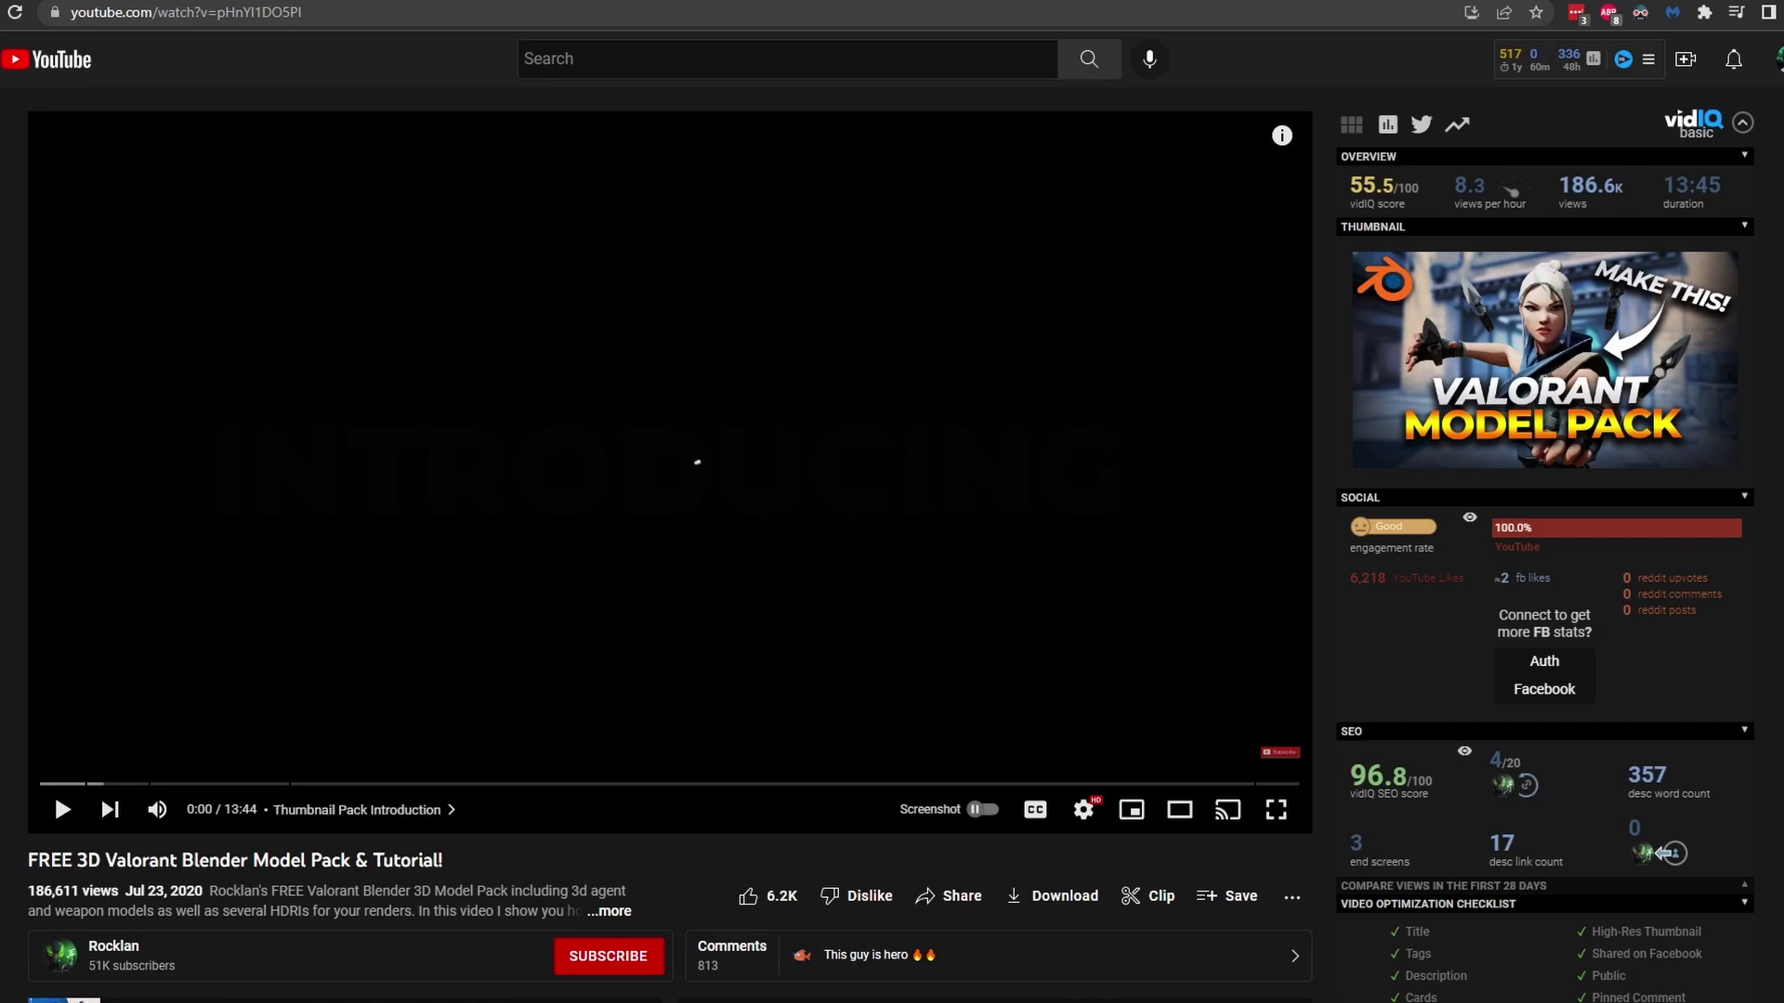
scroll(74, 665, "down", 3)
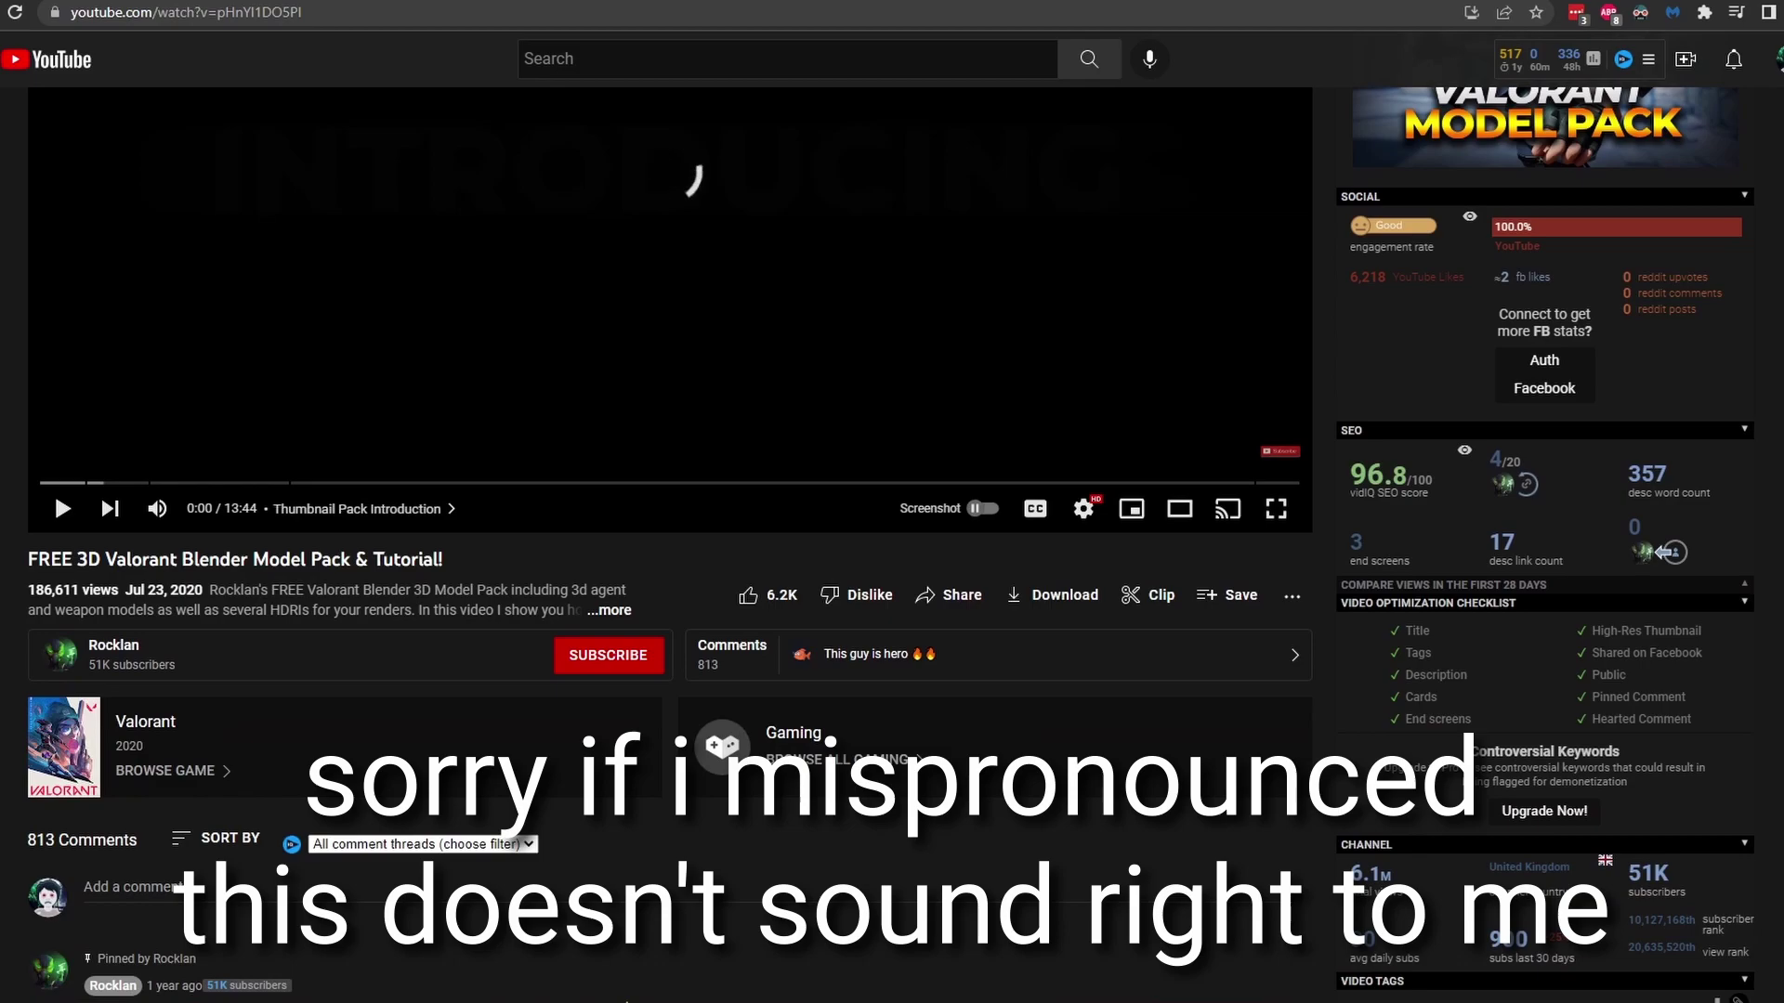
scroll(73, 666, "up", 3)
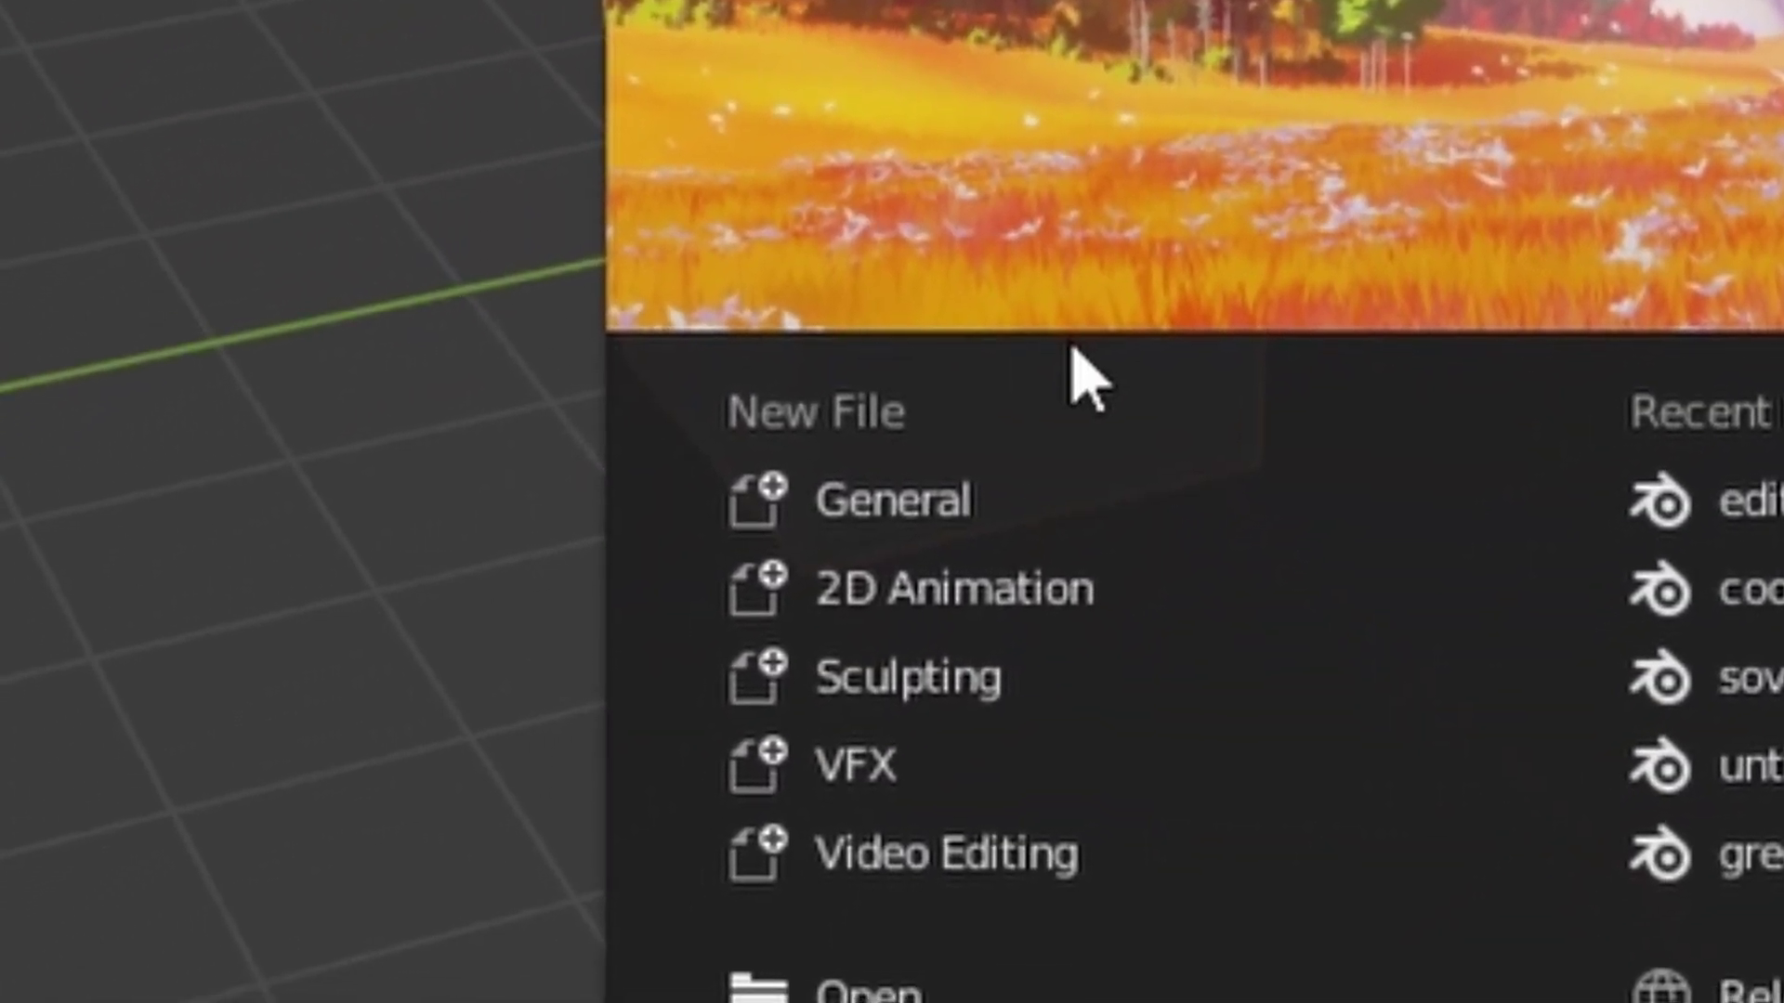
Start a new General file in Blender and delete the default cube
left_click(967, 511)
middle_click_drag(756, 550, 783, 499)
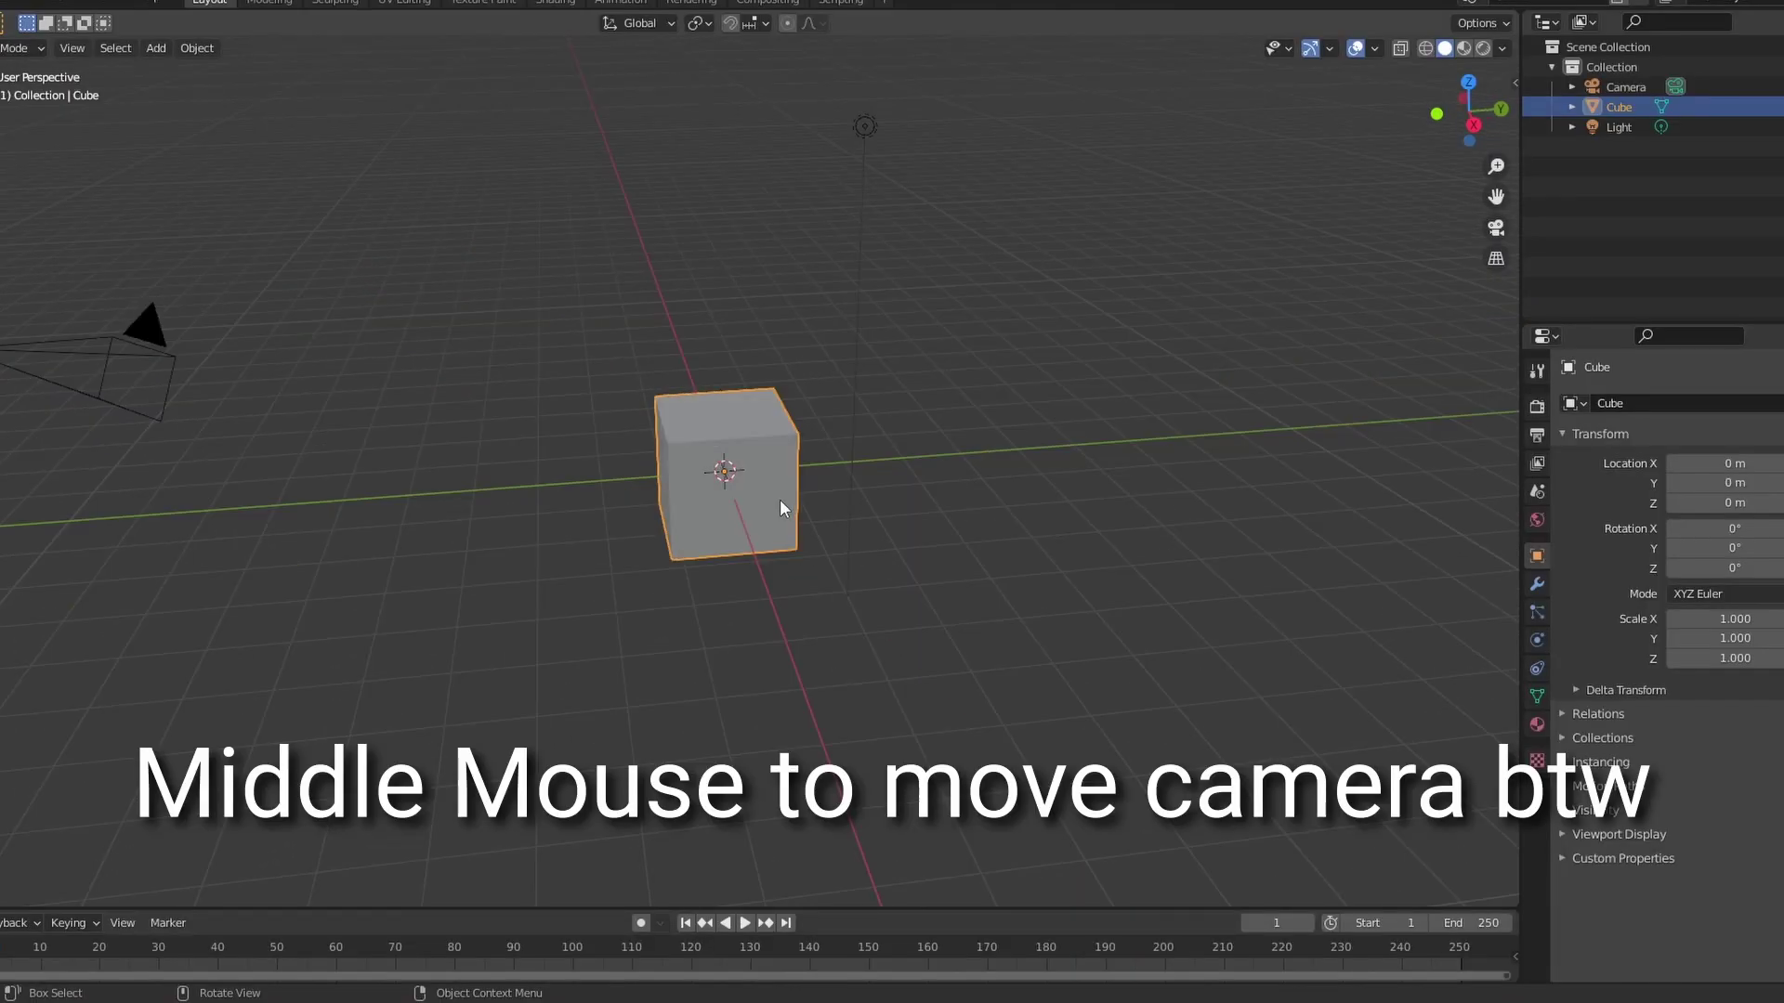
key("x")
left_click(779, 499)
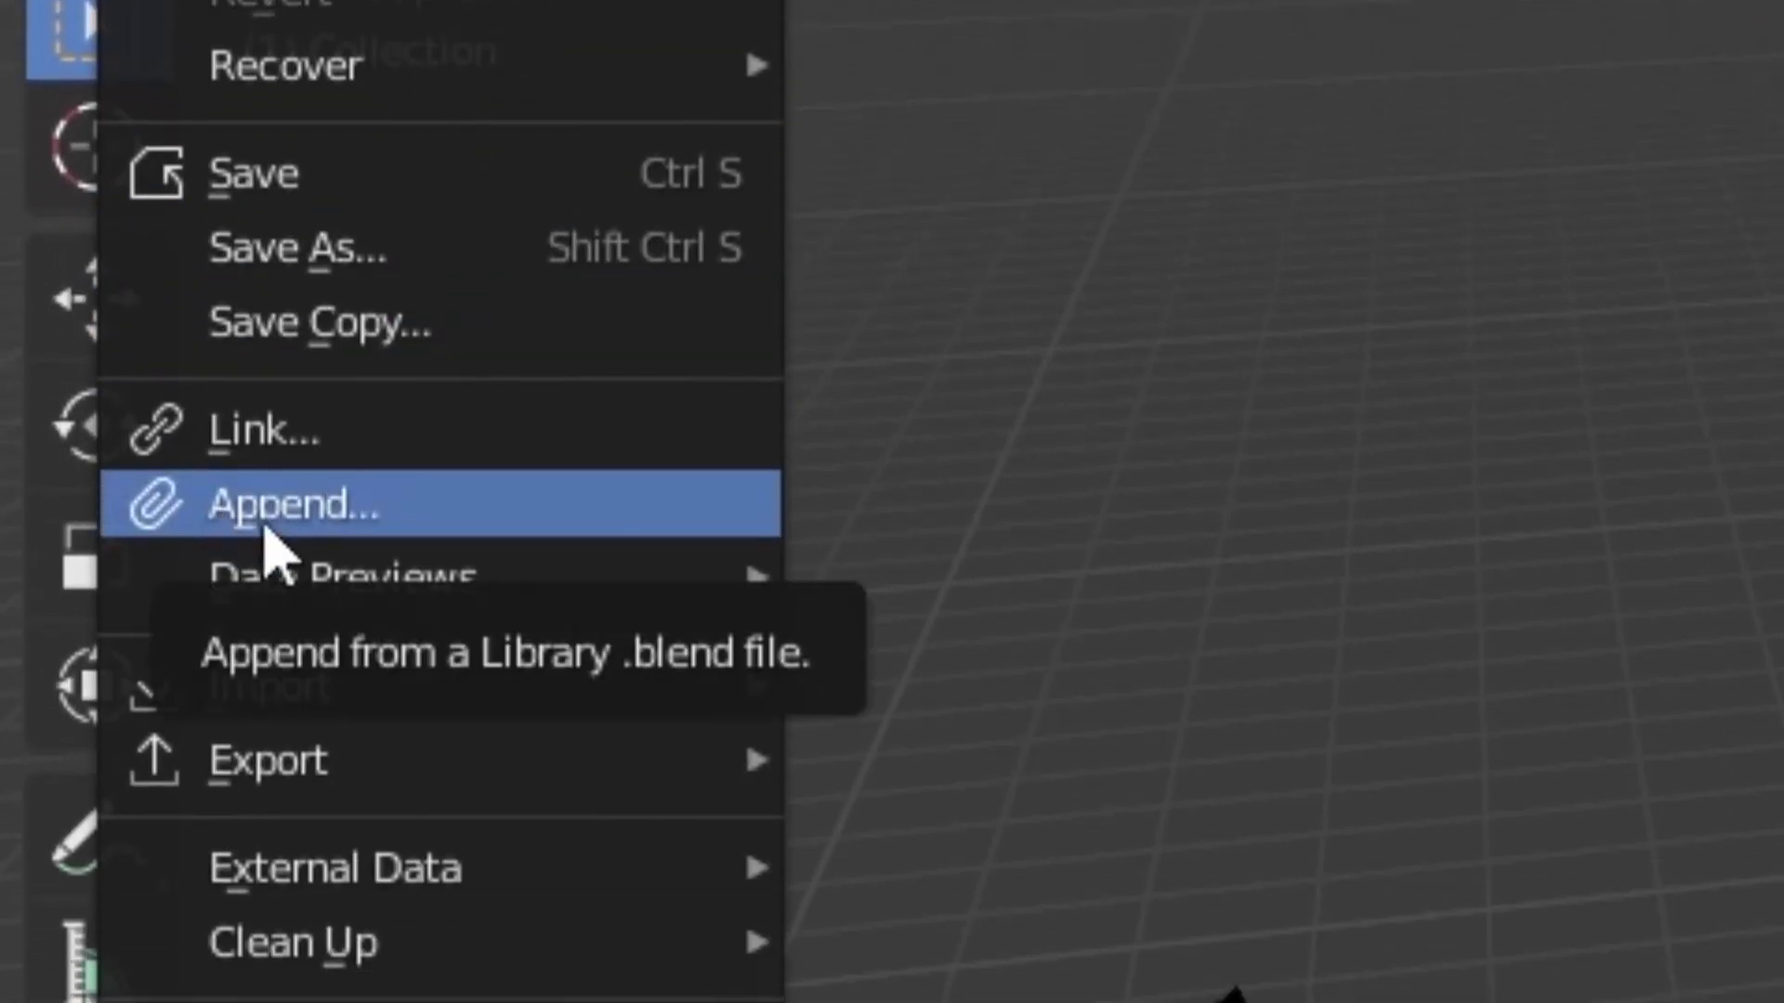
Append the character collection from Jett.blend in the Agents folder of Rocklan's Valorant Blender Model Pack
left_click(265, 529)
double_click(699, 359)
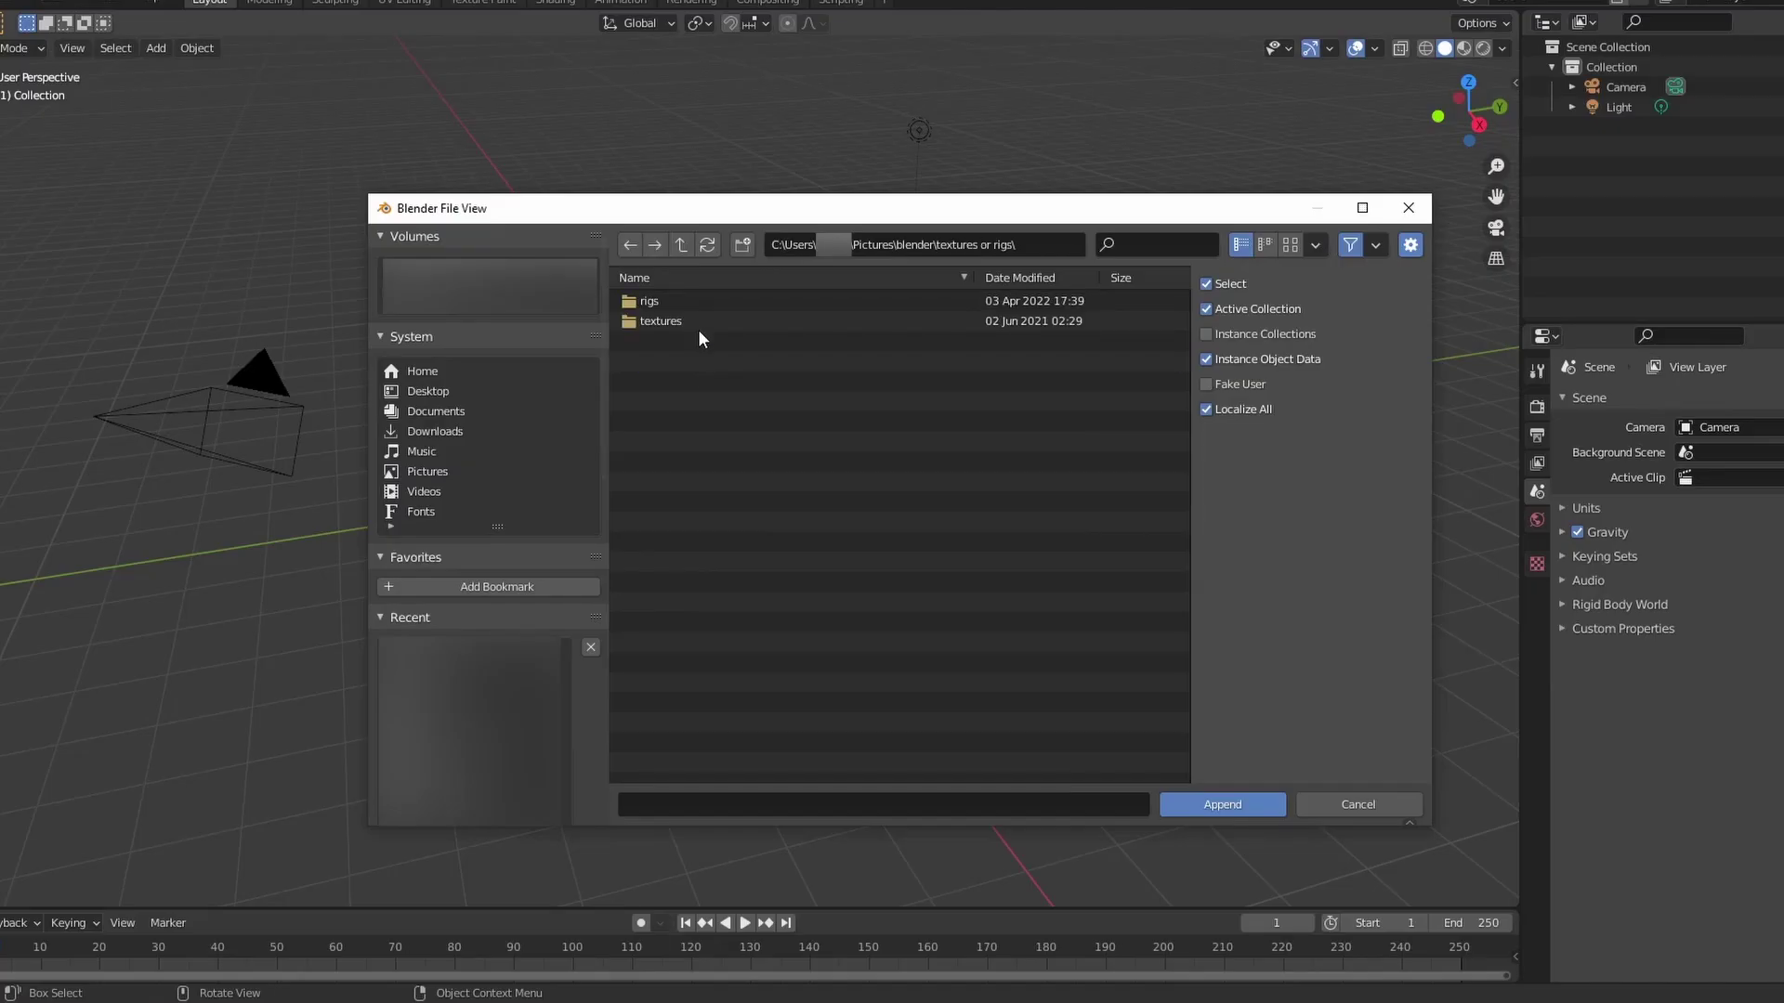
double_click(699, 326)
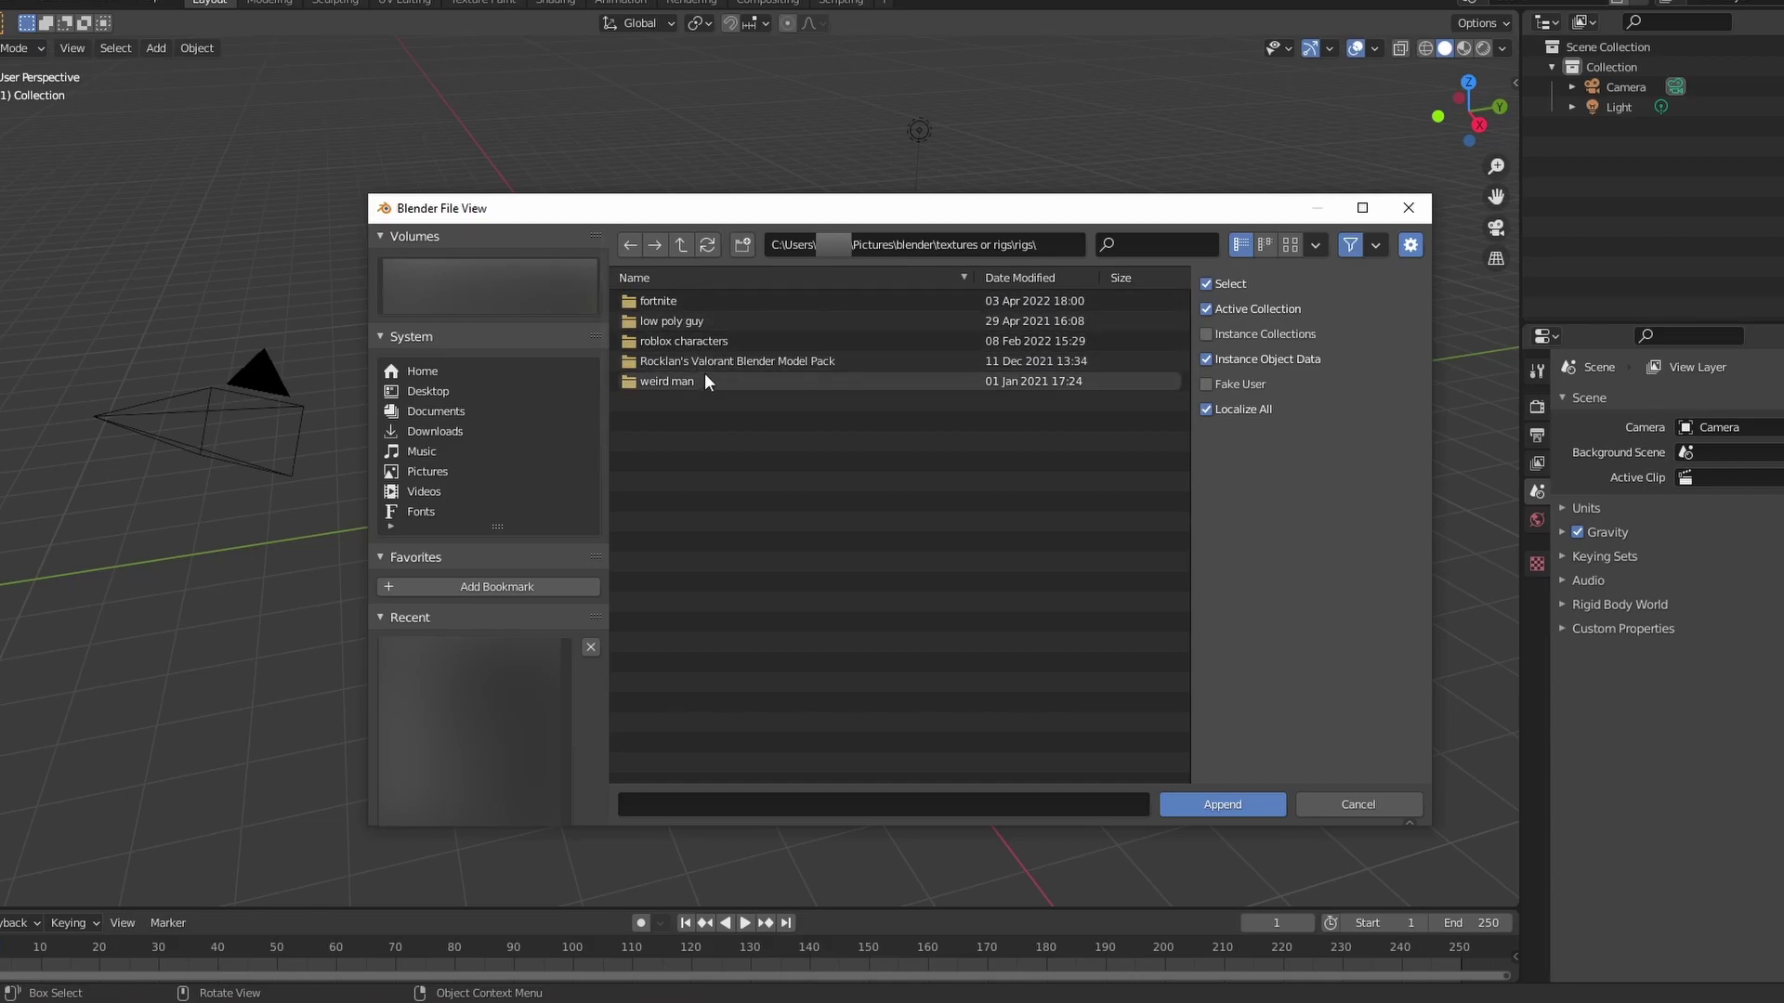
double_click(716, 360)
double_click(704, 299)
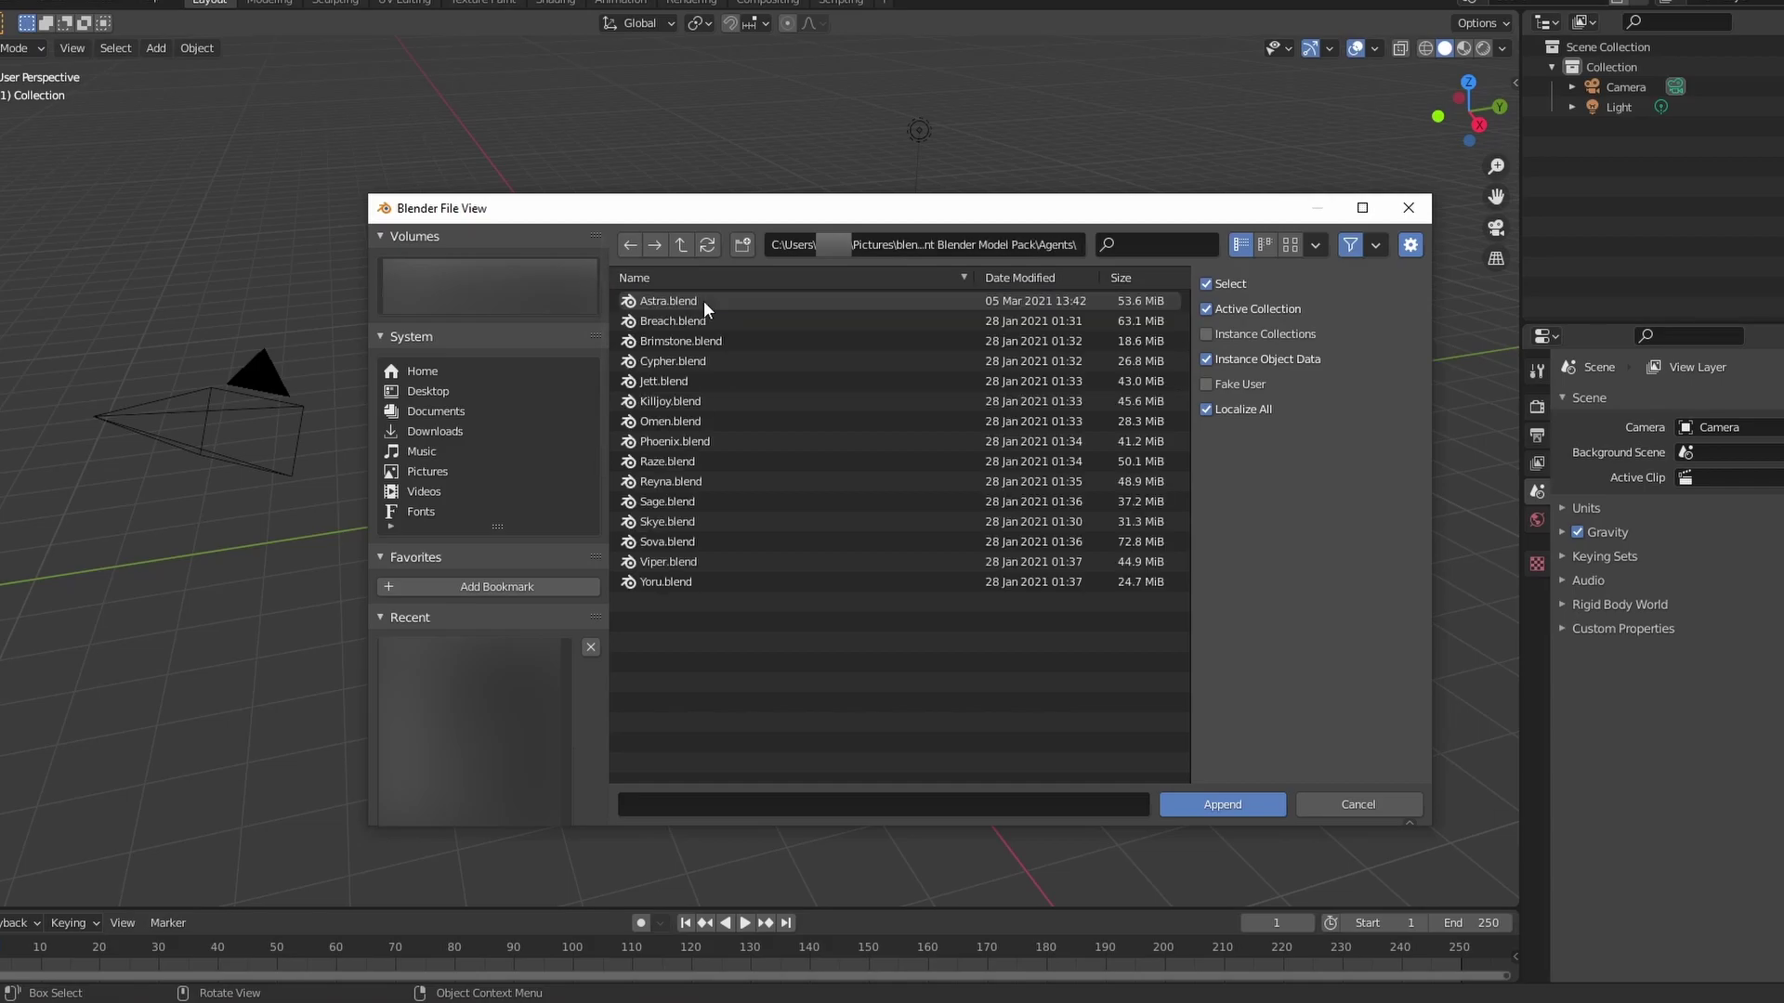
double_click(699, 380)
double_click(697, 344)
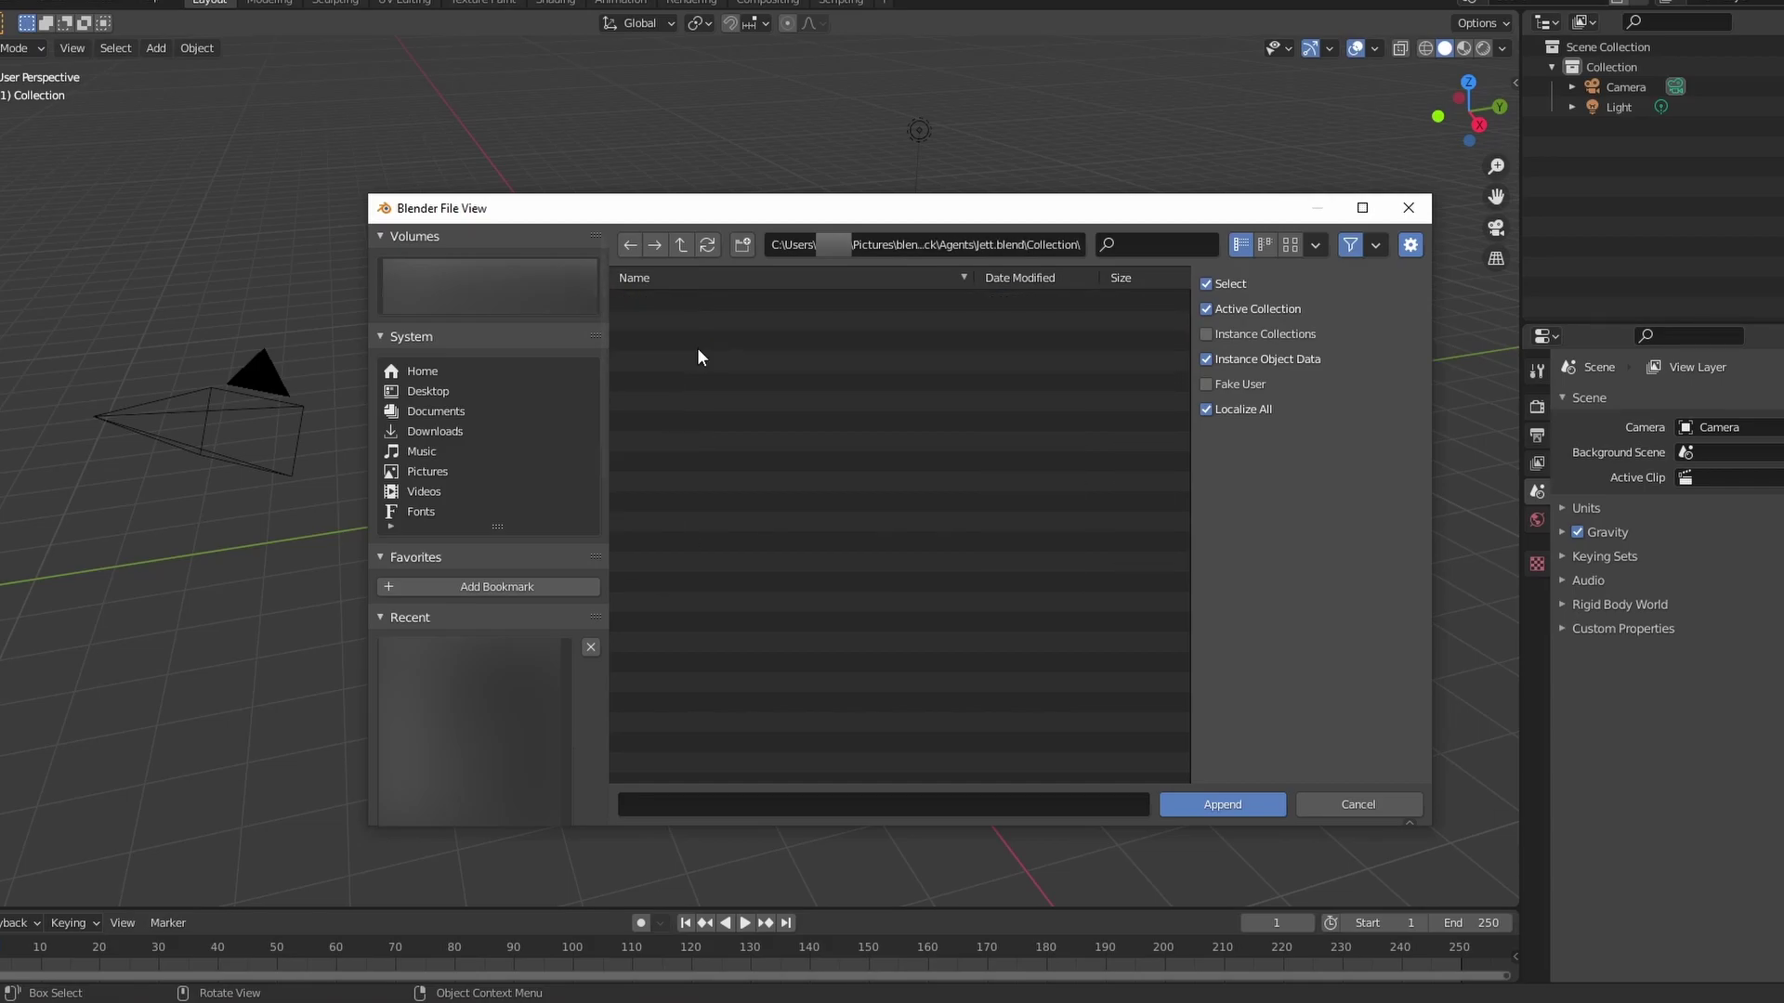
double_click(697, 301)
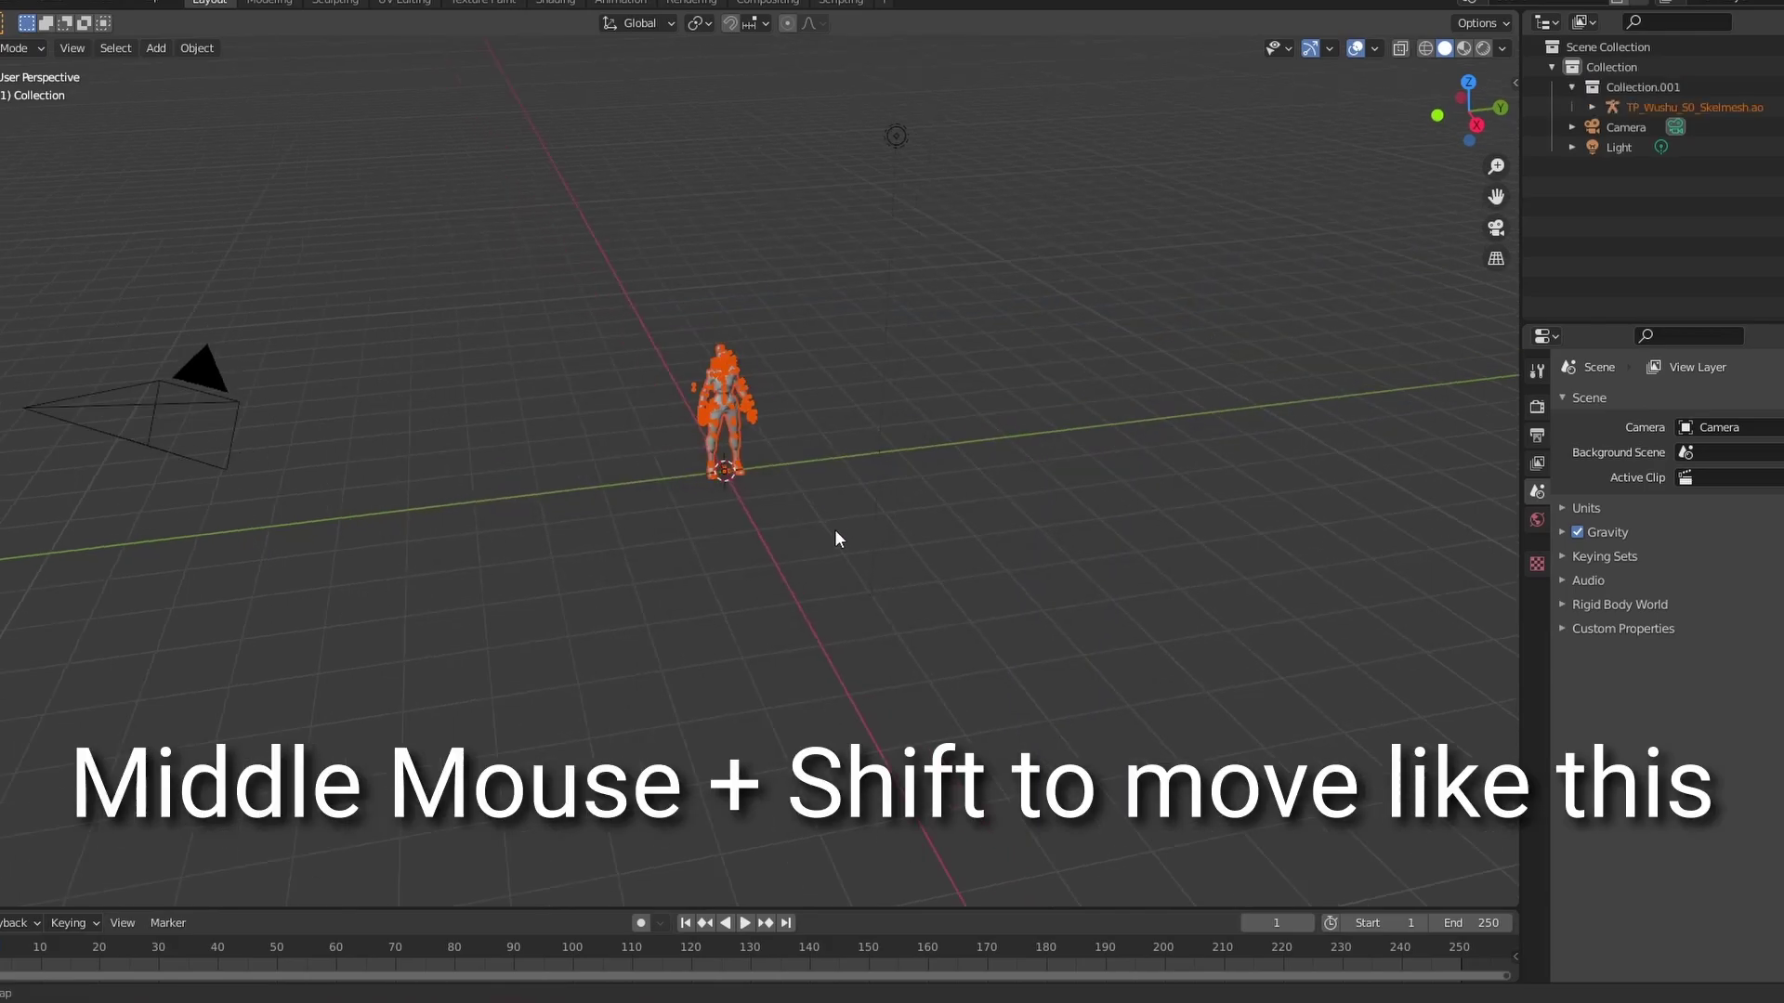
Append the gun collection from Shorty.blend in the Weapons folder of Rocklan's Valorant Blender Model Pack
mouse_move(834, 528)
middle_mouse_down("shift")
mouse_move(810, 432)
mouse_move(829, 536)
middle_mouse_up("shift")
left_click(2, 3)
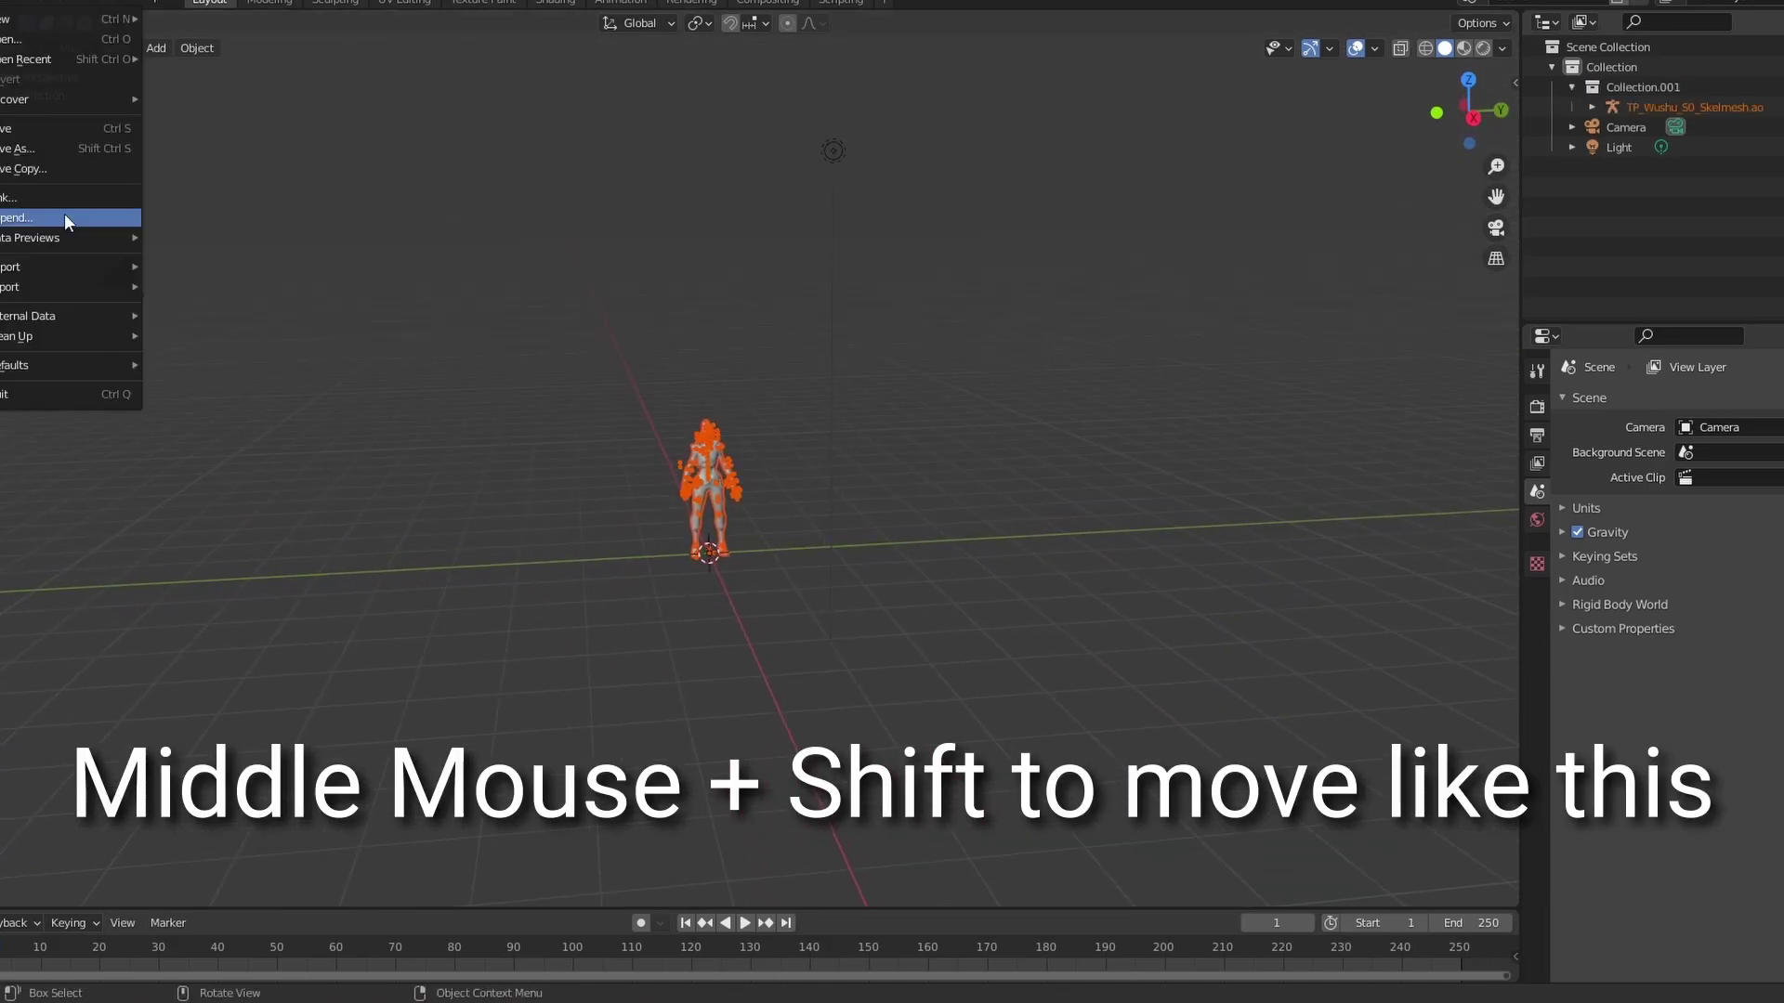
left_click(64, 214)
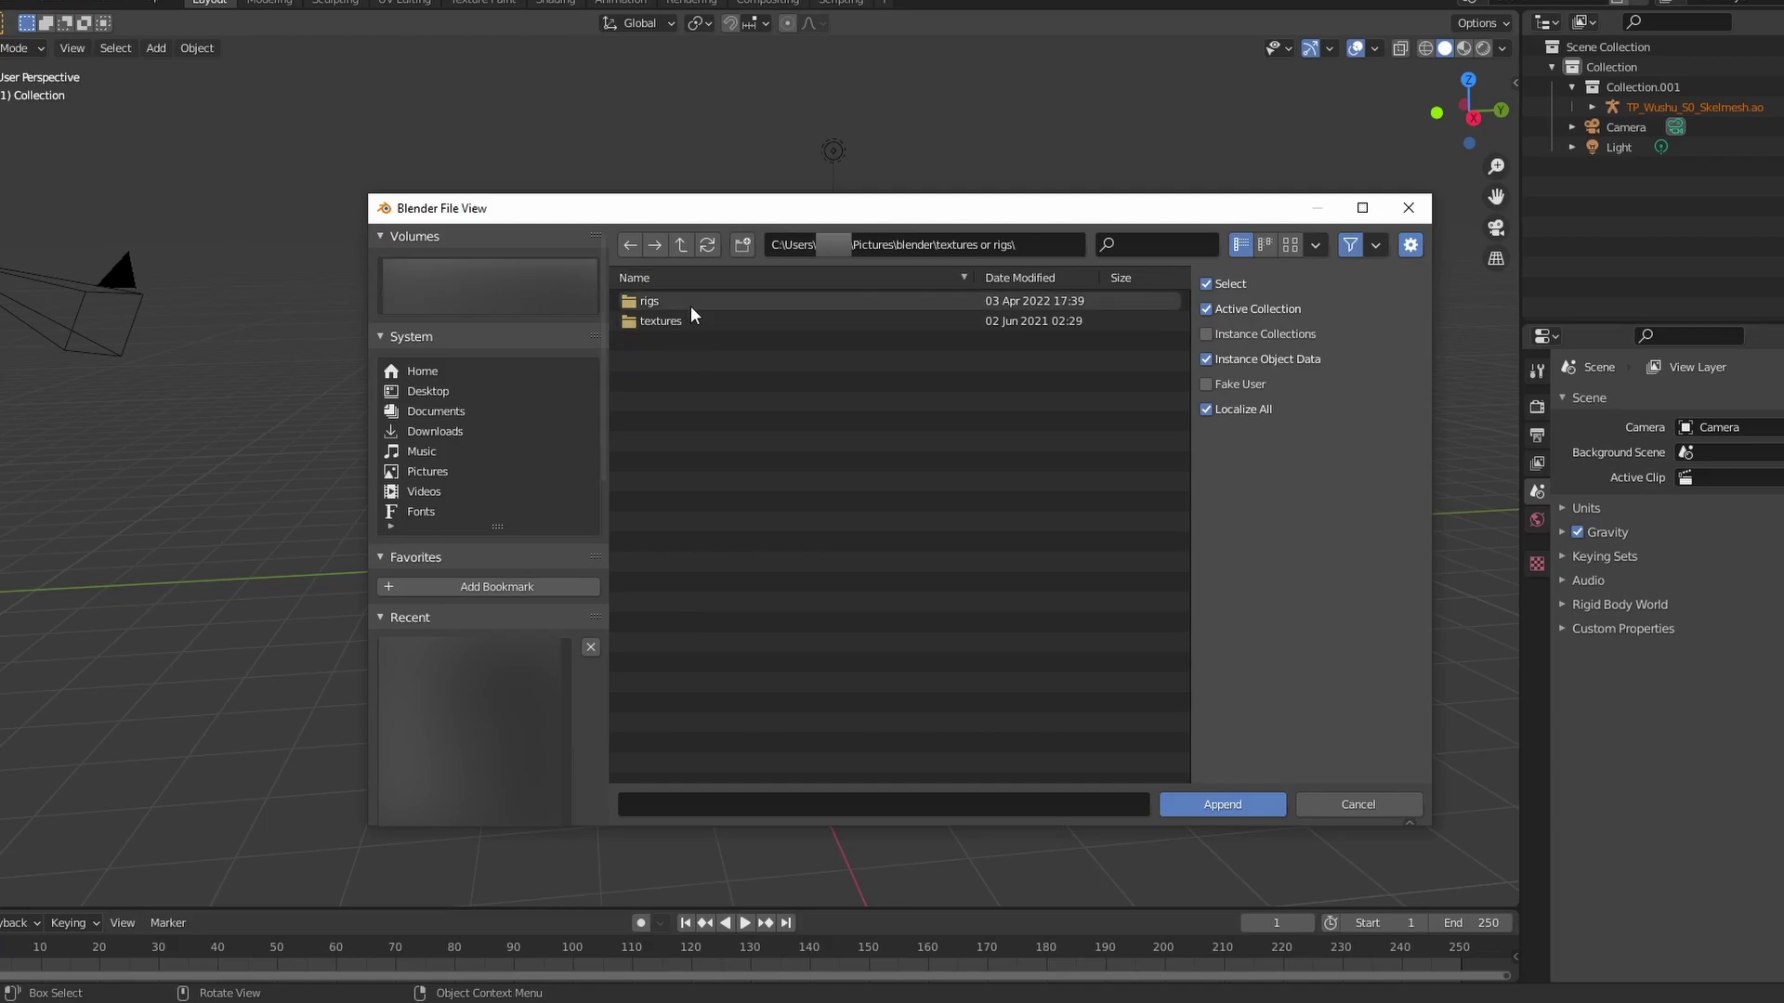
double_click(689, 305)
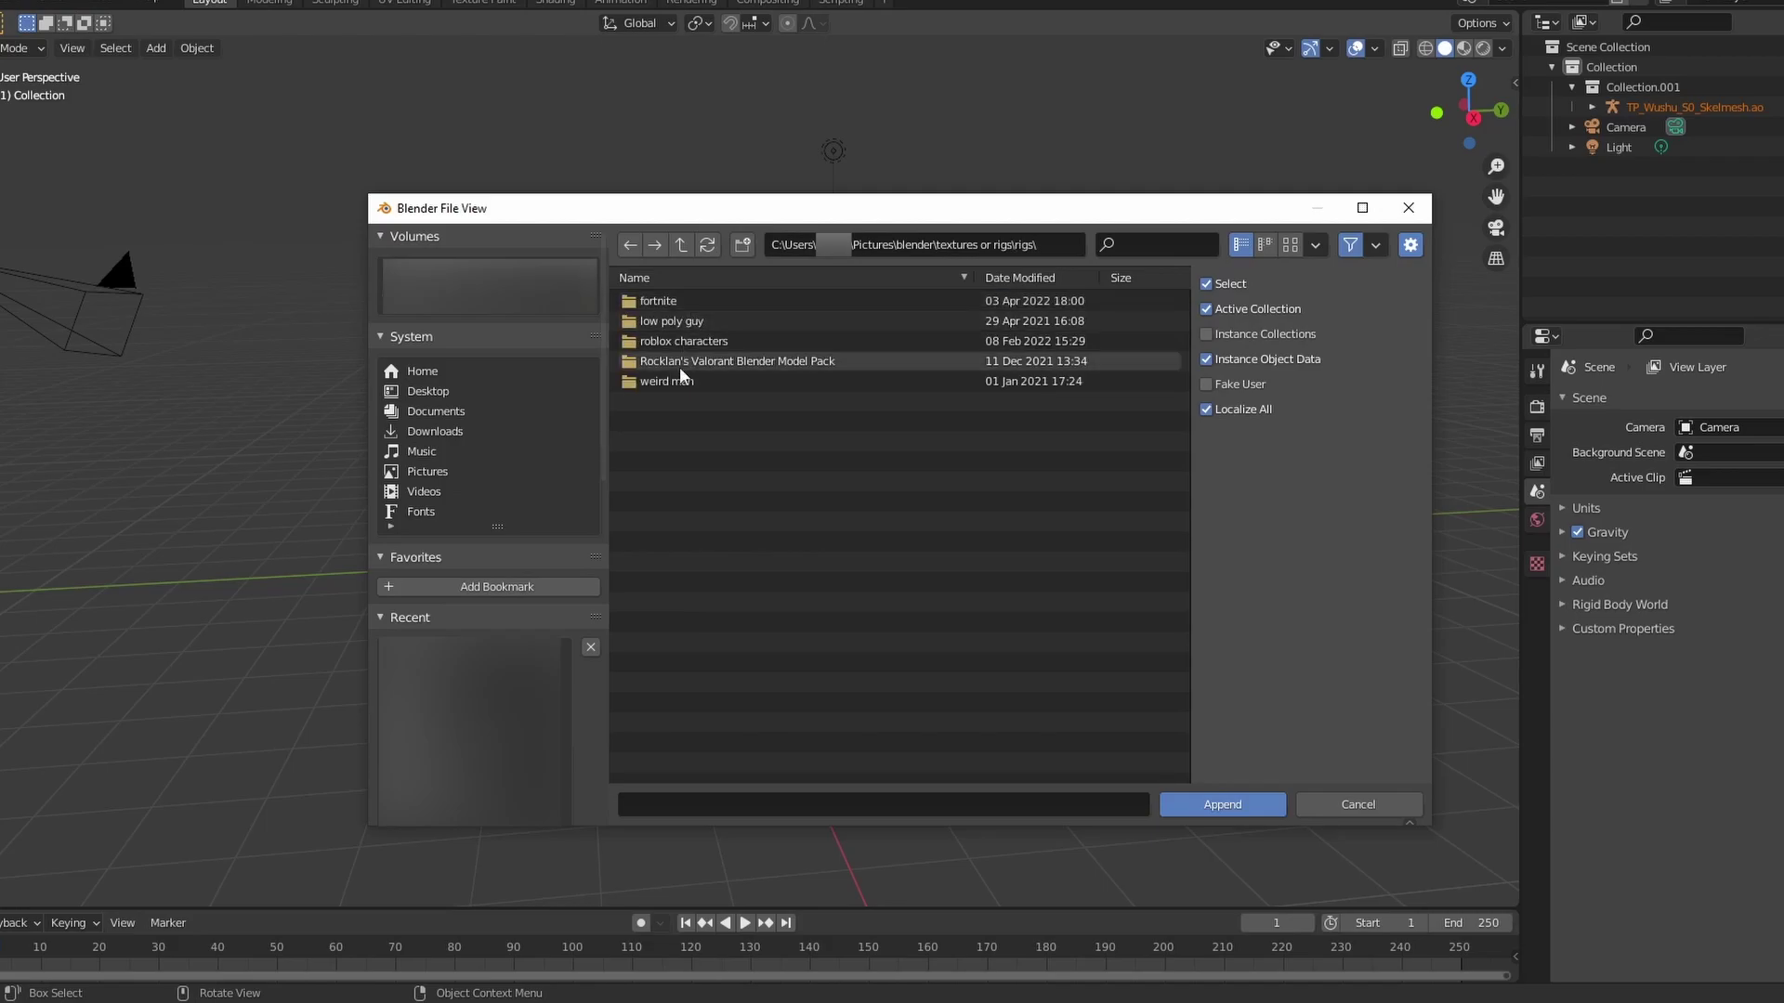
double_click(678, 364)
double_click(661, 322)
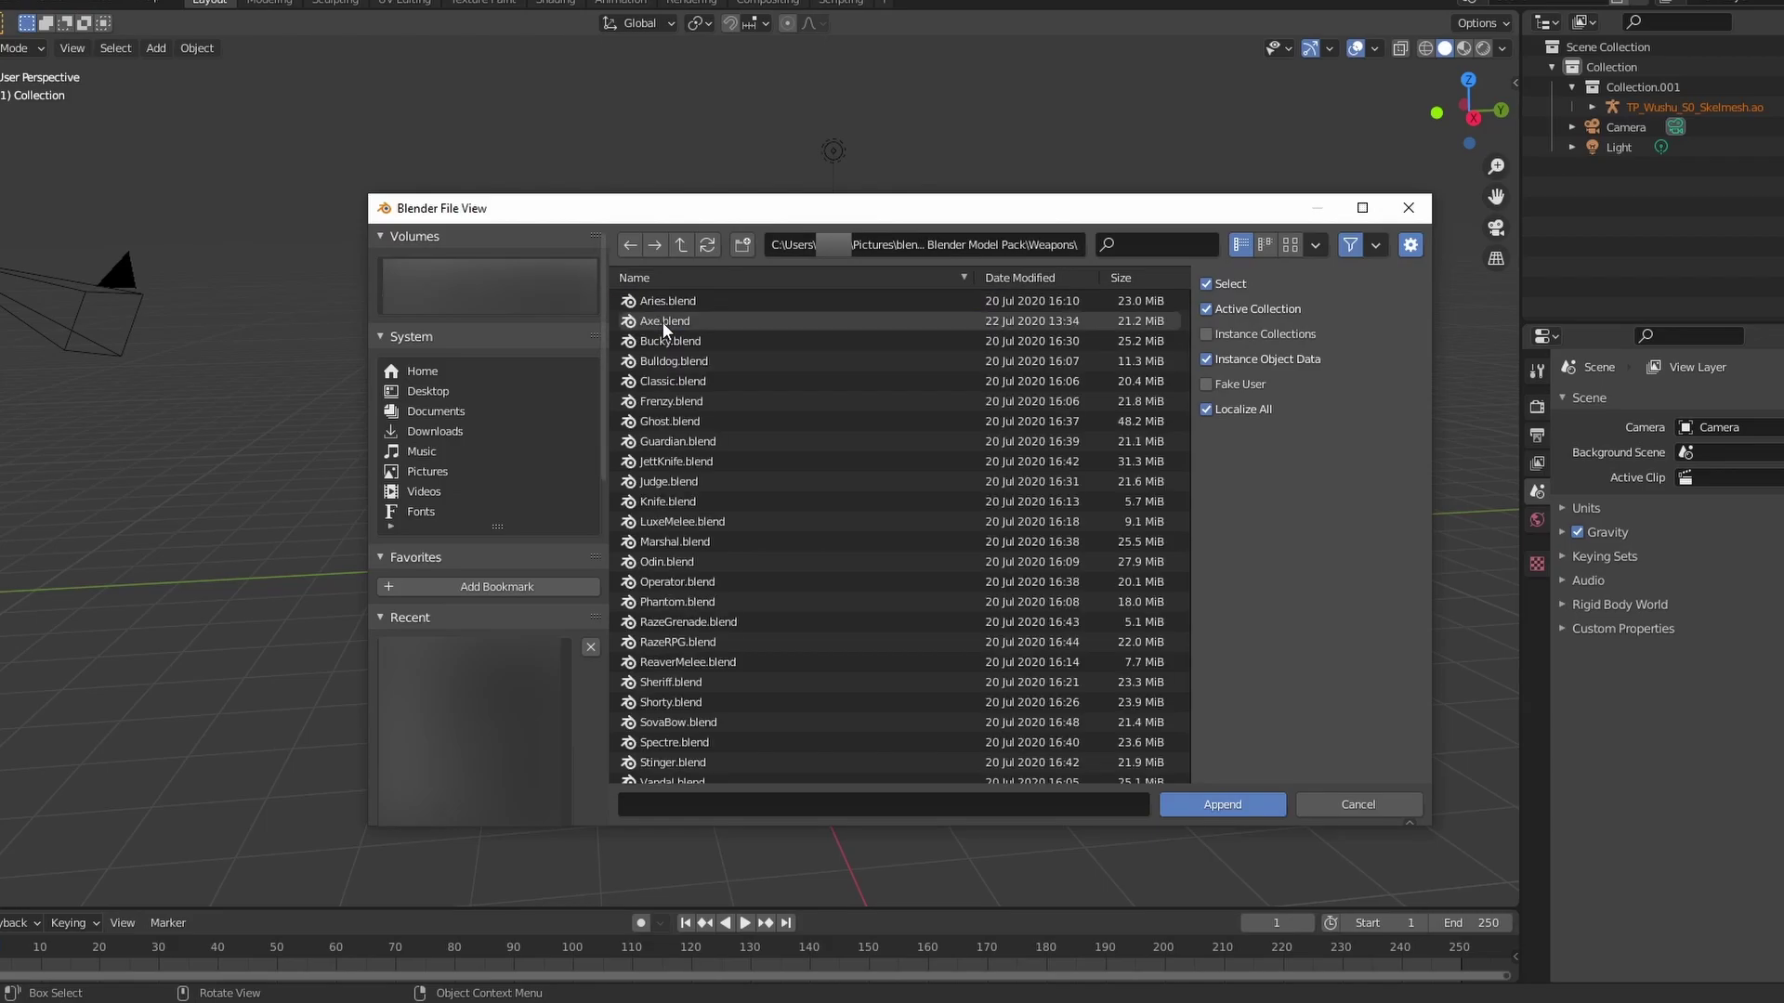
scroll(711, 436, "down", 1)
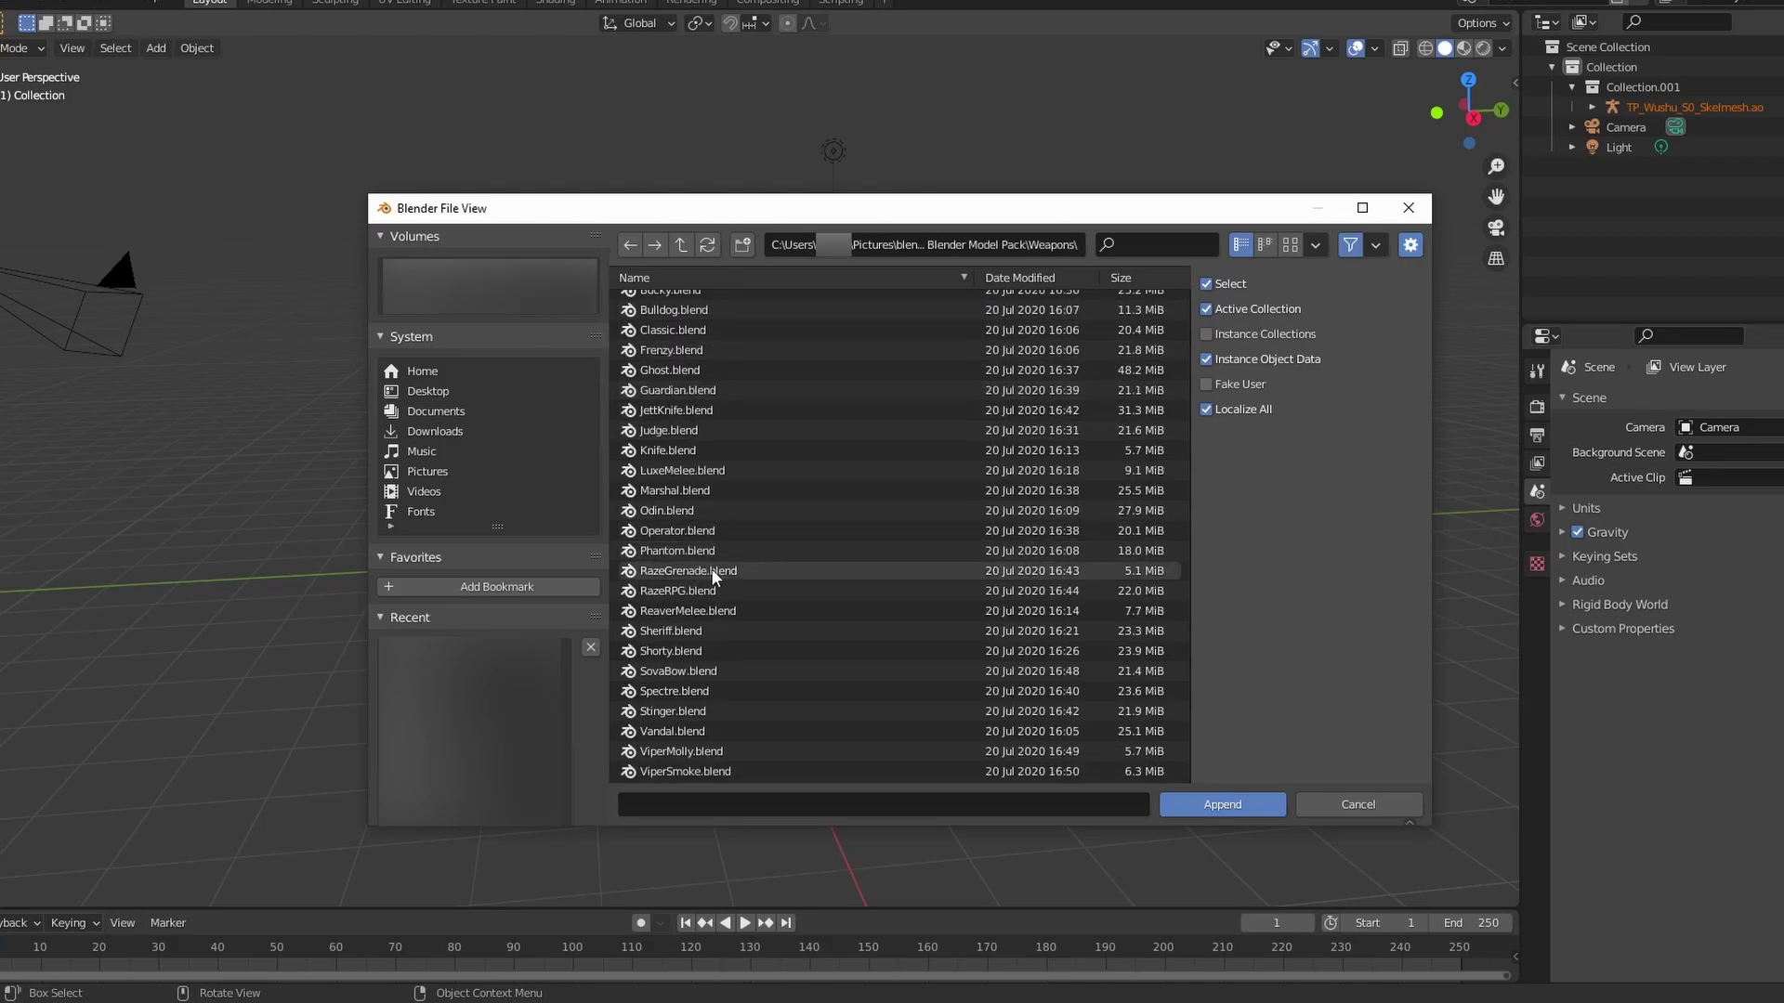
scroll(715, 465, "up", 1)
scroll(710, 366, "down", 1)
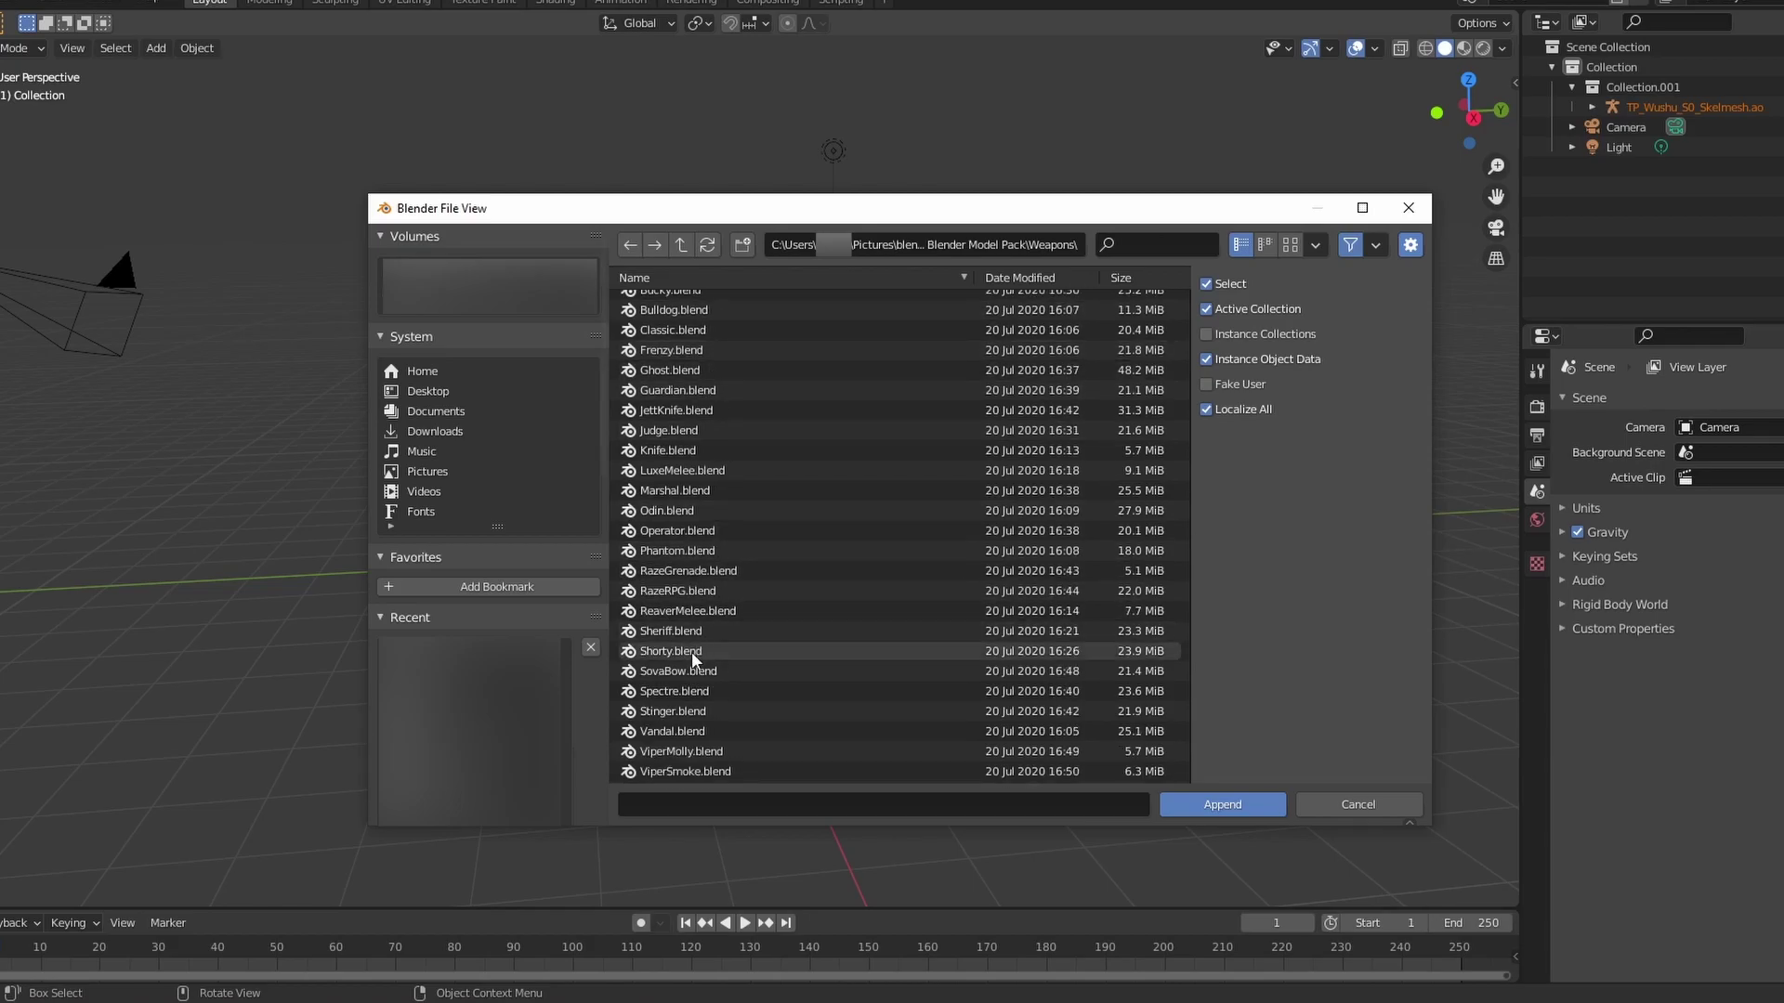
left_click(702, 650)
double_click(704, 650)
double_click(691, 341)
double_click(688, 302)
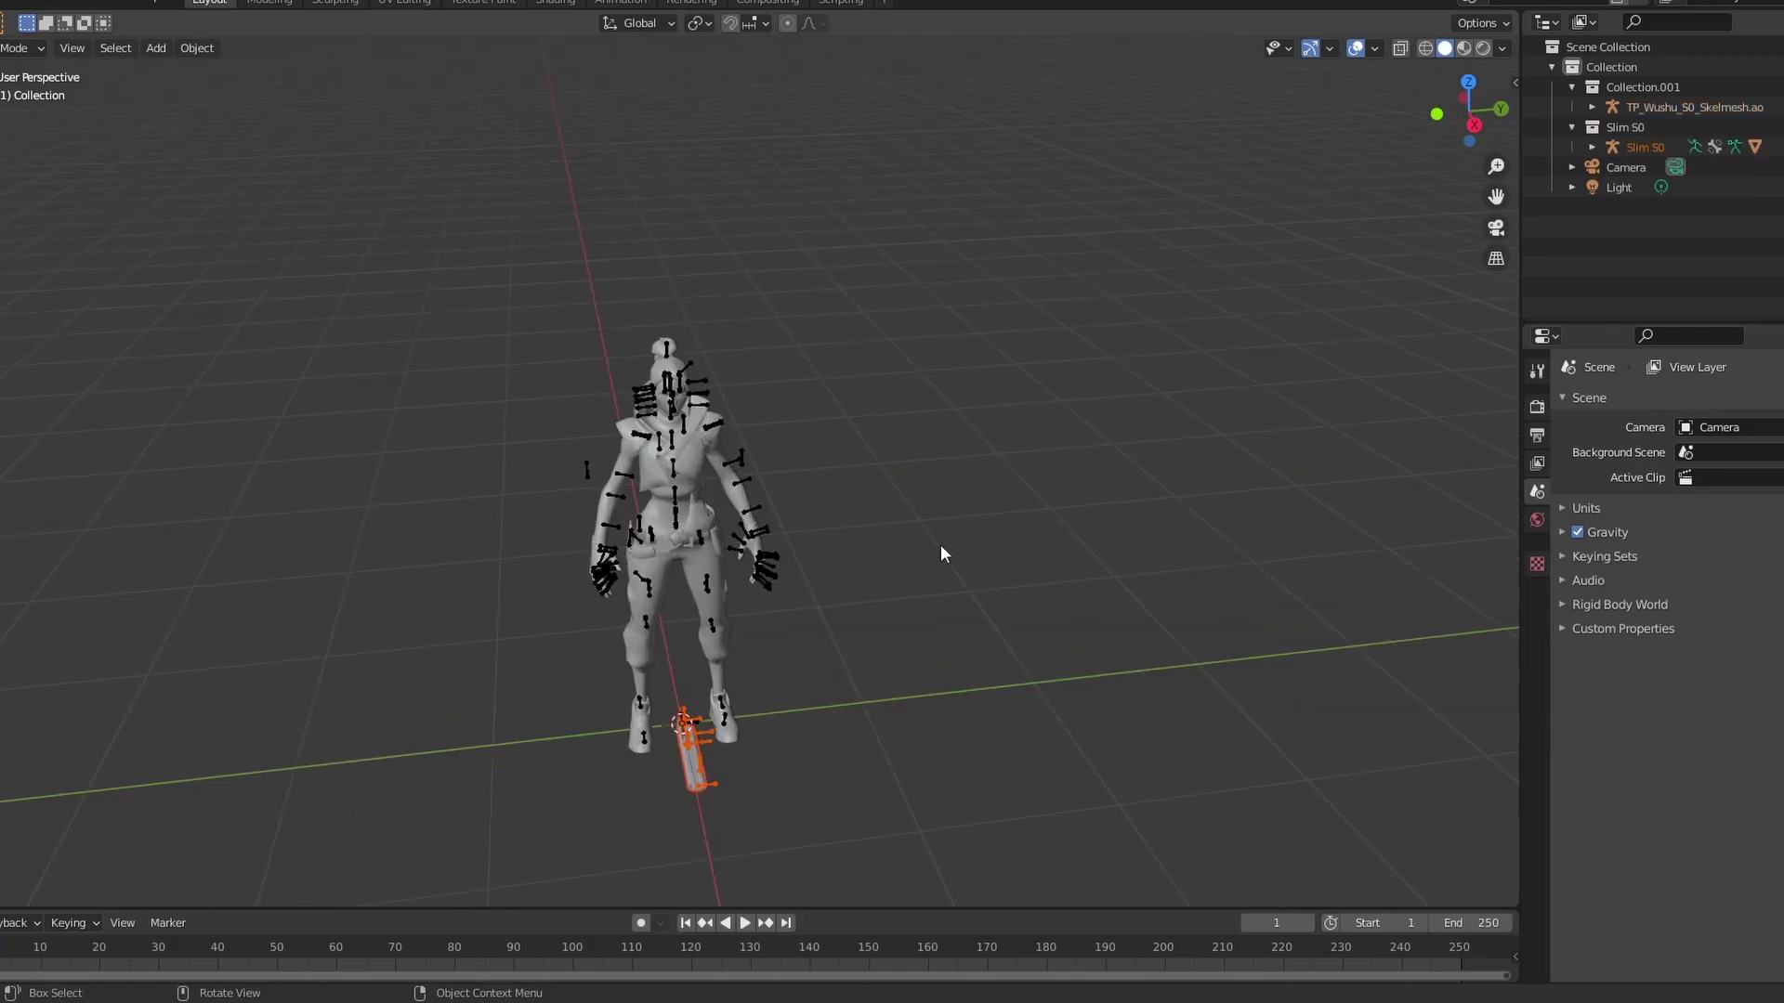
Select the gun and character armatures together and scale both up uniformly to about 2.333
left_click(708, 738)
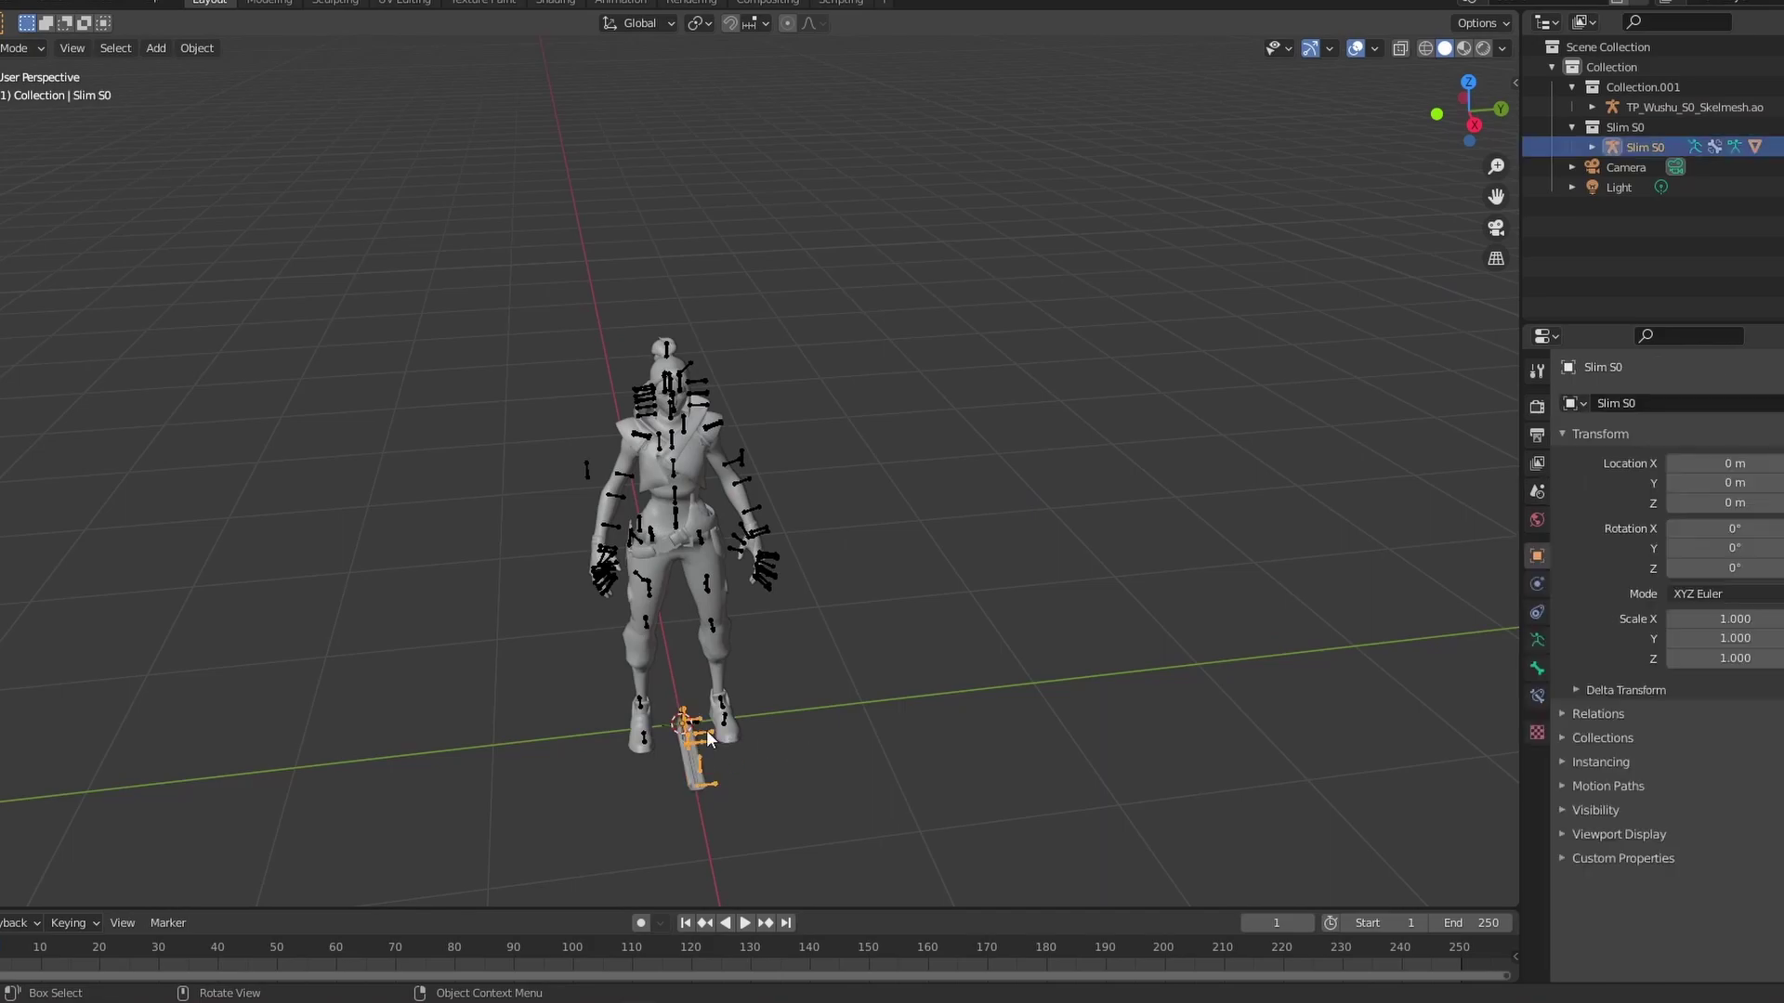
left_click(741, 457, "shift")
scroll(1023, 498, "down", 6)
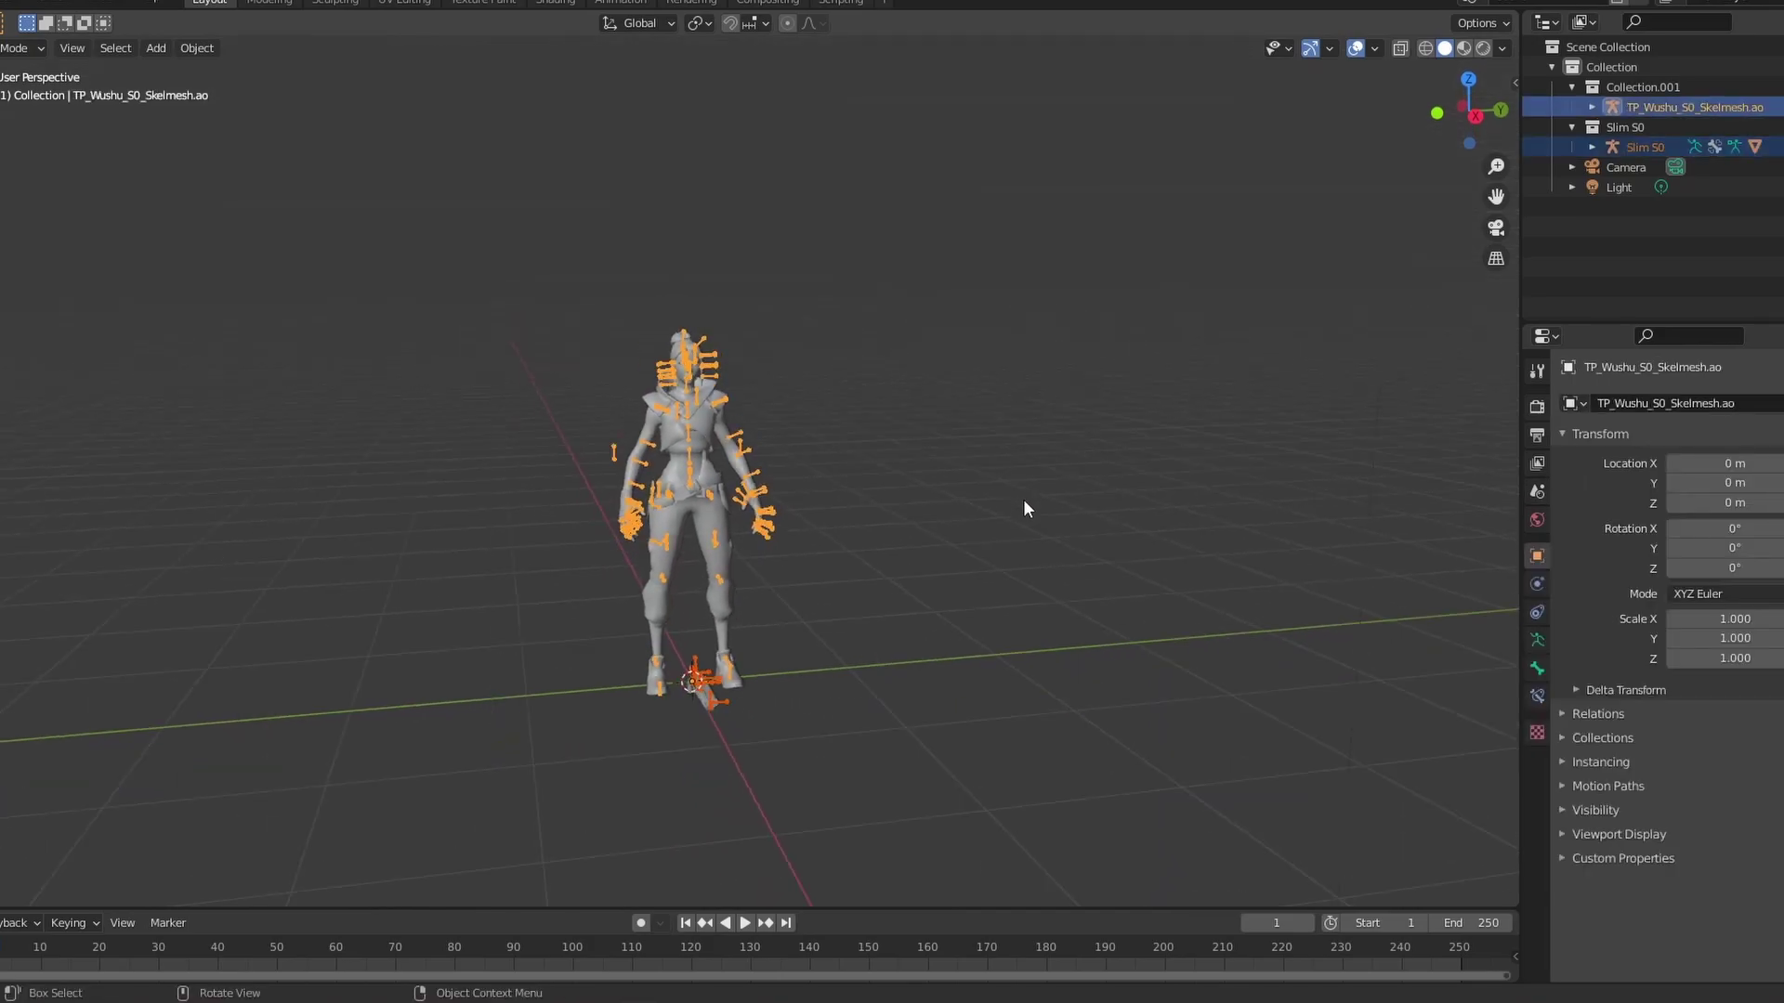
key("s")
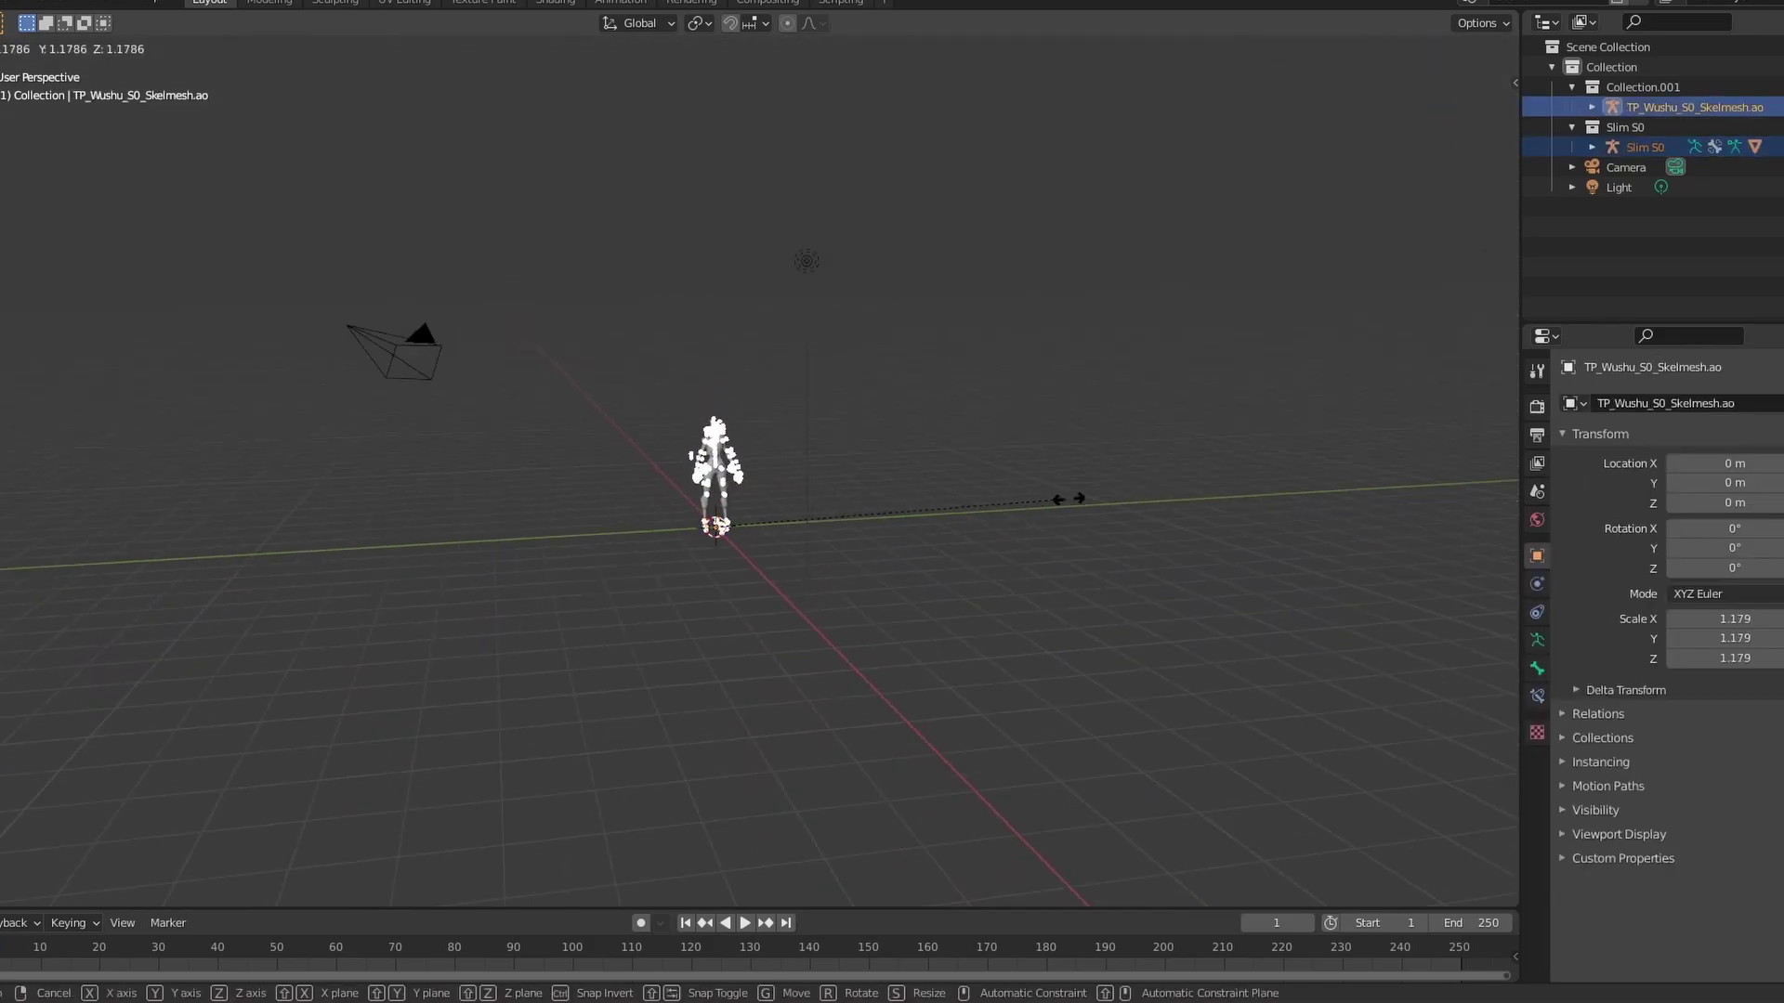
left_click(1410, 498)
middle_click_drag(1037, 455, 1033, 532, "shift")
mouse_move(1033, 531)
middle_mouse_down()
mouse_move(1030, 481)
mouse_move(1029, 563)
mouse_move(1023, 522)
middle_mouse_up()
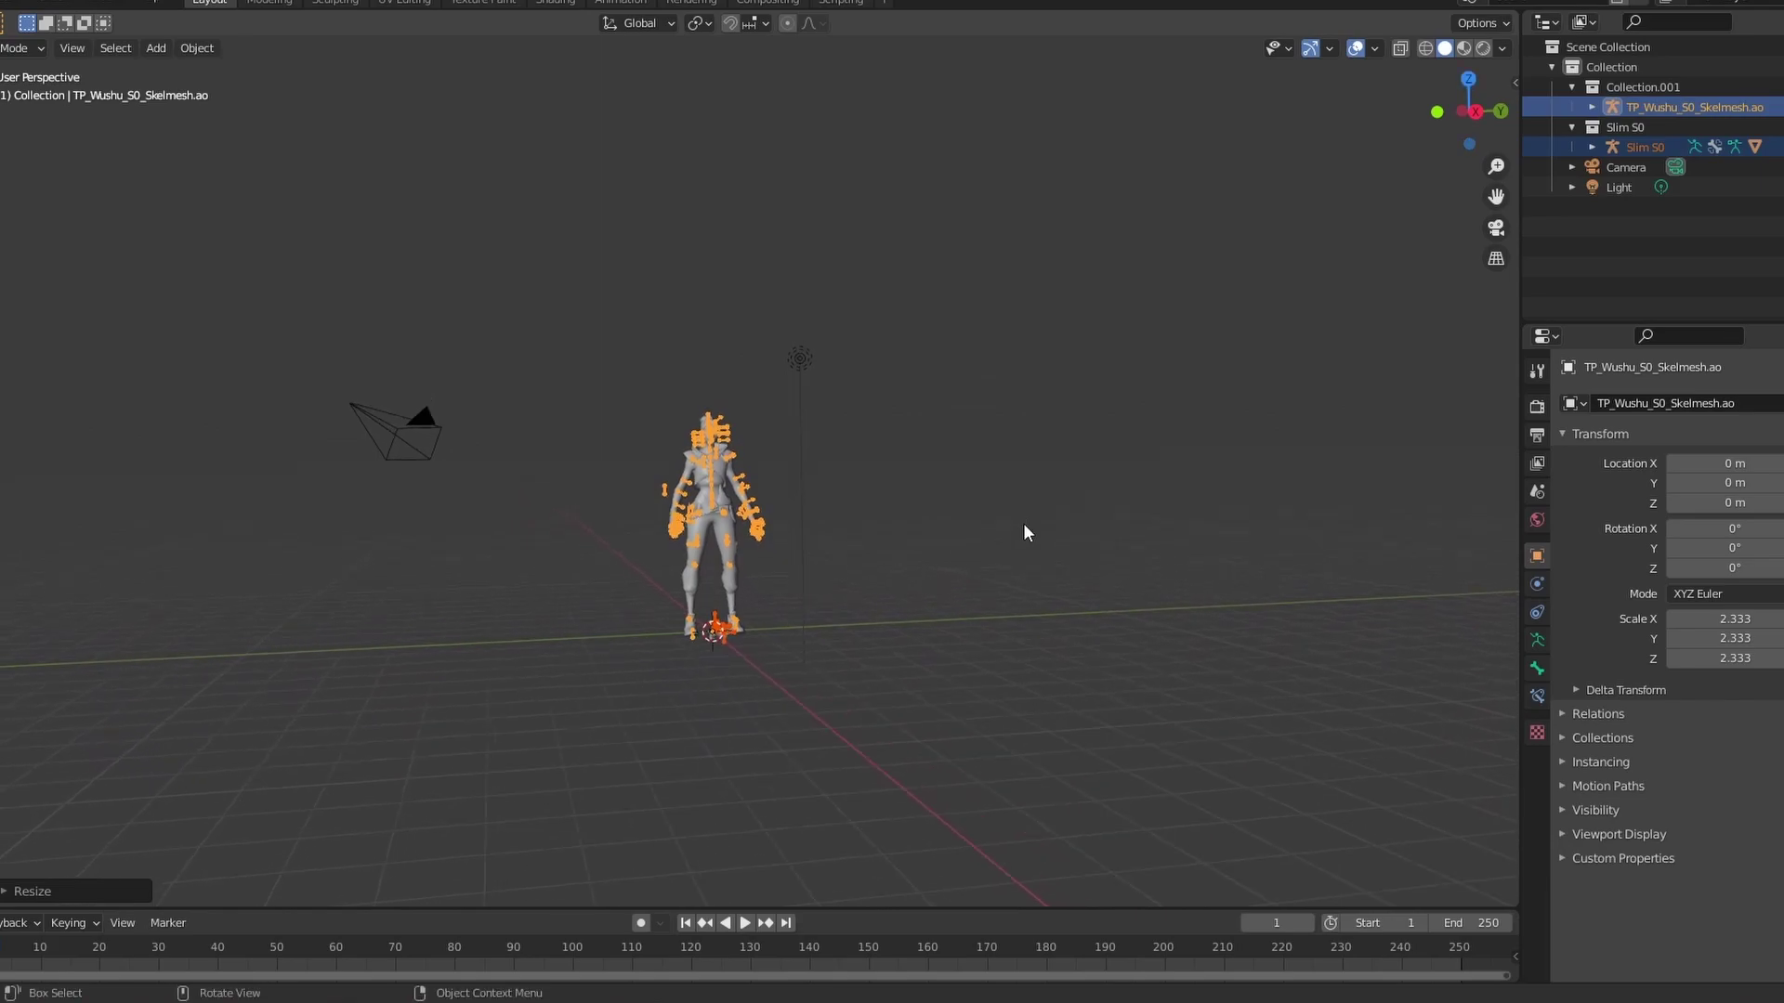
scroll(1009, 537, "up", 3)
scroll(1009, 537, "down", 5)
key("s")
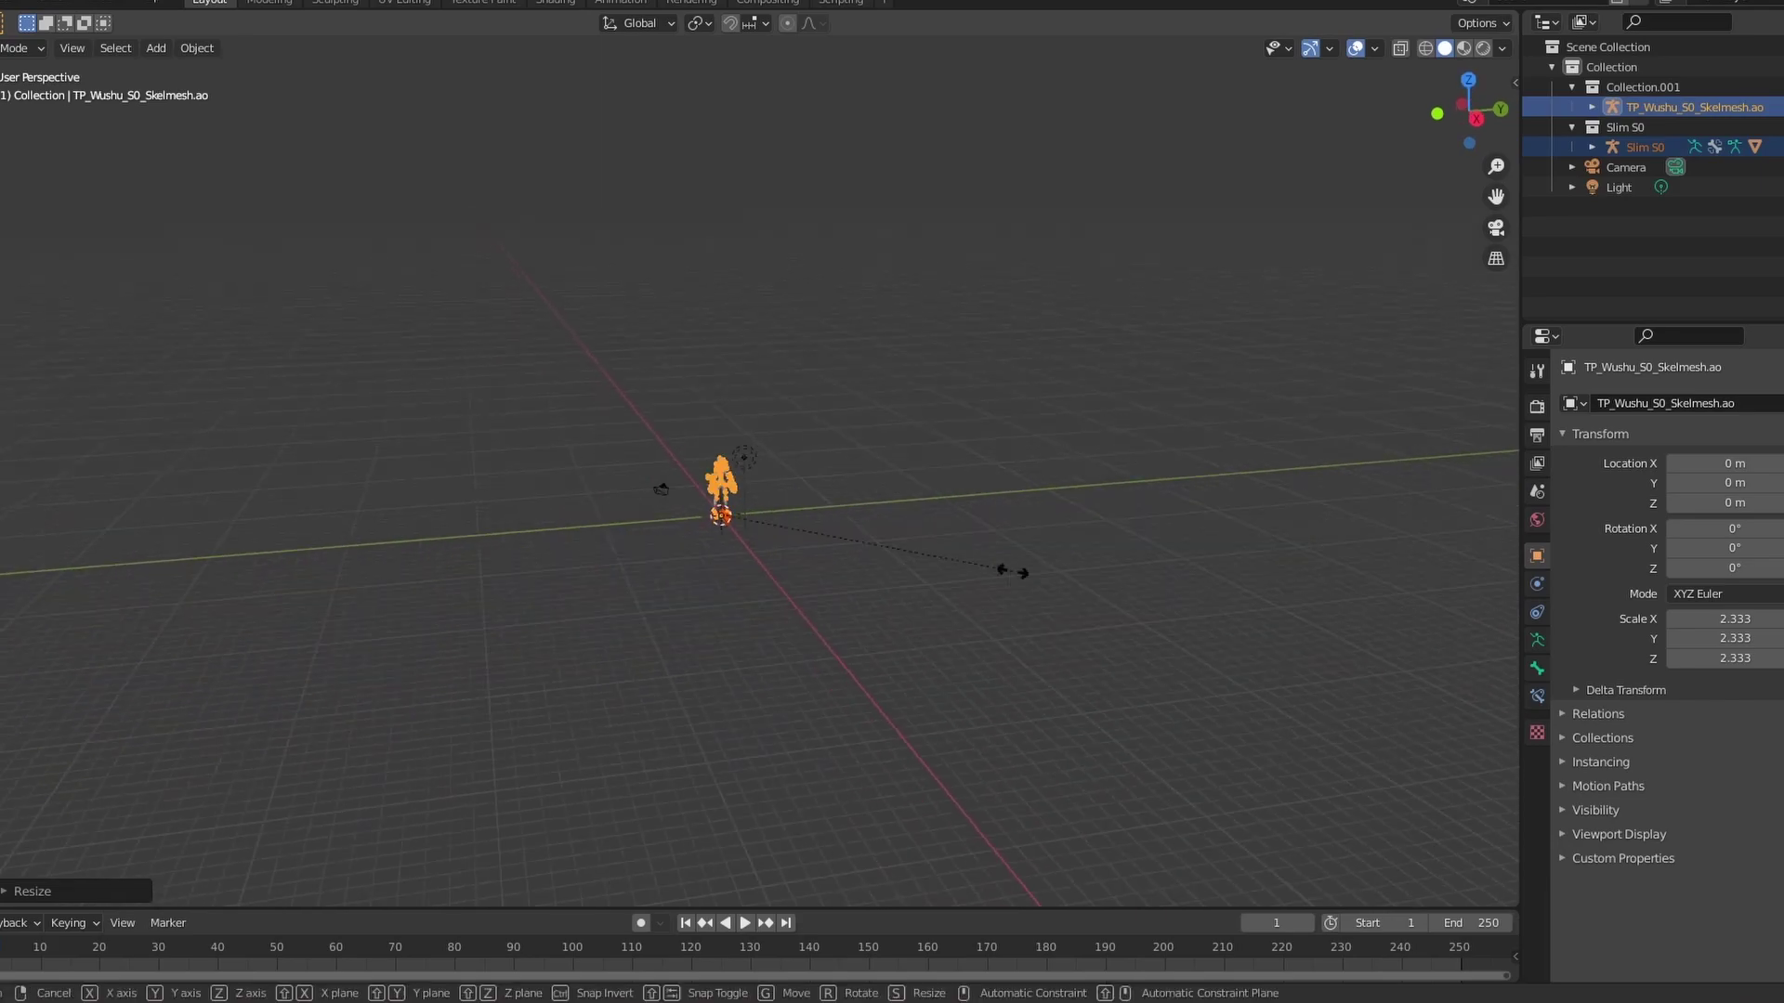
right_click(1244, 587)
scroll(1028, 575, "up", 10)
left_click(1029, 575)
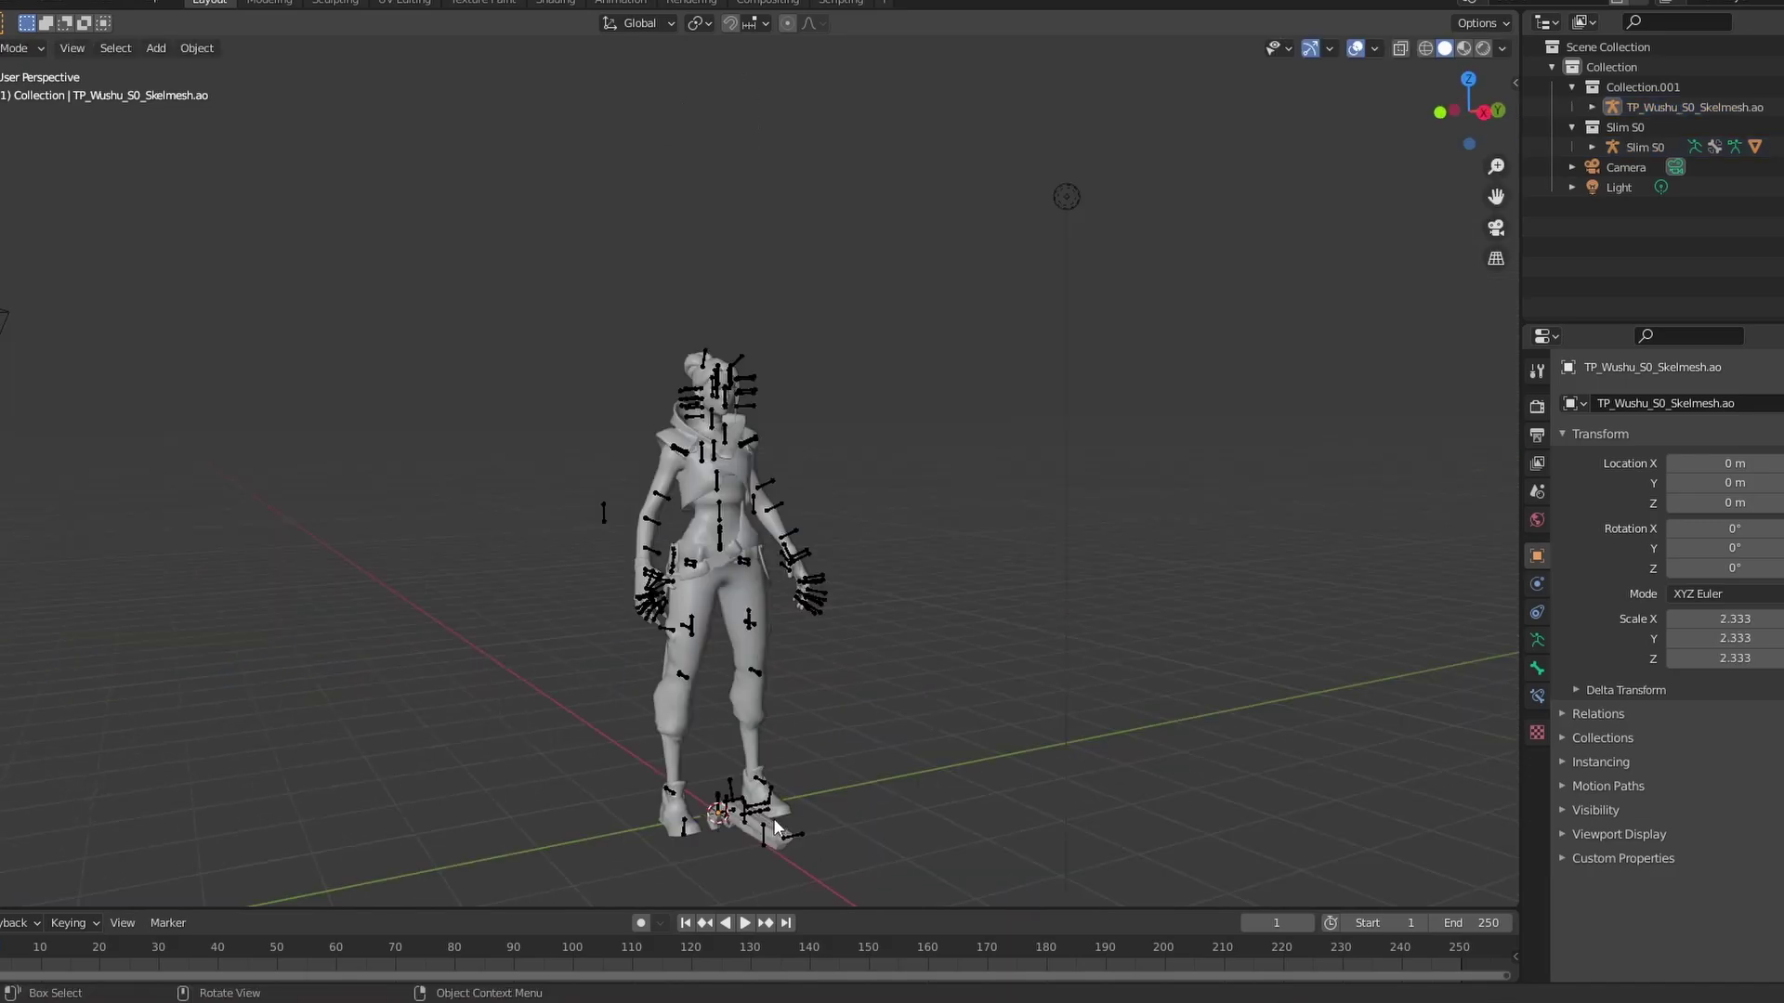
middle_click_drag(790, 751, 770, 447, "shift")
scroll(747, 561, "up", 6)
right_click(779, 522)
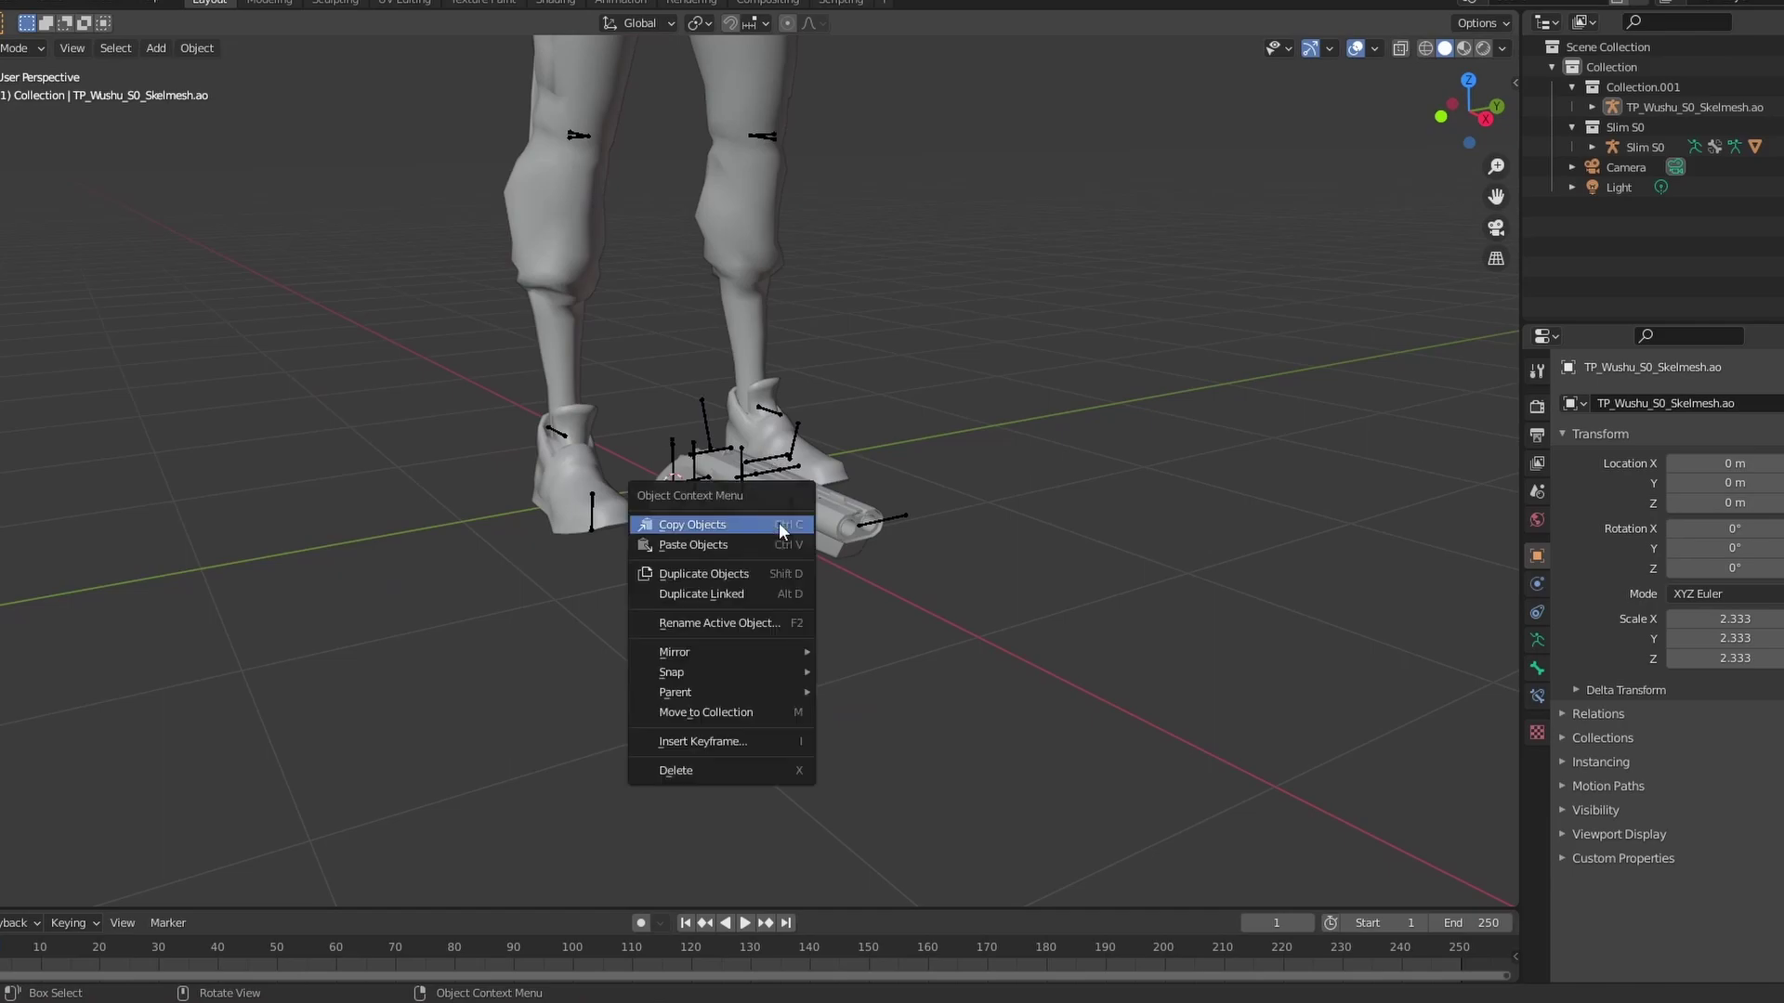
left_click(821, 507)
right_click(821, 507)
right_click(827, 509)
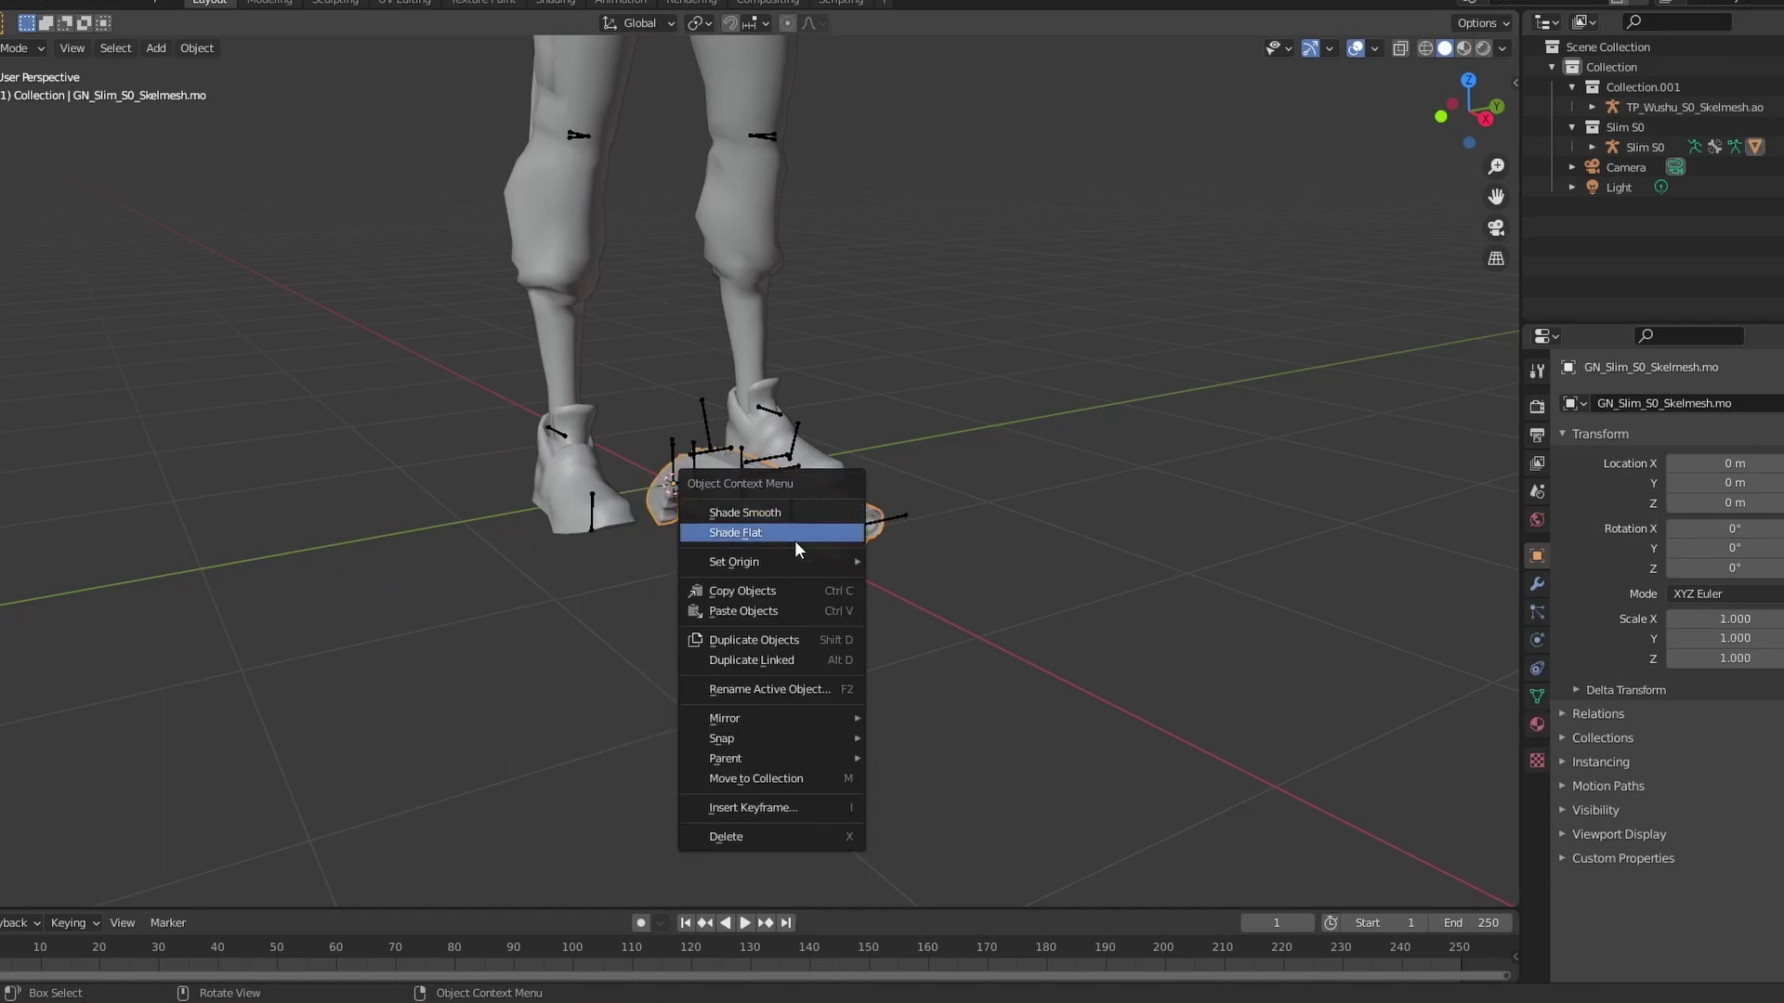
left_click(795, 539)
right_click(816, 518)
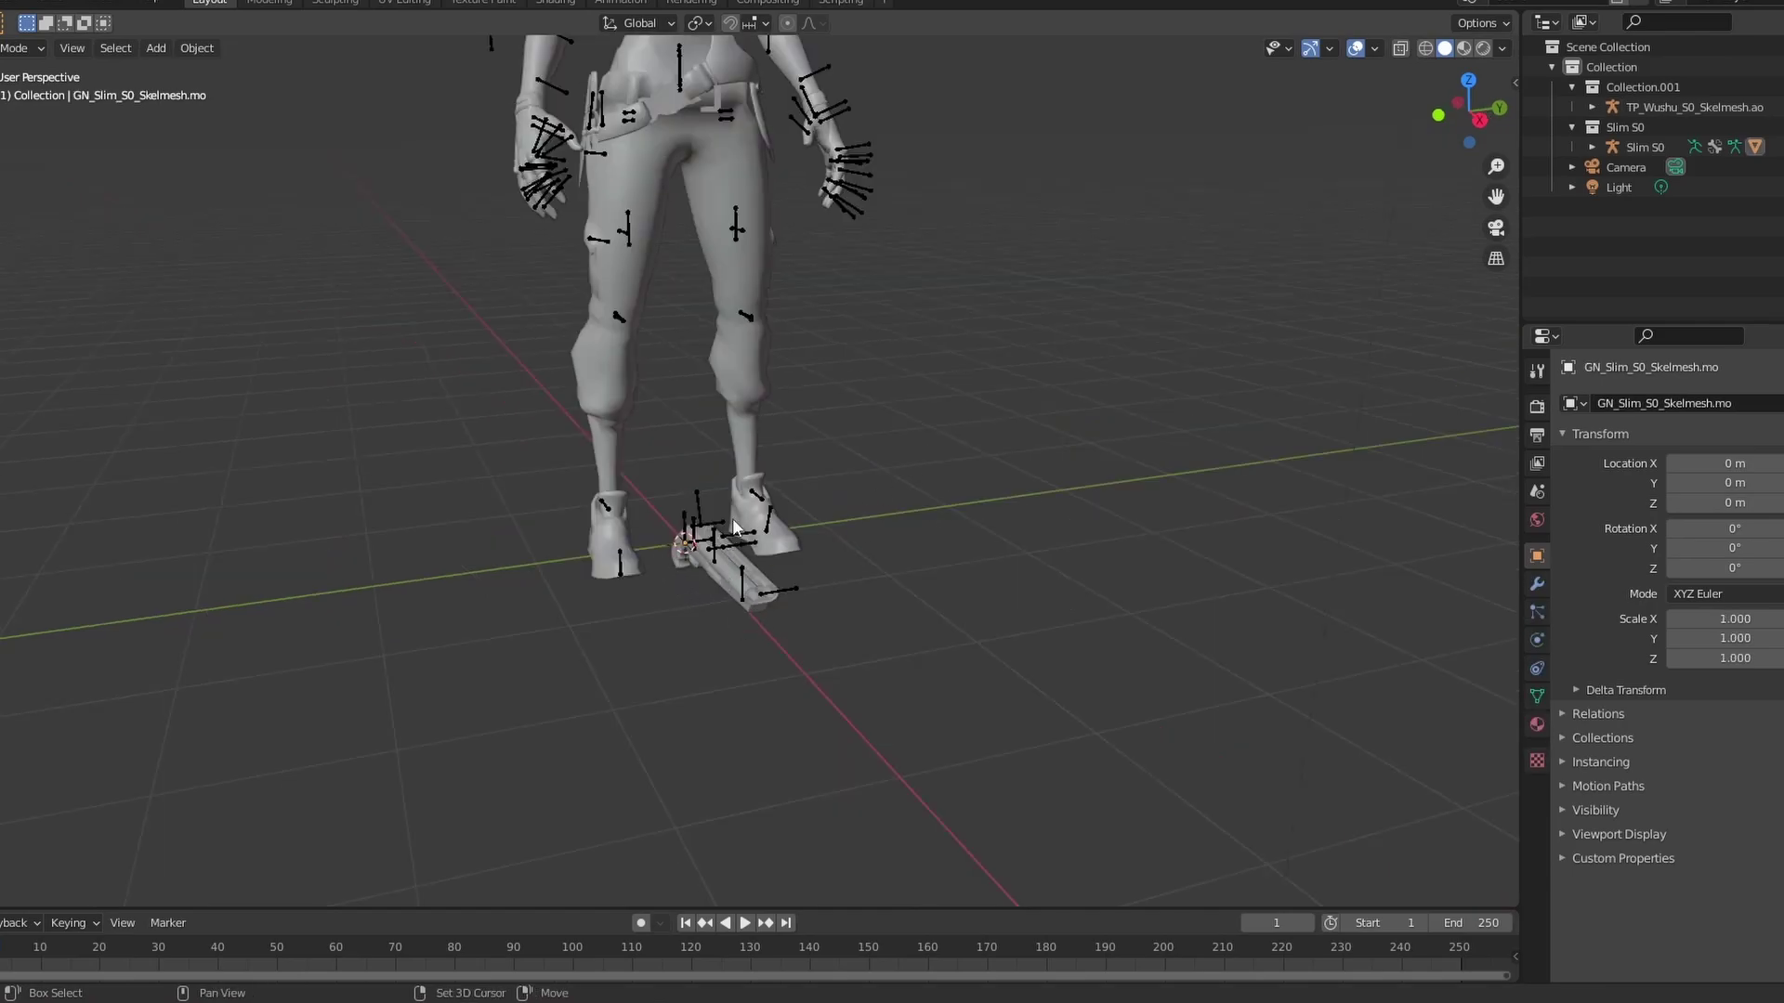
Add a plain axes empty at the world origin, beside the gun at the character's feet
scroll(743, 507, "down", 3)
scroll(892, 469, "up", 3)
key("shift+a")
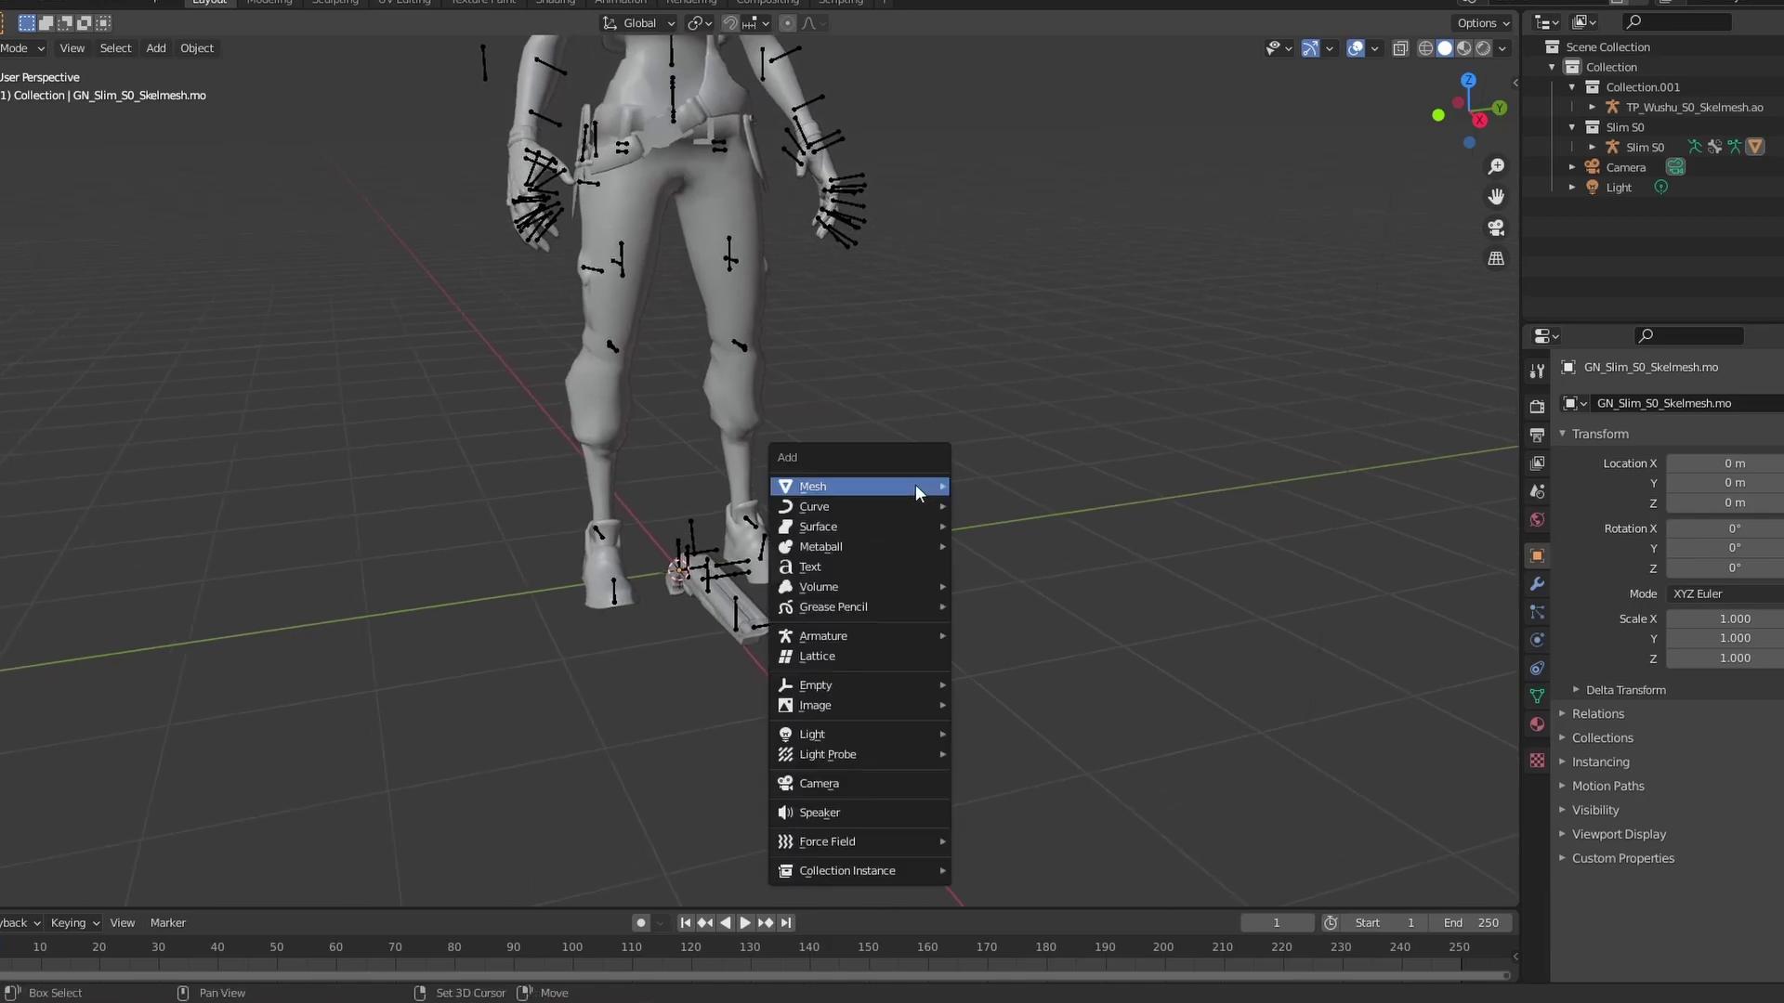
key("shift+a")
mouse_move(936, 511)
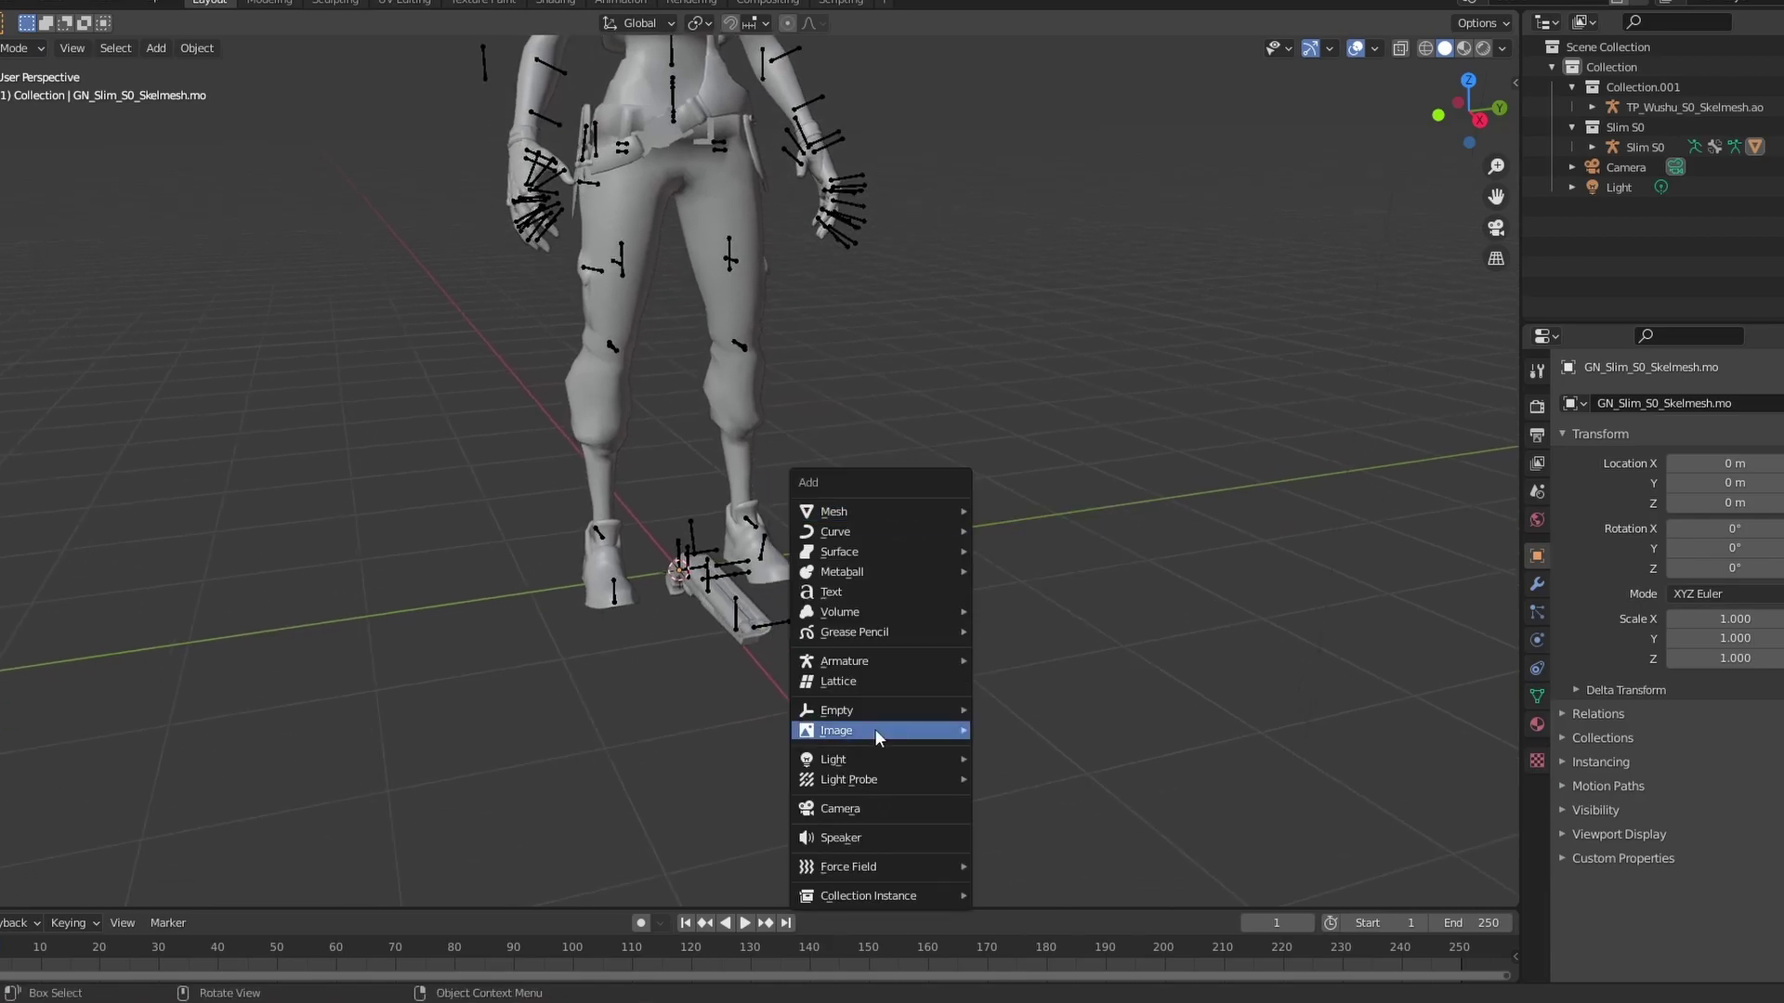
mouse_move(889, 712)
left_click(999, 709)
middle_click_drag(994, 722, 827, 641)
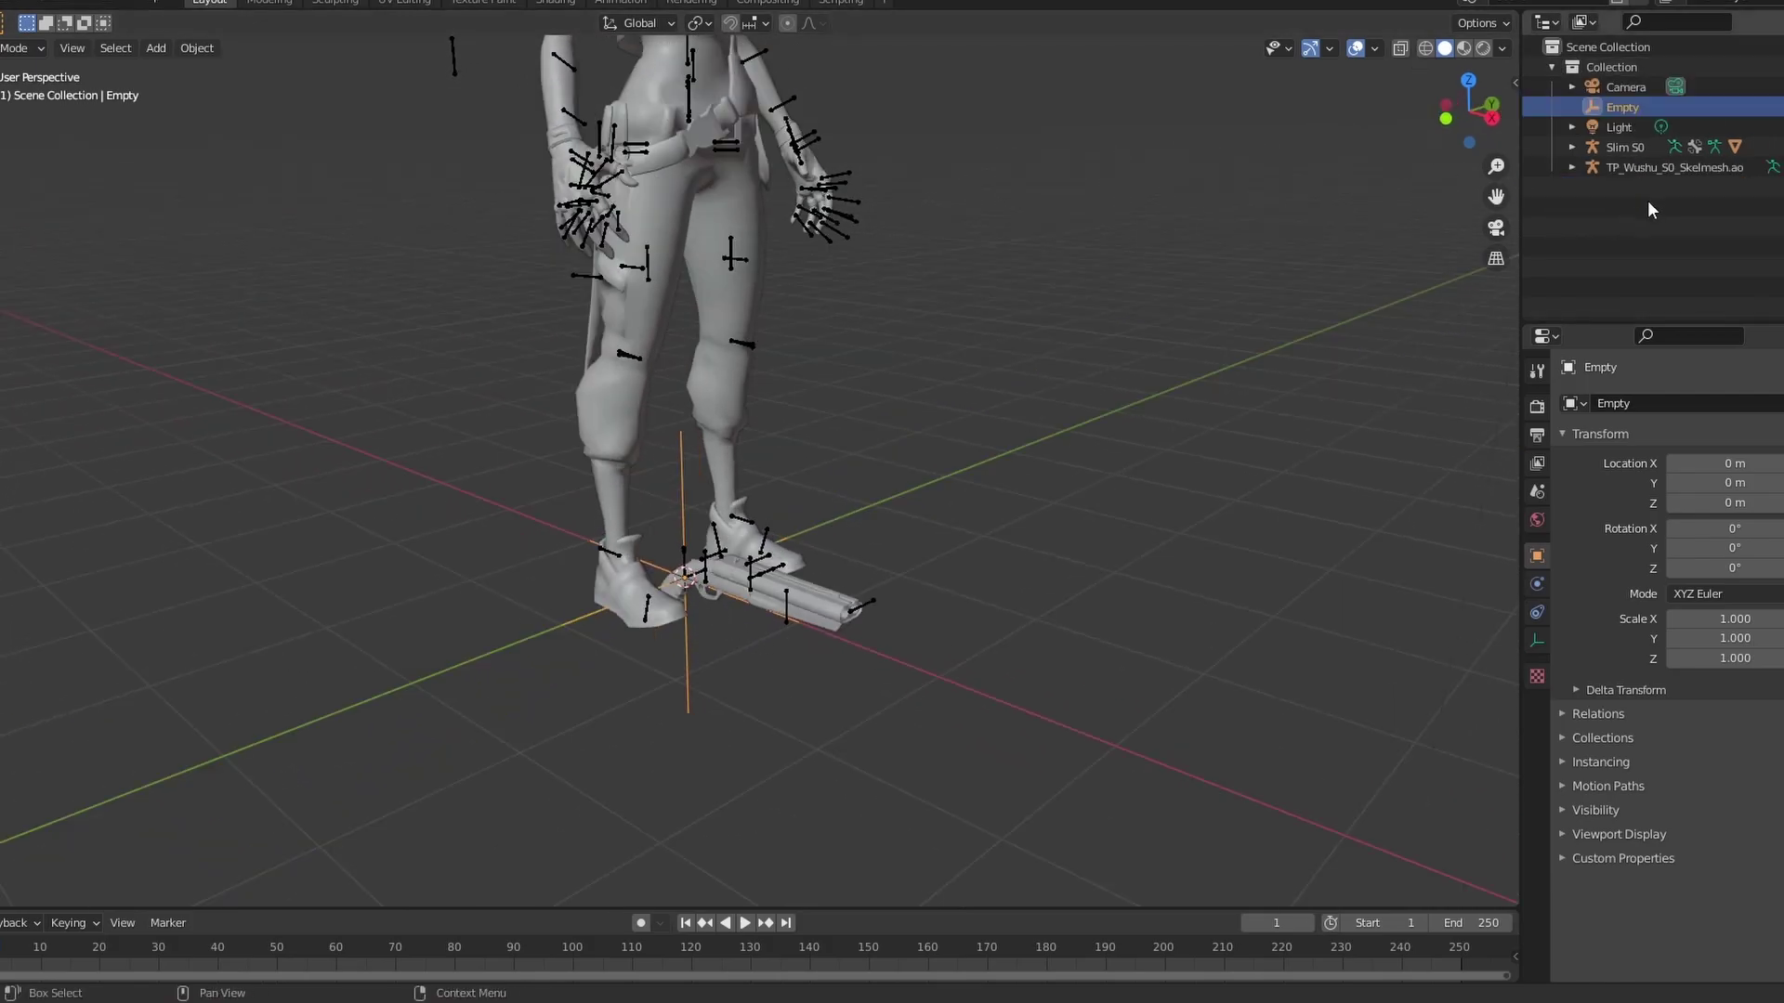
Parent the Slim S0 gun armature to the Empty
left_click(1632, 148)
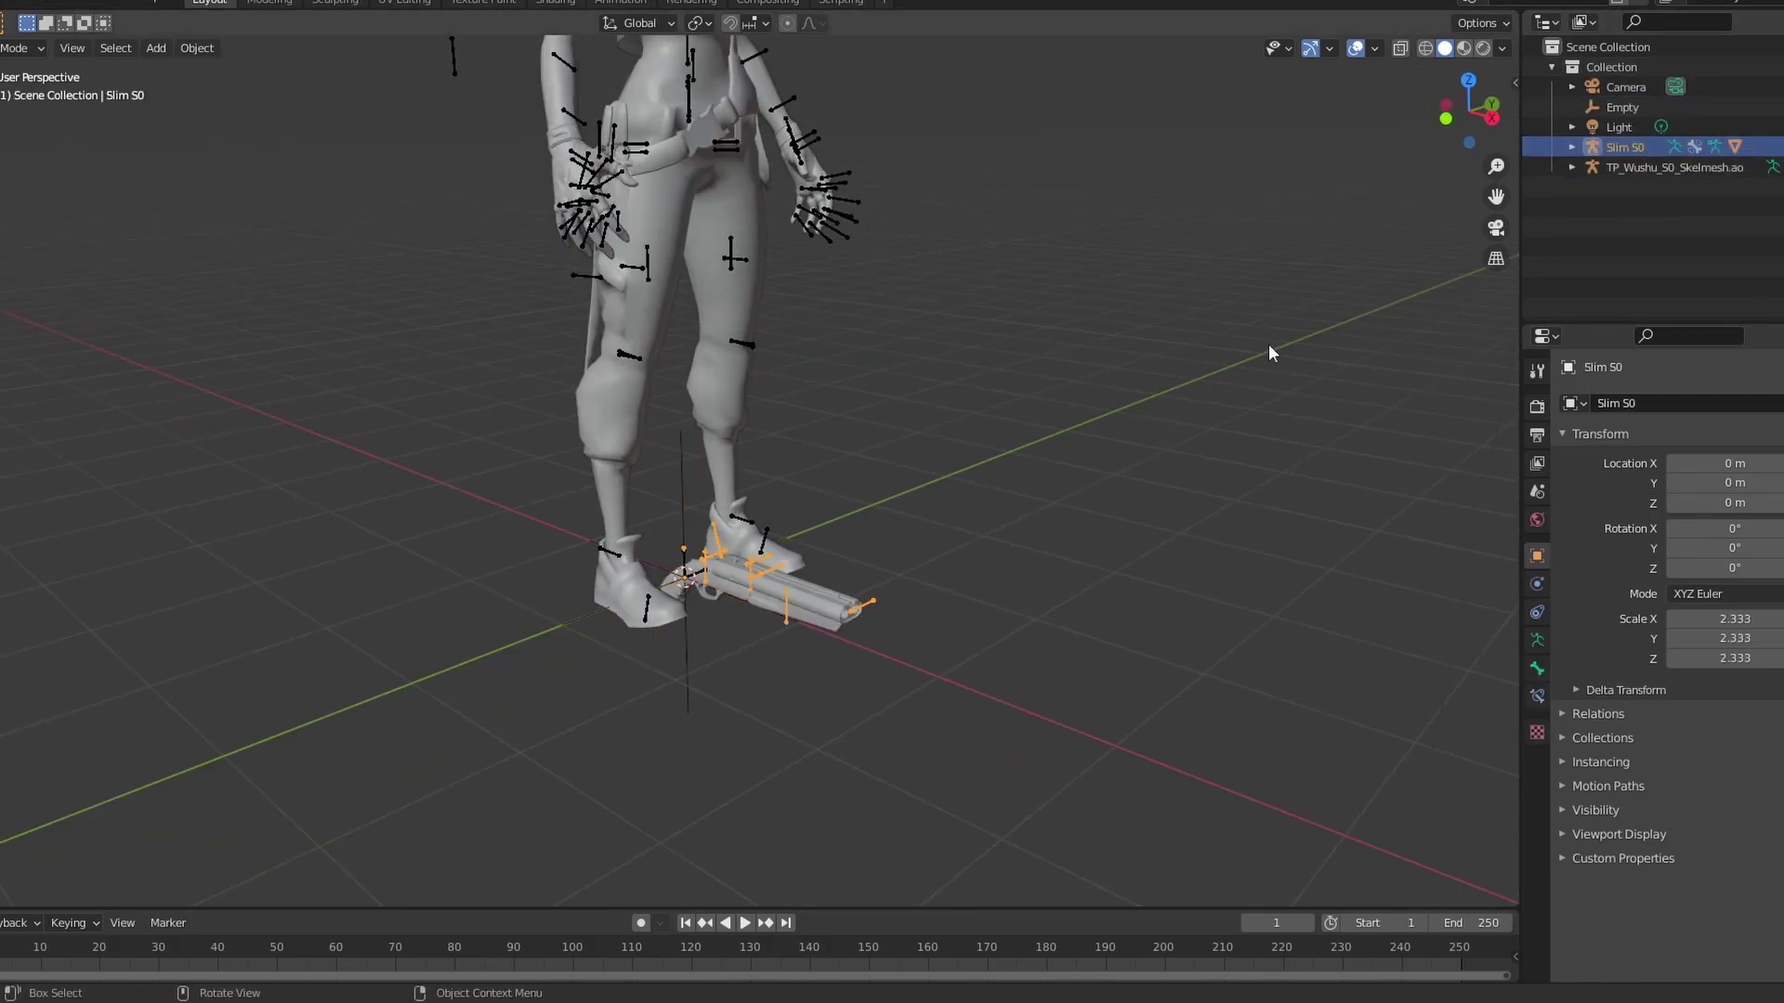
left_click(1622, 107, "ctrl")
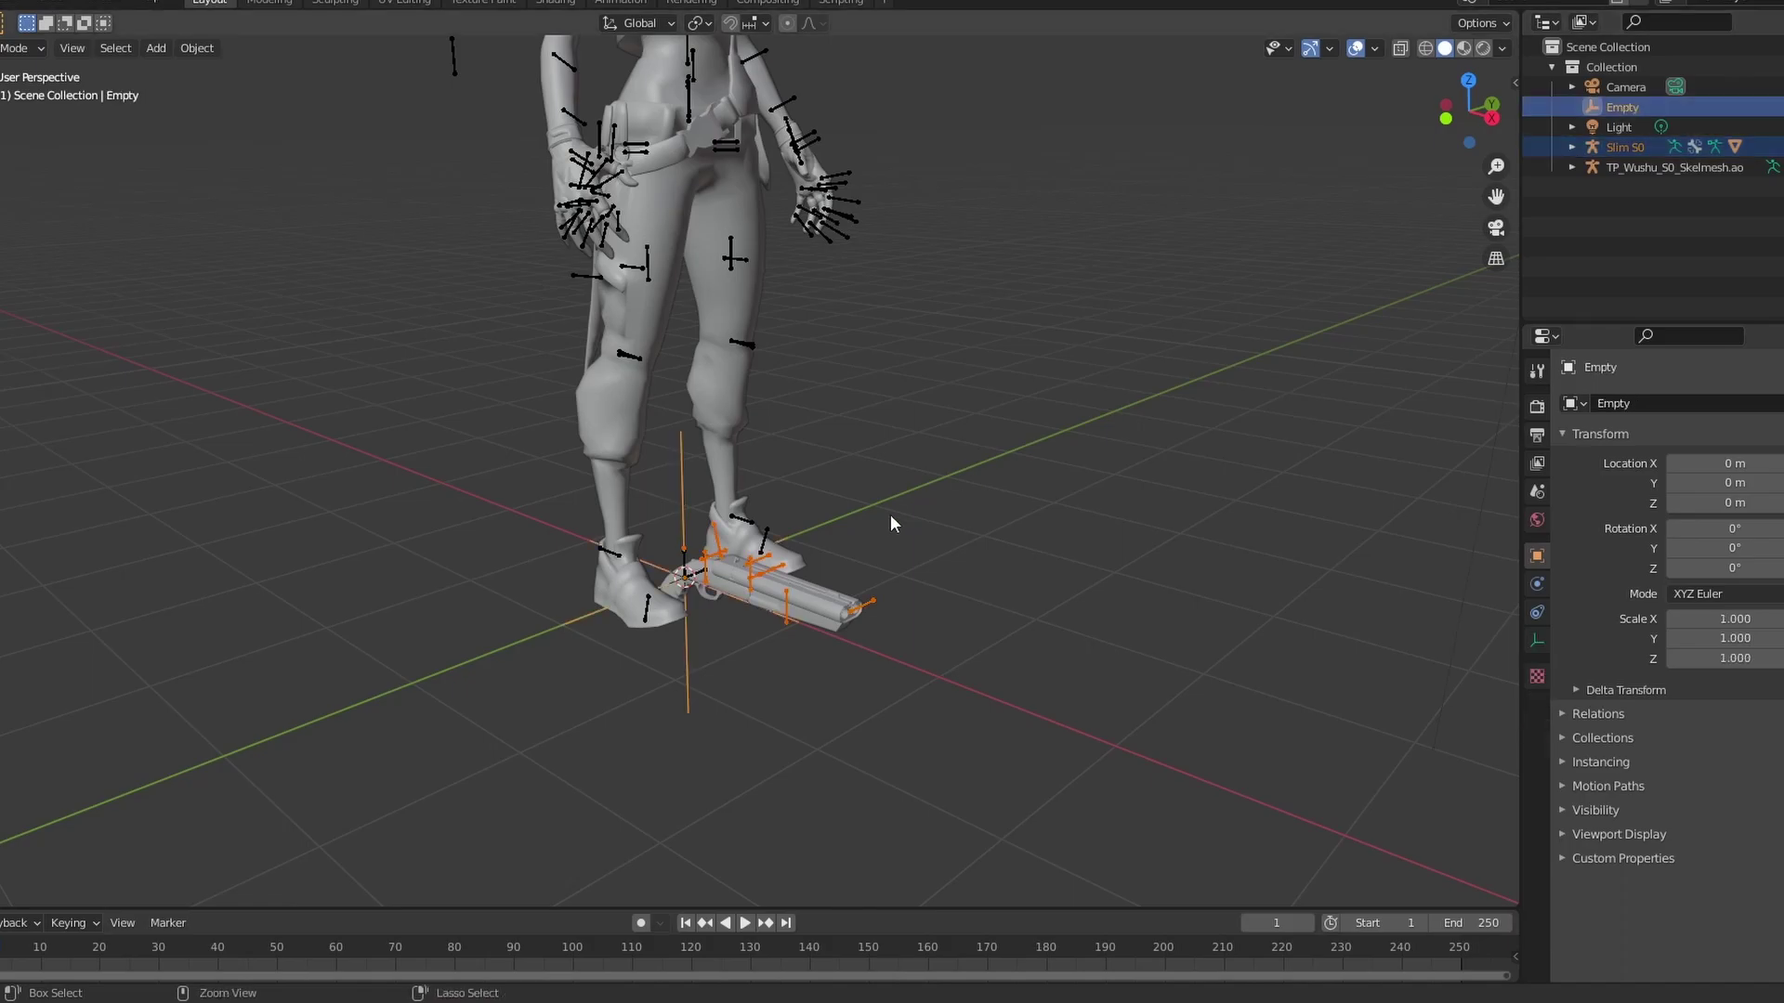
key("ctrl+p")
left_click(872, 531)
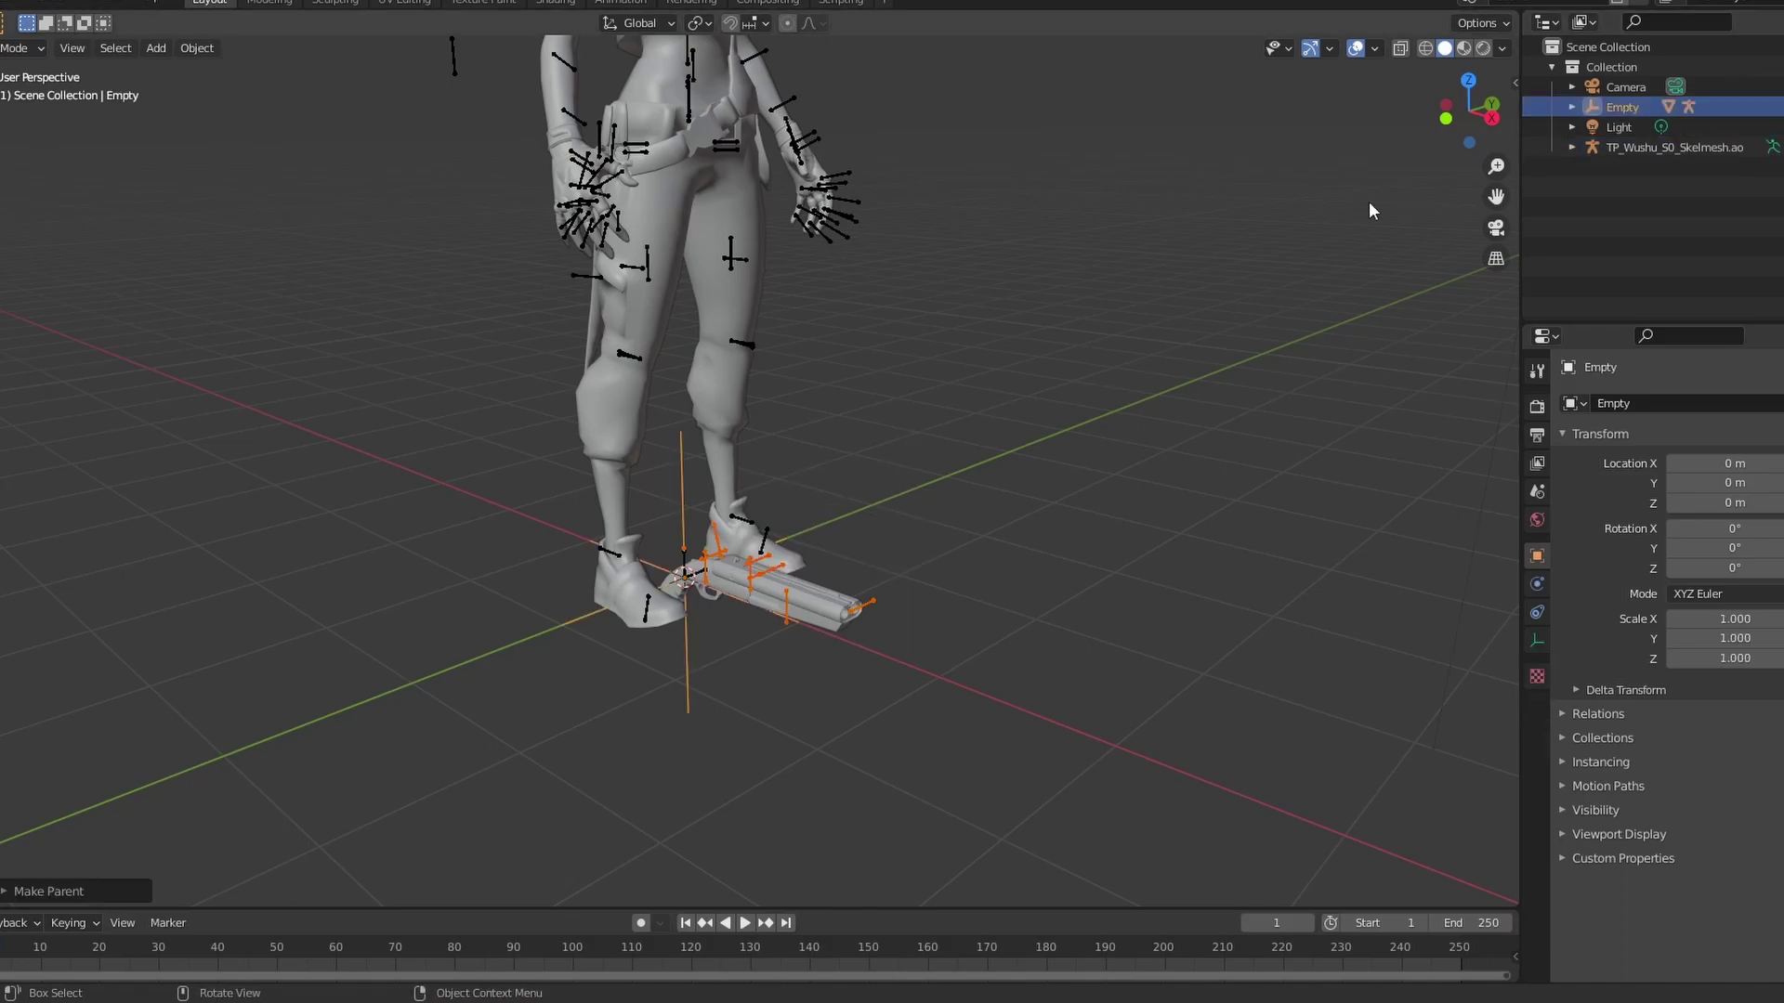
Add a Child Of object constraint to the Empty and pick the character armature TP_Wushu_S0_Skelmesh.ao as its target
left_click(1536, 584)
left_click(1536, 613)
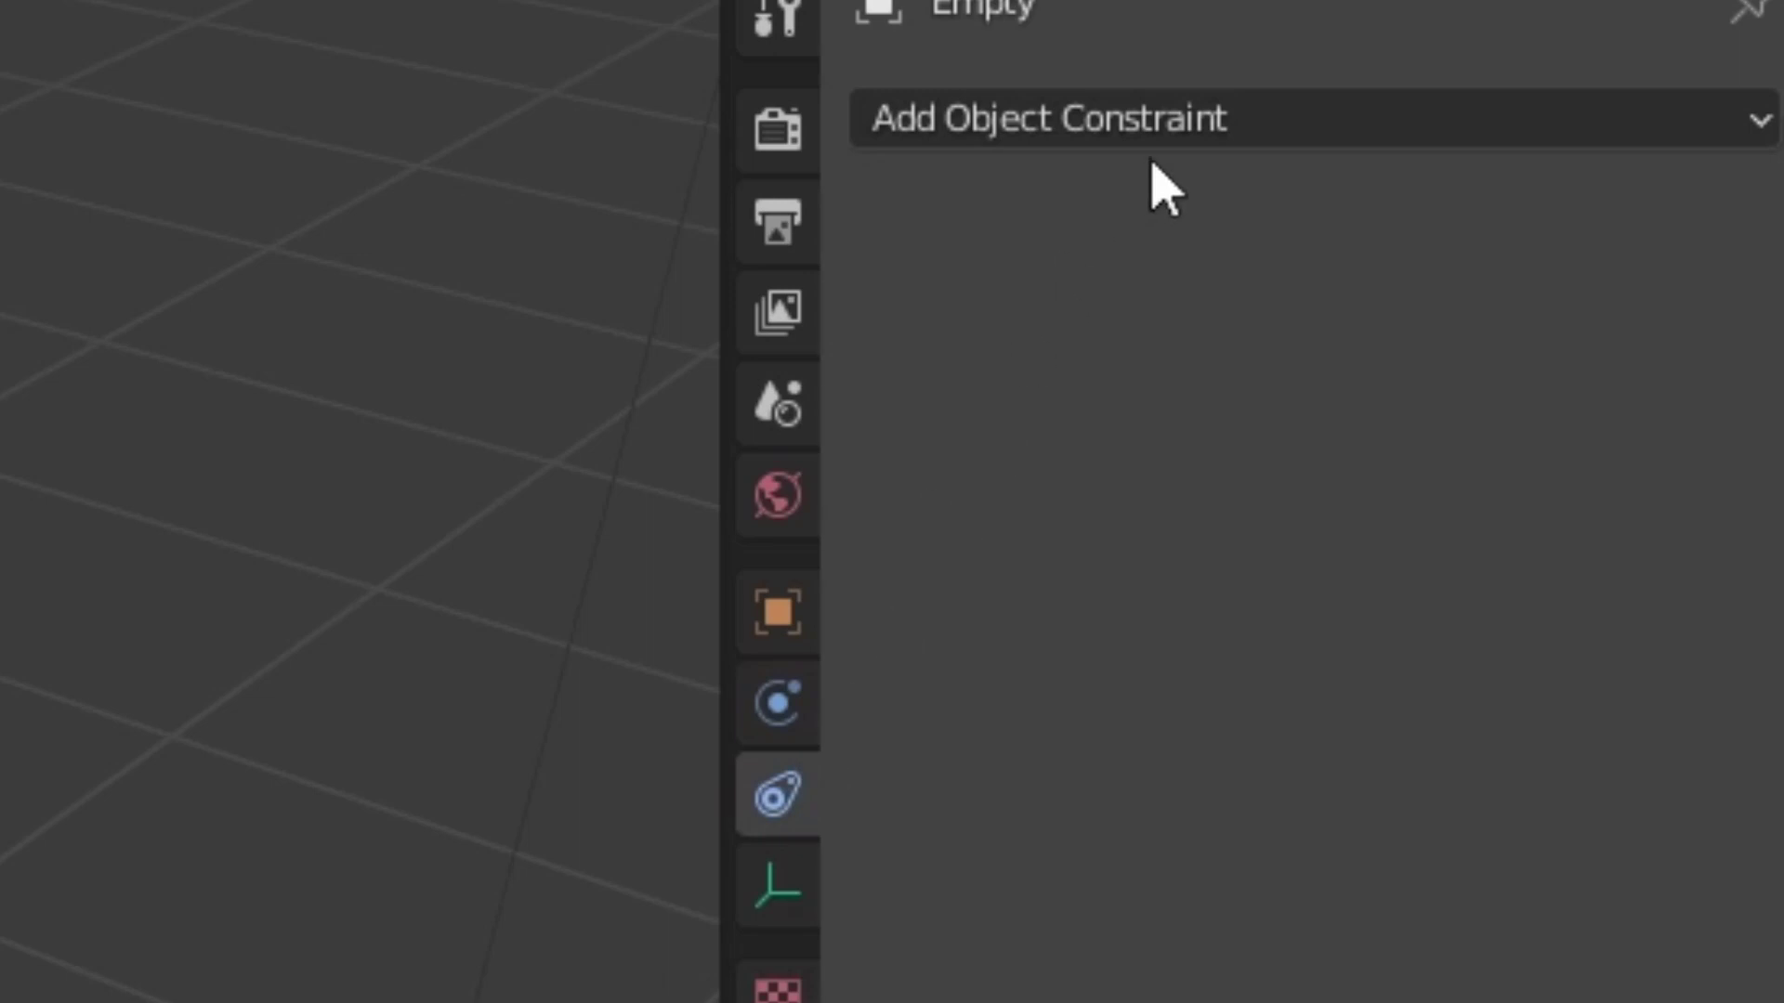
left_click(1194, 130)
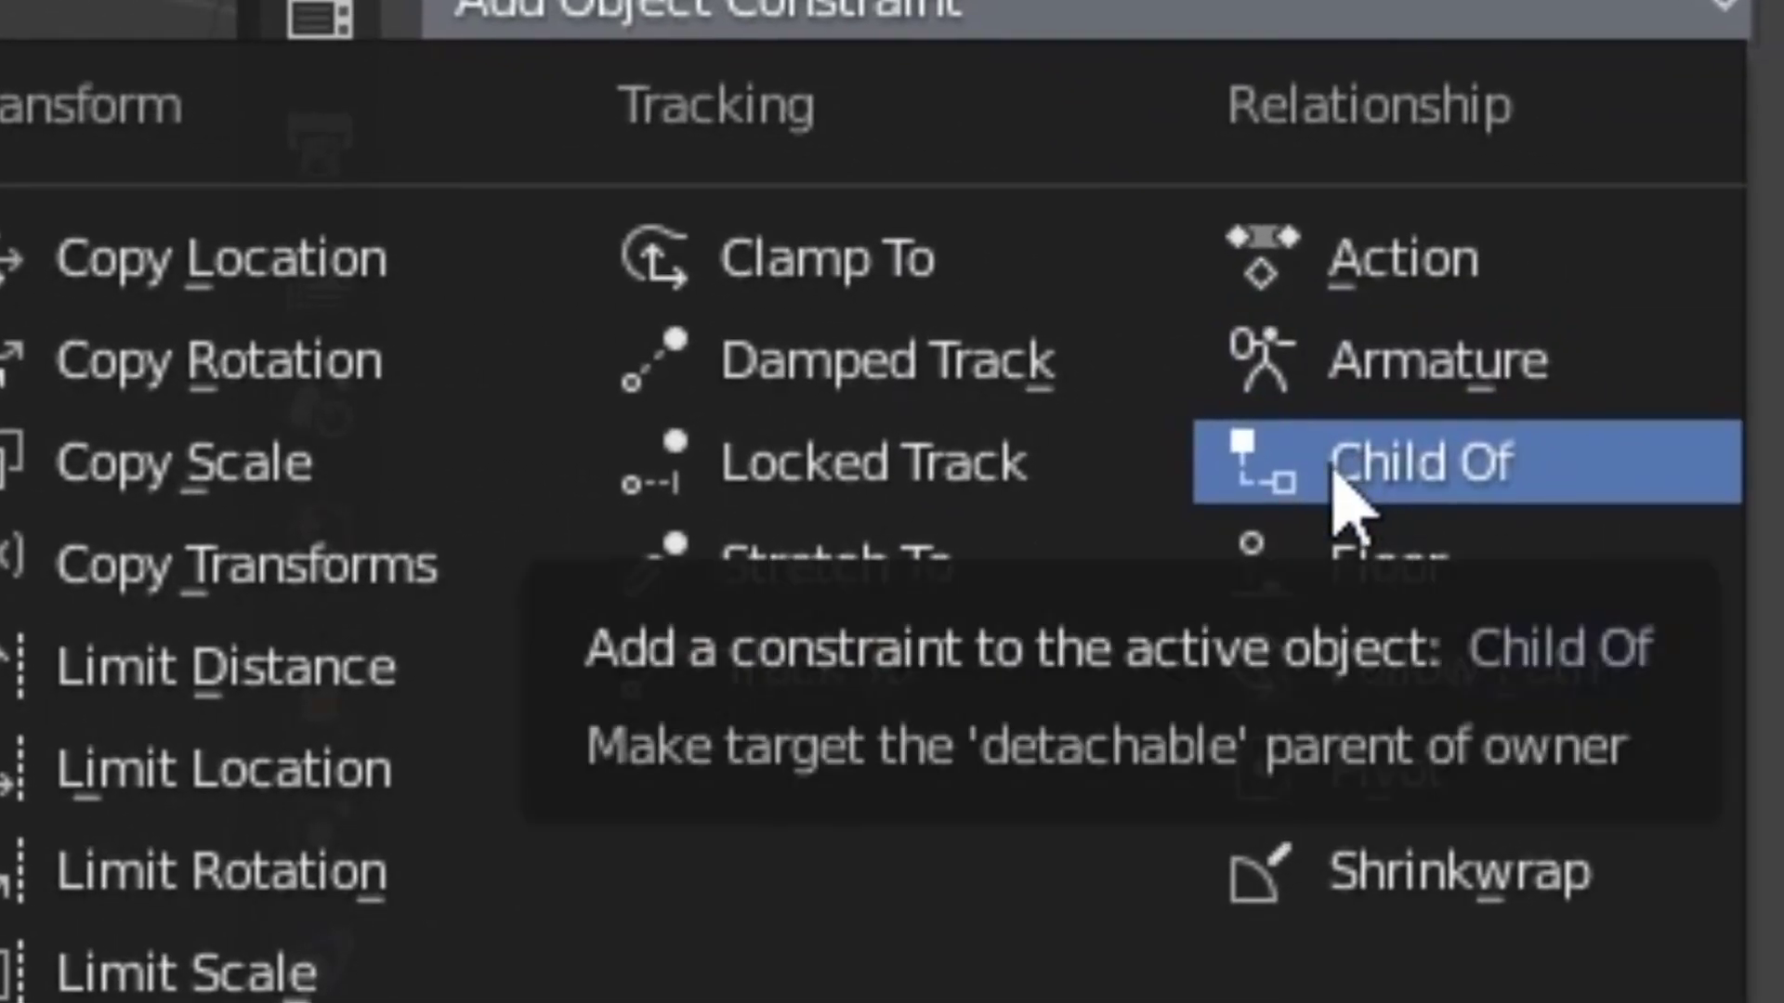
left_click(1338, 475)
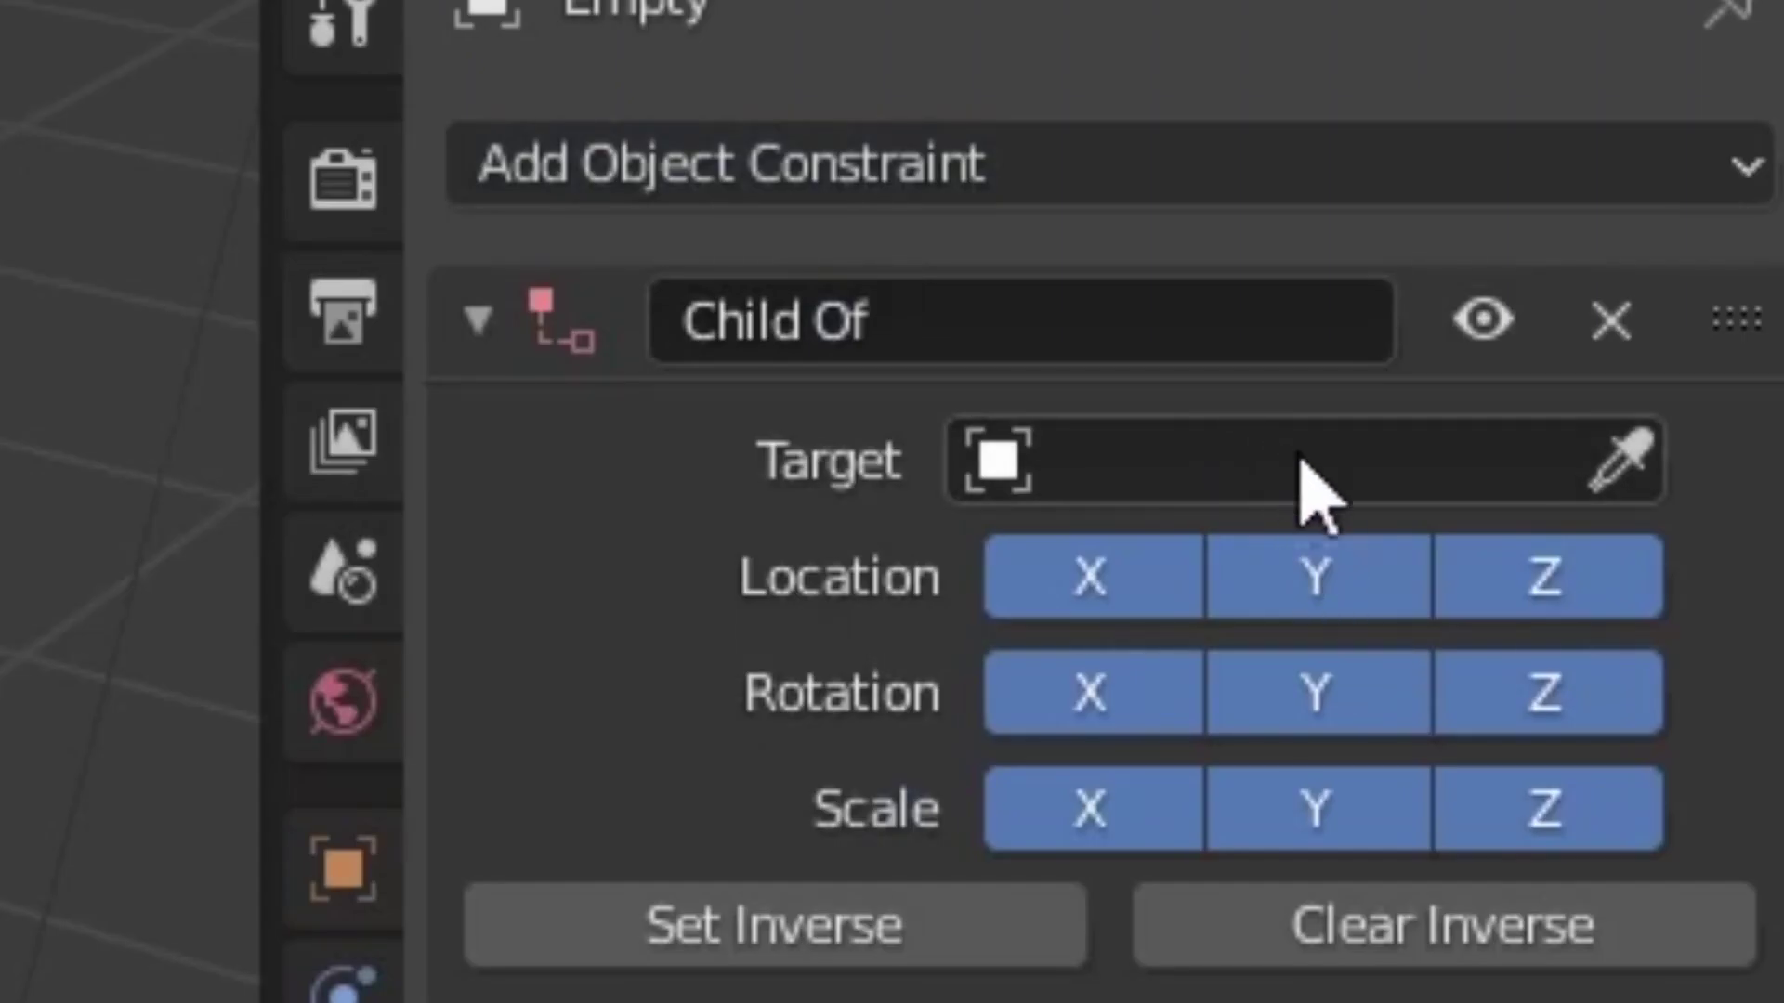
left_click(1628, 462)
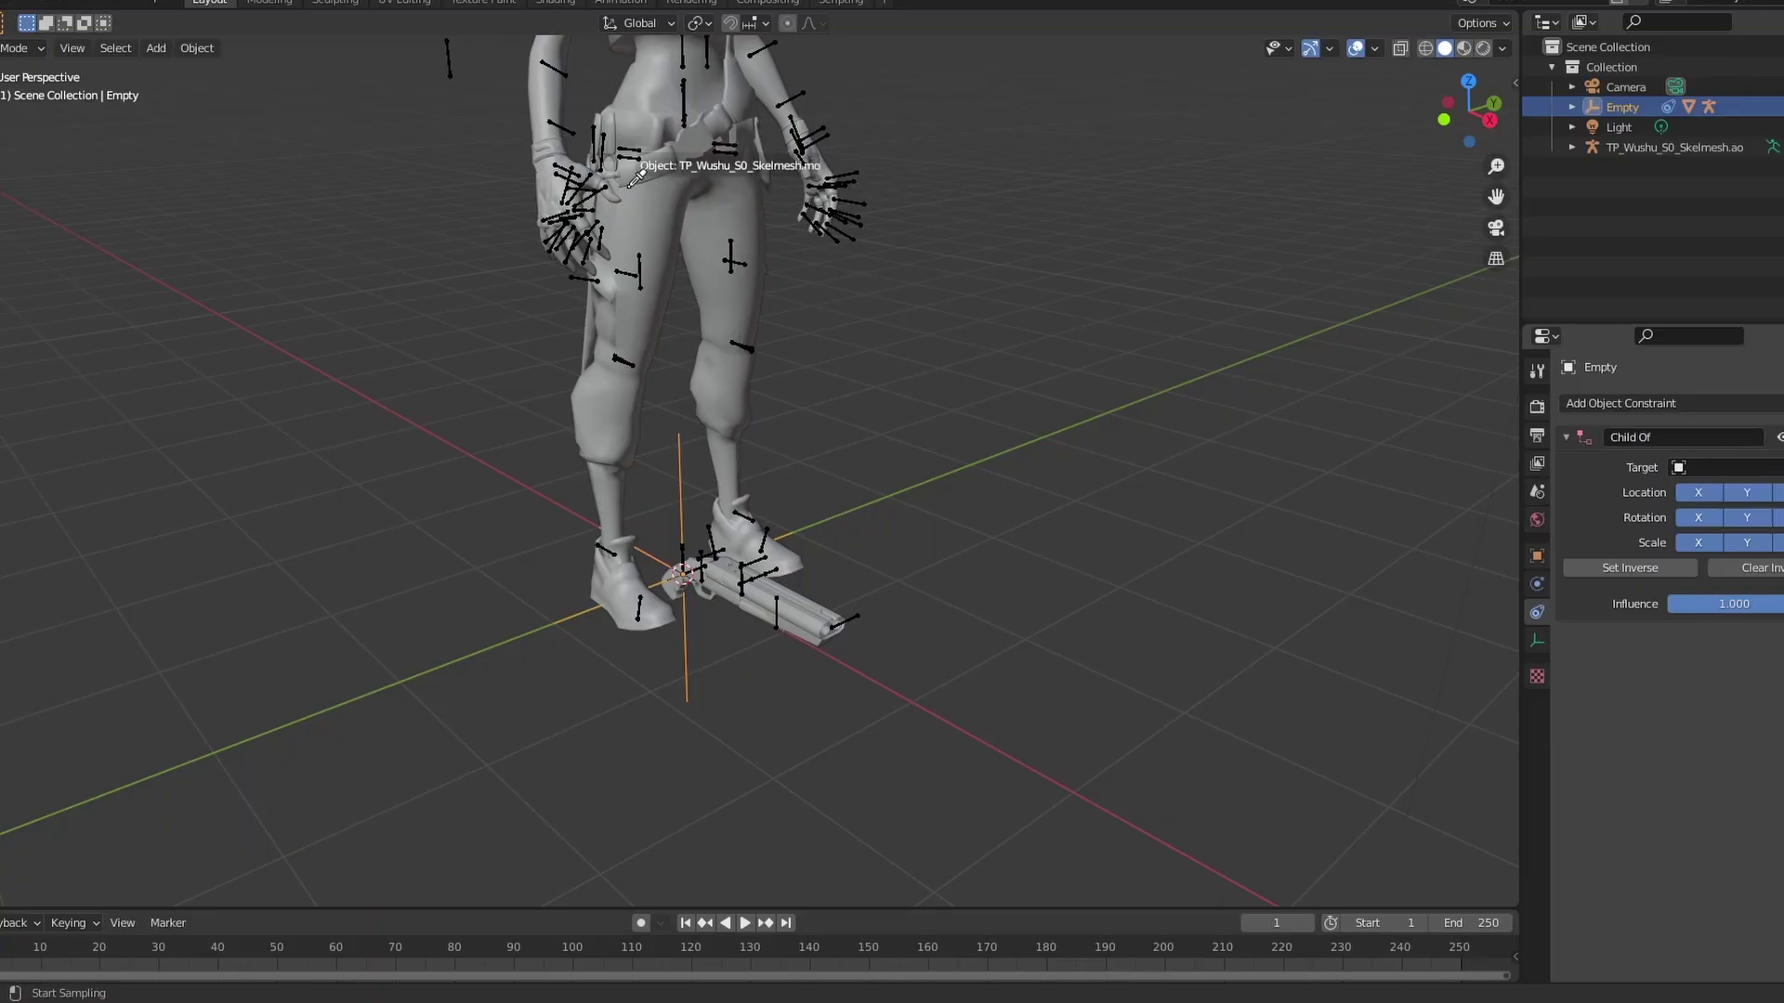
left_click(568, 175)
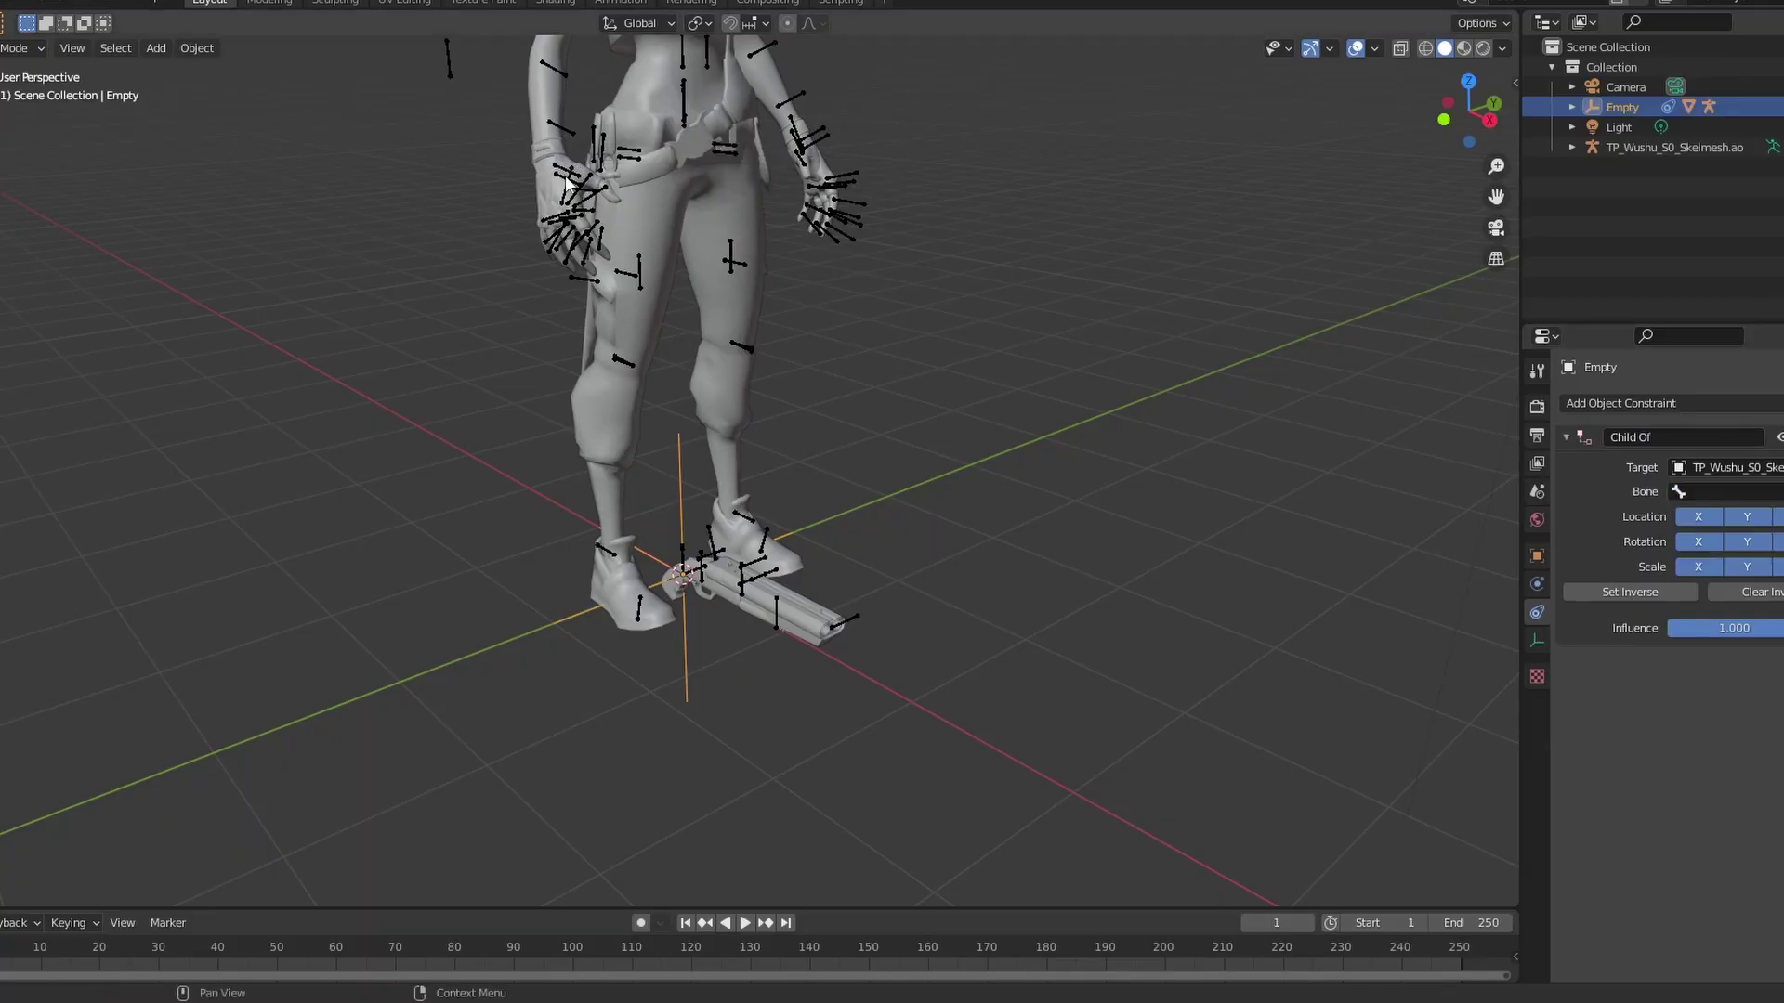
Clear and re-pick the character armature as the Child Of target, and set the target bone to R_Hand
middle_click_drag(1201, 485, 1123, 527)
scroll(1122, 528, "down", 4)
left_click(1779, 468)
left_click(1780, 467)
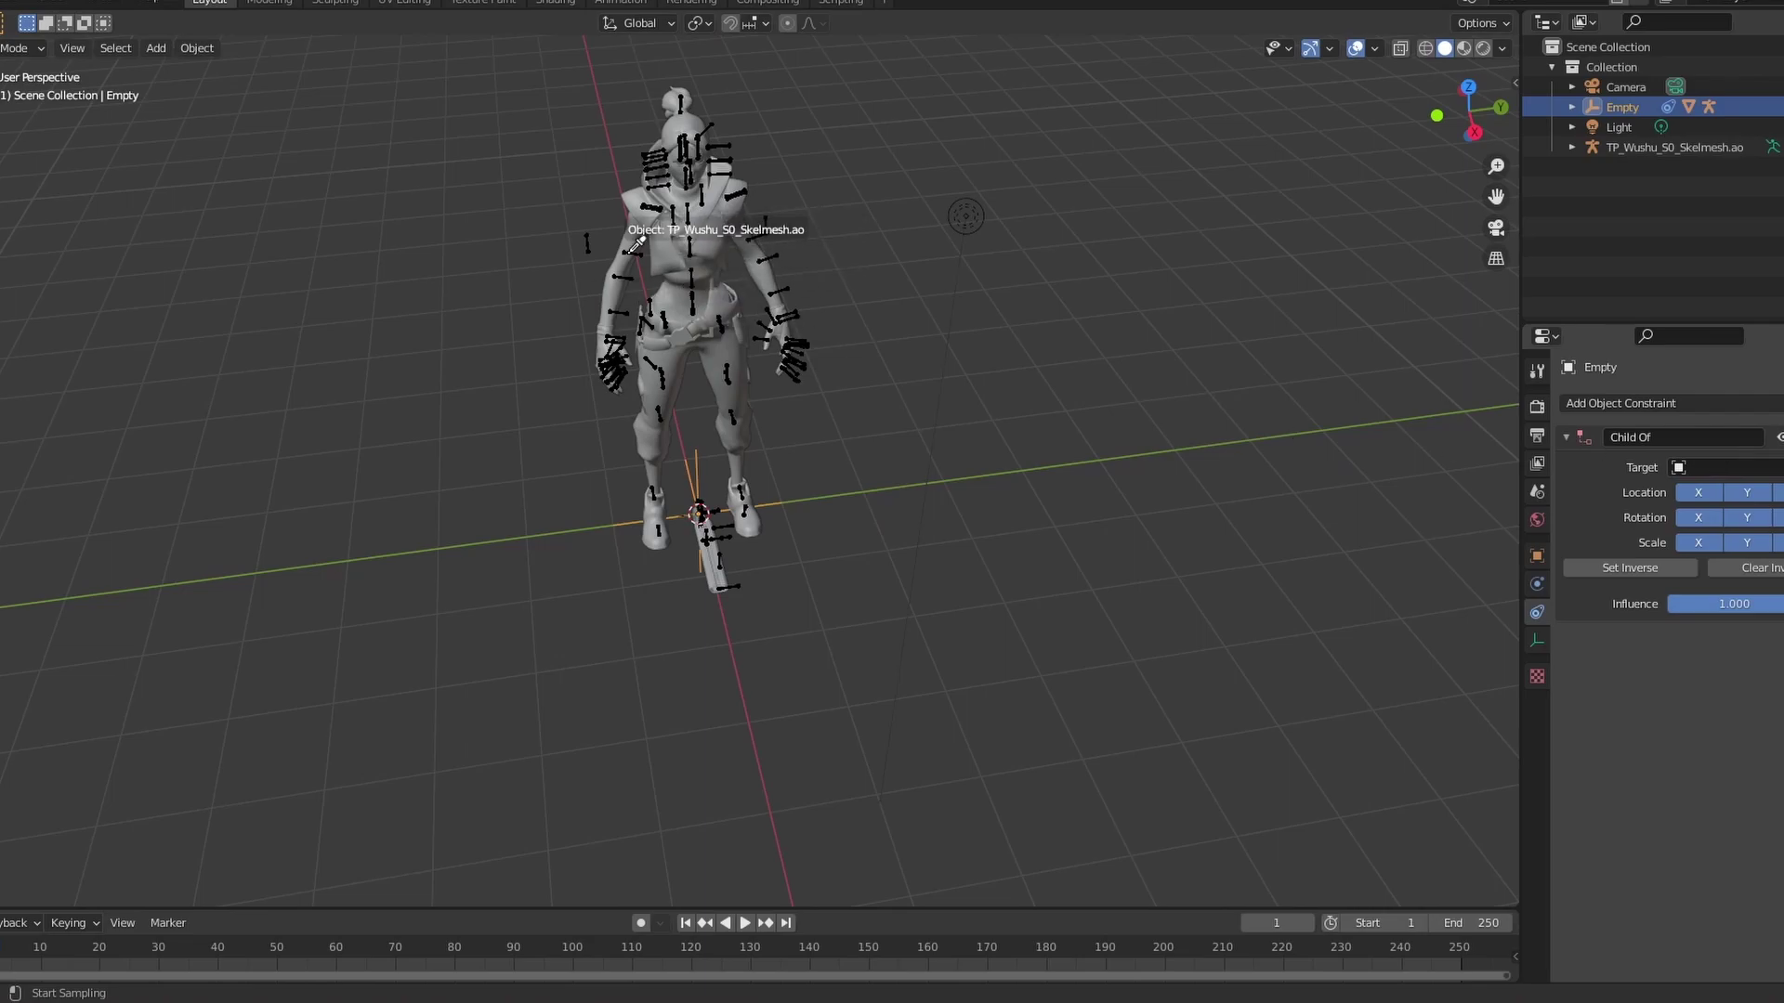
left_click(675, 239)
left_click(1713, 493)
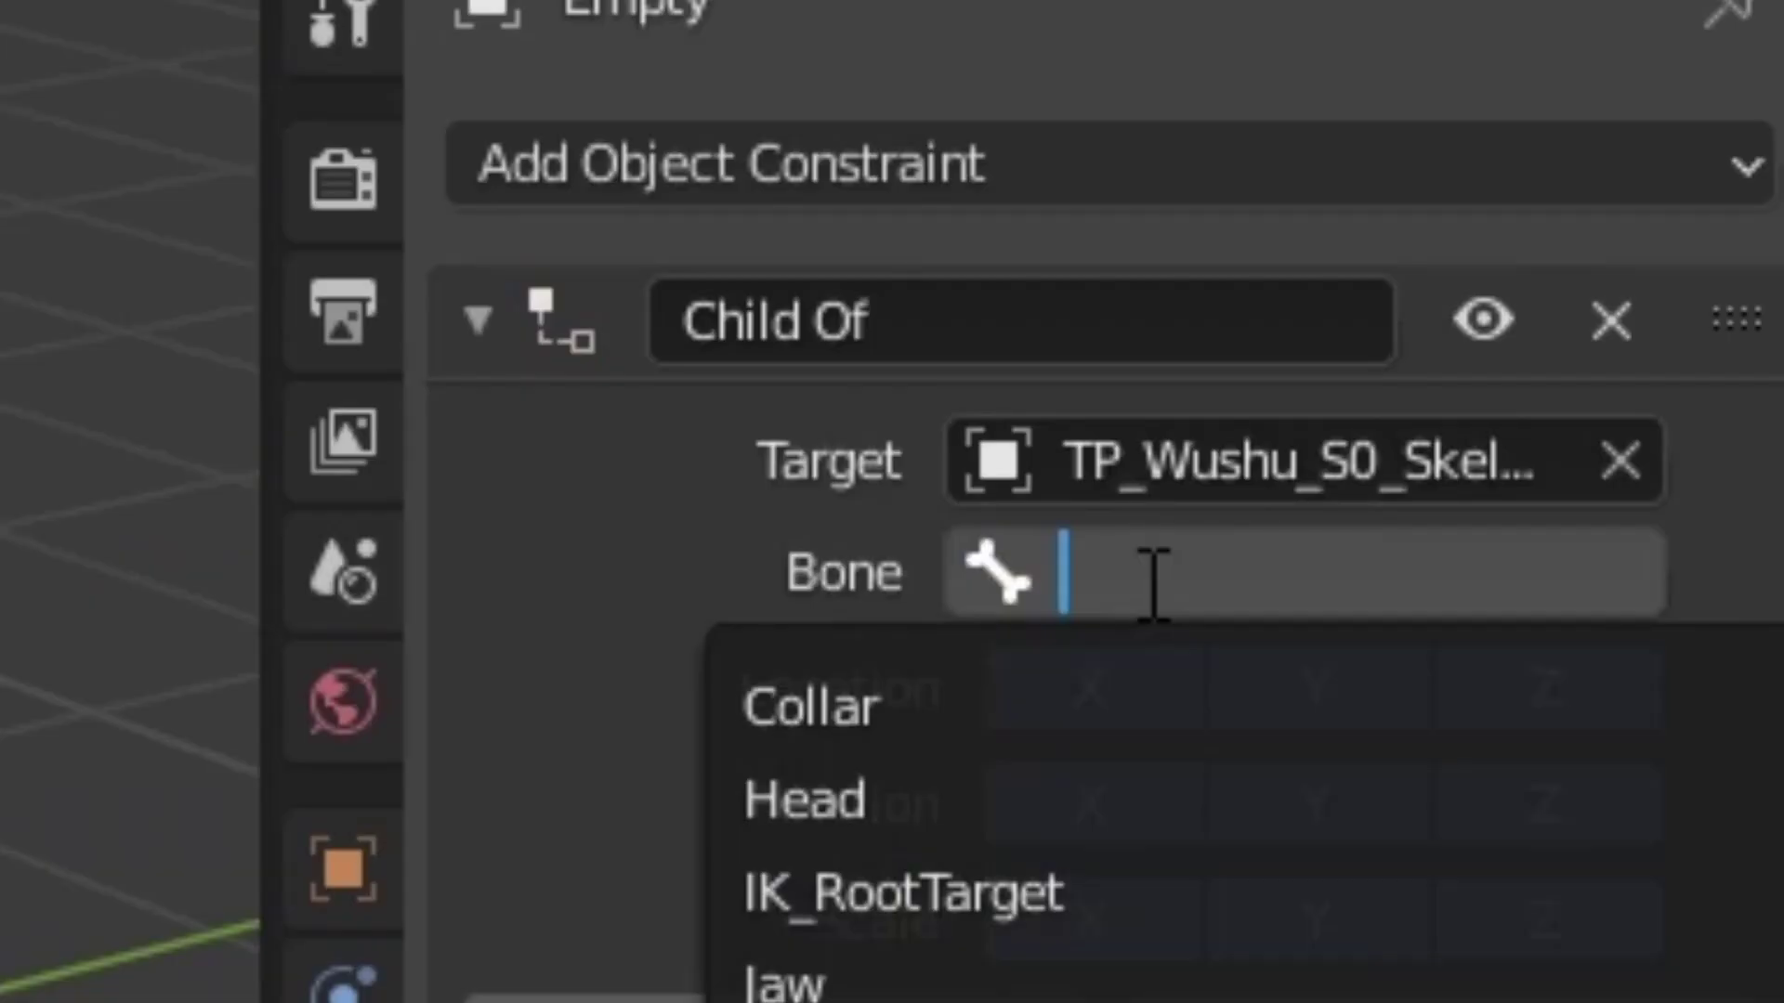
type("r_hand")
left_click(1019, 688)
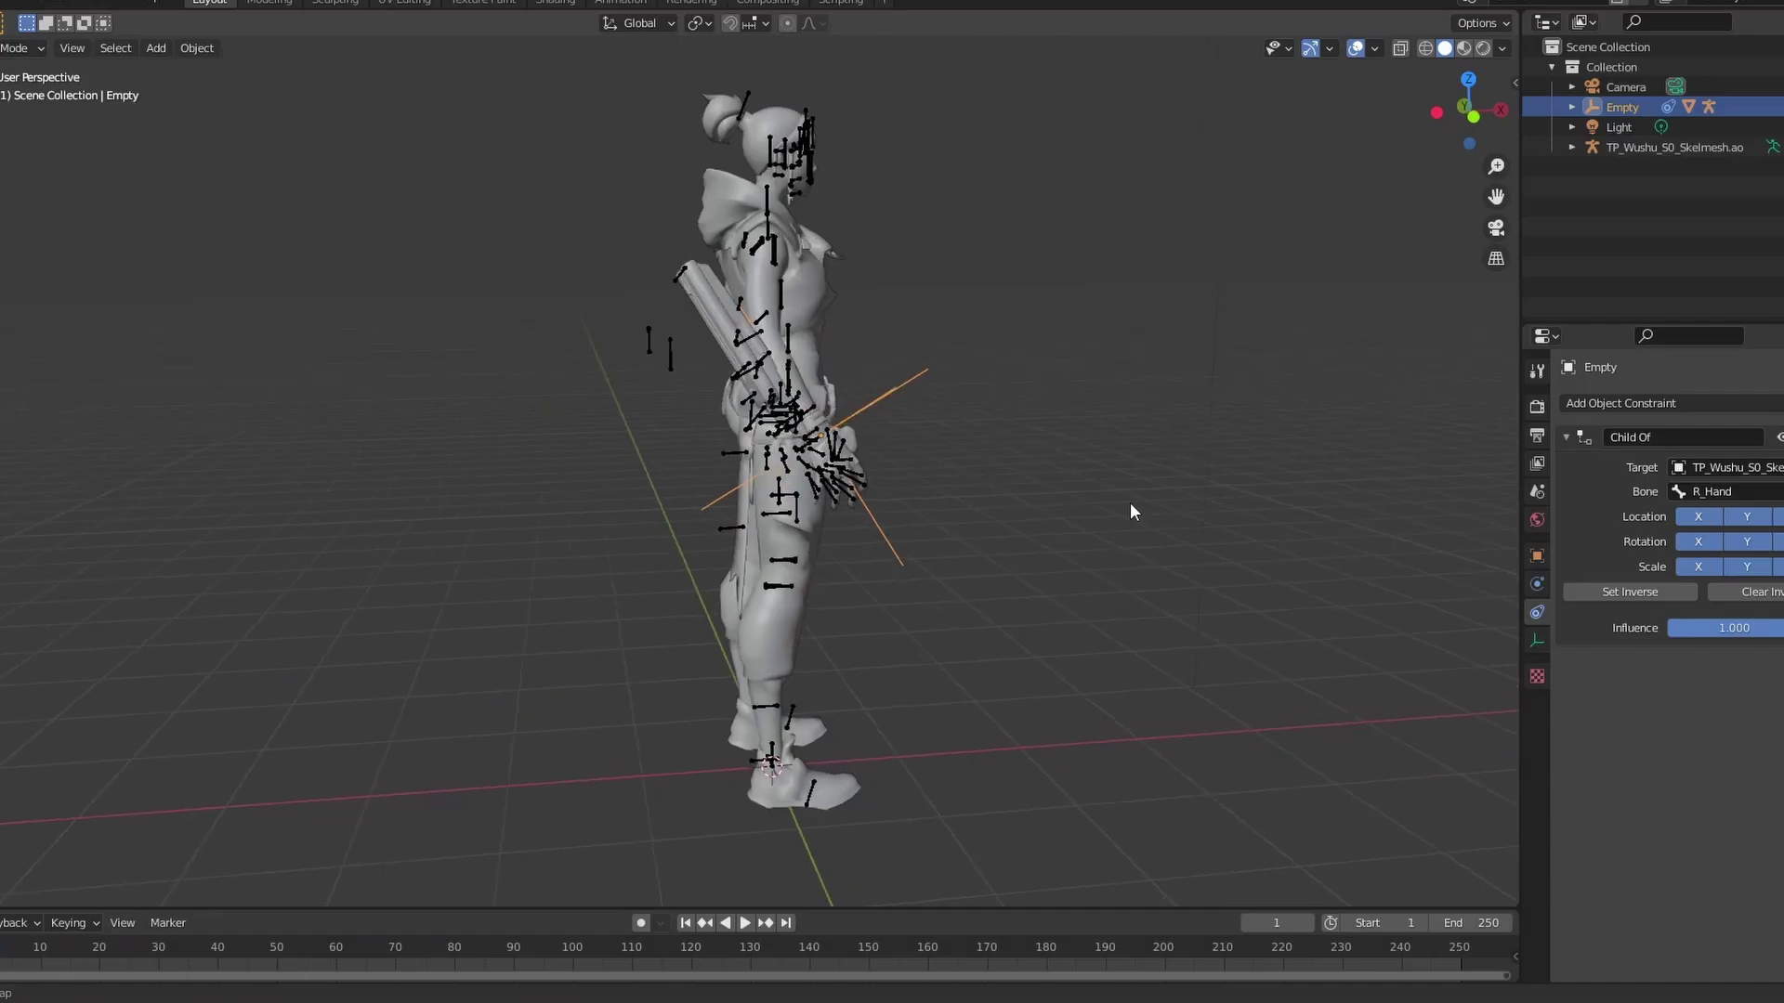
Rotate the Empty 160° about its local Y axis so the gun points forward from the character's right hand
middle_click_drag(1130, 502, 1053, 493, "shift")
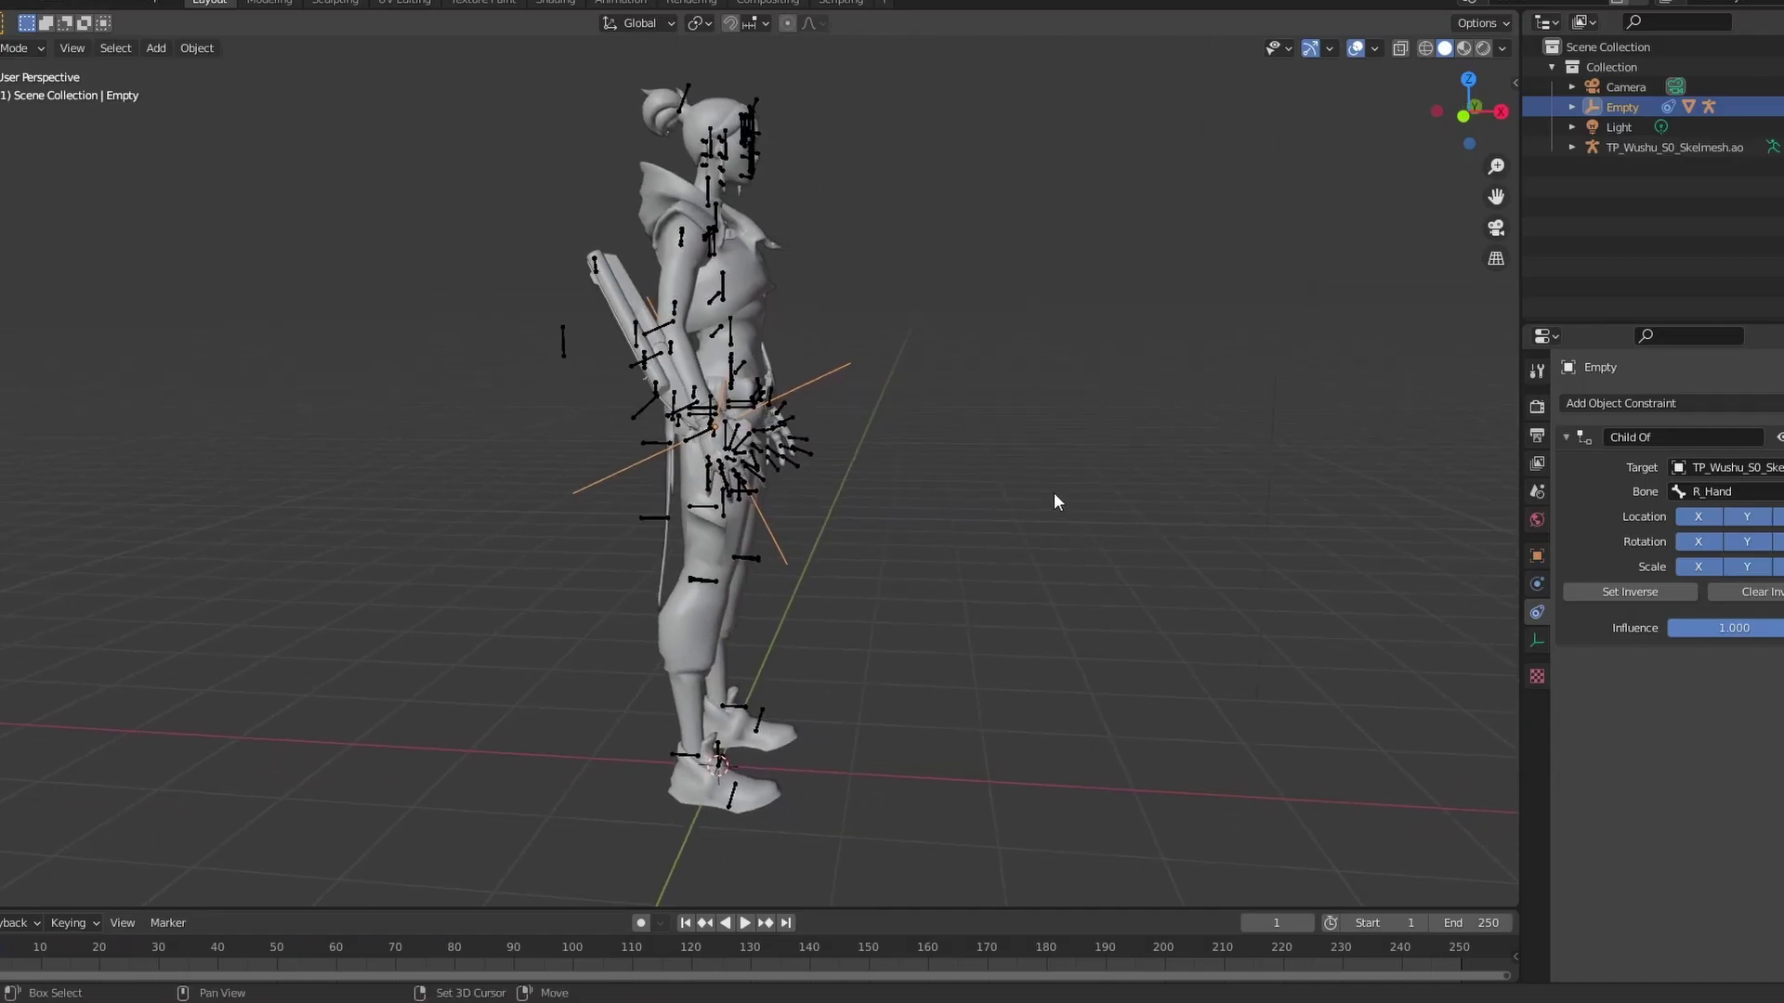
scroll(1050, 502, "up", 4)
left_click(1537, 555)
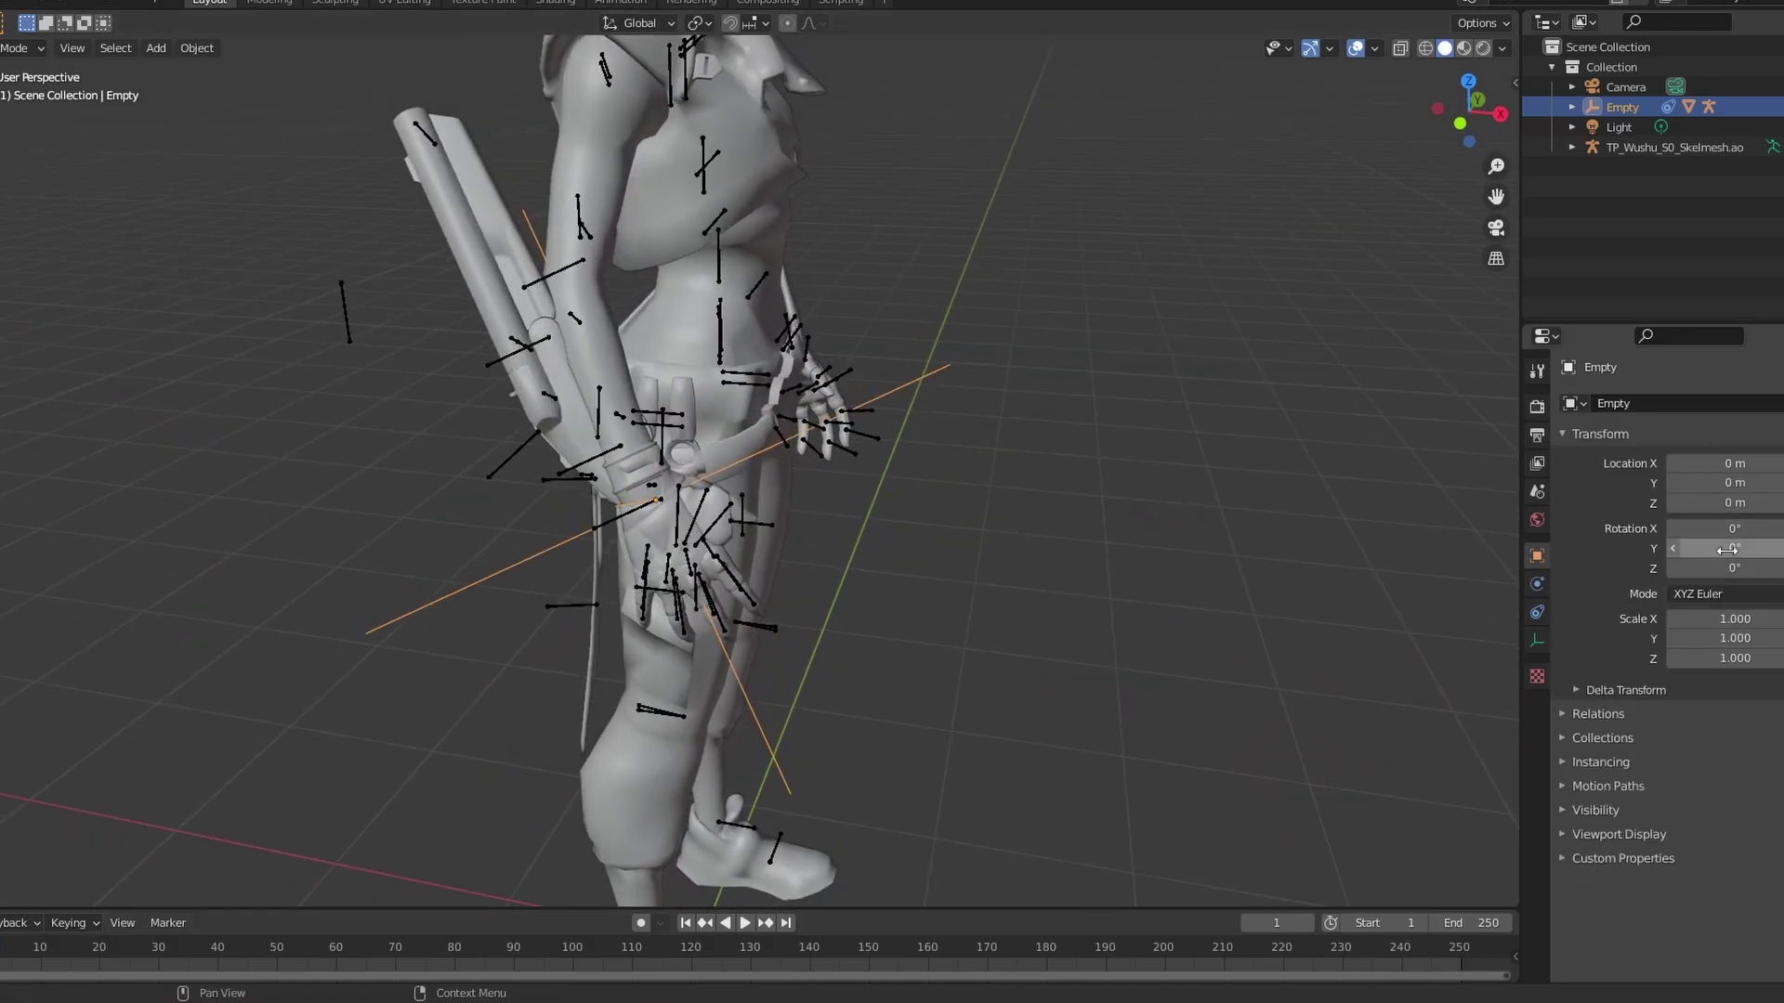
key("r")
key("y")
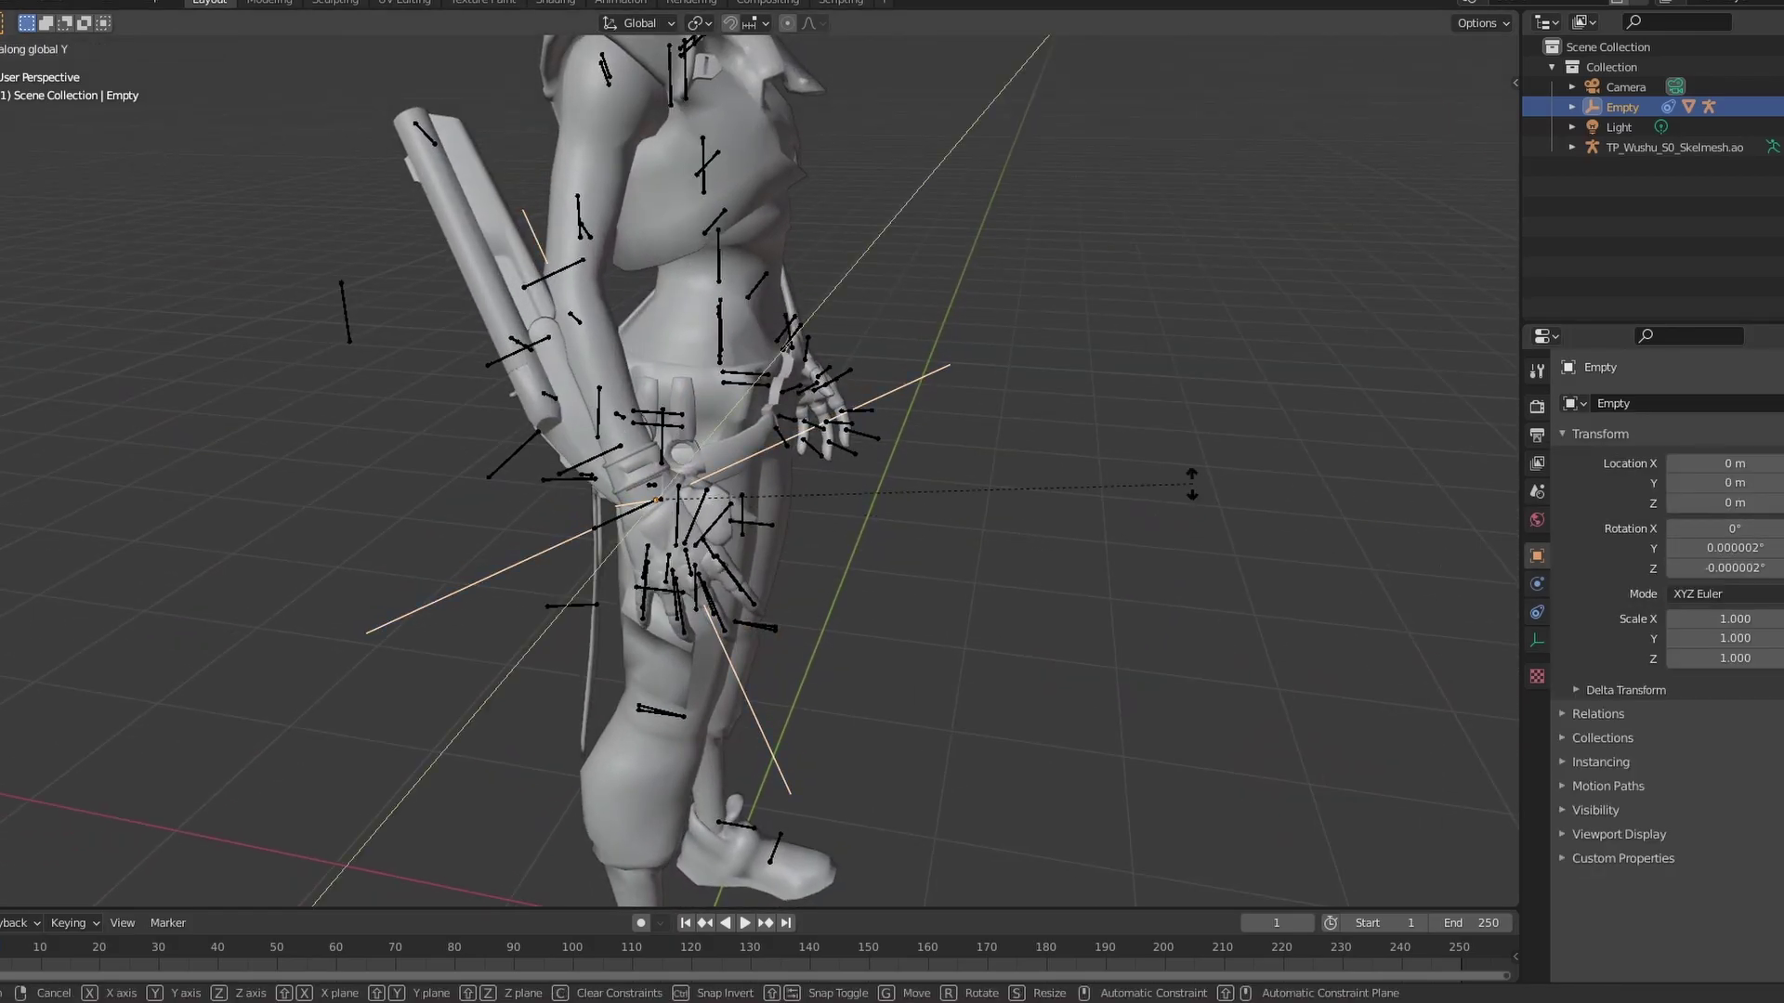
key("y")
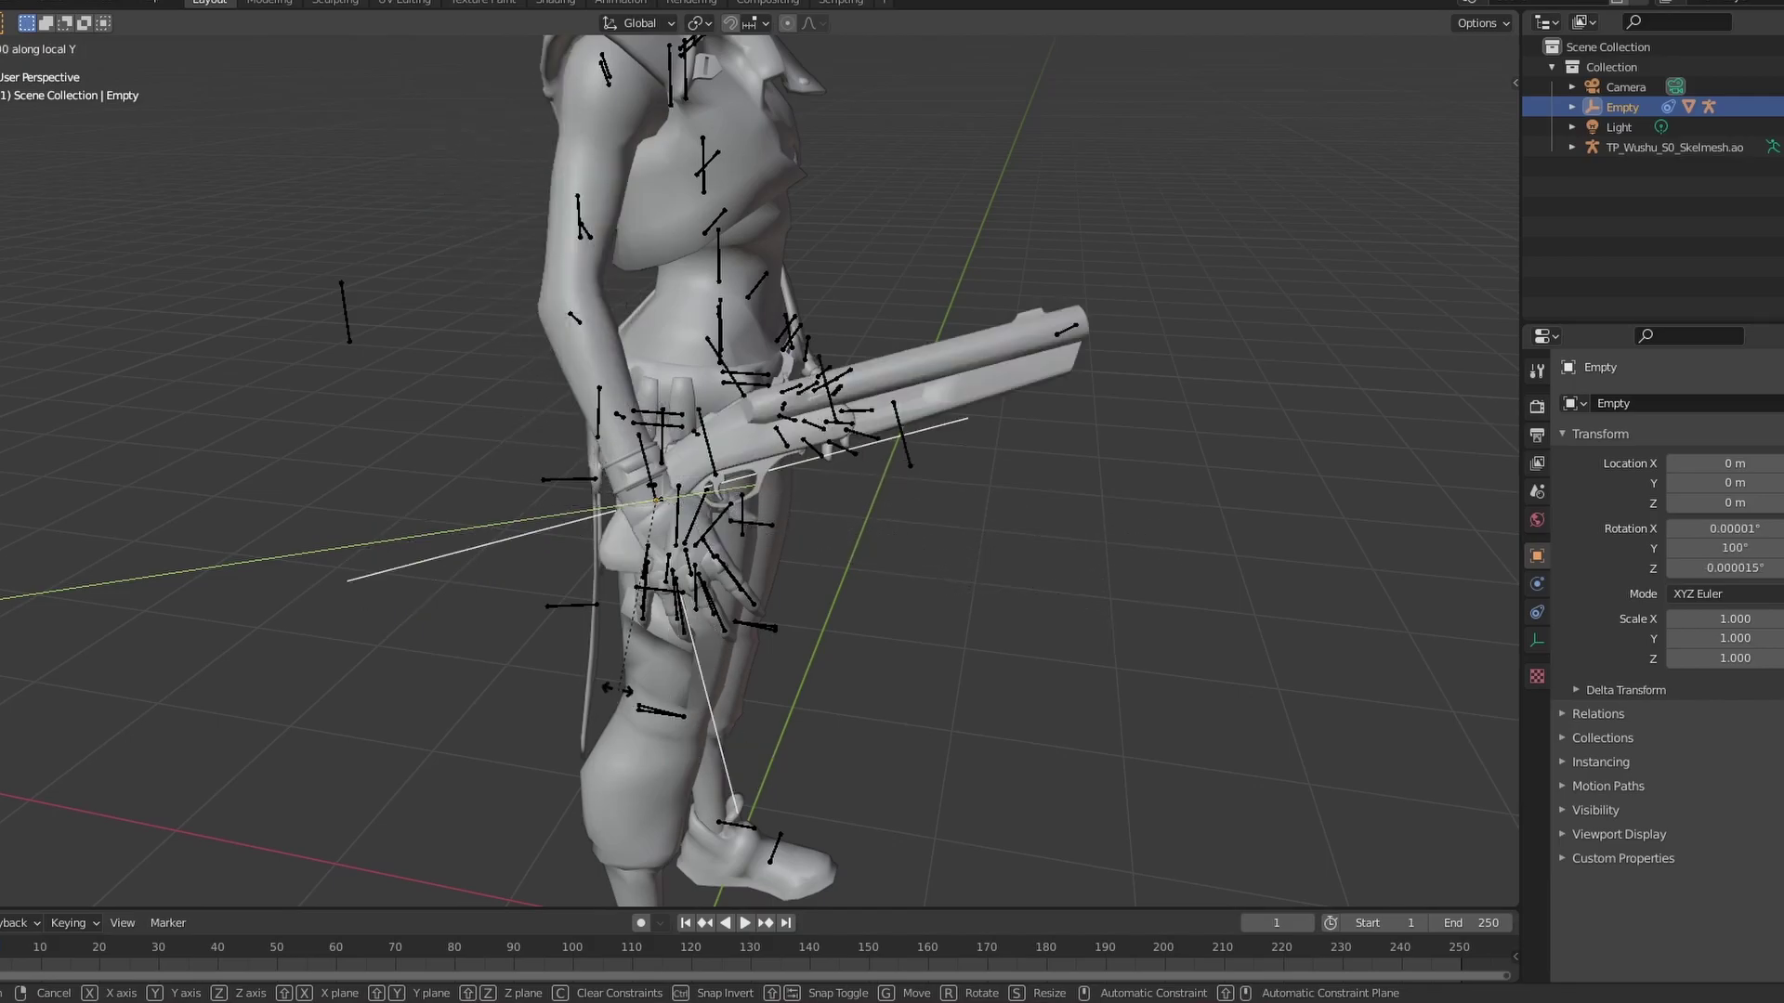
mouse_move(553, 522)
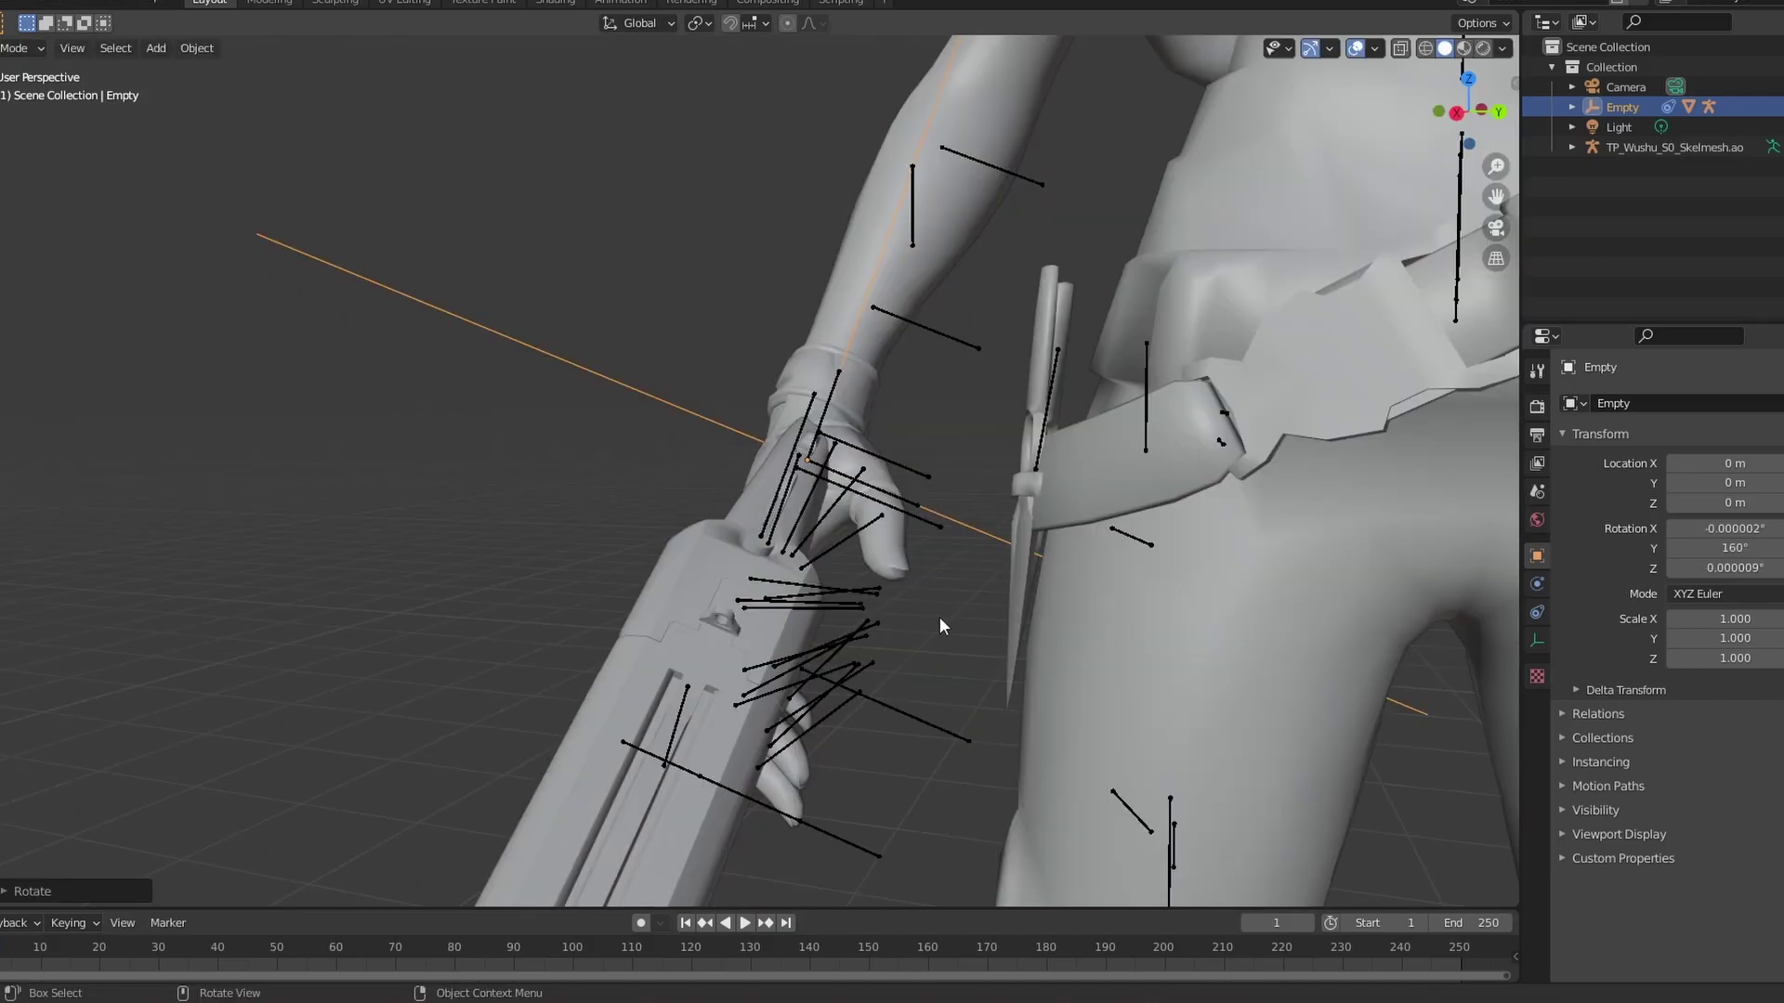
Move the Empty along its local Y axis to fit the gun against the palm of the right hand
key("g")
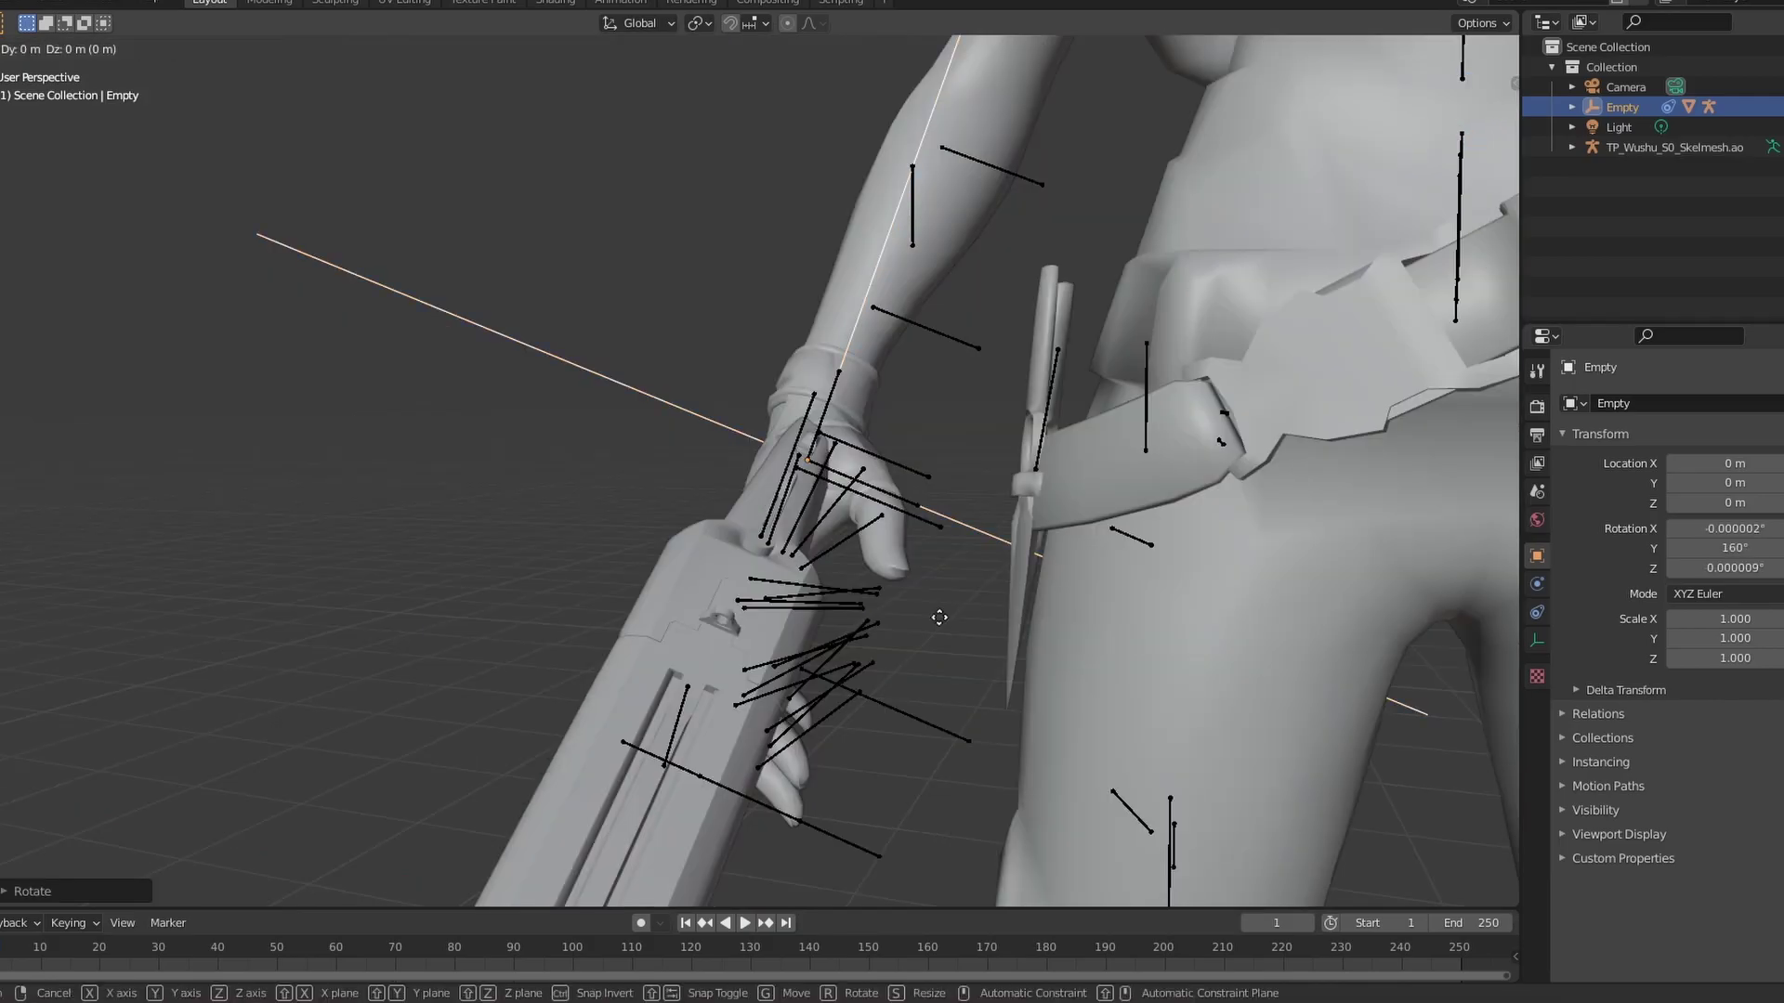
key("y")
key("y")
mouse_move(864, 624)
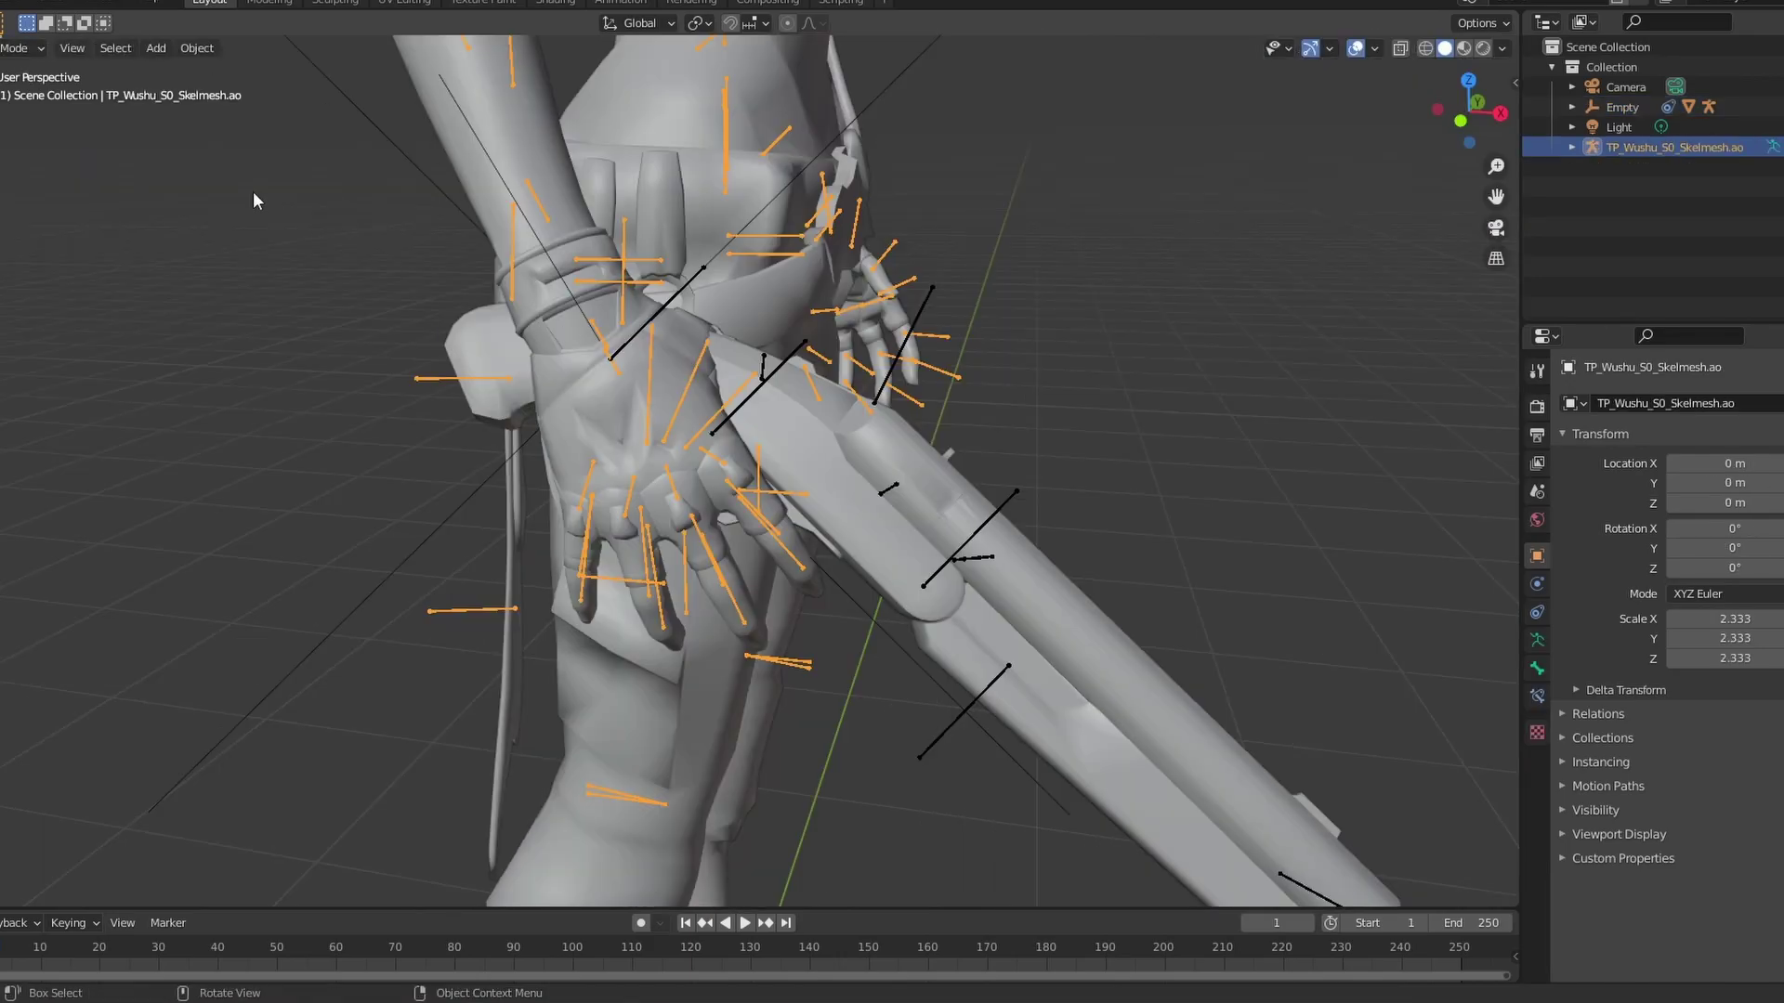
Switch the selected character armature from Object Mode to Pose Mode
left_click(19, 47)
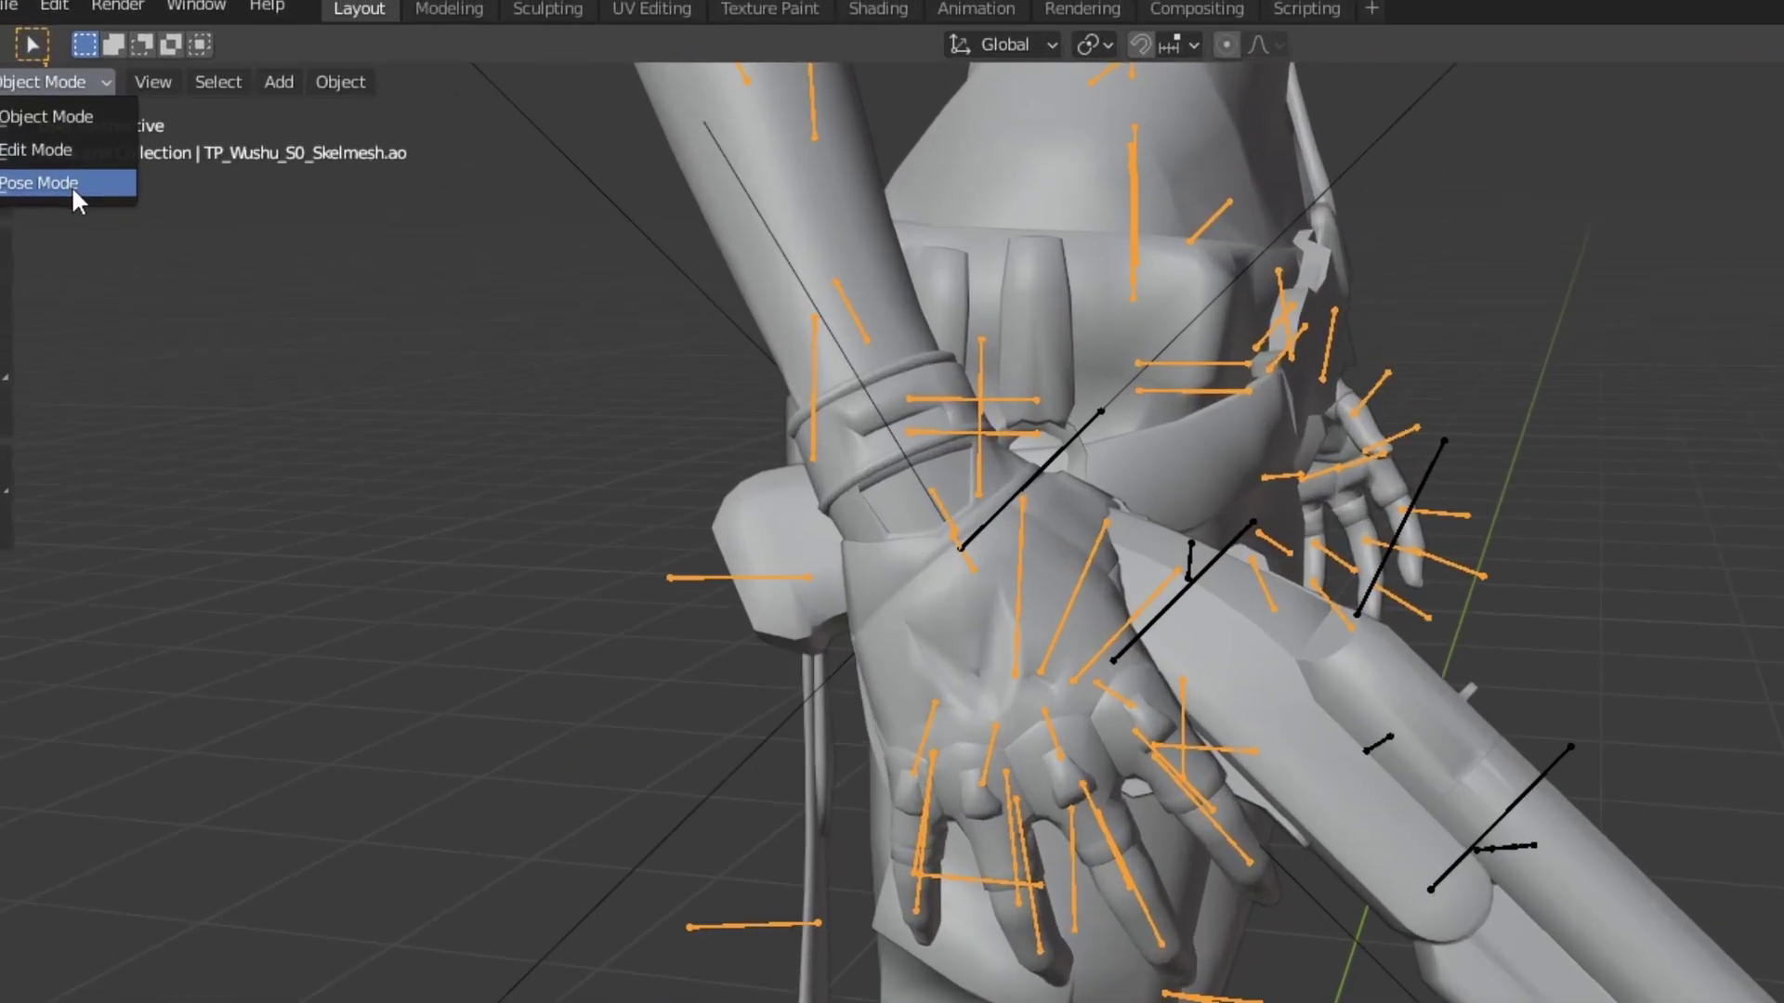
left_click(11, 51)
left_click(5, 51)
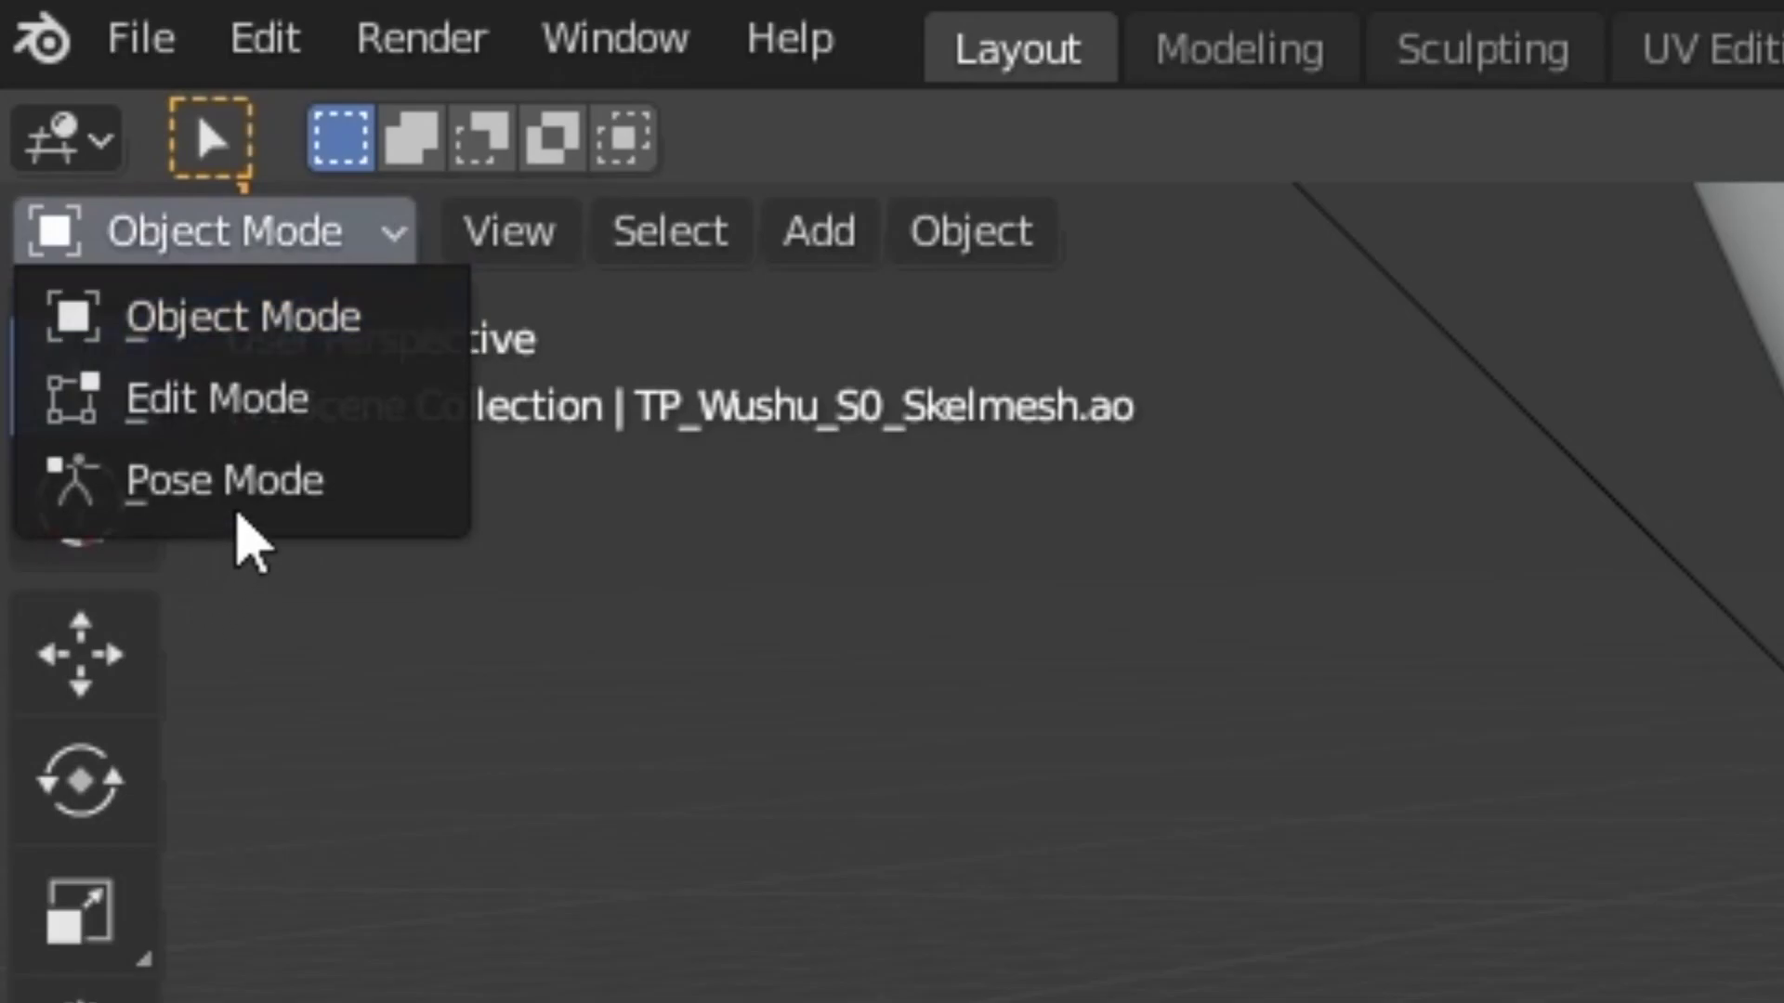
left_click(232, 497)
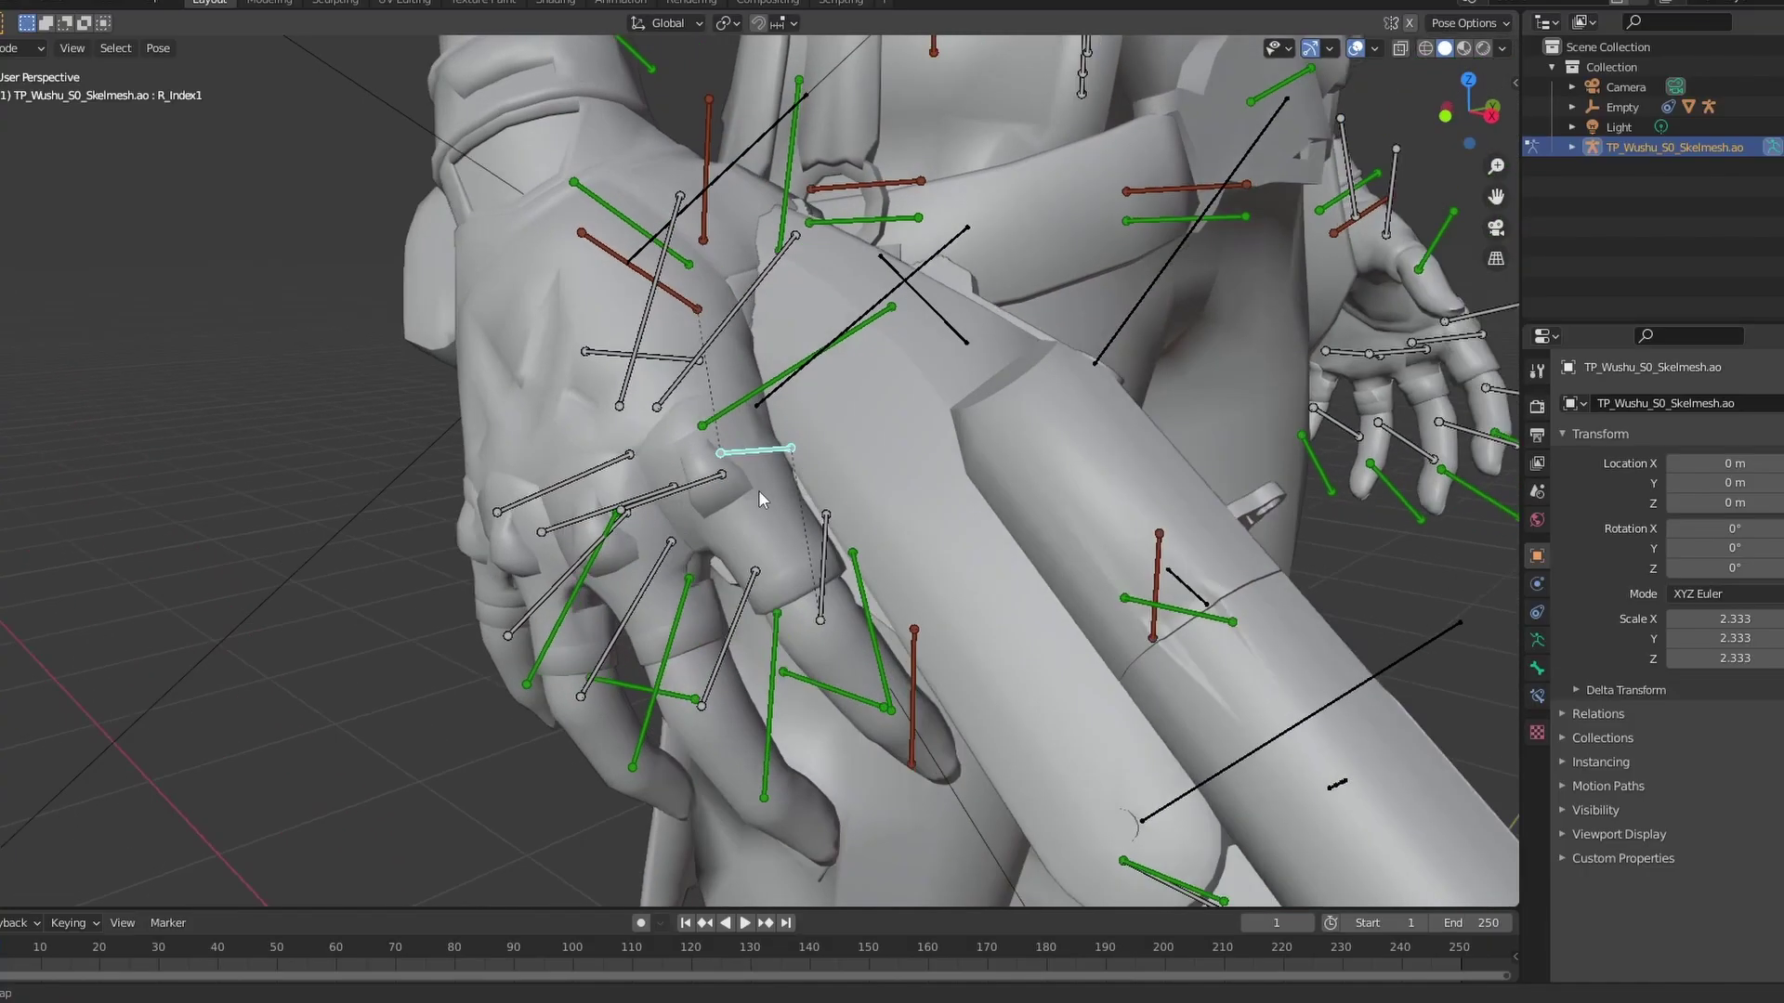
Rotate the R_Index1 bone about its local Z axis and continue curling the right index finger around the gun
middle_click_drag(758, 489, 956, 514)
scroll(829, 500, "up", 2)
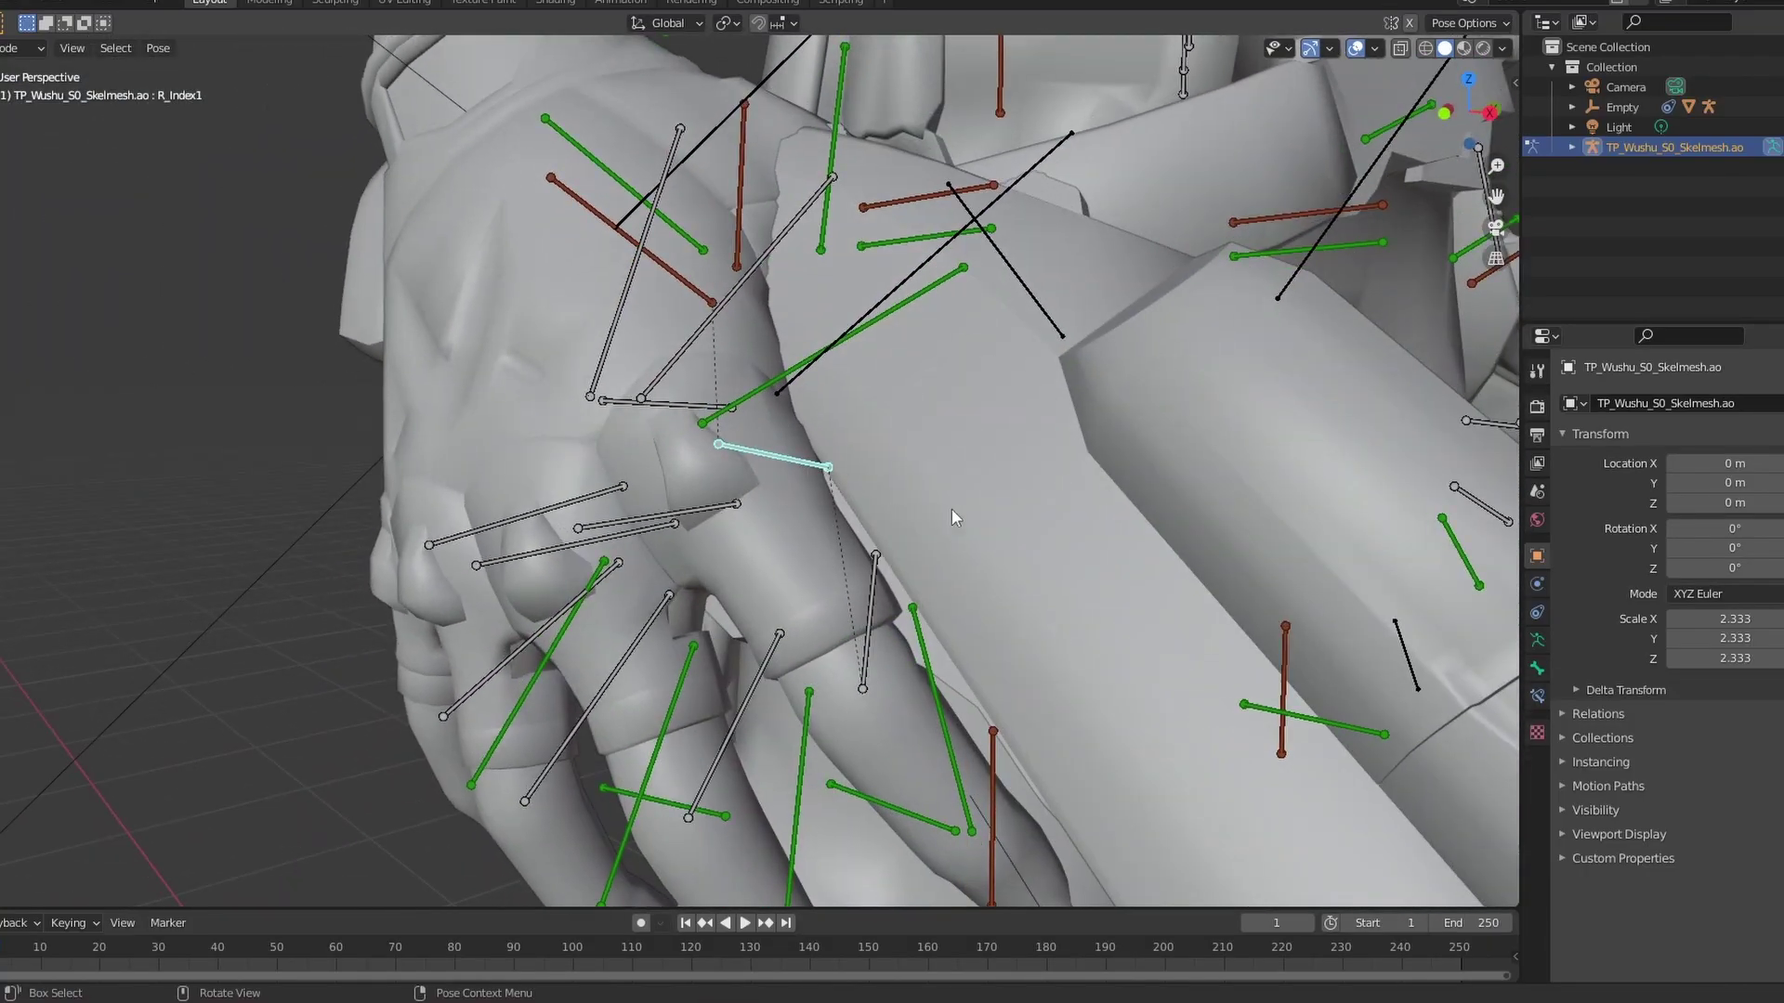
key("r")
key("z")
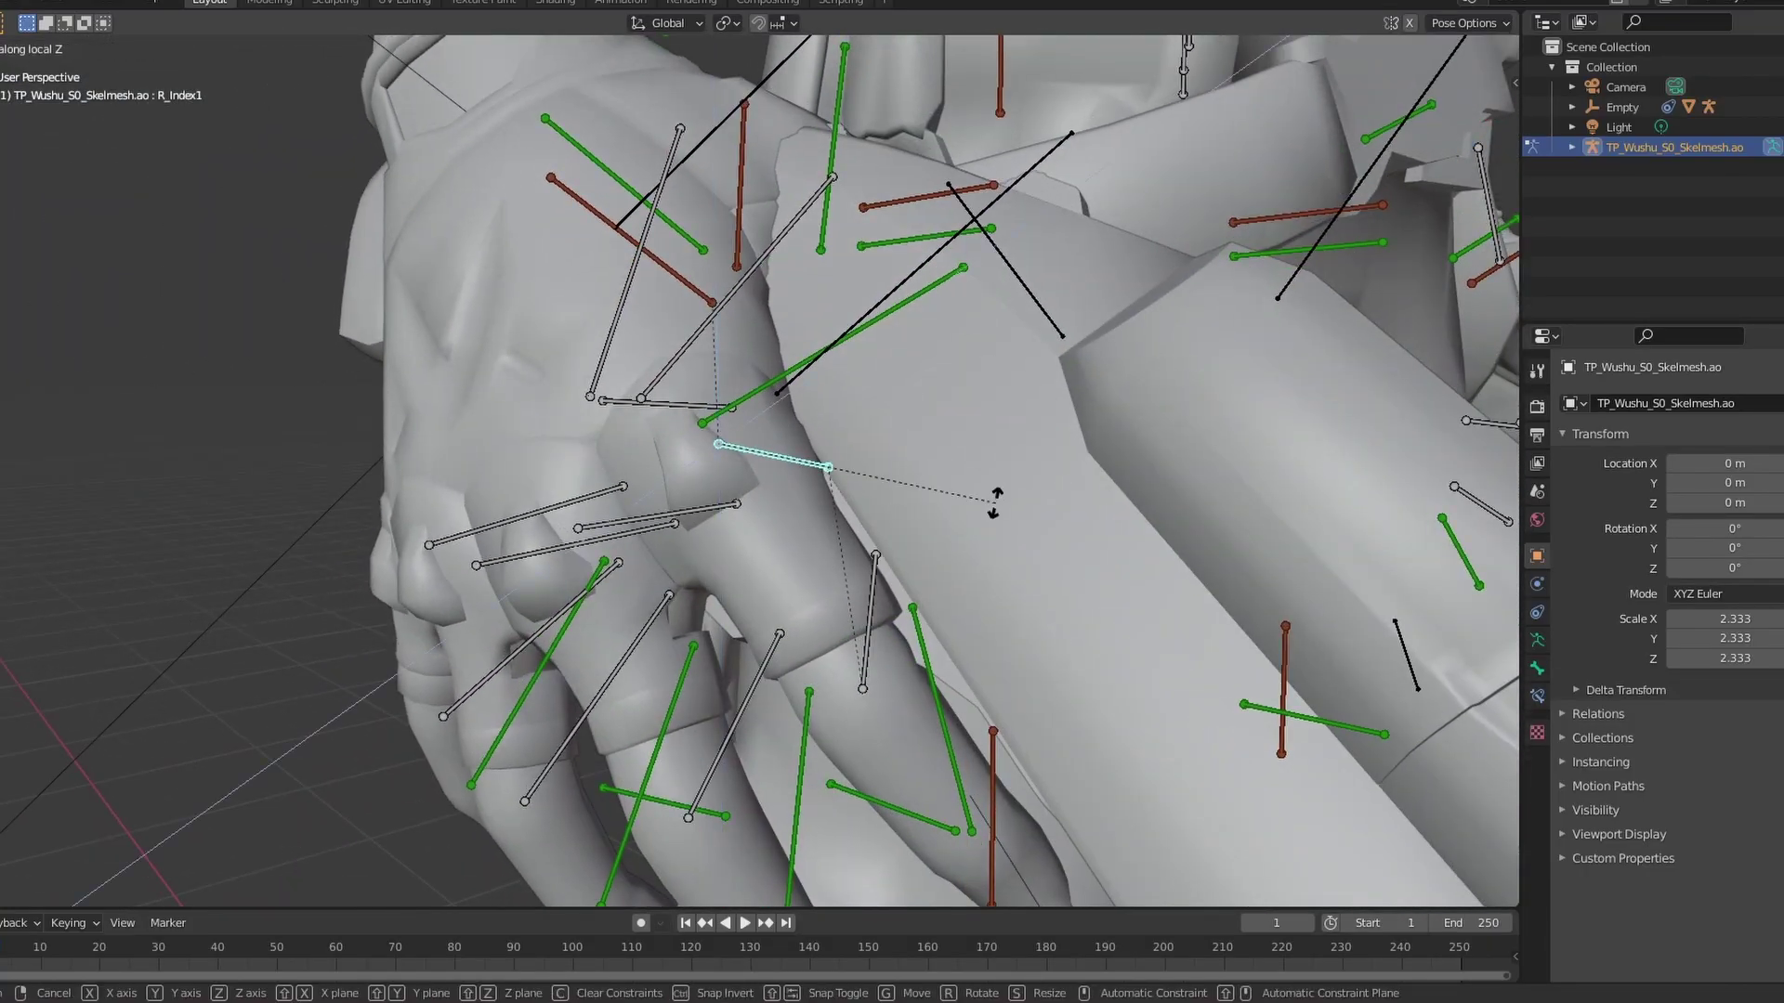
left_click(1143, 316)
middle_click_drag(1141, 308, 842, 422)
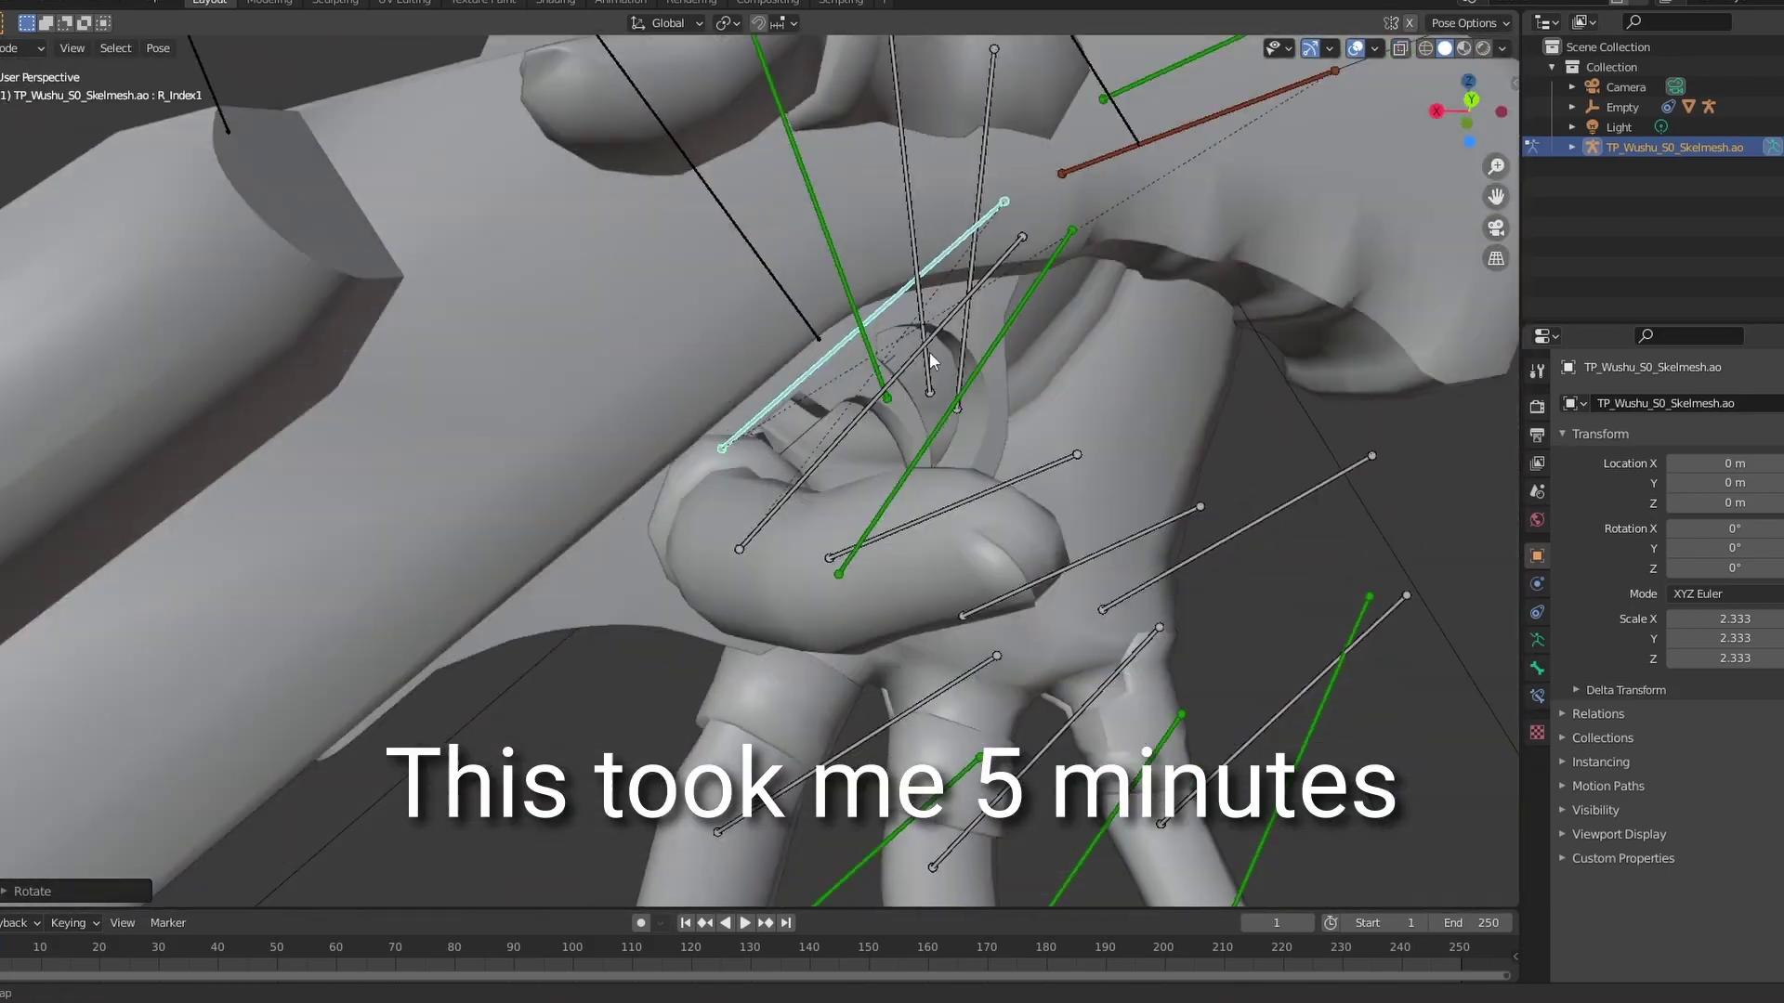
key("r")
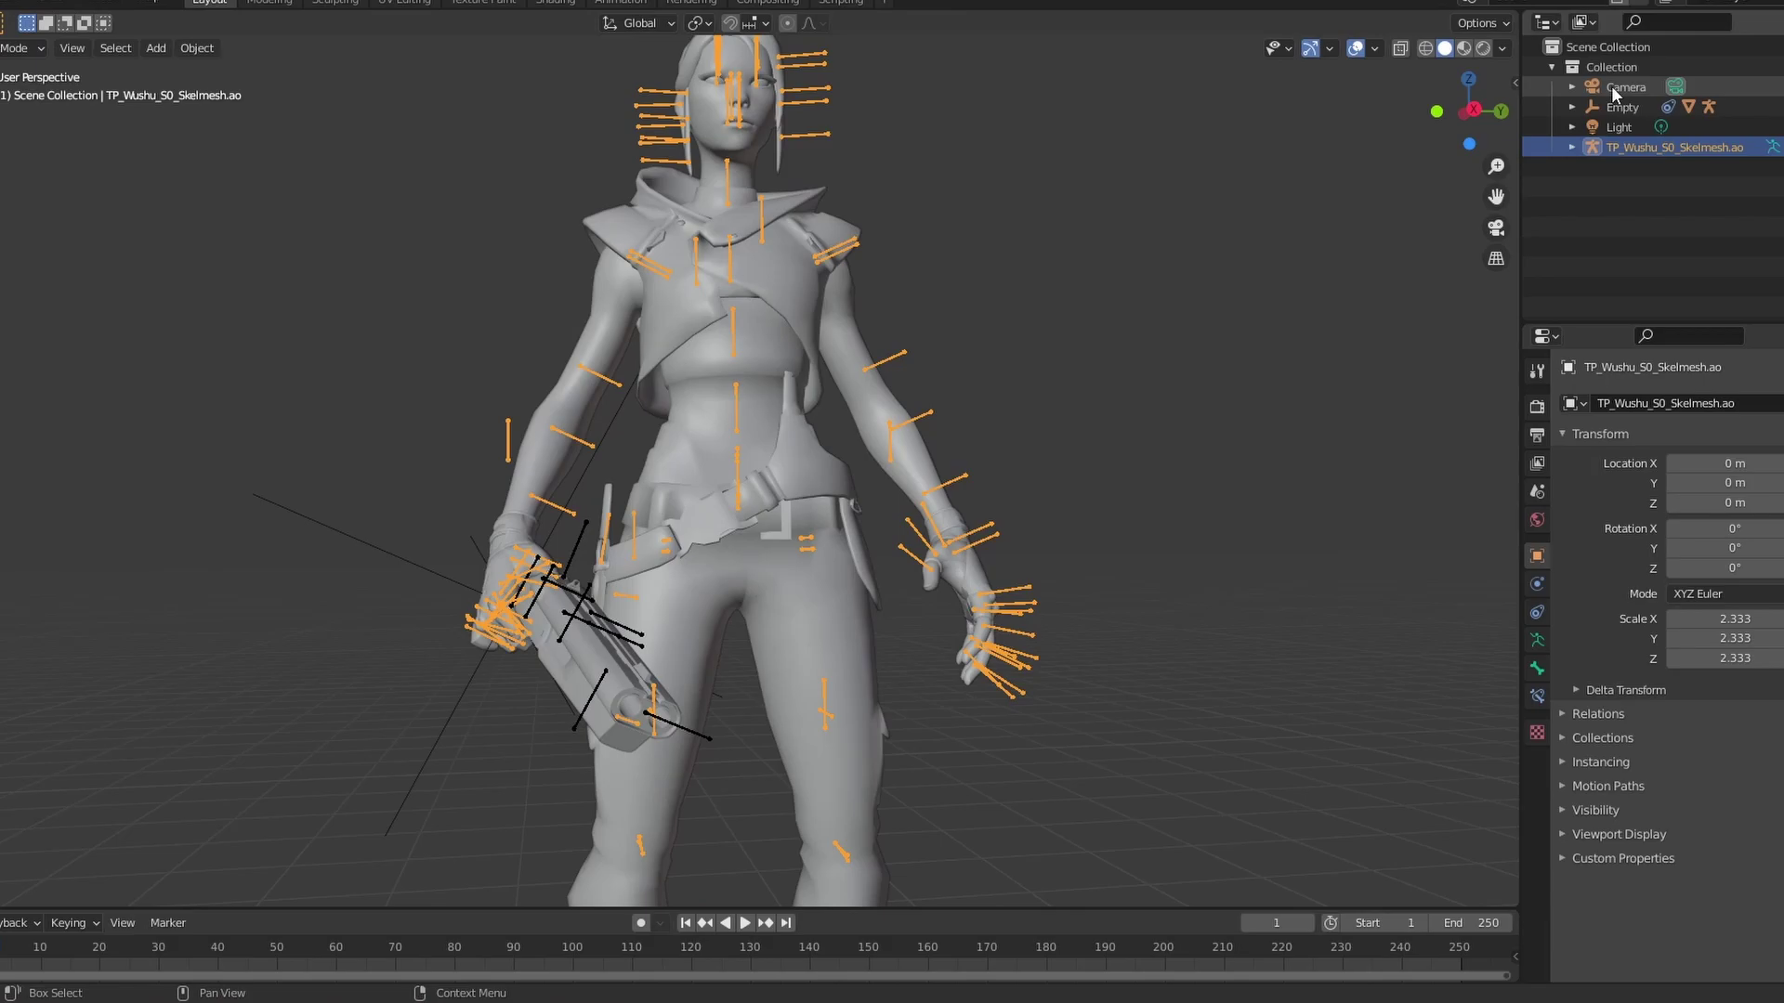
Select the camera and set its focal length to 15 mm
left_click(1616, 87)
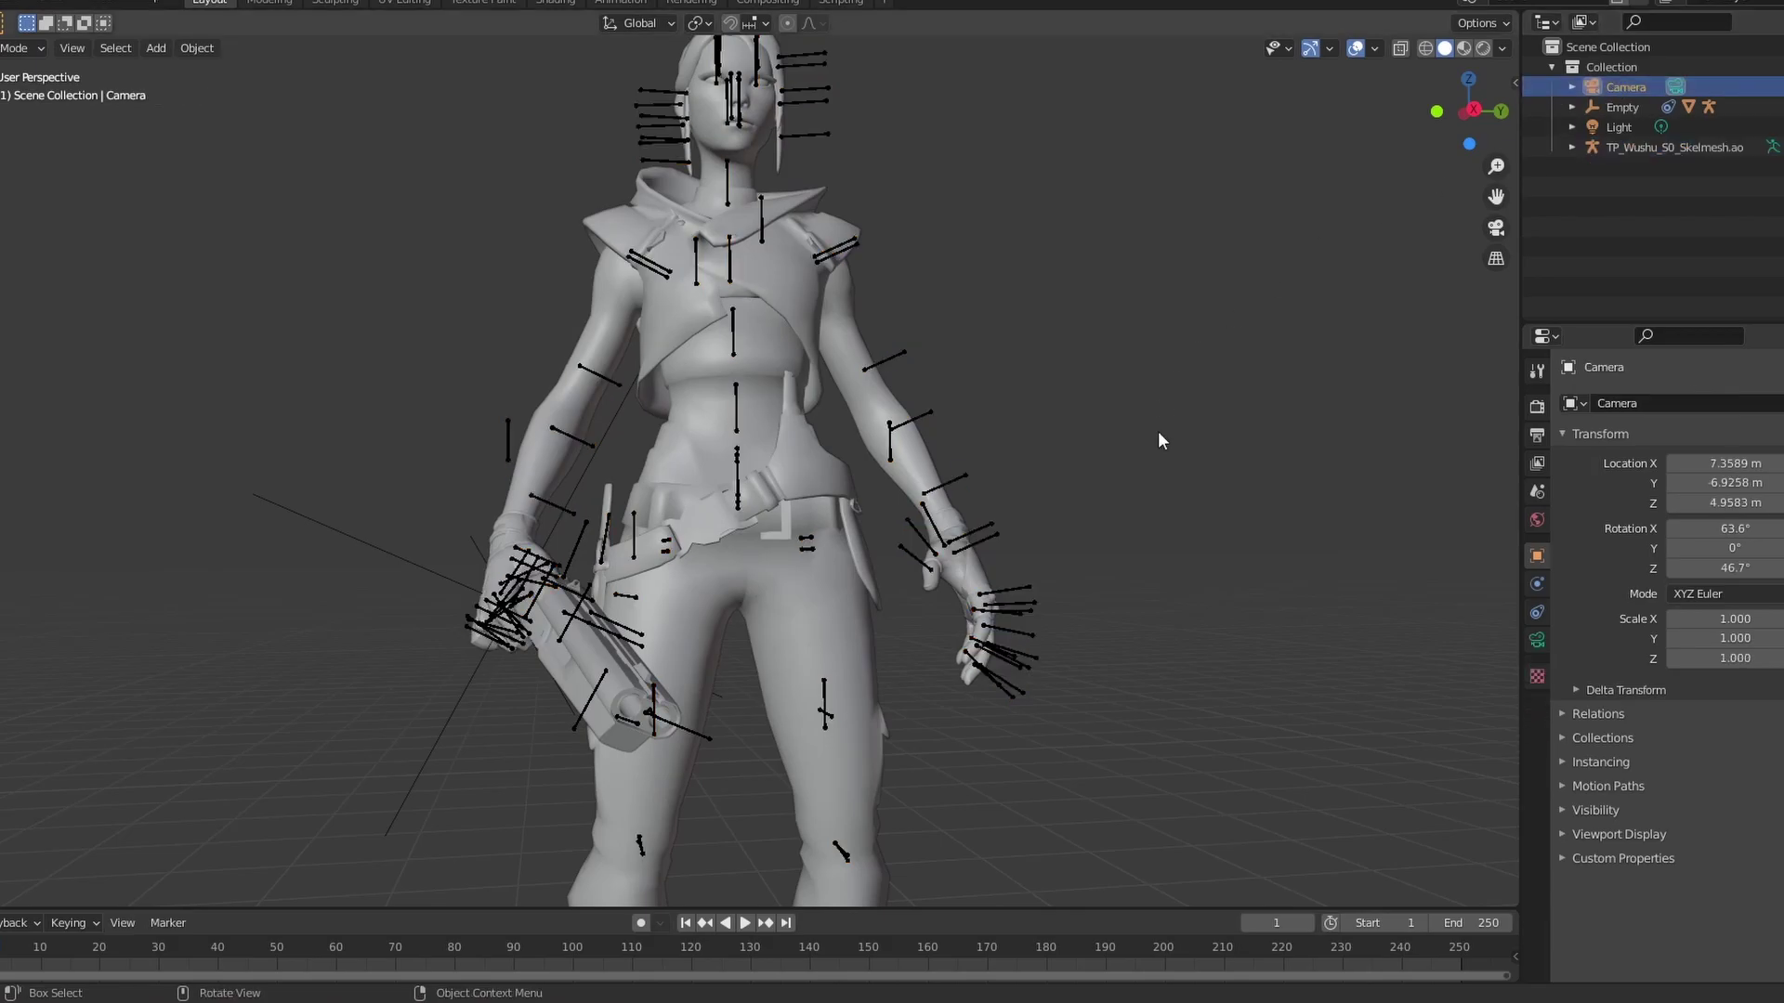
left_click(1536, 641)
double_click(1750, 495)
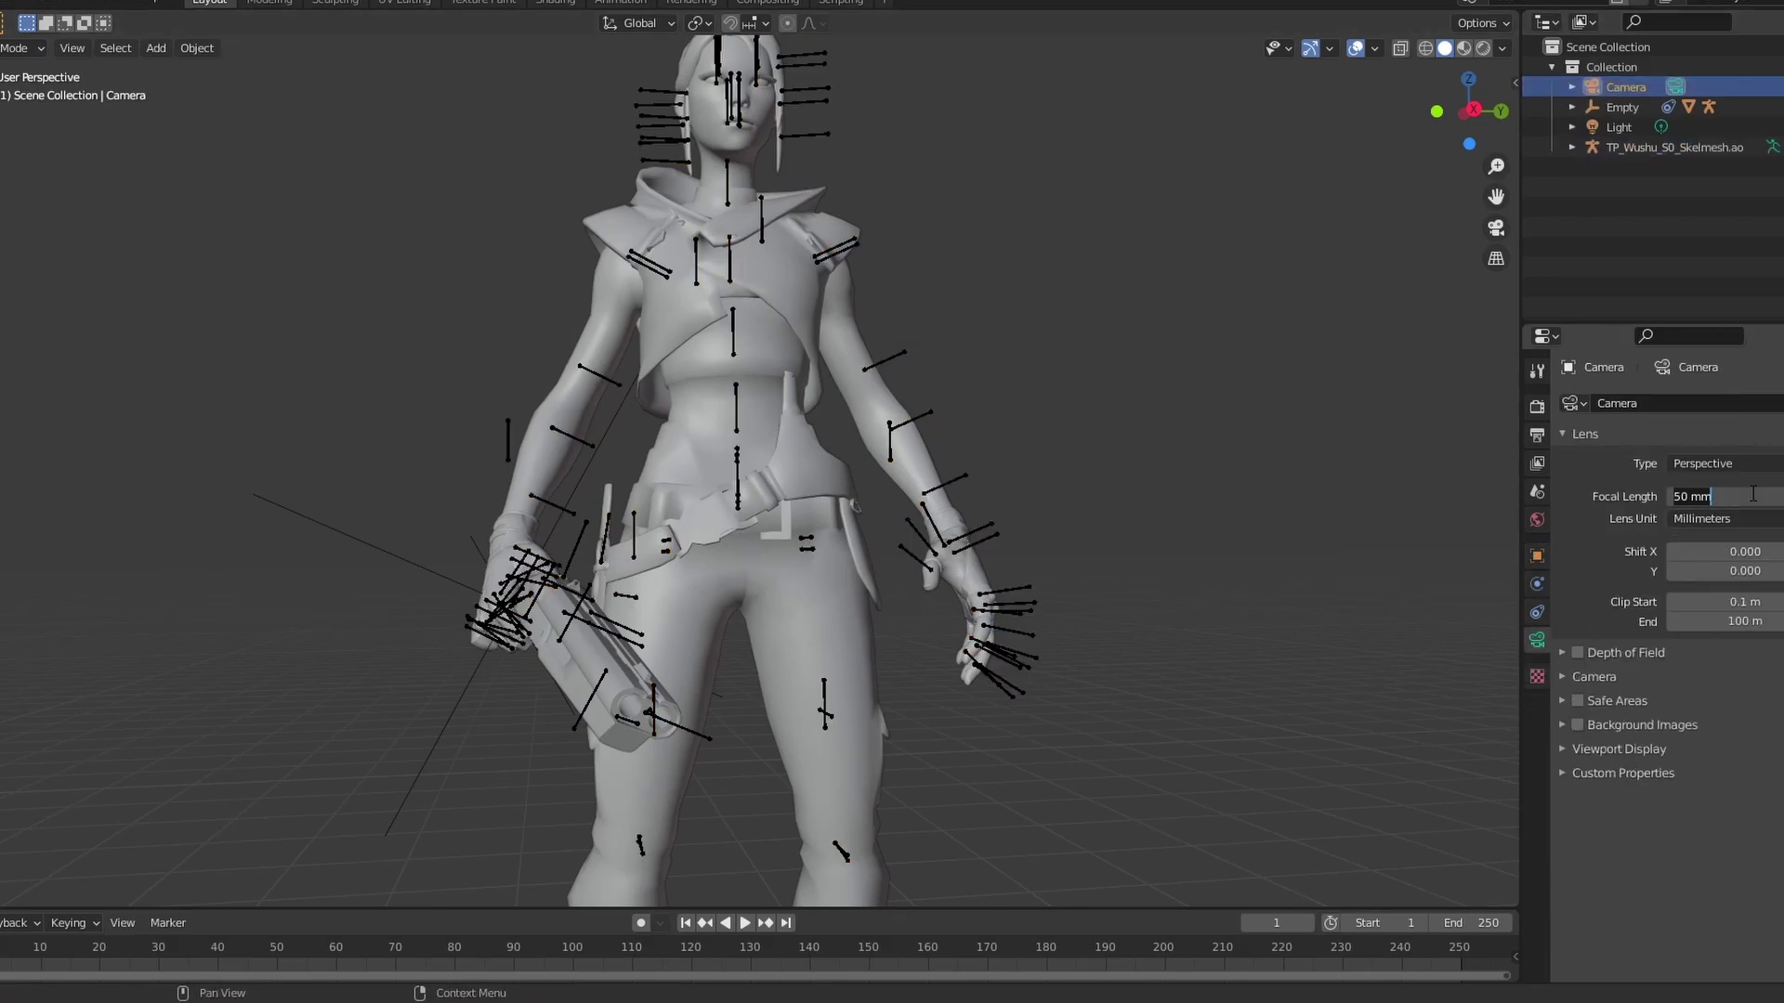
key("ctrl+a")
type("15")
key("Return")
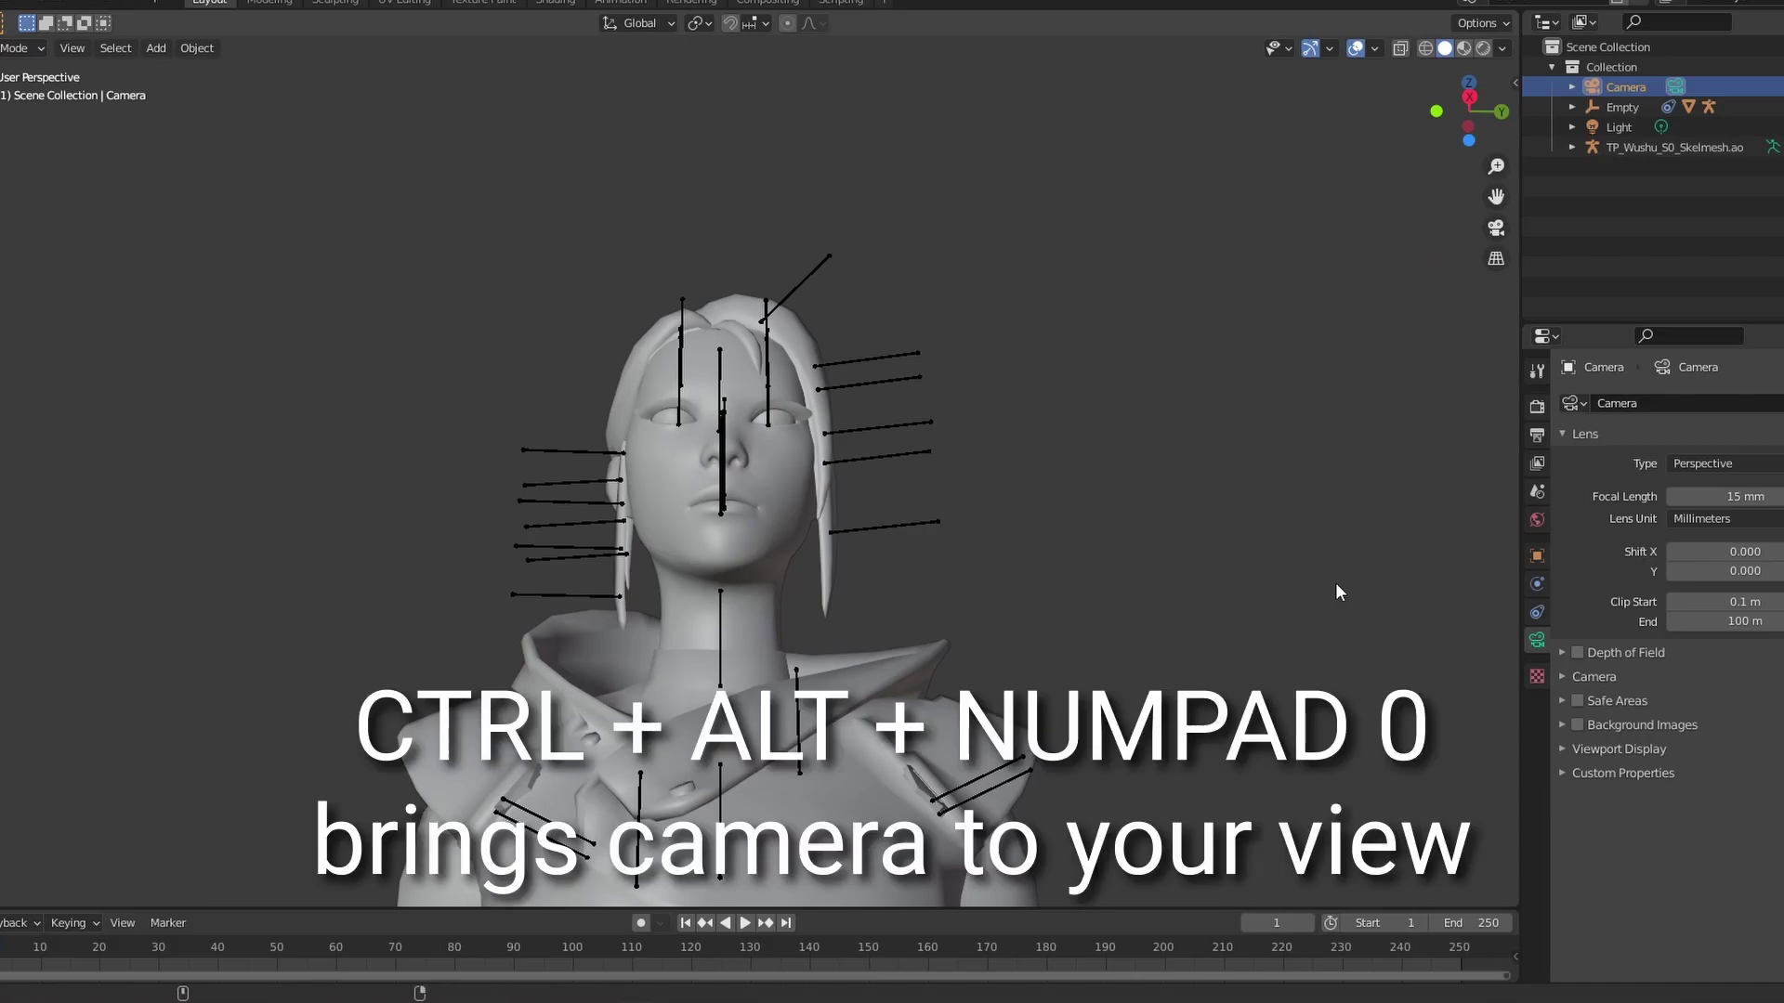
Align the camera to the current view of the character's upper body, then adjust its distance along its local Z axis in camera view
key("ctrl+alt+KP_0")
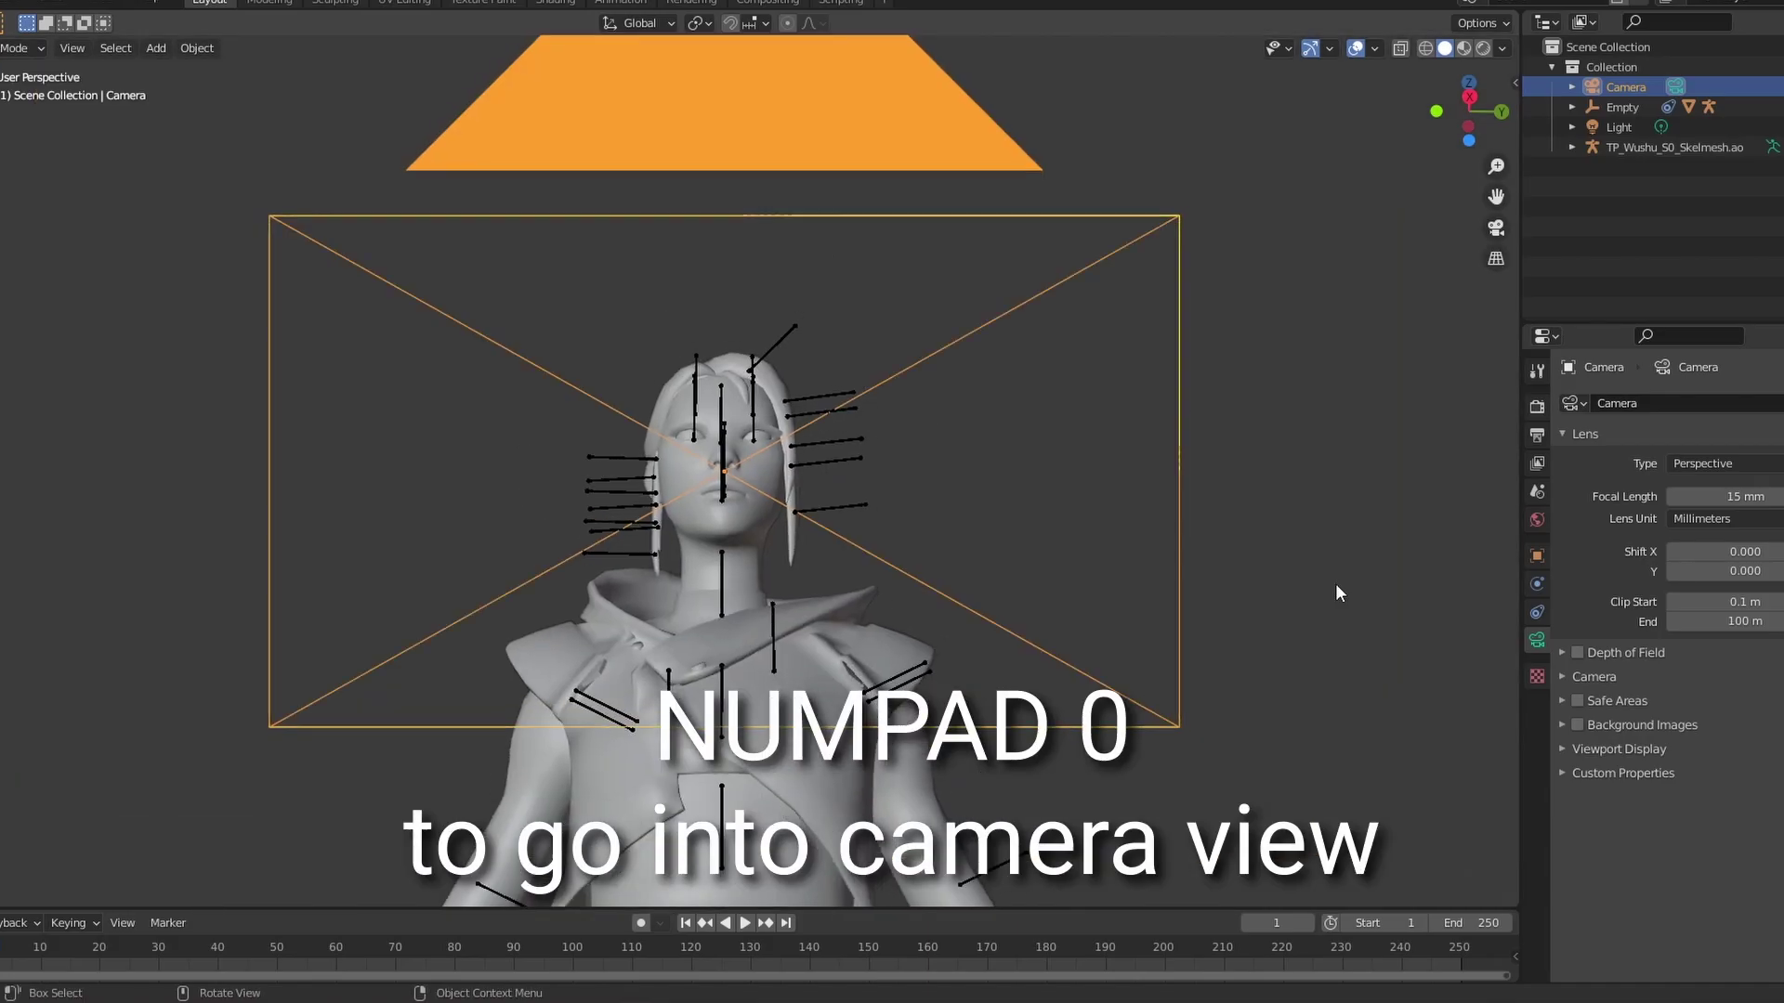
key("KP_0")
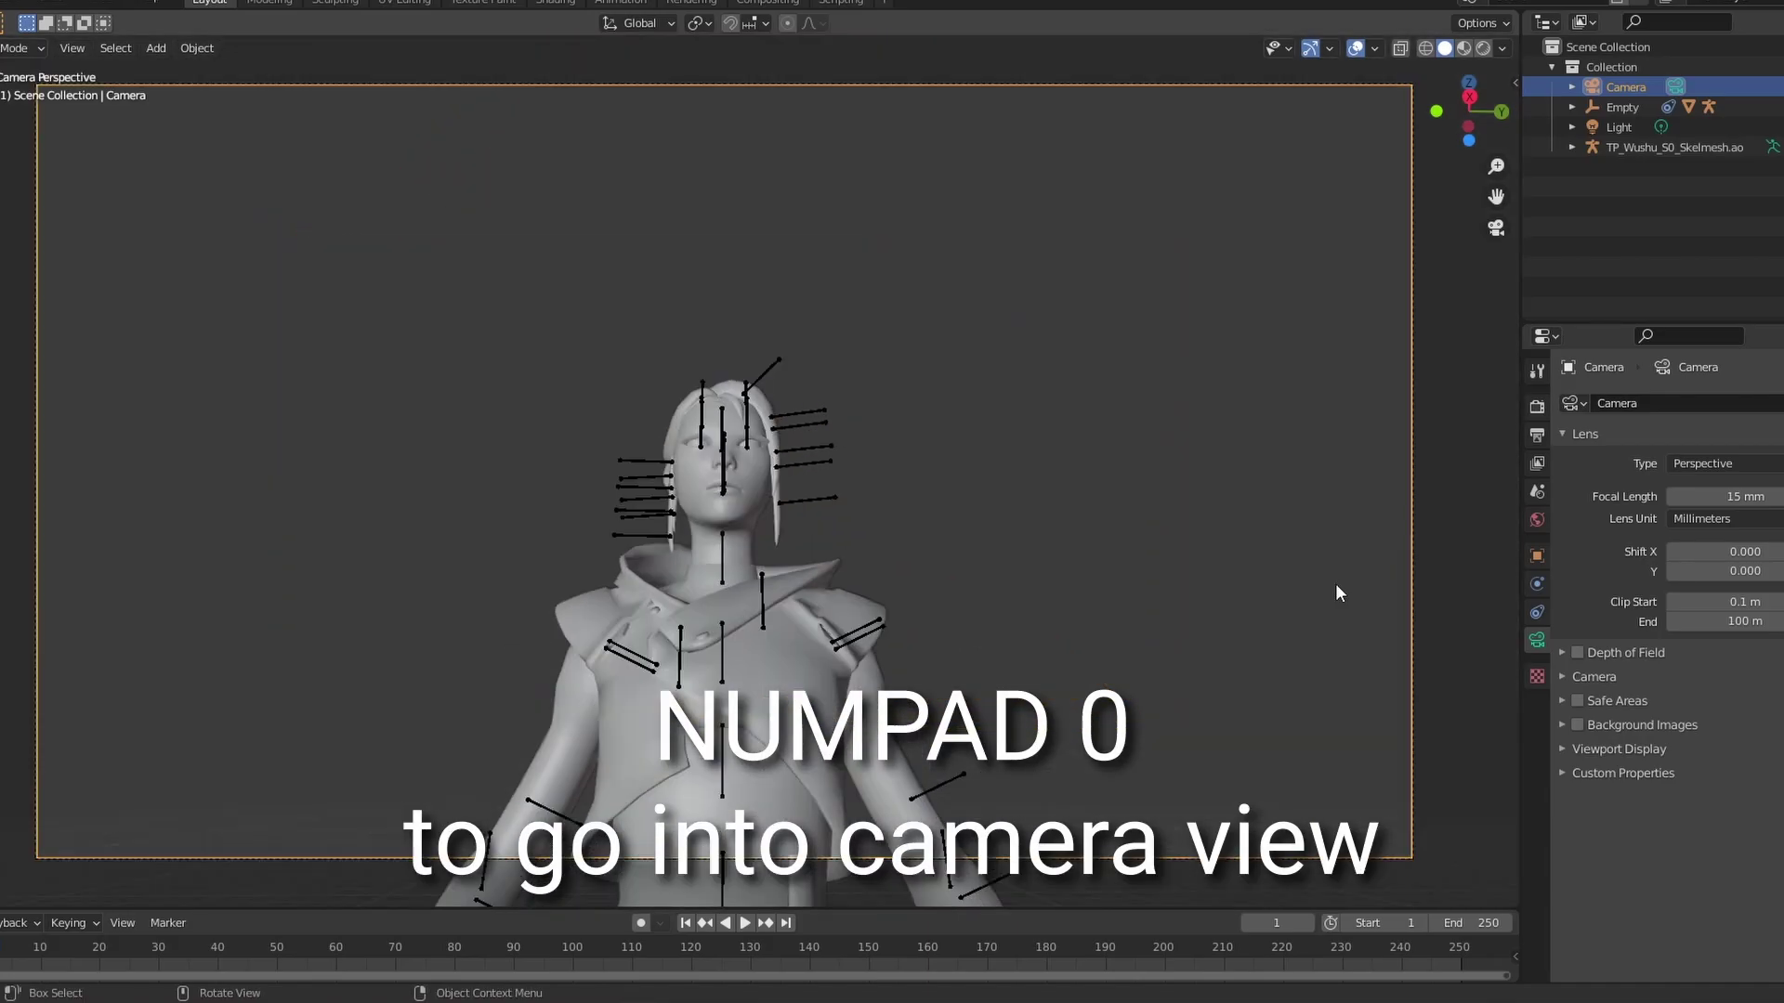
key("g")
key("z")
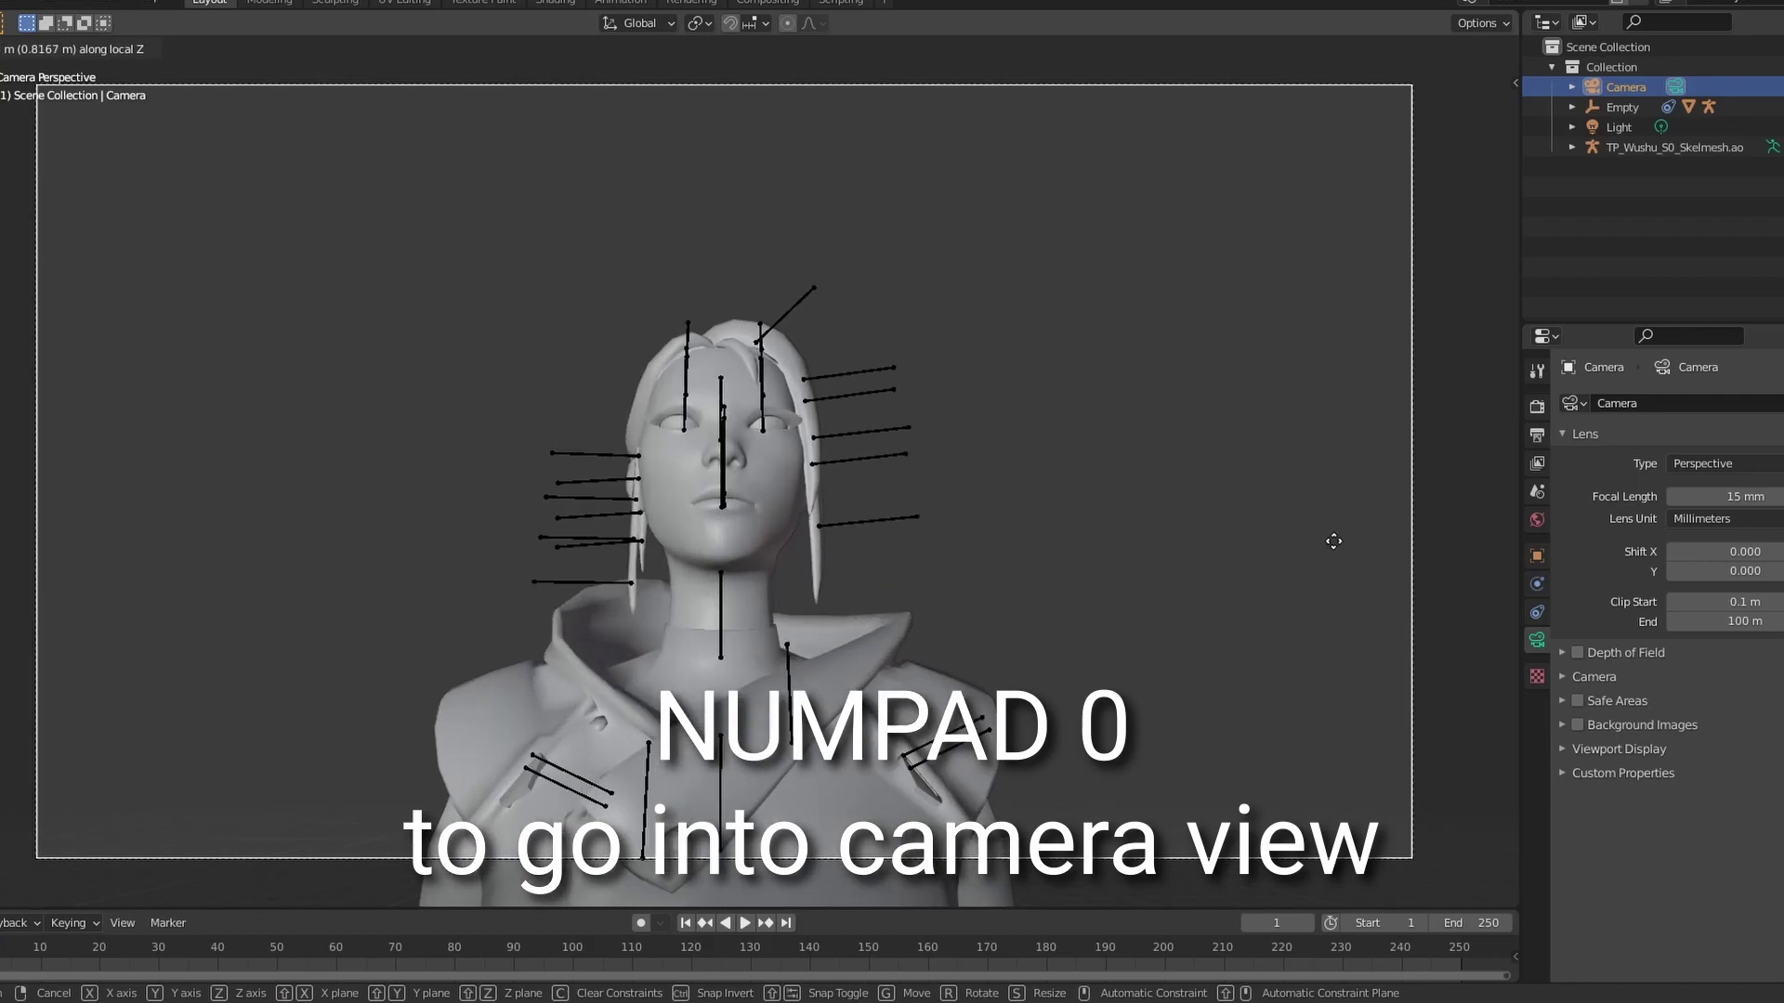
left_click(1333, 537)
key("g")
key("z")
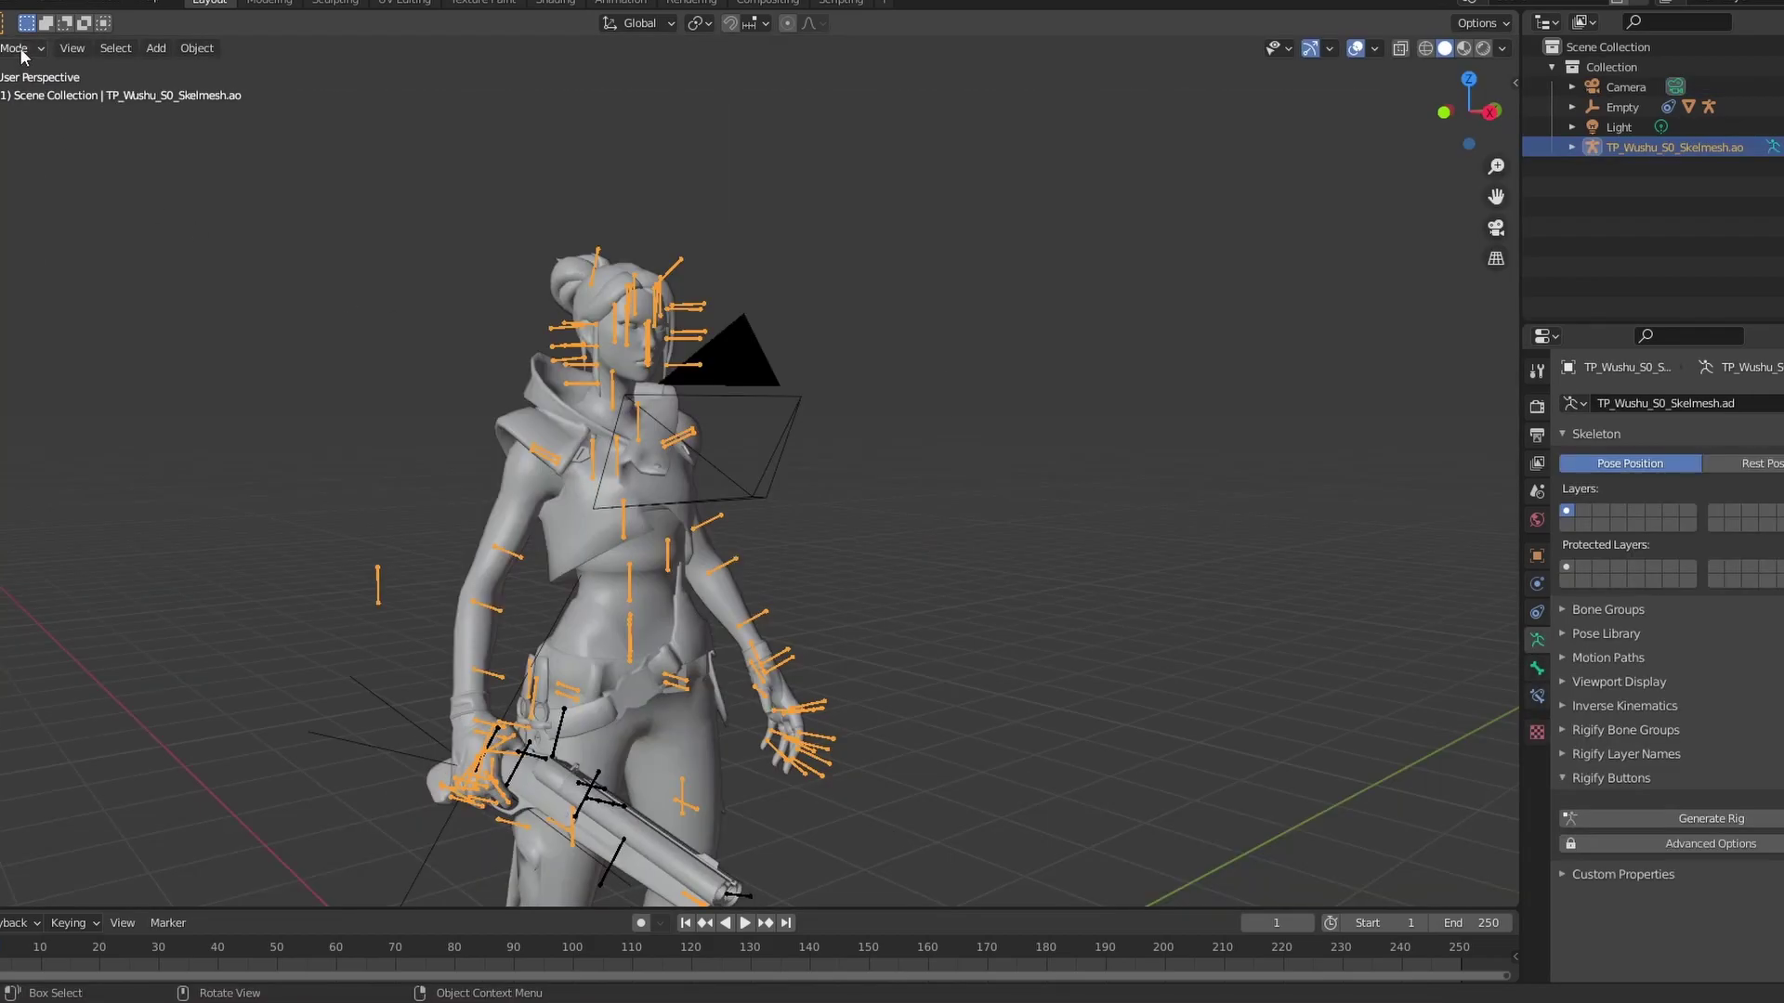
Put the character armature in Pose Mode and rotate the Neck bone to tilt the head in the camera view
left_click(18, 48)
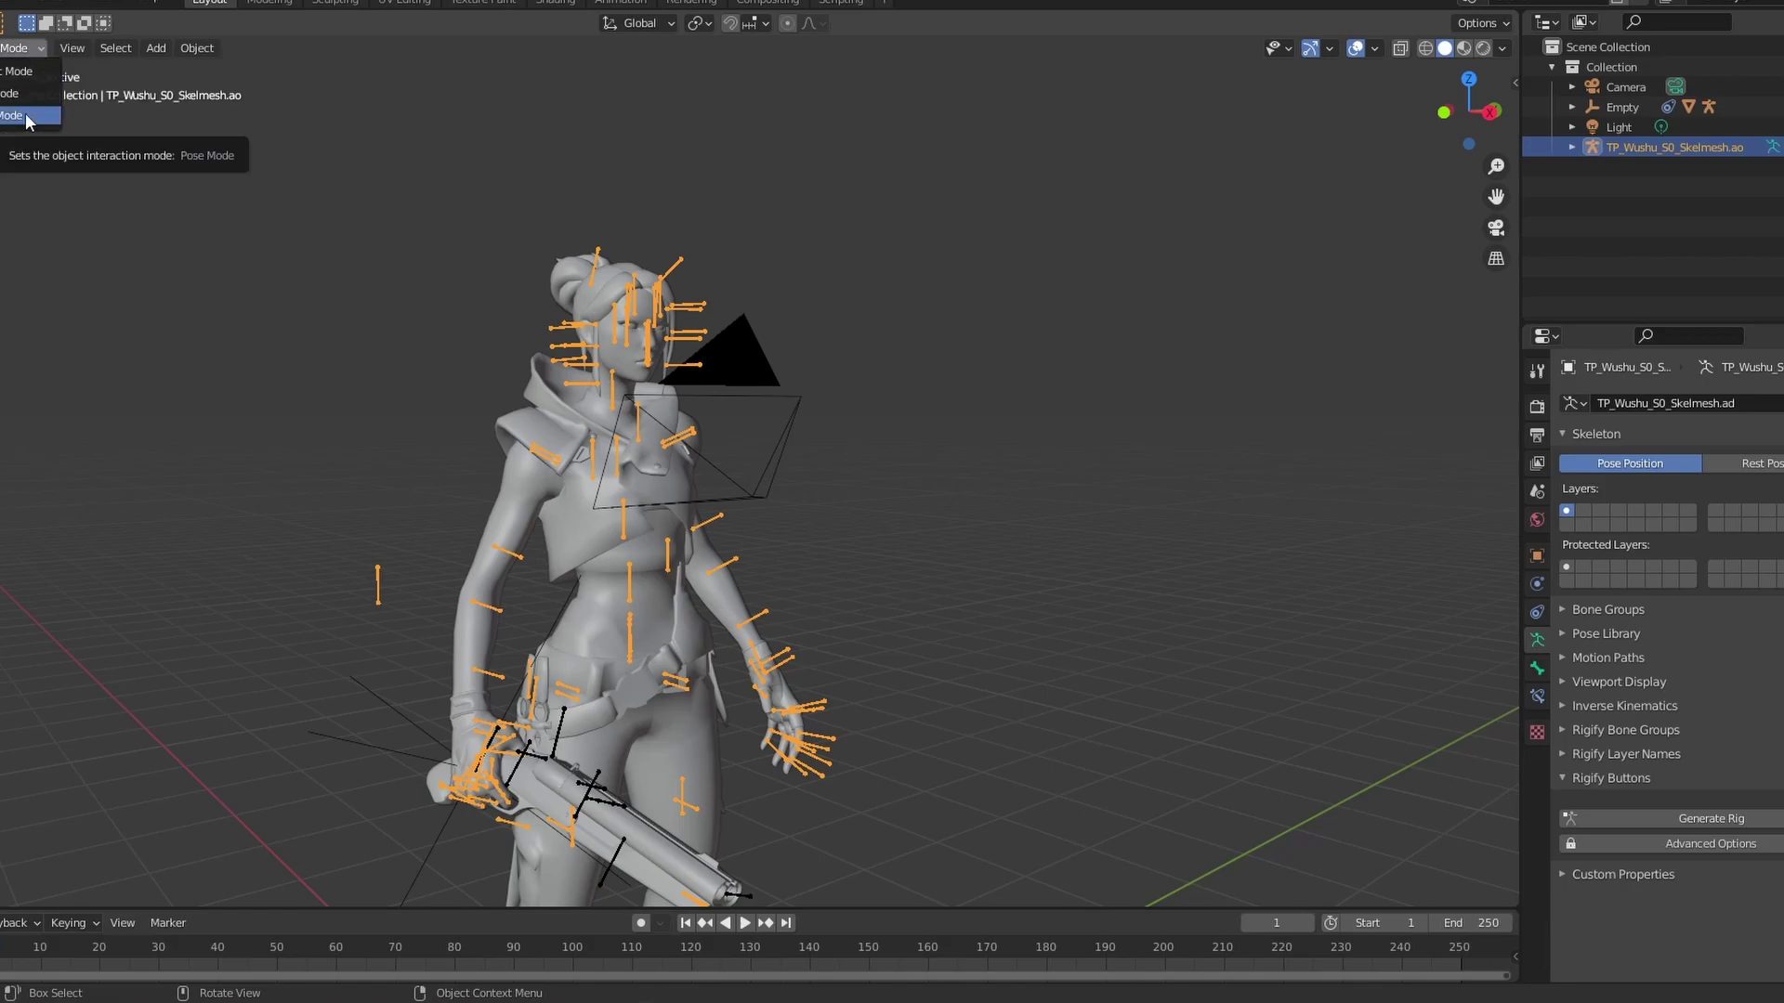
left_click(25, 115)
middle_click_drag(669, 483, 780, 483)
scroll(799, 520, "up", 2)
middle_click_drag(799, 557, 906, 399, "shift")
key("r")
key("z")
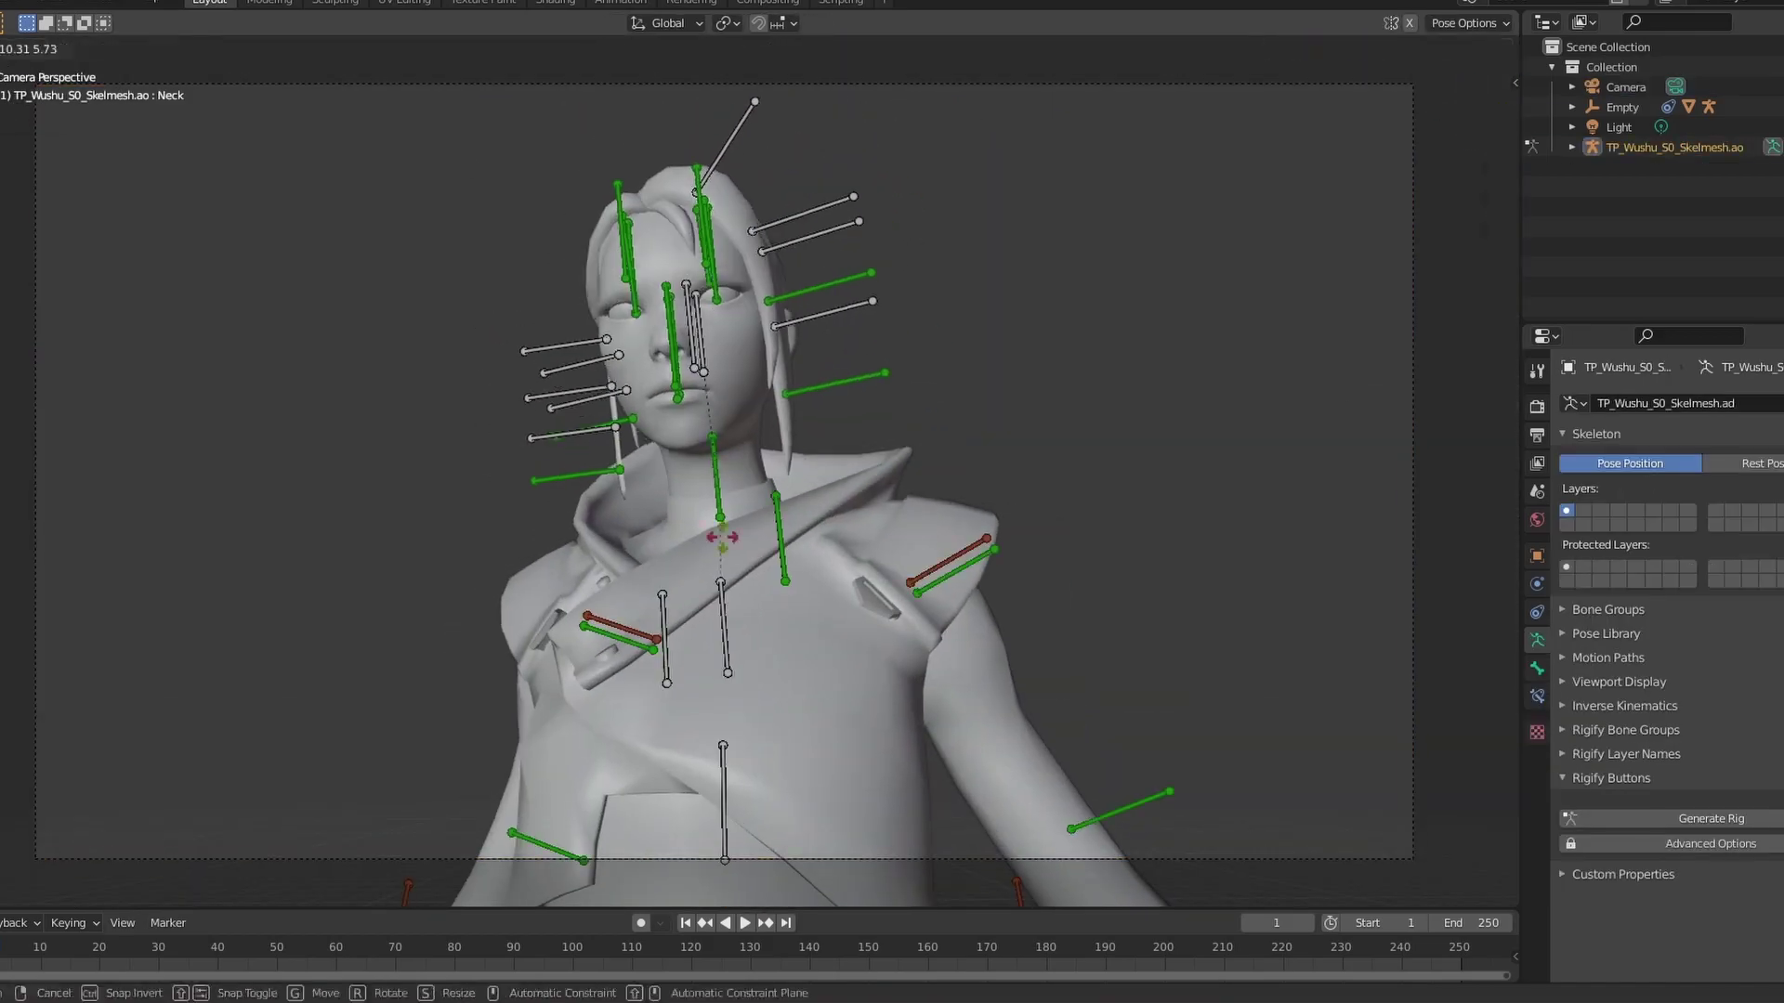
left_click(725, 529)
Select the Head bone and rotate it about its local Y and local Z axes to turn the face sideways
left_click(706, 325)
key("r")
key("y")
key("y")
left_click(944, 430)
key("r")
key("z")
key("z")
left_click(924, 458)
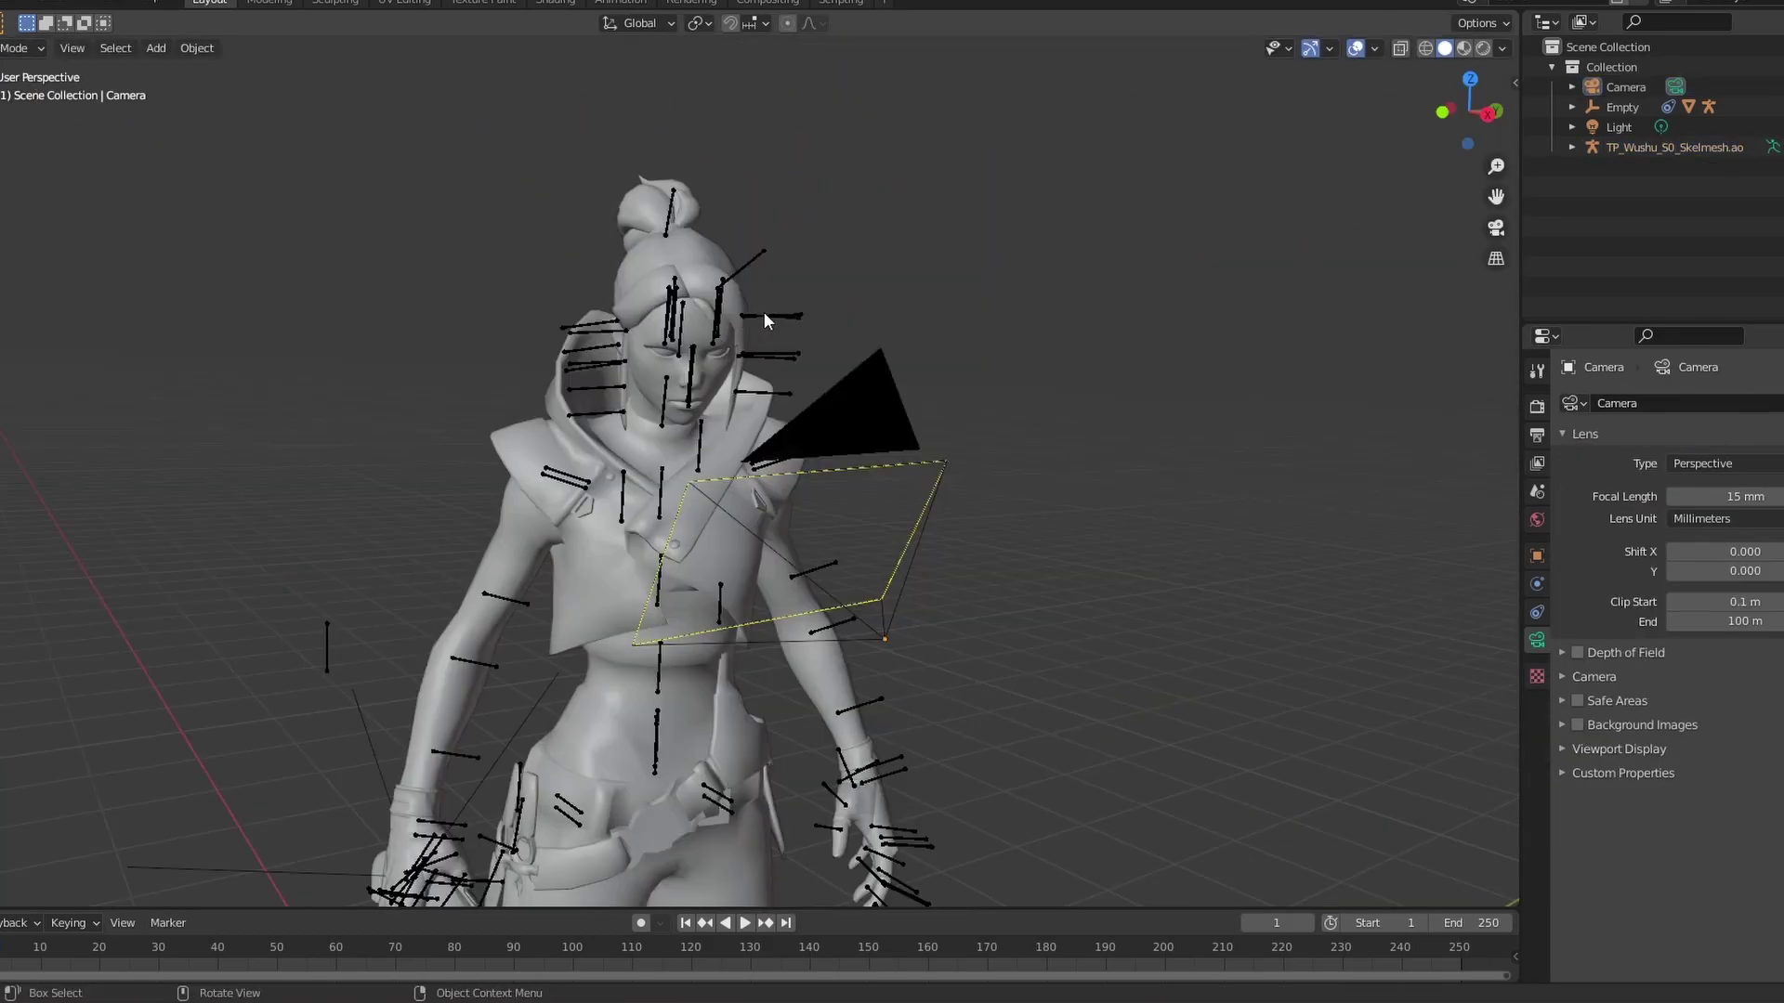
Put the character armature back in Pose Mode and show the camera view with Material Preview shading
left_click(768, 319)
left_click(21, 47)
left_click(25, 115)
mouse_move(861, 316)
middle_mouse_down()
mouse_move(732, 350)
mouse_move(835, 334)
middle_mouse_up()
key("KP_0")
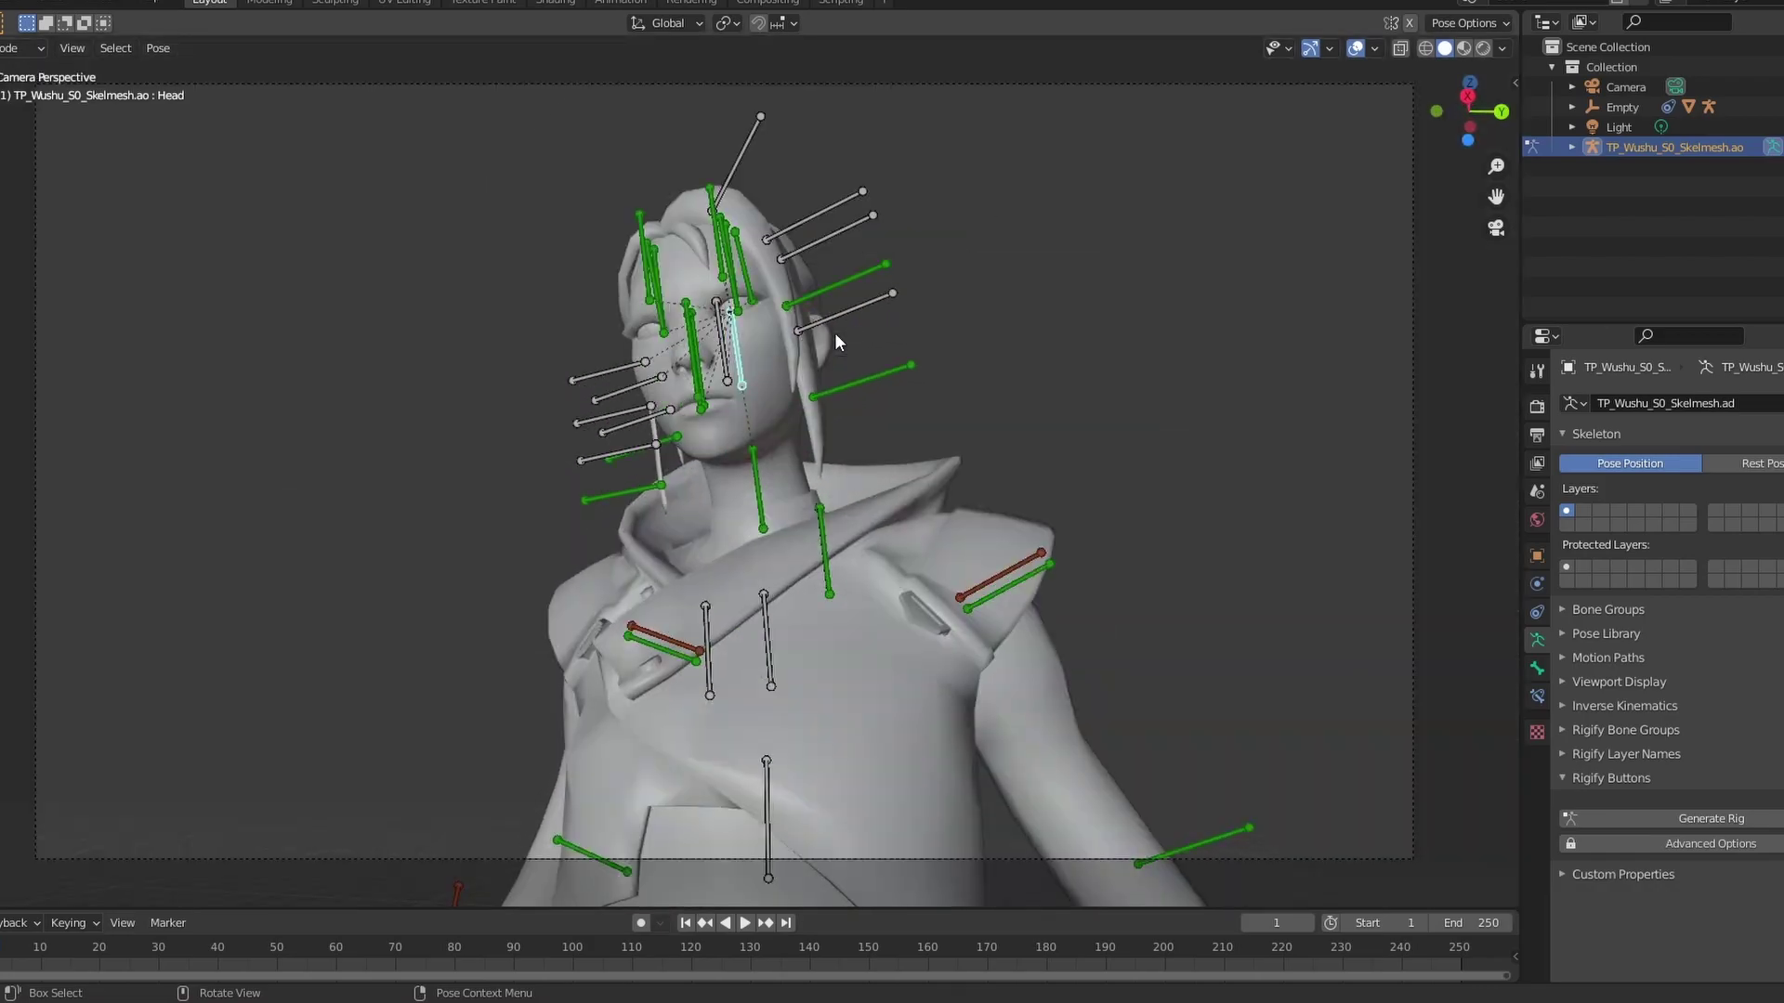
key("z")
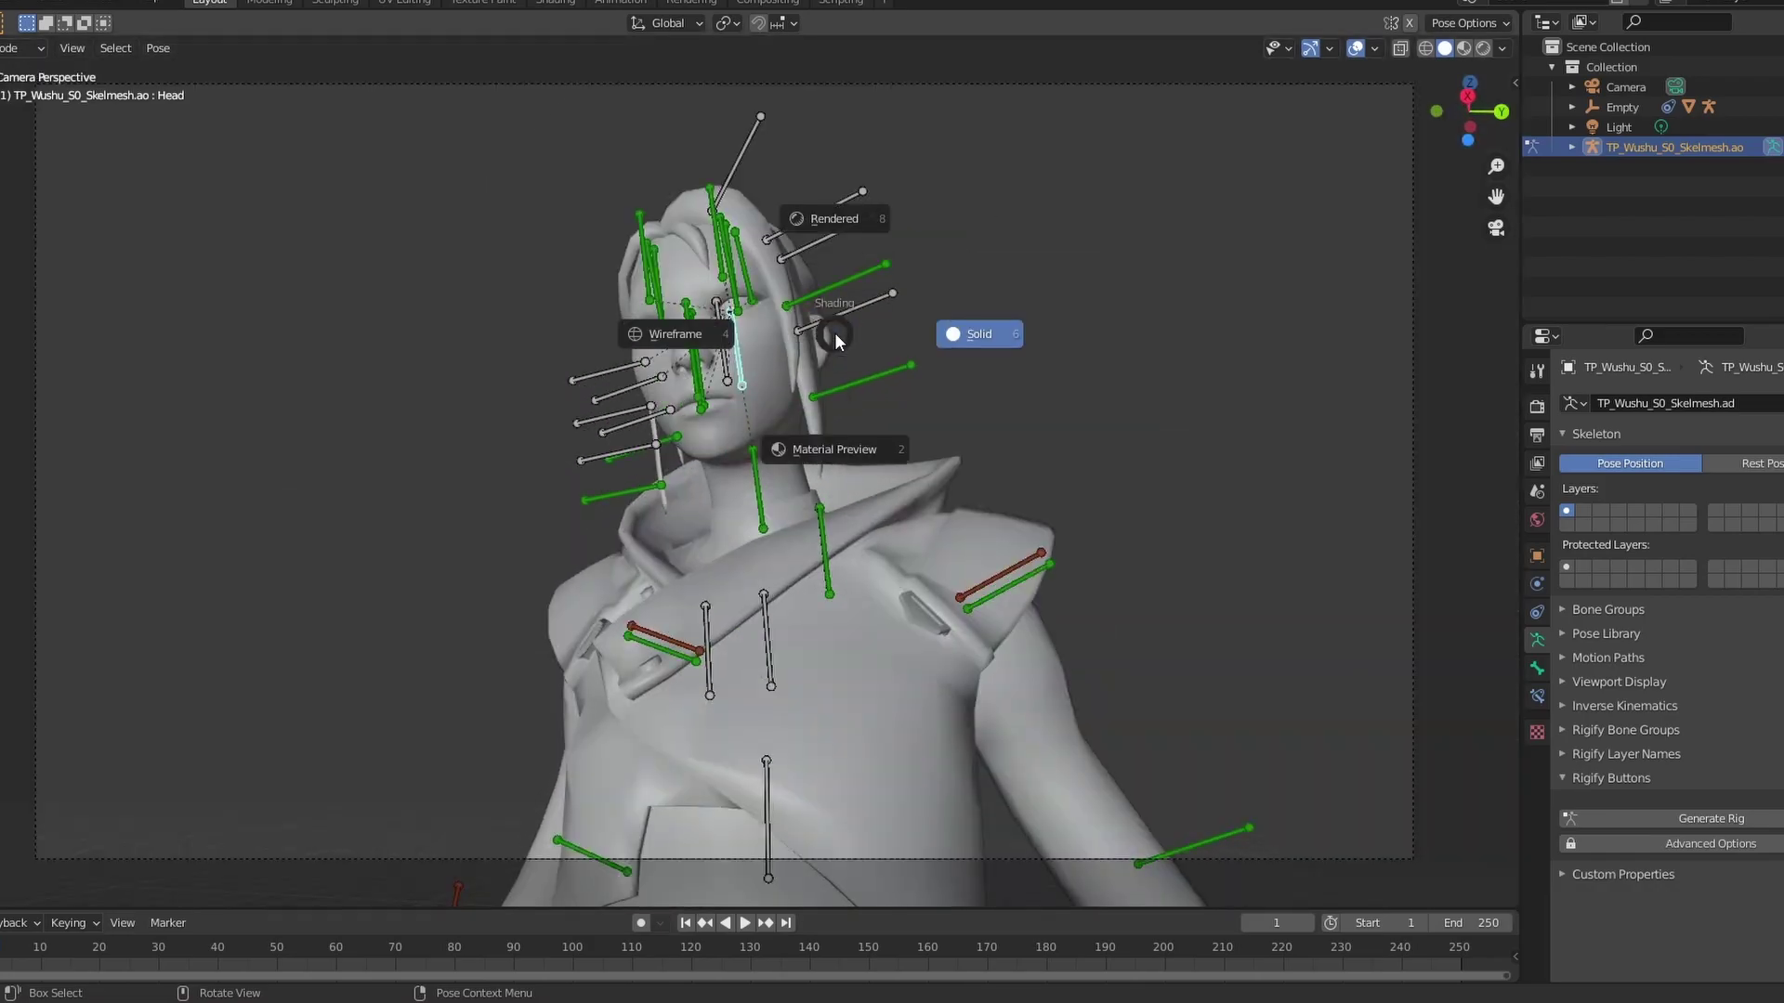
left_click(879, 453)
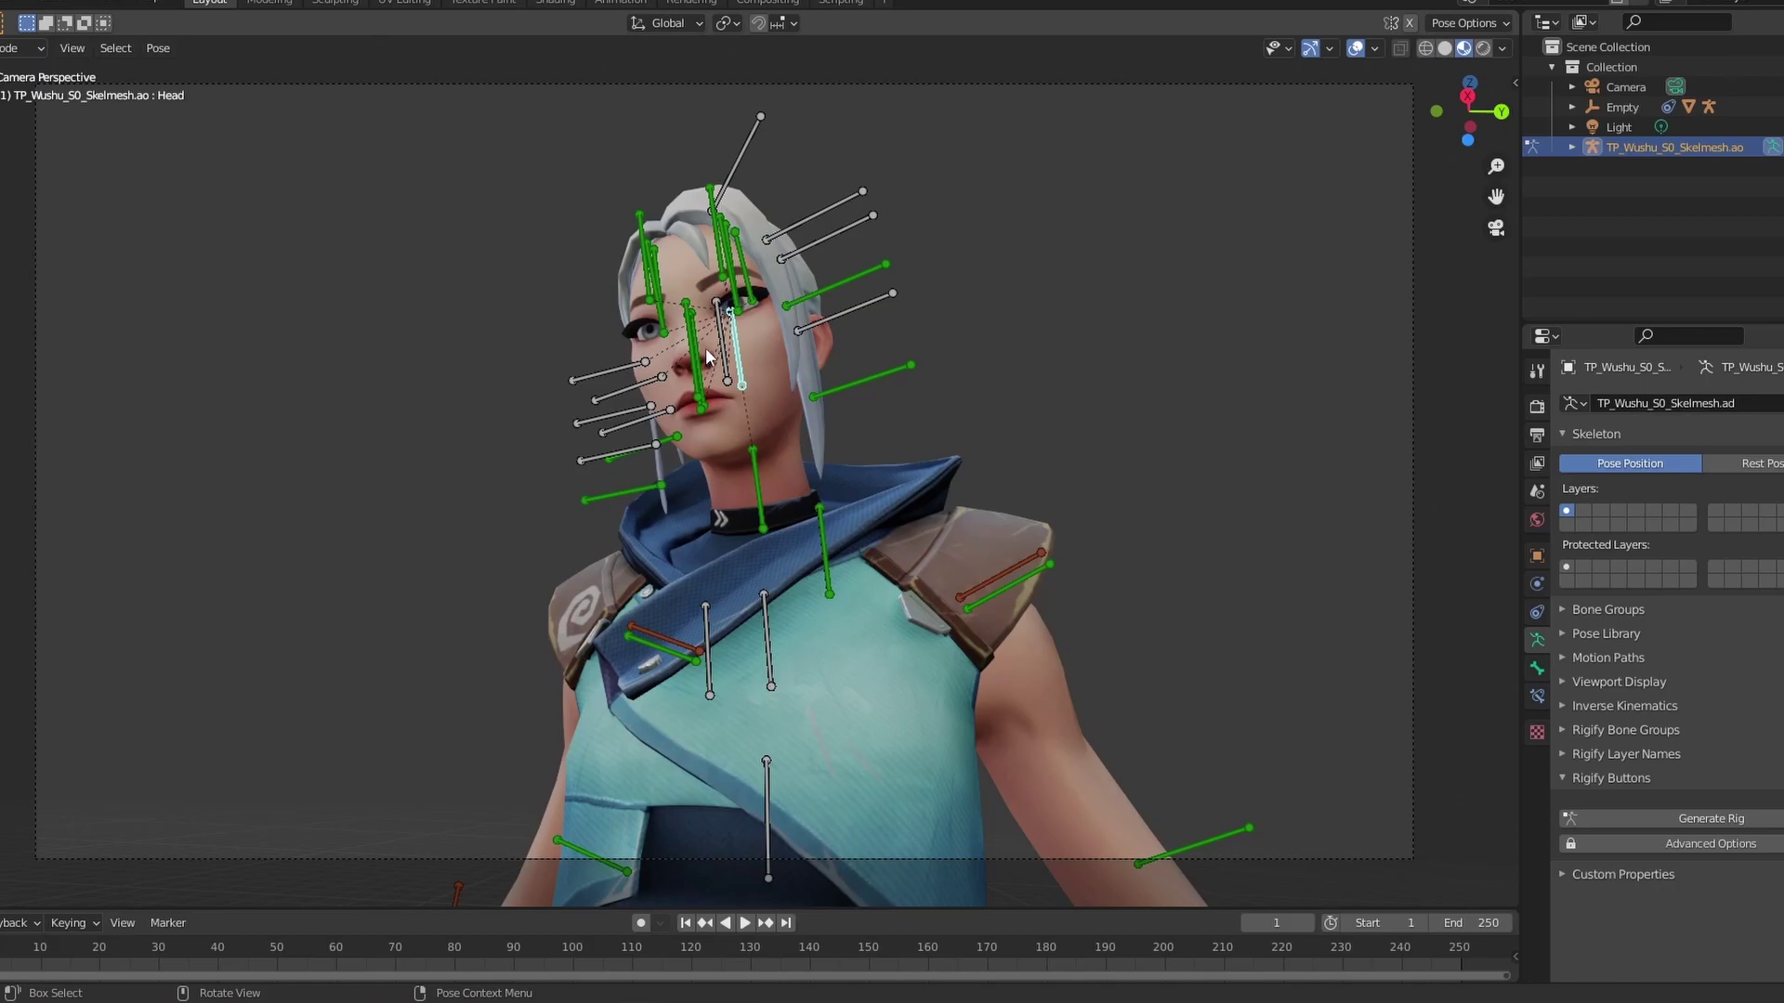
Rotate the L_Eyeball bone freely and try the same on the R_Eyeball bone to redirect the character's gaze
key("g")
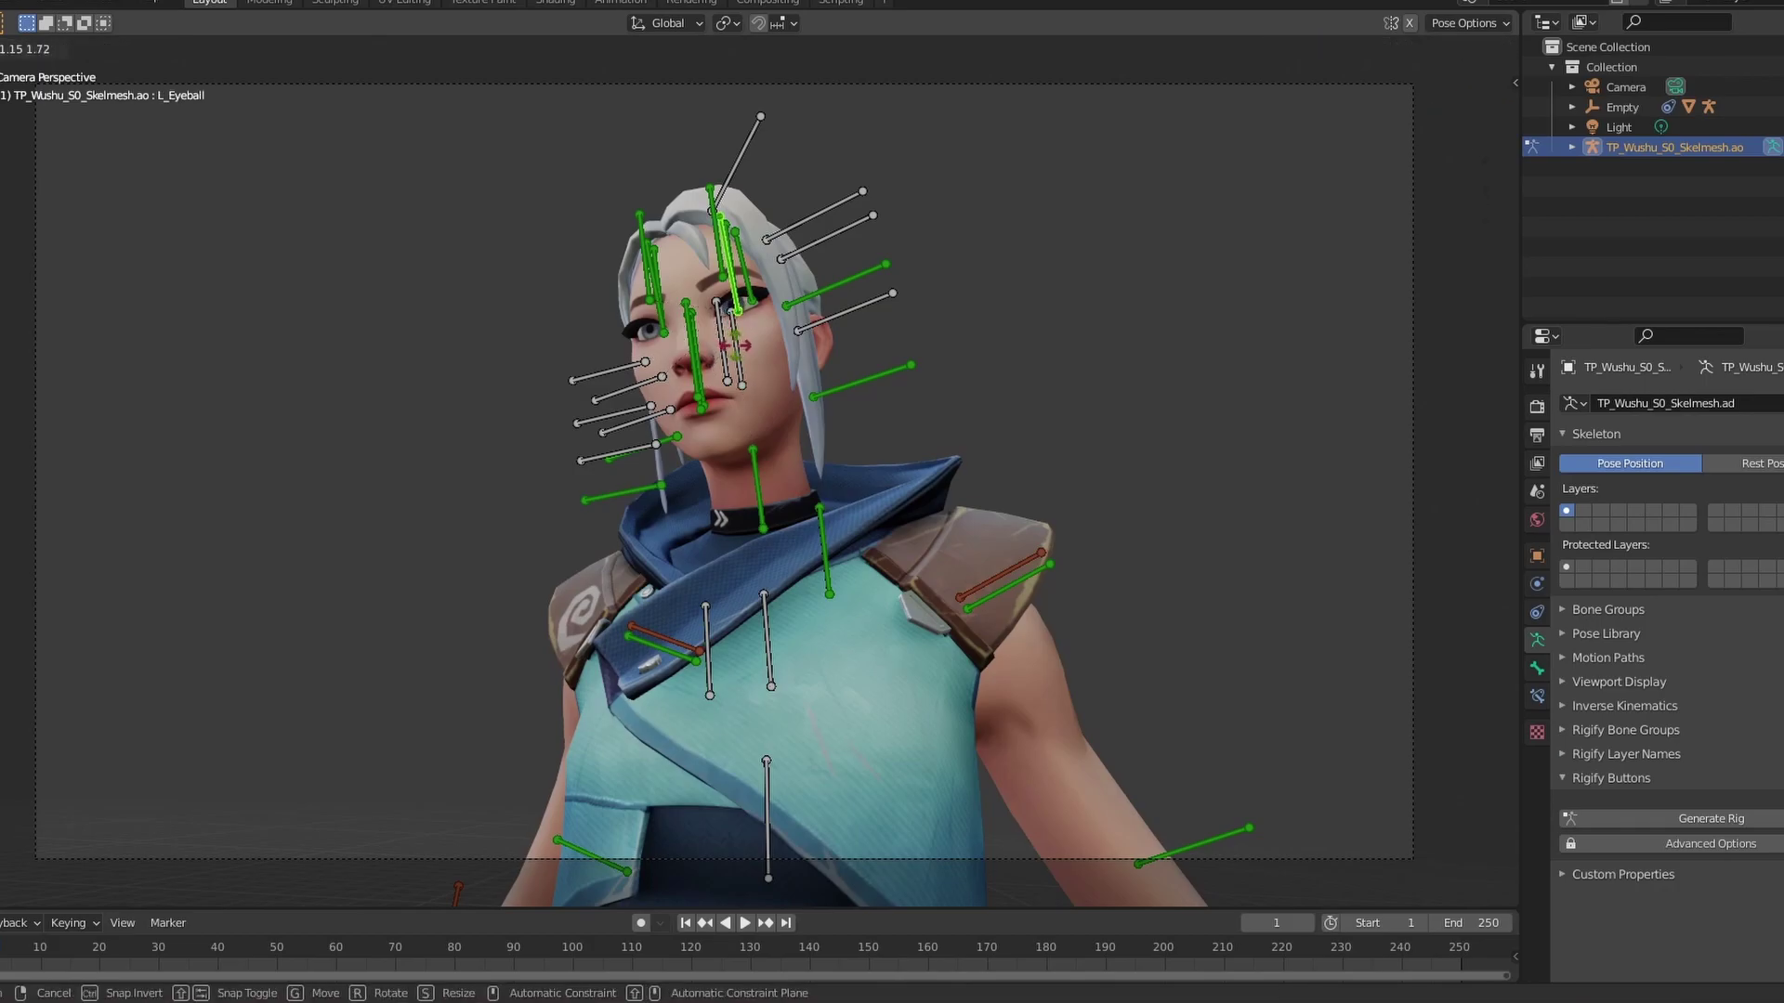
left_click(756, 349)
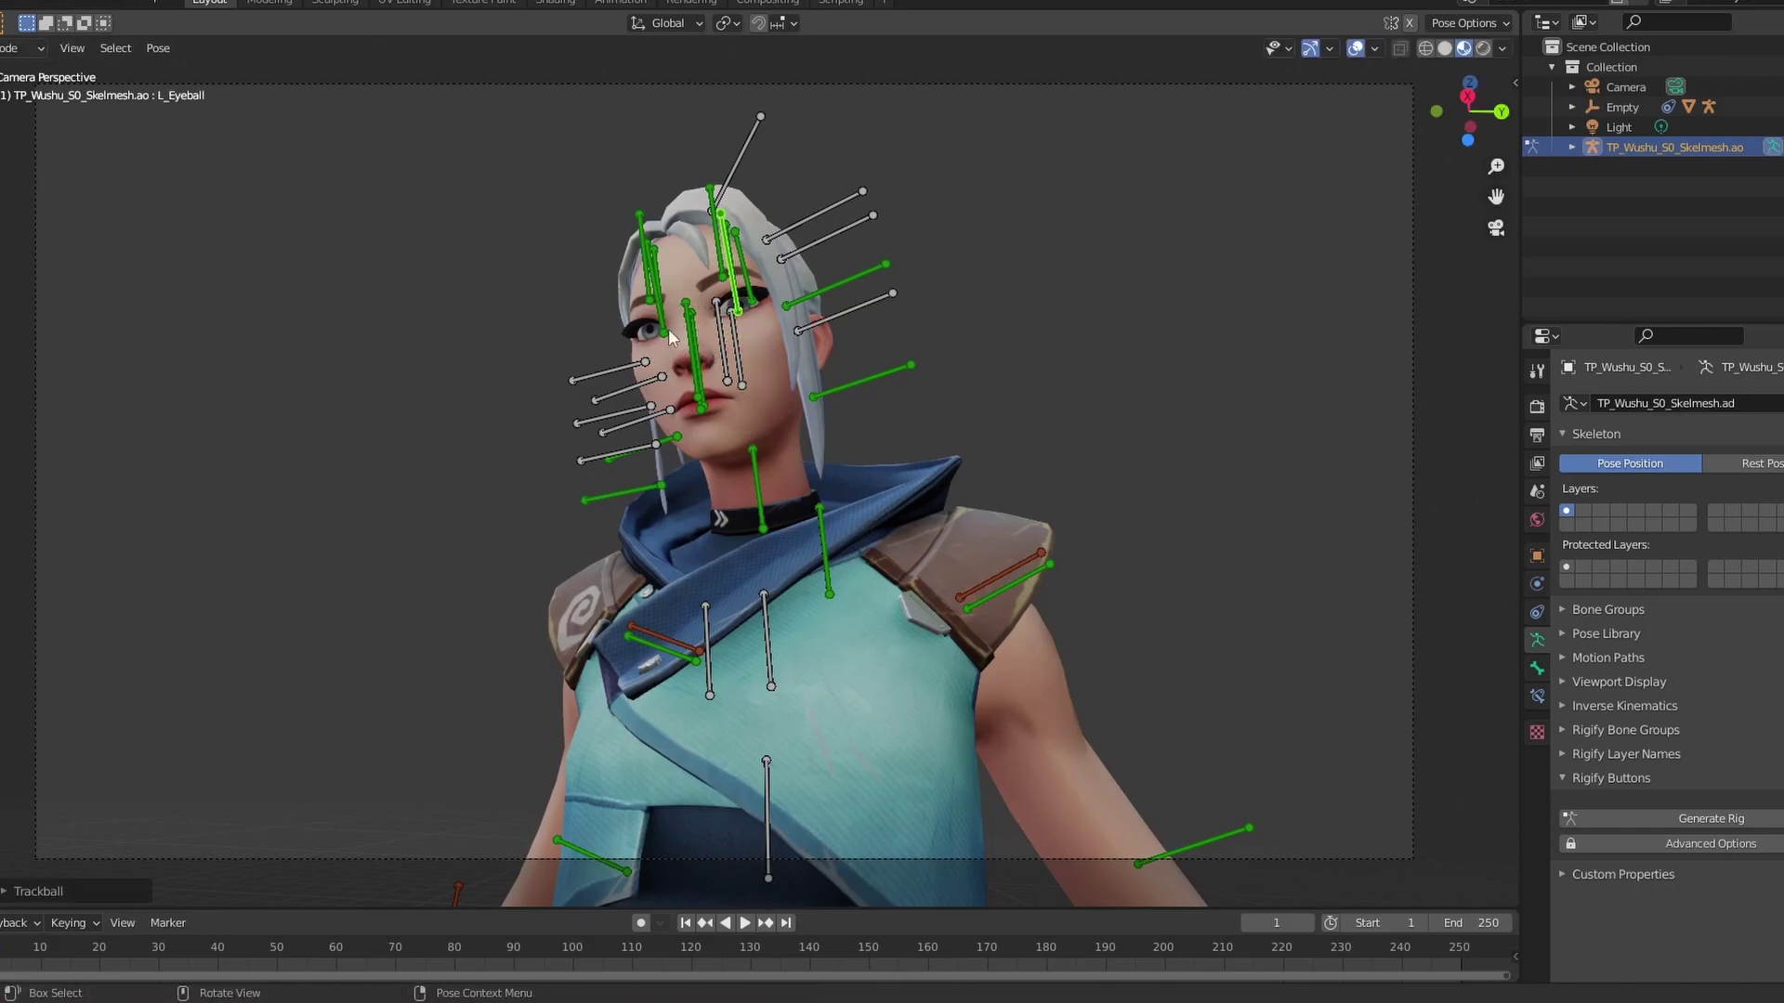
left_click(661, 316)
left_click(667, 325)
key("g")
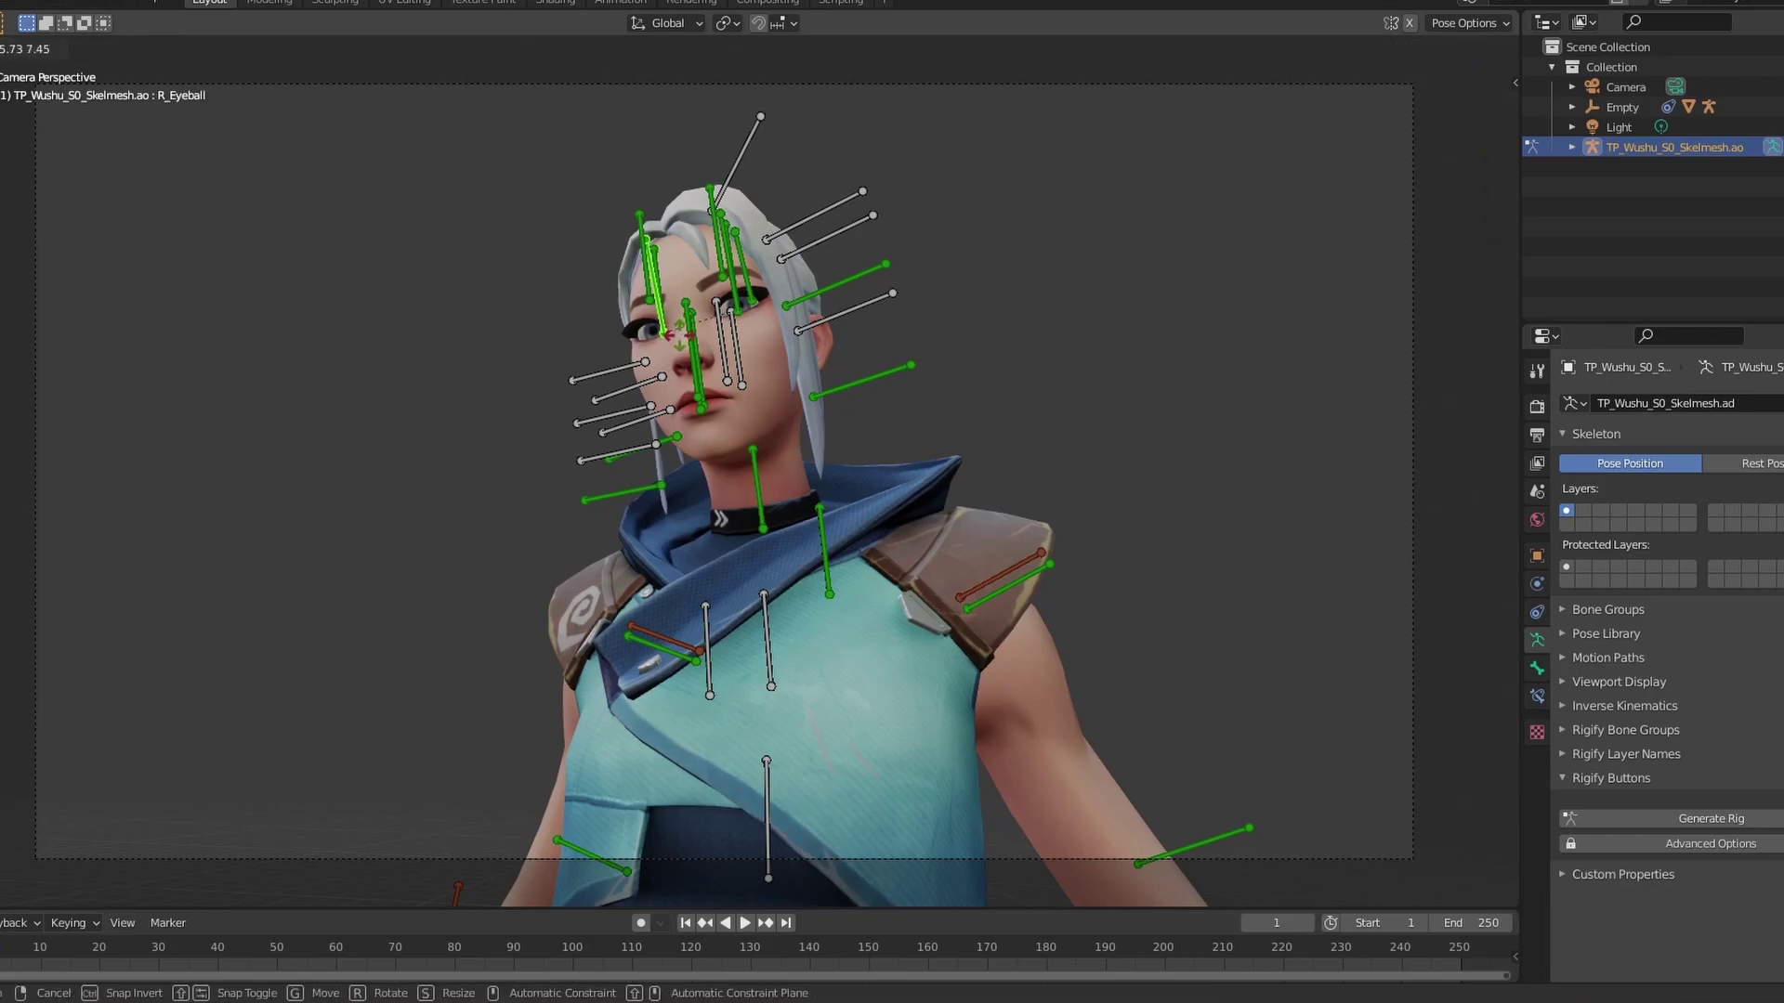
right_click(678, 334)
key("g")
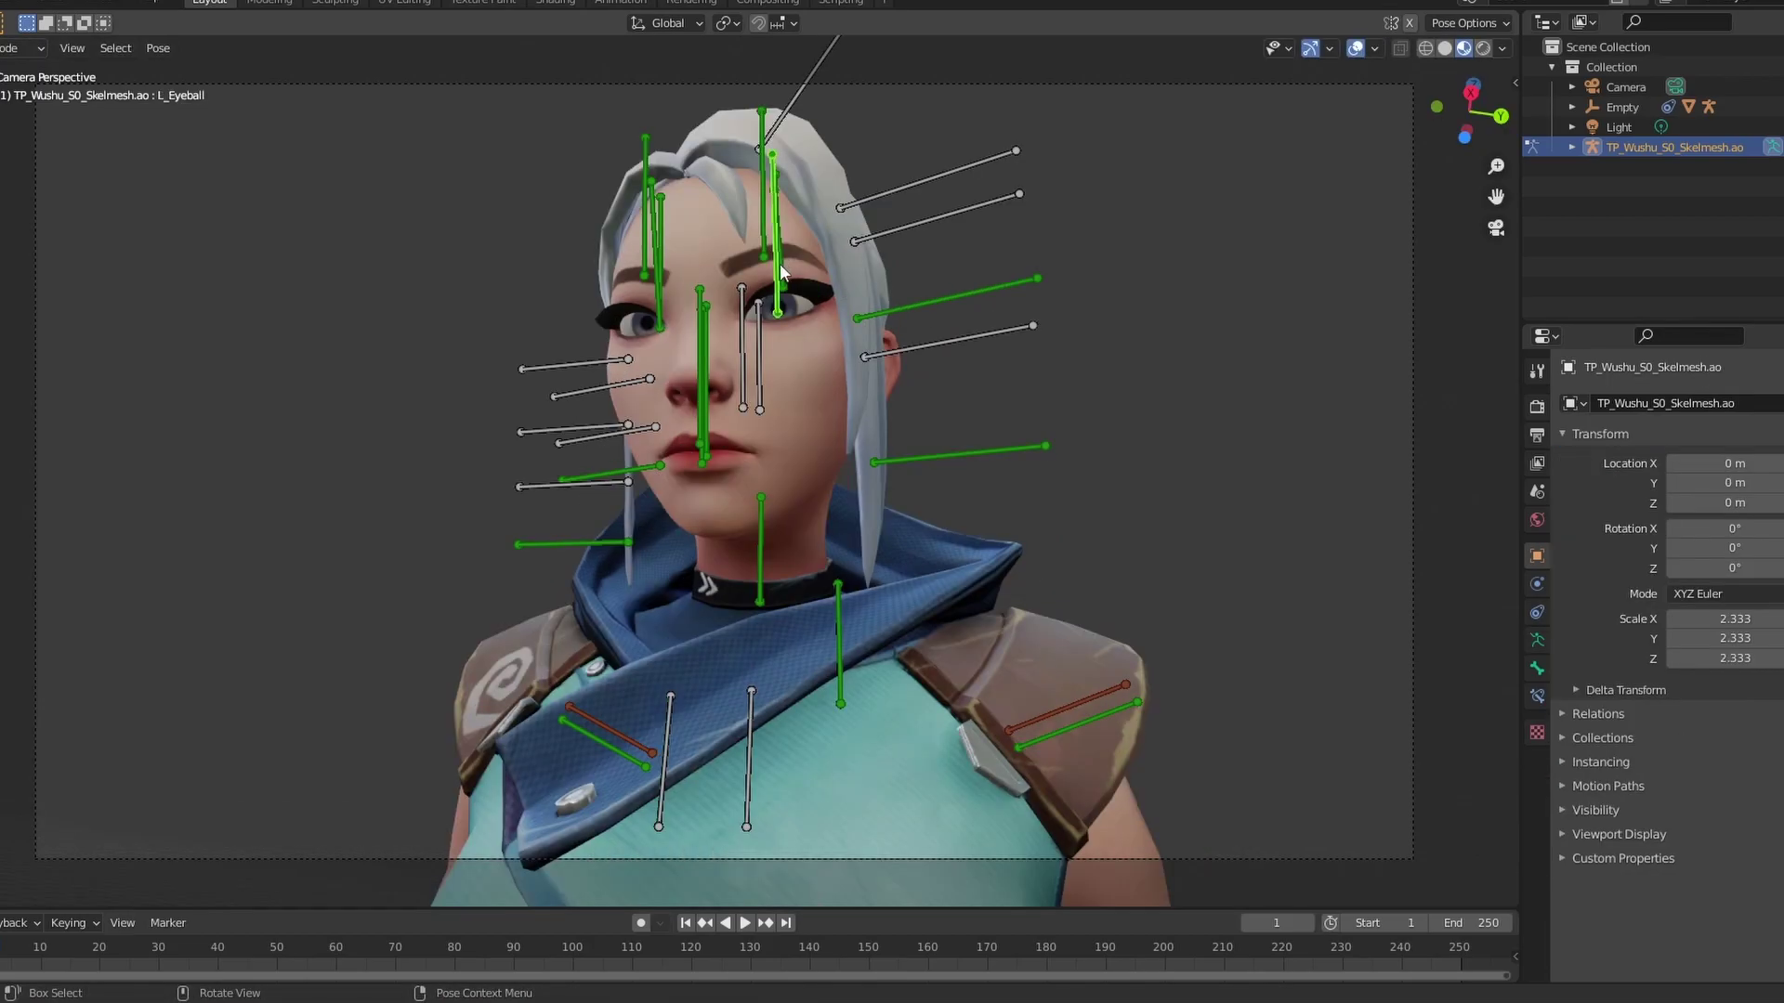
Widen the eyes by moving the L_EyeLids bone about 0.013 m and the R_EyeLids bone about 0.010 m along local Y
key("g")
key("y")
key("y")
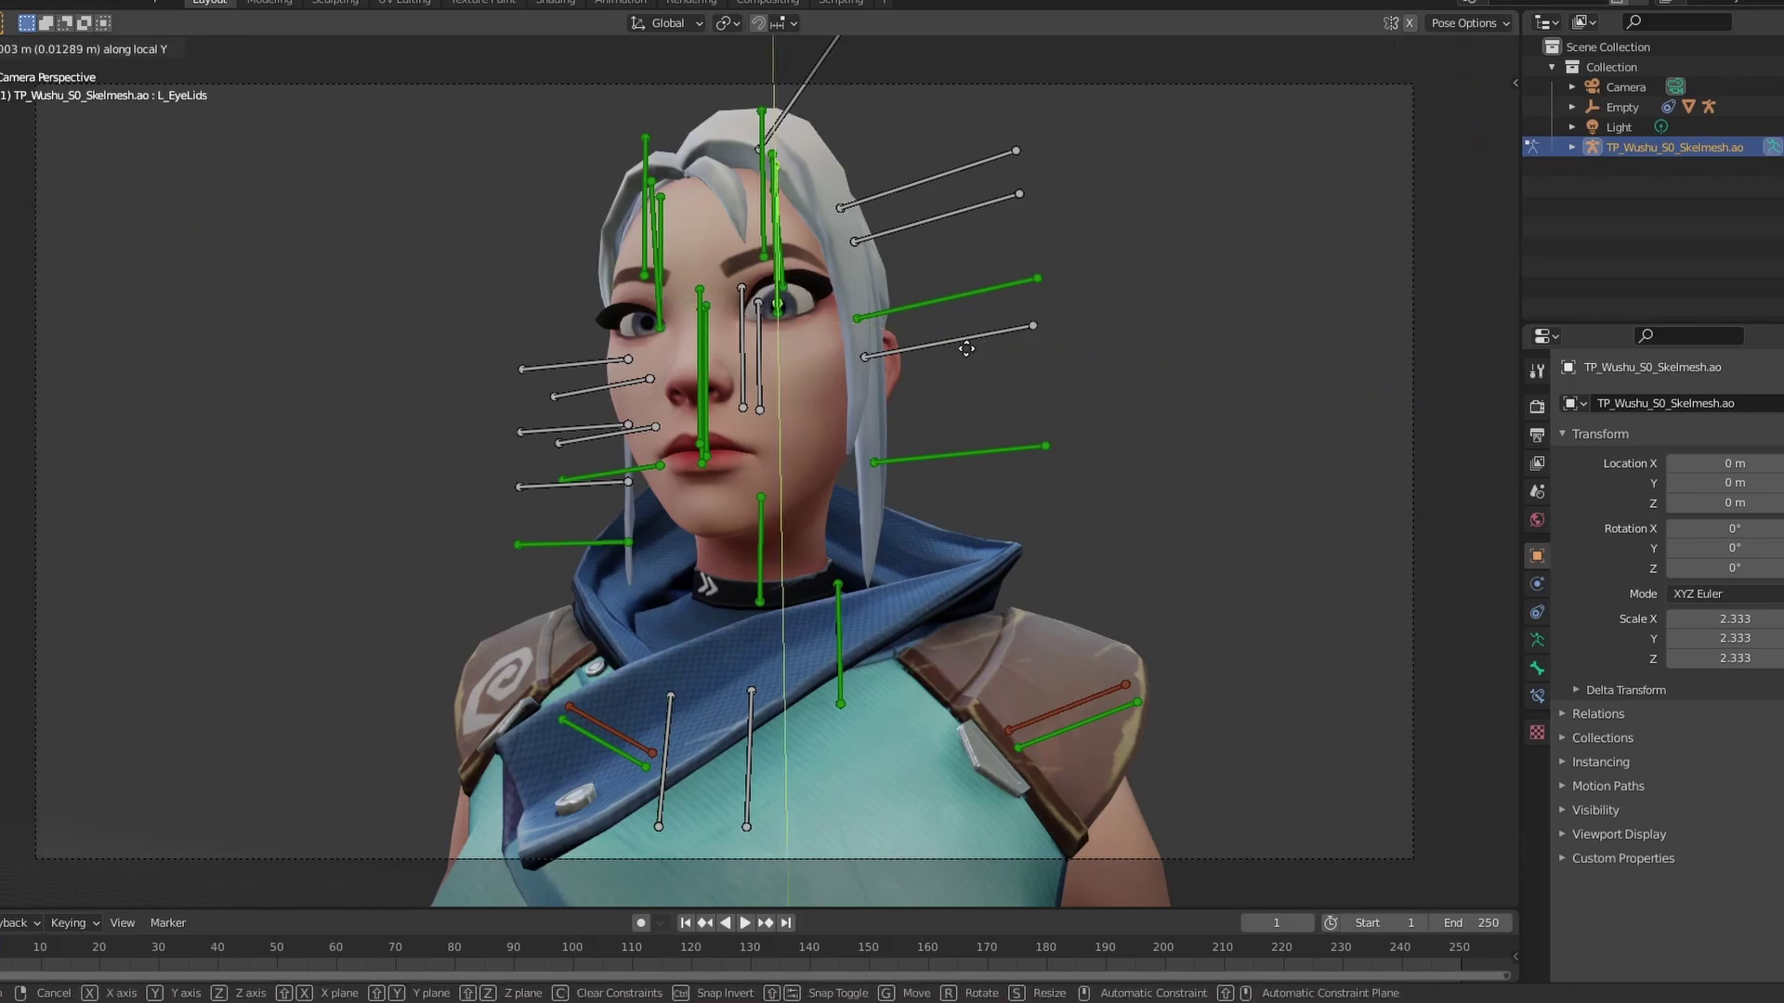
left_click(966, 346)
left_click(650, 306)
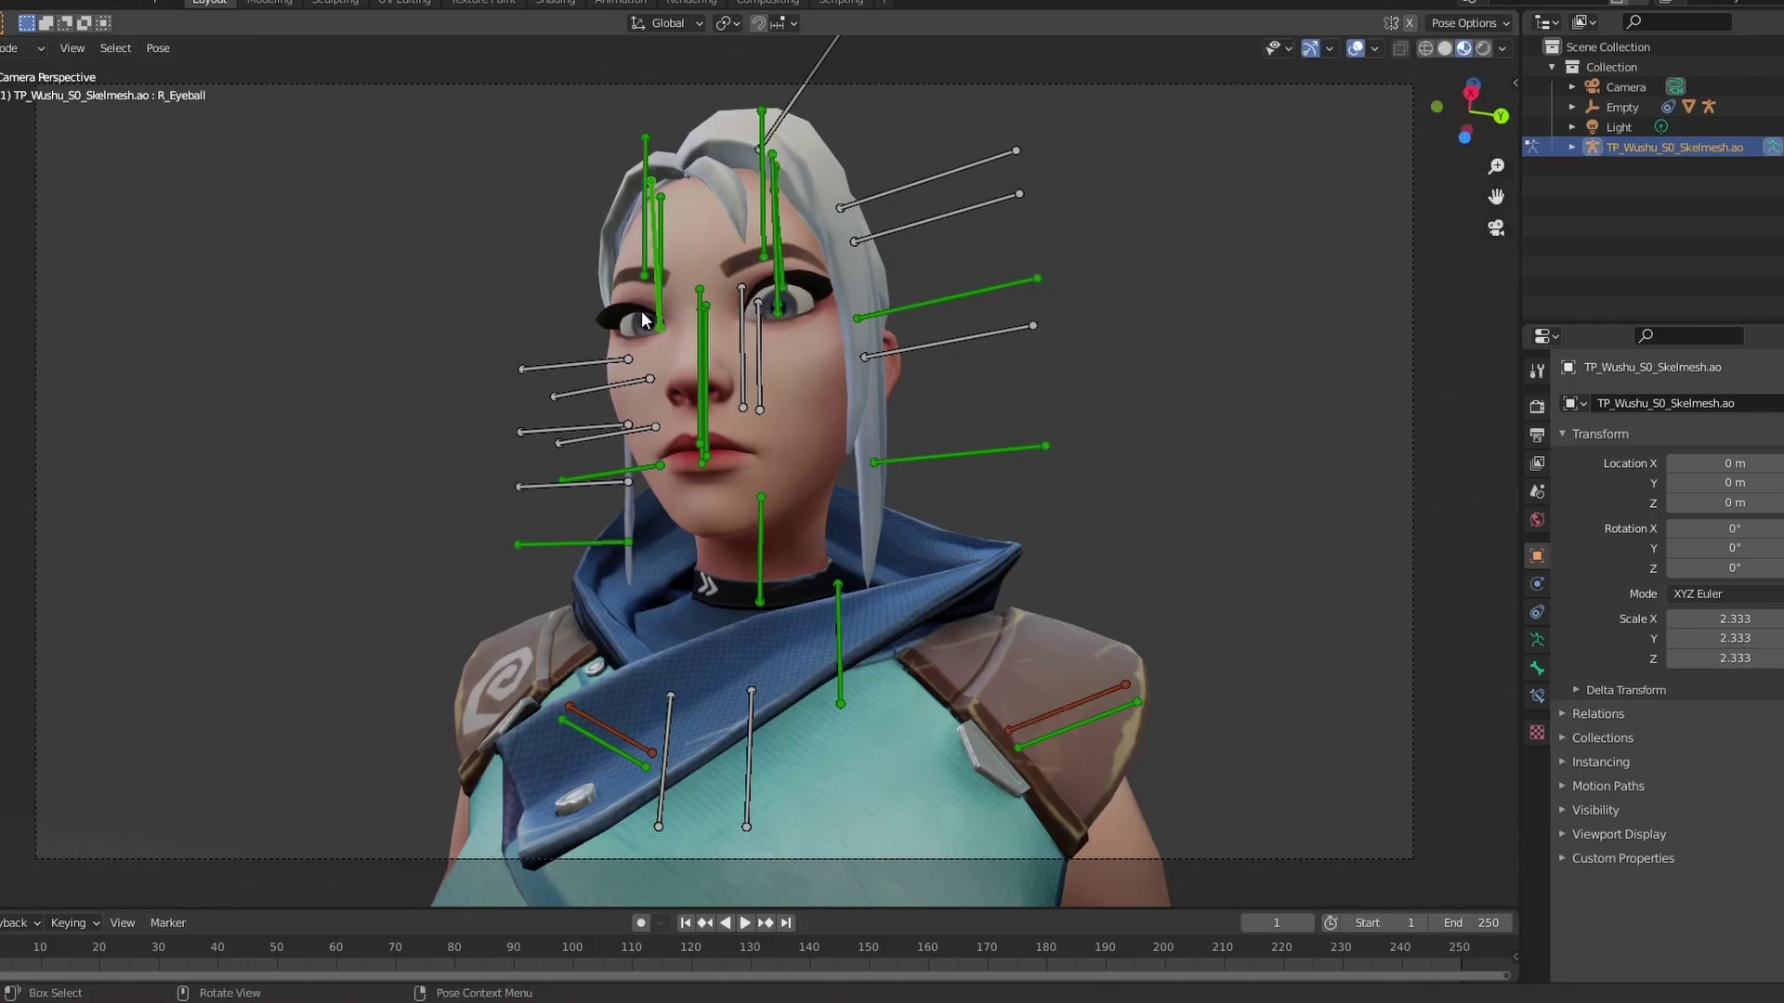
left_click(657, 319)
key("g")
key("y")
key("y")
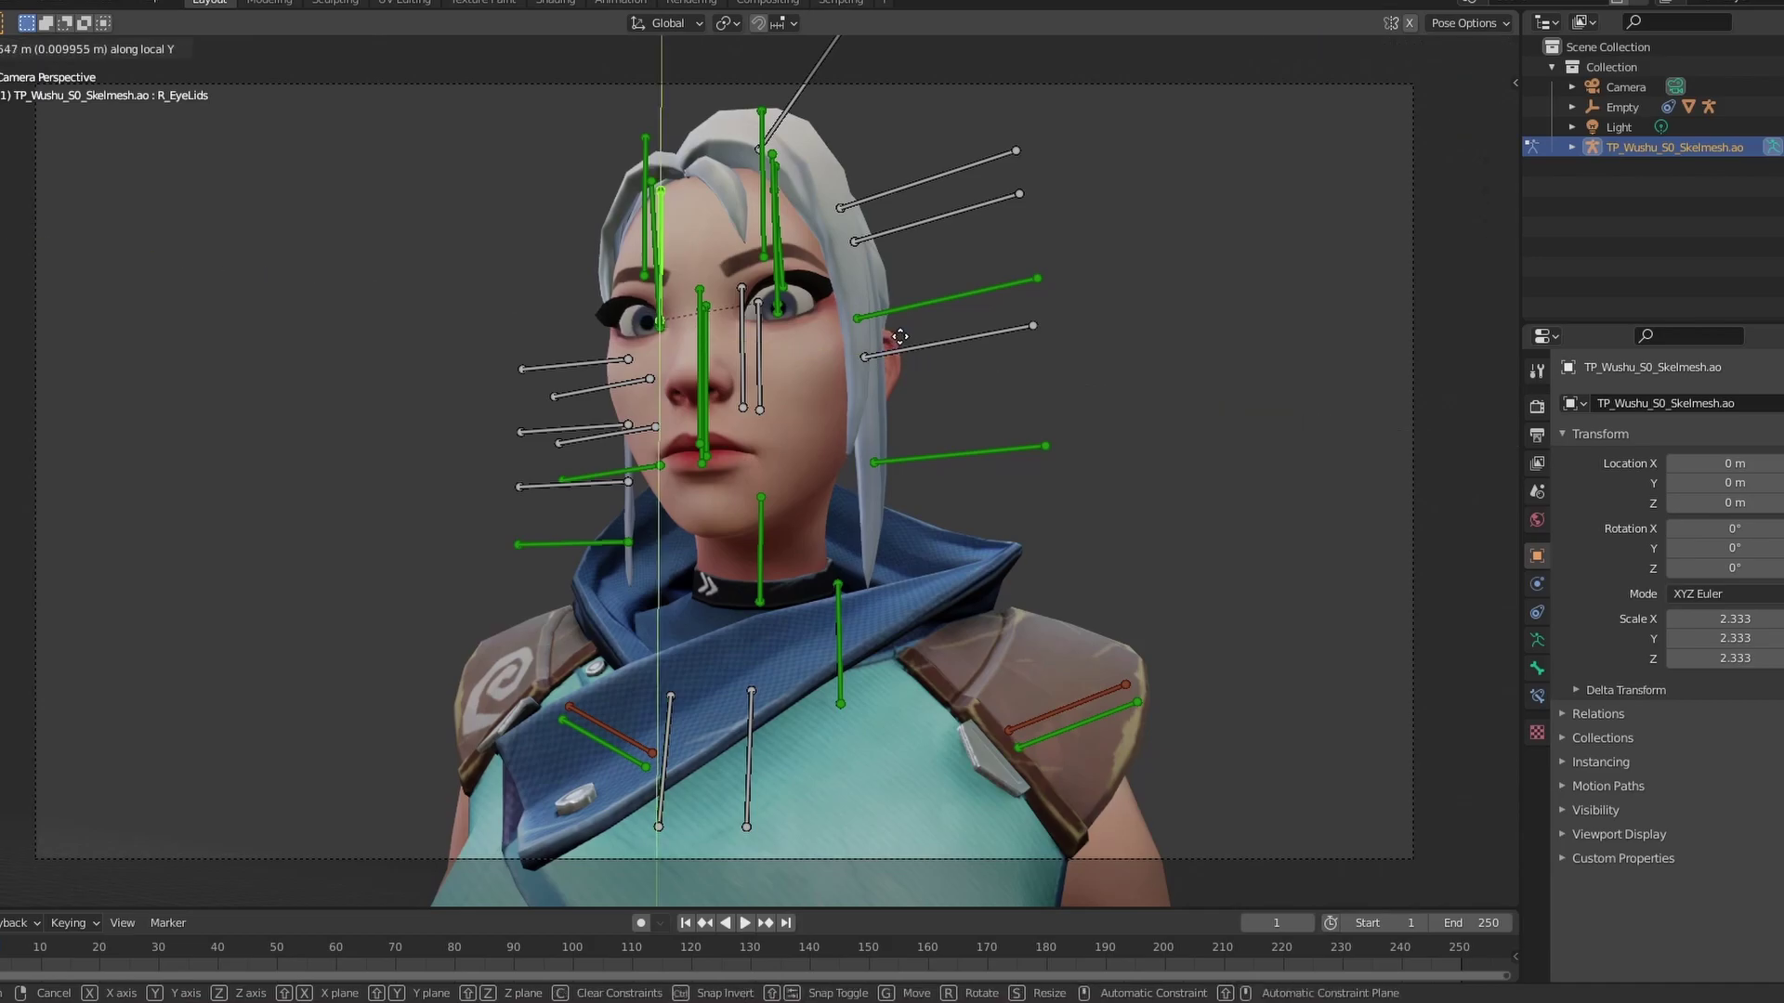
left_click(901, 336)
Adjust both eyebrows by moving the L_Brows and R_Brows bones slightly along their local Y axes
left_click(762, 223)
key("g")
key("y")
left_click(762, 210)
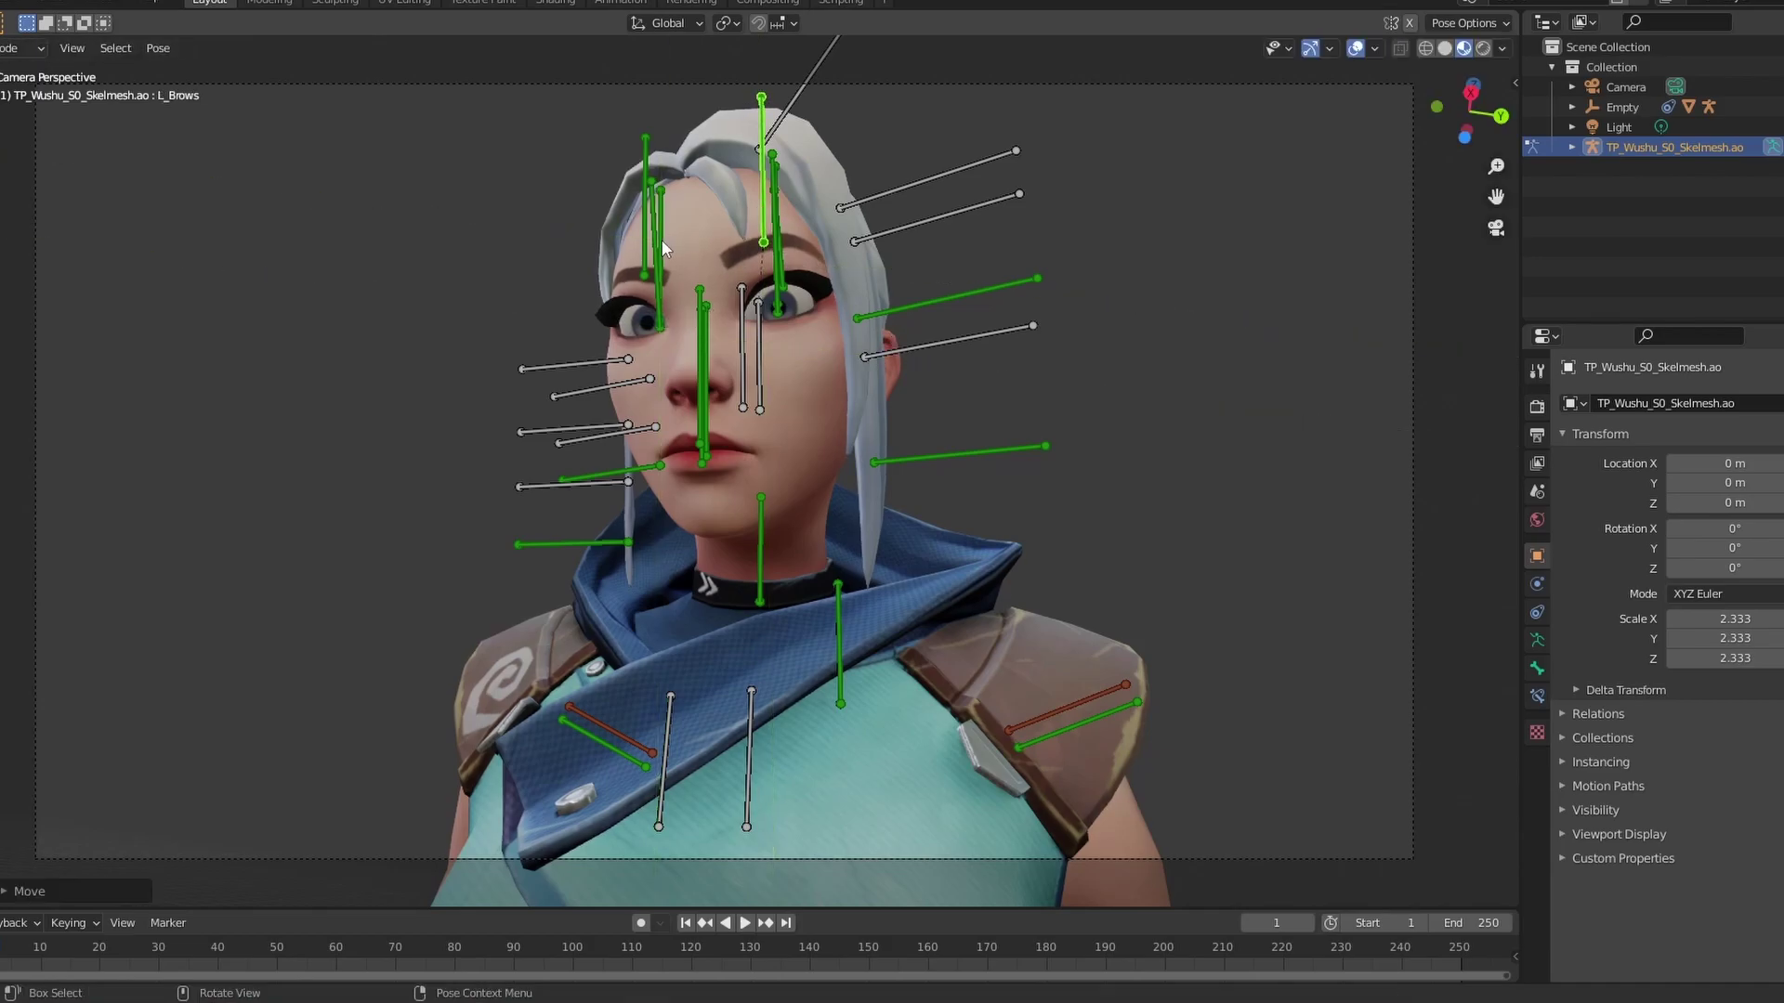
key("g")
key("y")
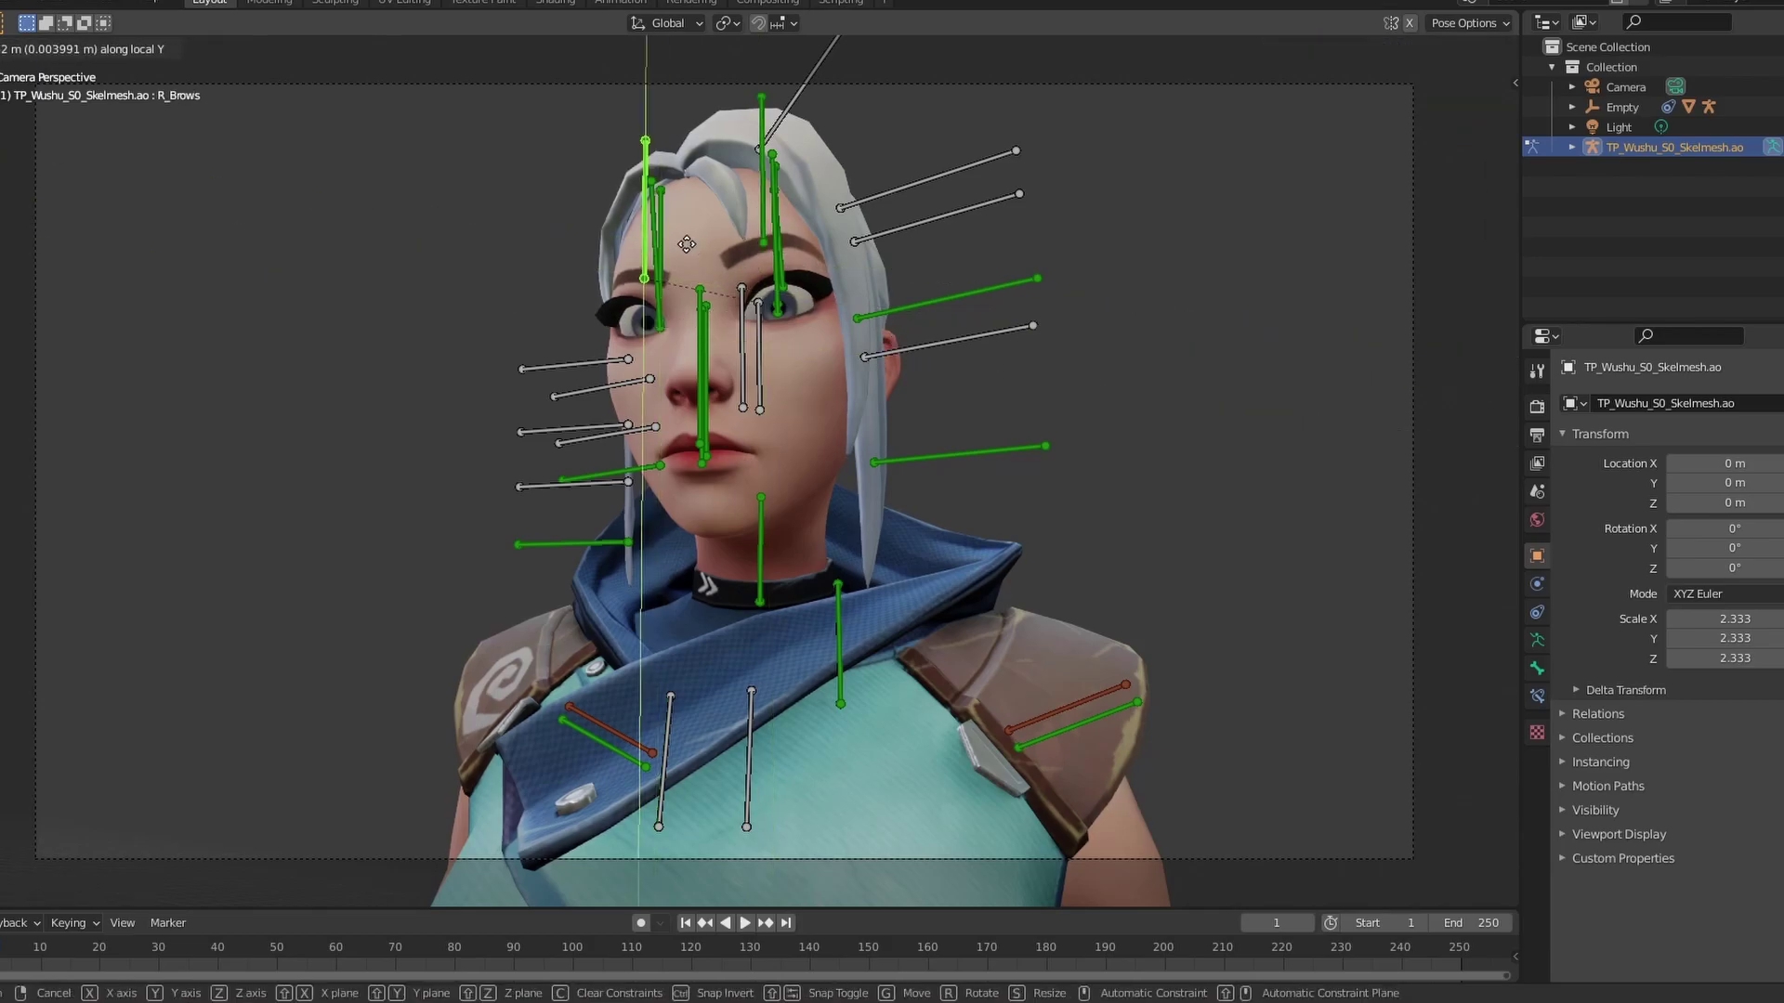
left_click(689, 251)
Open the mouth by lowering the Mouth_Bot bone along global Z and rotating the Jaw bone freely
left_click(704, 448)
key("g")
key("z")
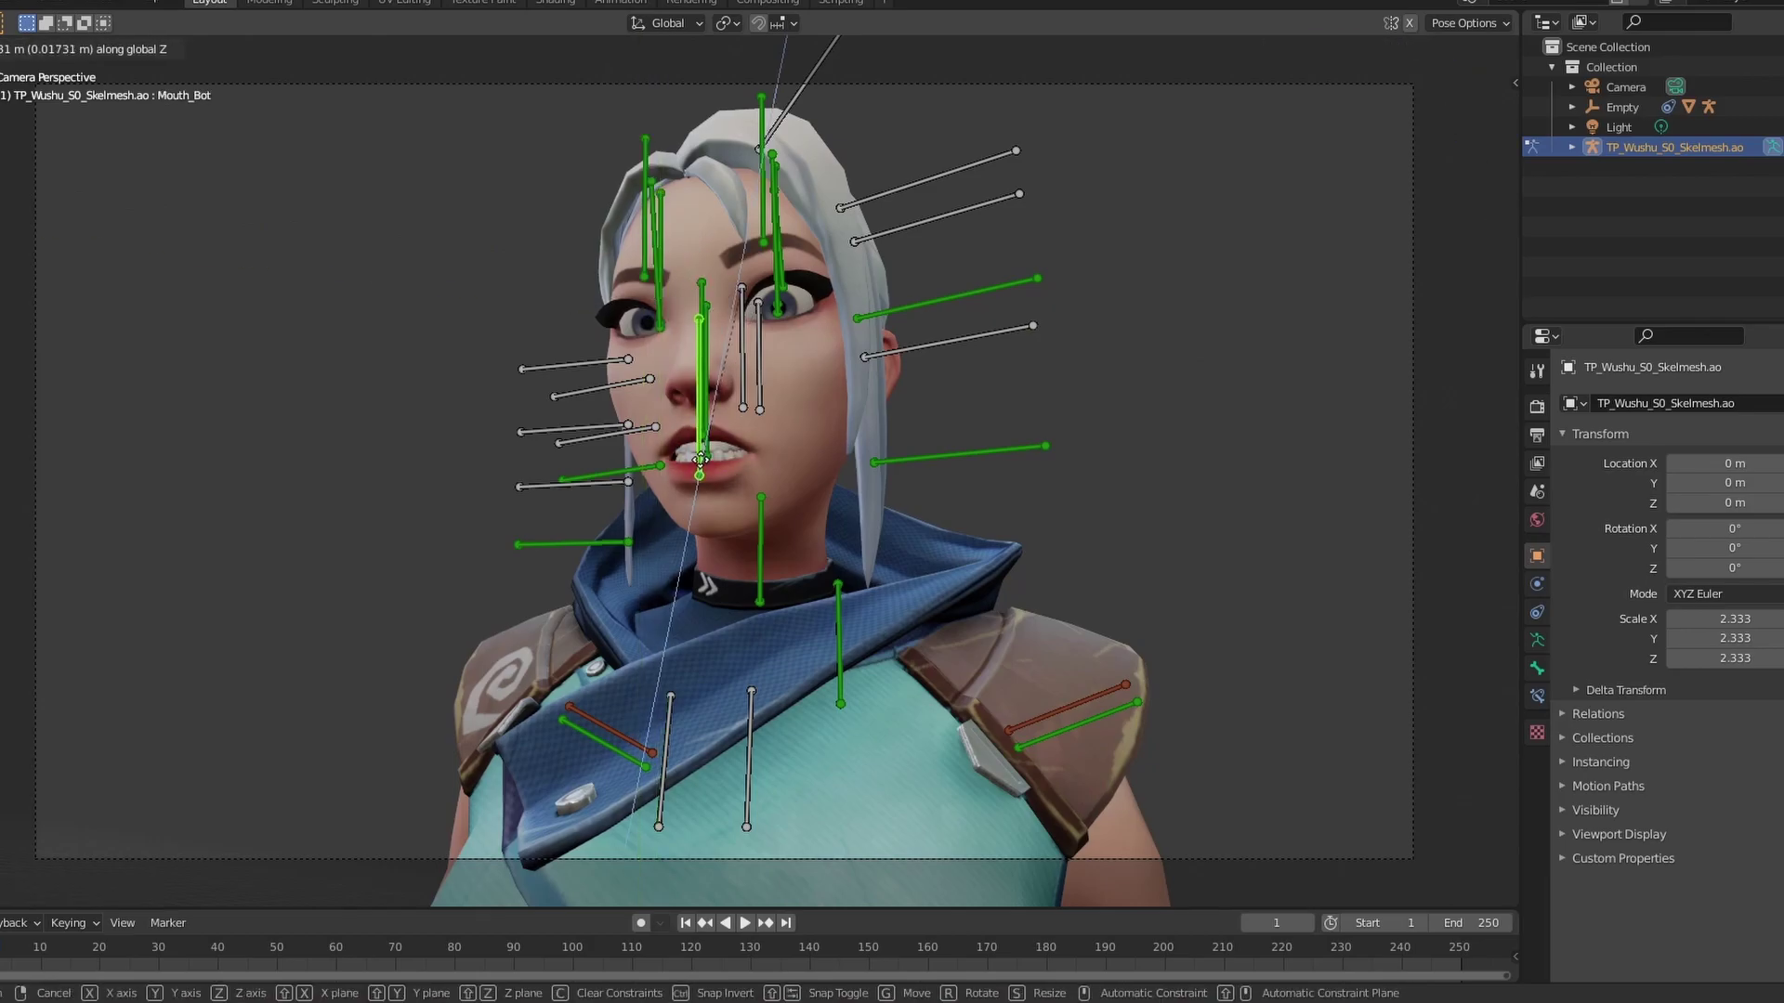
left_click(701, 476)
left_click(760, 398)
key("r")
key("r")
left_click(760, 408)
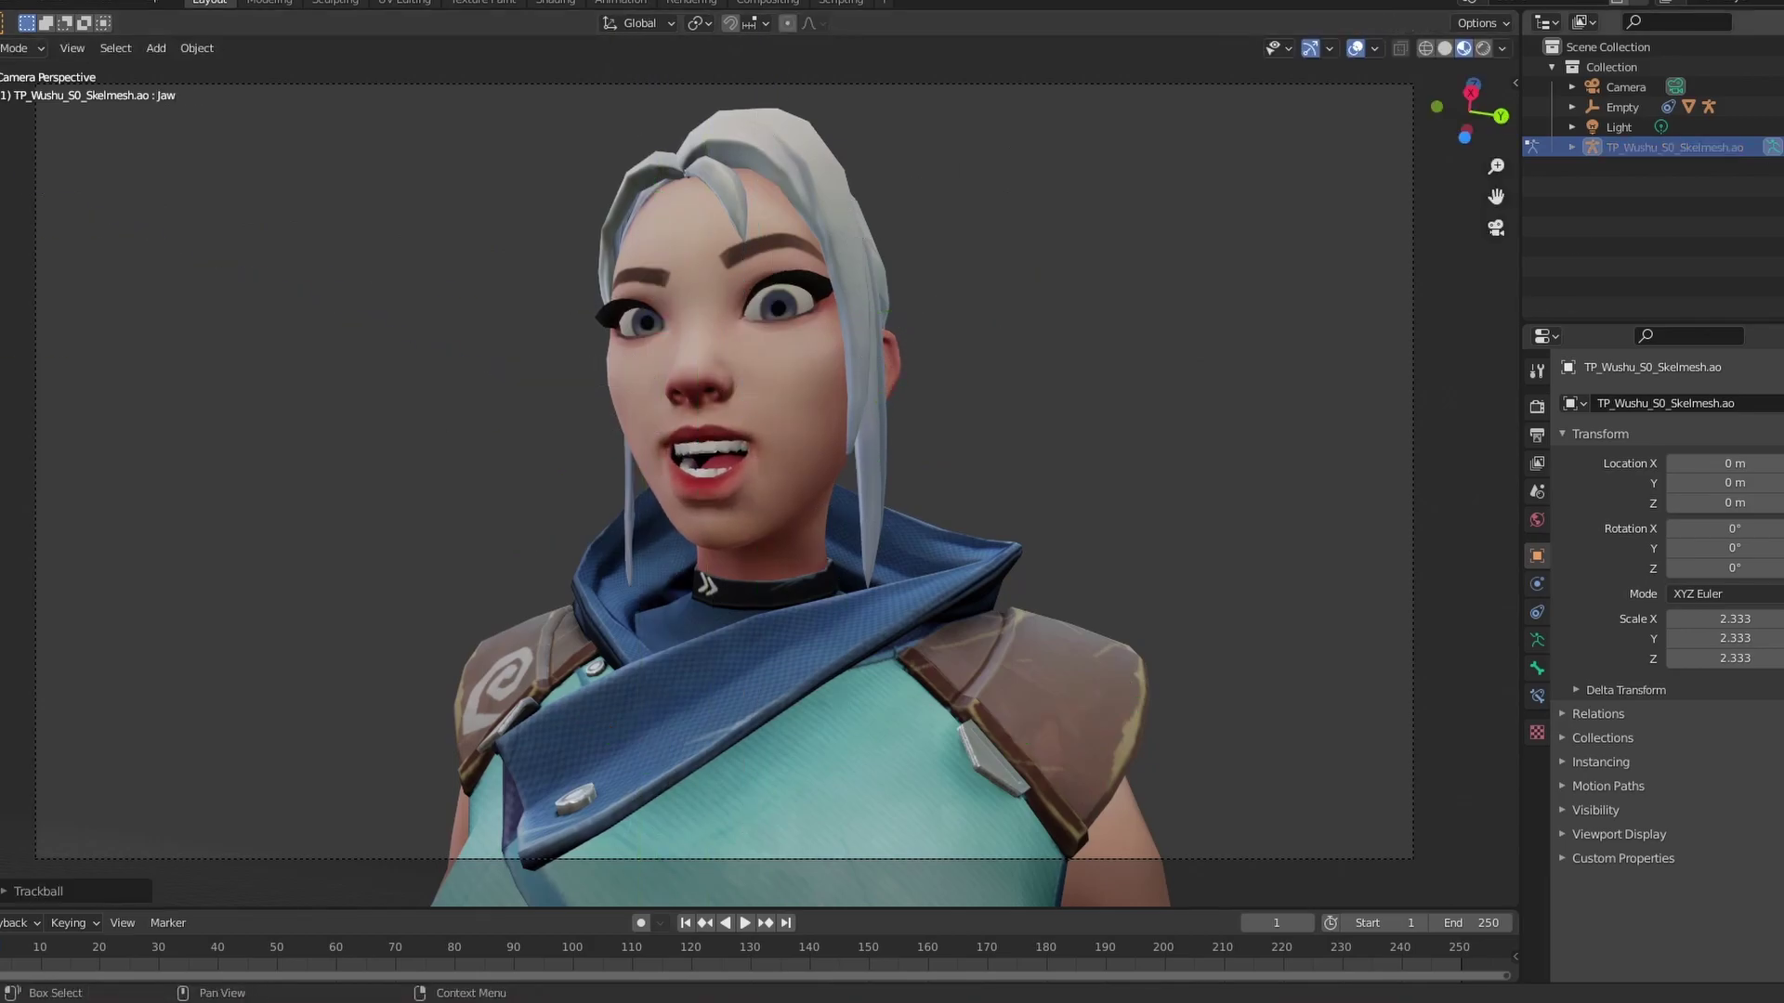
Put the character armature back in Pose Mode and rotate the R_Clavicle bone from a view outside the camera
key("ctrl+Tab")
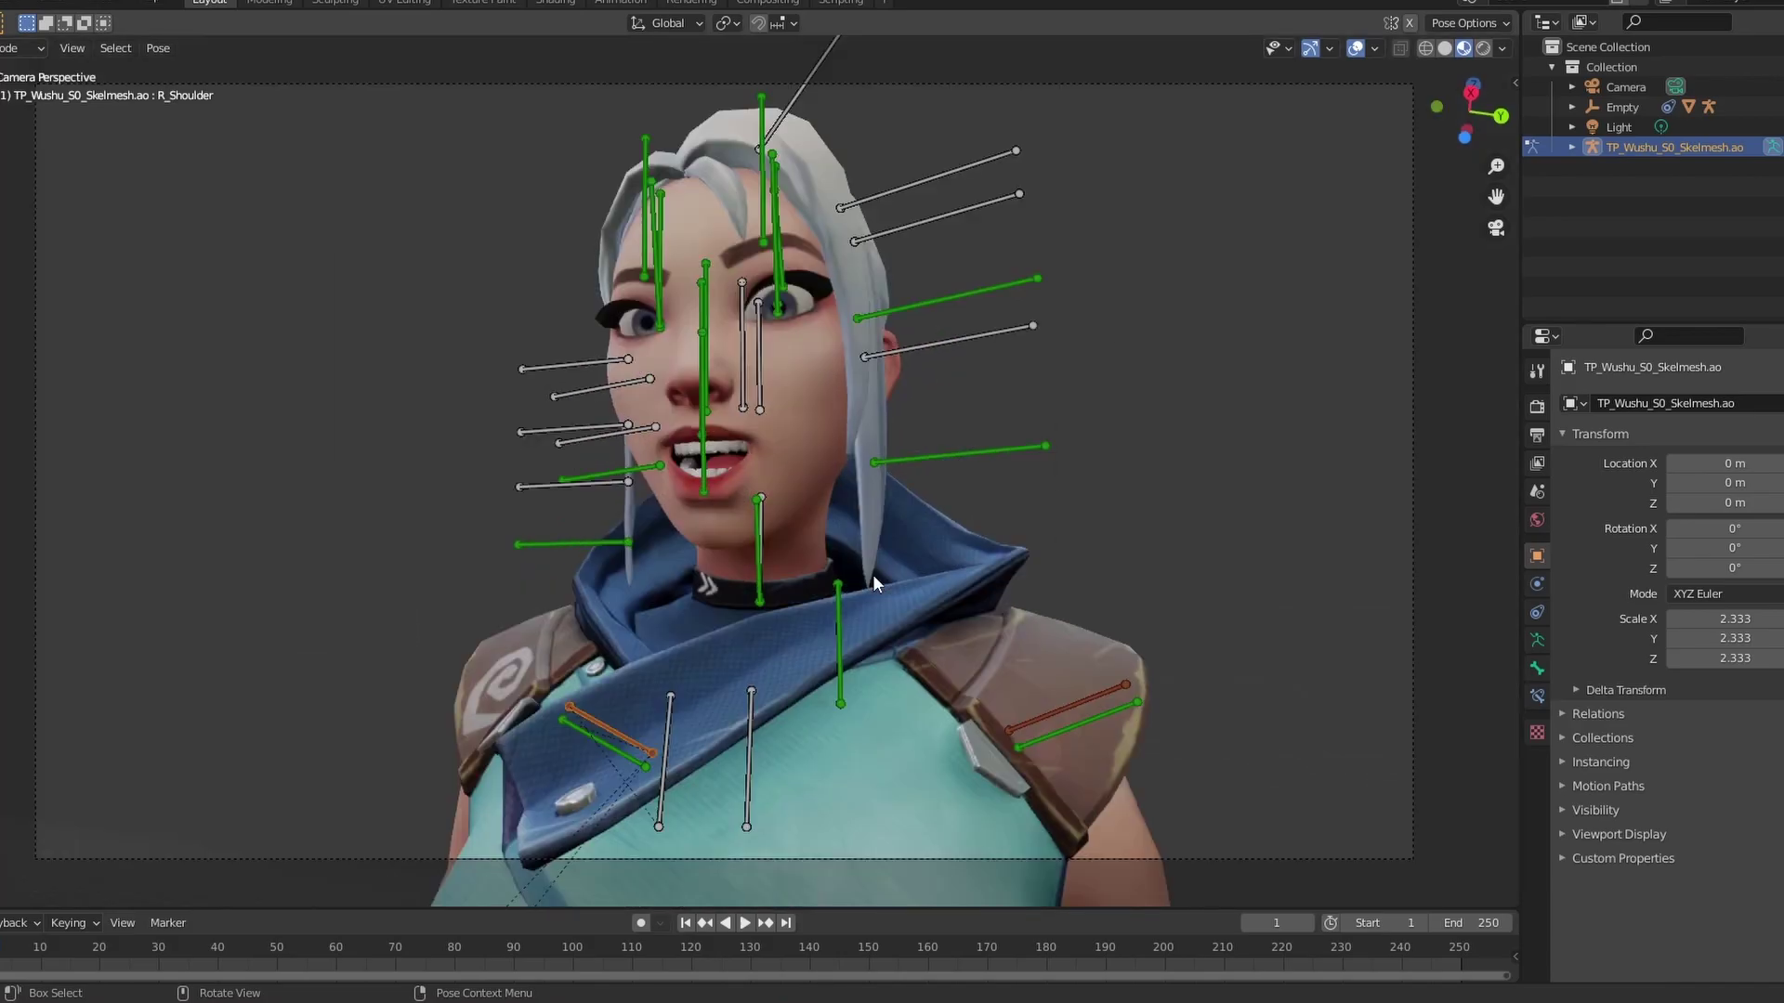
middle_click_drag(905, 539, 838, 410)
key("KP_1")
scroll(831, 648, "down", 3)
scroll(838, 410, "up", 3)
key("r")
left_click(1124, 498)
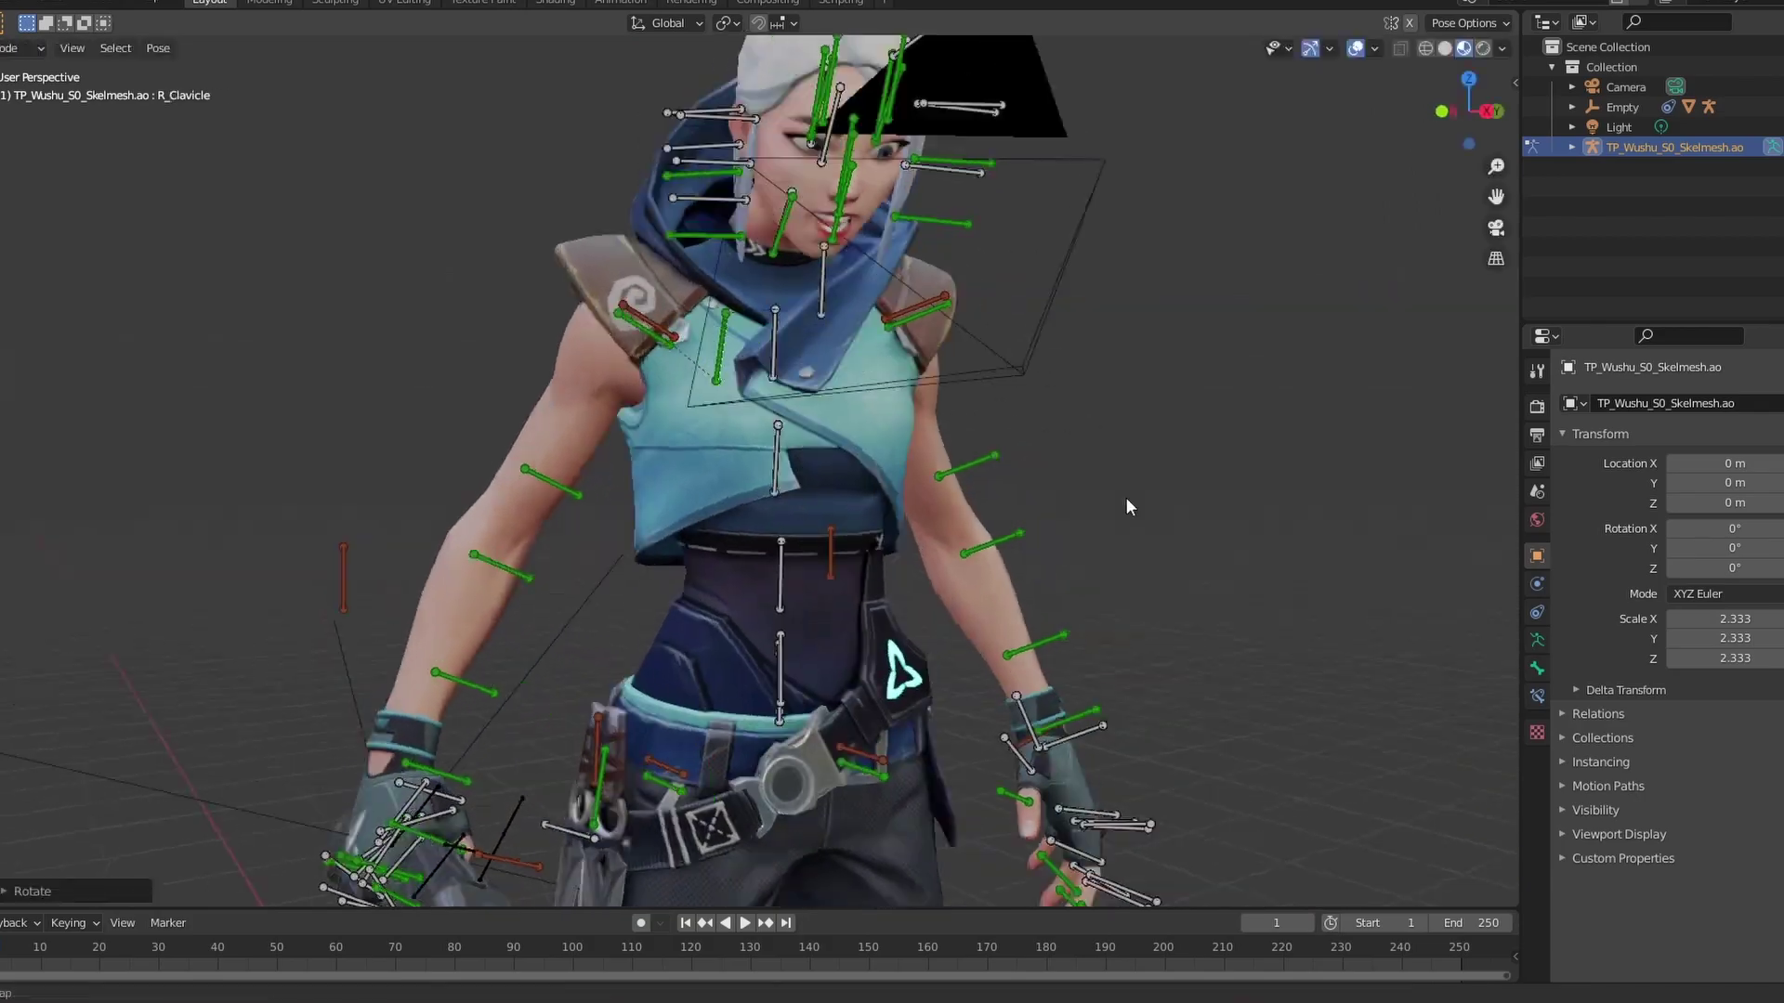
Rotate the right arm bones, including R_Shoulder, to raise the arm and bring the gun up over the shoulder
key("r")
key("r")
left_click(671, 478)
key("r")
key("r")
left_click(961, 555)
middle_click_drag(960, 555, 873, 549)
left_click(639, 525)
key("g")
middle_click_drag(706, 520, 799, 548)
key("r")
key("r")
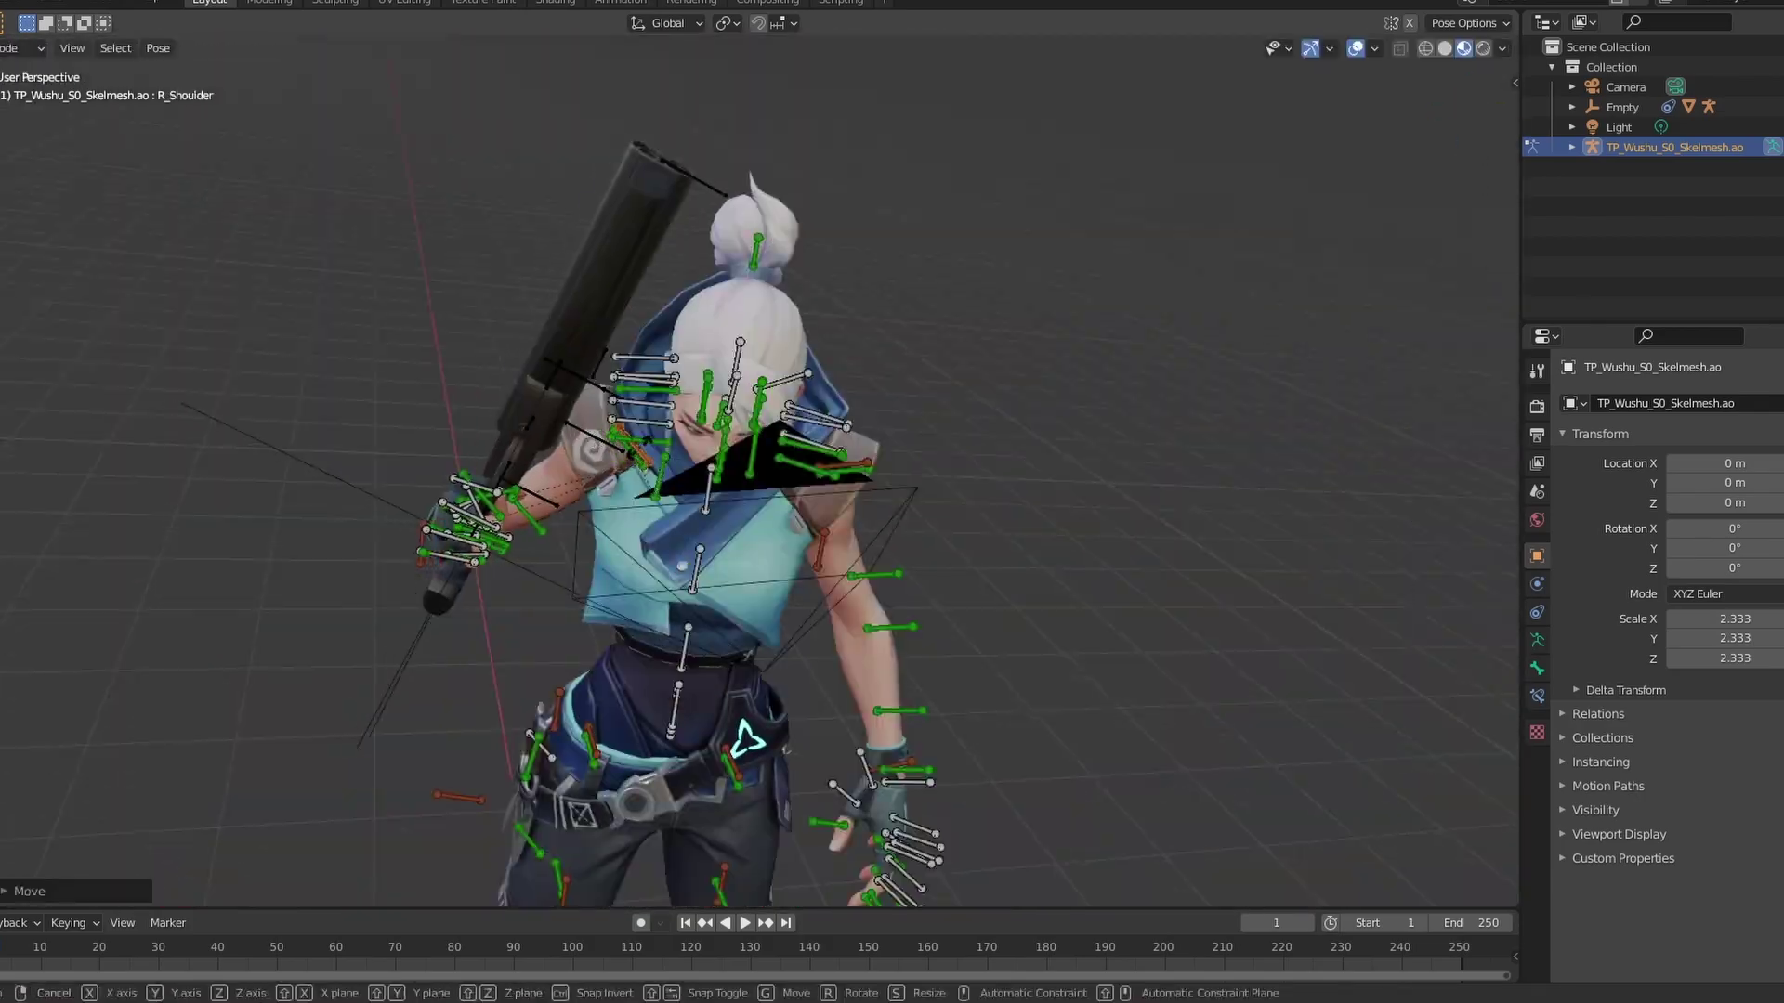
Rotate the R_Hand bone in camera view, freely and about its local axes, to rest the gun on the shoulder
key("KP_0")
left_click(364, 706)
key("r")
key("r")
left_click(471, 756)
key("r")
key("y")
left_click(724, 669)
key("r")
key("z")
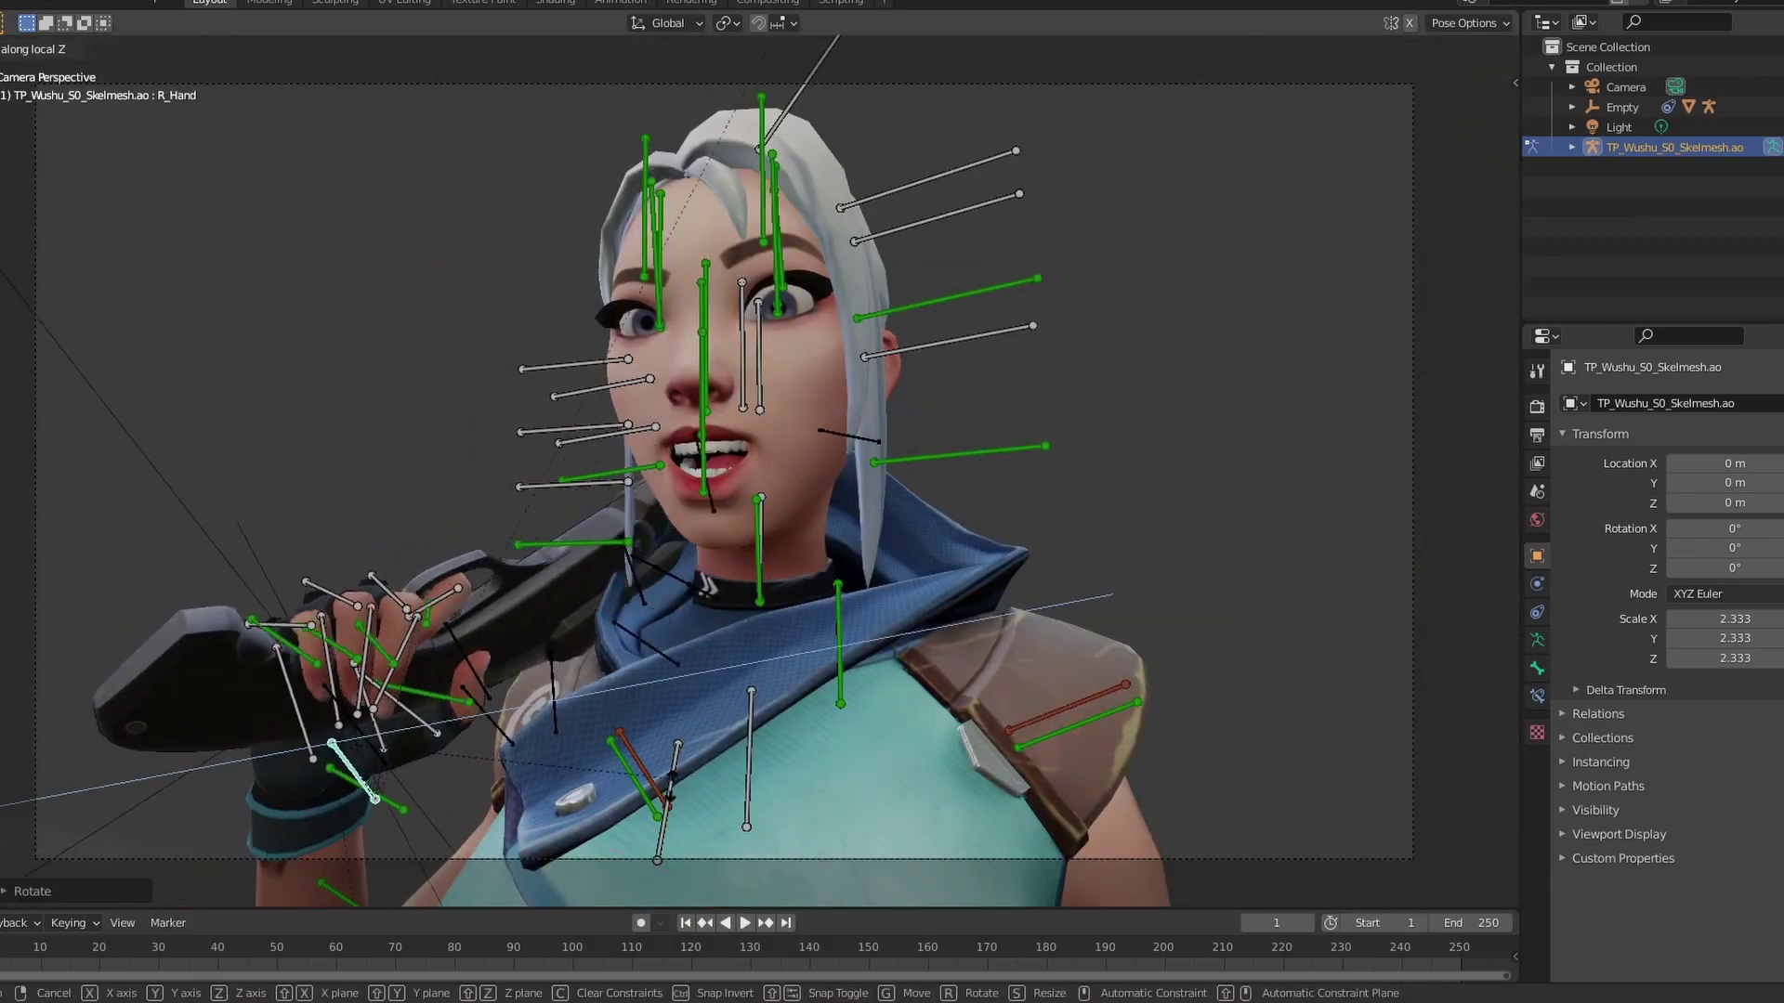
left_click(1003, 585)
Rotate the bone at the right shoulder freely, and turn the R_Elbow bone about its local Y axis
left_click(651, 754)
key("r")
key("r")
left_click(595, 762)
left_click(334, 781)
left_click(420, 862)
key("r")
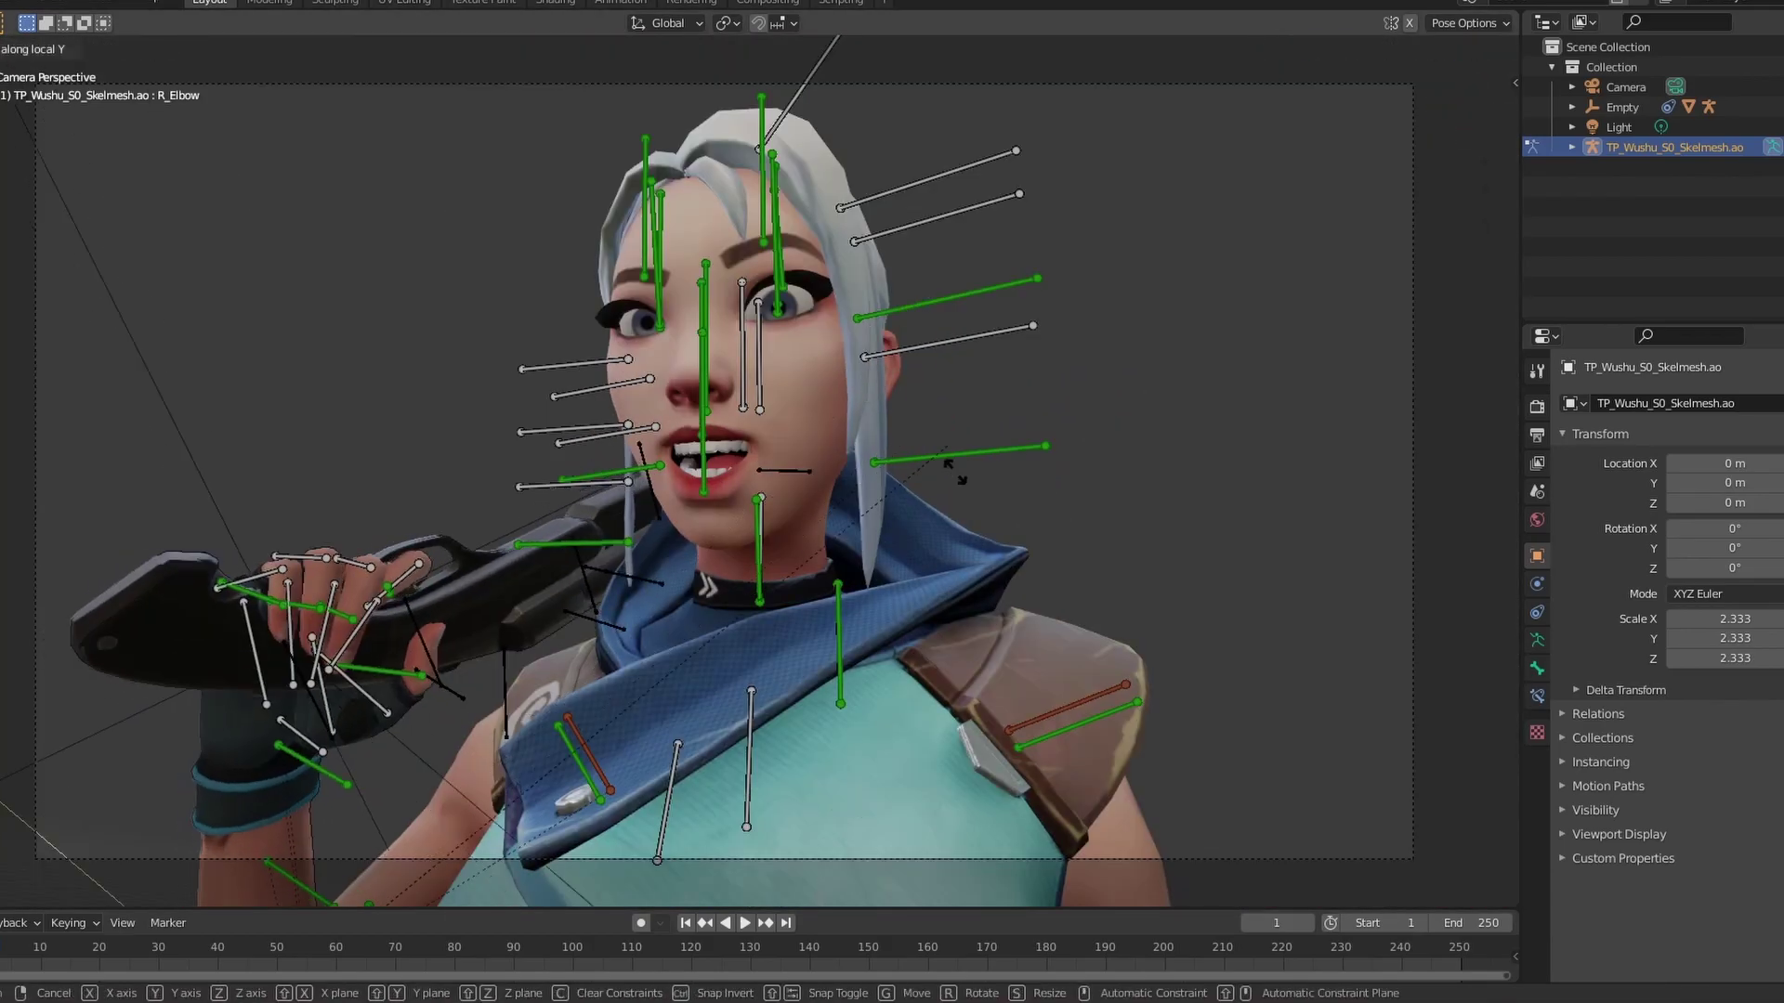
left_click(956, 472)
Return the armature to Object Mode and display the camera view with Rendered shading
key("ctrl+Tab")
left_click(477, 388)
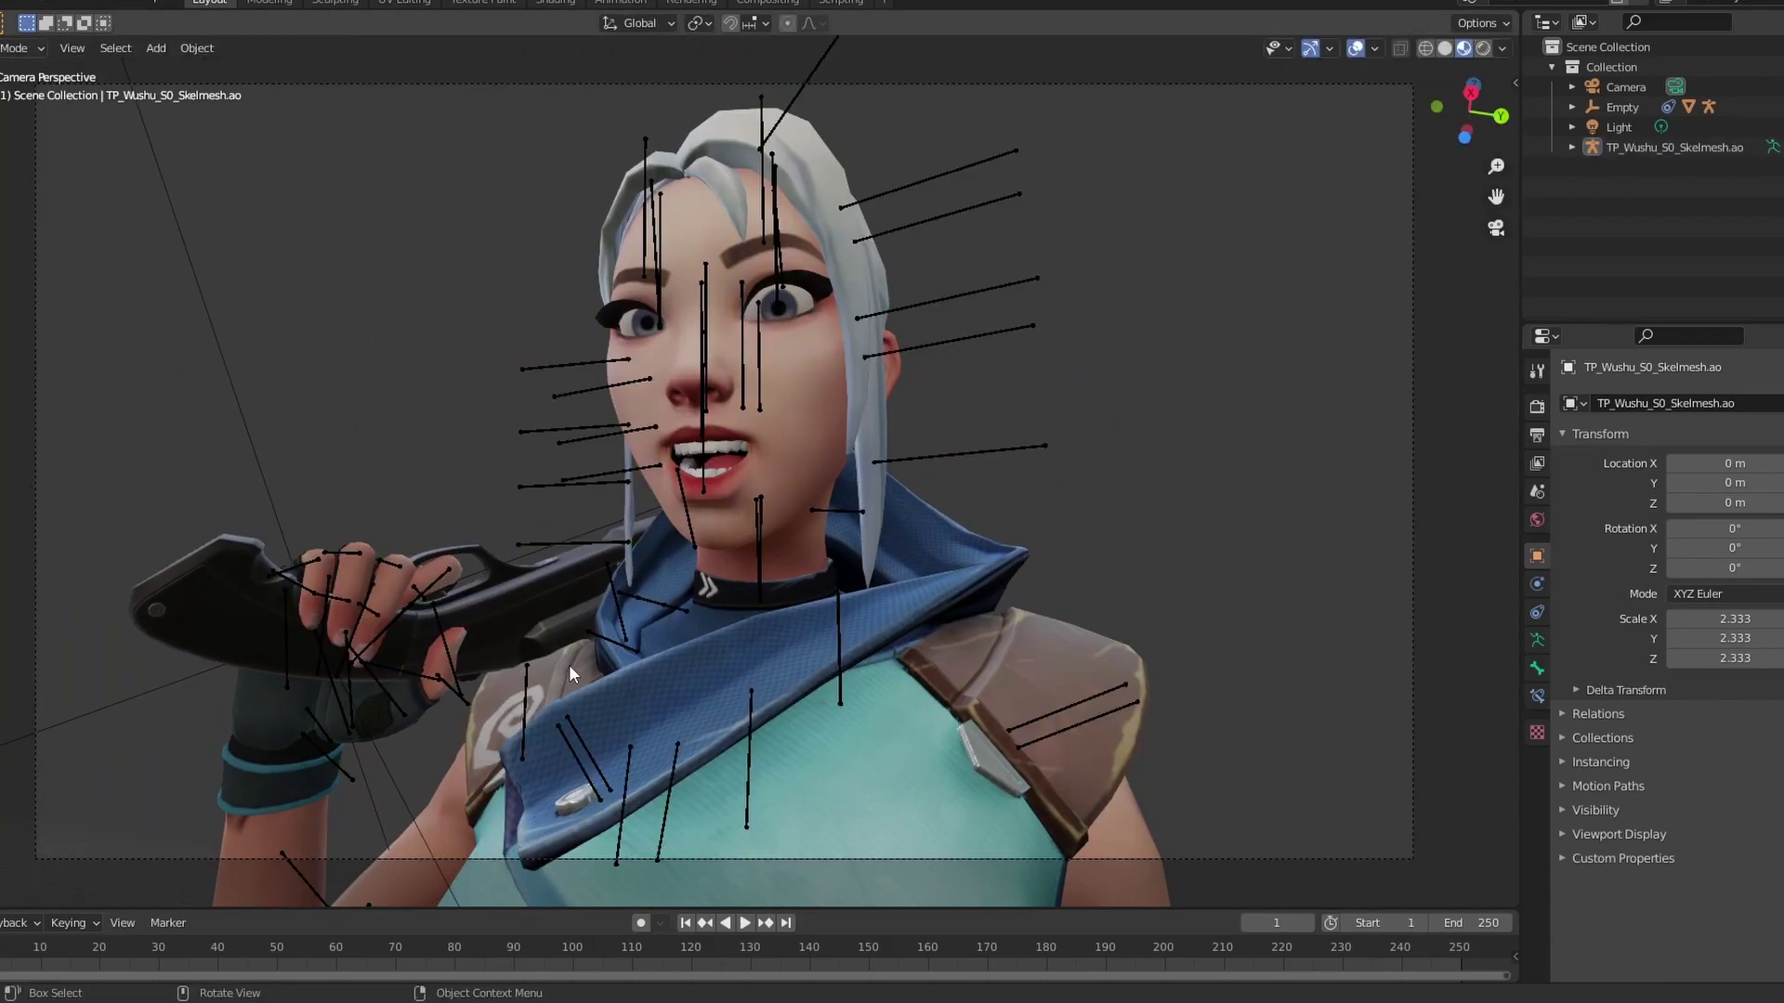
key("z")
left_click(567, 515)
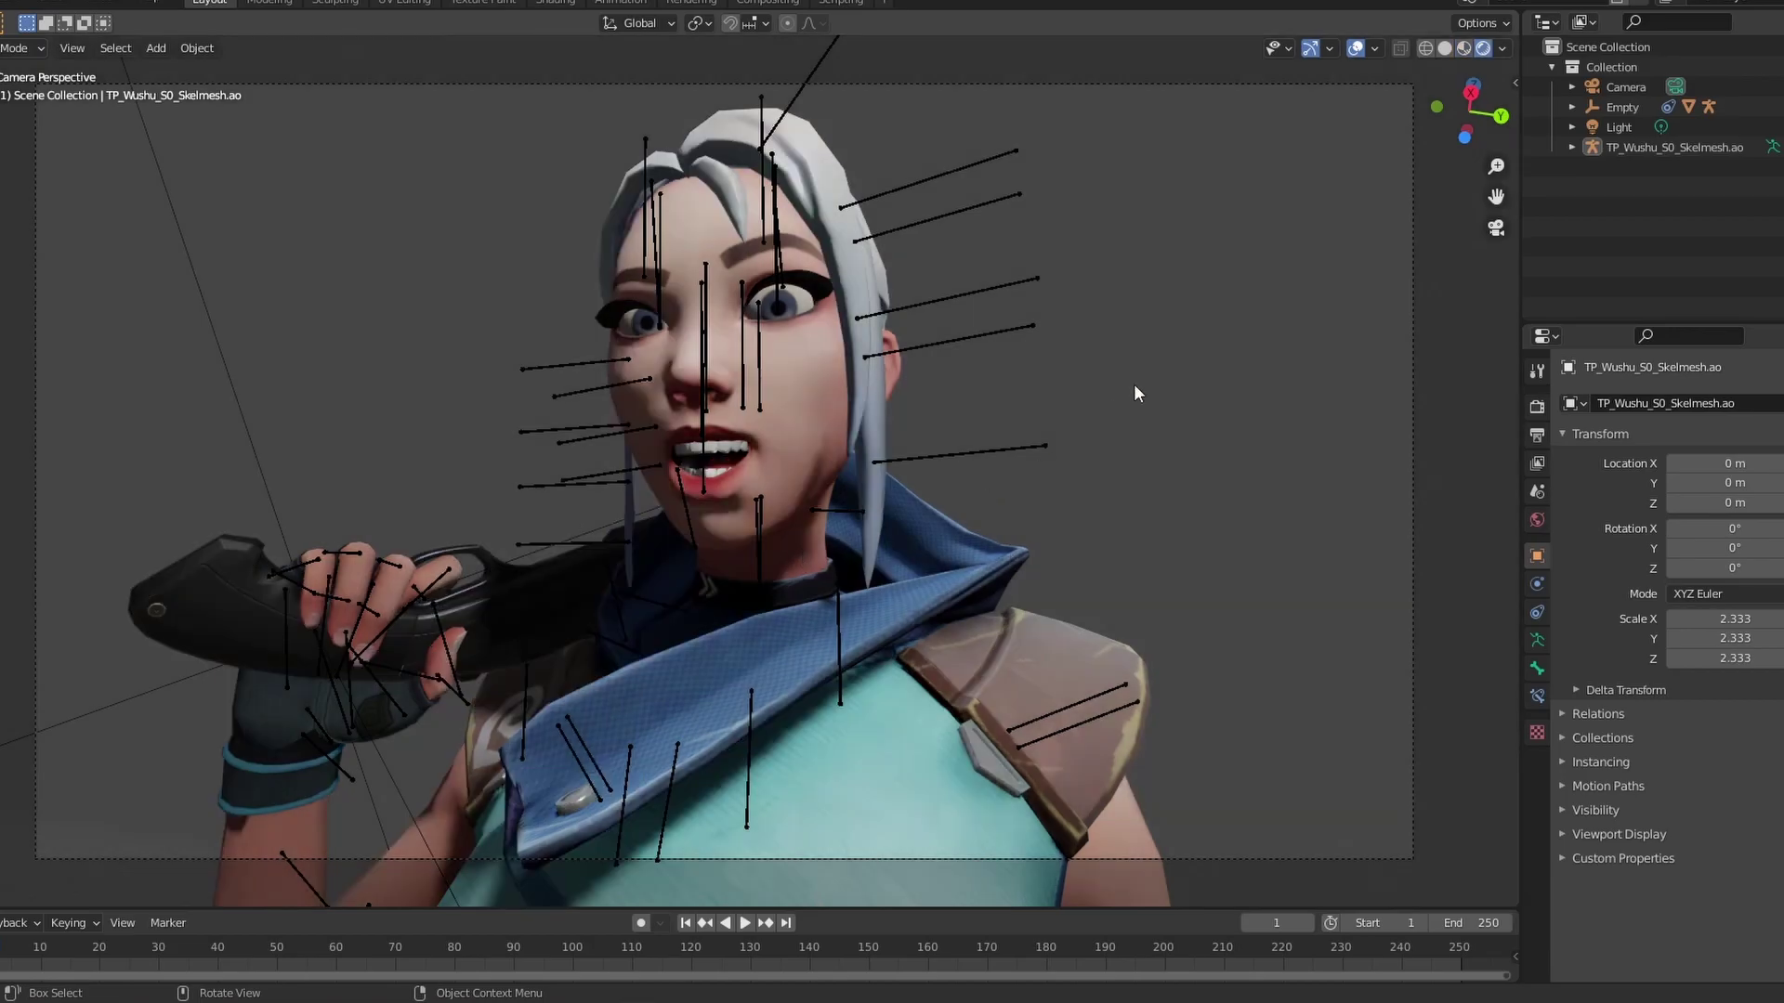
Add a point light to the scene and set its power to 500 W
key("shift+a")
mouse_move(1208, 422)
left_click(1371, 414)
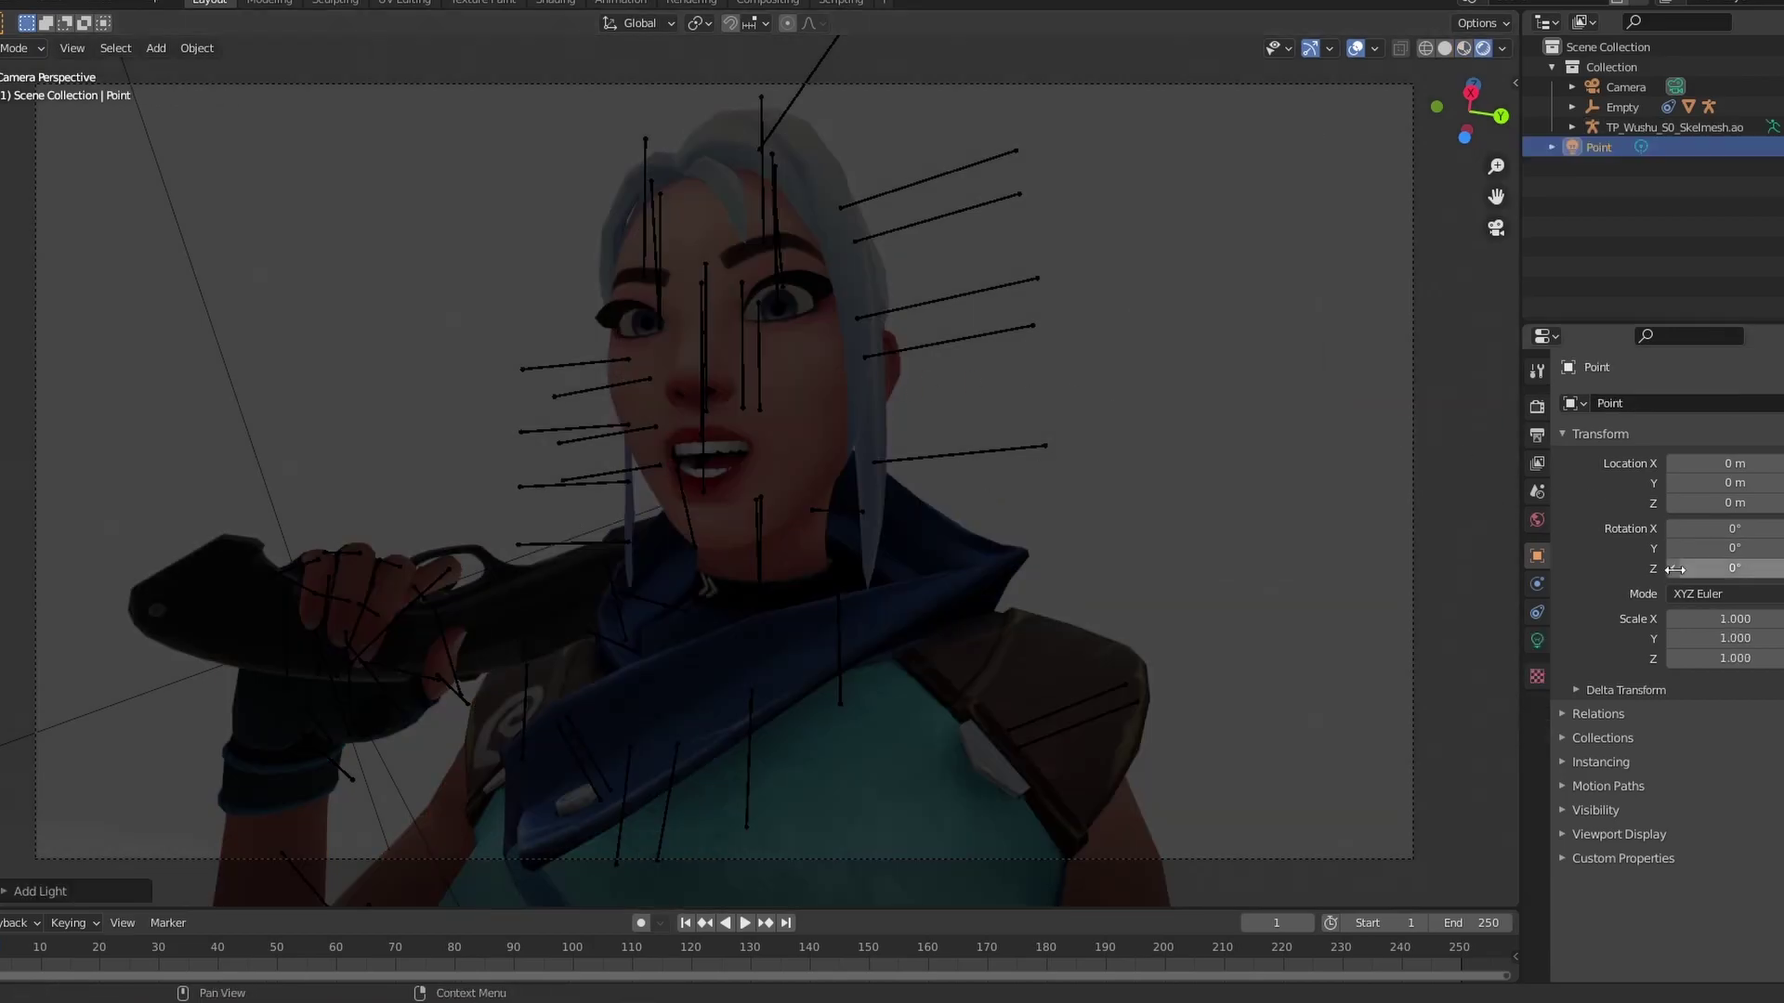
left_click(1536, 641)
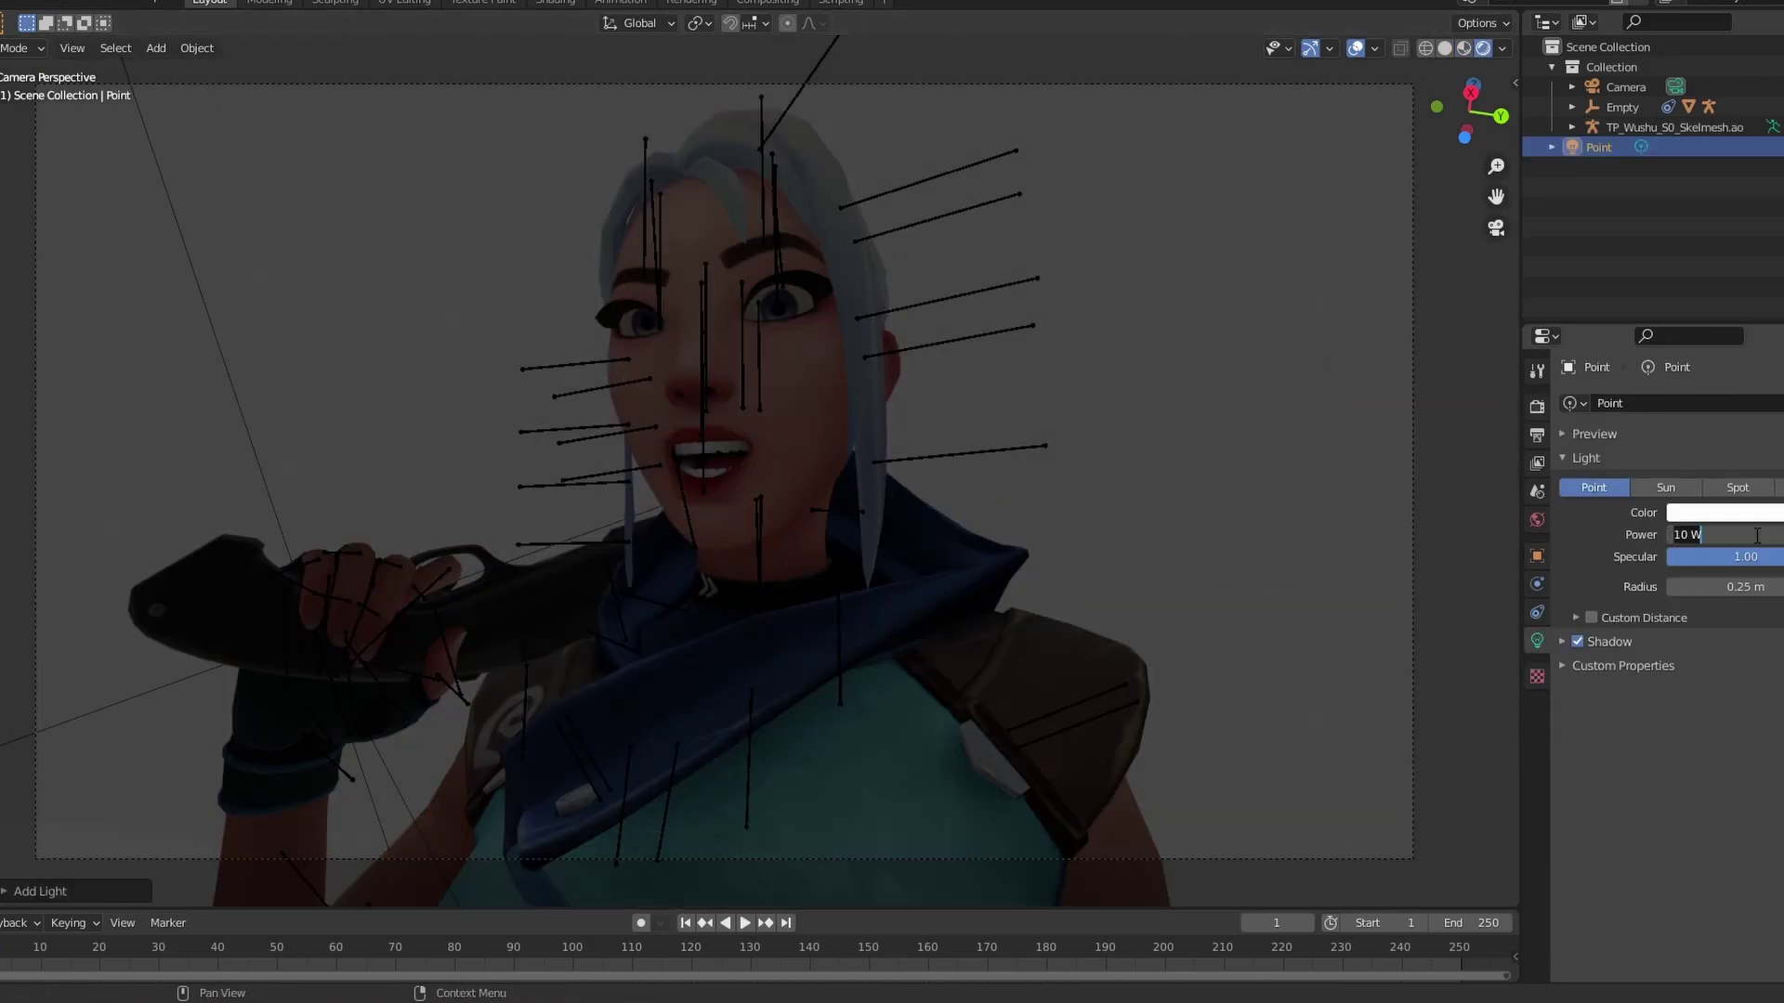
key("Return")
key("KP_0")
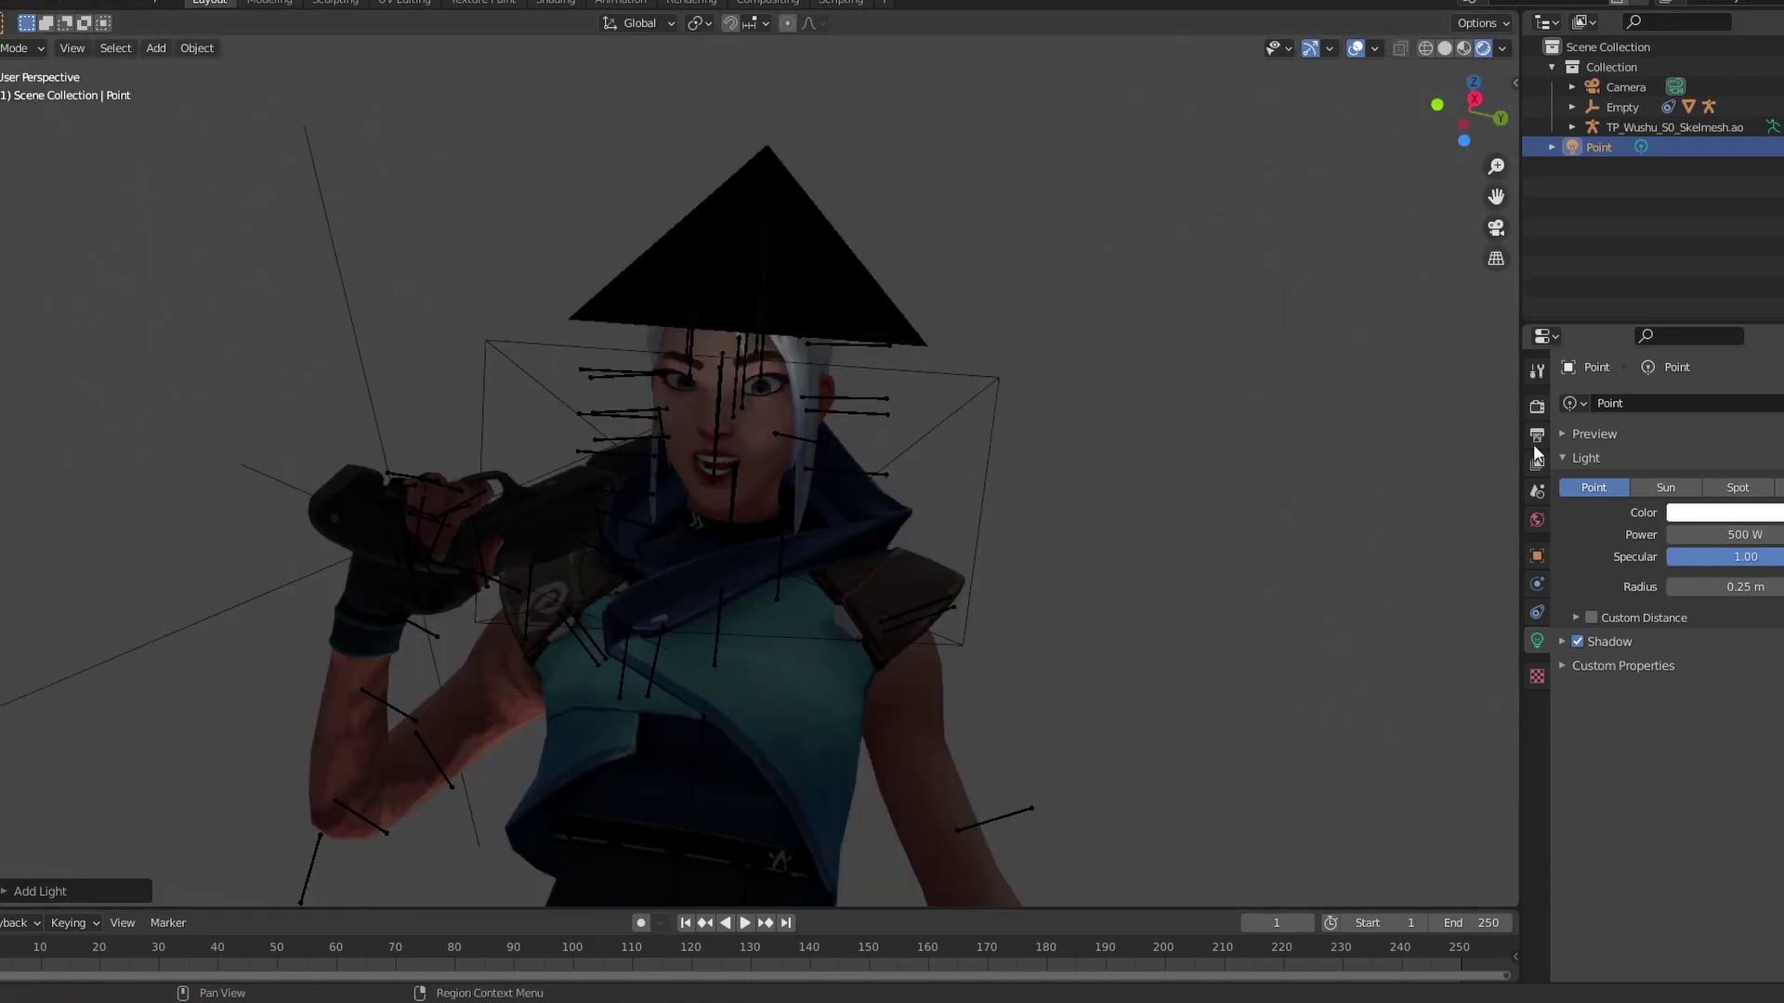
Set the render engine to Cycles and the render device to GPU Compute
left_click(1536, 406)
left_click(1700, 404)
left_click(1698, 471)
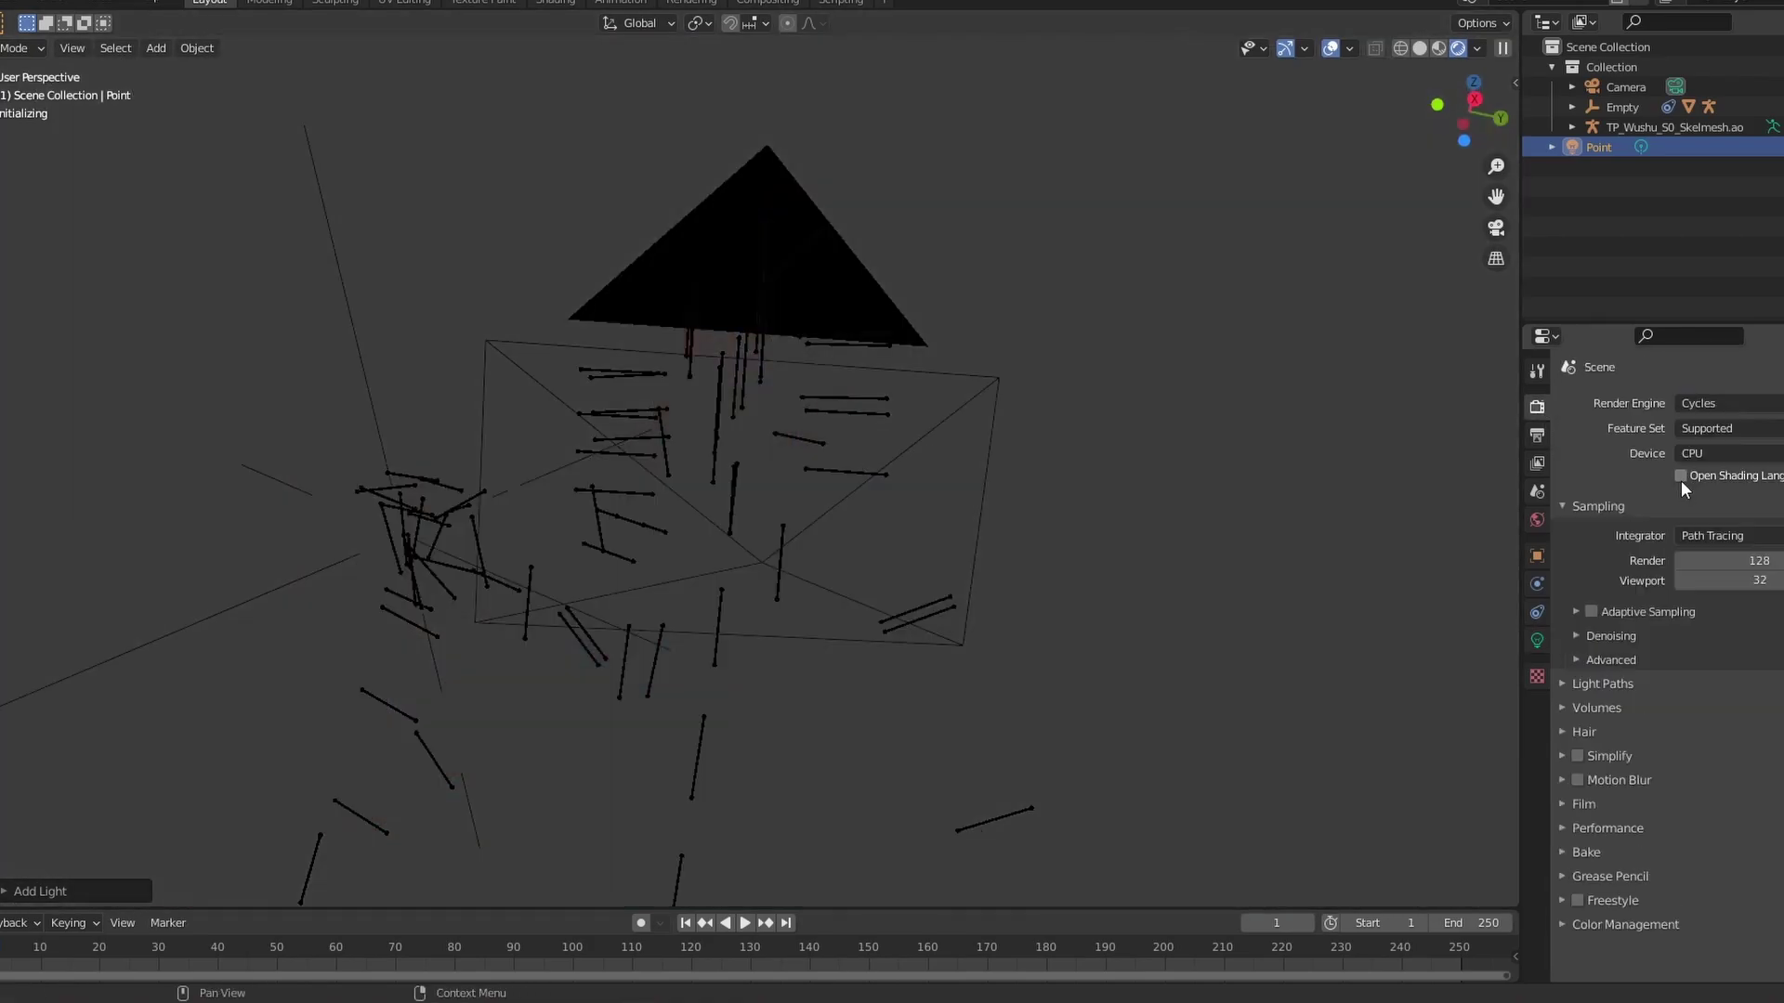
left_click(1703, 453)
left_click(1695, 497)
Enable a transparent film background and set the color management look to Medium High Contrast
middle_click_drag(1284, 540, 1233, 543)
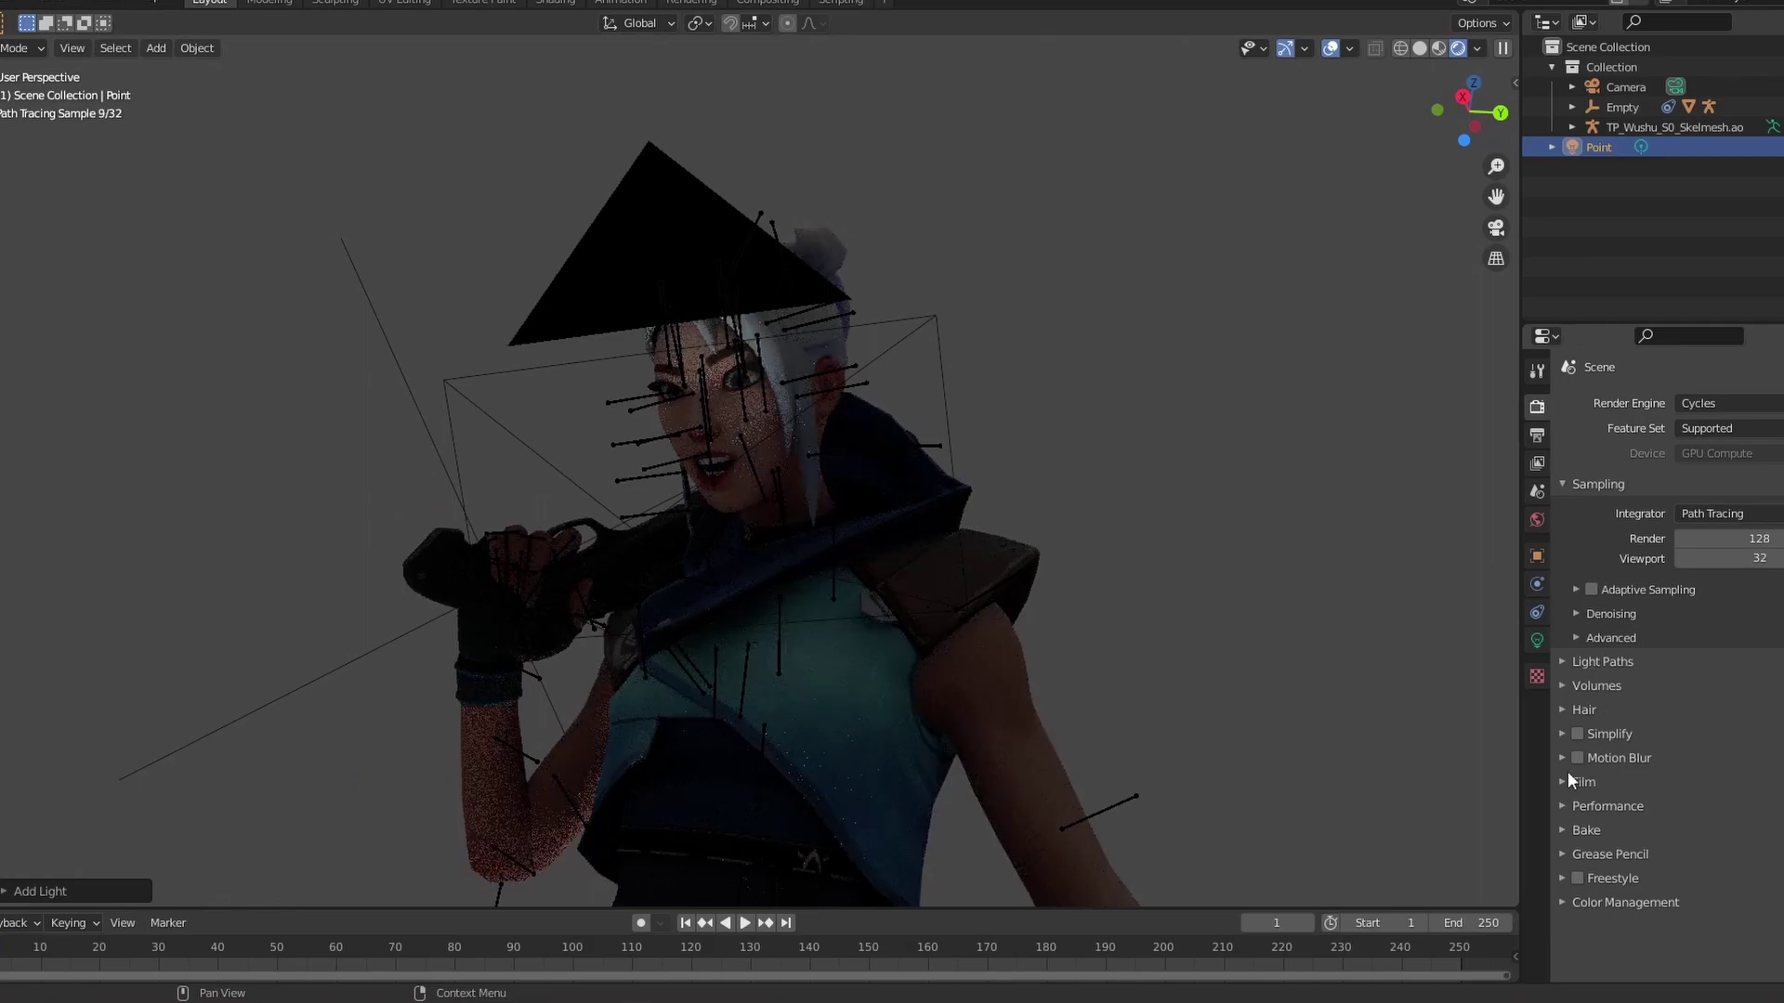
left_click(1563, 782)
scroll(1579, 773, "down", 3)
left_click(1591, 804)
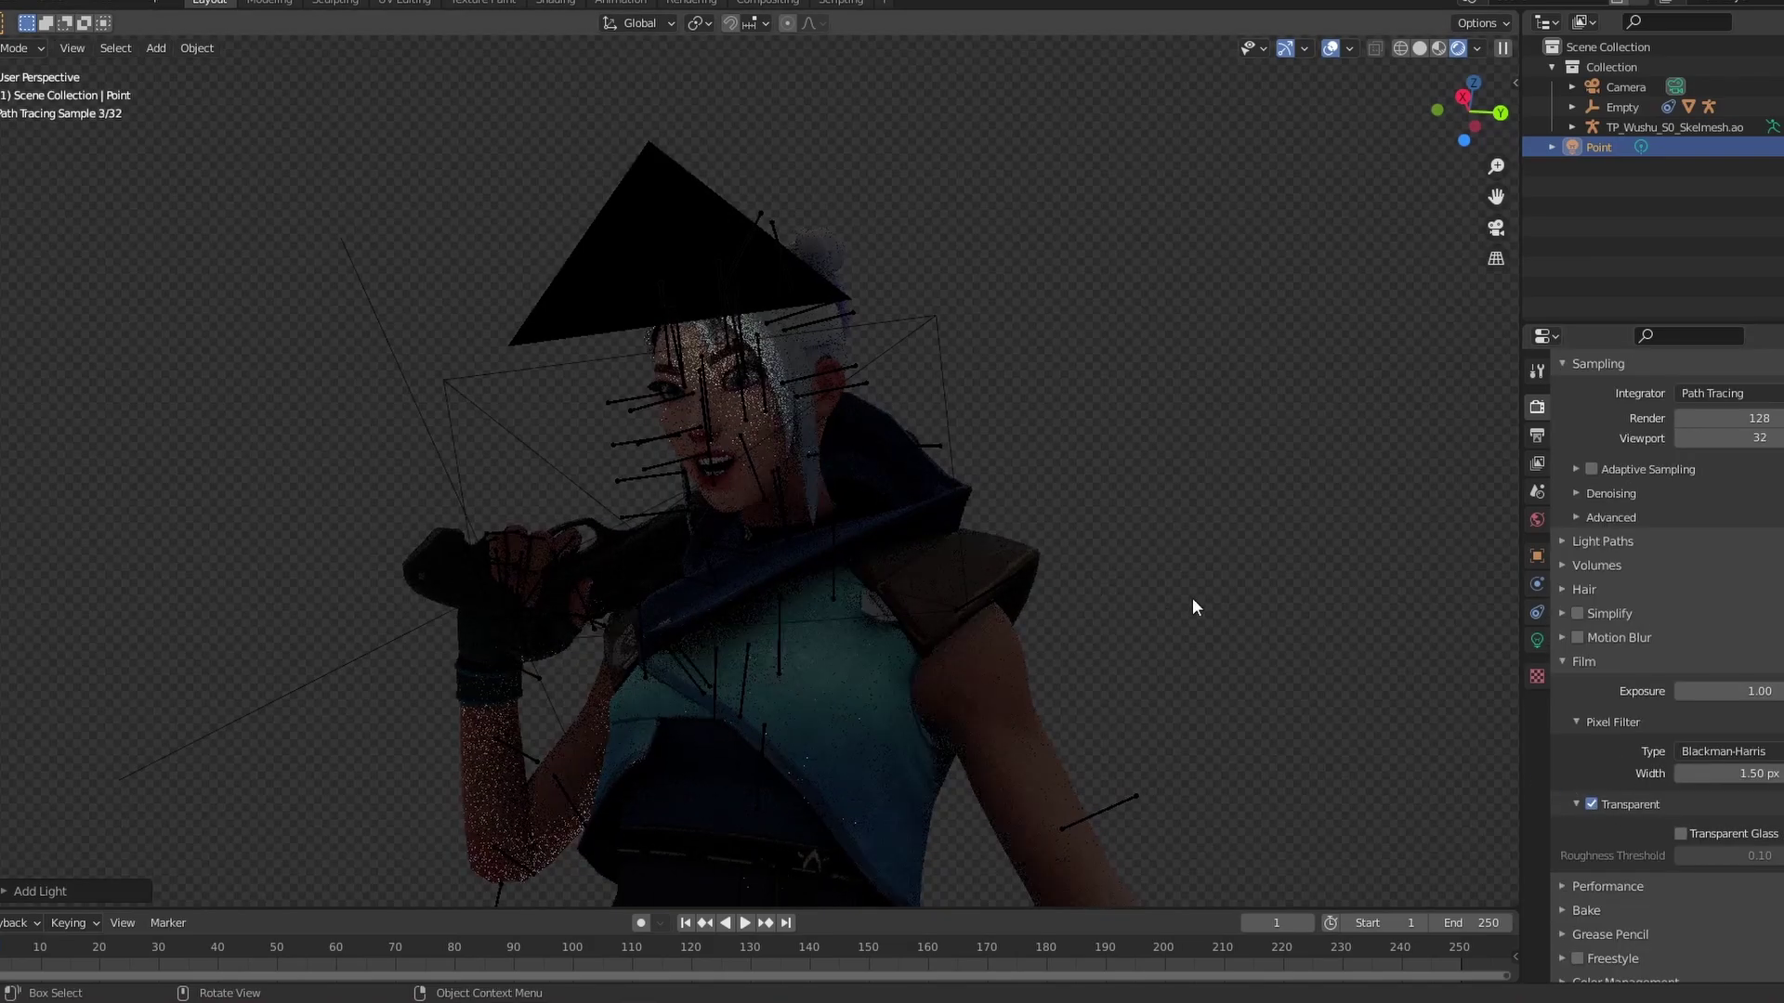
left_click(1584, 662)
left_click(1622, 785)
left_click(1710, 866)
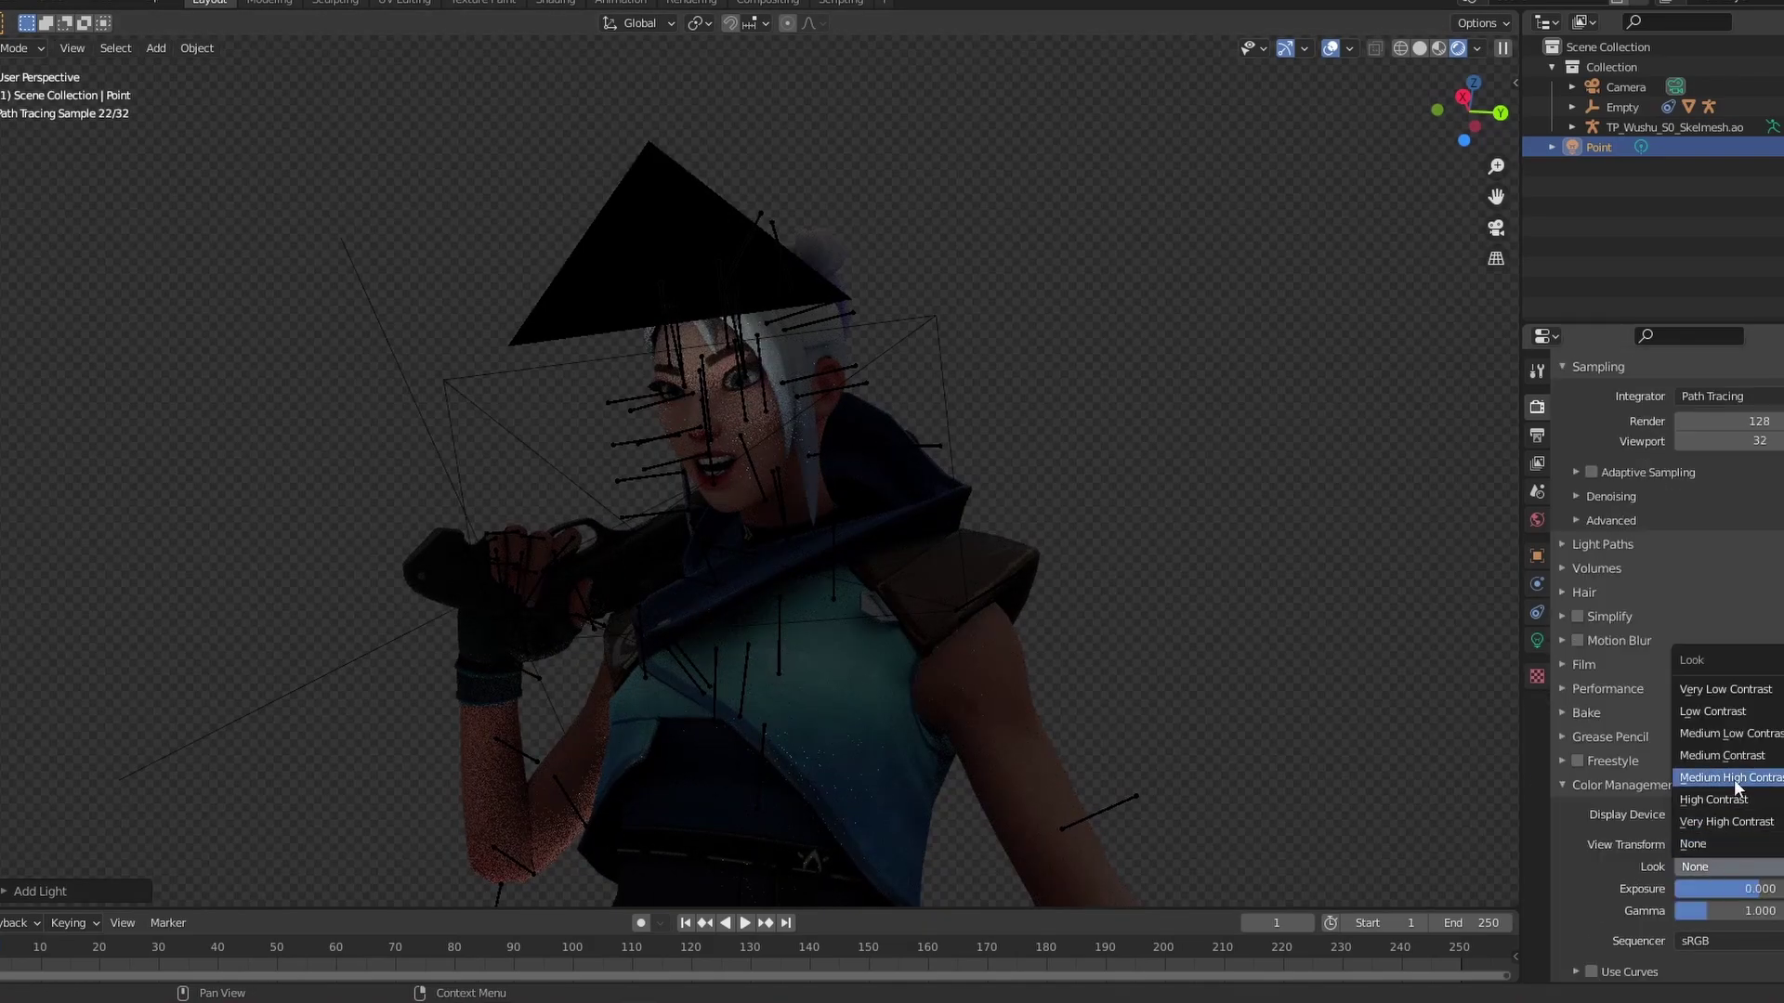
left_click(1723, 778)
Move the point light along global X from the character's feet to the ground in front of her
mouse_move(968, 664)
middle_mouse_down()
mouse_move(1062, 687)
mouse_move(1169, 385)
middle_mouse_up()
scroll(1170, 394, "down", 6)
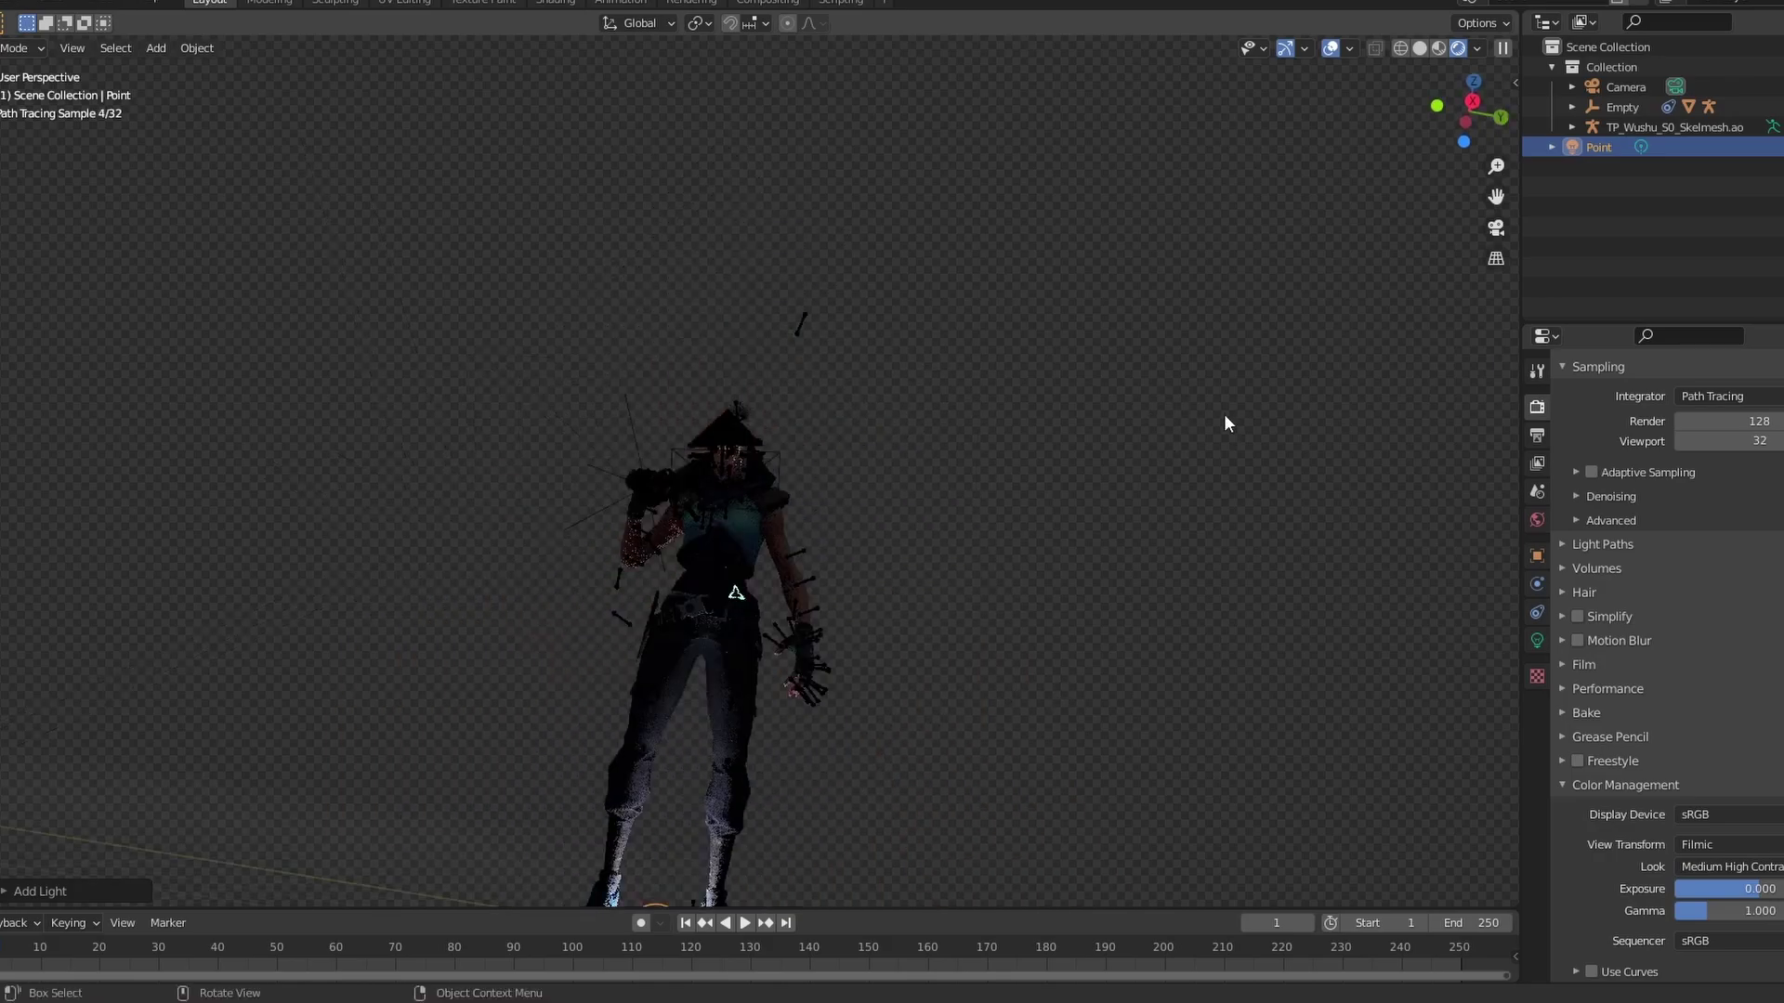
key("g")
key("x")
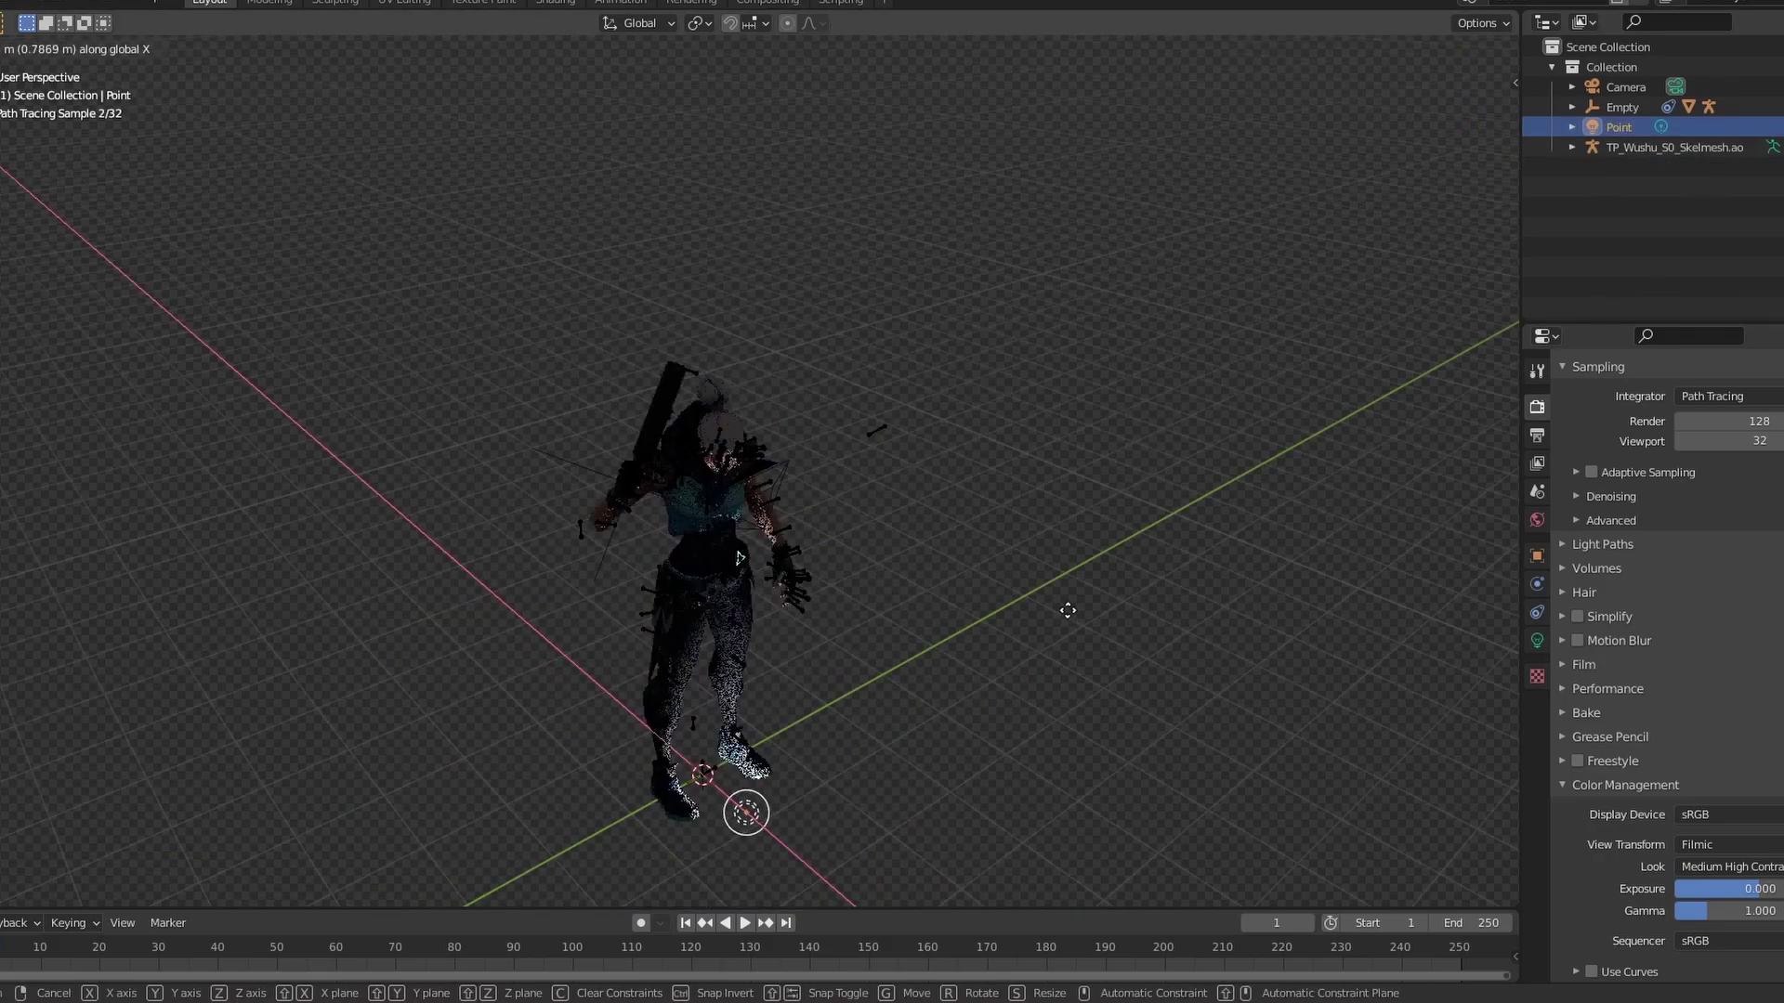
left_click(1067, 610)
middle_click_drag(1067, 610, 1129, 617)
key("g")
key("x")
left_click(1156, 619)
Raise the point light along global Z to the character's upper body and shift it again along global X
key("g")
key("z")
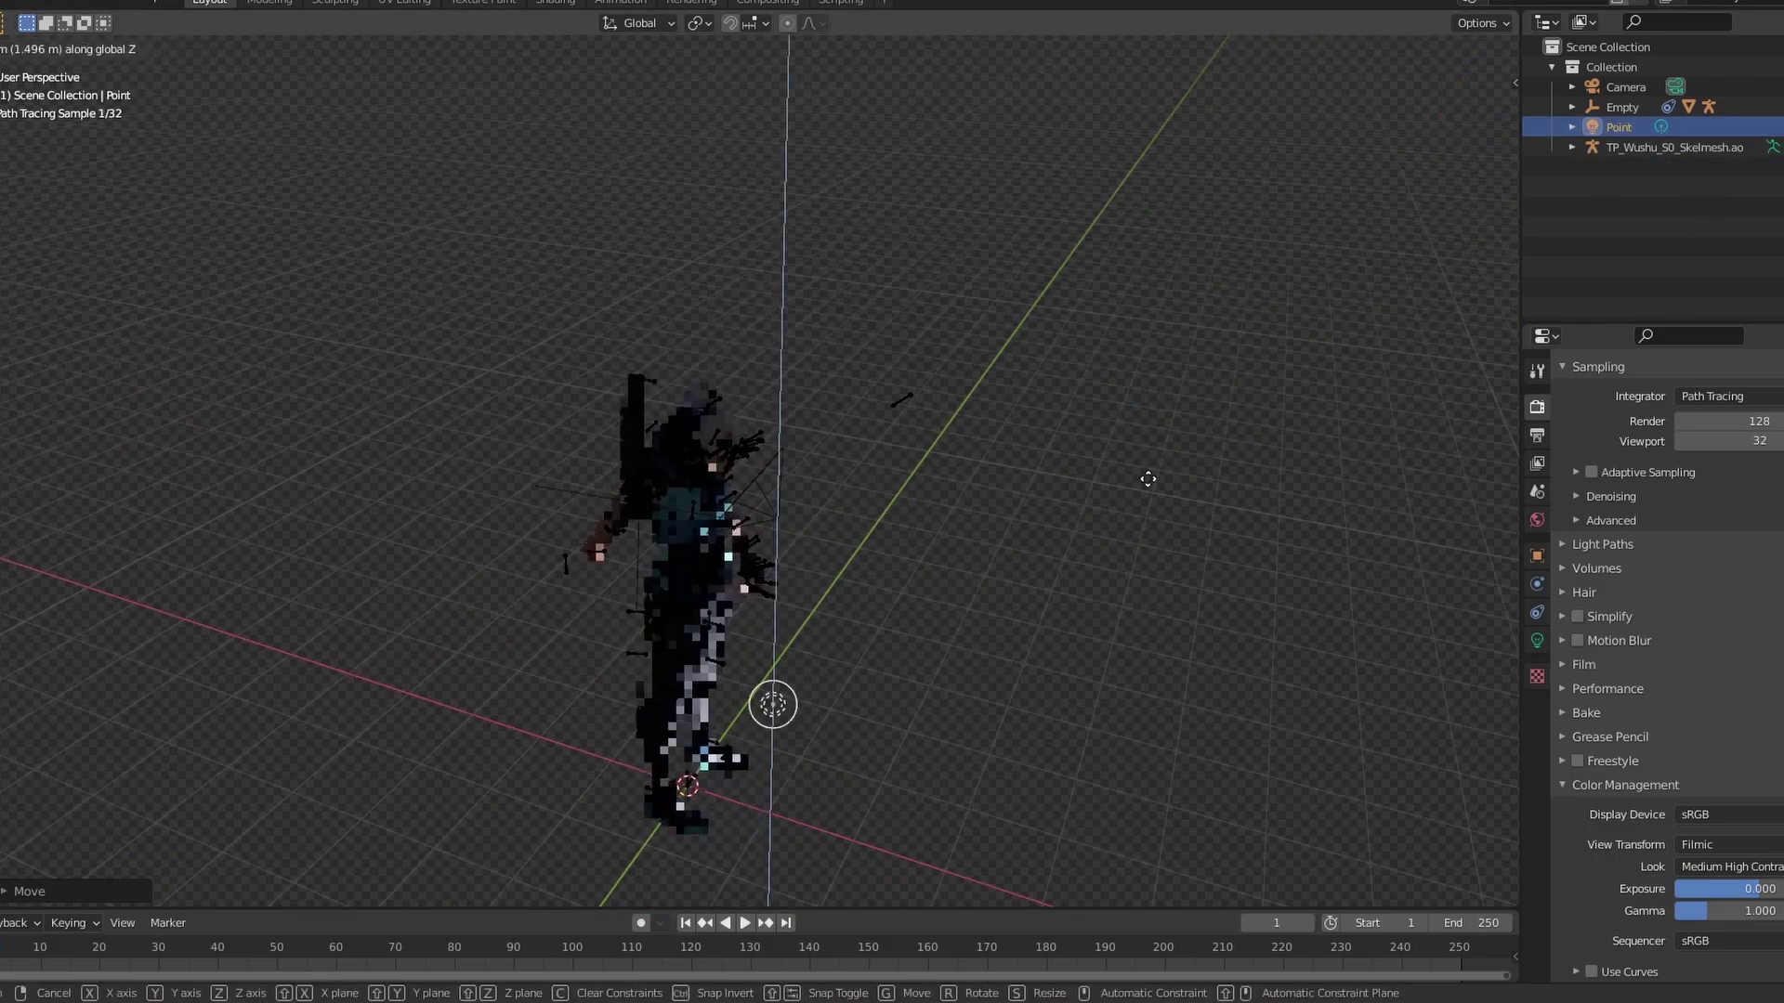
left_click(1154, 334)
key("g")
key("x")
left_click(1203, 347)
Split the viewport vertically and show the camera view with Rendered shading in the new area
right_click(1518, 429)
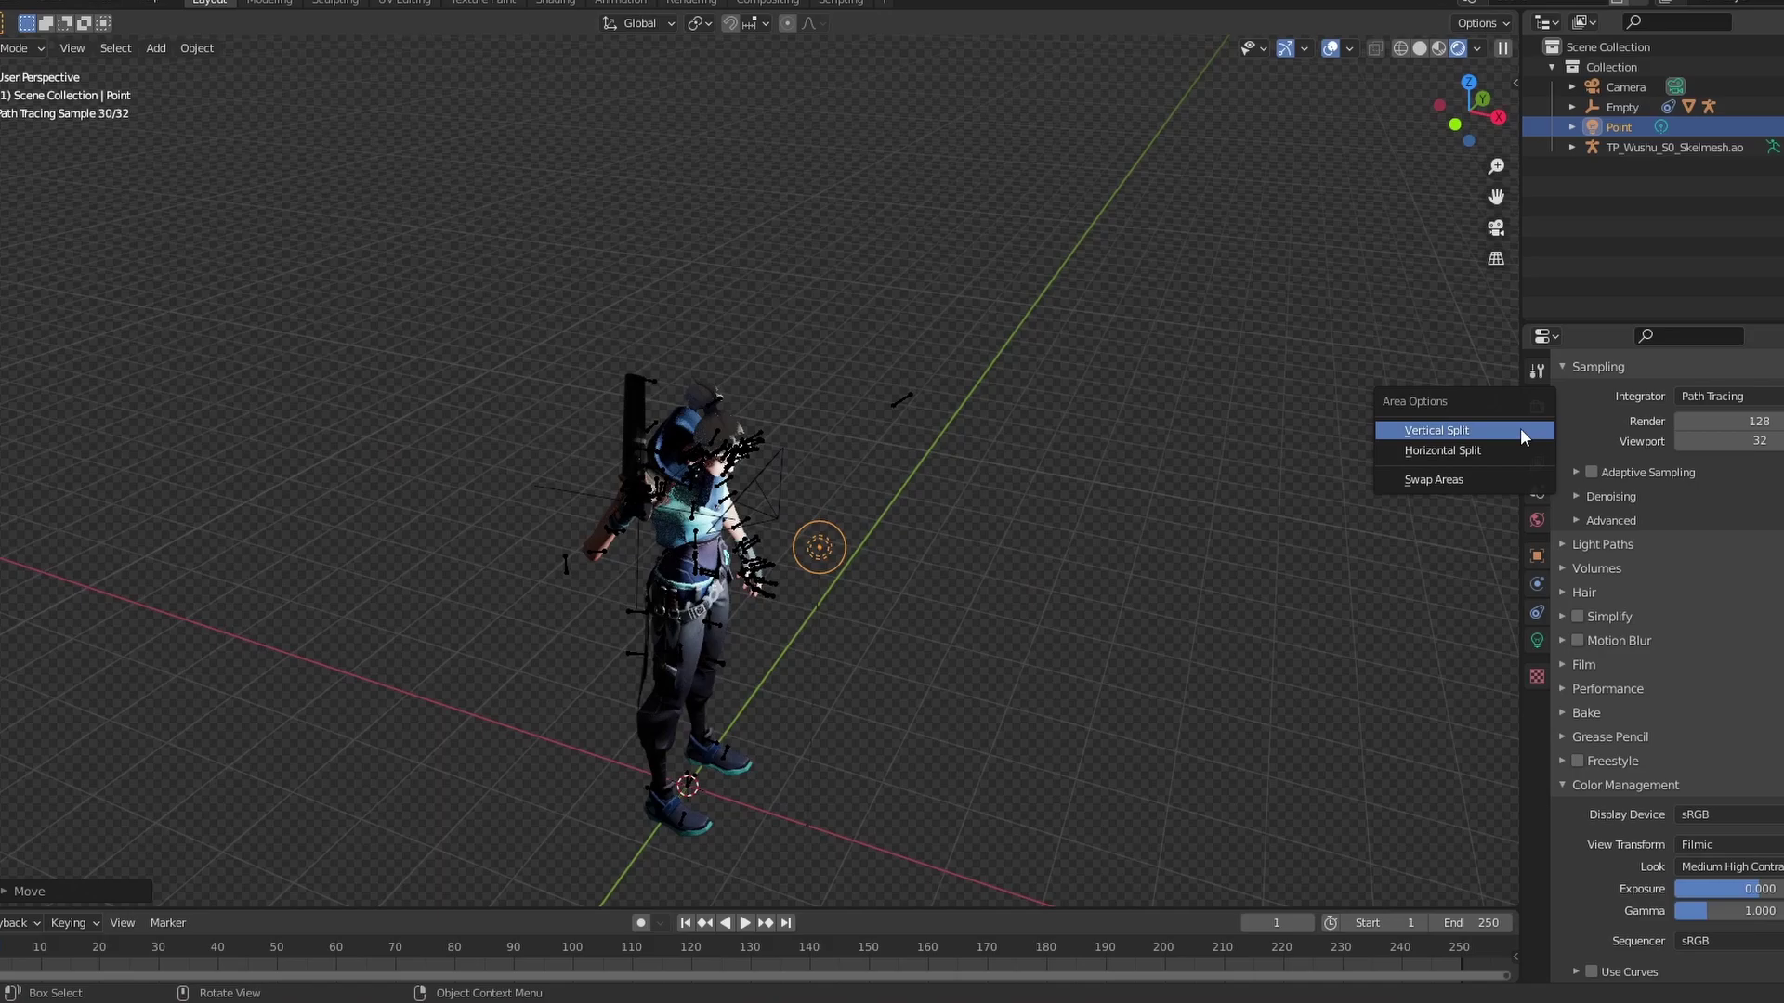
left_click(1506, 440)
left_click(1011, 422)
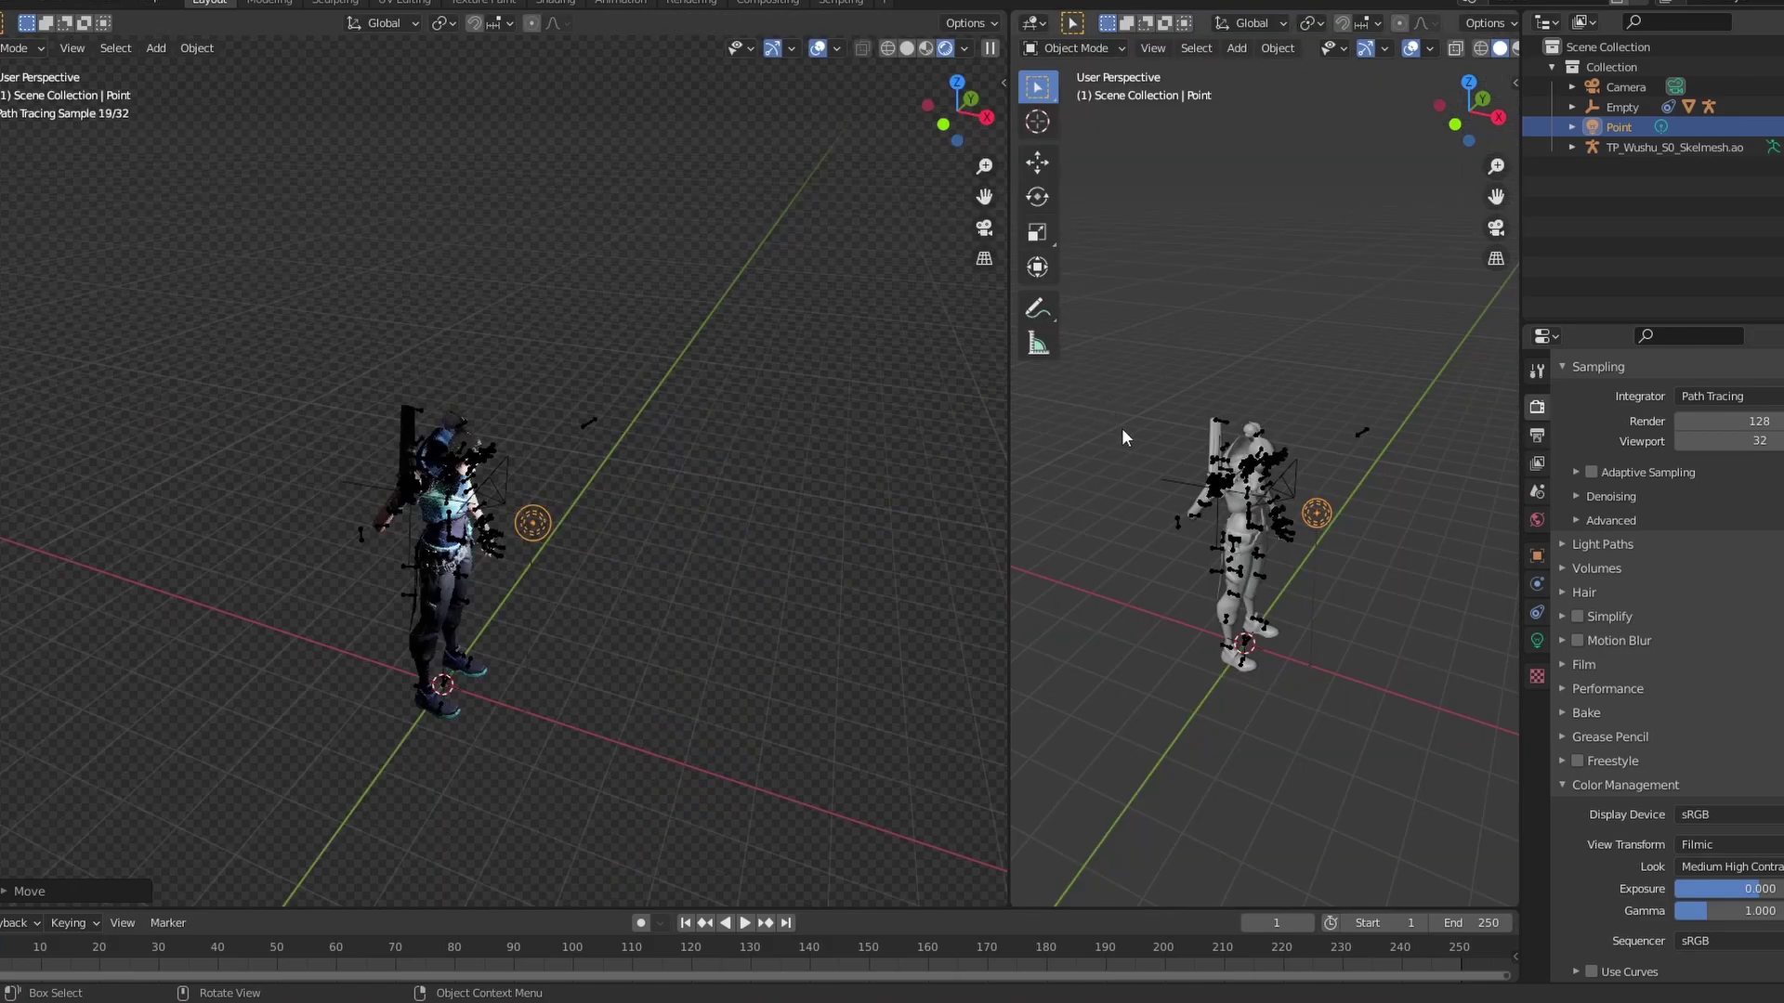
middle_click_drag(1122, 429, 1115, 433)
key("KP_0")
key("z")
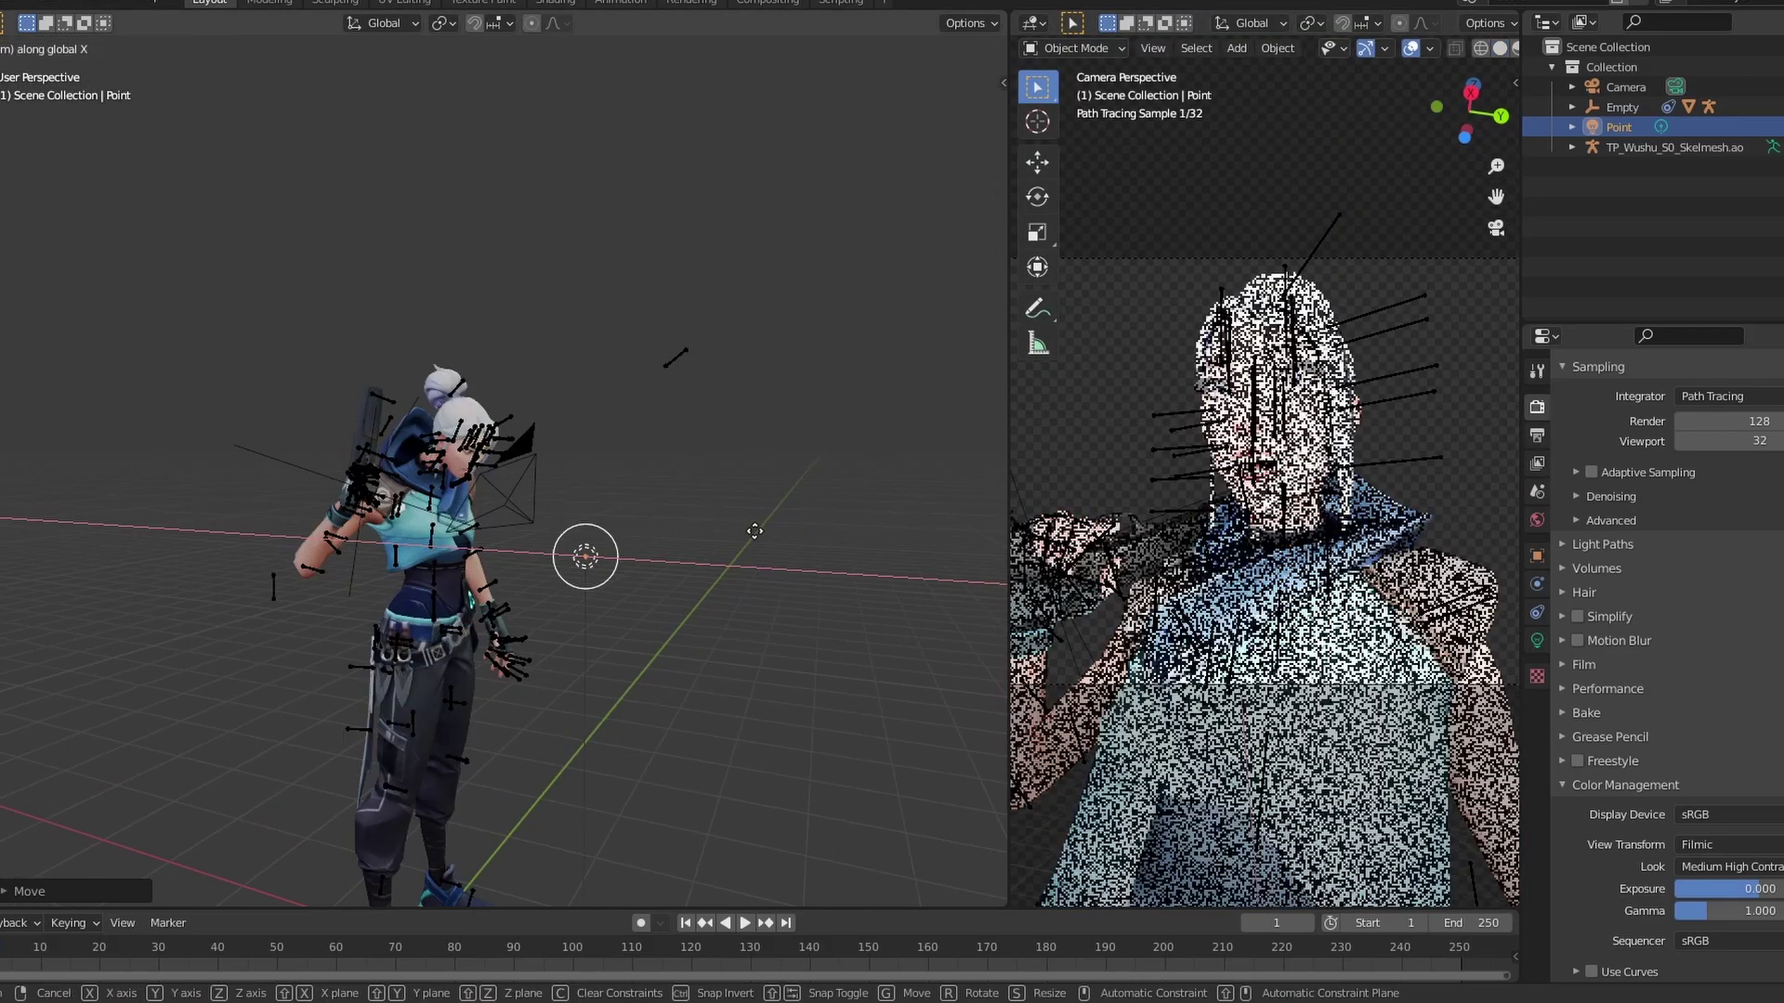
Reposition the point light along global X, Z and Y to above the gun-holding hand, and maximize the camera viewport
left_click(754, 530)
middle_click_drag(754, 531, 656, 628)
key("g")
key("z")
left_click(650, 233)
key("g")
key("y")
left_click(650, 446)
middle_click_drag(651, 446, 602, 495)
key("ctrl+space")
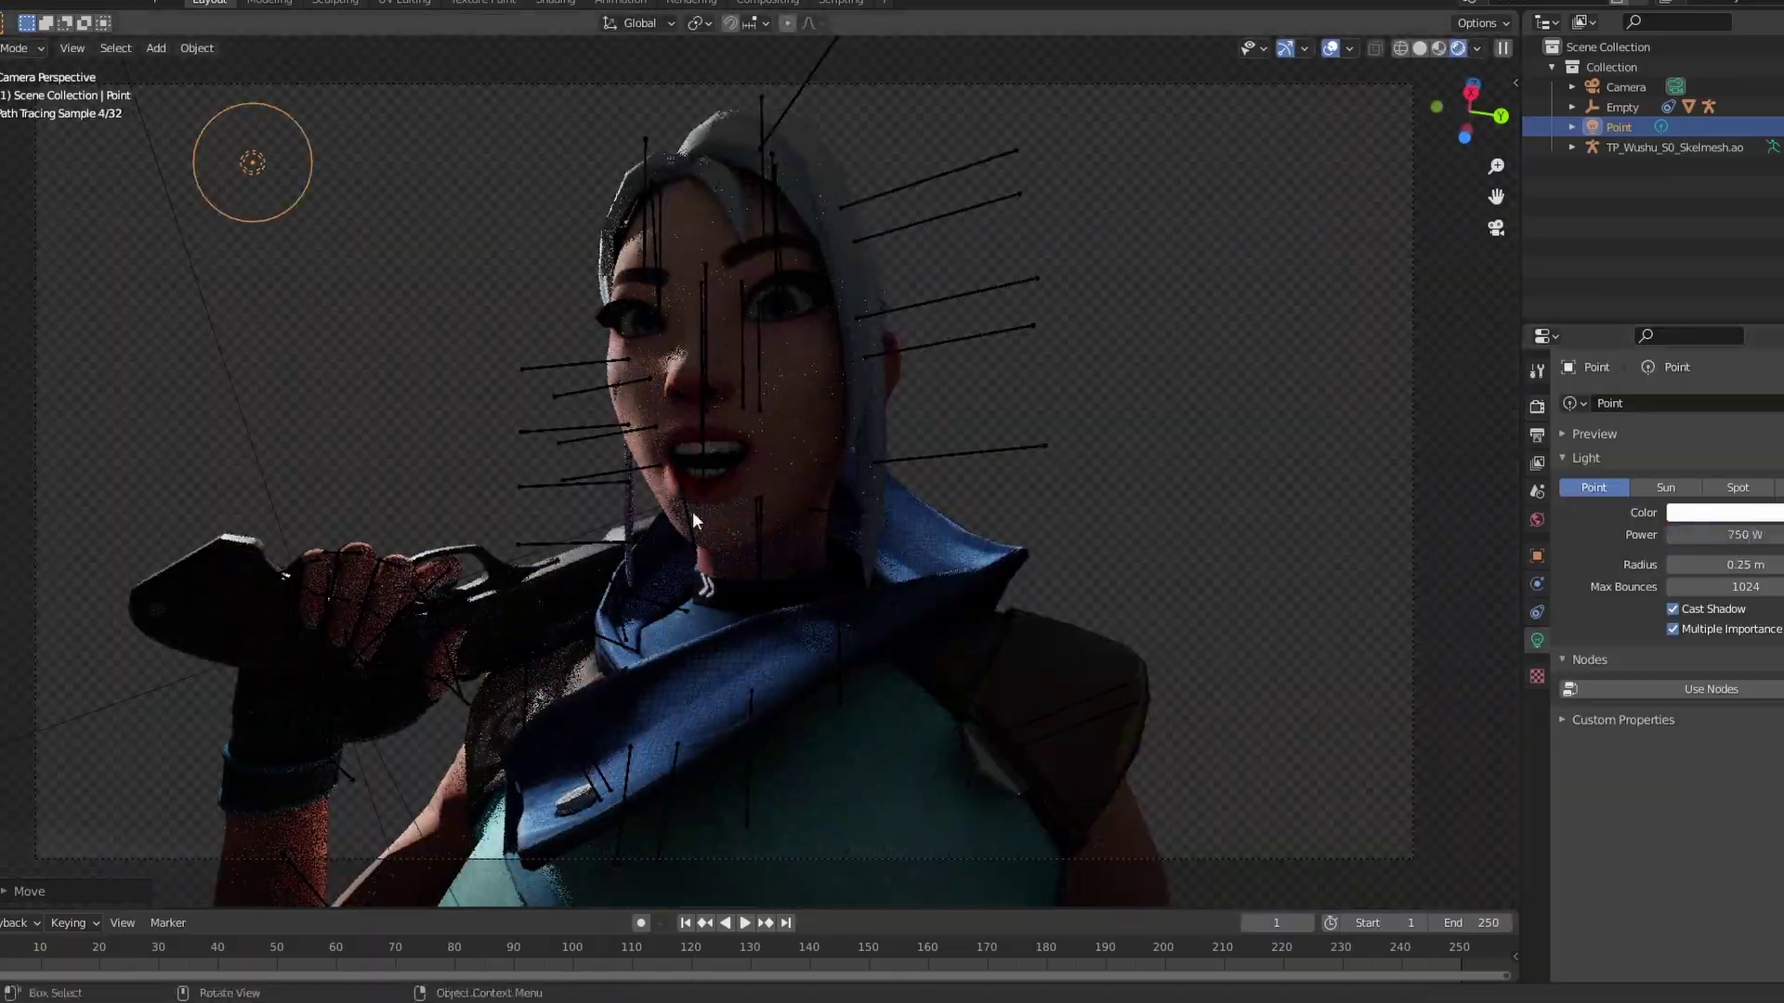
Duplicate the point light and place the copy on the opposite side of the character's head
key("shift+d")
left_click(1115, 390)
middle_click_drag(1115, 390, 1048, 399)
key("KP_1")
key("g")
left_click(1163, 455)
key("KP_0")
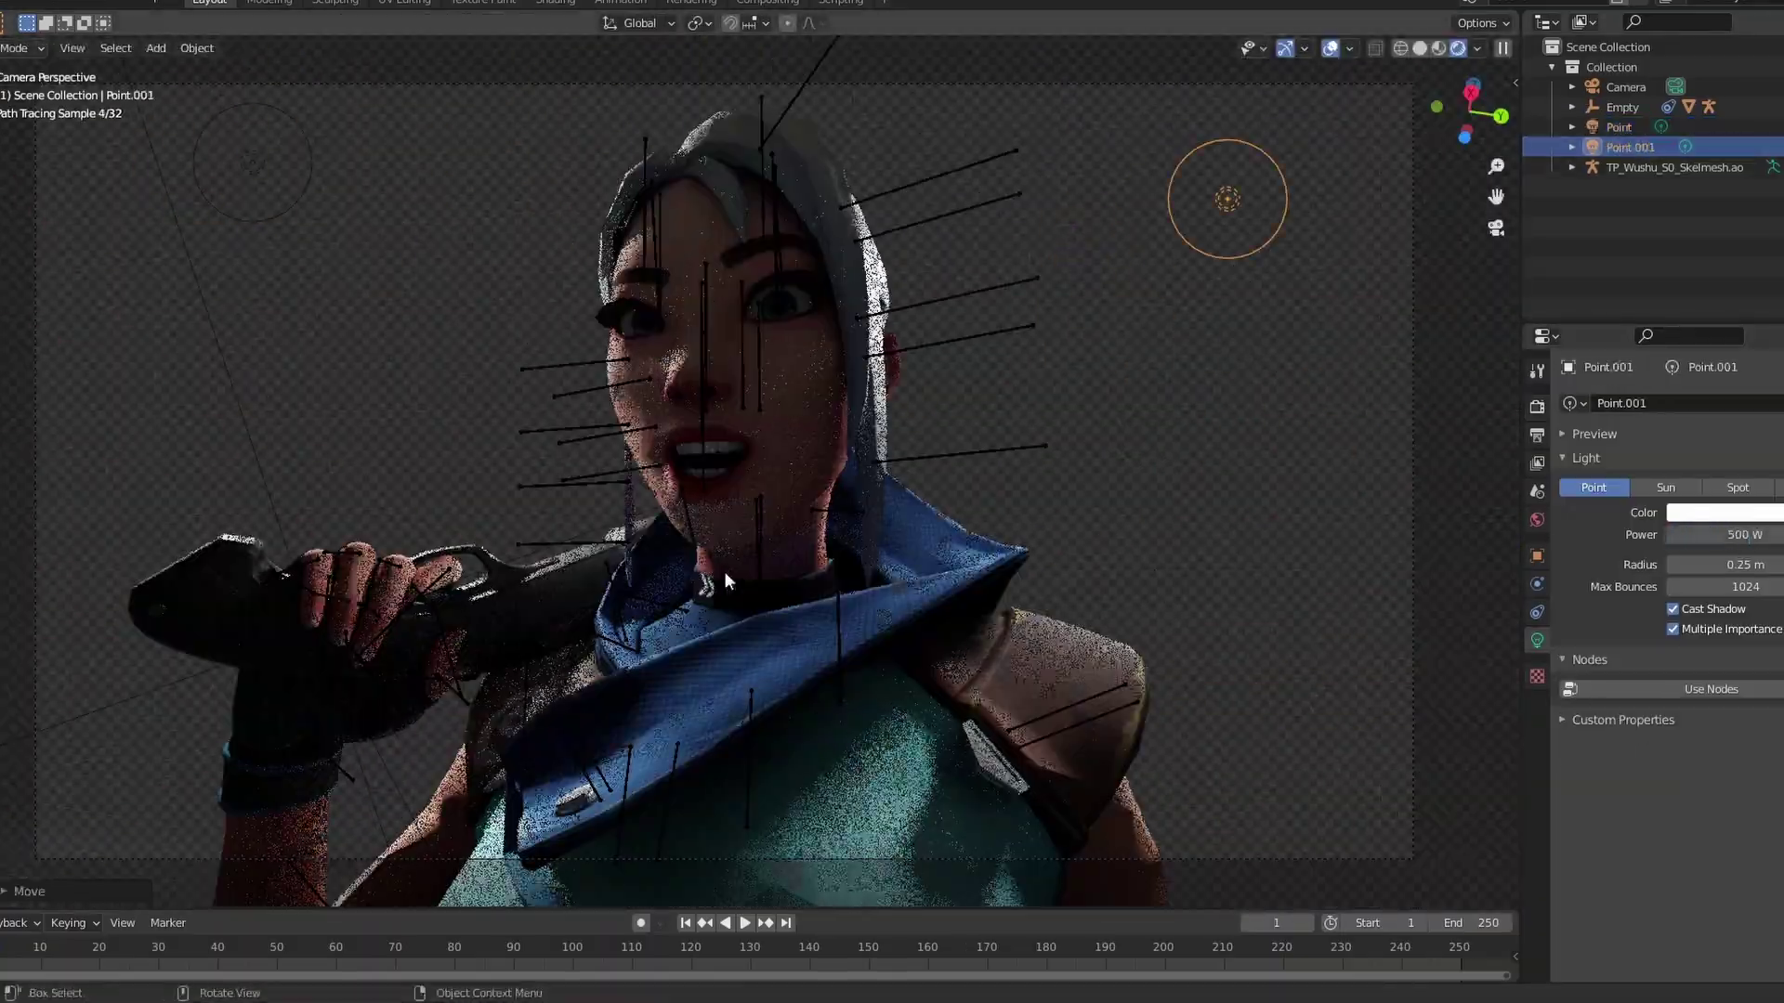
Duplicate the second point light and shift the new copy along global X as a third light
middle_click_drag(725, 581, 966, 530)
key("shift+d")
key("x")
left_click(995, 521)
scroll(836, 586, "down", 4)
key("g")
key("x")
left_click(669, 649)
middle_click_drag(668, 650, 1210, 709)
key("g")
key("x")
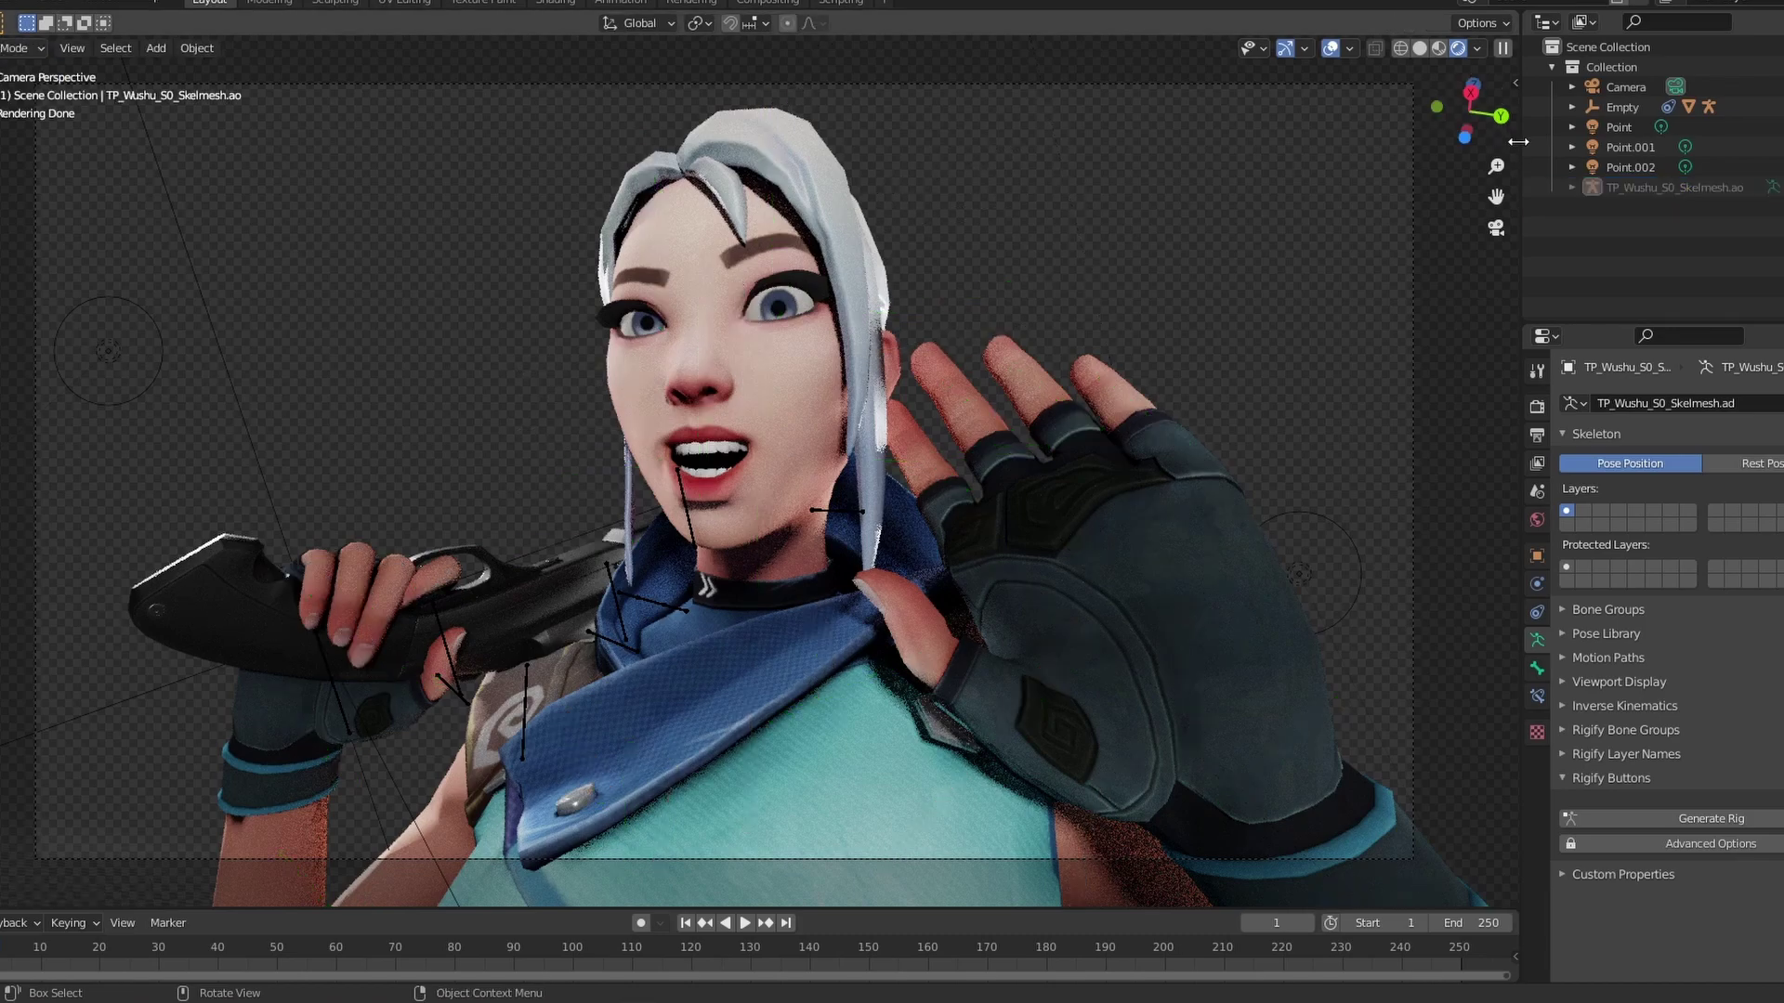
Change the first point light's color from the default to a light blue
left_click(1607, 127)
left_click(1749, 511)
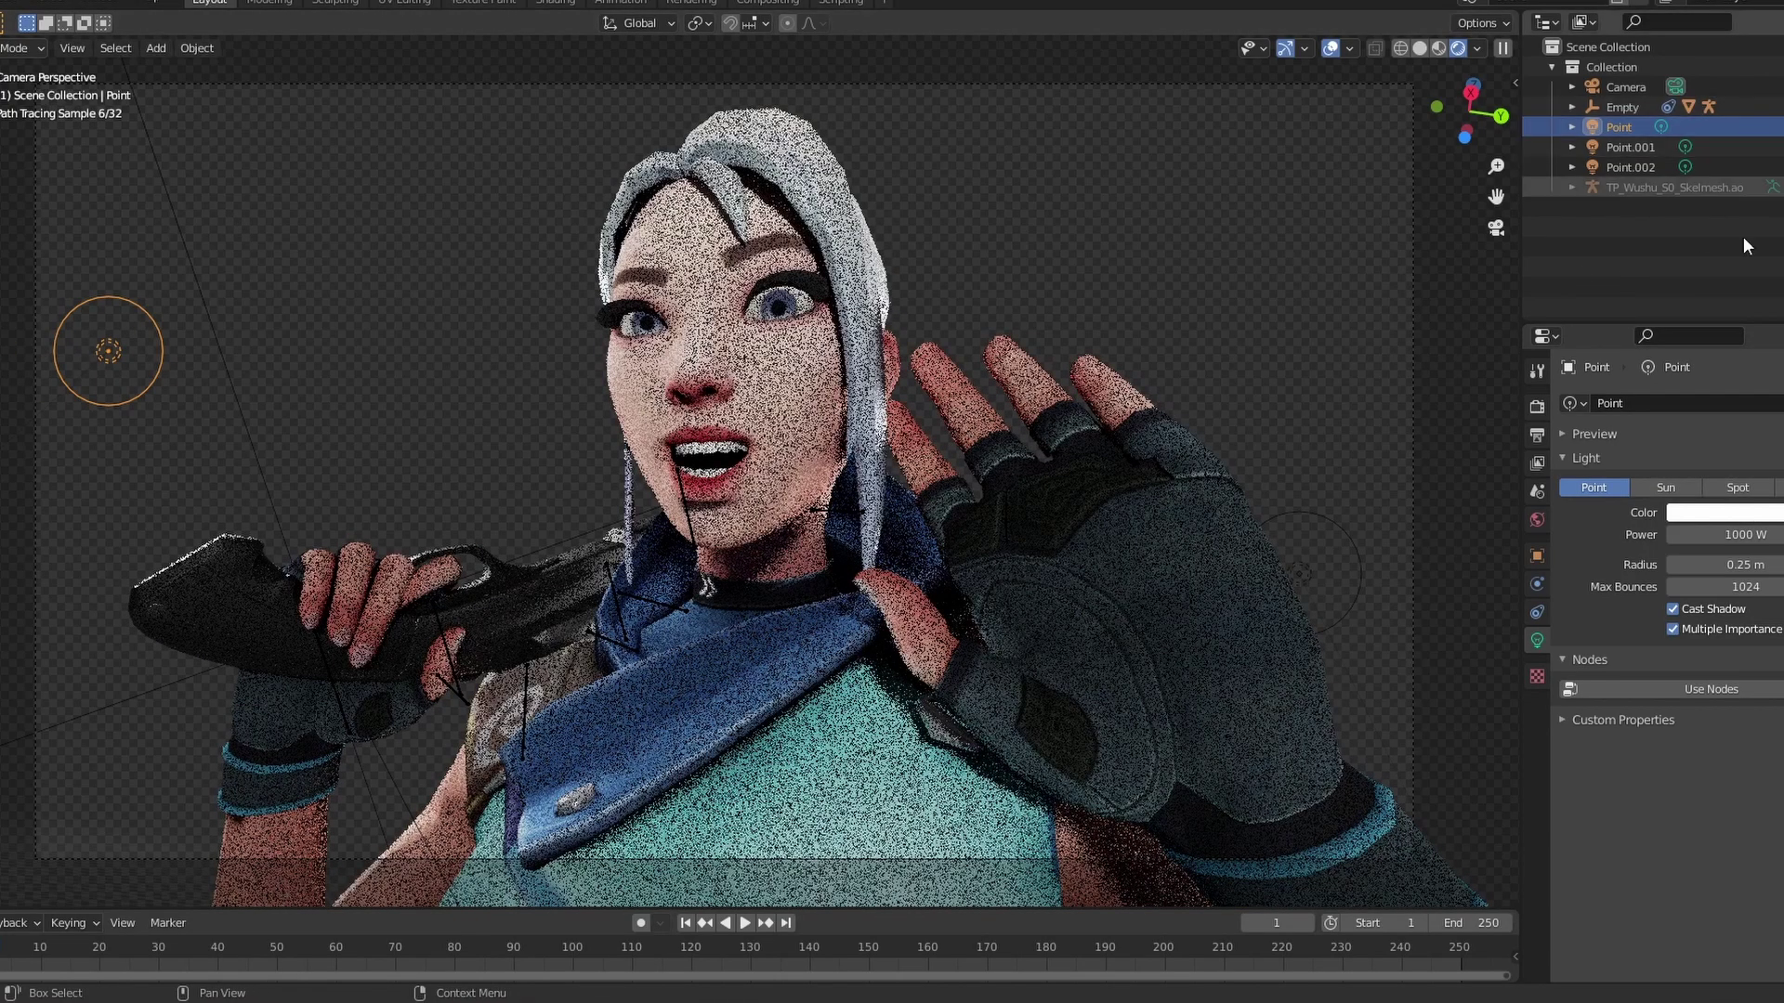
left_click(1730, 514)
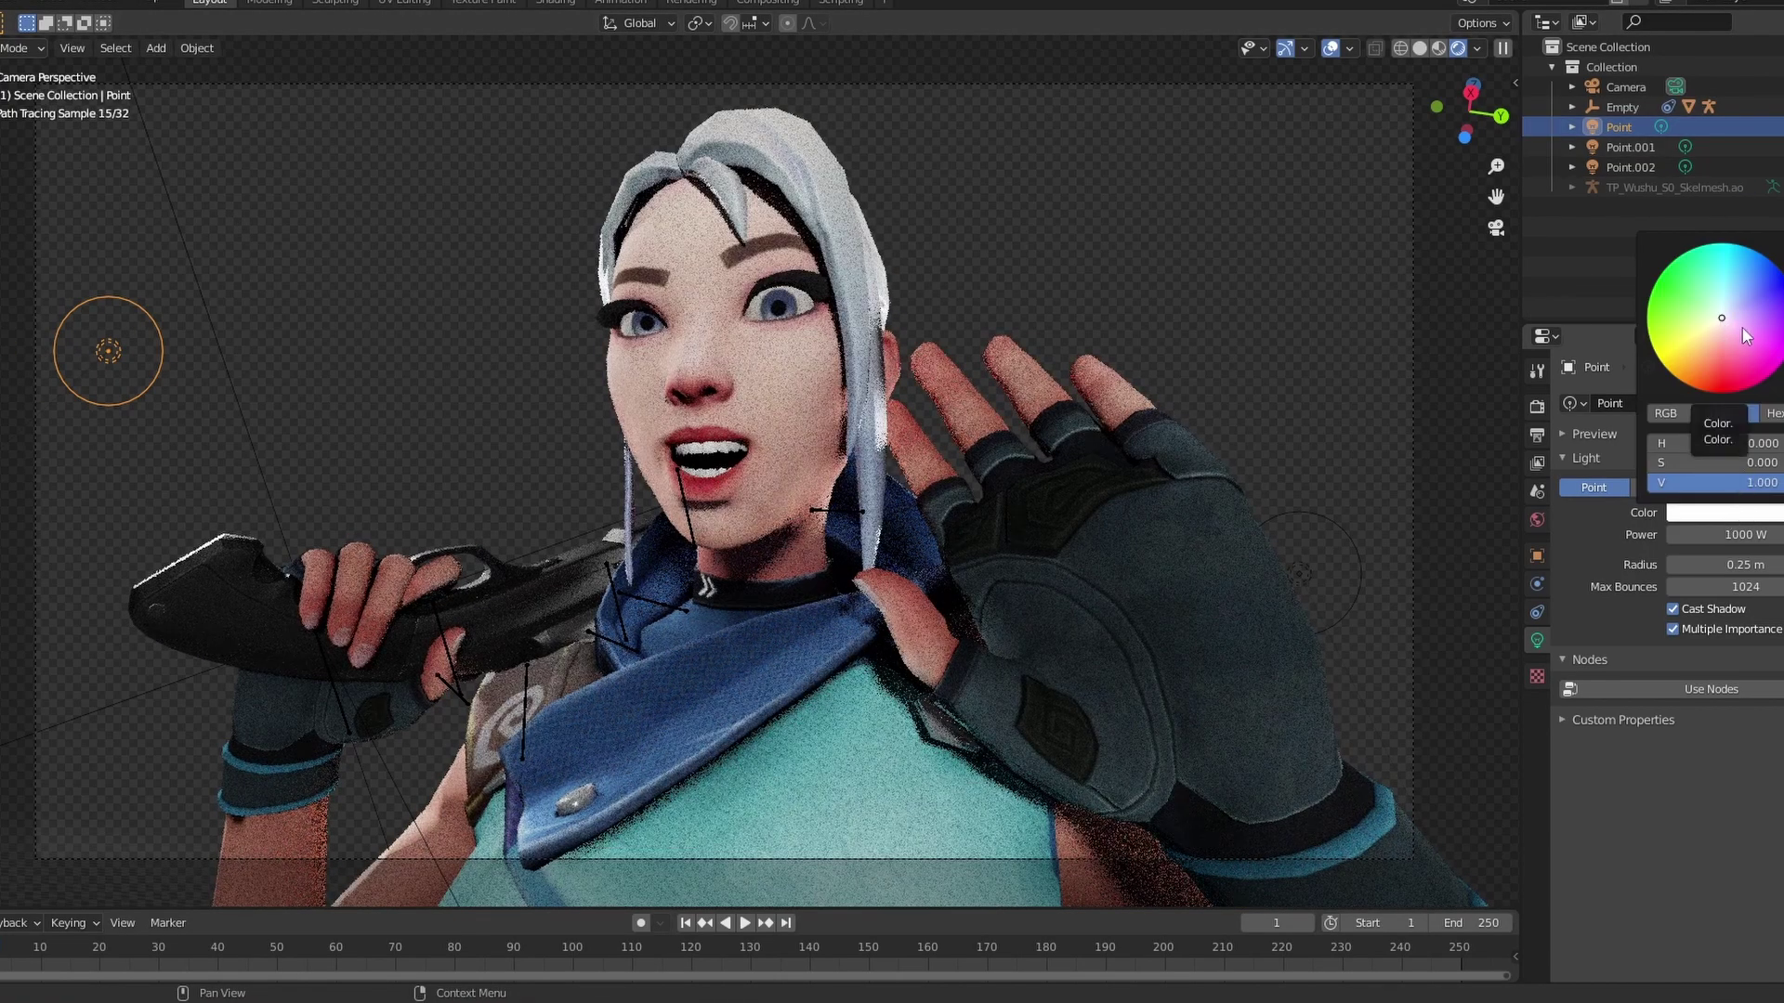
left_click(1746, 336)
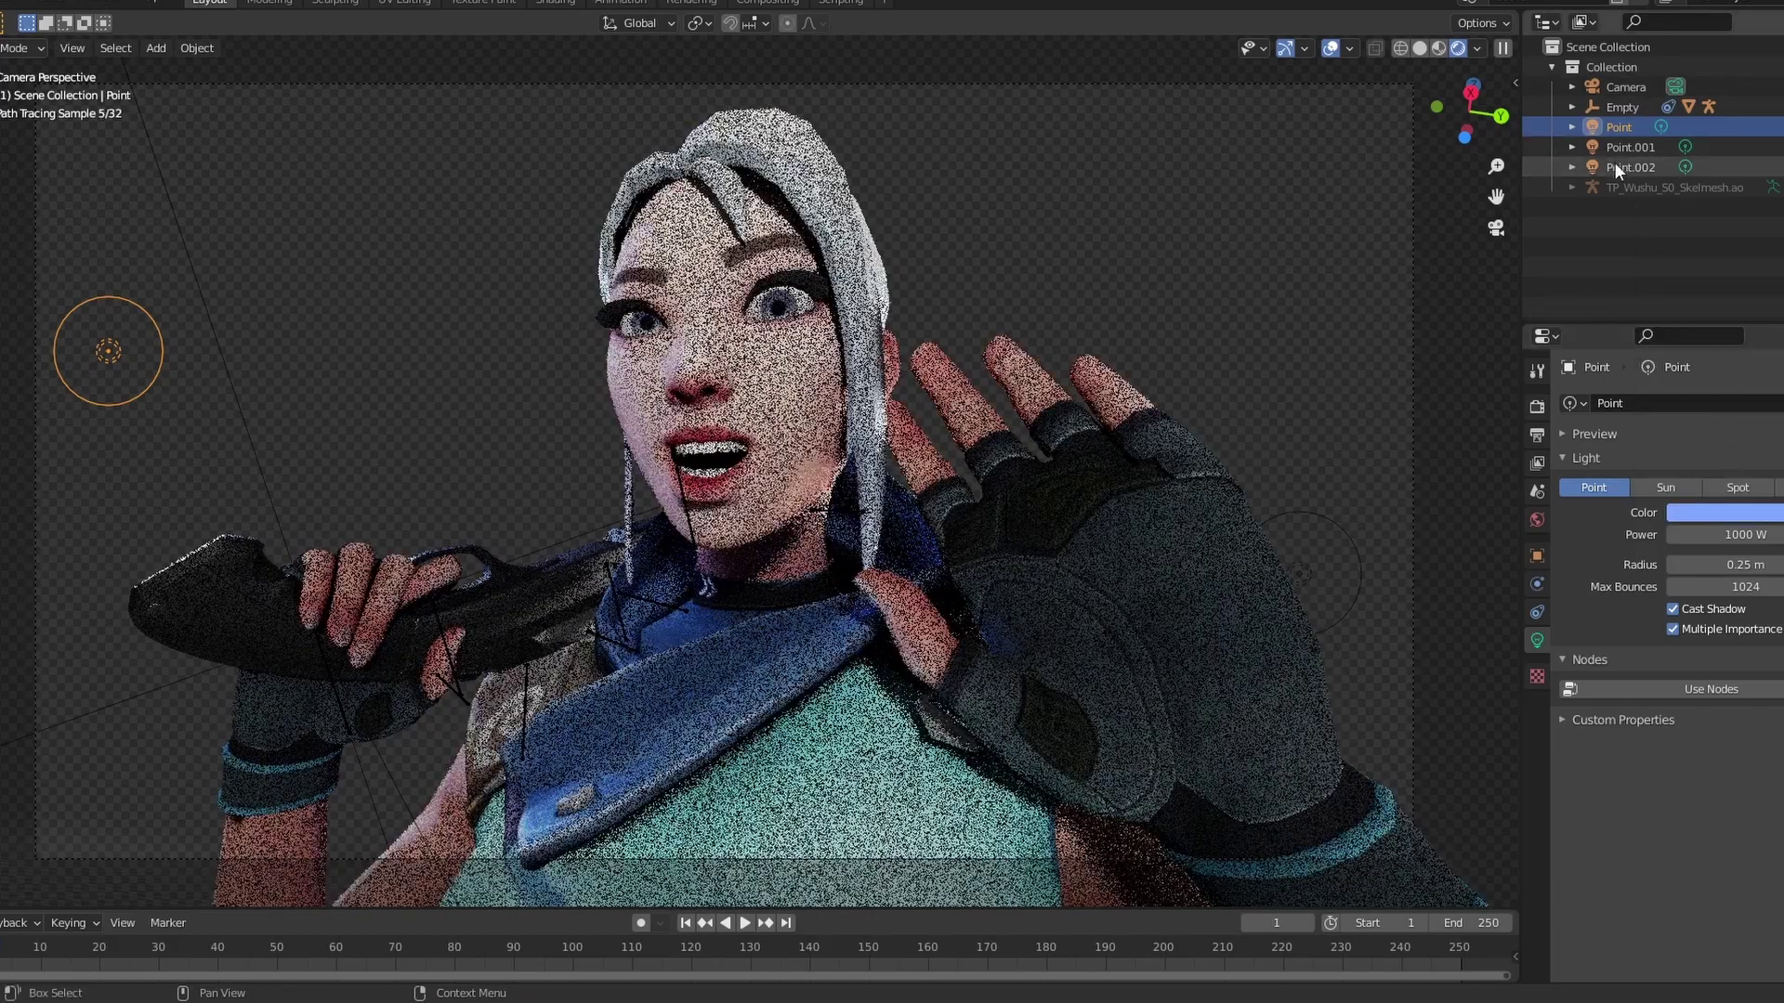
Give the second point light, Point.001, an orange color with hue 0.059, saturation 0.587 and value 1.000
left_click(1636, 149)
left_click(1723, 512)
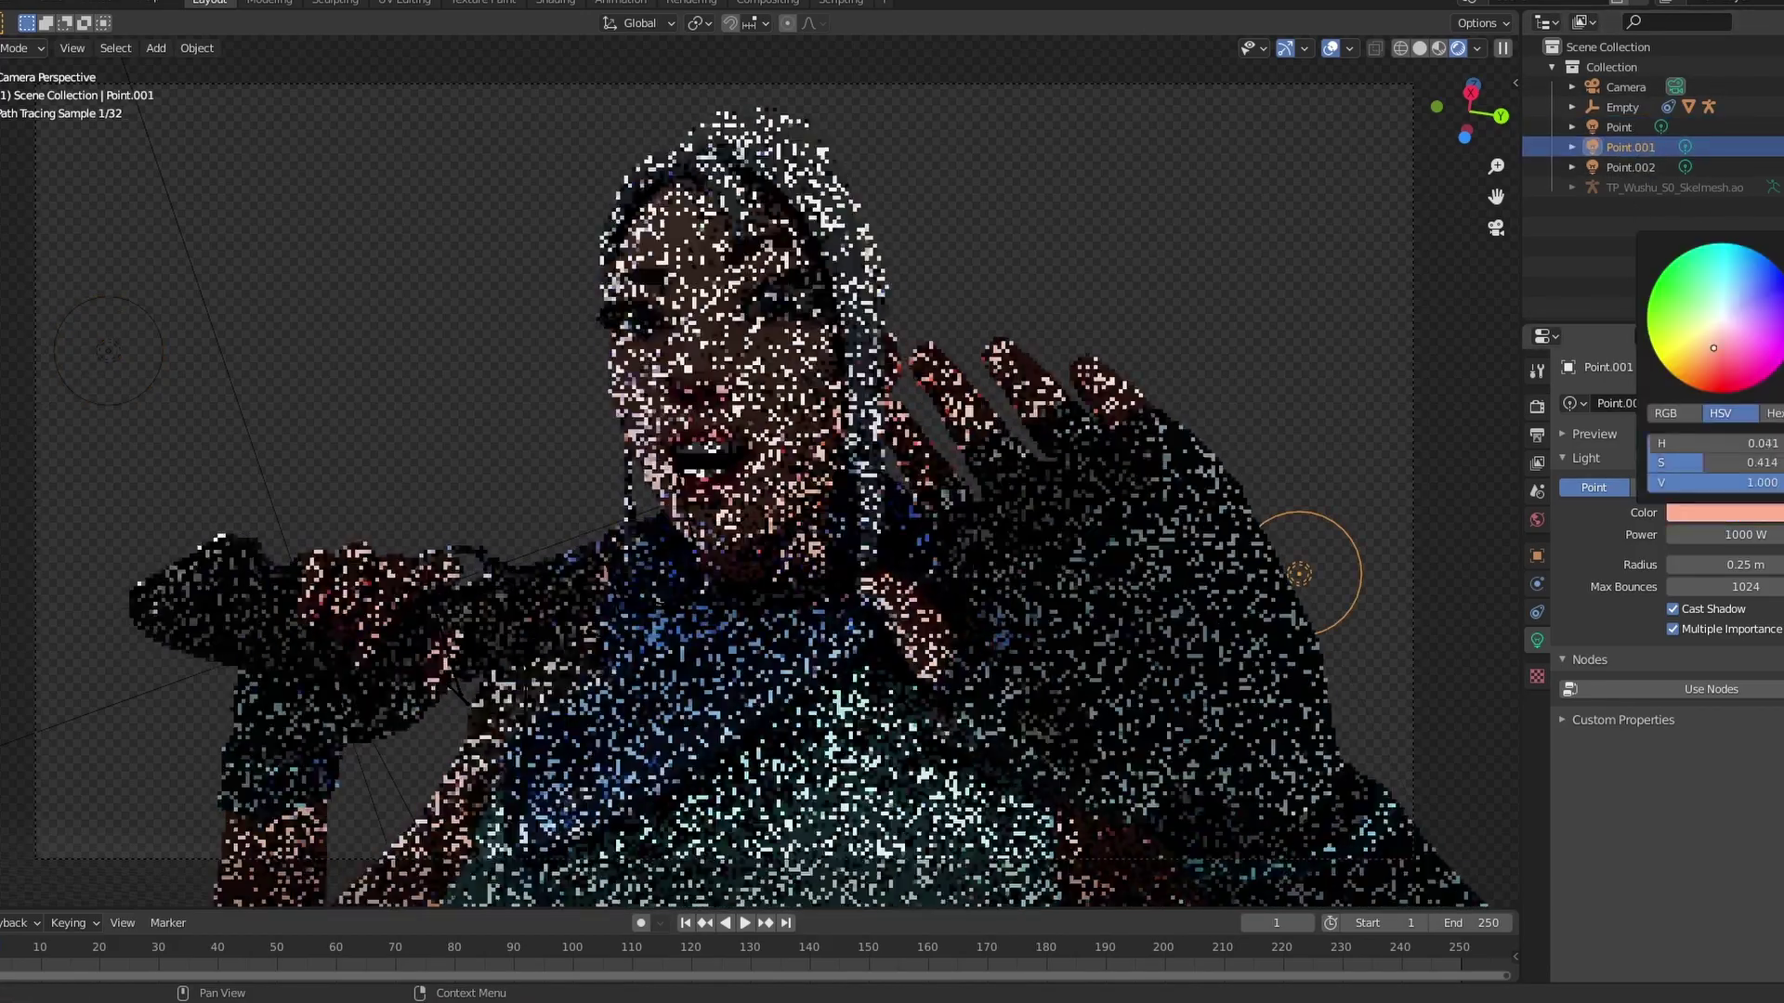
left_click(1706, 360)
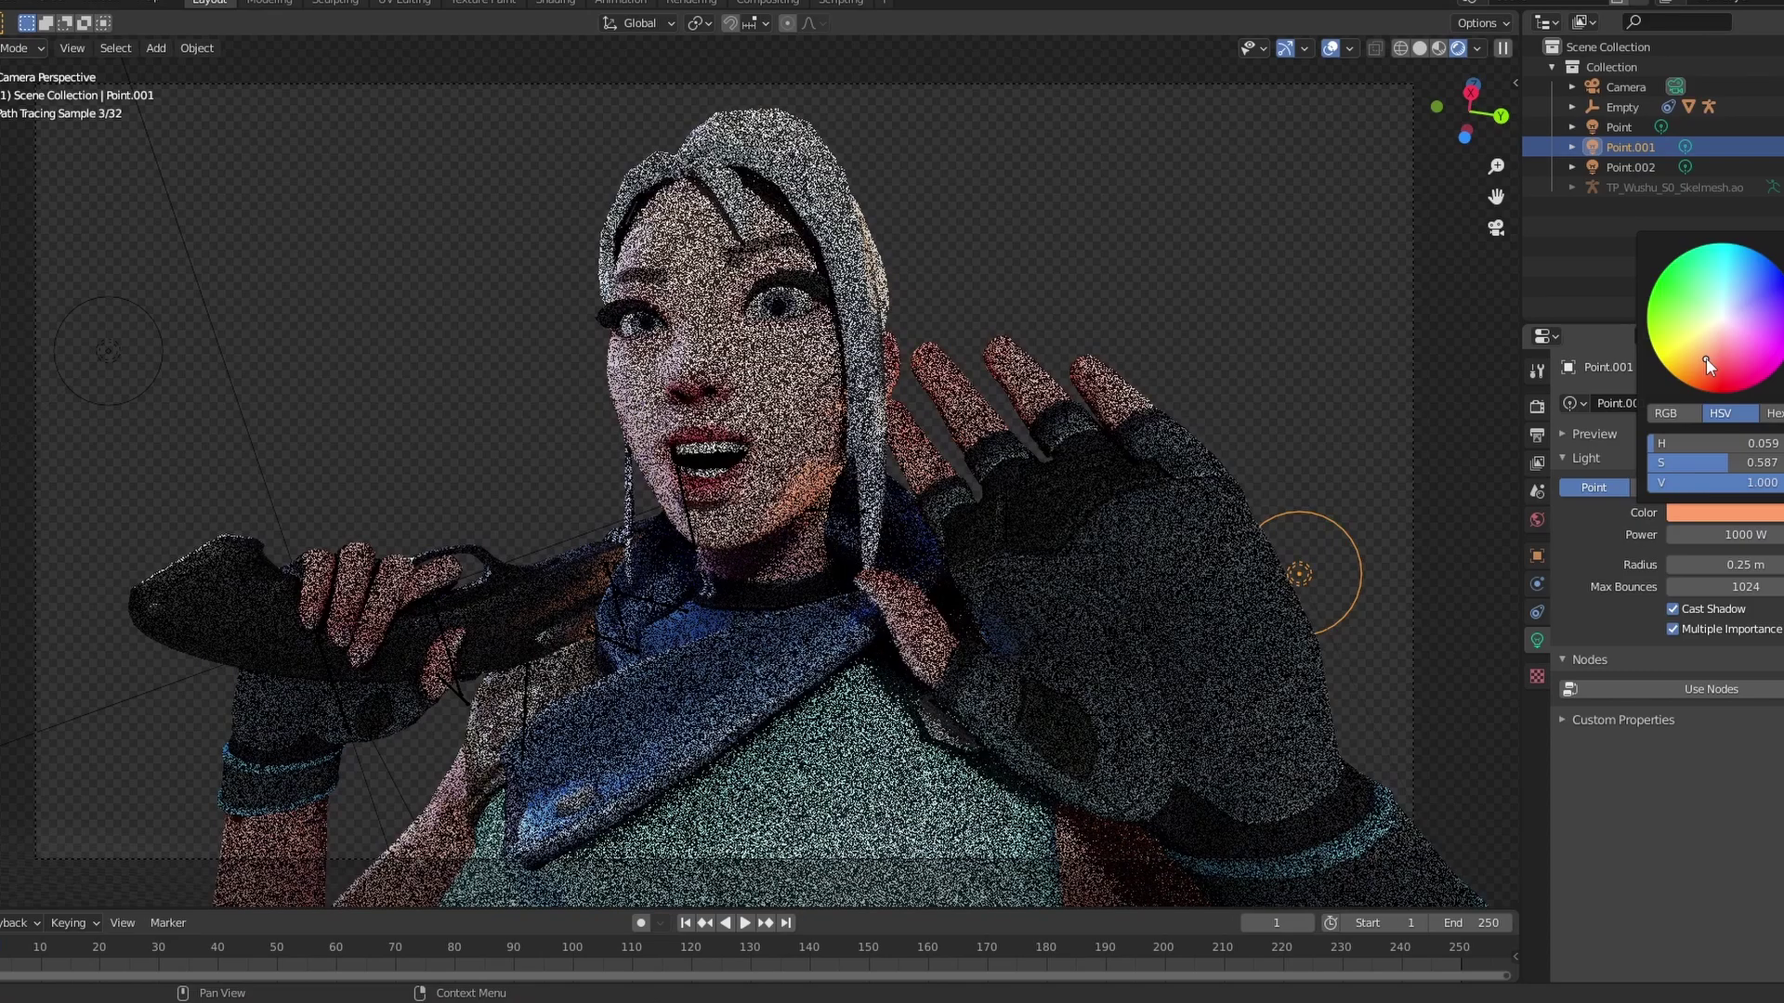
Hide the second and third point lights to check the blue light alone, and reveal all lights again
left_click(1779, 147)
left_click(1780, 167)
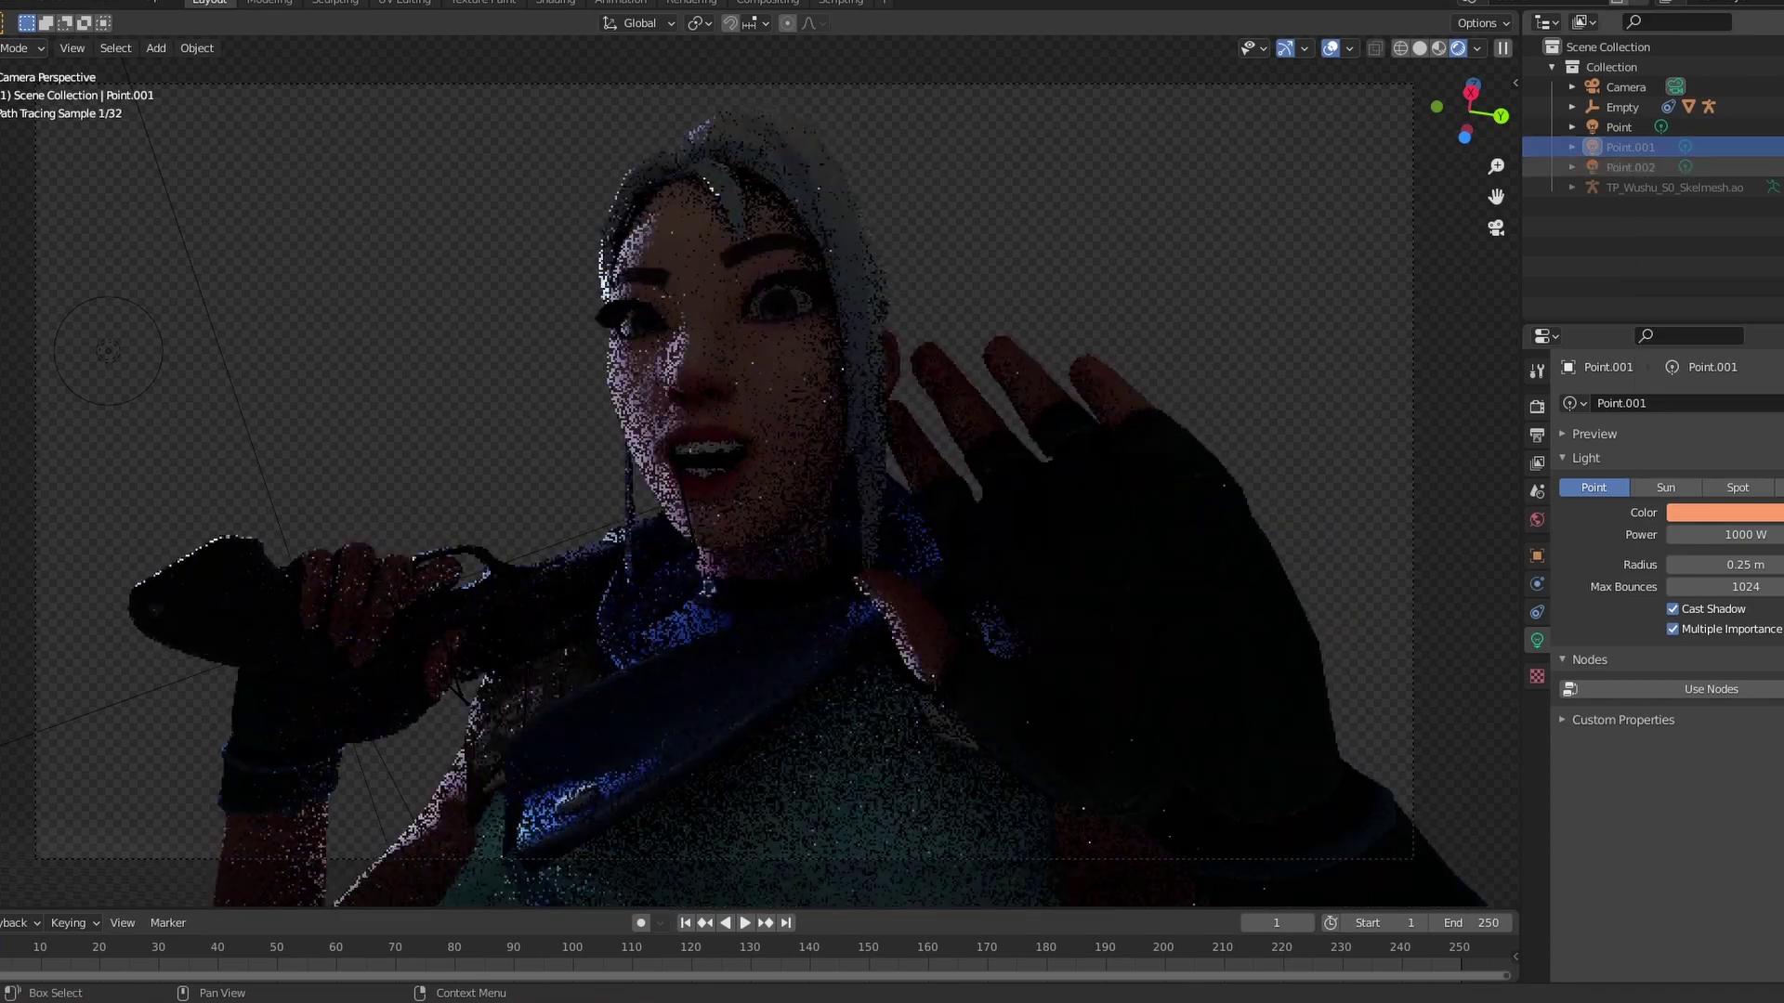
key("alt+h")
Shift the orange light, Point.001, along global X from outside the camera view, and return to the camera view
key("KP_0")
key("g")
key("x")
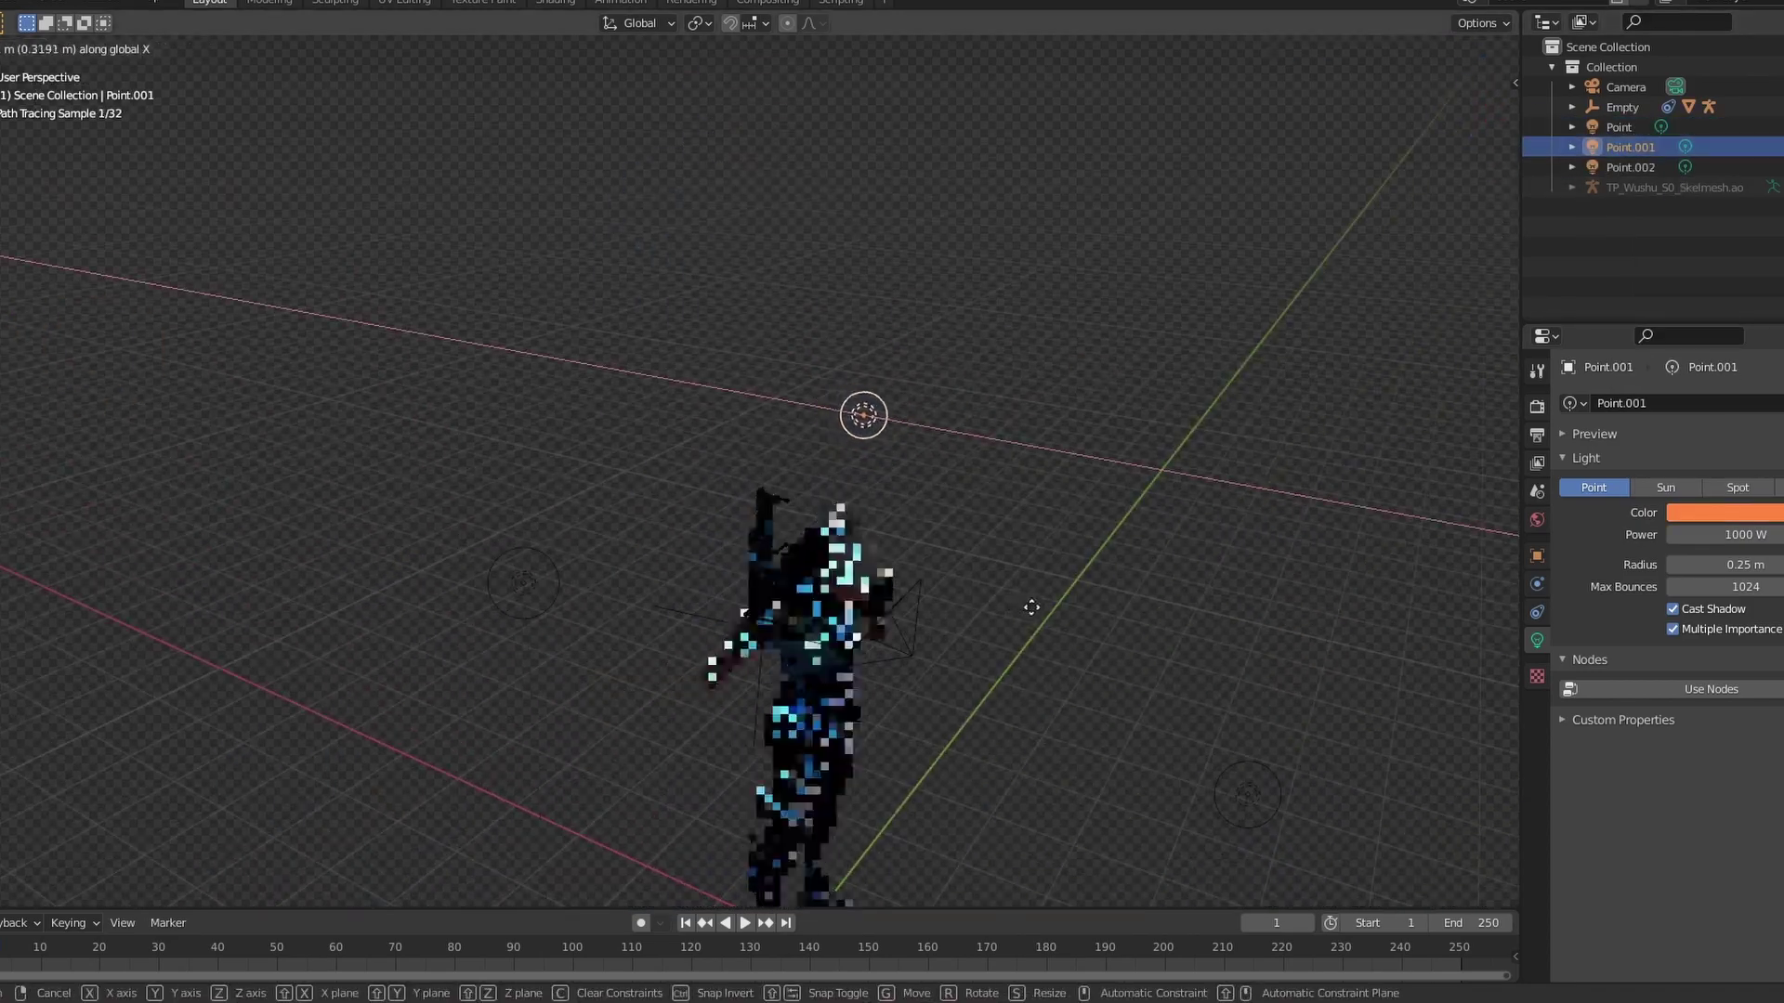
left_click(995, 604)
key("KP_0")
Enable the Denoising Data pass for the view layer and open the Compositing workspace with nodes in use
left_click(1537, 462)
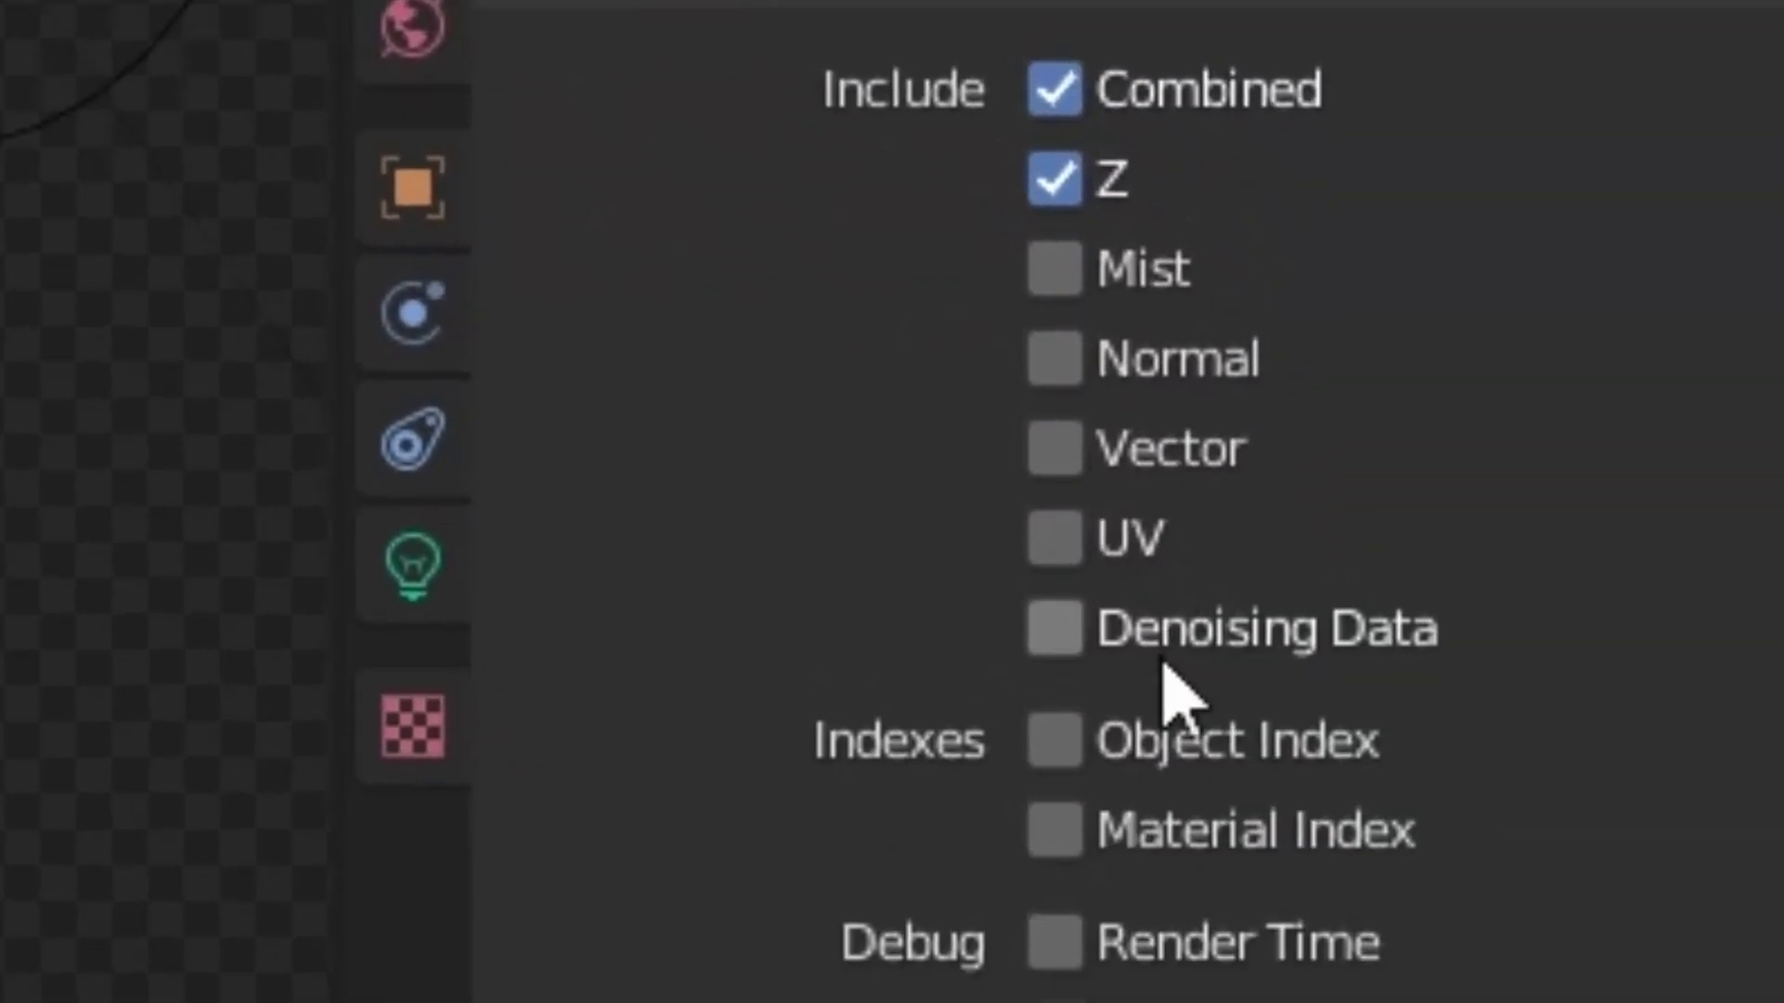
left_click(1162, 662)
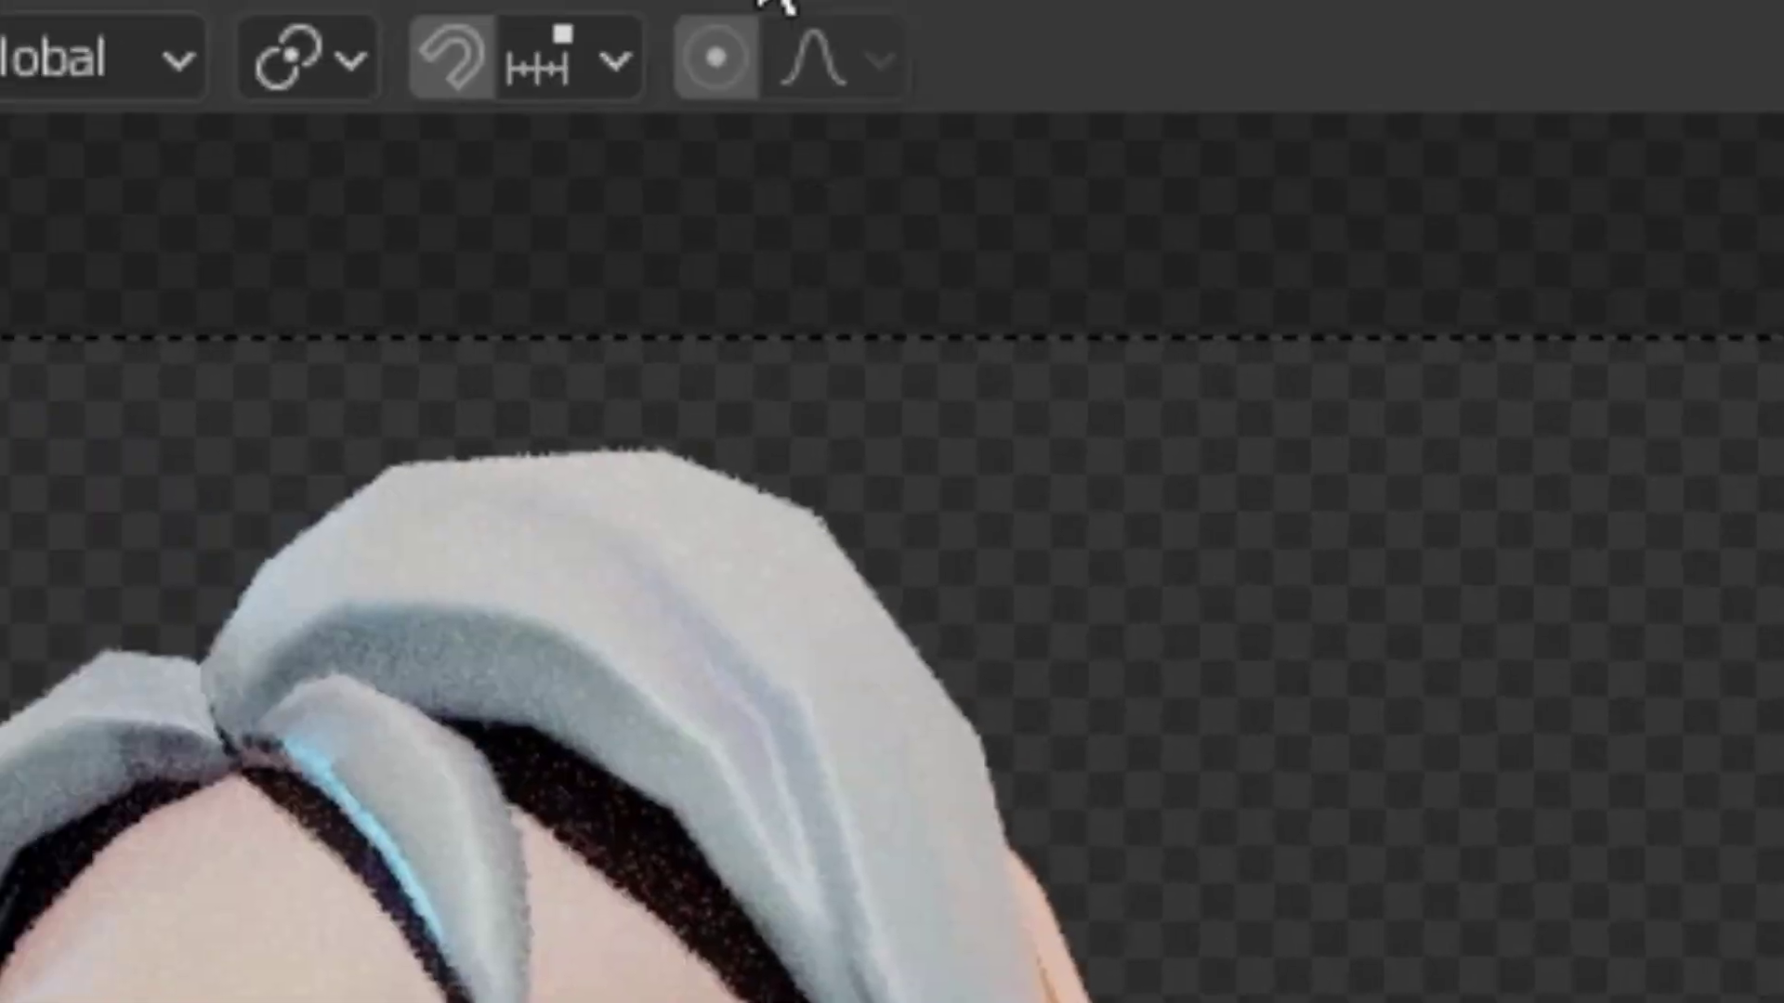
left_click(1295, 71)
left_click(900, 187)
Insert a Denoise node before Composite and feed it the Noisy Image, Denoising Normal and Denoising Albedo outputs
key("shift+a")
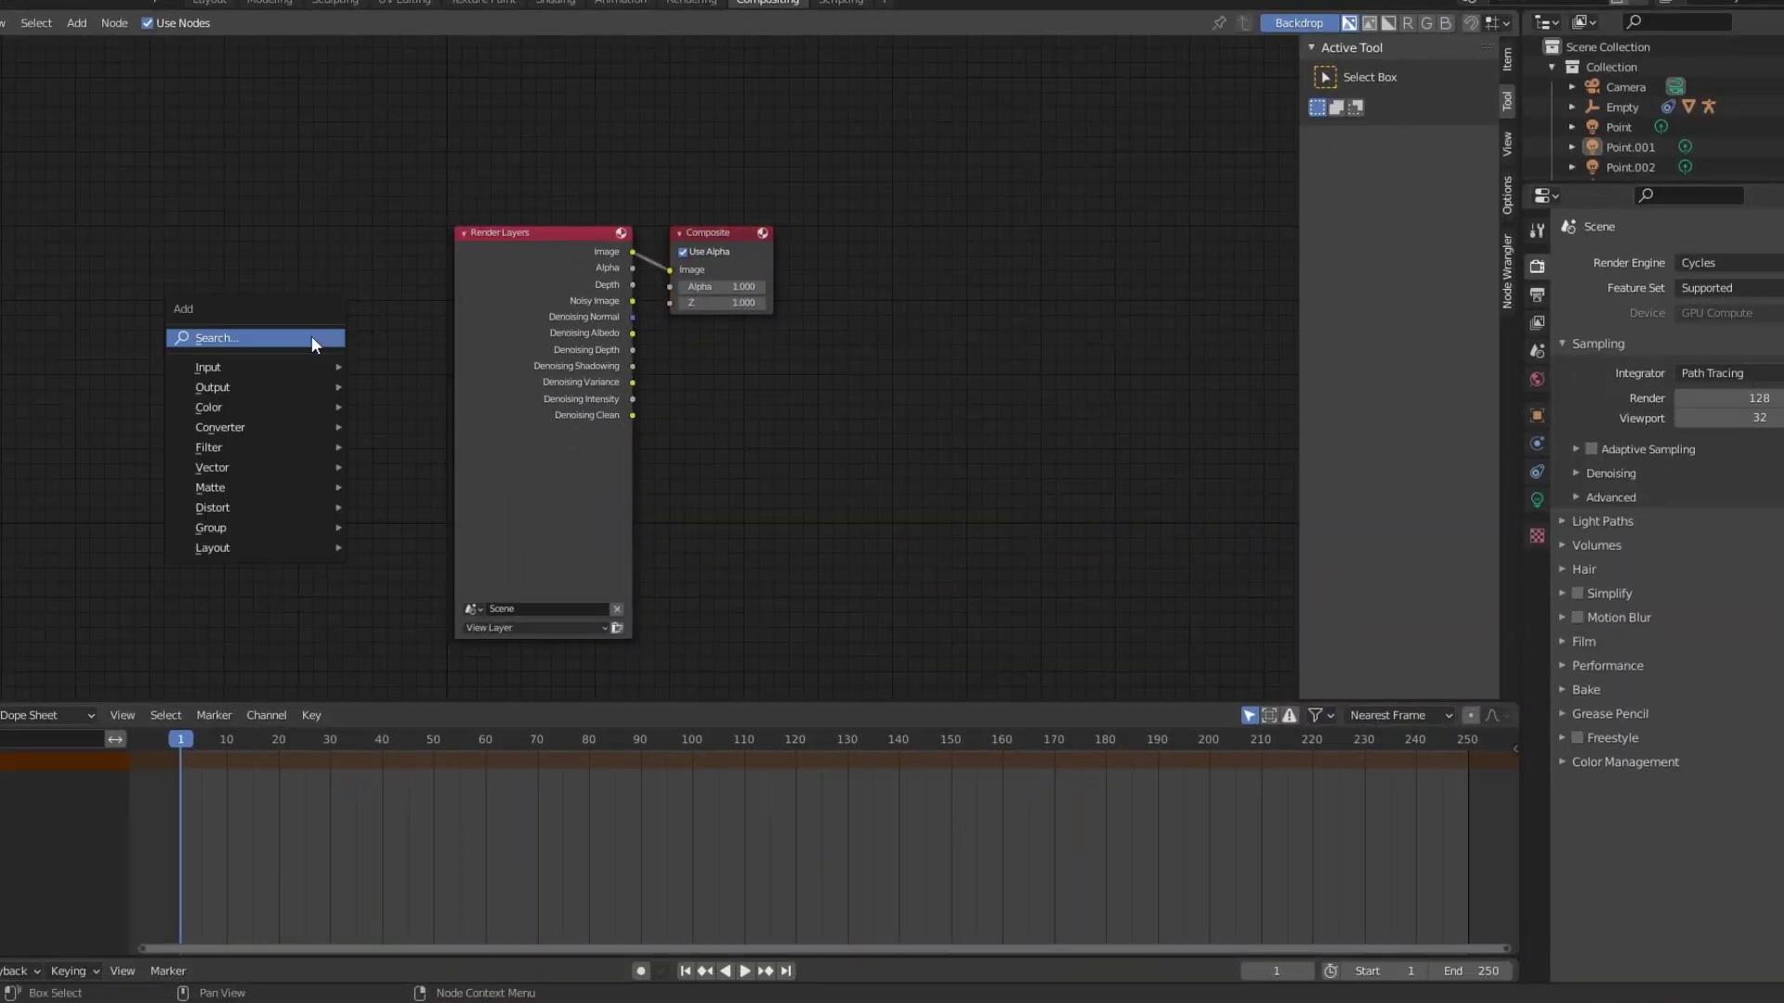
key("shift+a")
left_click(304, 270)
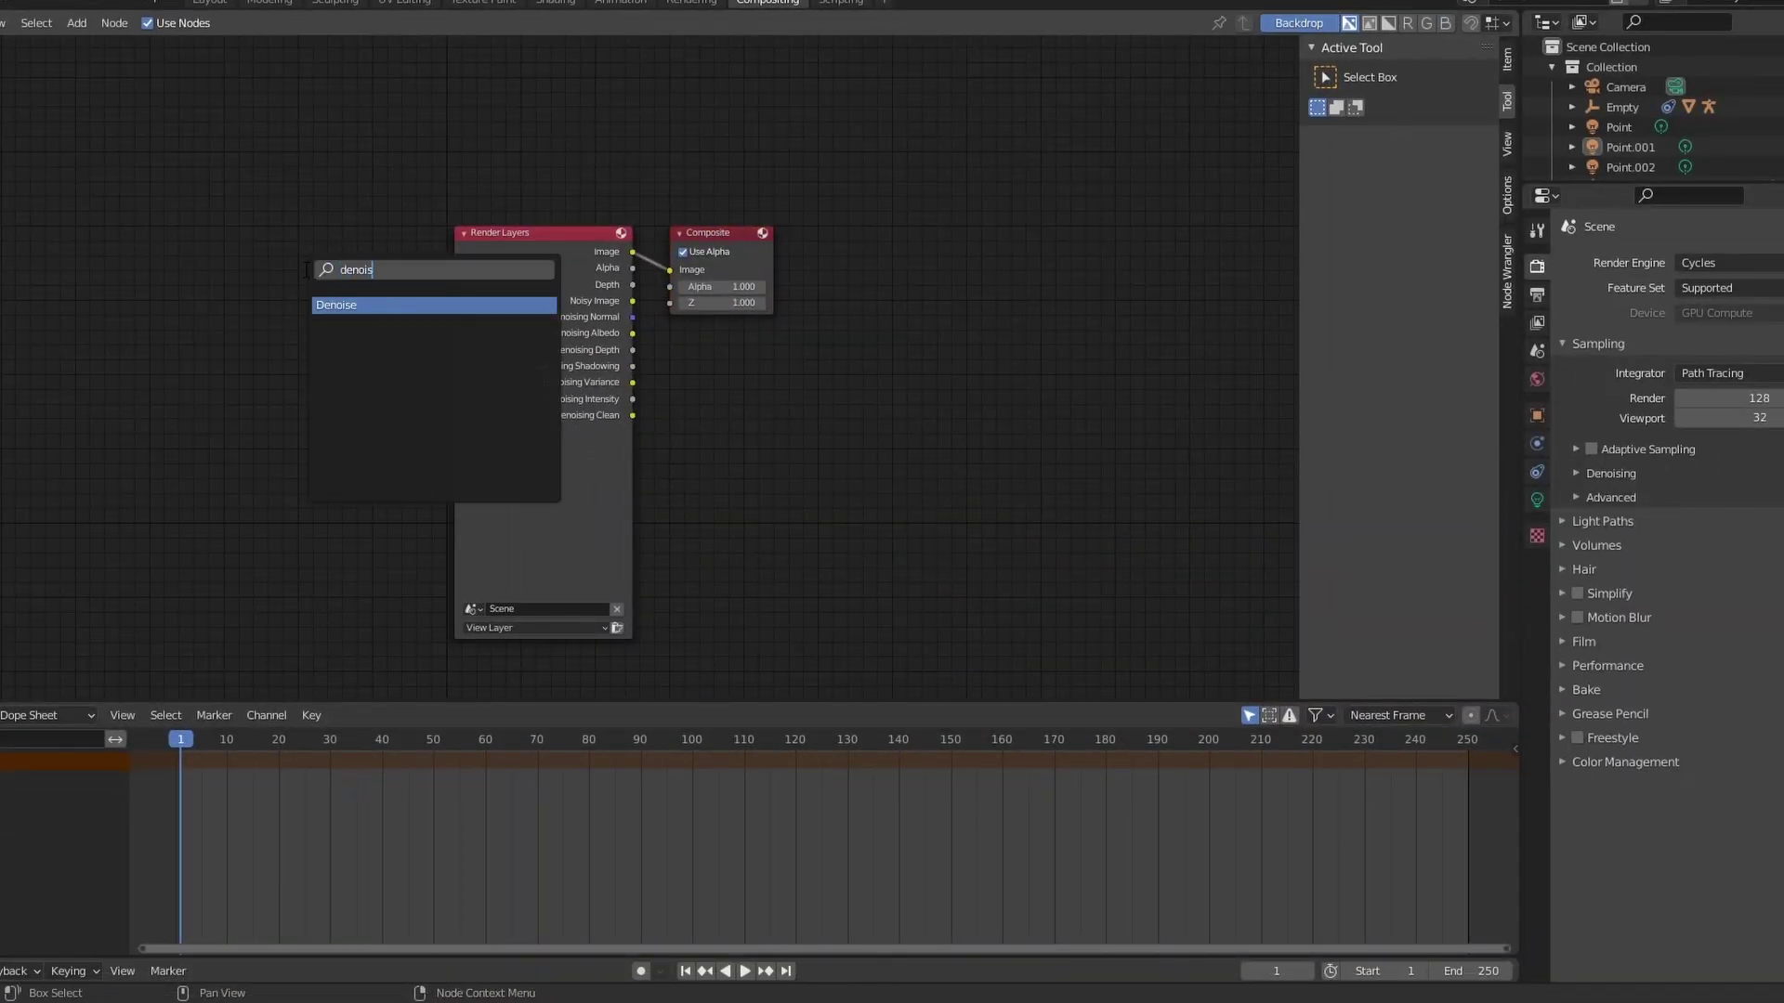
type("denois")
key("Return")
left_click(669, 274)
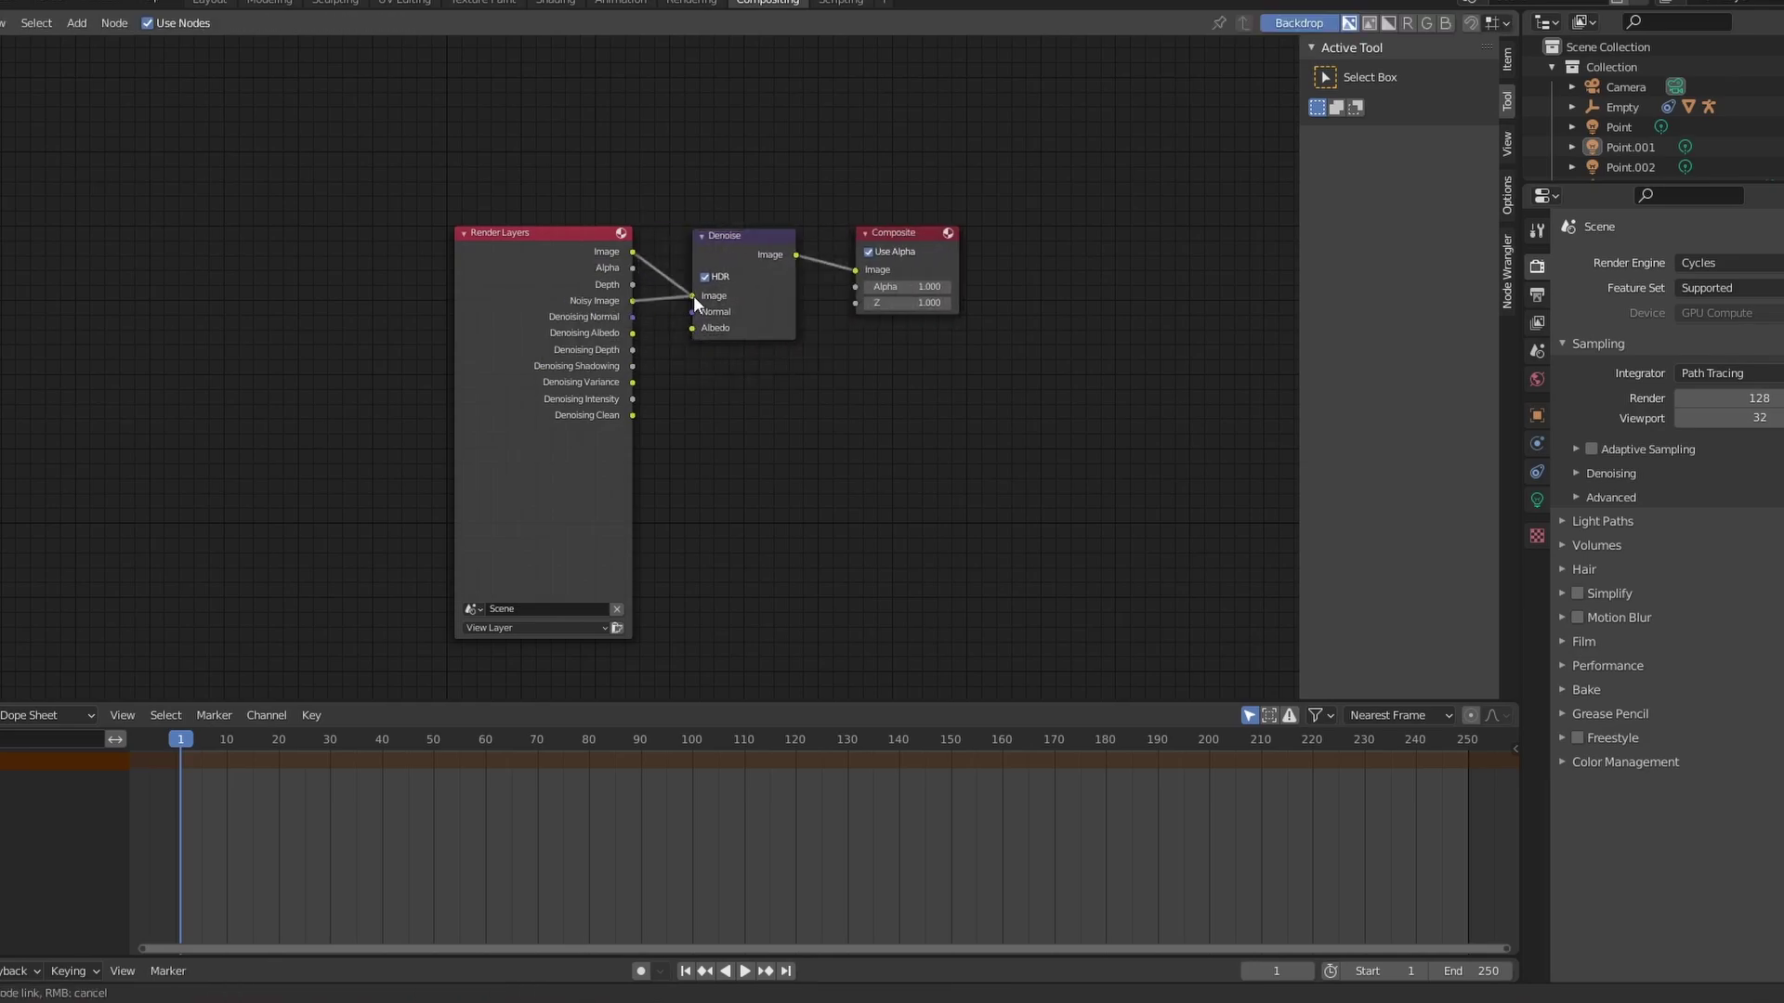
left_click(632, 318)
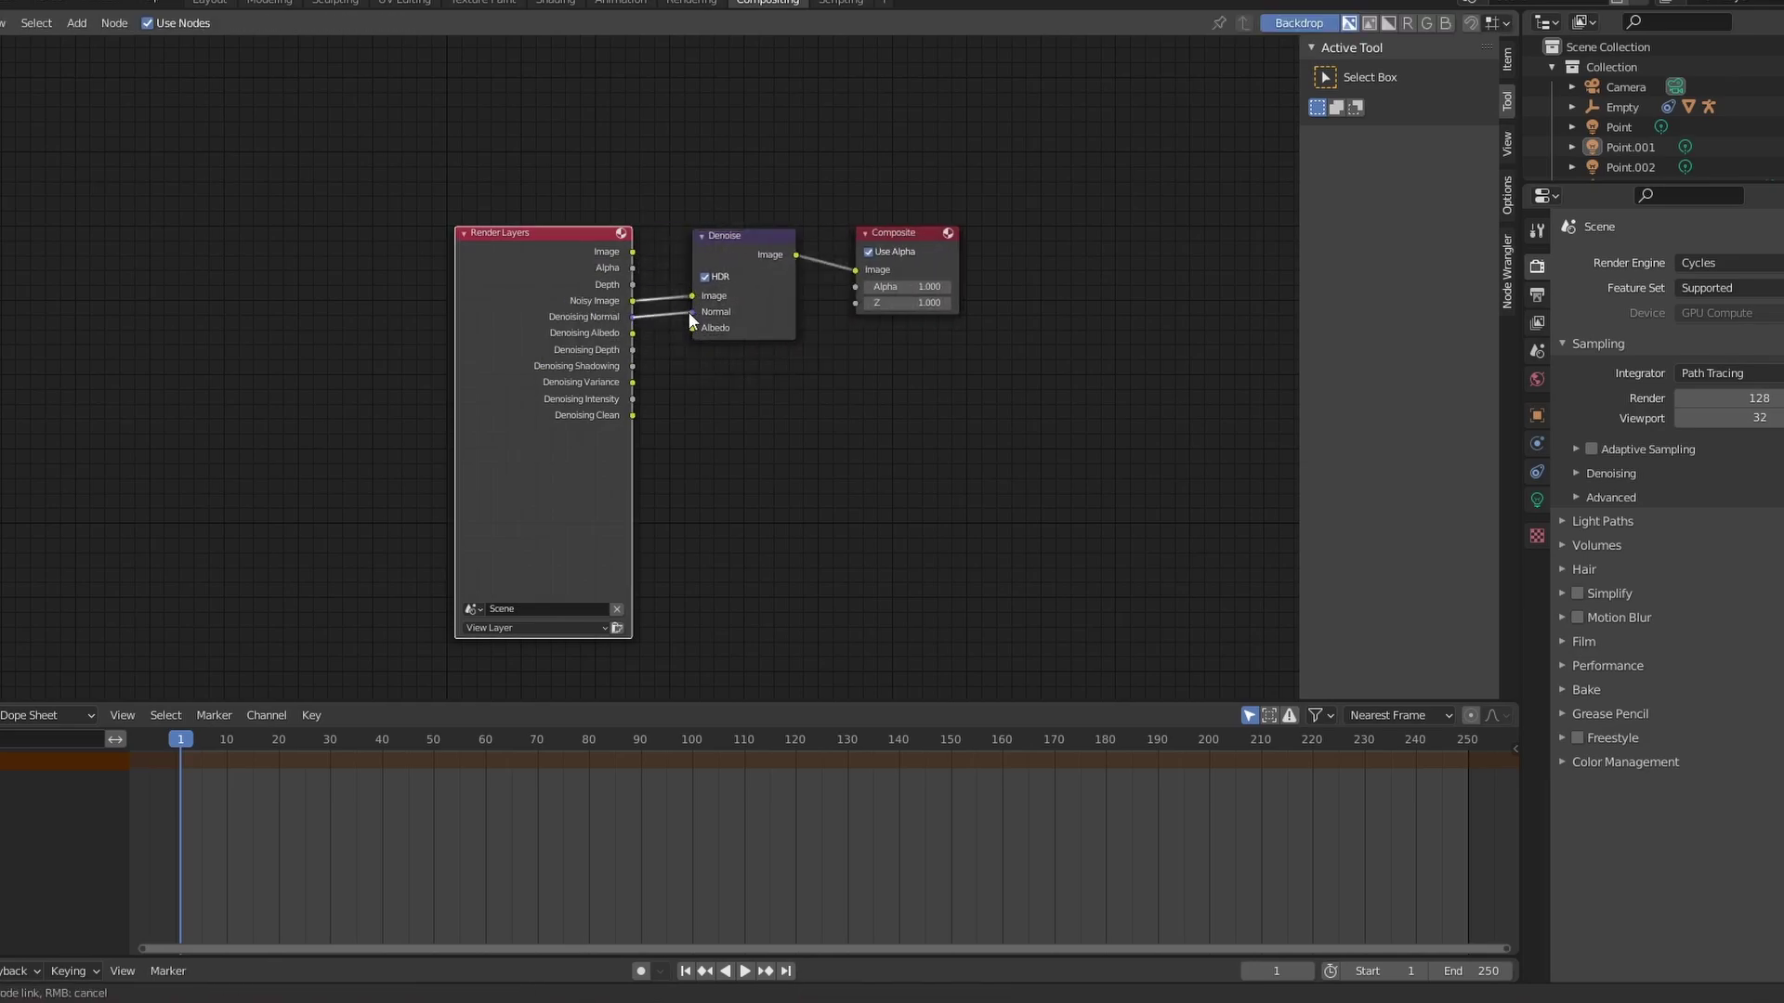
left_click(634, 332)
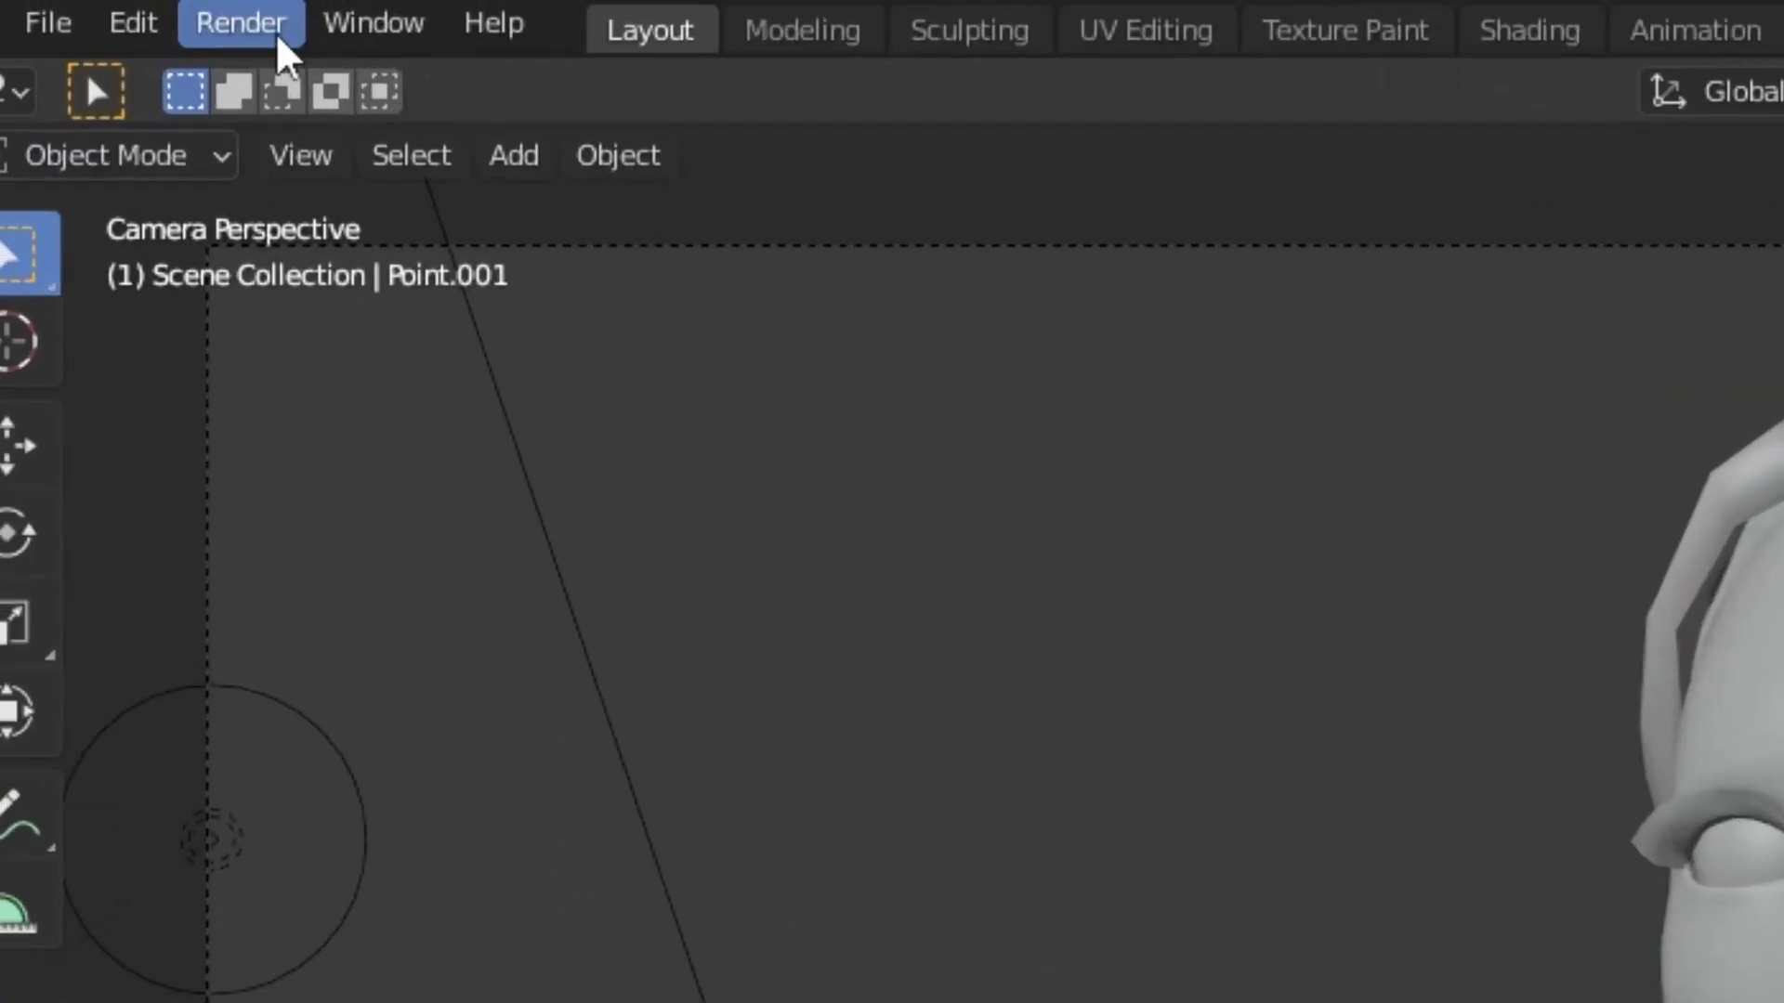
Render the still image from the camera and save the result as jett goofy shorty.png
left_click(244, 21)
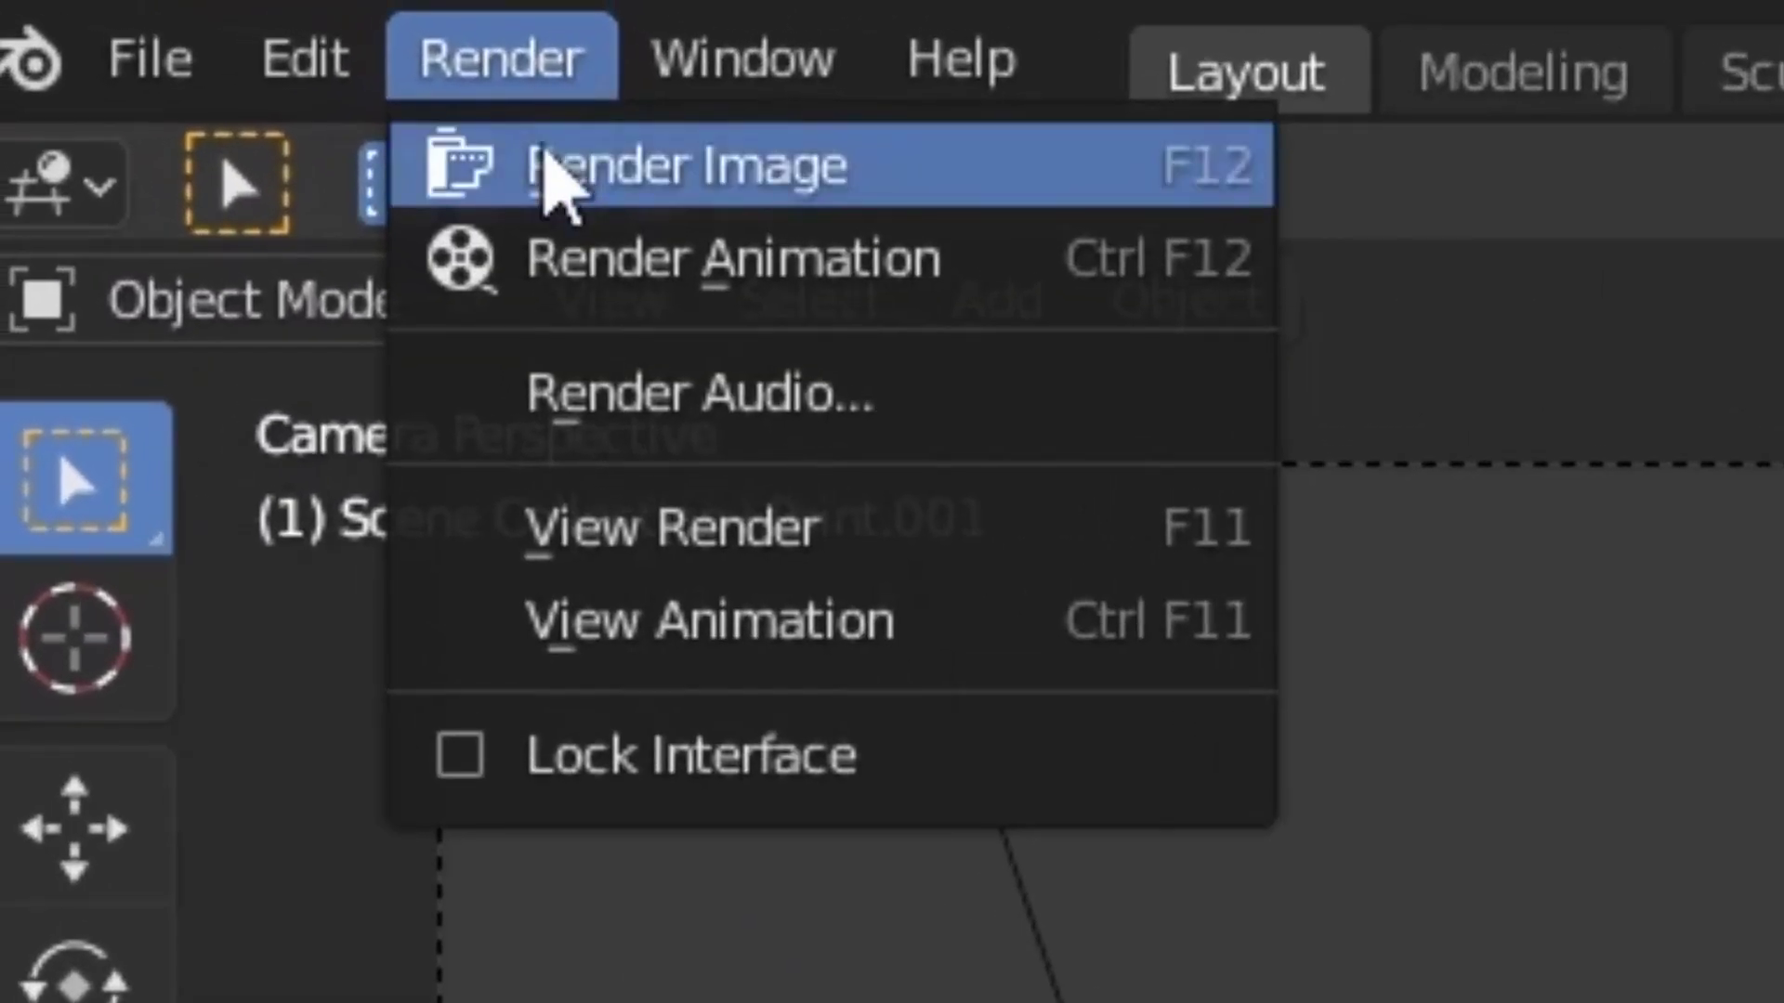
left_click(260, 76)
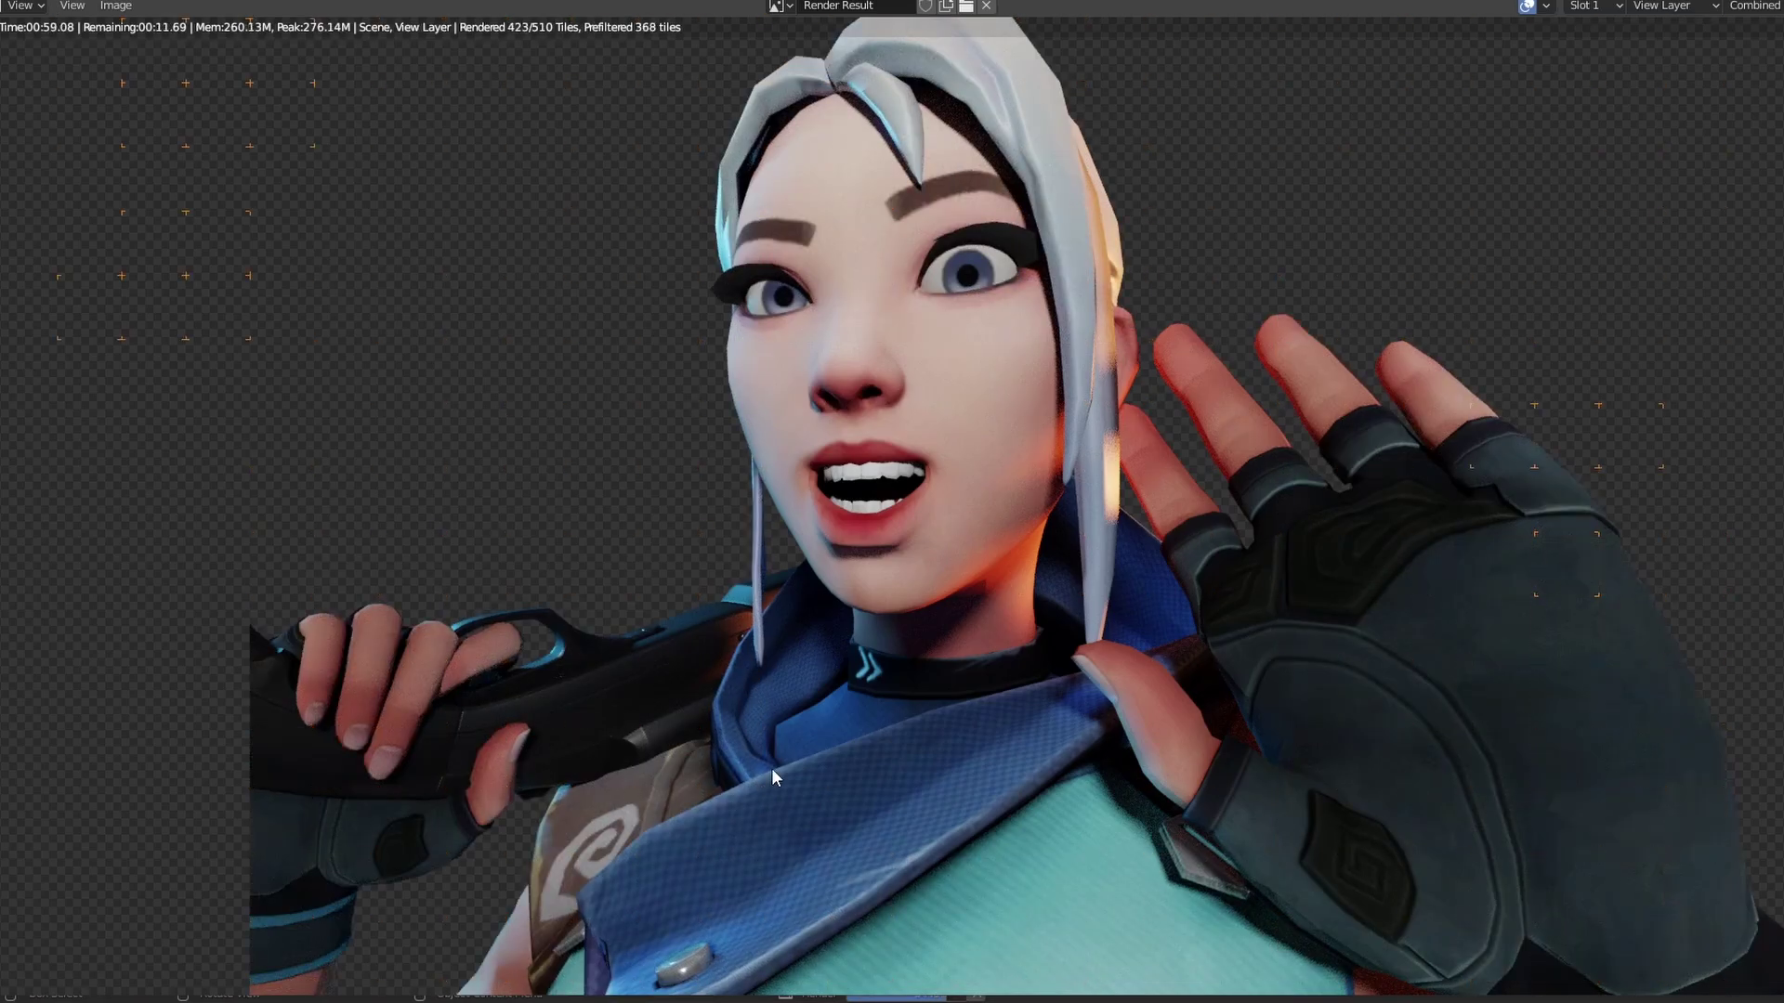
left_click(128, 9)
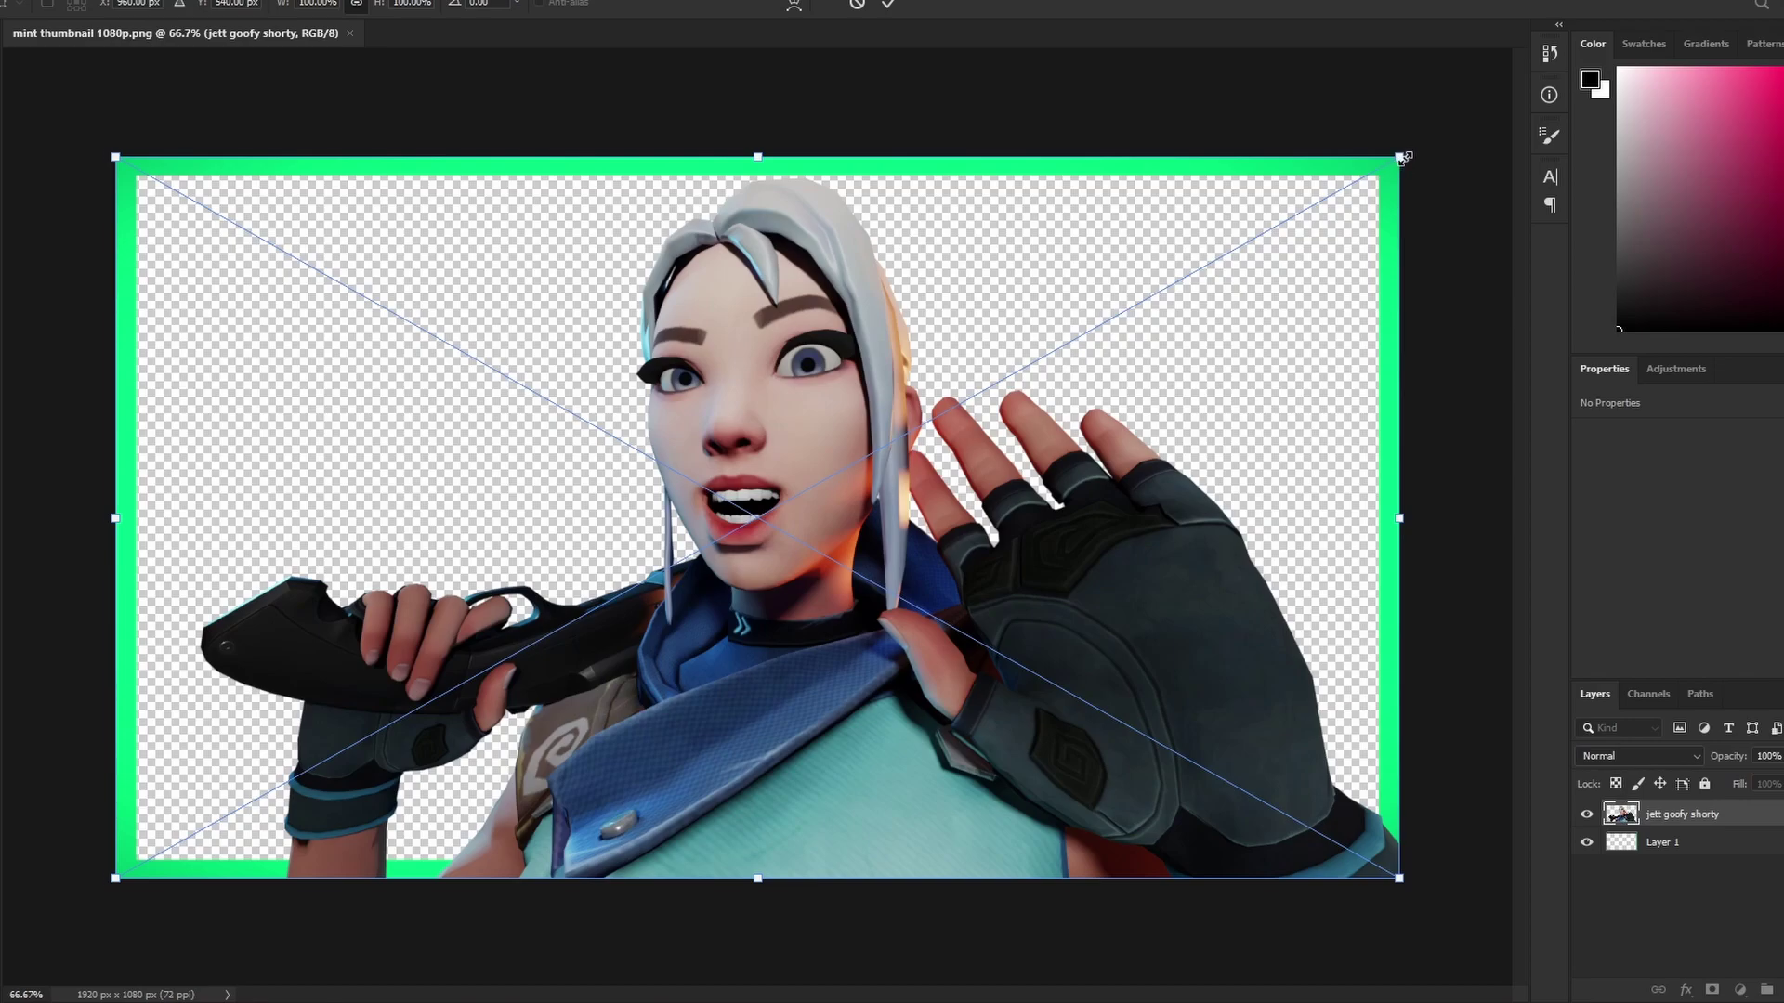
In Photoshop, scale the placed Jett render about its center to 104.34% and nudge it left to X 939 px
left_click_drag(1401, 158, 1428, 141, "alt")
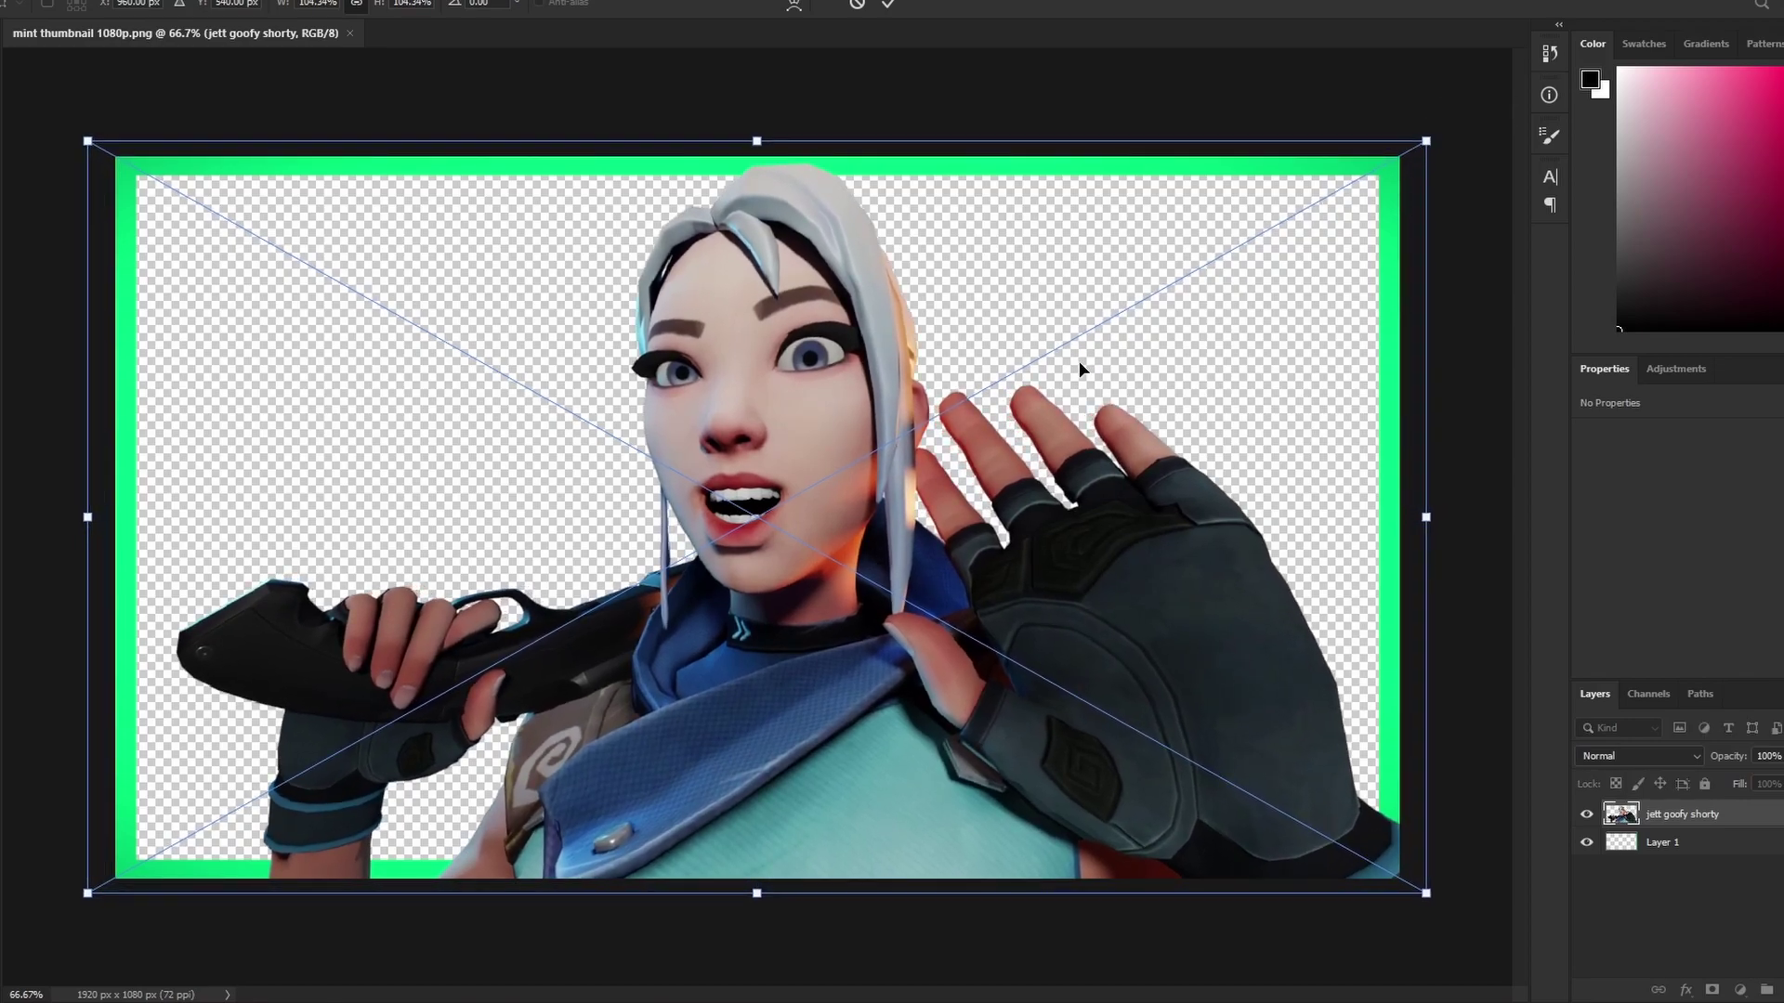
key("Left")
key("Left")
key("Left")
key("Left")
key("Left")
key("Left")
key("Left")
key("Left")
key("Left")
key("Left")
key("Left")
key("Left")
key("Left")
key("Left")
key("Left")
key("Left")
key("Left")
key("Left")
key("Left")
key("Left")
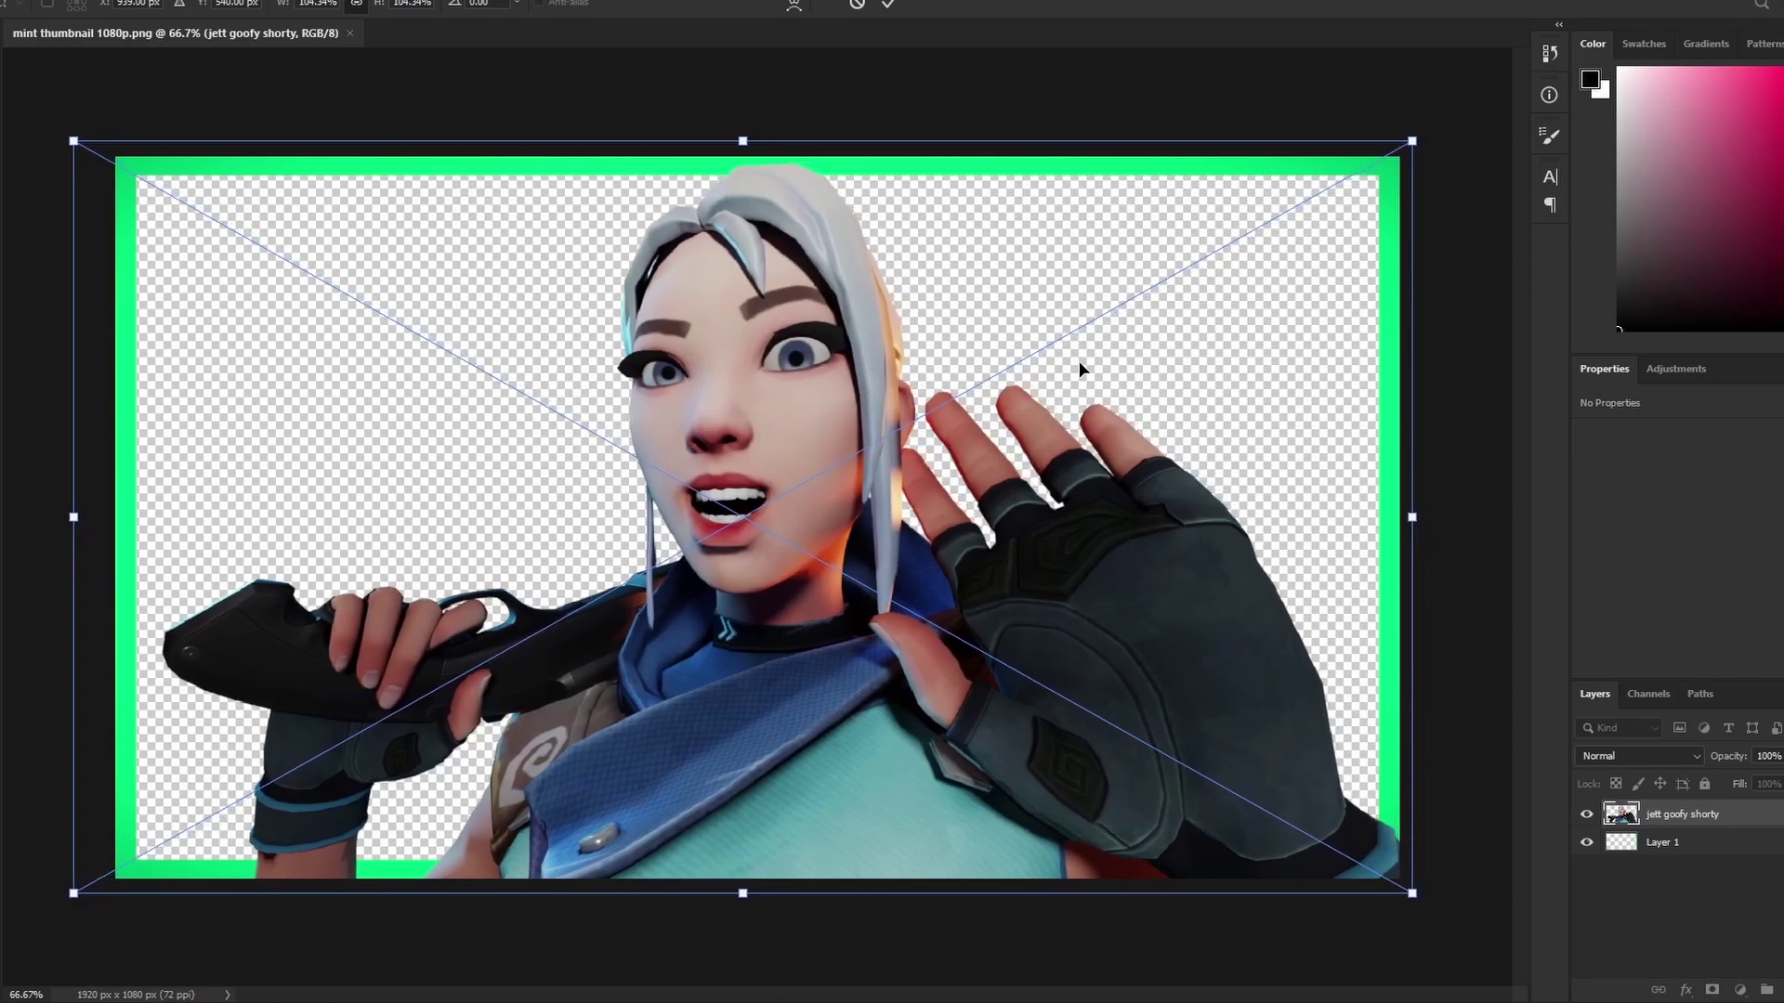
Move the Jett render further left, rotate it slightly clockwise and lower it a little within the green frame
mouse_move(881, 433)
left_mouse_down()
mouse_move(833, 433)
mouse_move(853, 437)
left_mouse_up()
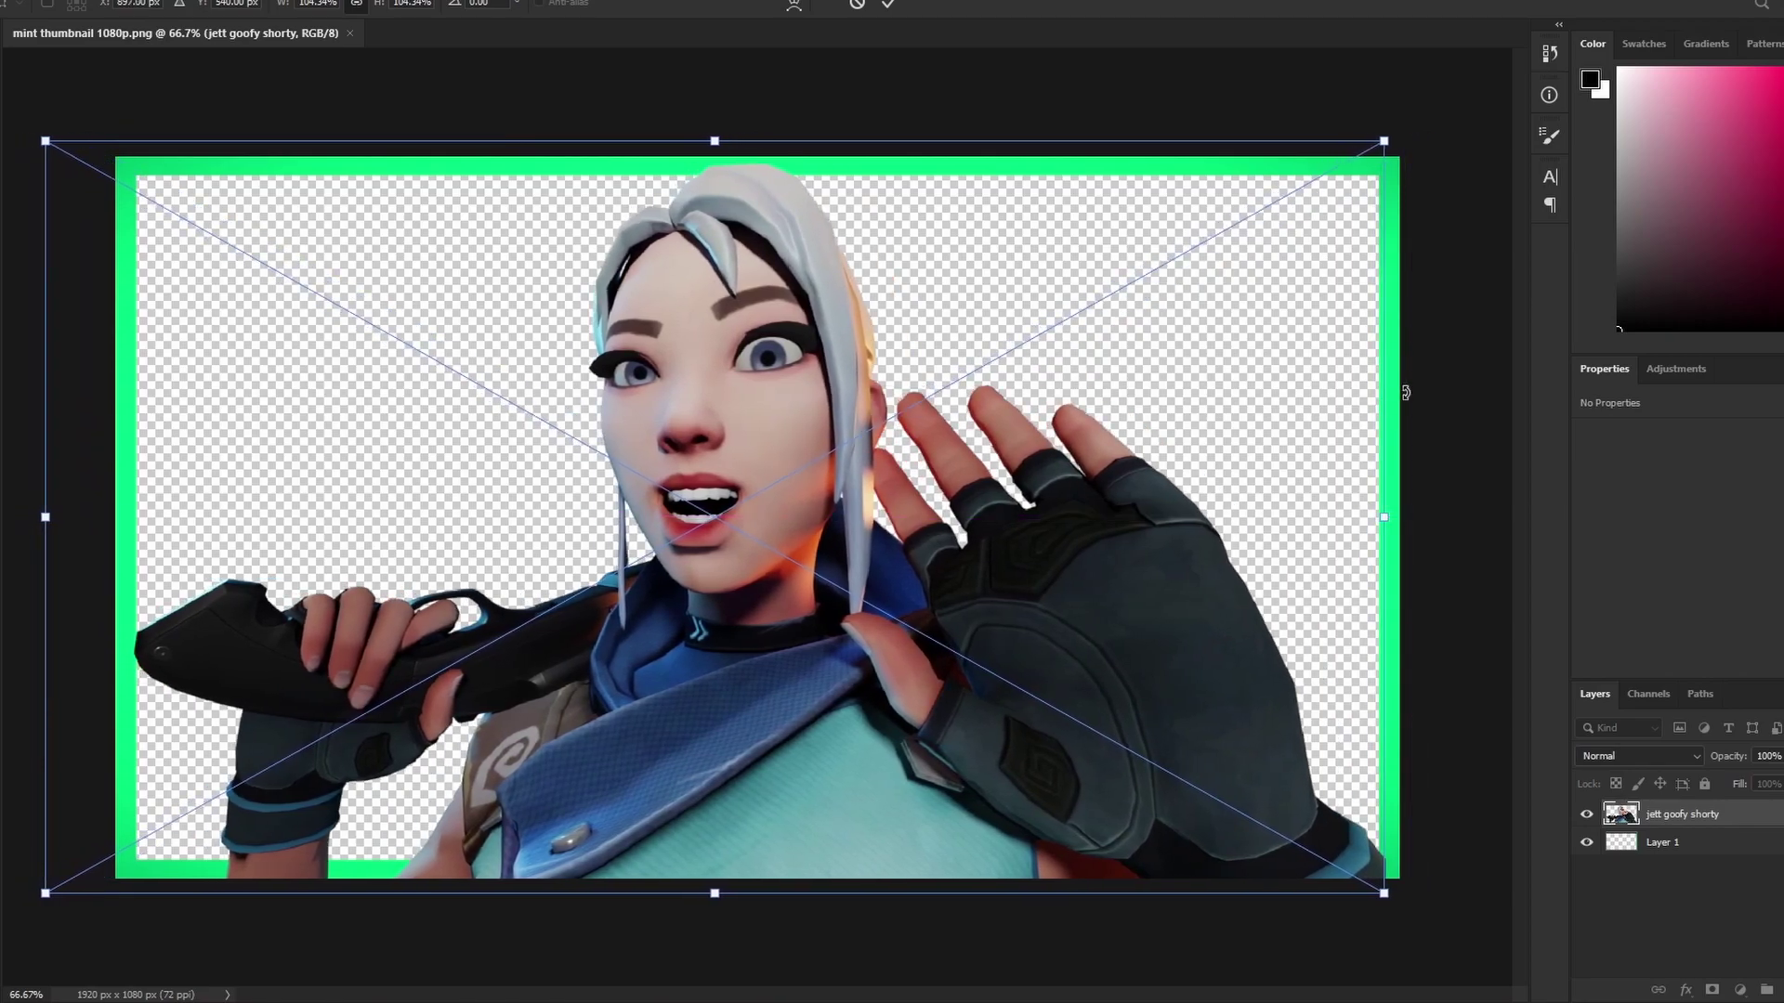
left_click_drag(1405, 393, 1406, 418)
left_click_drag(883, 437, 892, 447)
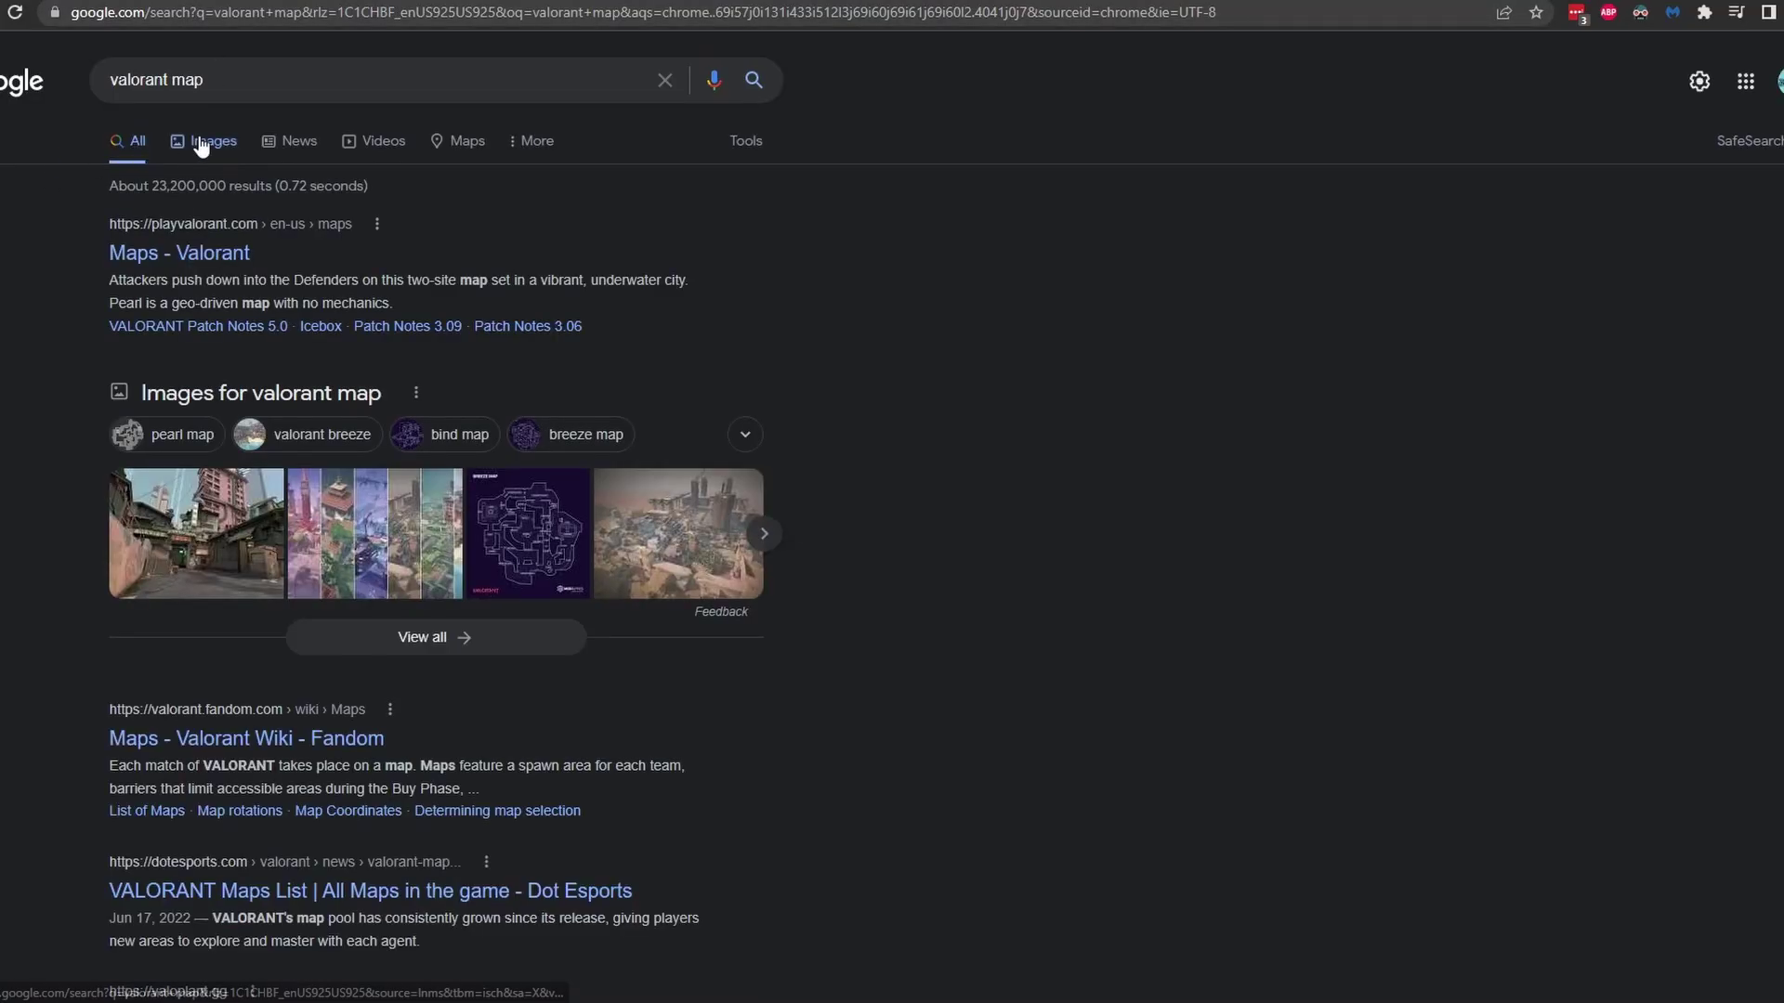
In Chrome, show the image results for "valorant map" and filter them to the Large size
left_click(203, 141)
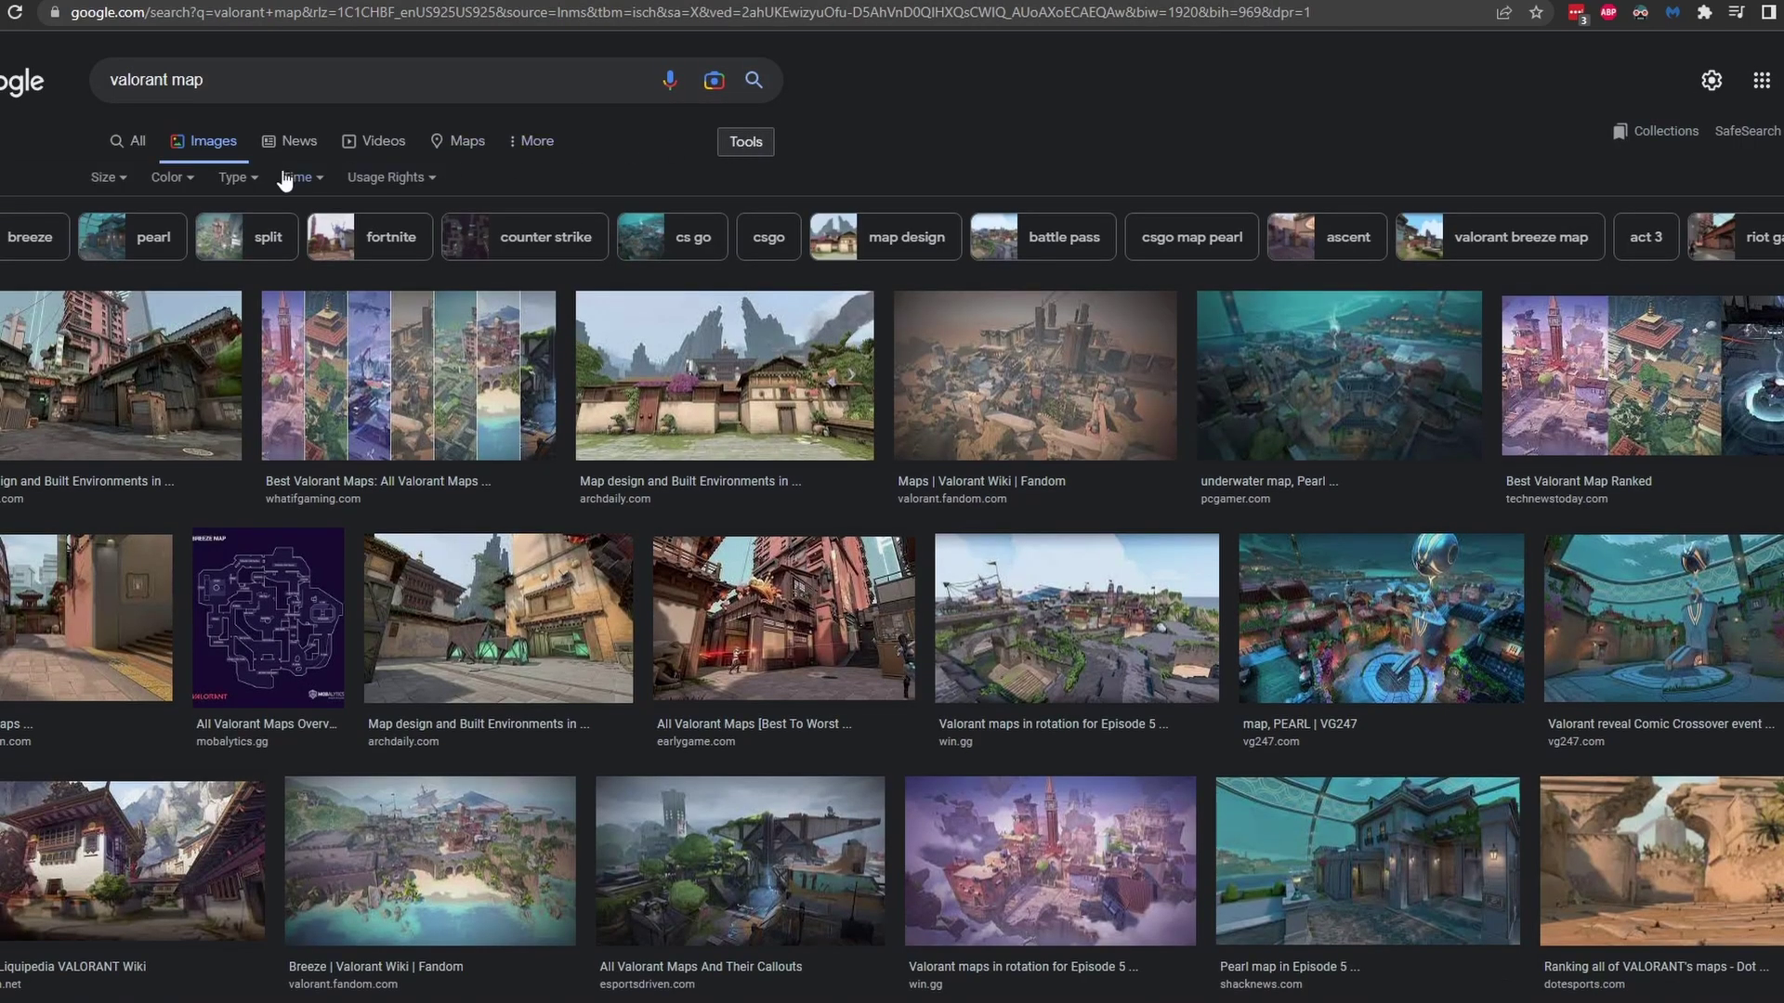
left_click(167, 178)
left_click(106, 177)
left_click(107, 177)
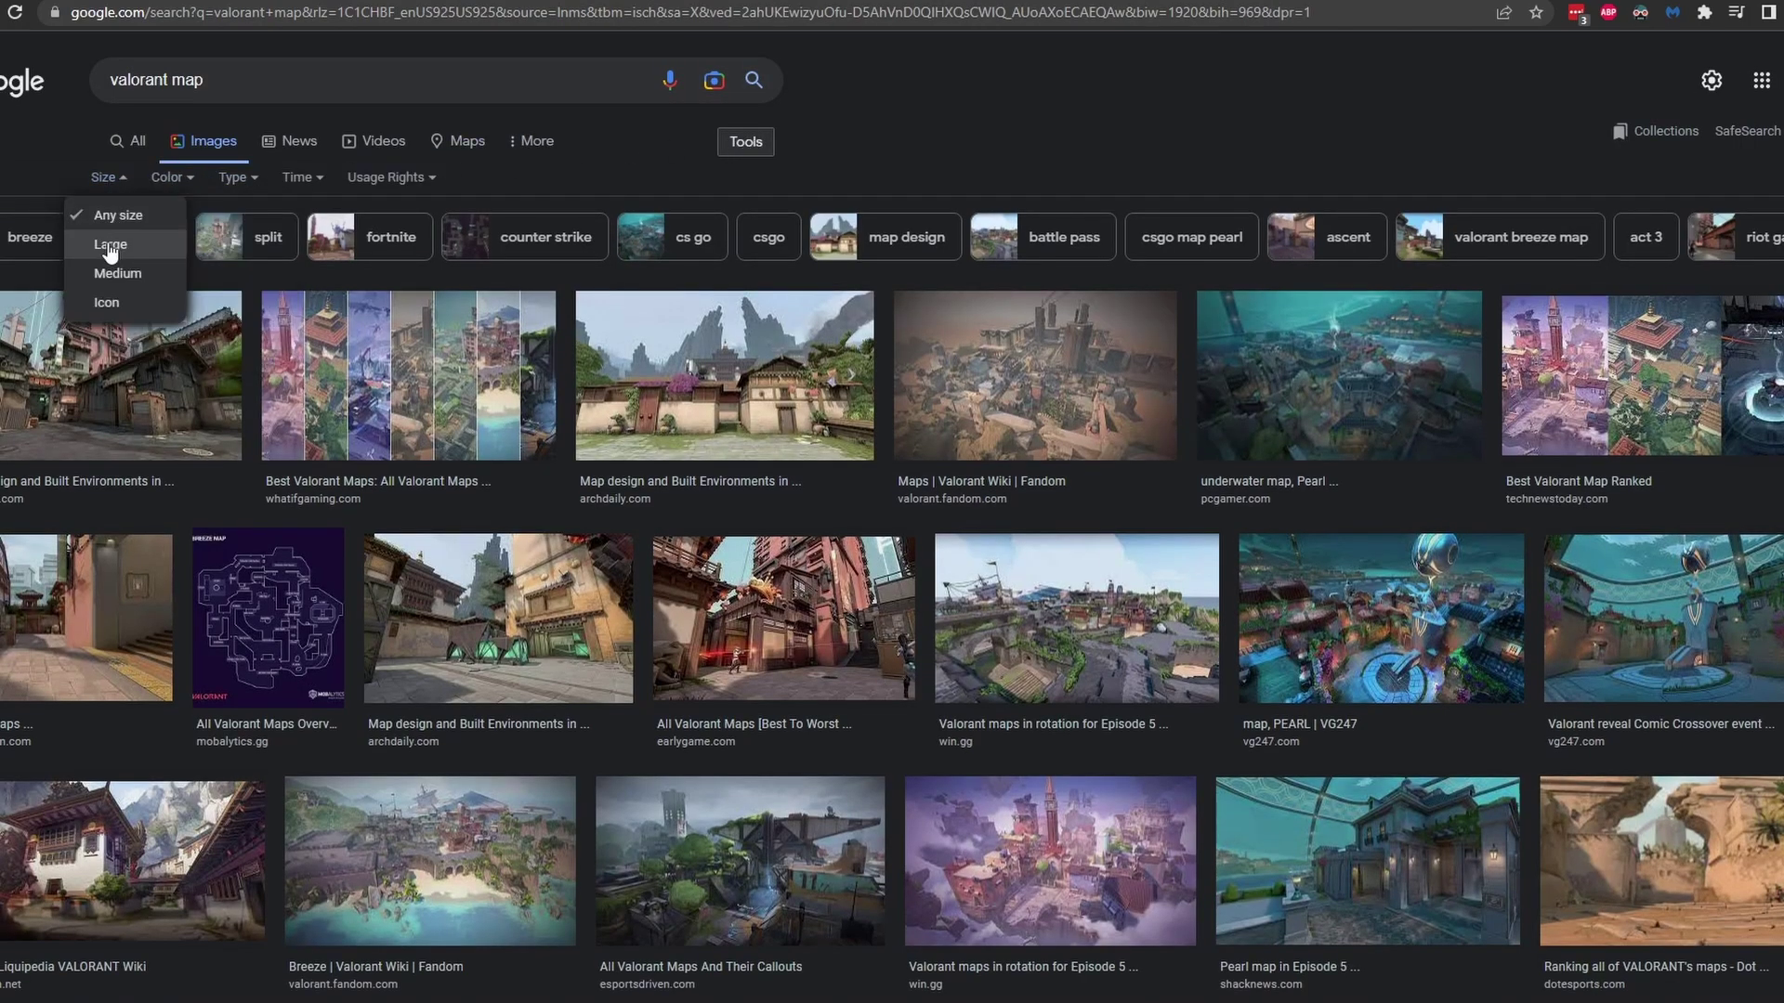
left_click(121, 243)
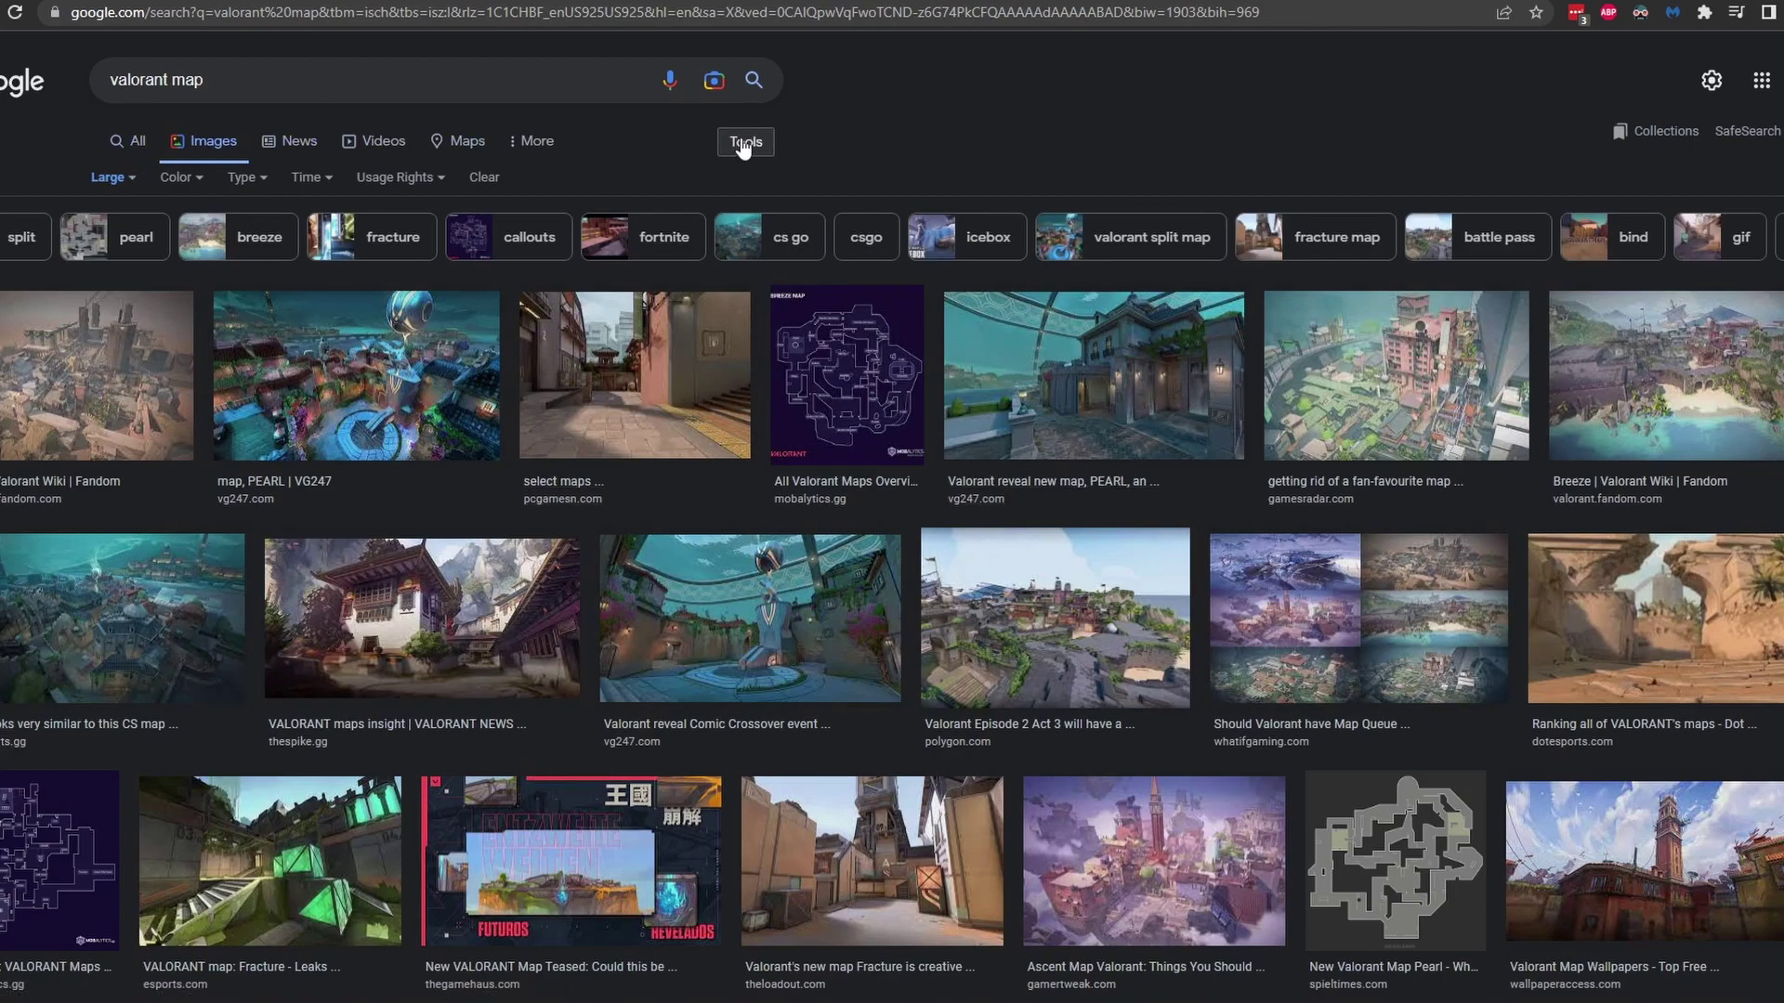
left_click(108, 177)
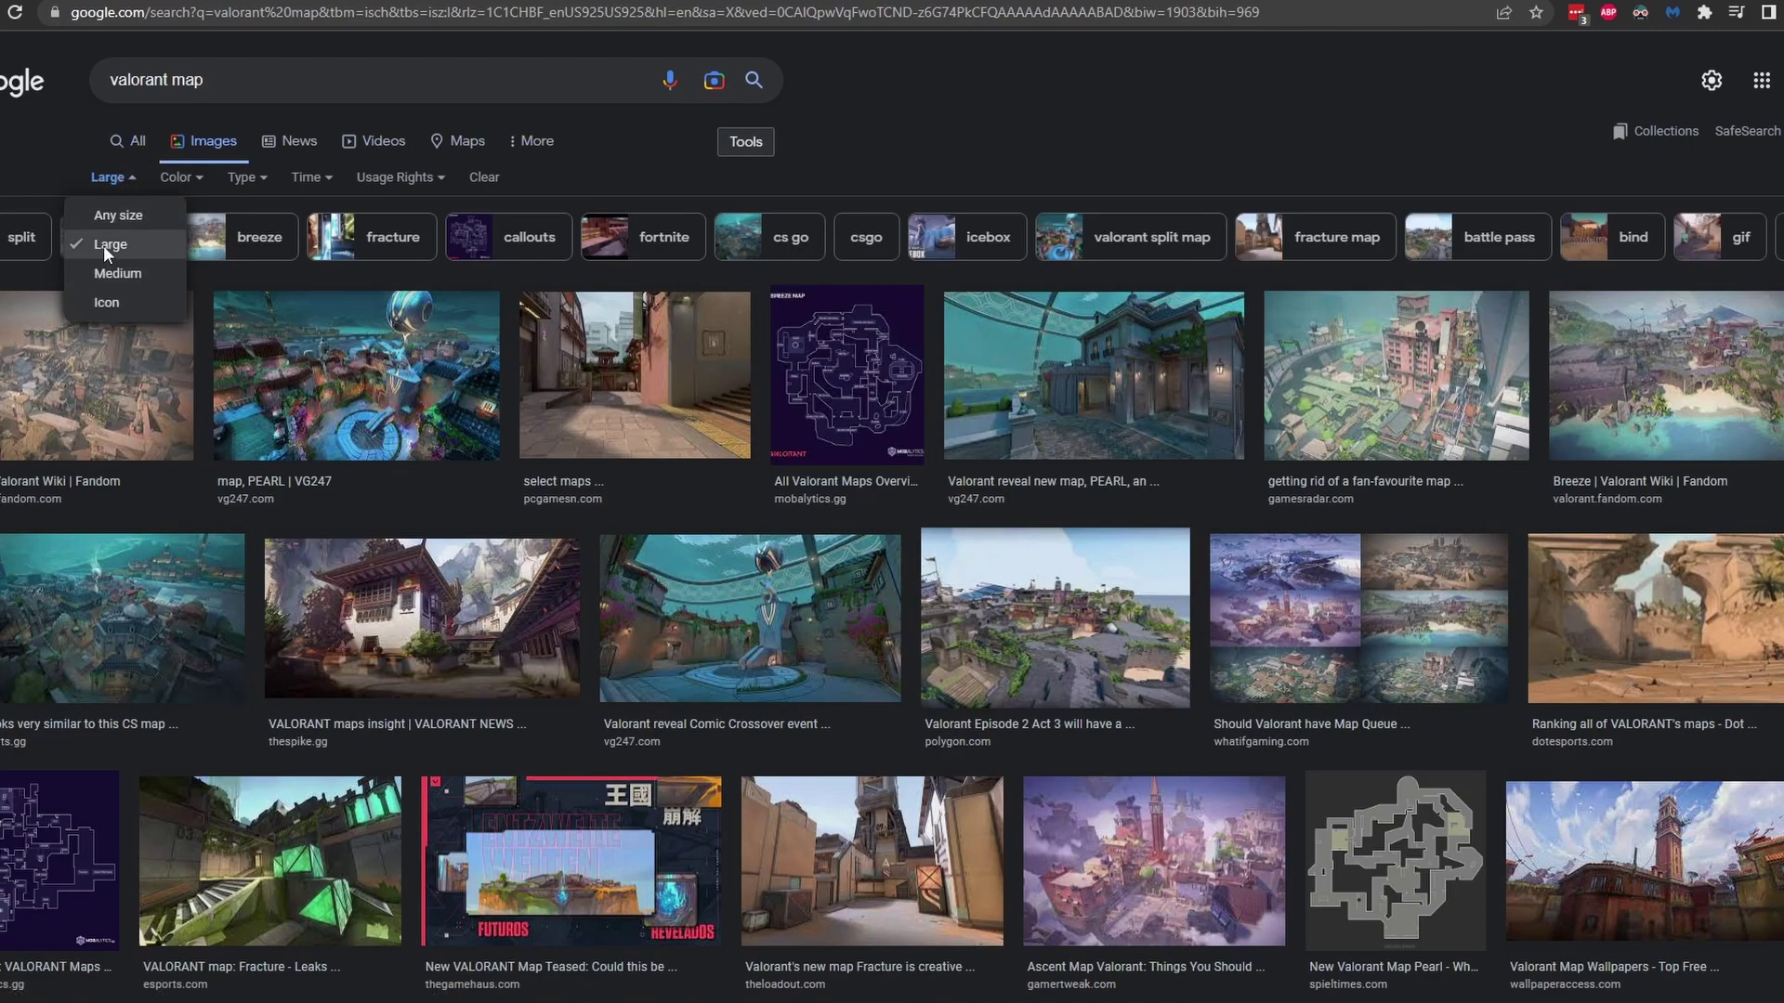
left_click(105, 177)
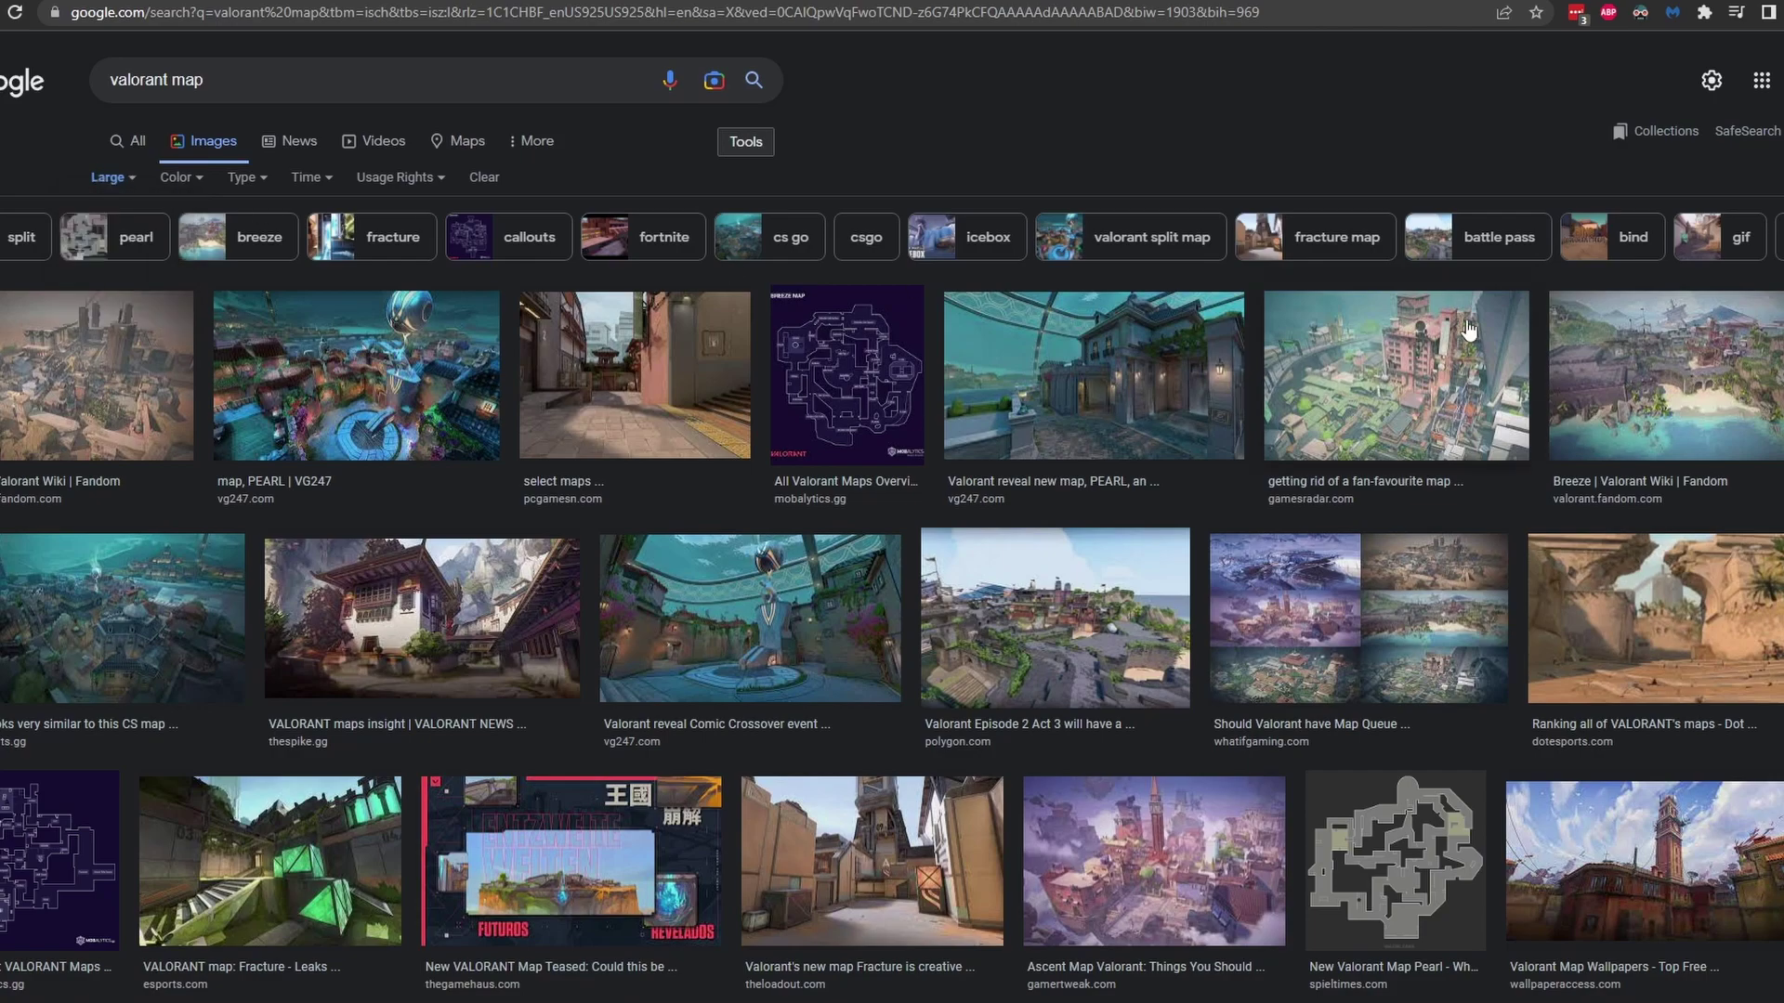
Copy the VG247 Pearl map image, paste it into the Photoshop thumbnail and place its layer below the Jett layer
left_click(1053, 408)
right_click(1302, 360)
right_click(1371, 388)
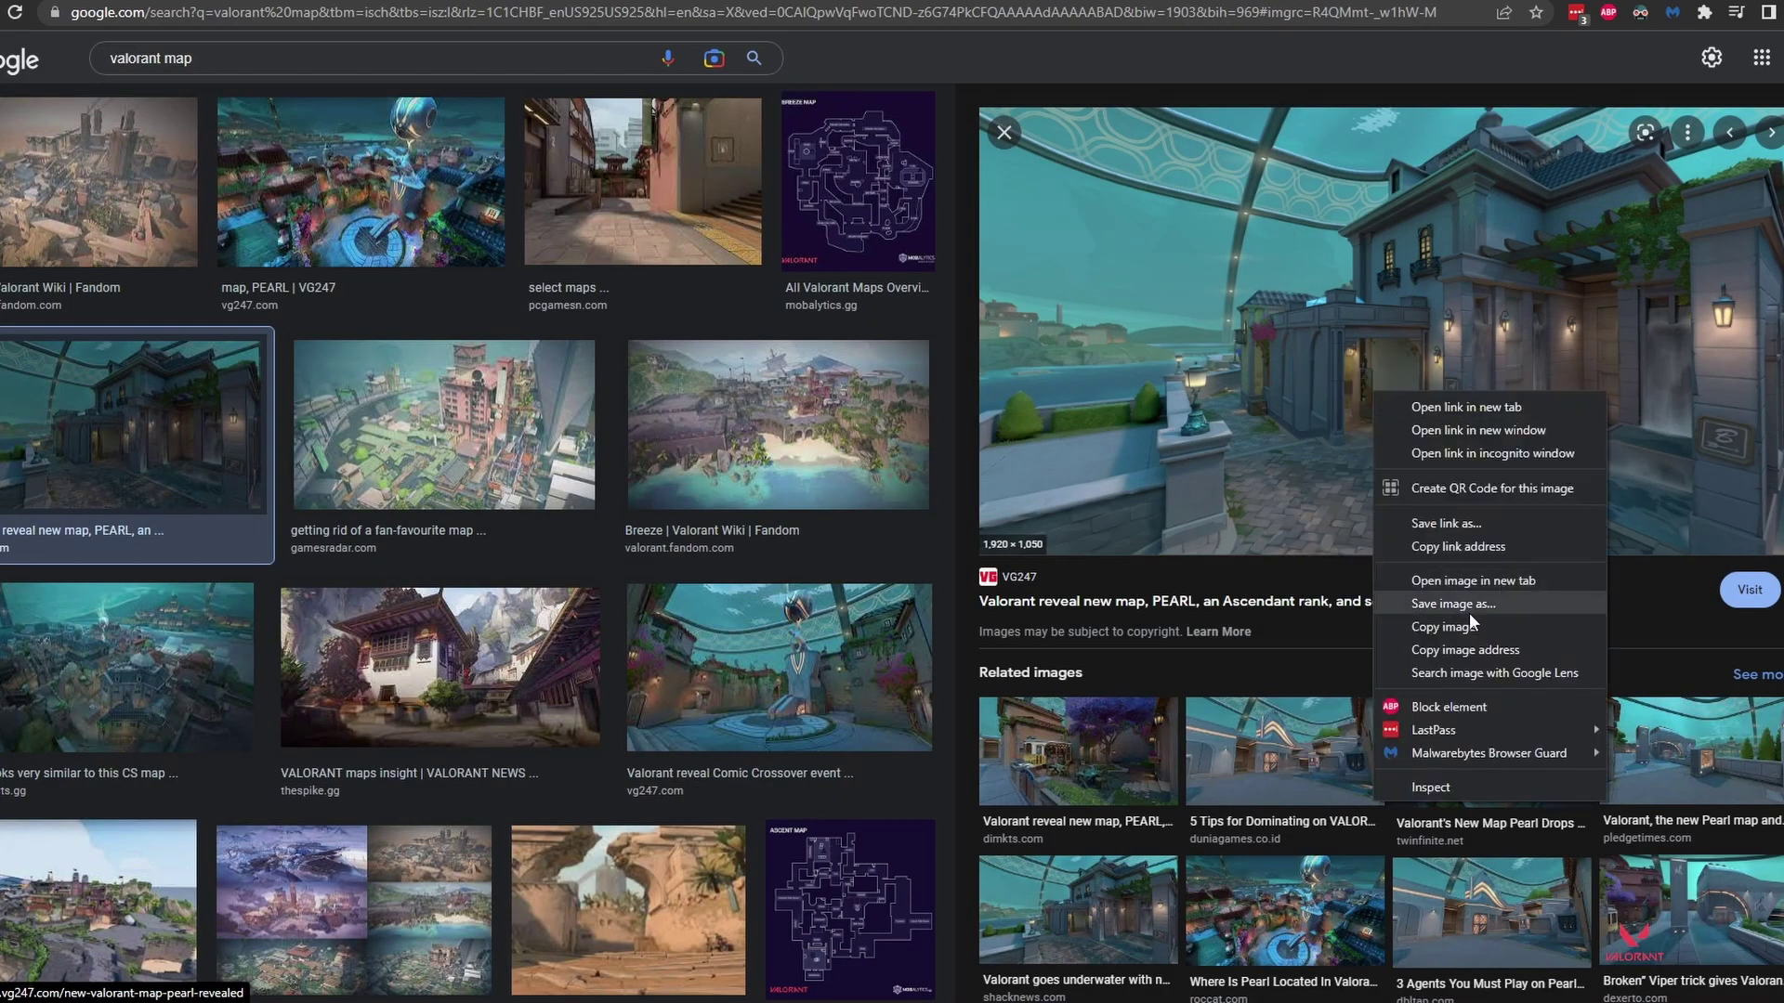
left_click(1462, 623)
left_click(390, 1002)
key("ctrl+v")
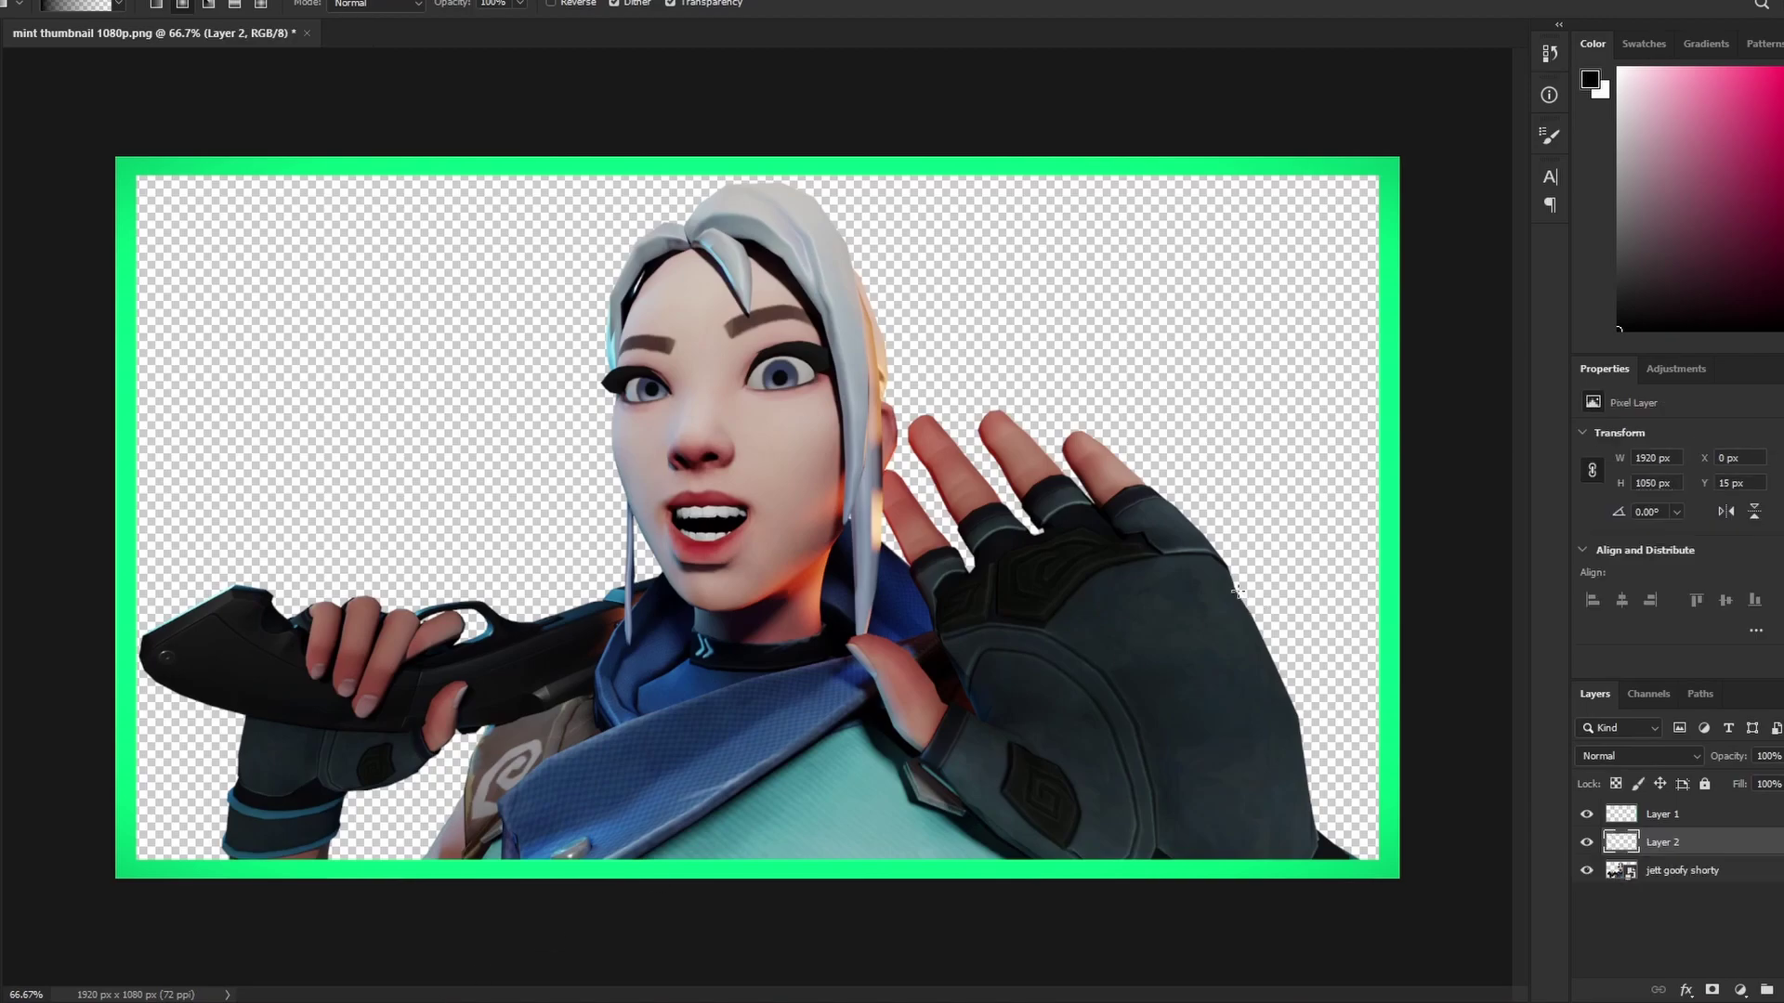
left_click_drag(1639, 846, 1645, 885)
Scale the Pearl background to 125.09% and position its center at X 952.5 px, Y 450 px
key("ctrl+t")
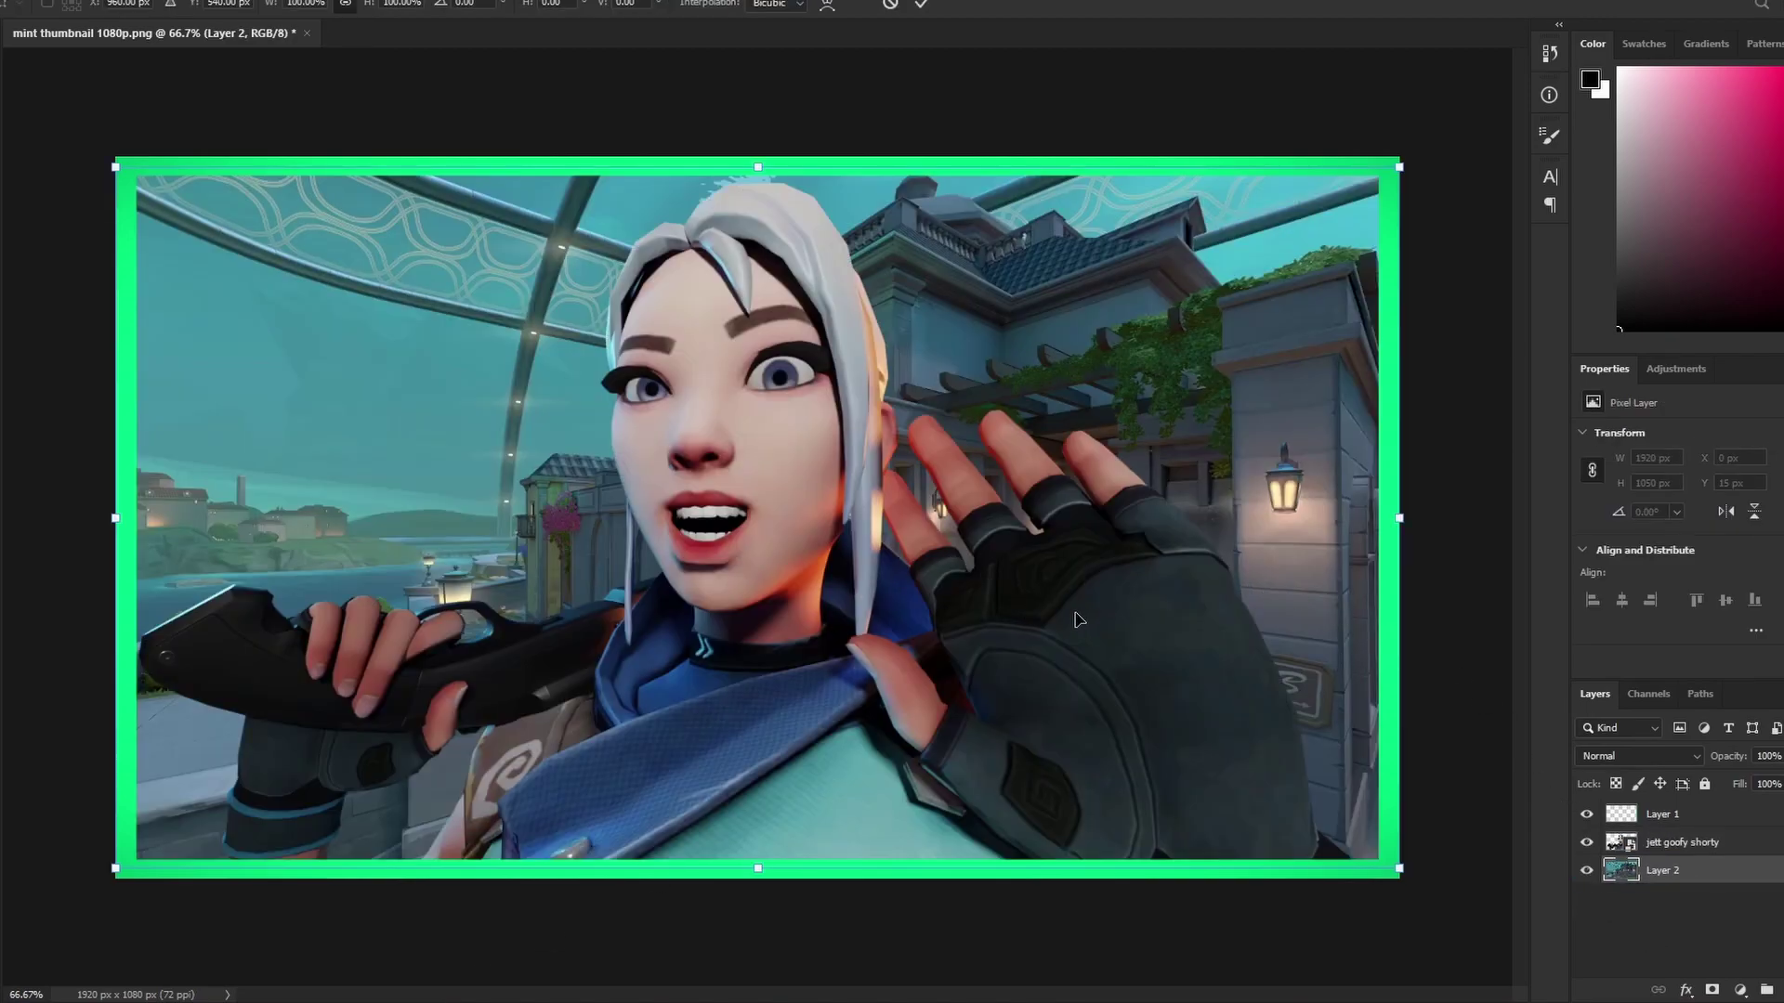
left_click_drag(1075, 613, 1071, 599)
left_click_drag(1394, 154, 1553, 67, "alt")
left_click_drag(1226, 374, 1228, 327)
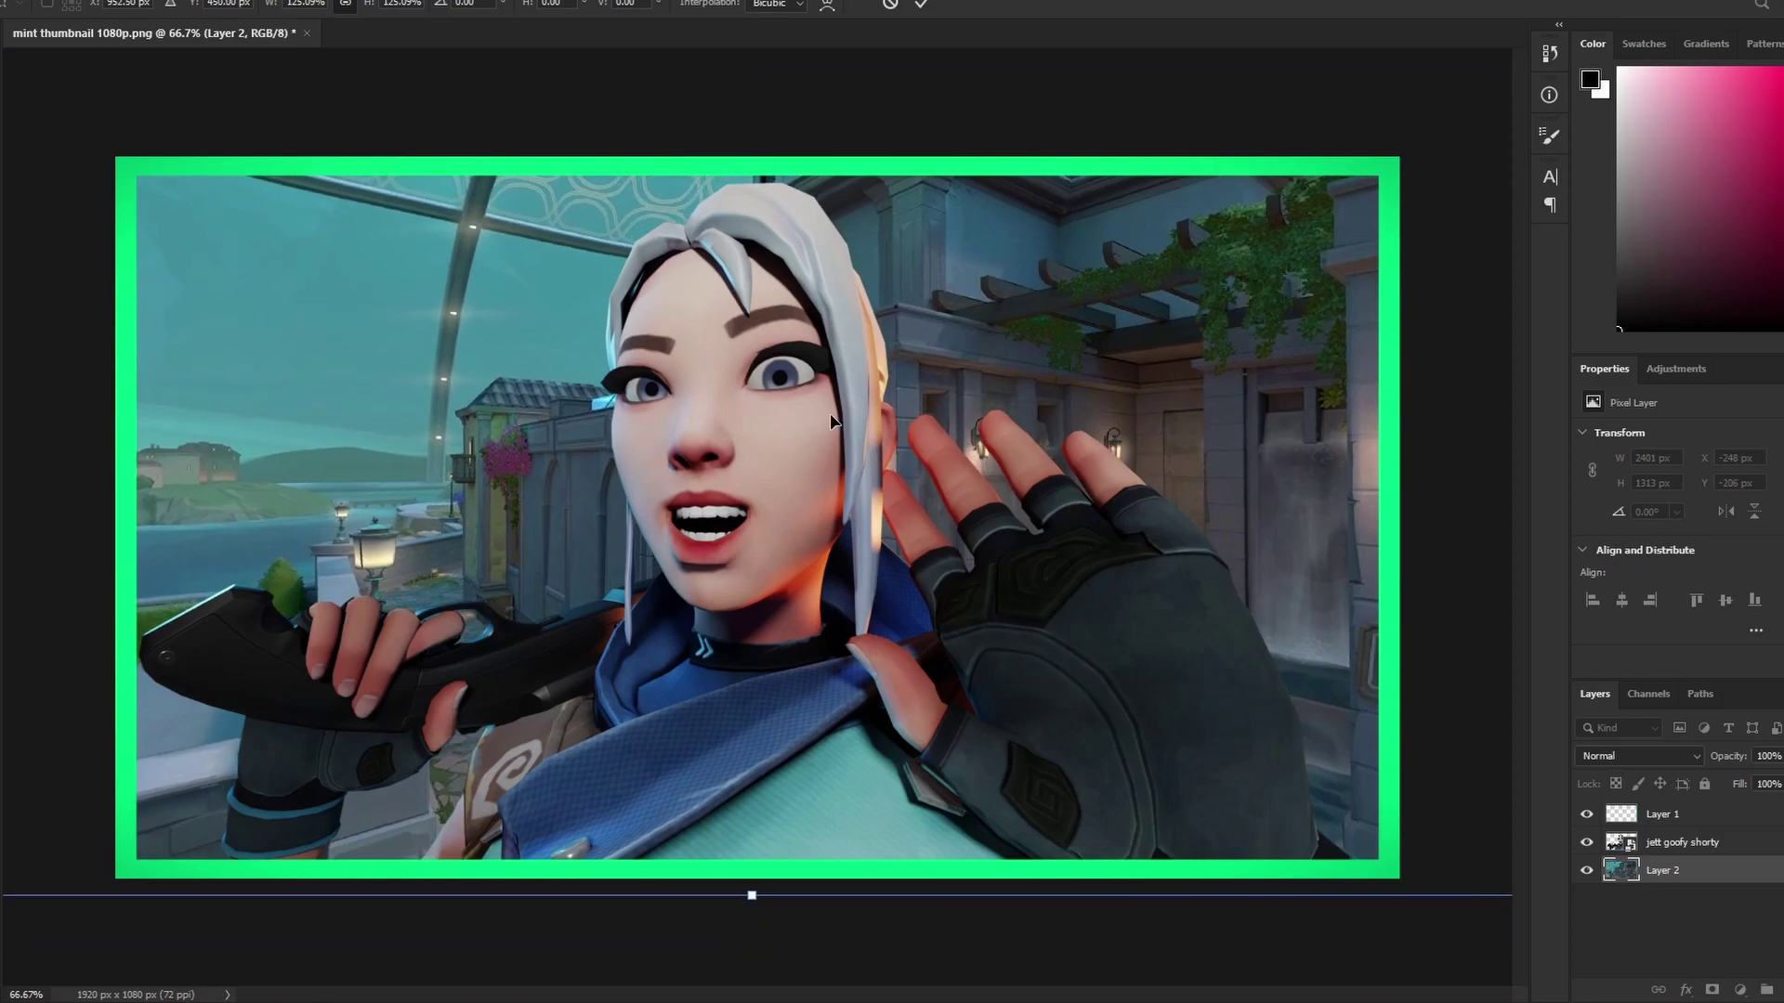
key("Return")
key("g")
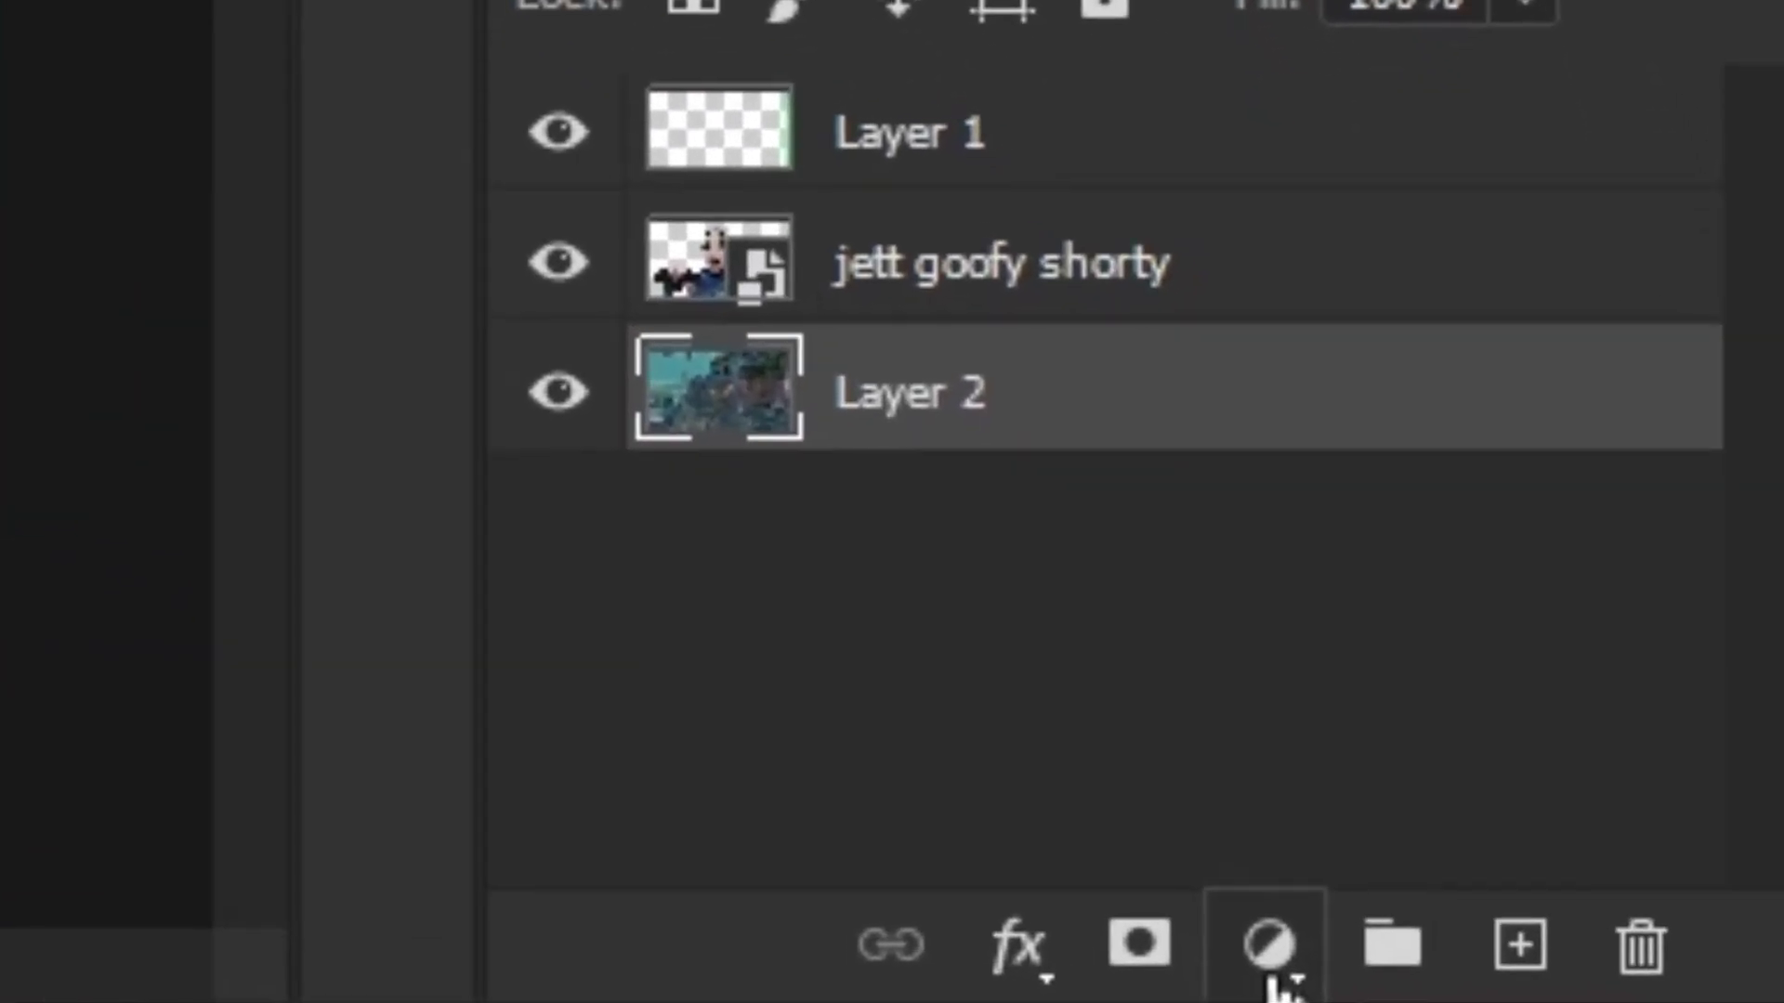
Add a Levels adjustment layer above the background and lower its white output level to darken the scenery
left_click(1740, 989)
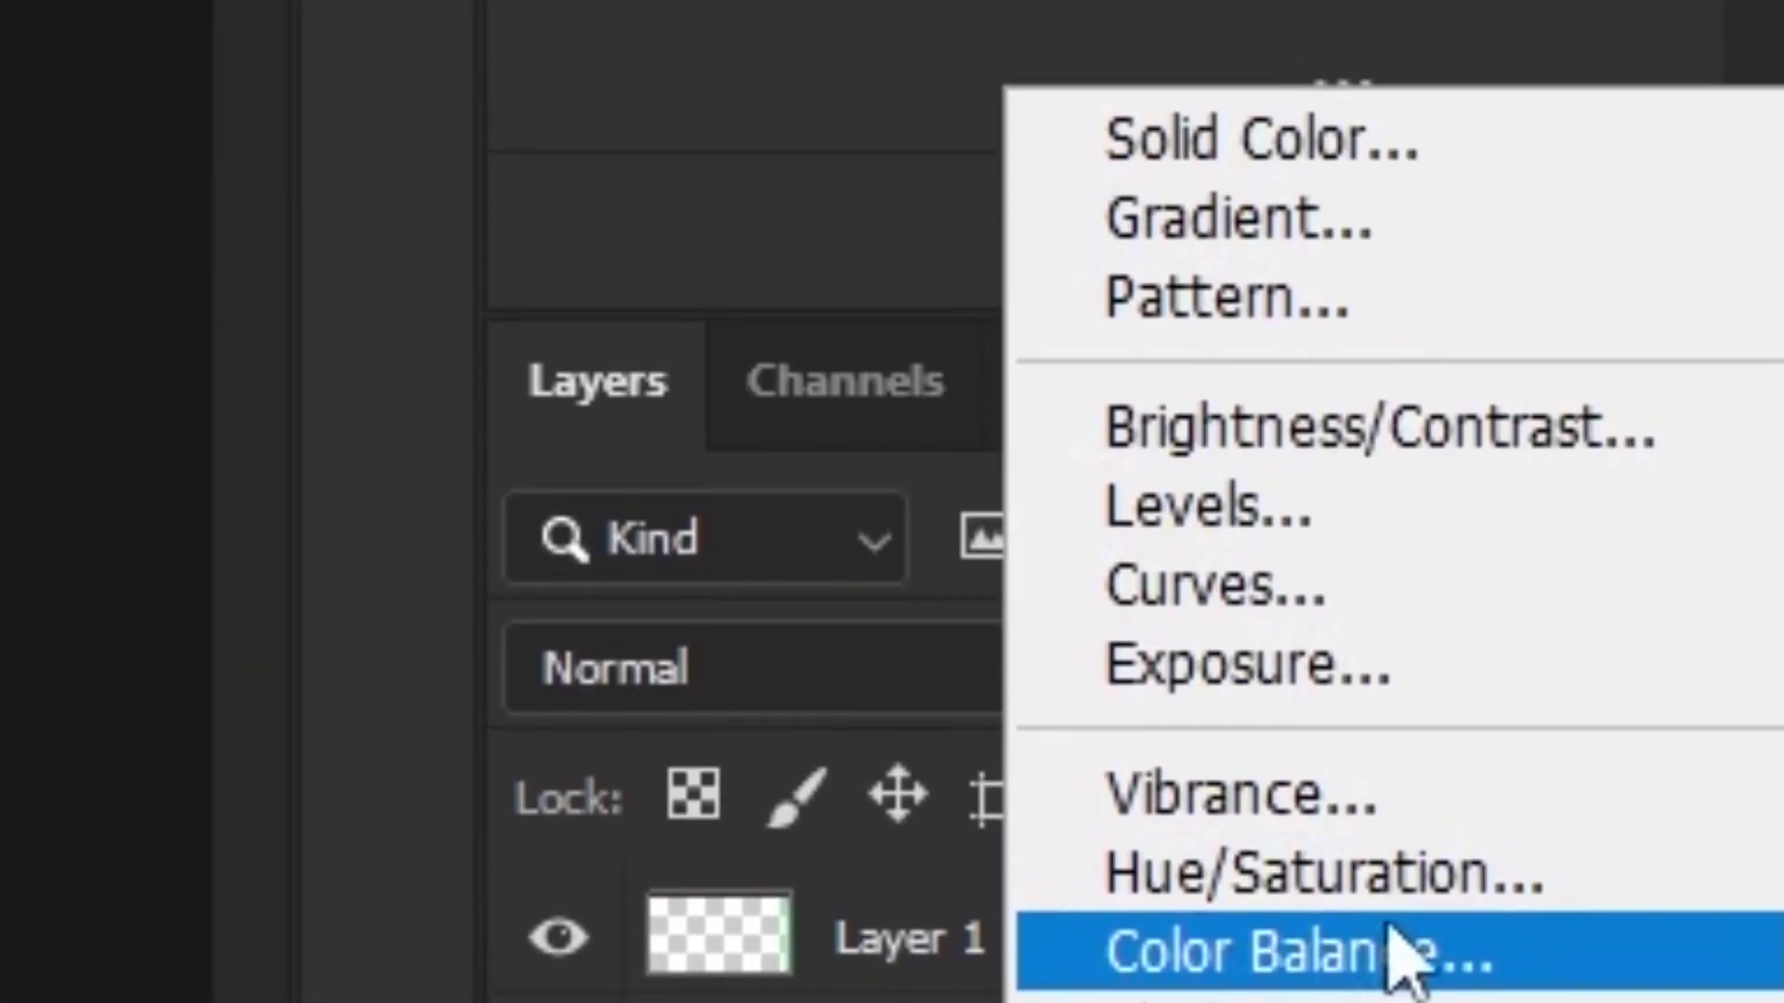
left_click(1384, 521)
left_click_drag(1671, 148, 1322, 121)
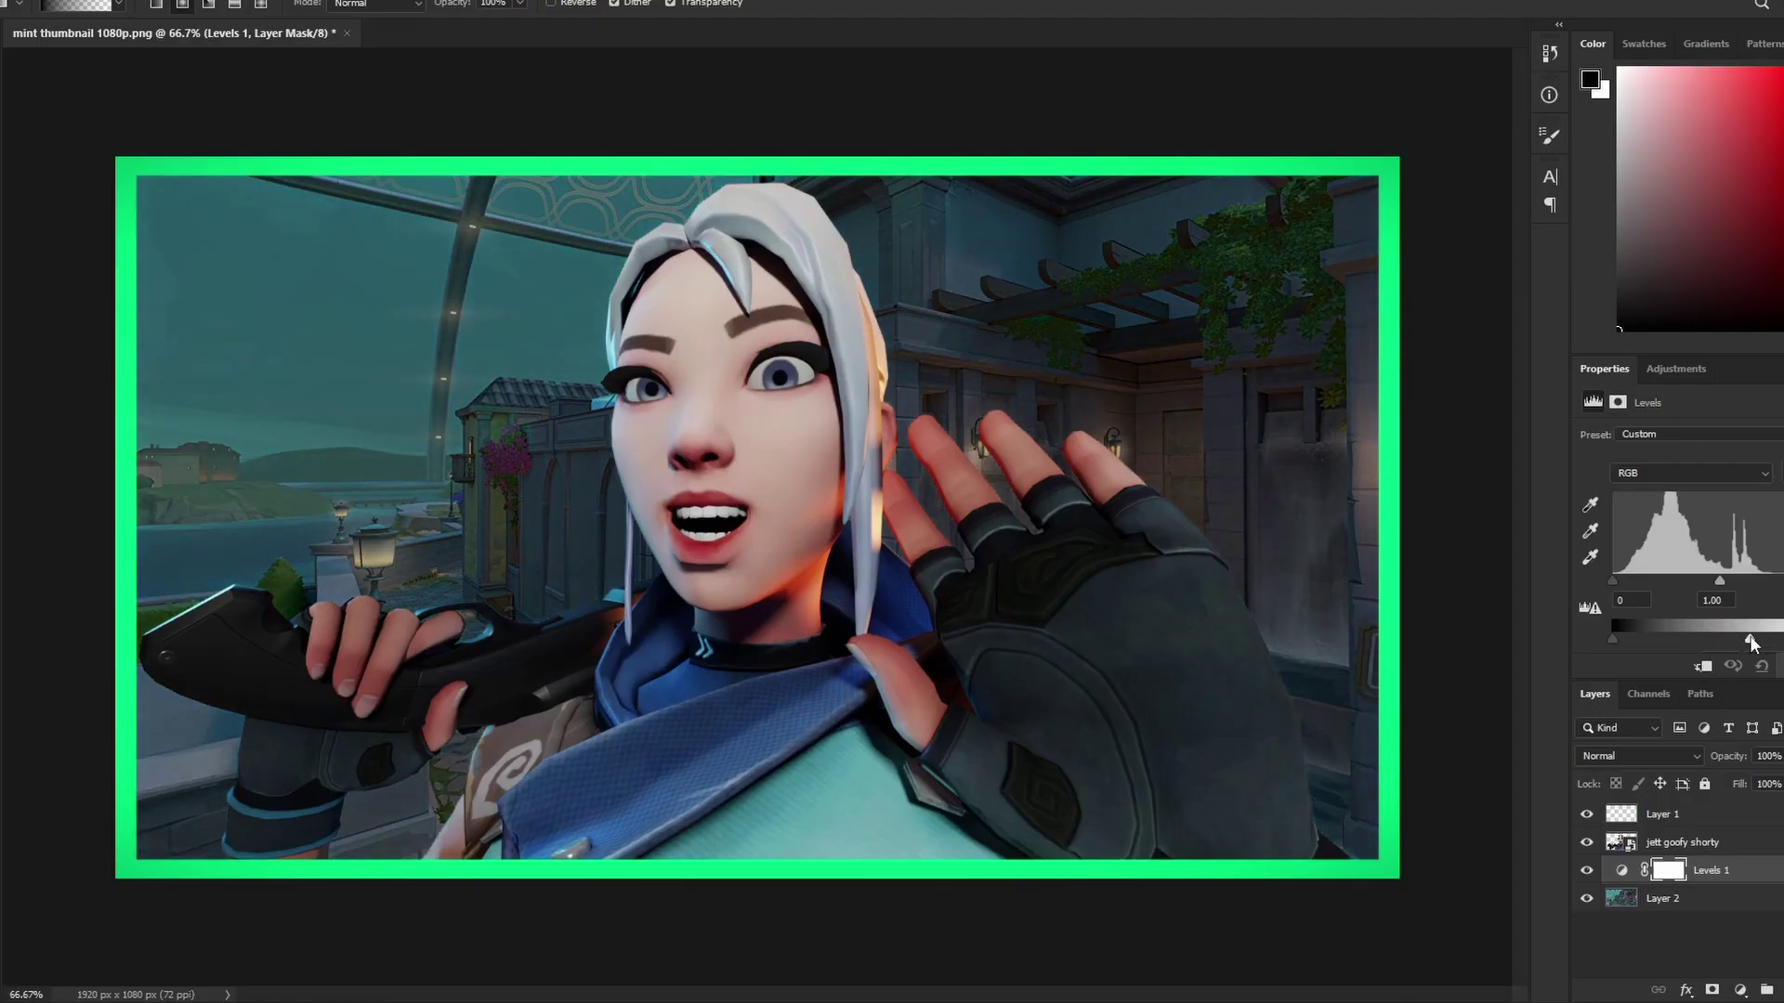
Apply the Oil Paint filter to the Jett layer with stylization 1.0, cleanliness 1.4, scale 1.8, bristle detail 2.4 and lighting off
left_click(1682, 841)
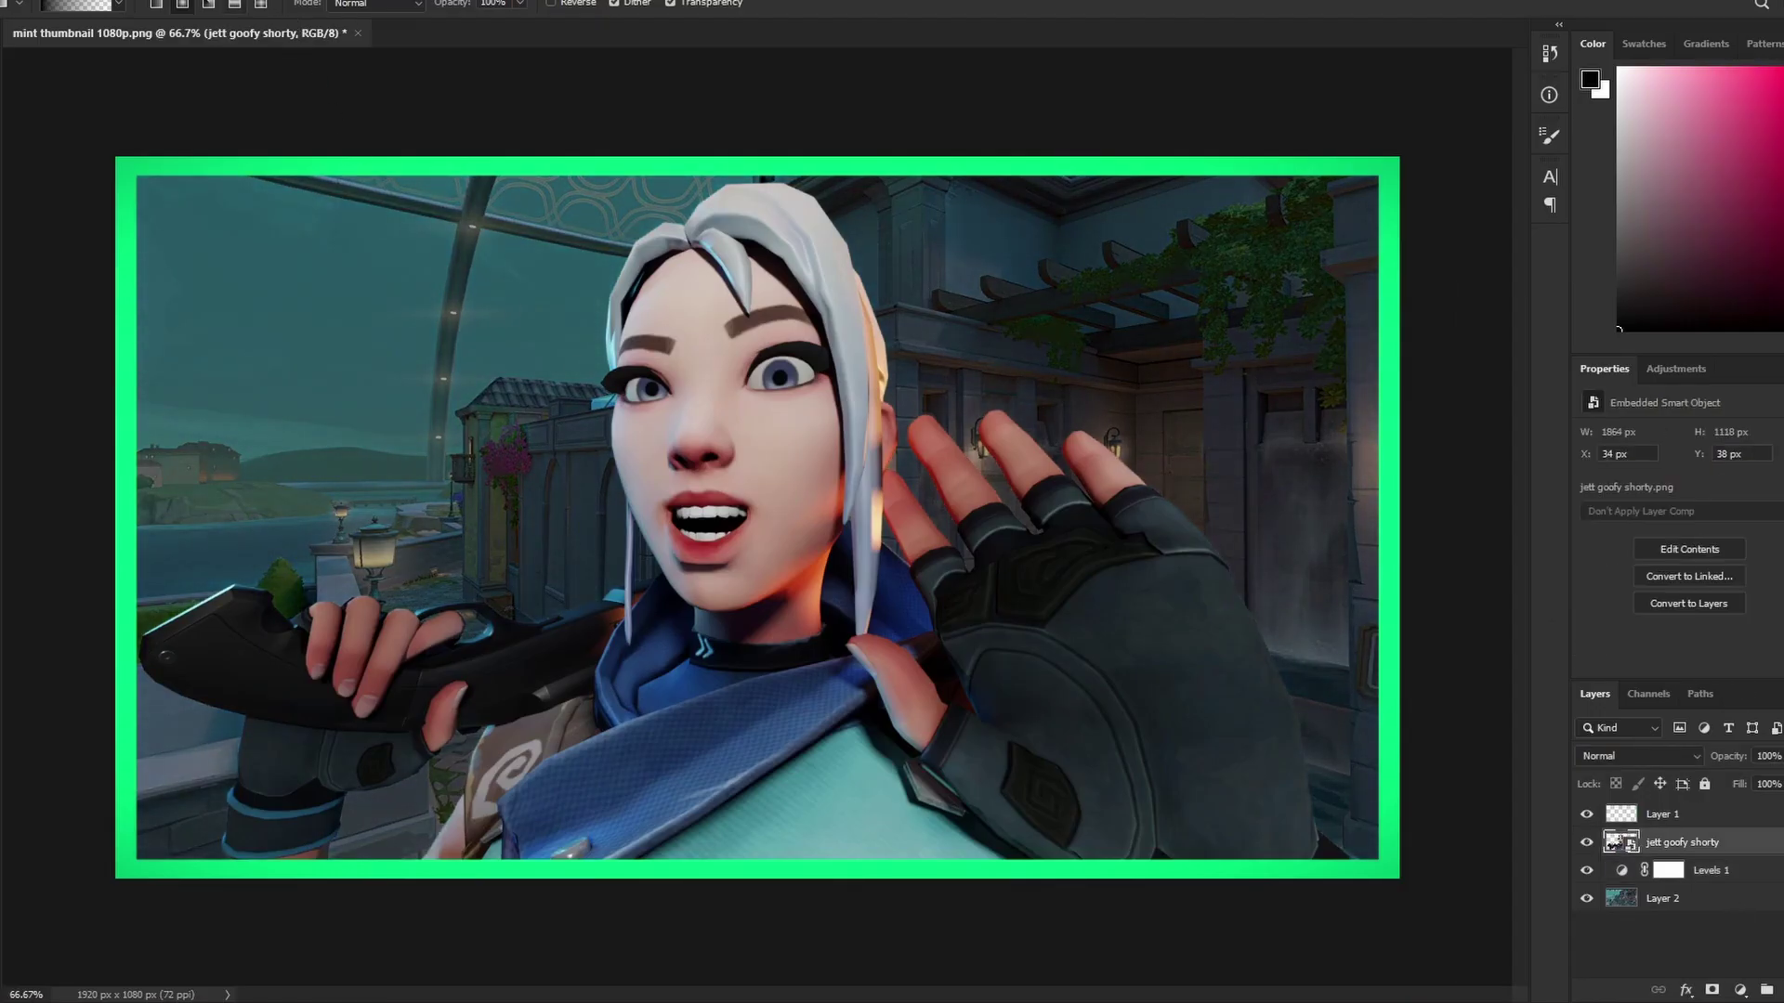
left_click(206, 2)
mouse_move(275, 334)
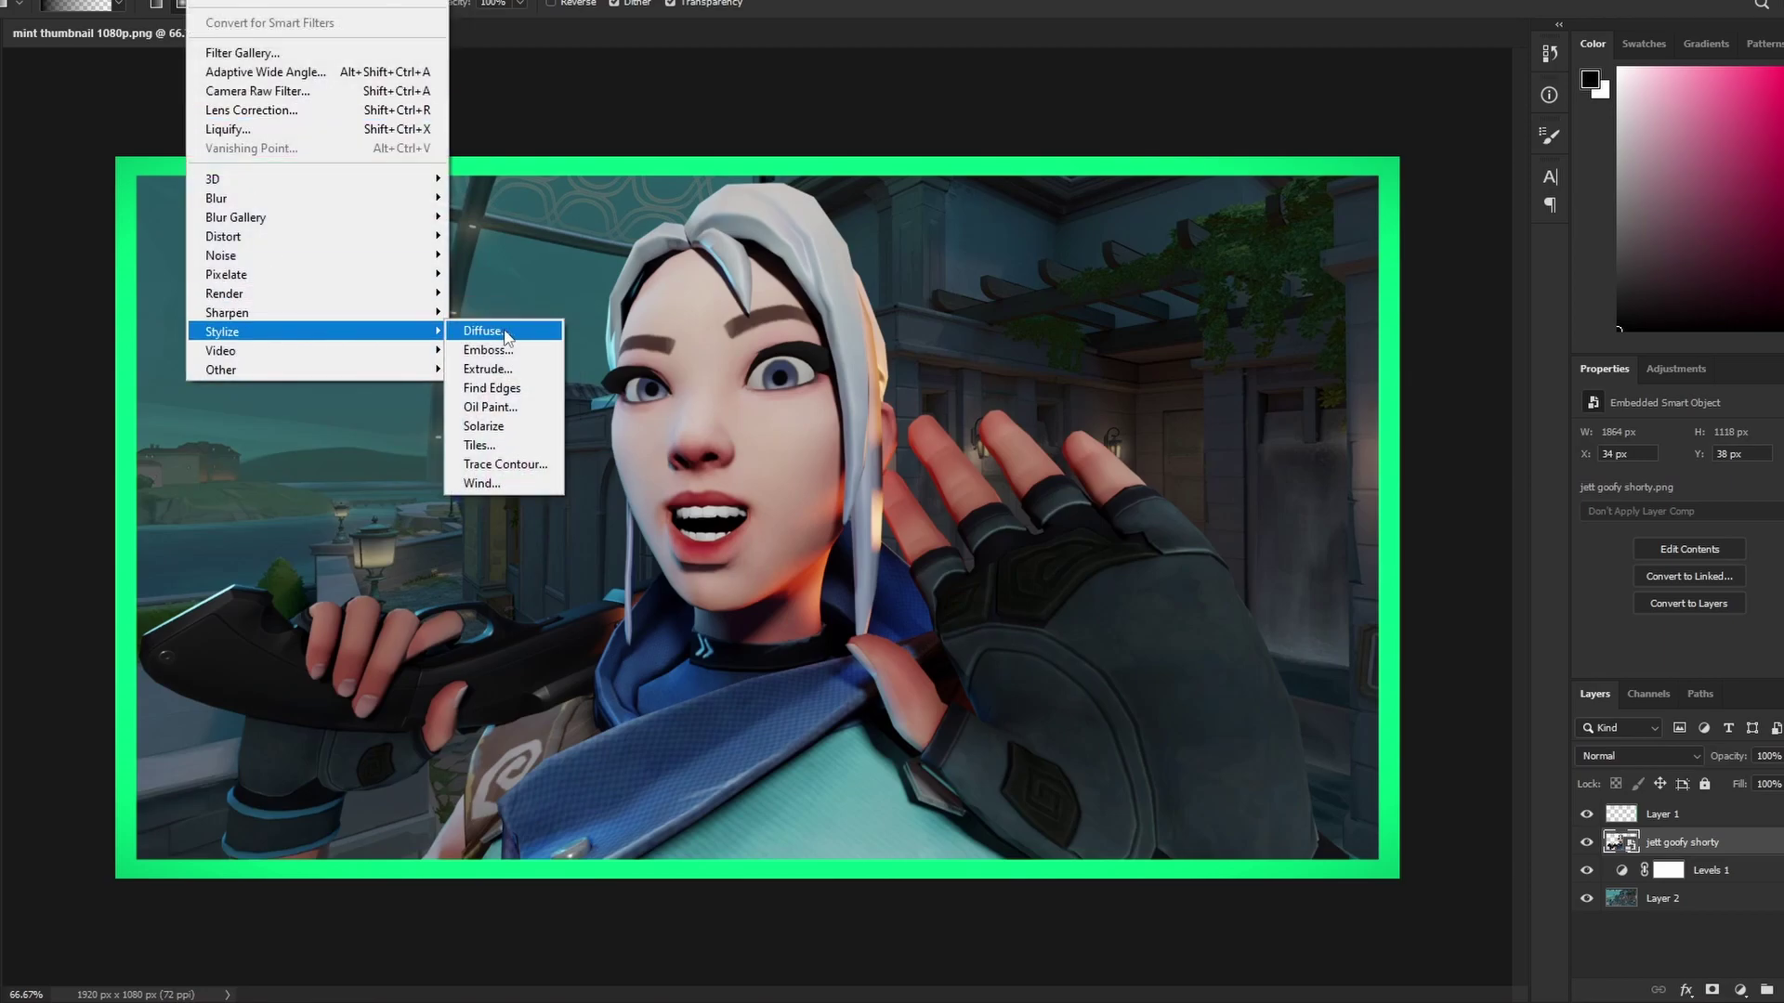
left_click(497, 410)
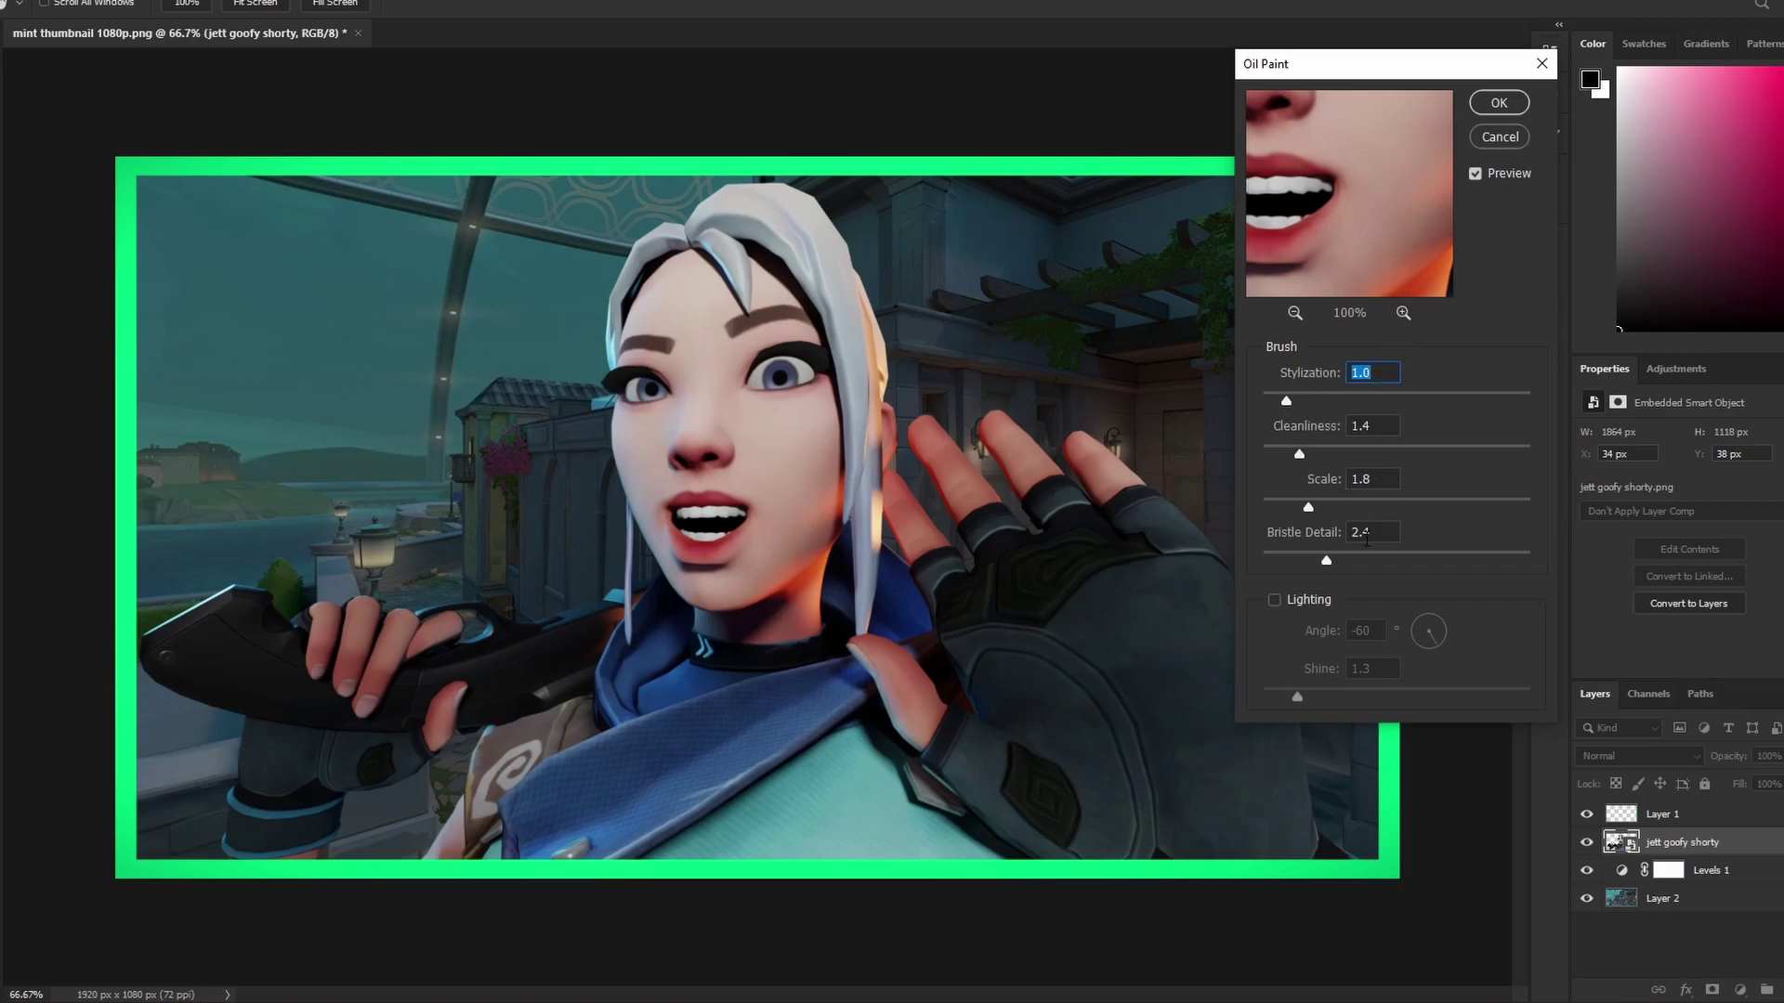
left_click(1295, 602)
left_click(1512, 104)
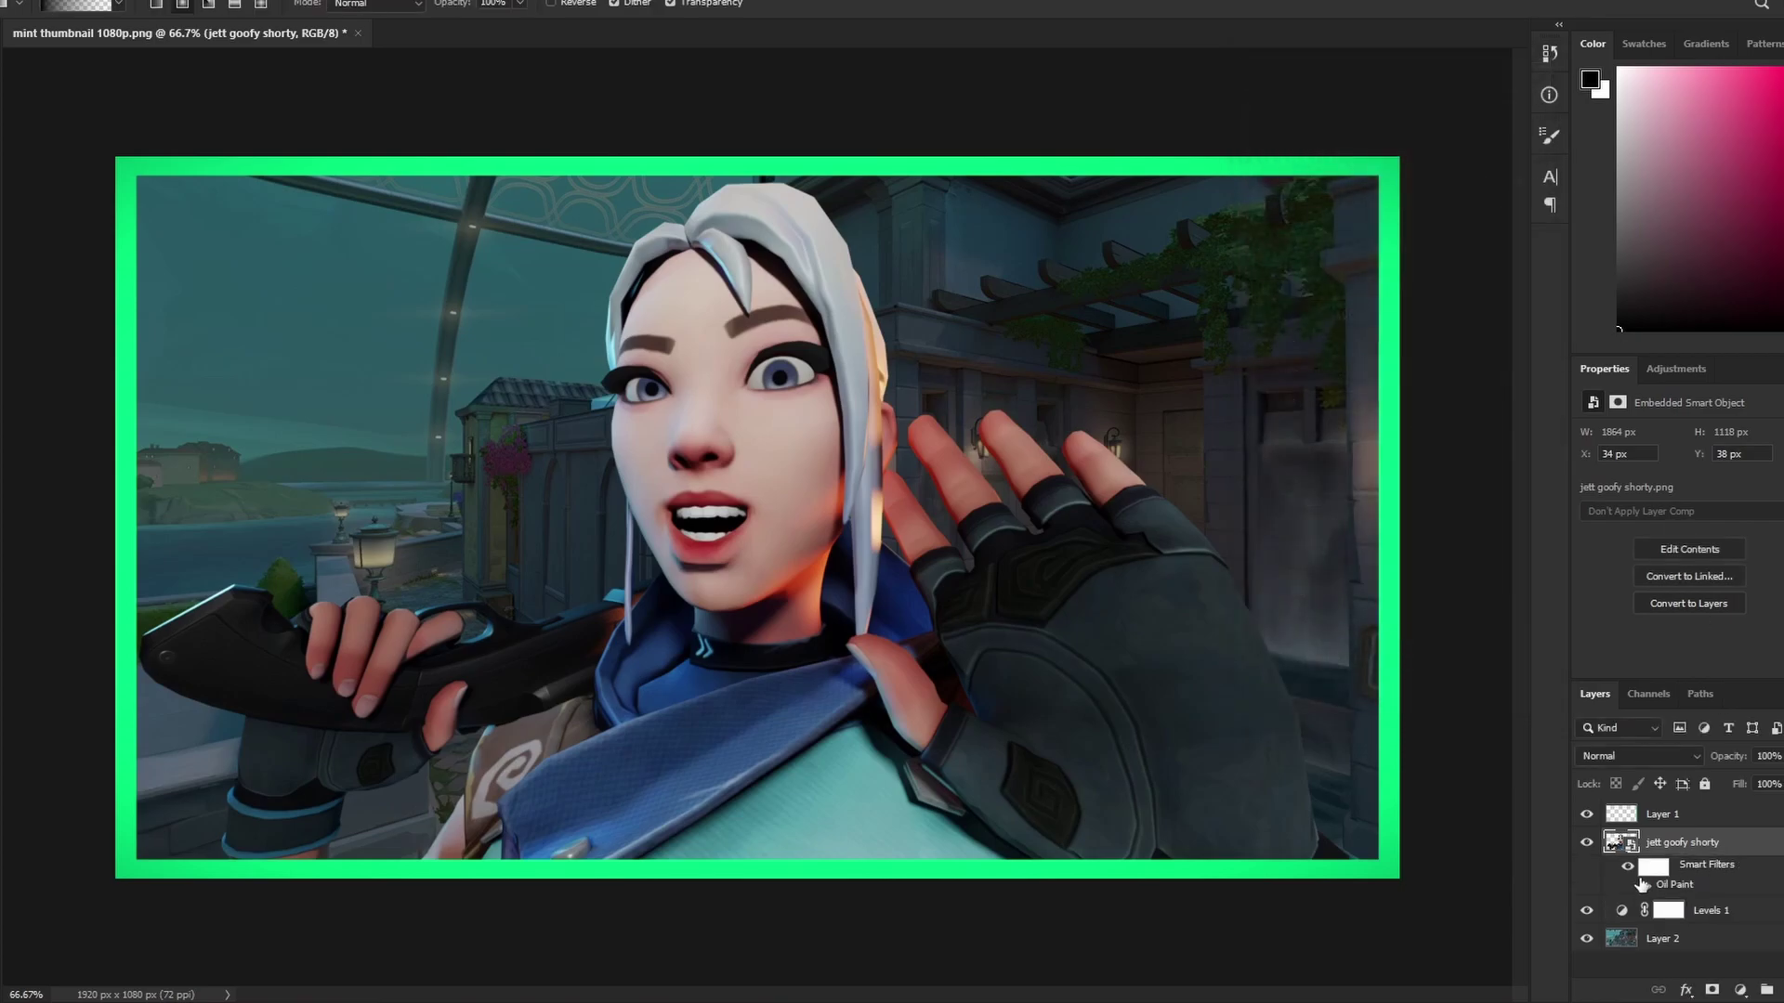
scroll(963, 688, "up", 10, "alt")
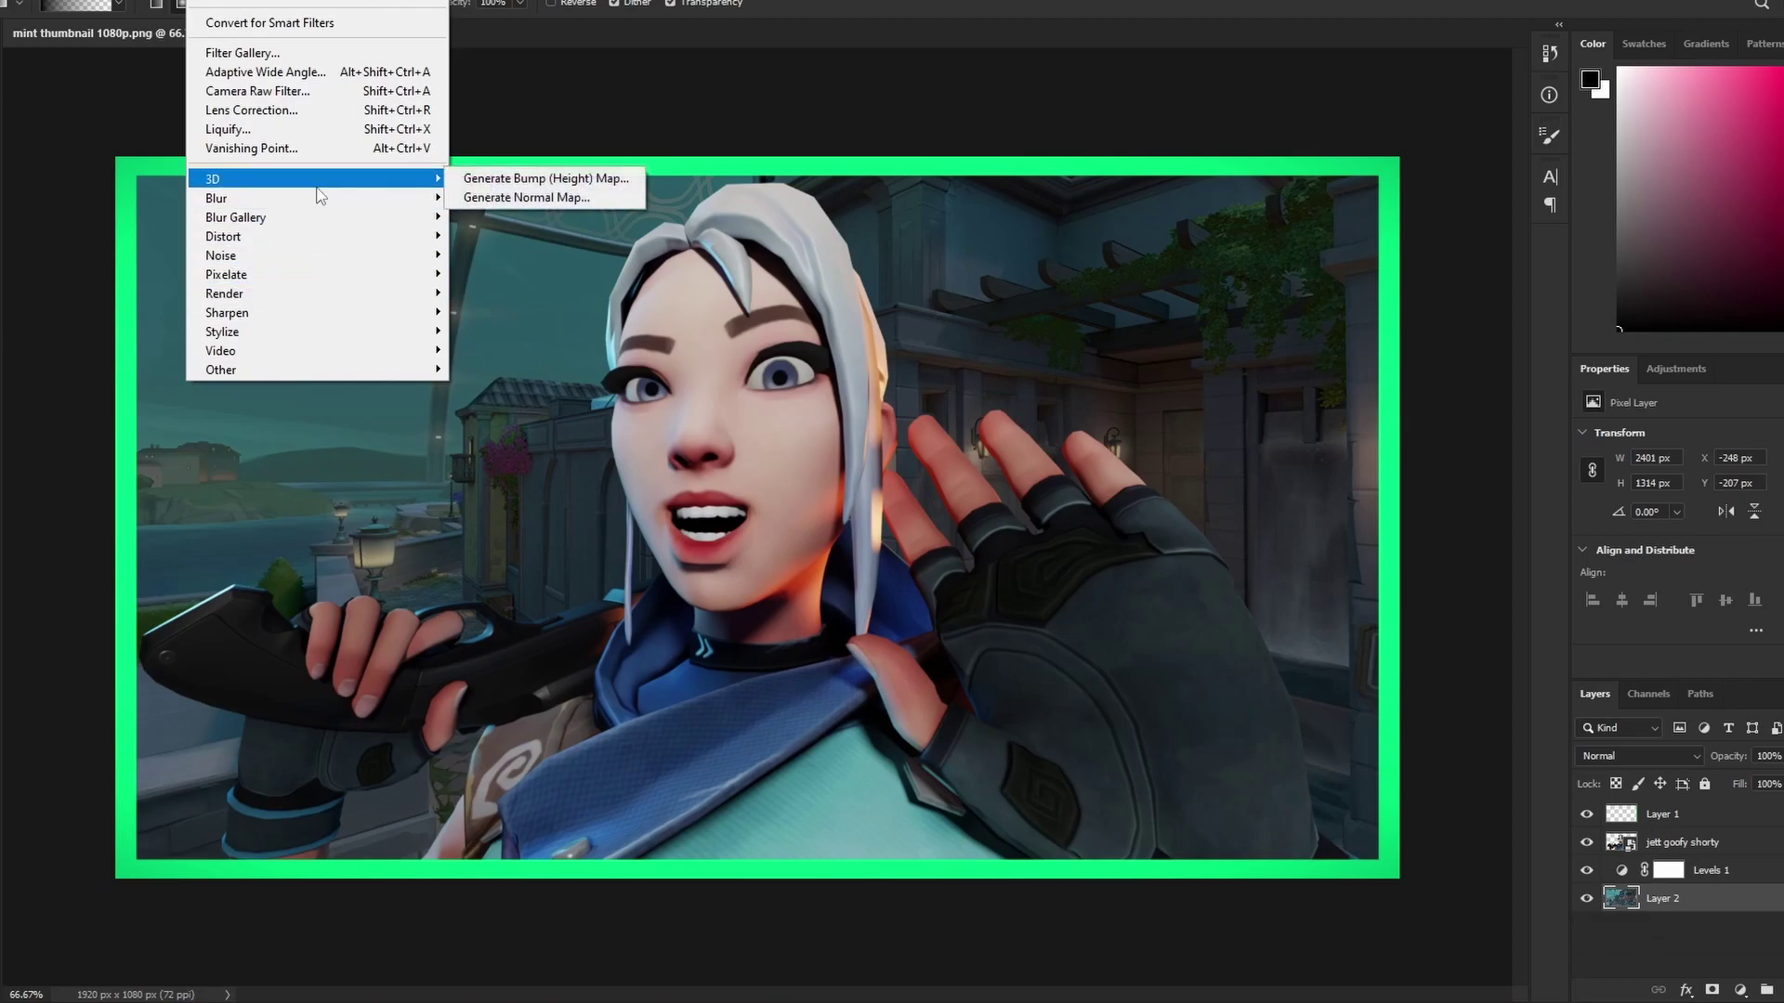
Apply a Gaussian Blur with a radius of 5 pixels to the Pearl background layer
mouse_move(316, 198)
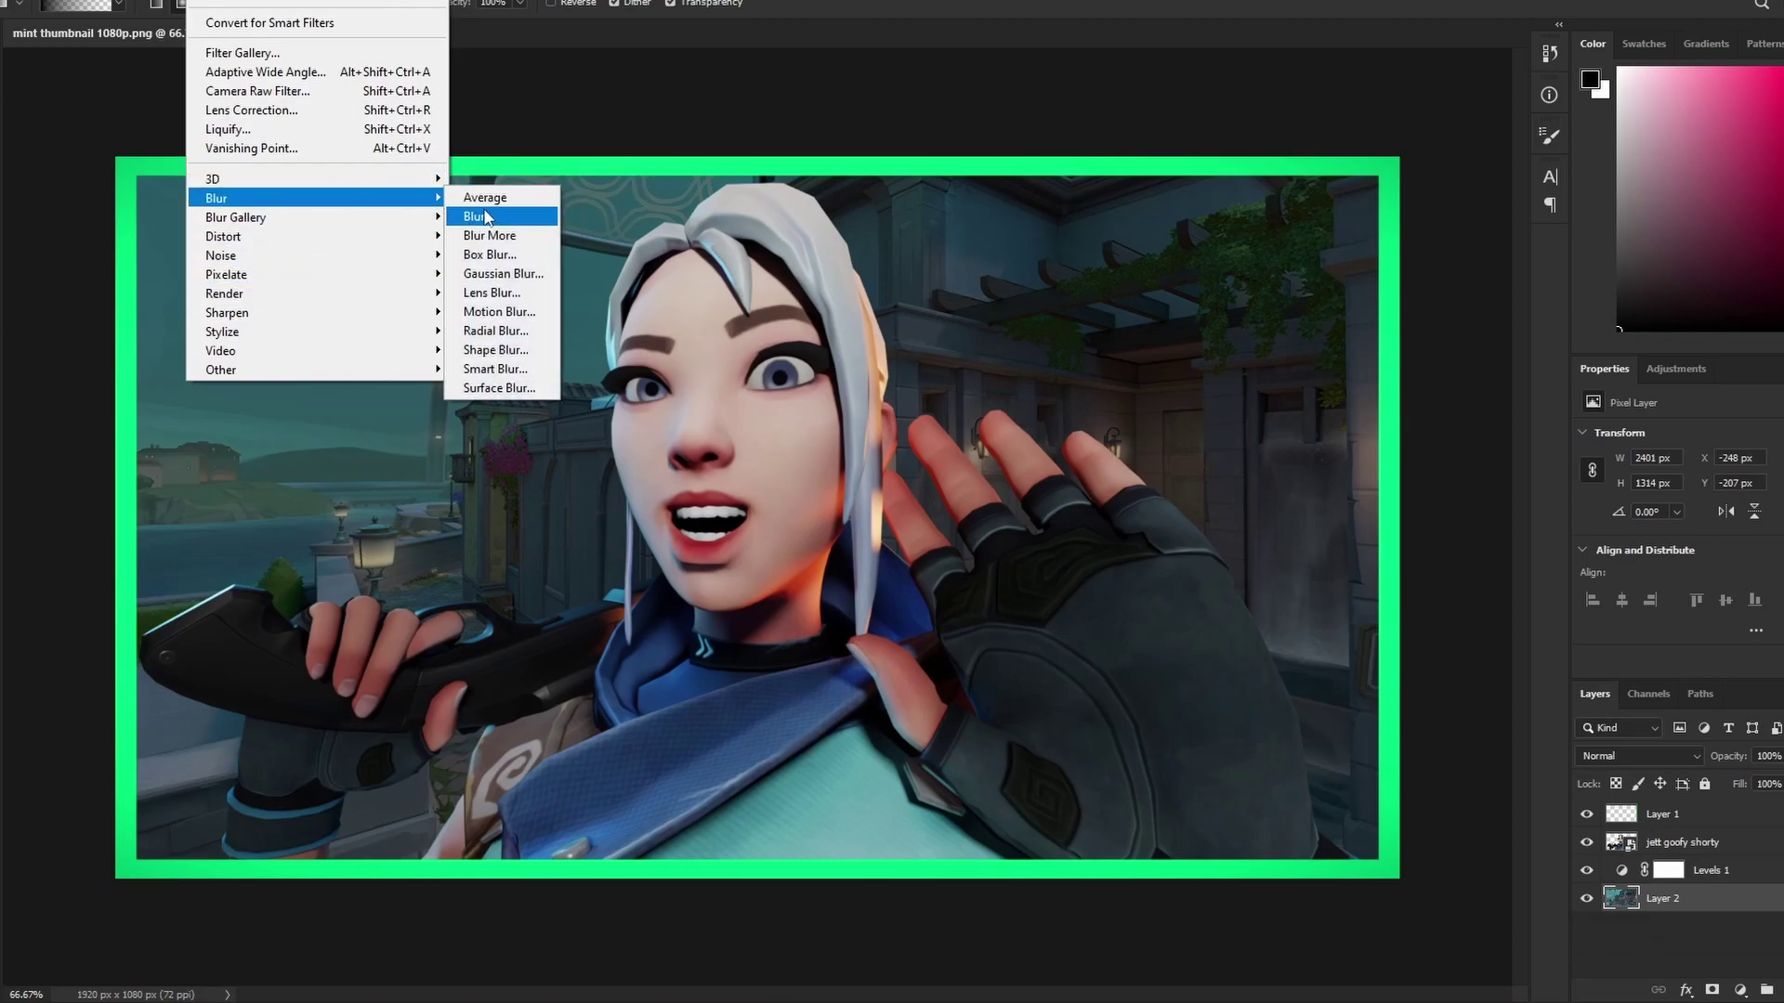
left_click(502, 273)
left_click_drag(1333, 672, 1318, 671)
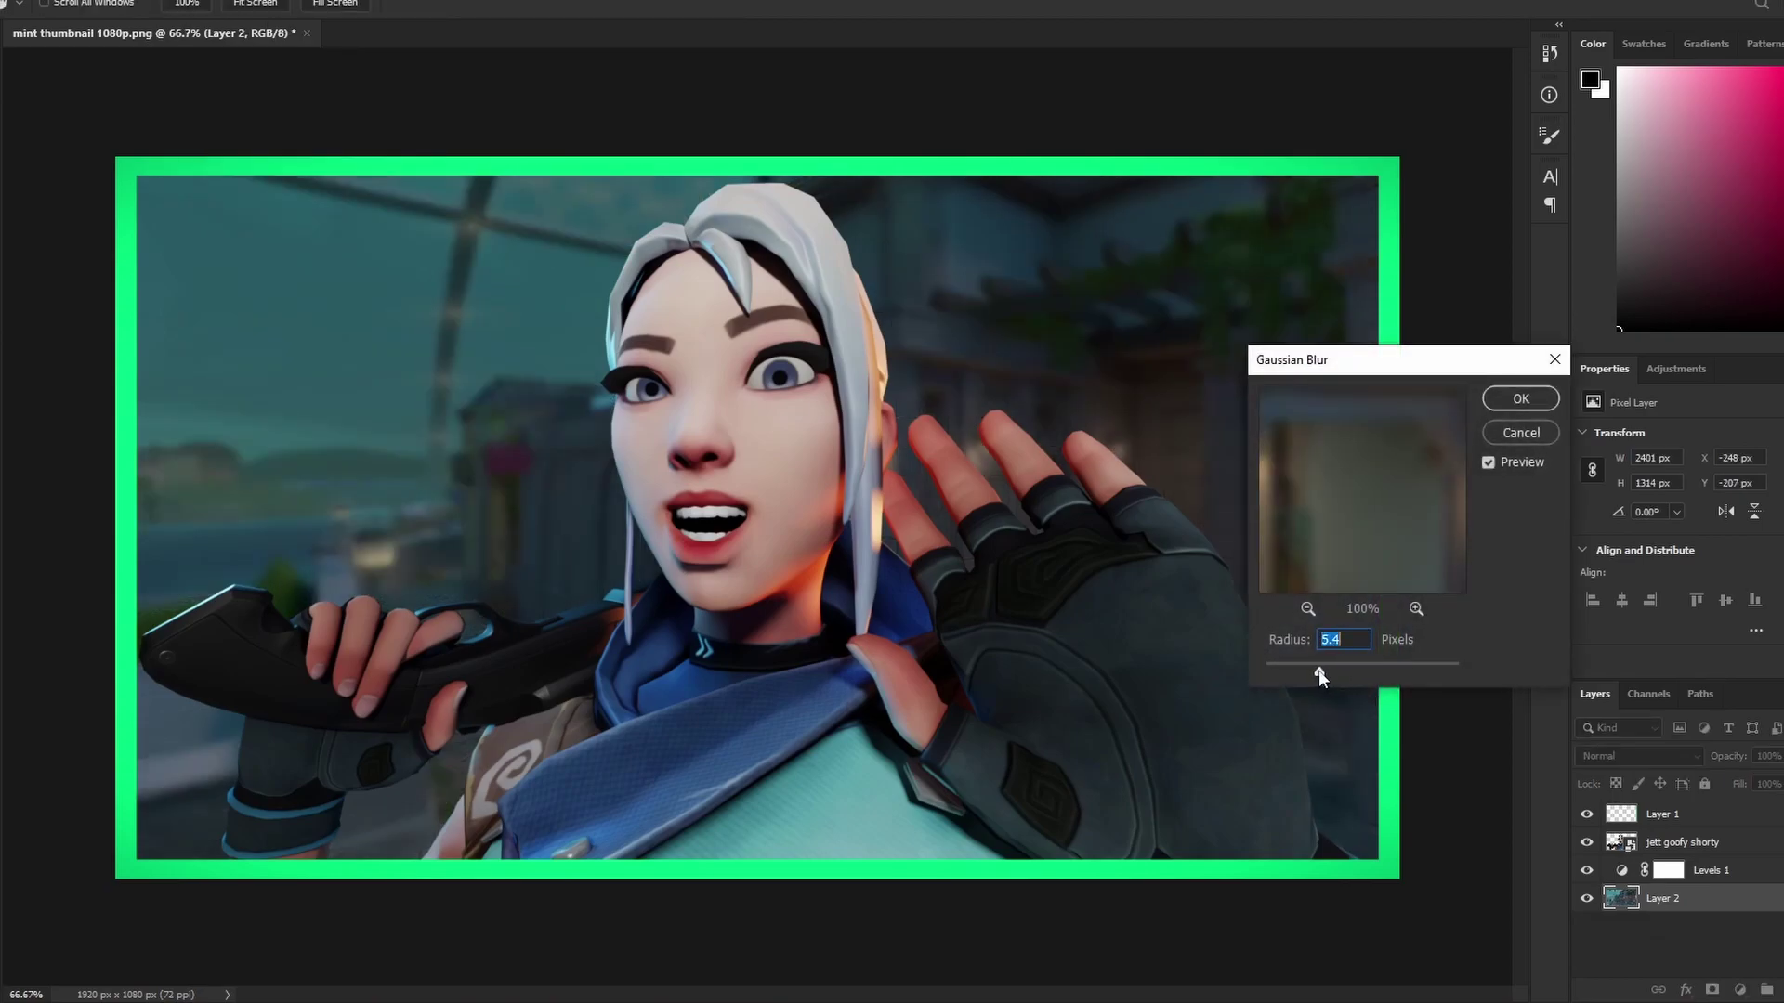
type("5")
left_click(1508, 405)
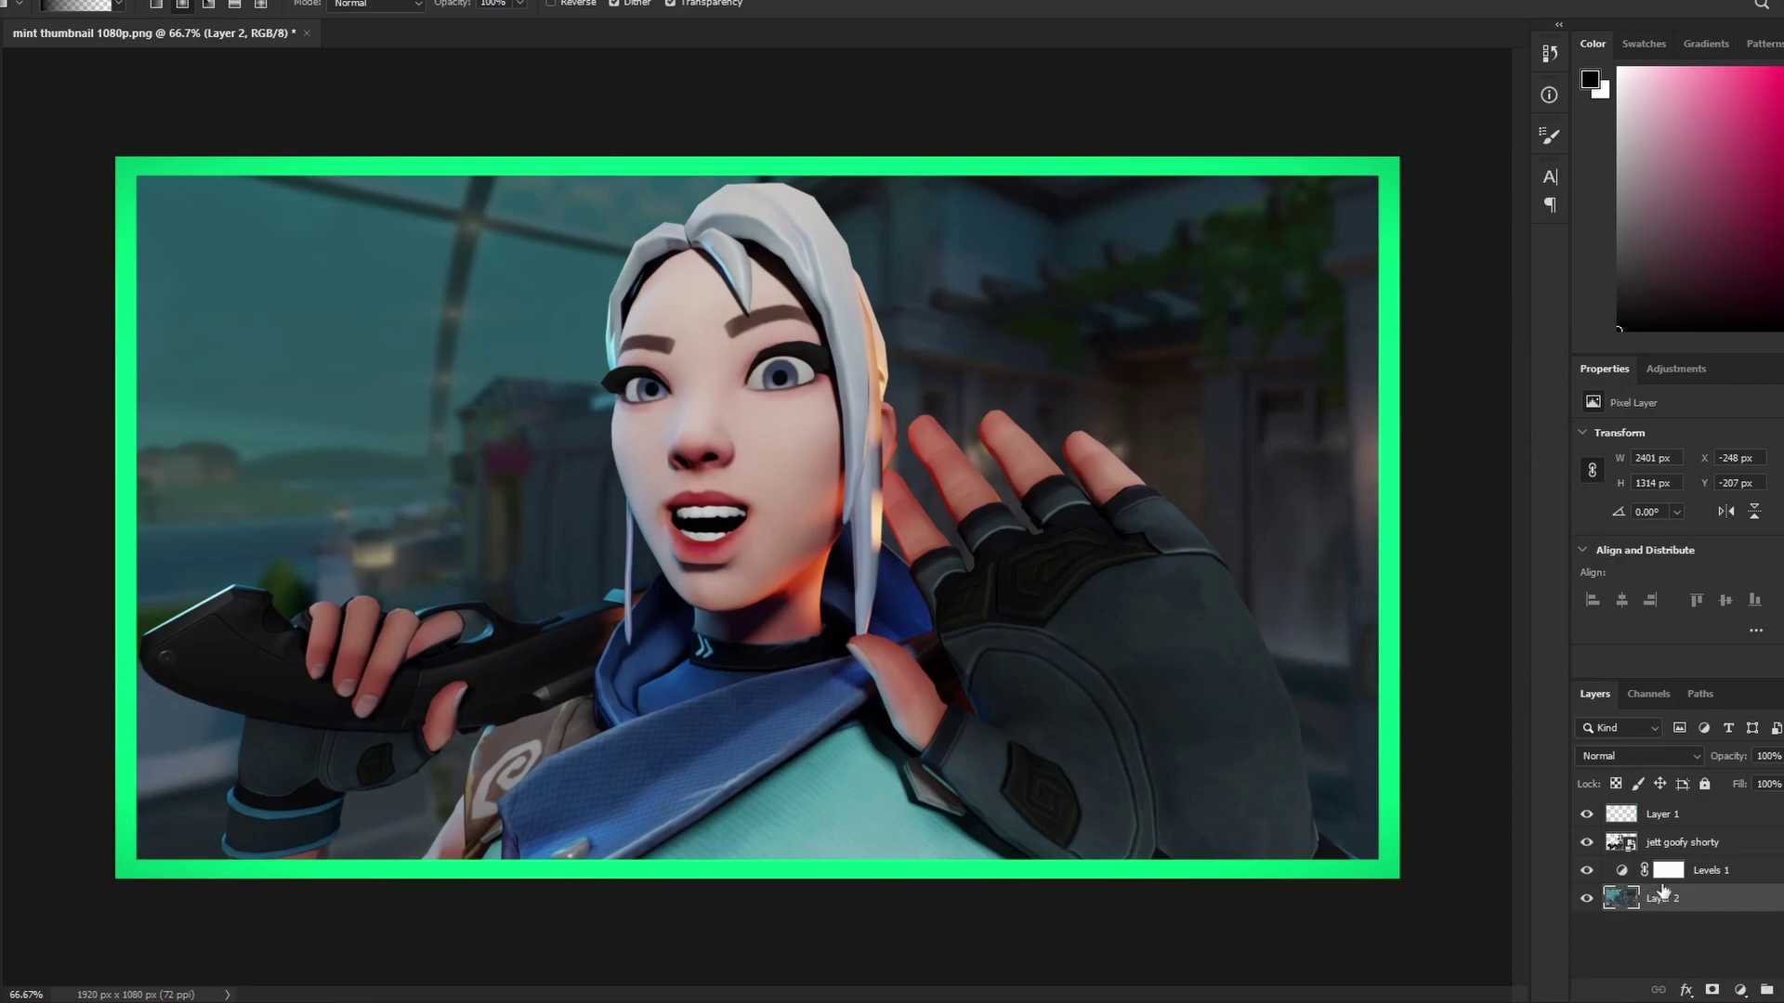
Add a Brightness/Contrast adjustment clipped to the Jett layer and raise both brightness and contrast
left_click(1677, 841)
left_click(1740, 989)
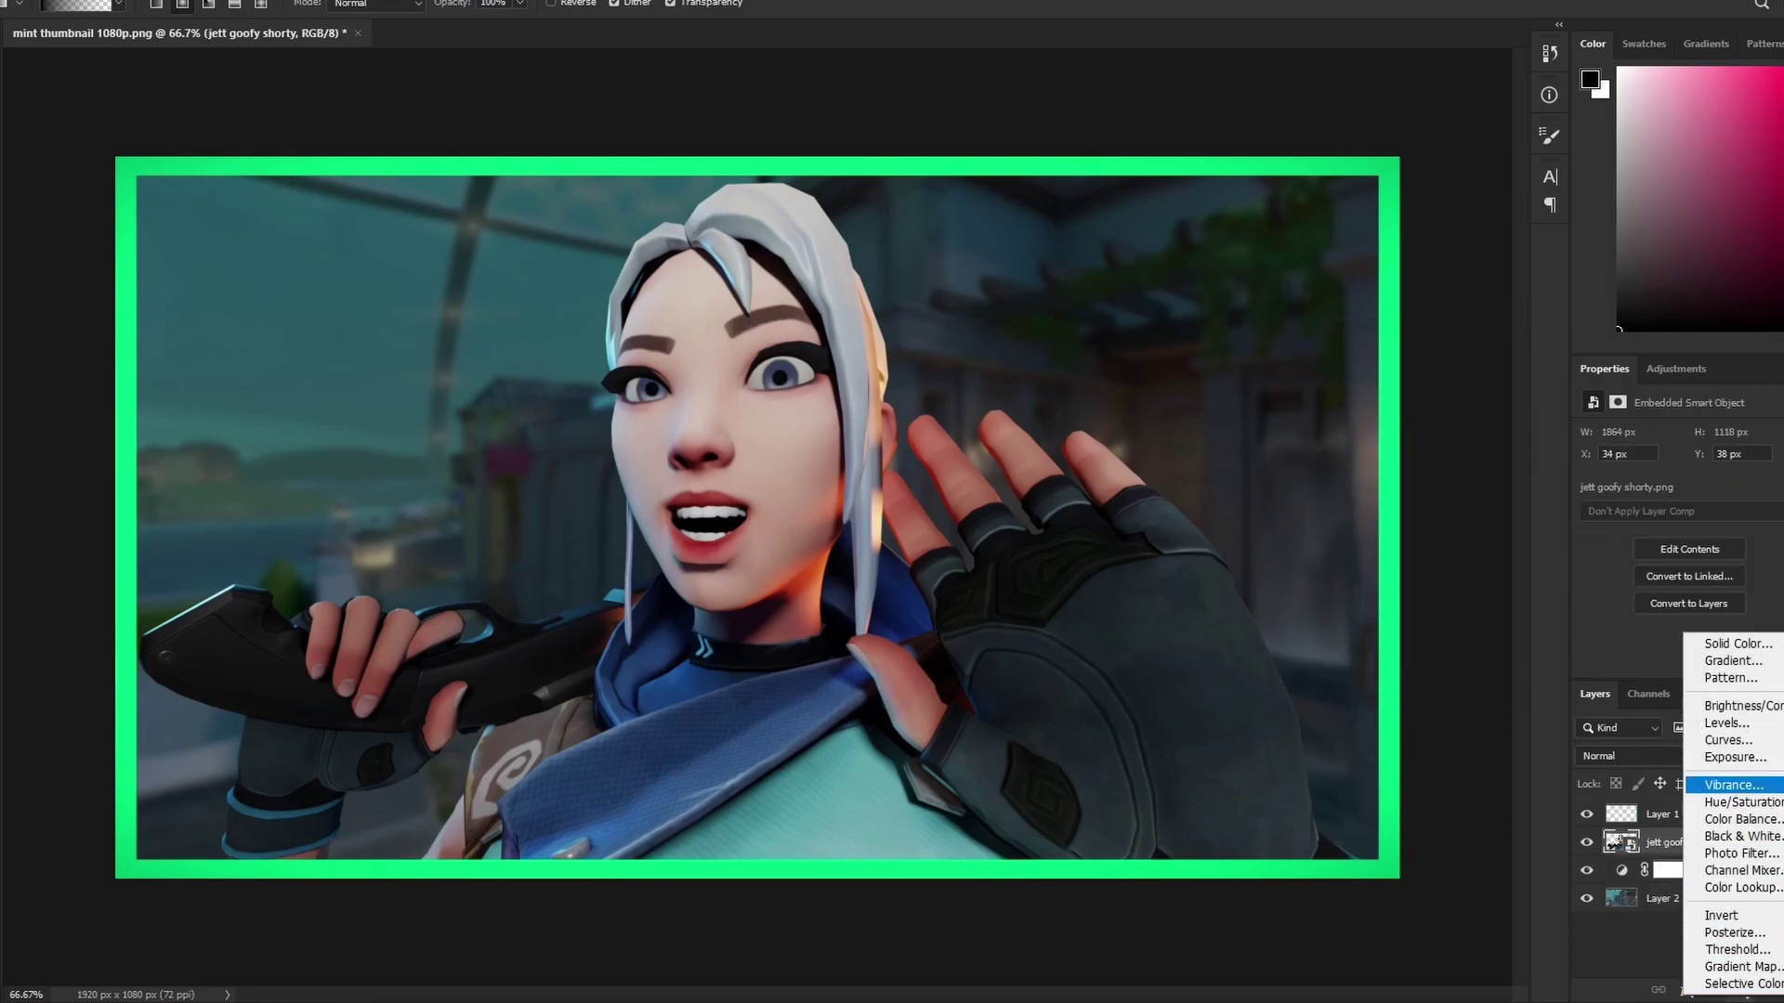
left_click(1730, 706)
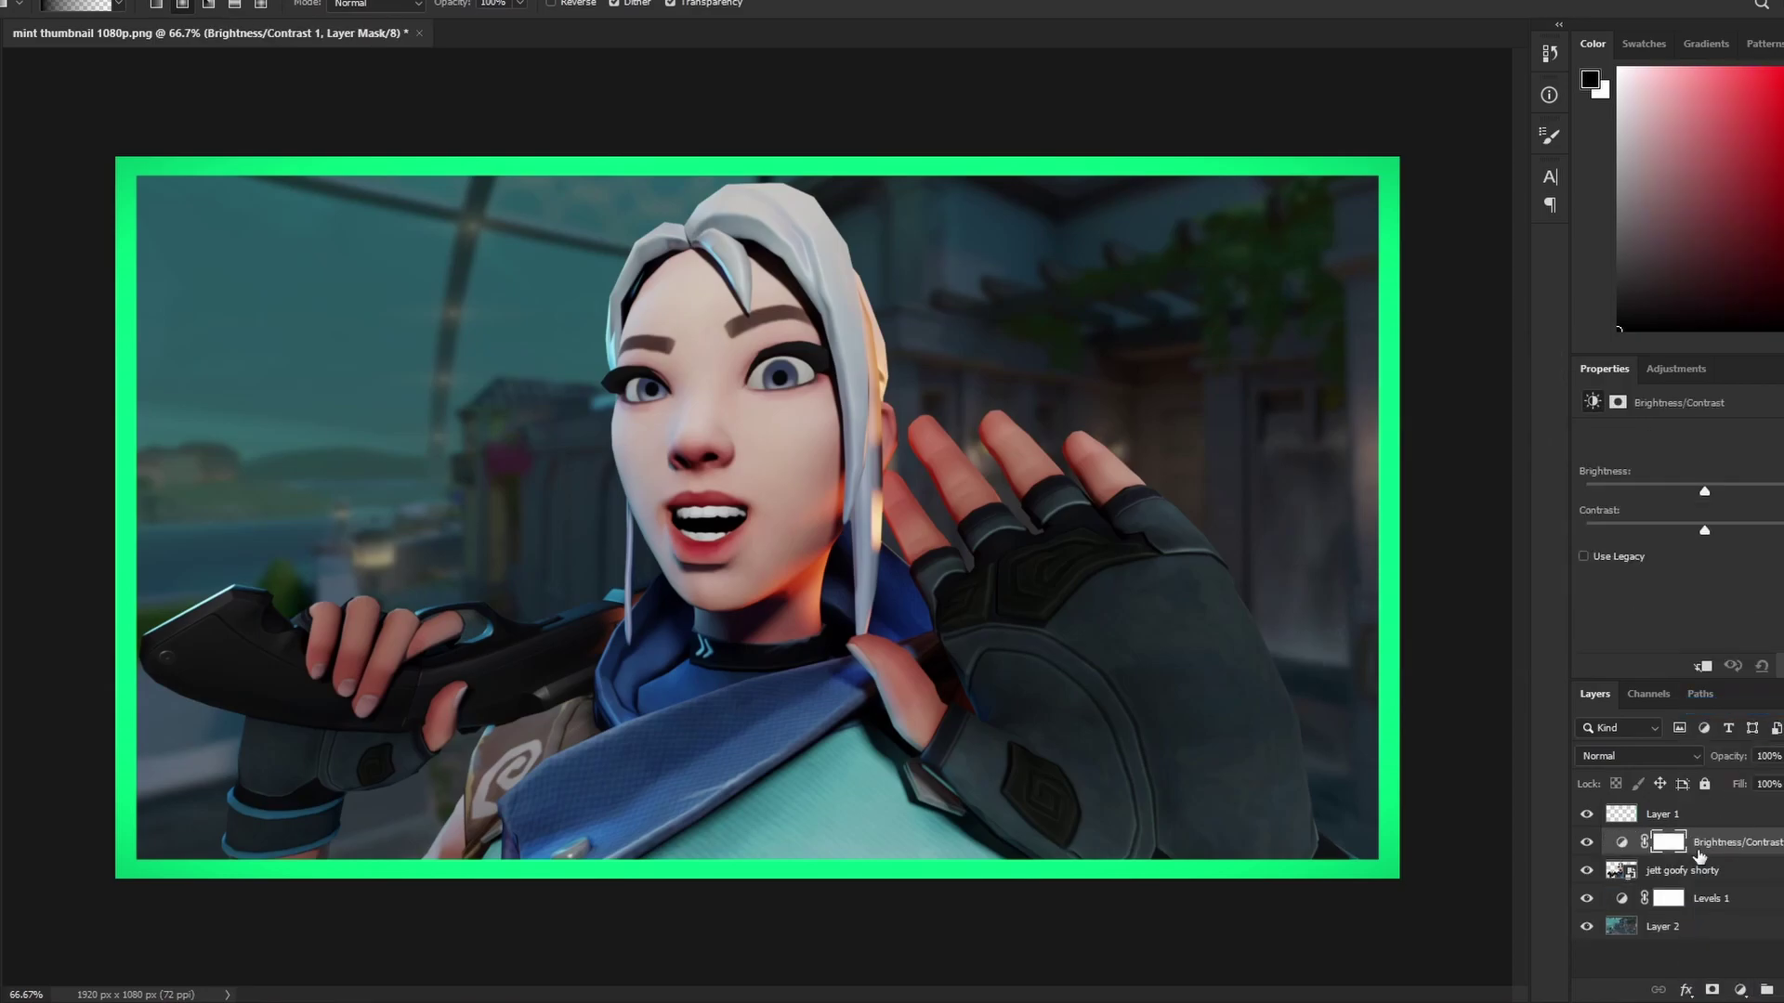
right_click(1754, 851)
left_click(1663, 382)
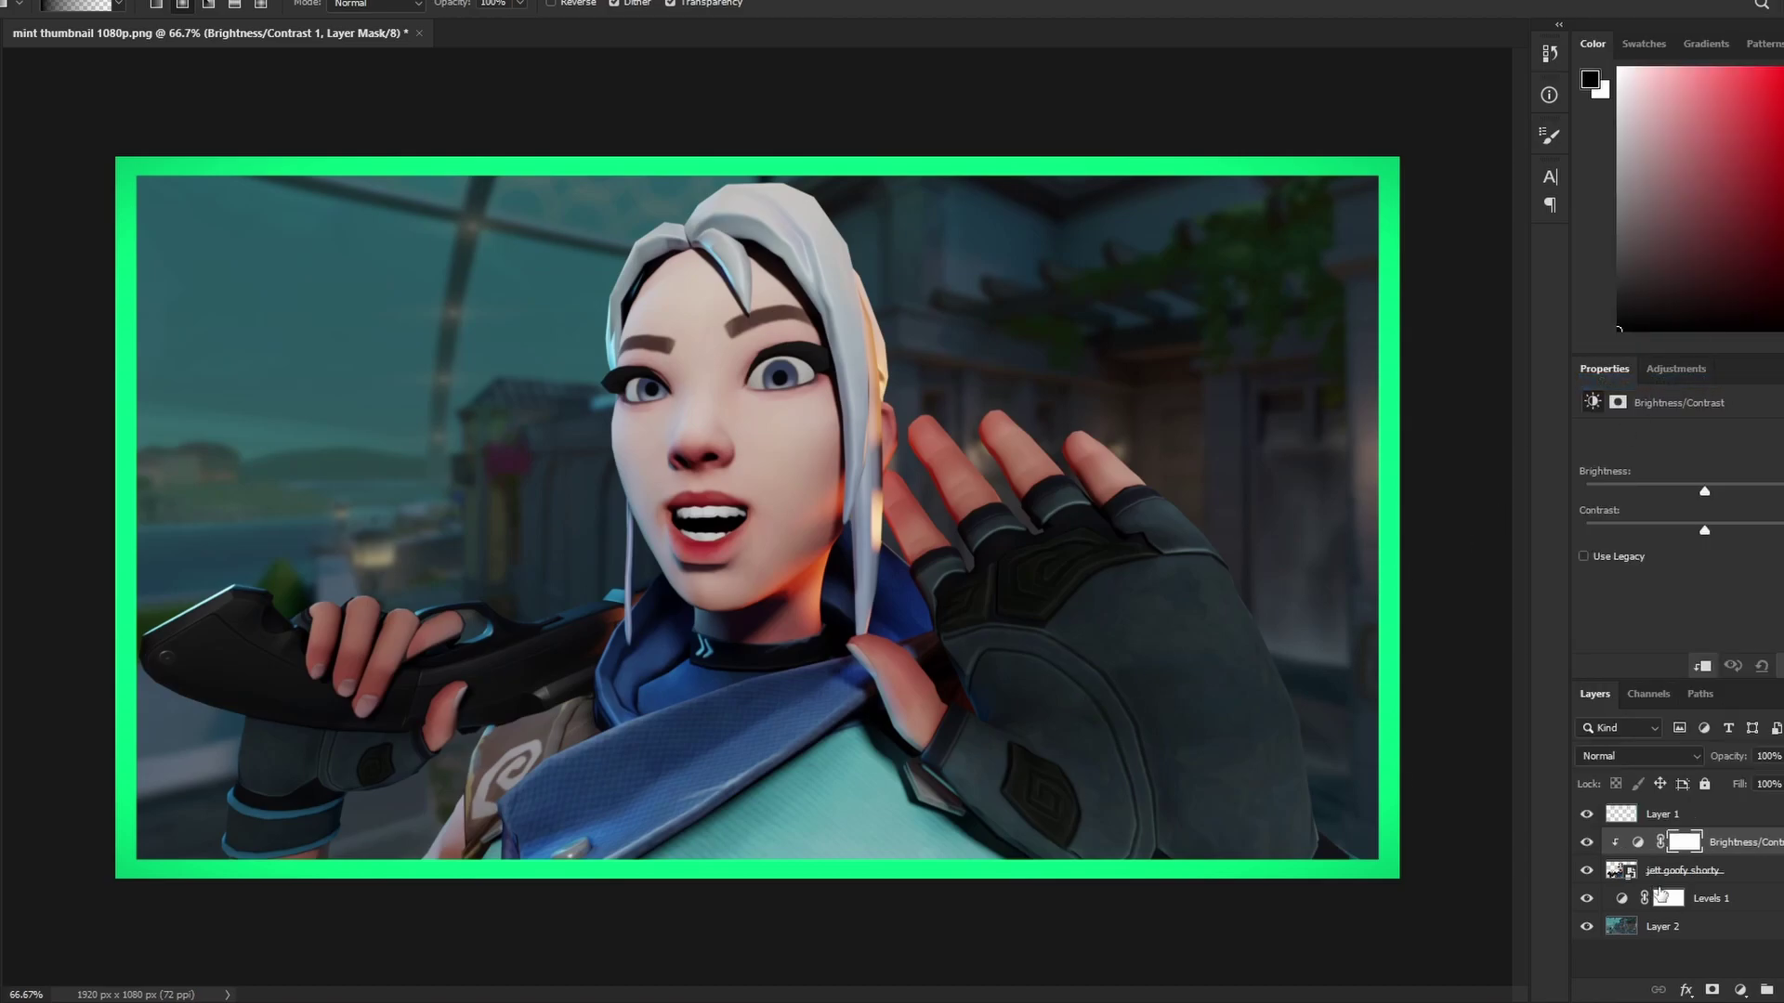
left_click_drag(1705, 496, 1643, 493)
key("ctrl+z")
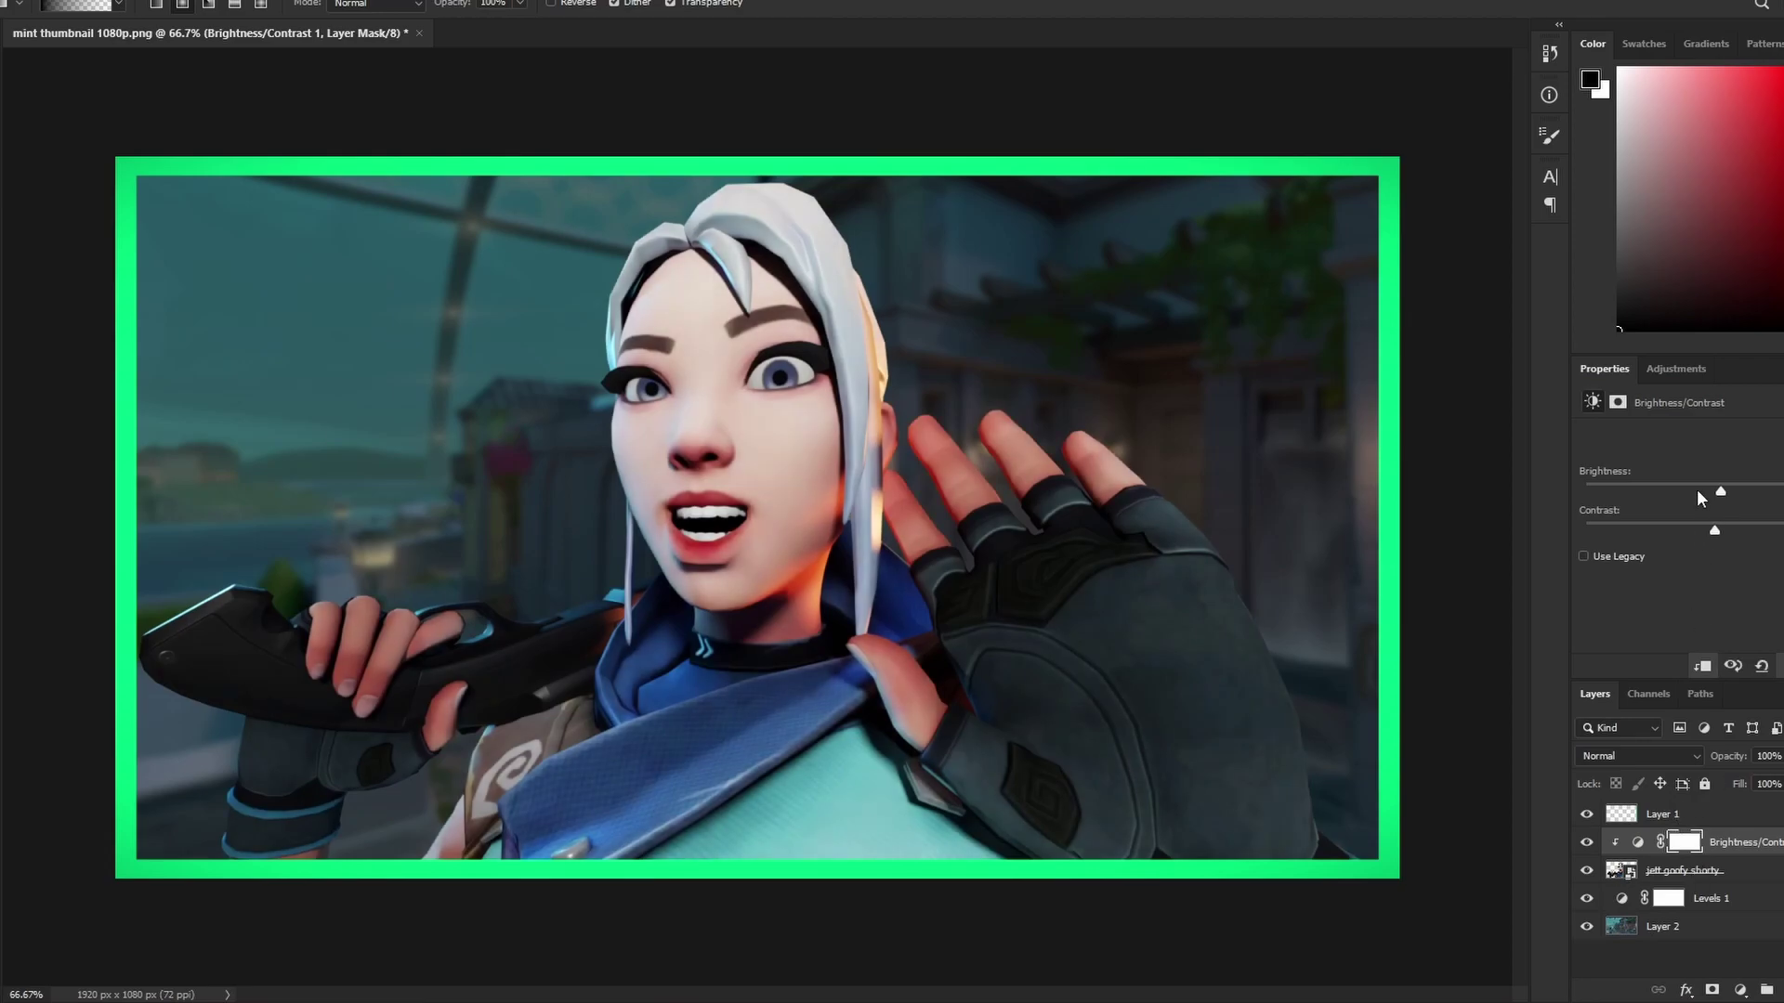
left_click_drag(1720, 523, 1741, 534)
Add a Vibrance adjustment clipped to the Jett layer and raise its vibrance slightly
left_click(1684, 870)
left_click(1740, 990)
left_click(1640, 780)
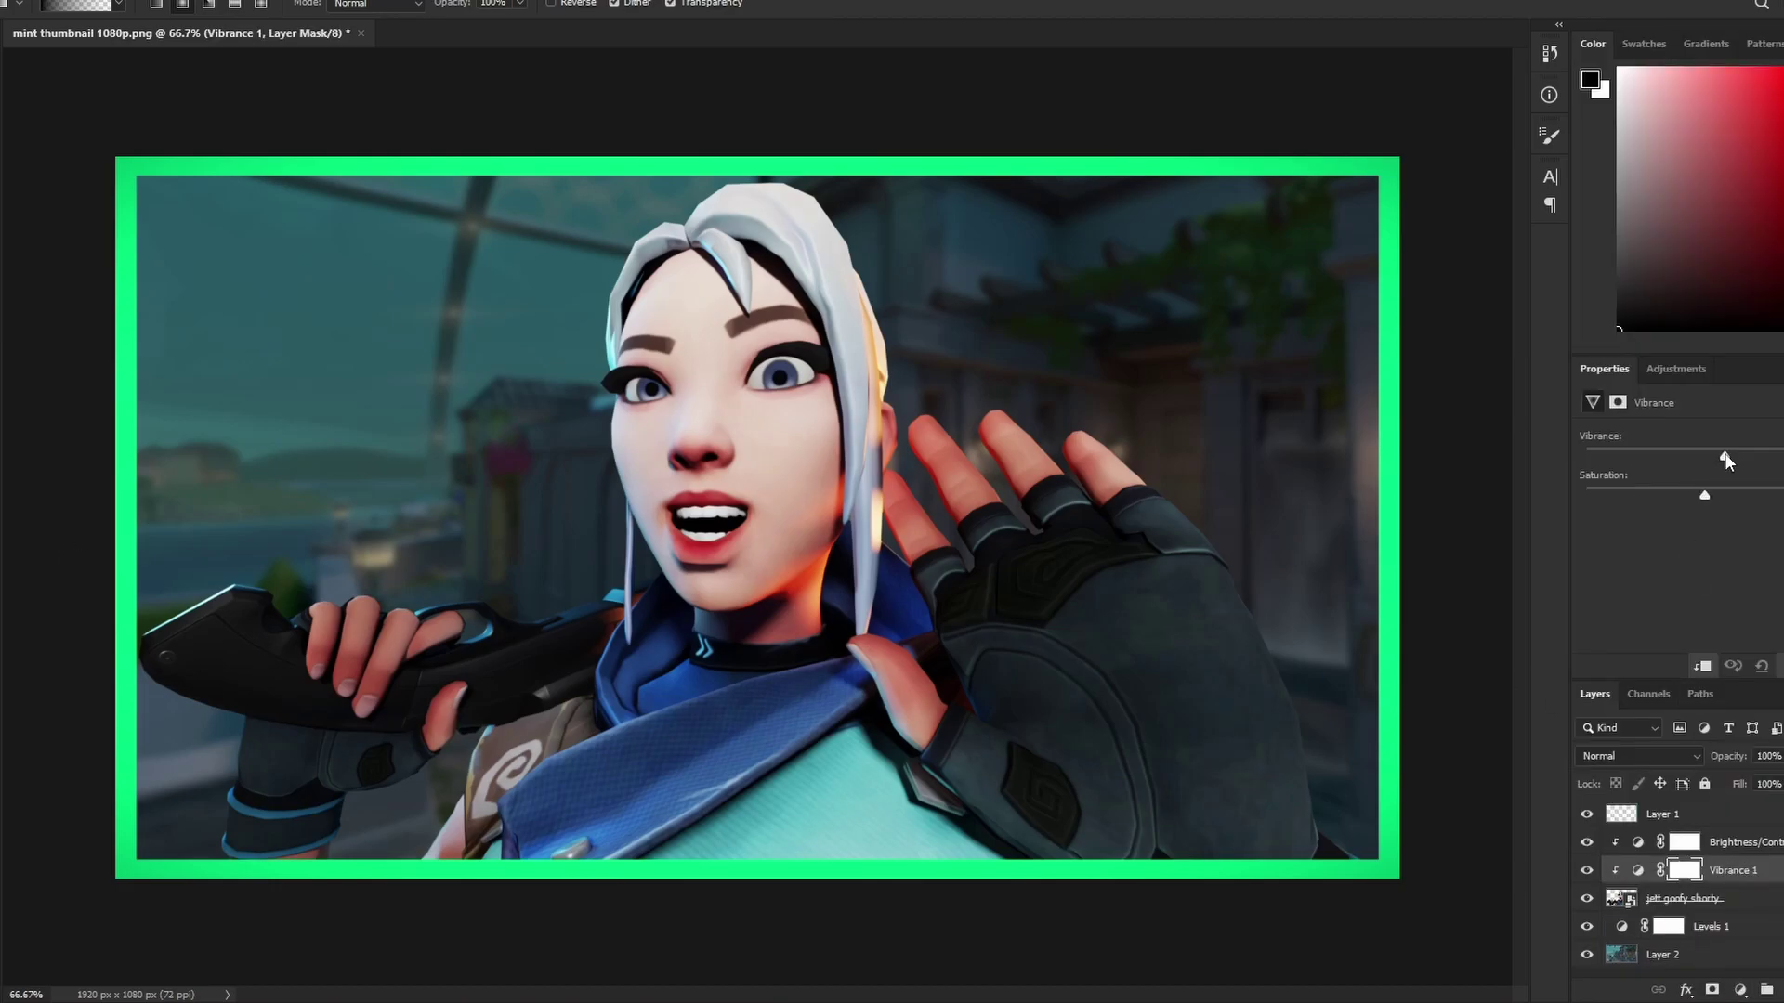
left_click_drag(1725, 459, 1728, 459)
Add a Color Balance adjustment clipped to the Jett layer and shift its shadows slightly toward red
left_click(1740, 990)
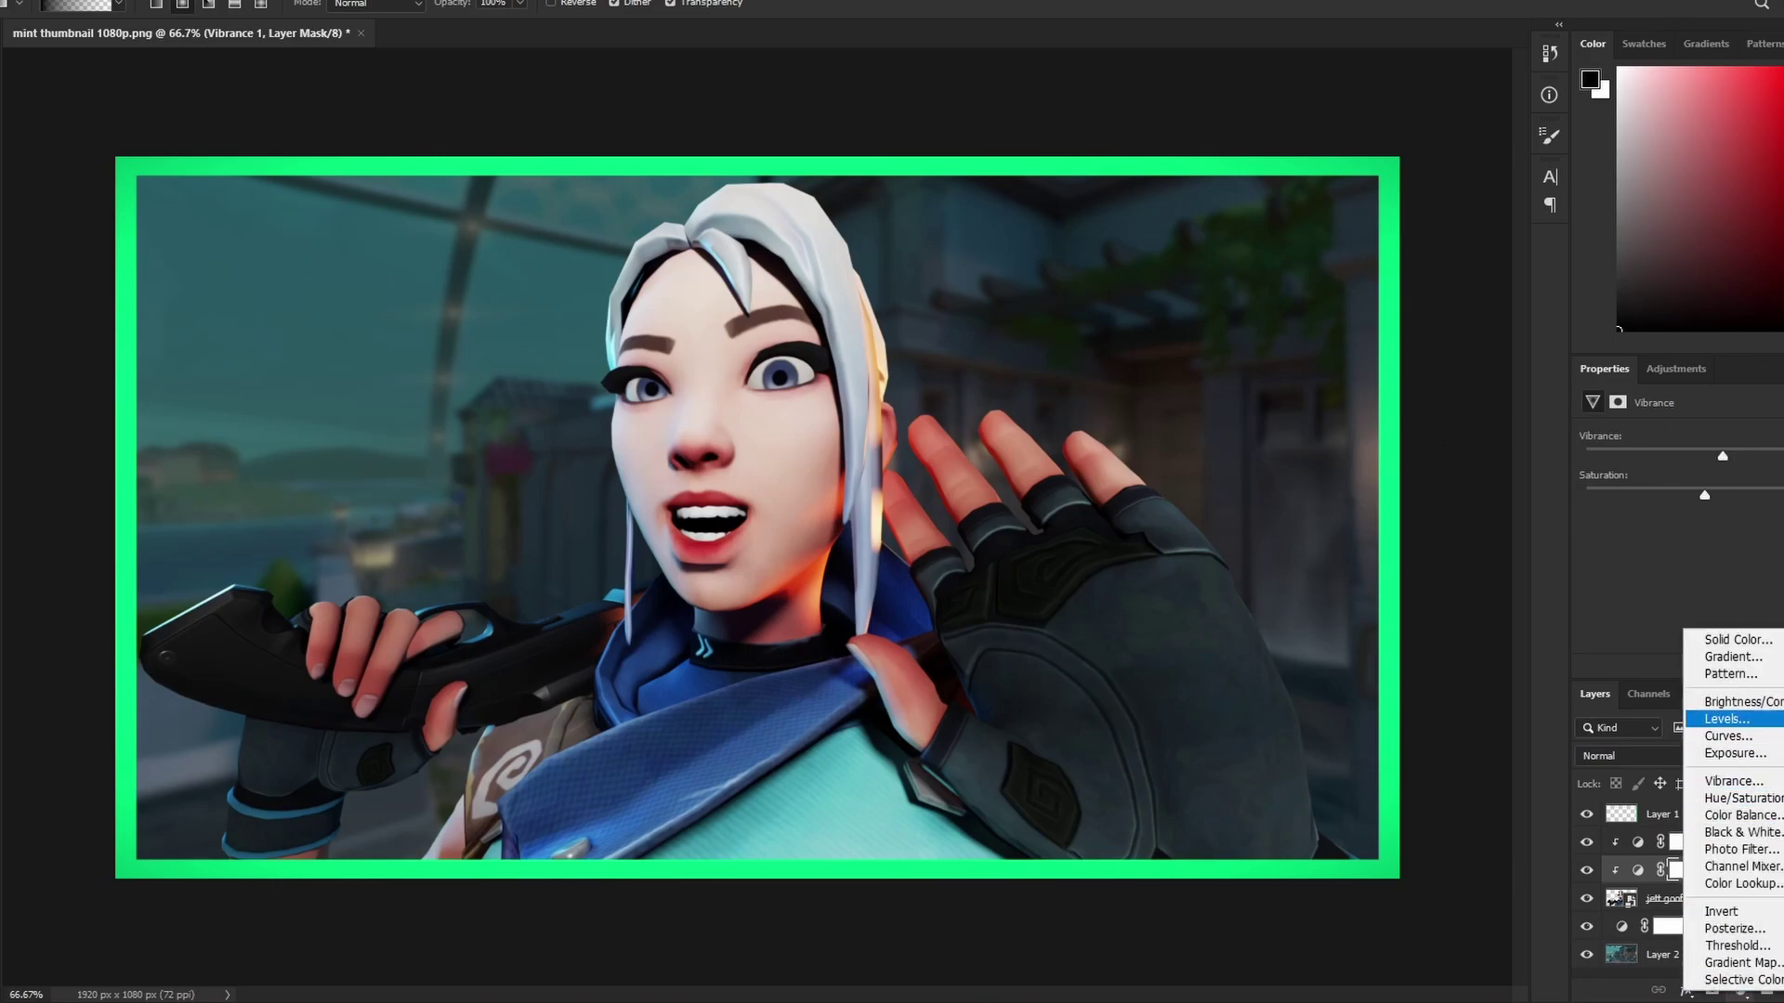
left_click(1737, 815)
key("ctrl+bracketleft")
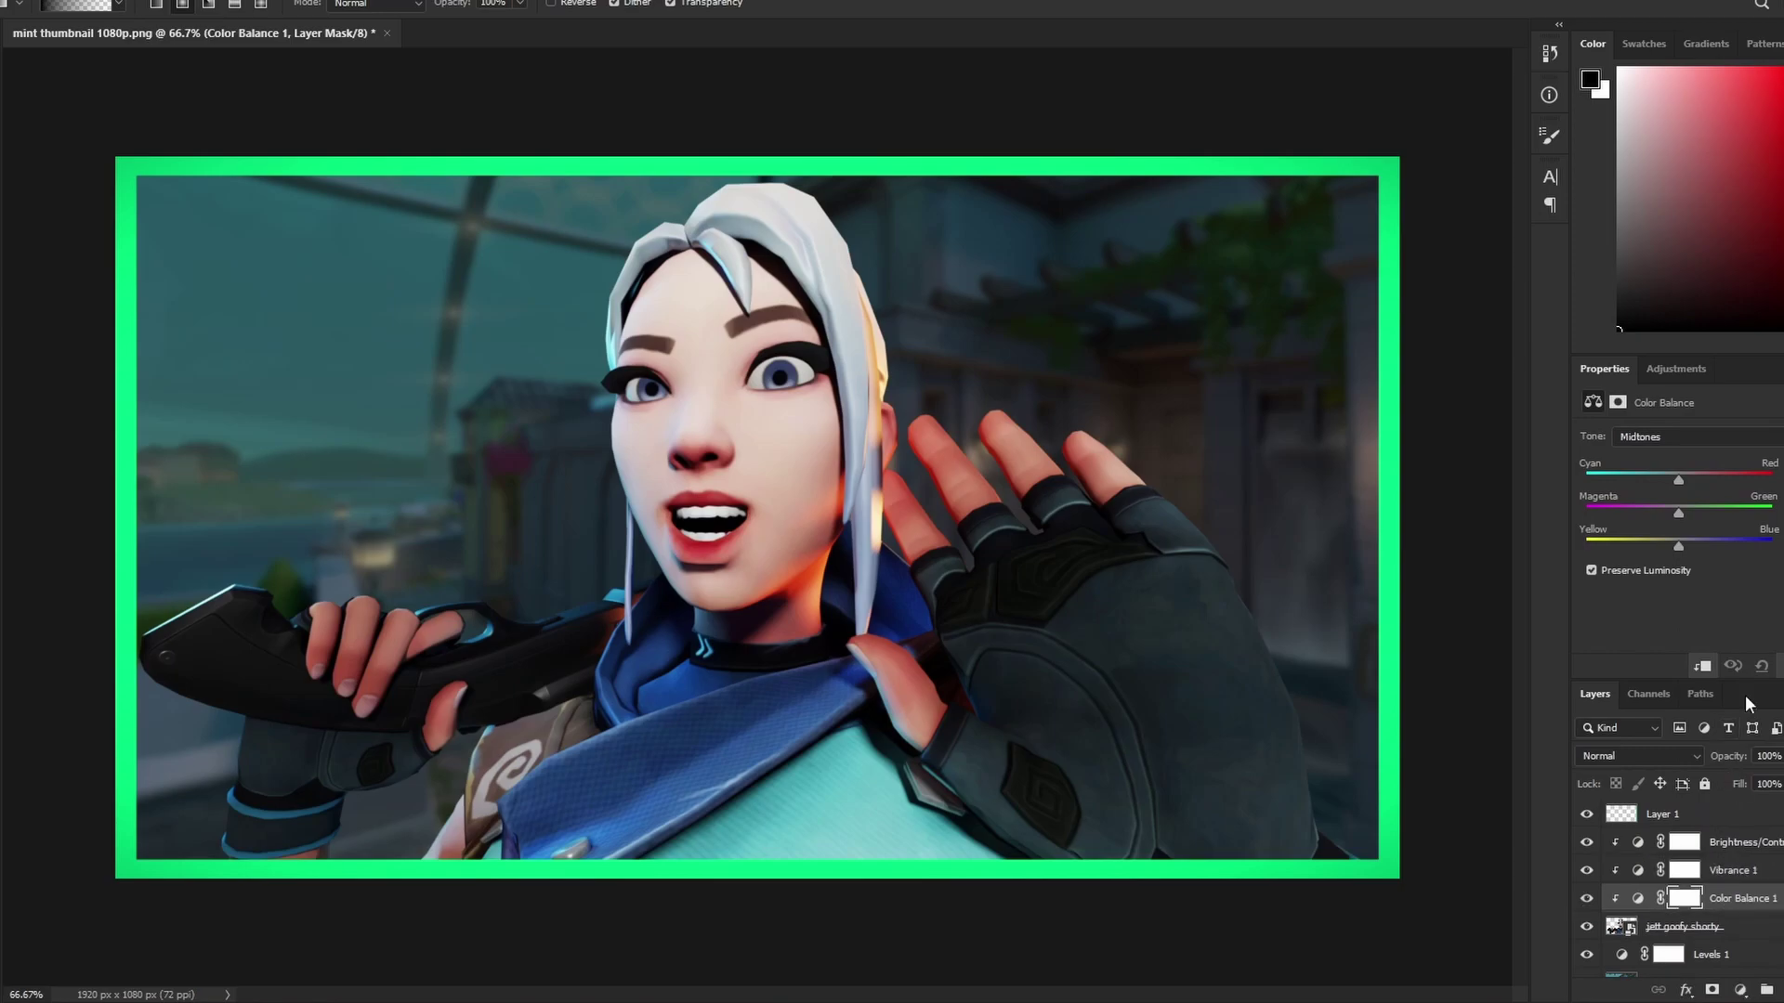
left_click(1689, 443)
left_click(1693, 455)
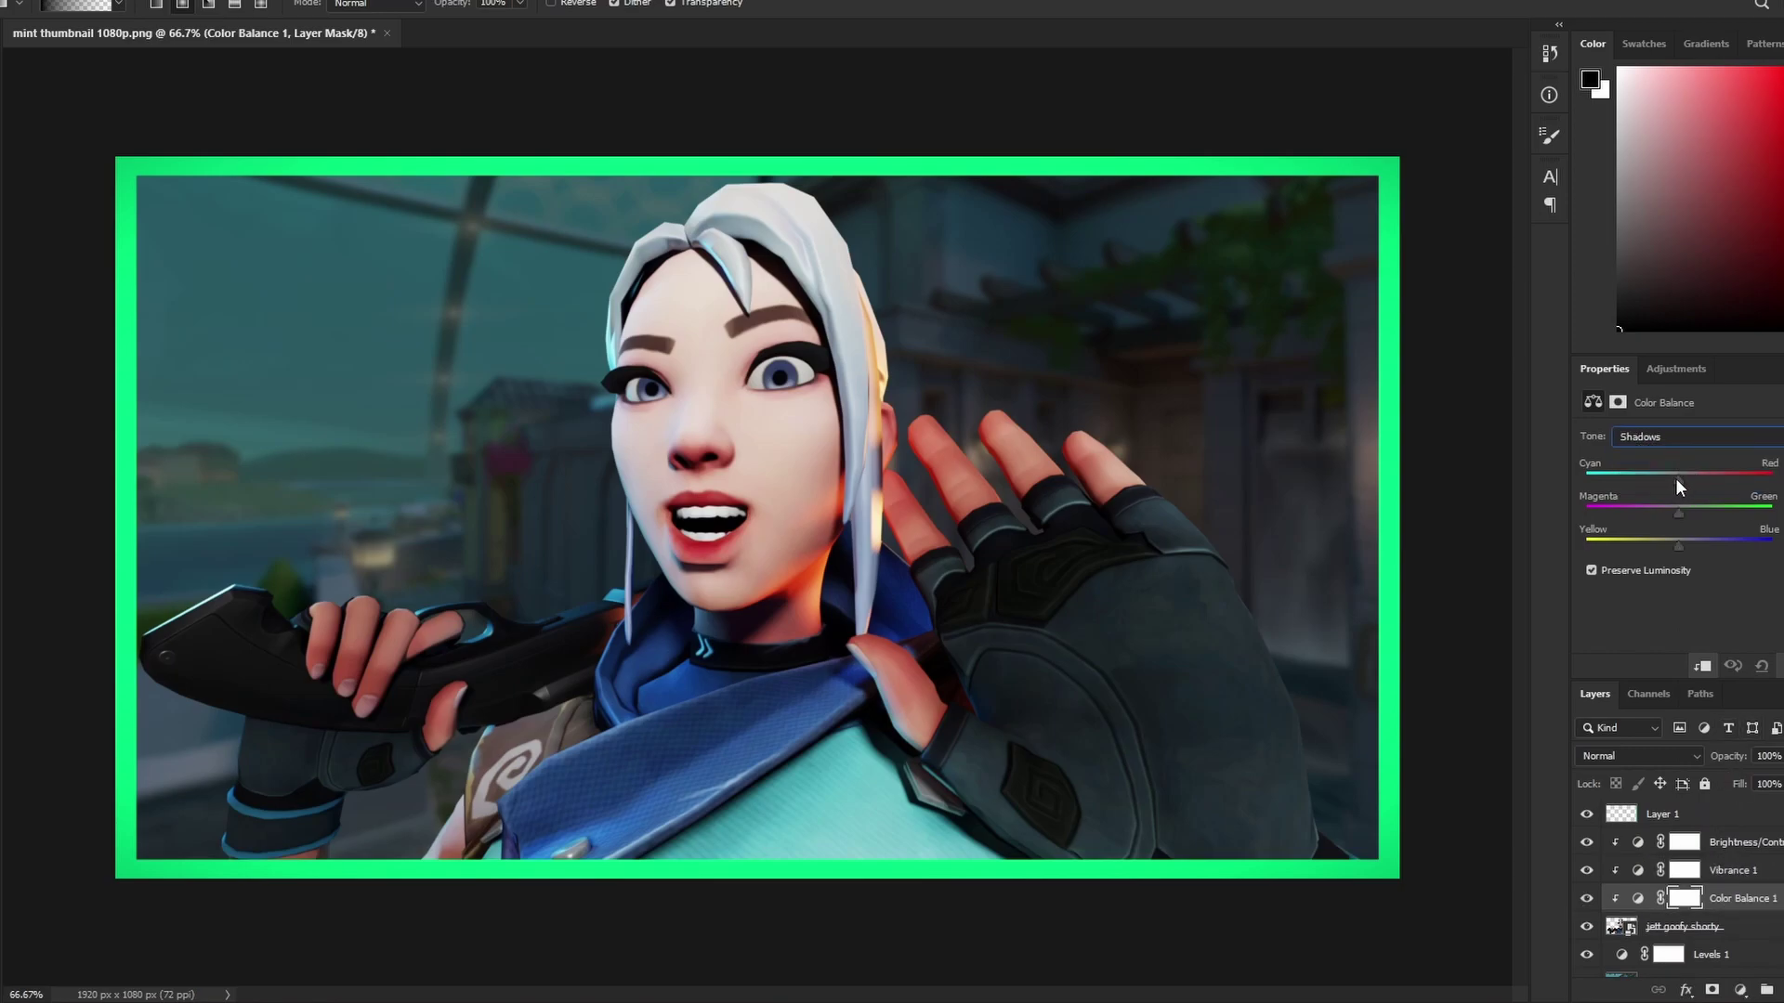
mouse_move(1673, 483)
left_mouse_down()
mouse_move(1592, 483)
mouse_move(1686, 483)
left_mouse_up()
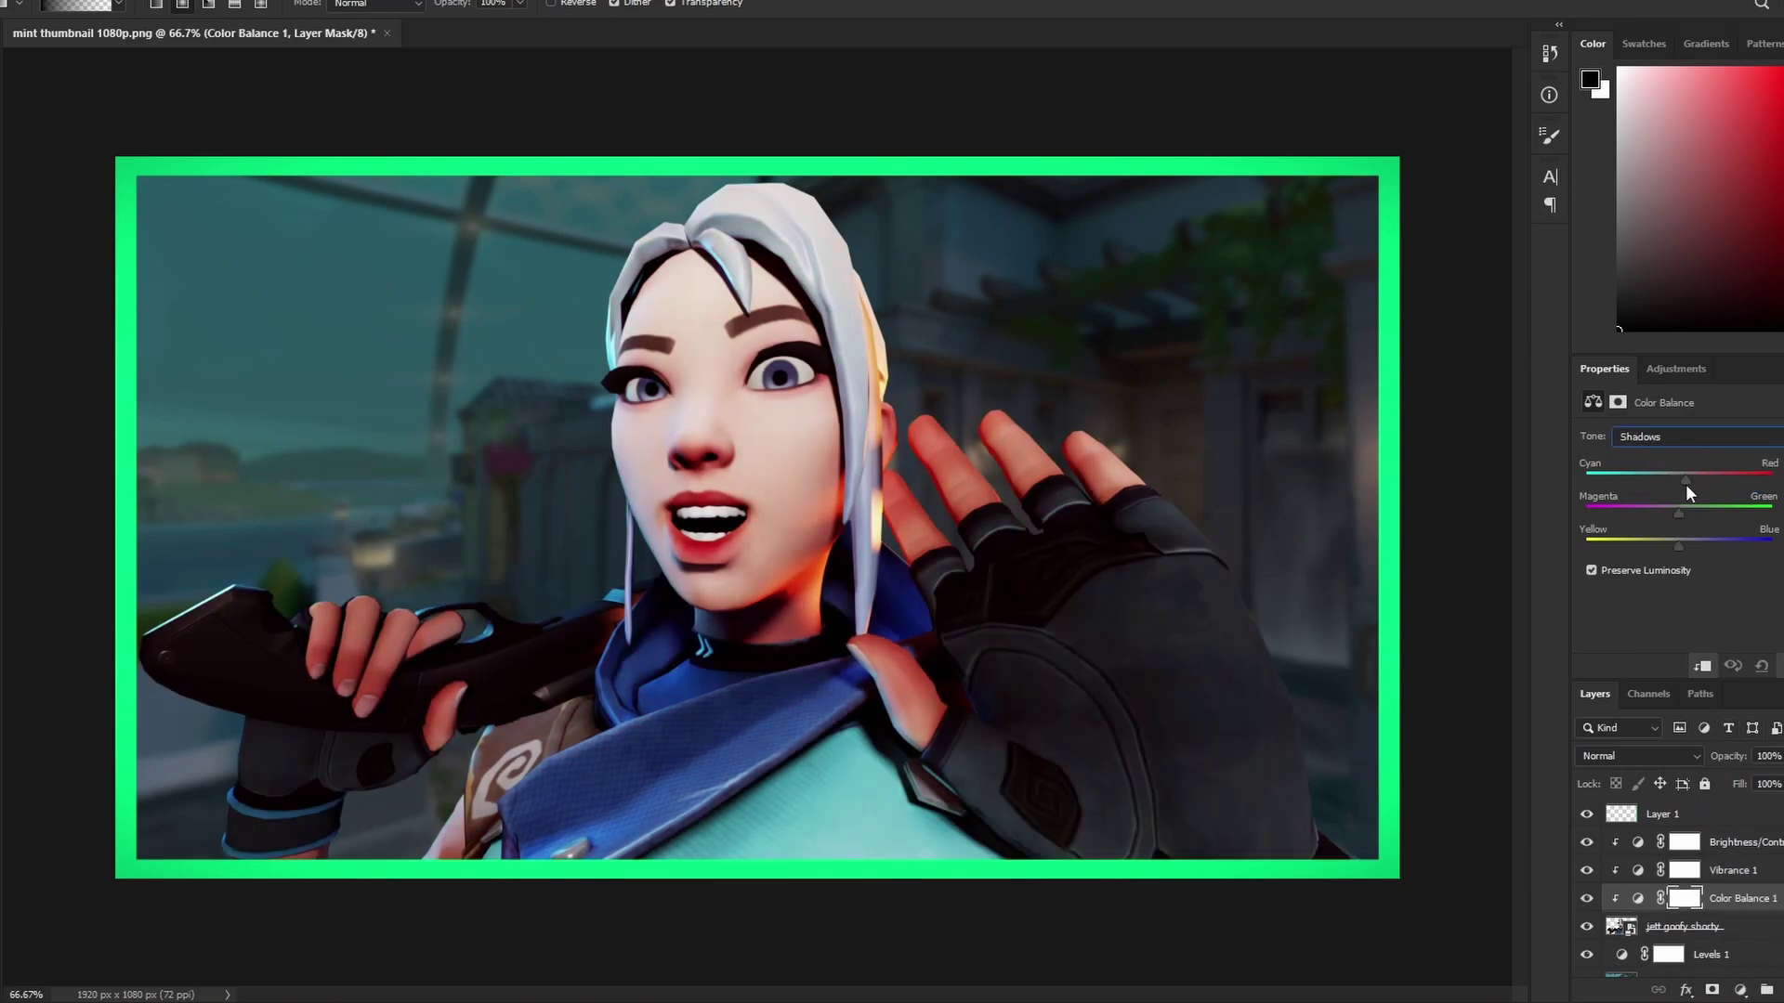
Shift the highlights of Jett's Color Balance adjustment toward red, green and yellow
left_click(1685, 542)
scroll(1710, 432, "down", 2)
left_click_drag(1677, 510, 1685, 510)
left_click_drag(1678, 542, 1664, 540)
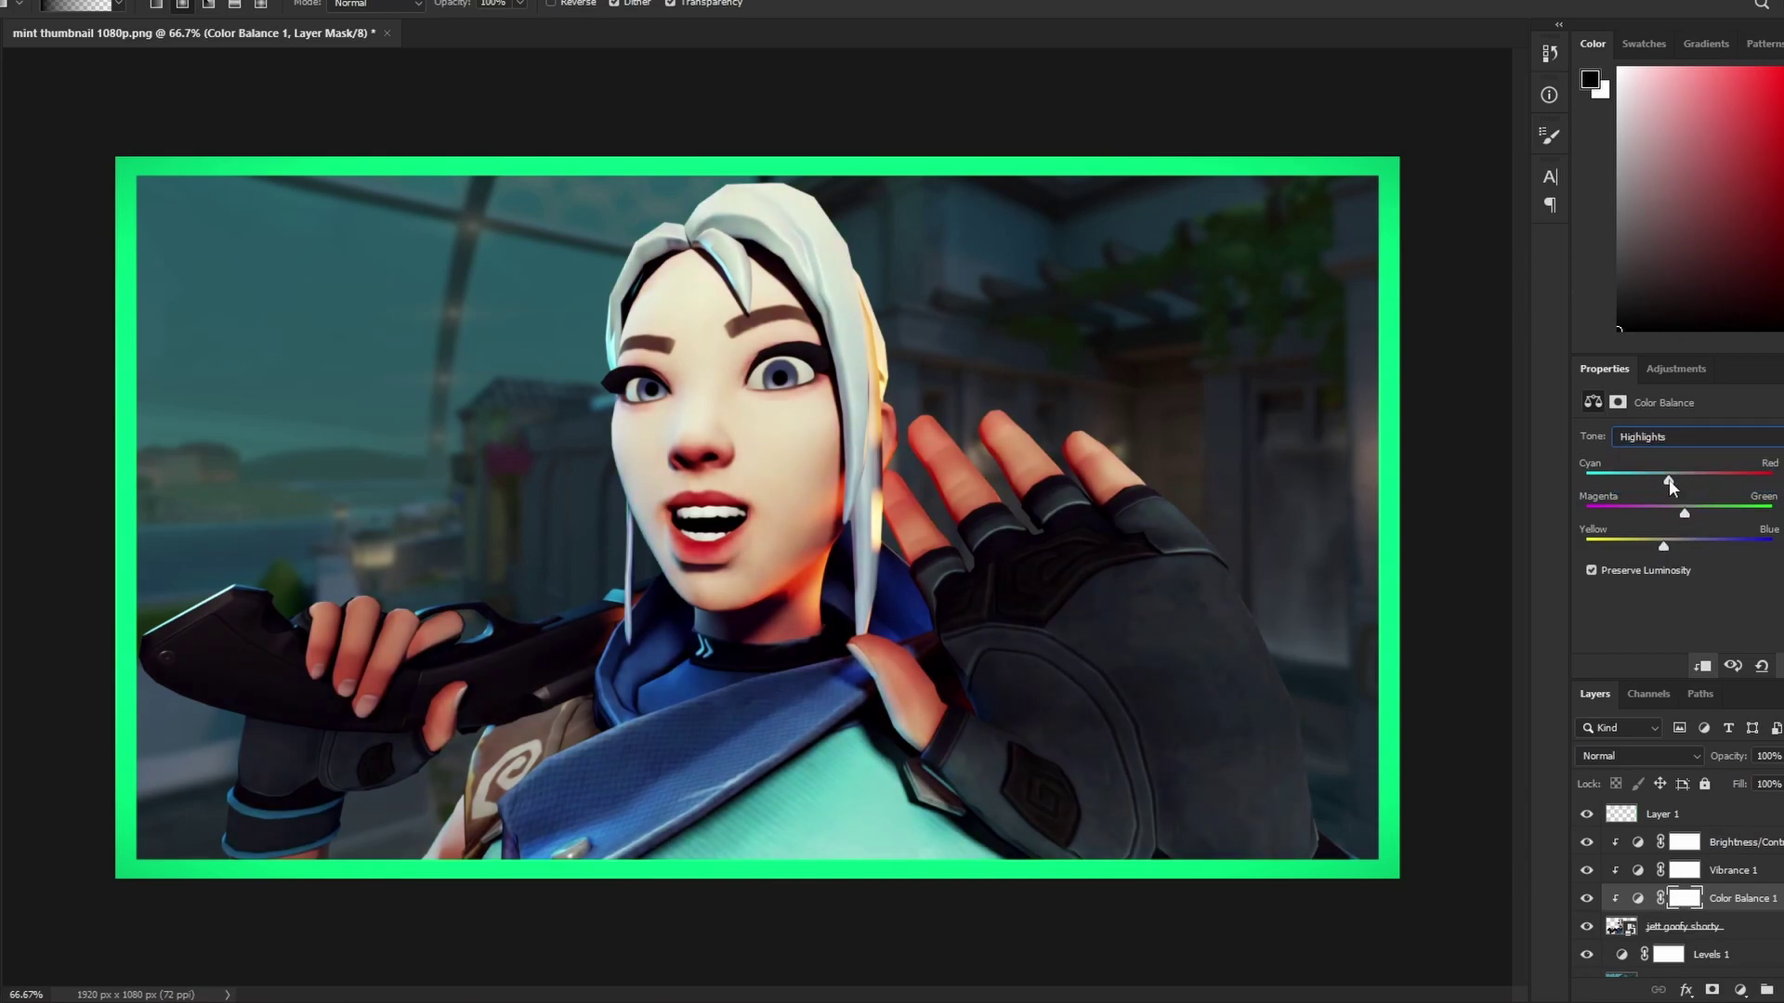
left_click_drag(1669, 481, 1689, 481)
left_click_drag(1684, 511, 1689, 510)
Add a Brightness/Contrast adjustment clipped to the background layer and raise its brightness and contrast
left_click(1740, 989)
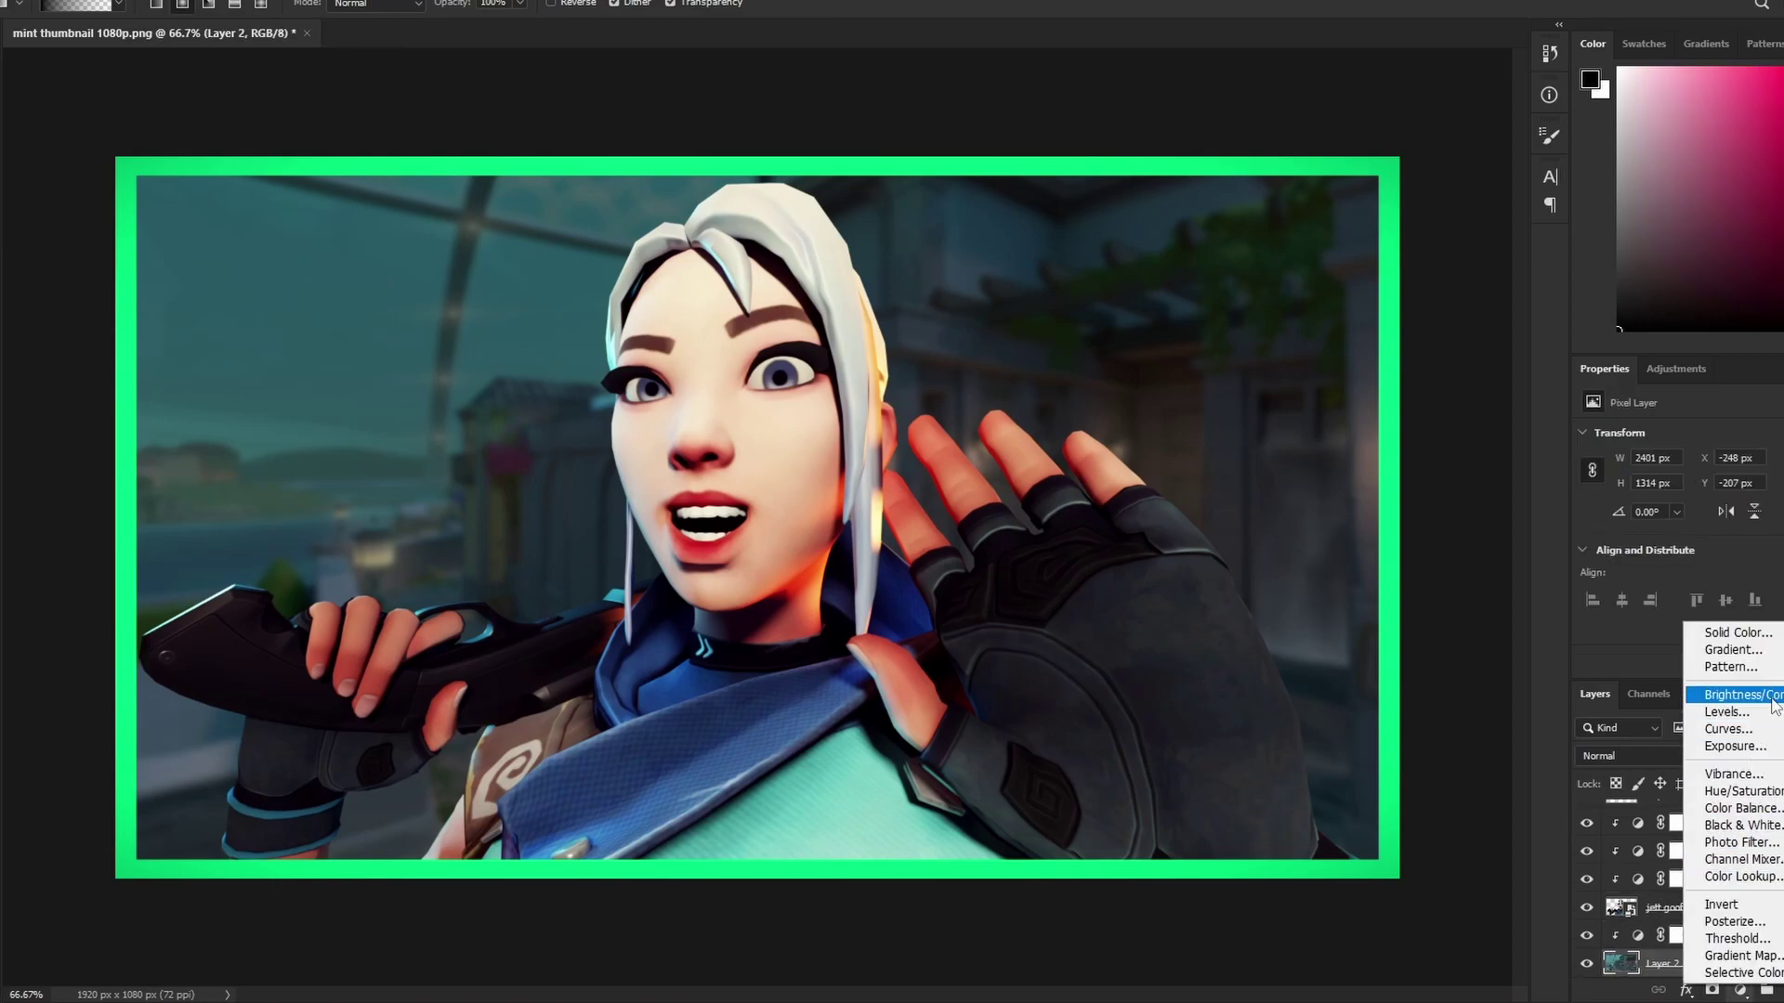
left_click(1700, 701)
right_click(1716, 976)
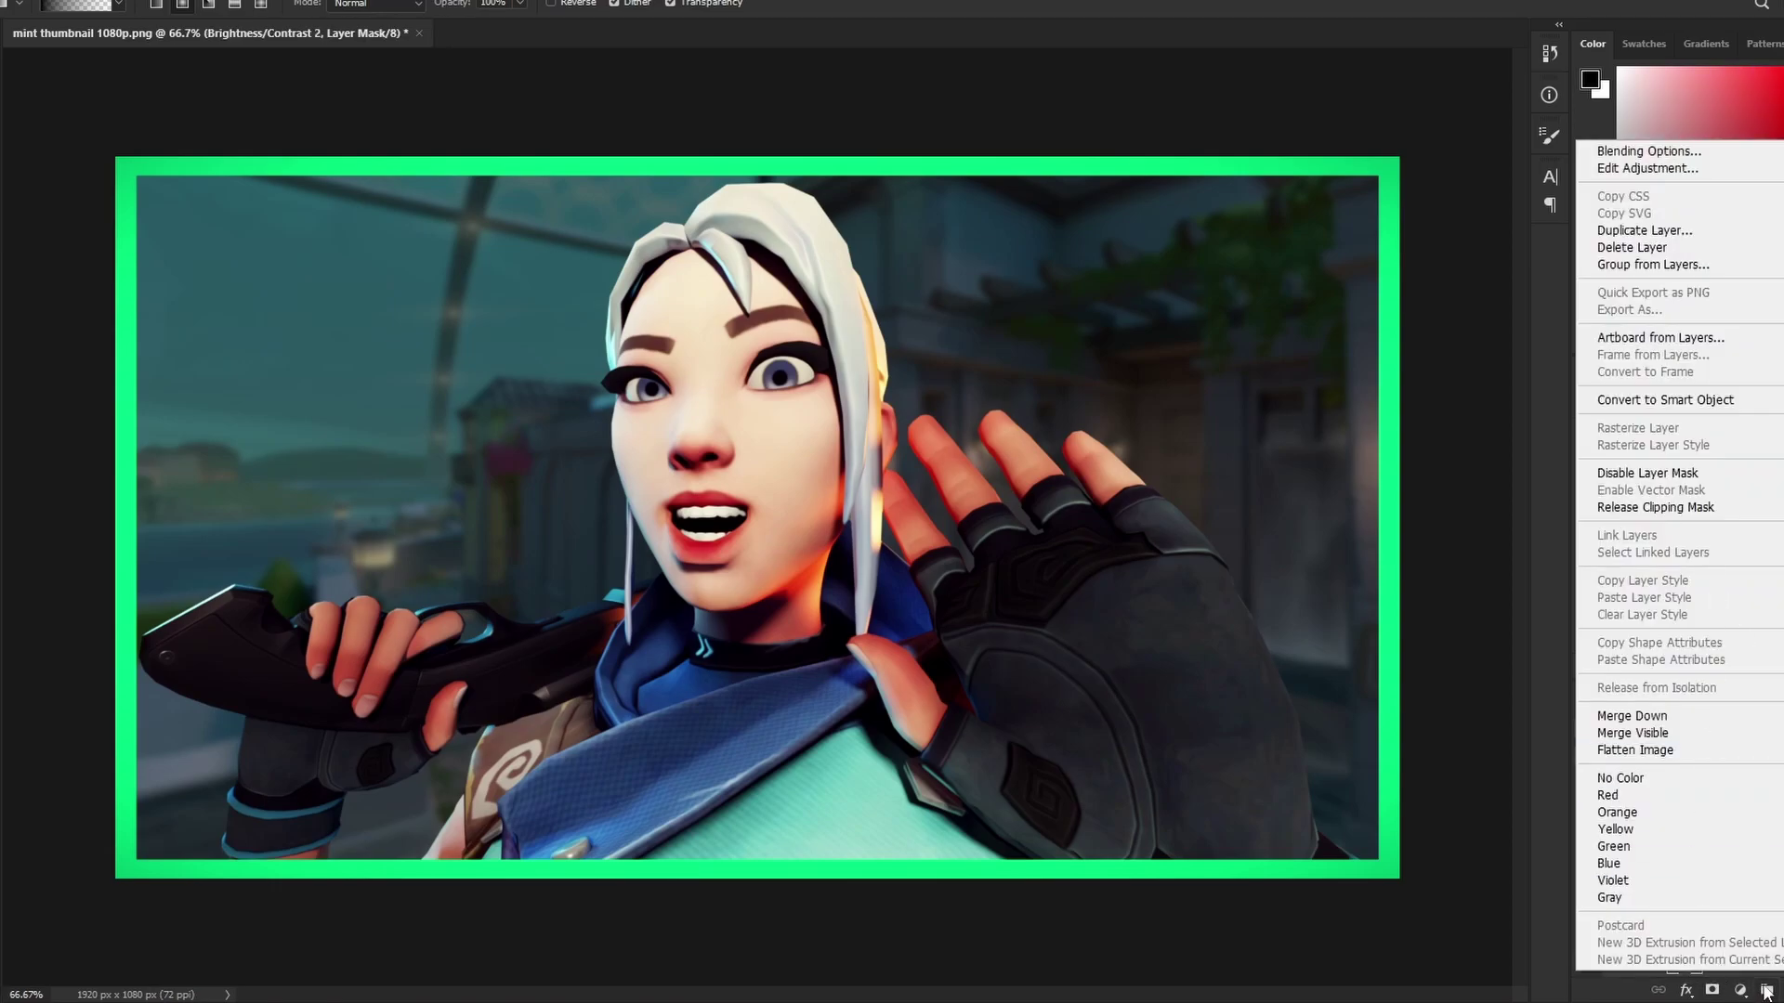
key("Escape")
left_click_drag(1724, 488, 1754, 532)
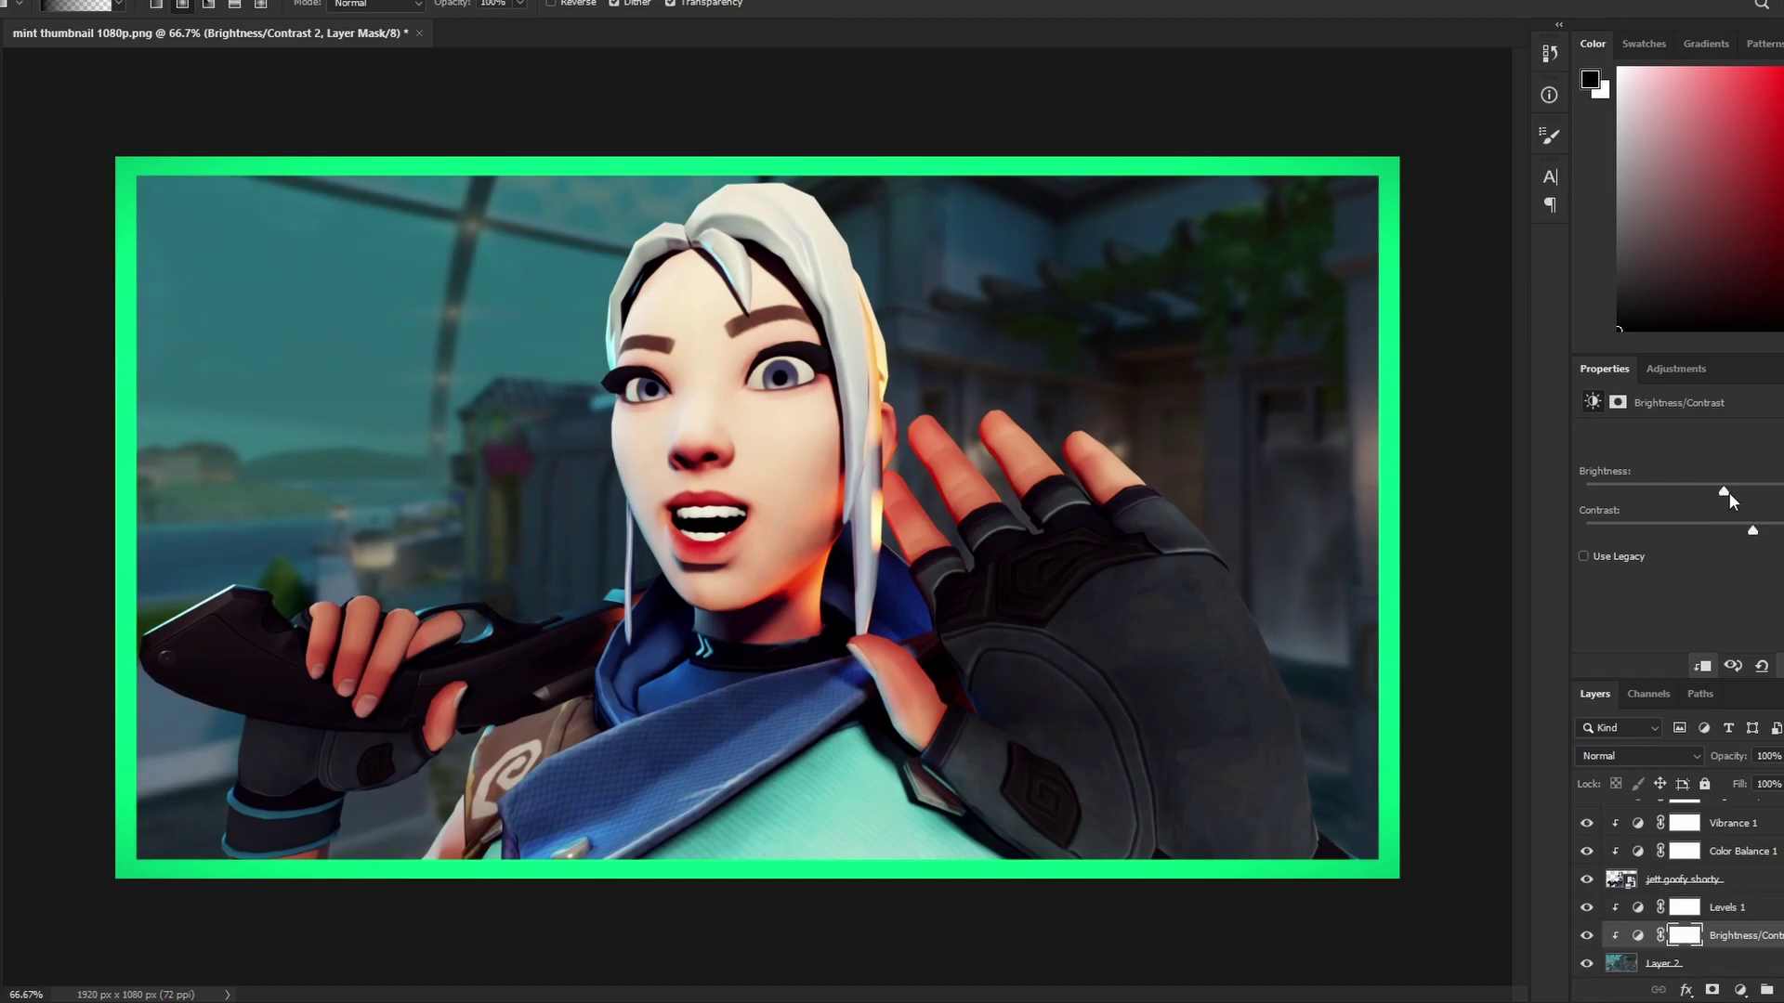
Enlarge the background layer to about 2452 by 1410 px, positioned at X -278 px and Y -225 px
left_click(1728, 964)
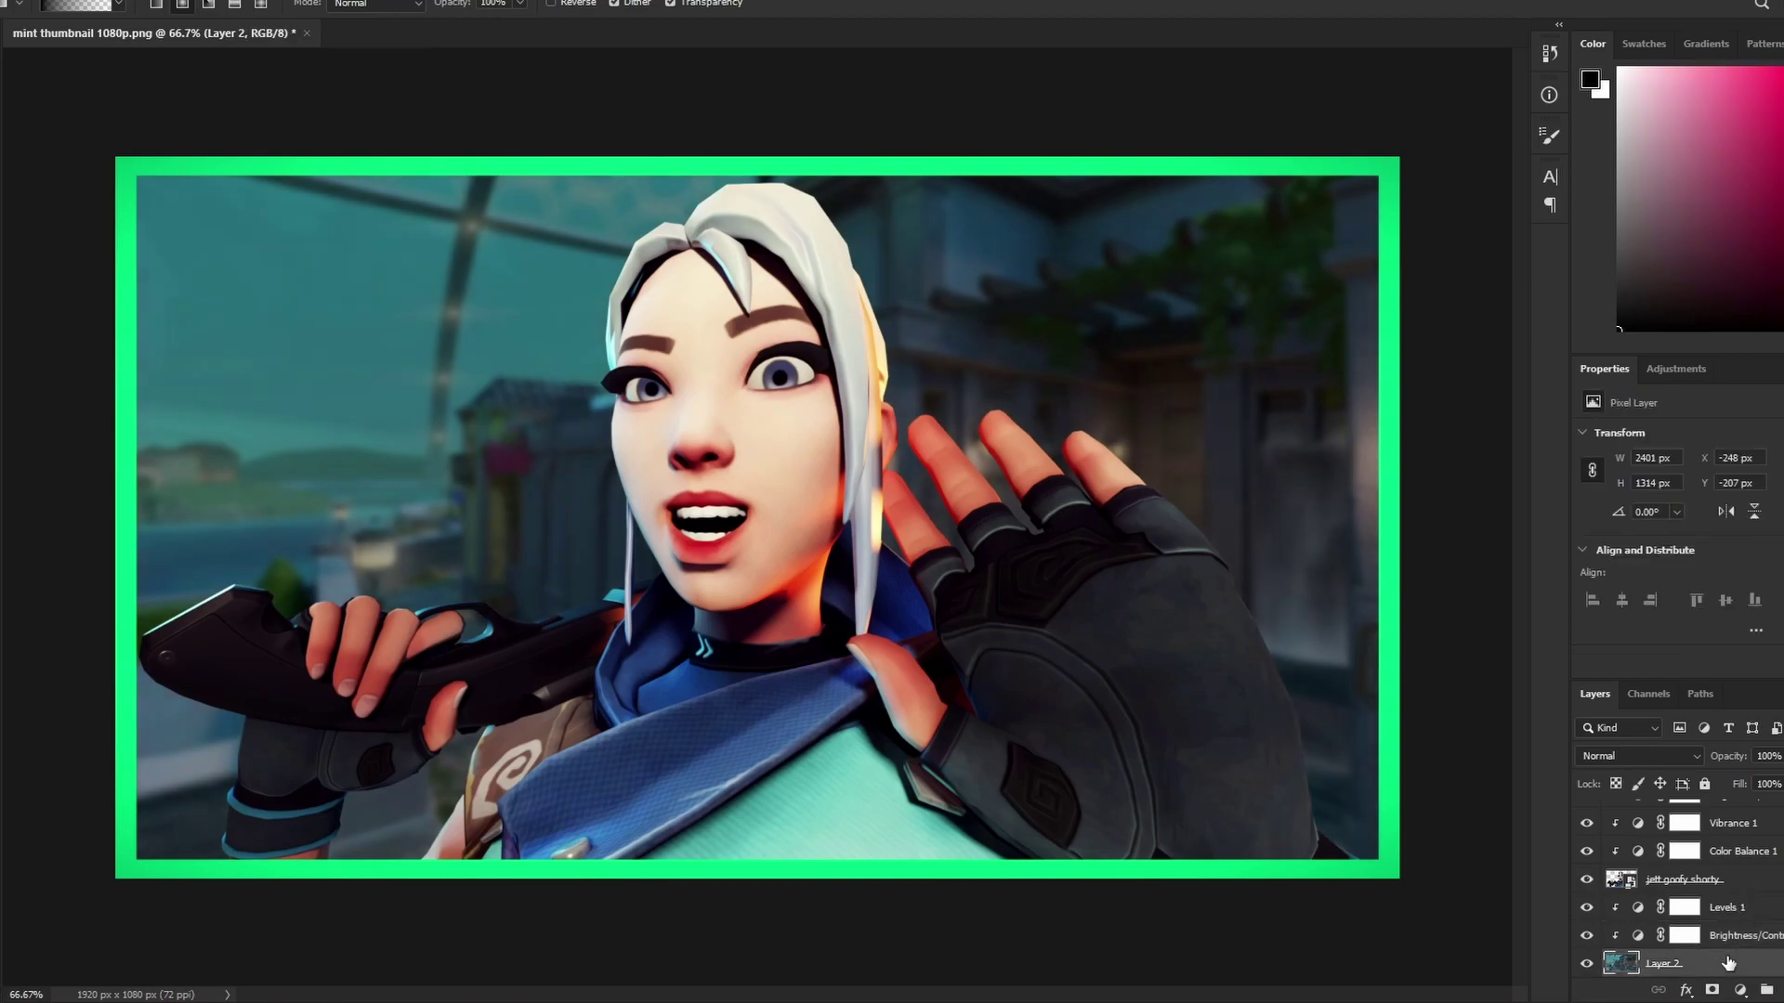
key("Return")
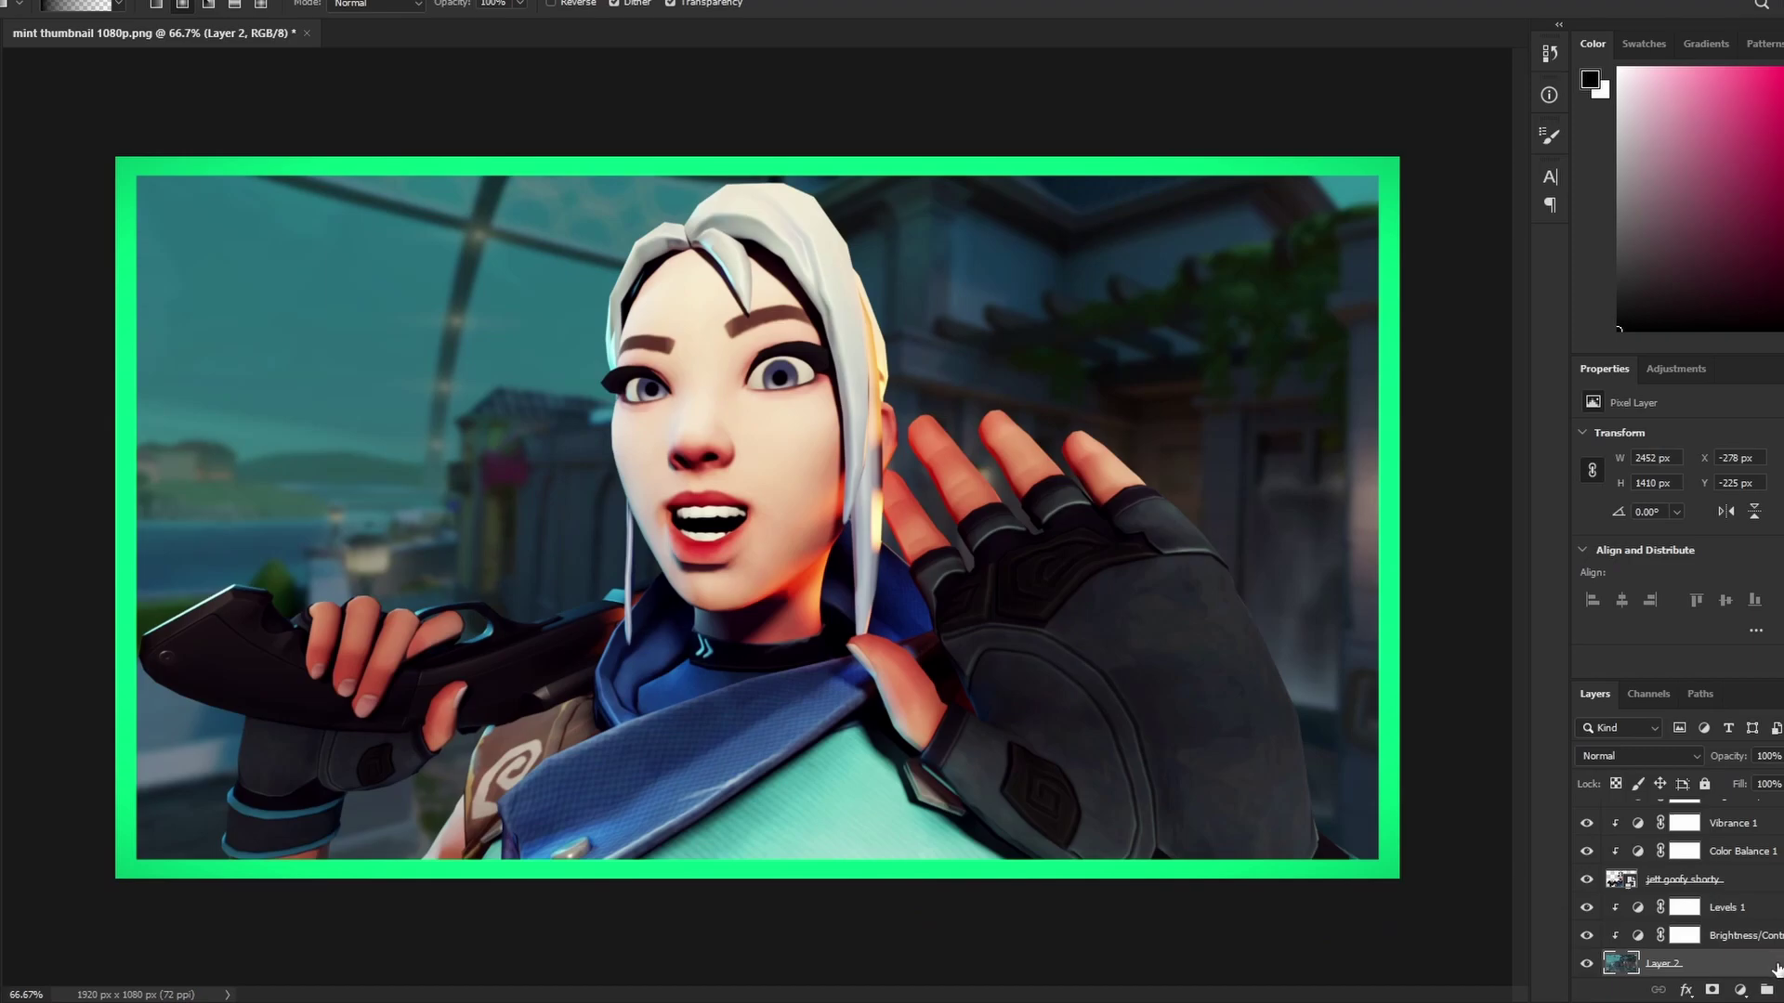
Add a Color Balance adjustment clipped to the background and shift its shadows toward cyan and blue
left_click(1740, 990)
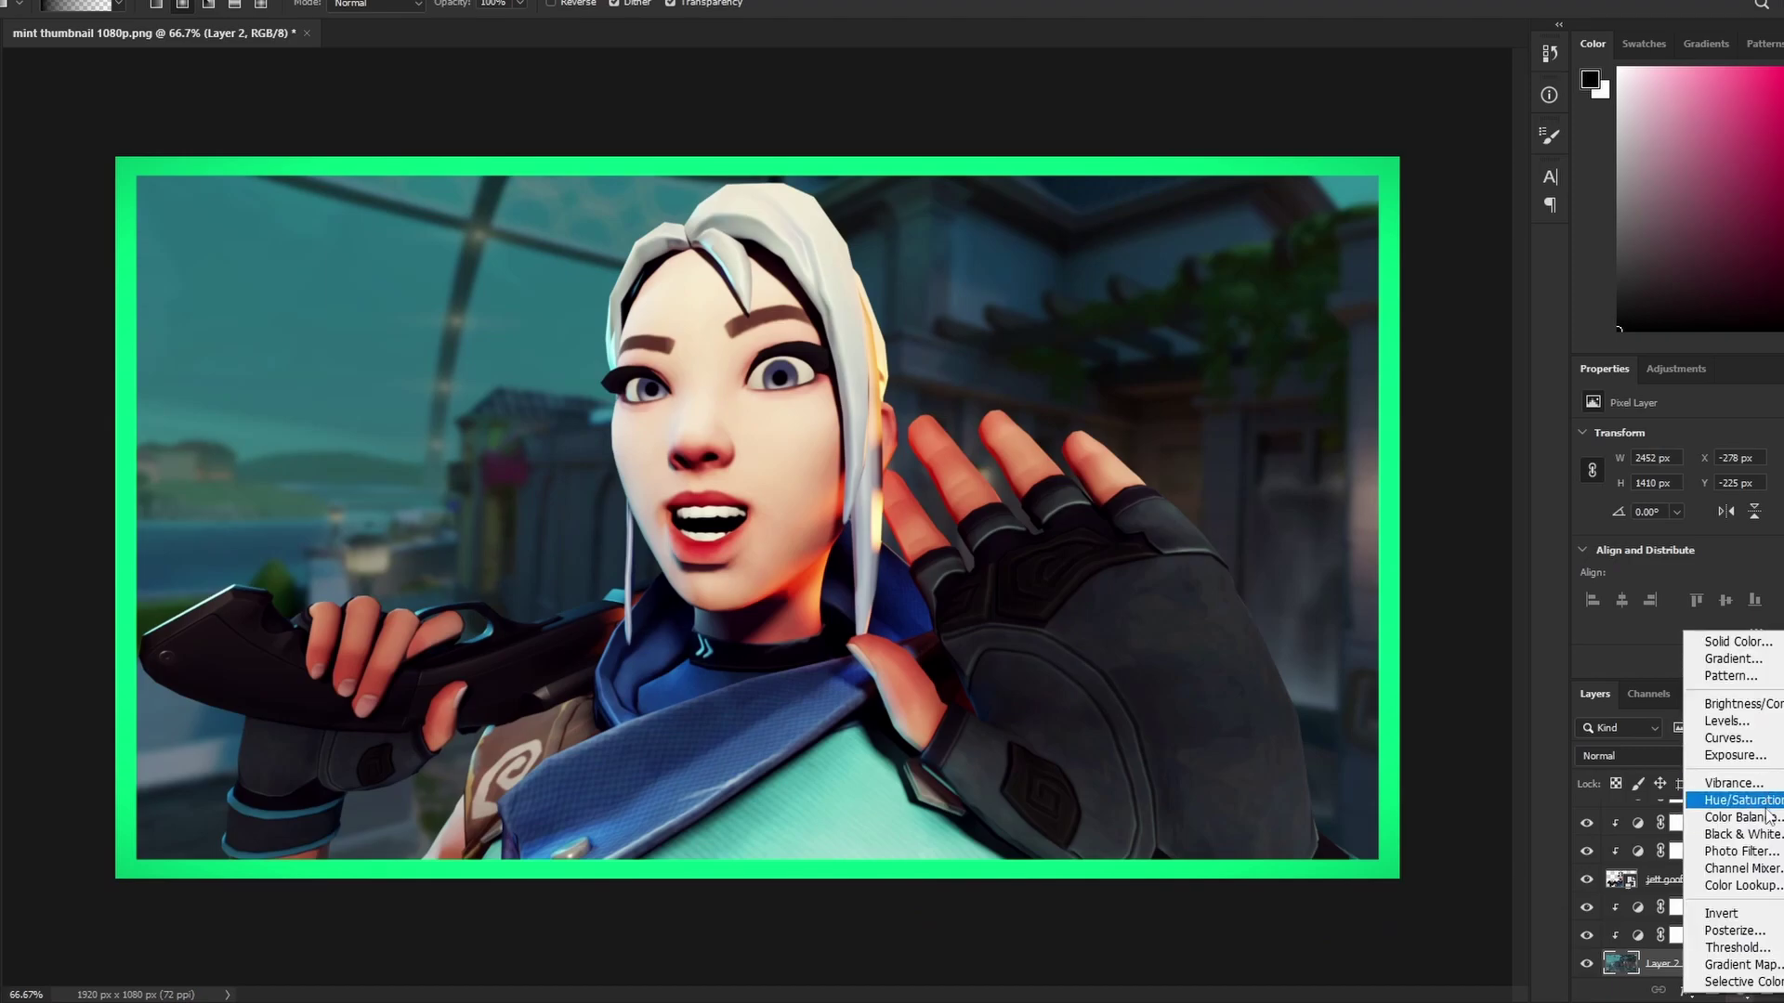
left_click(1730, 818)
left_click(1697, 437)
left_click(1679, 453)
left_click_drag(1678, 479, 1670, 479)
left_click_drag(1678, 545, 1686, 544)
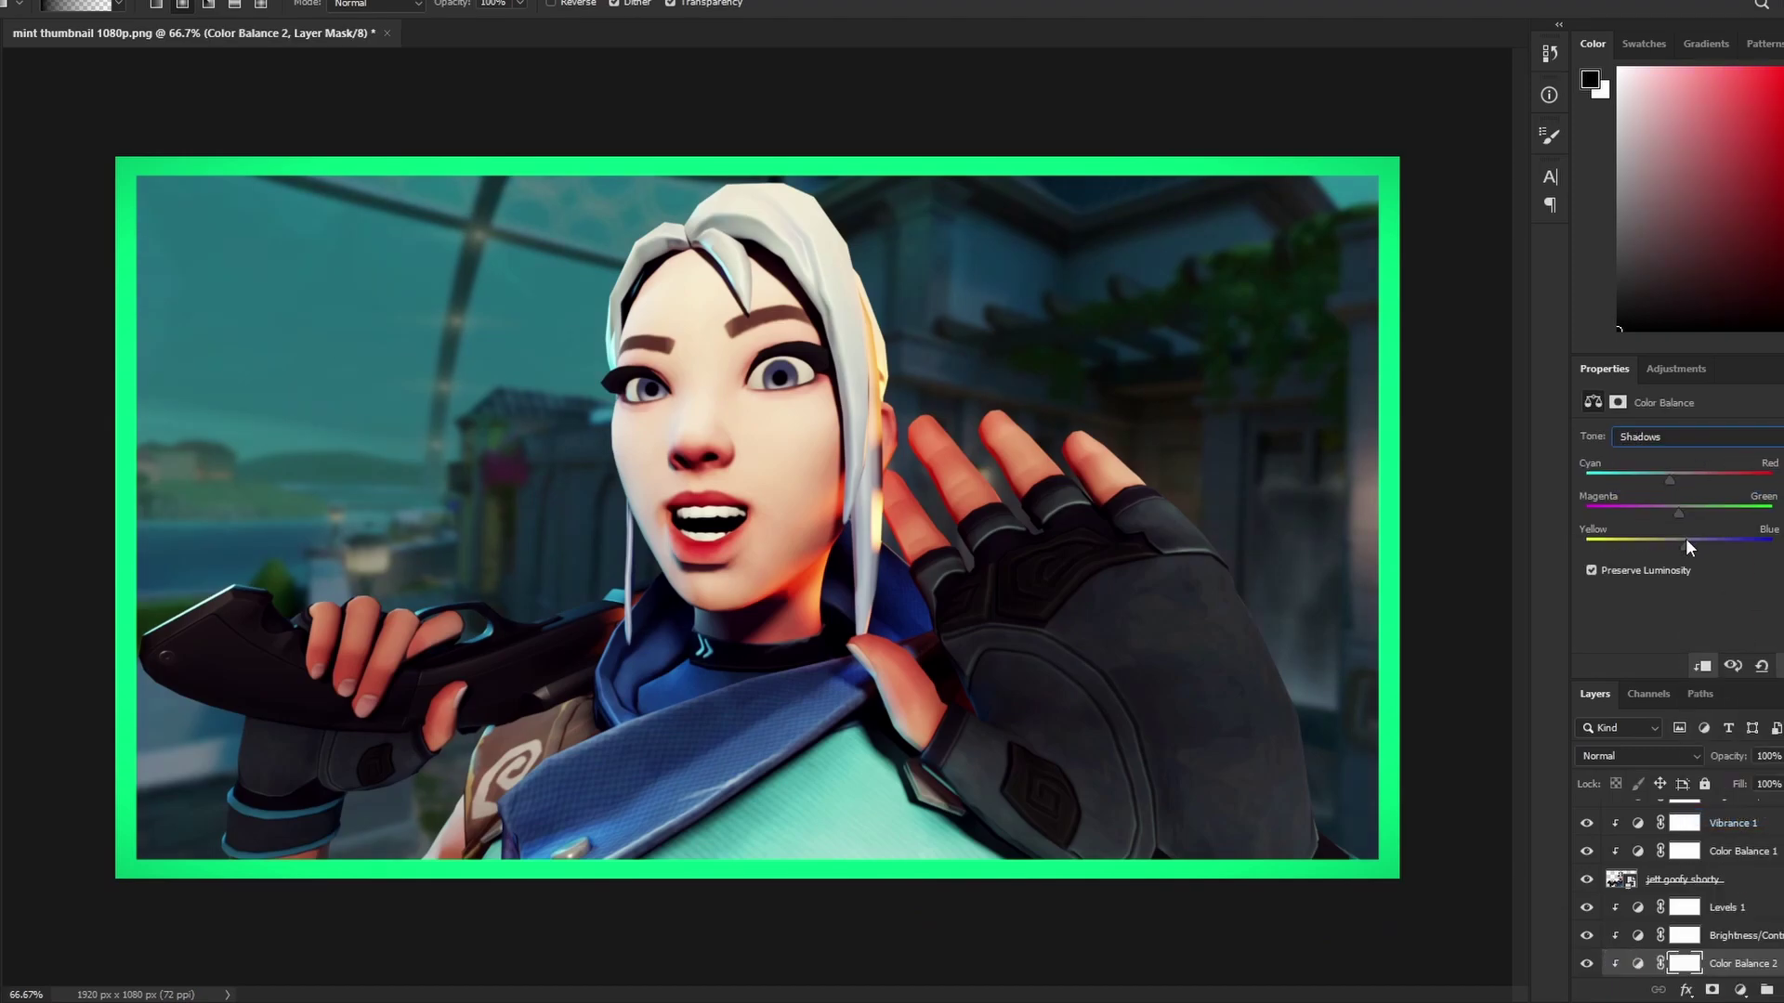
Shift the background Color Balance midtones toward red, magenta and yellow, and its highlights toward yellow
left_click(1686, 437)
left_click(1681, 470)
left_click_drag(1679, 480, 1686, 480)
left_click(1688, 440)
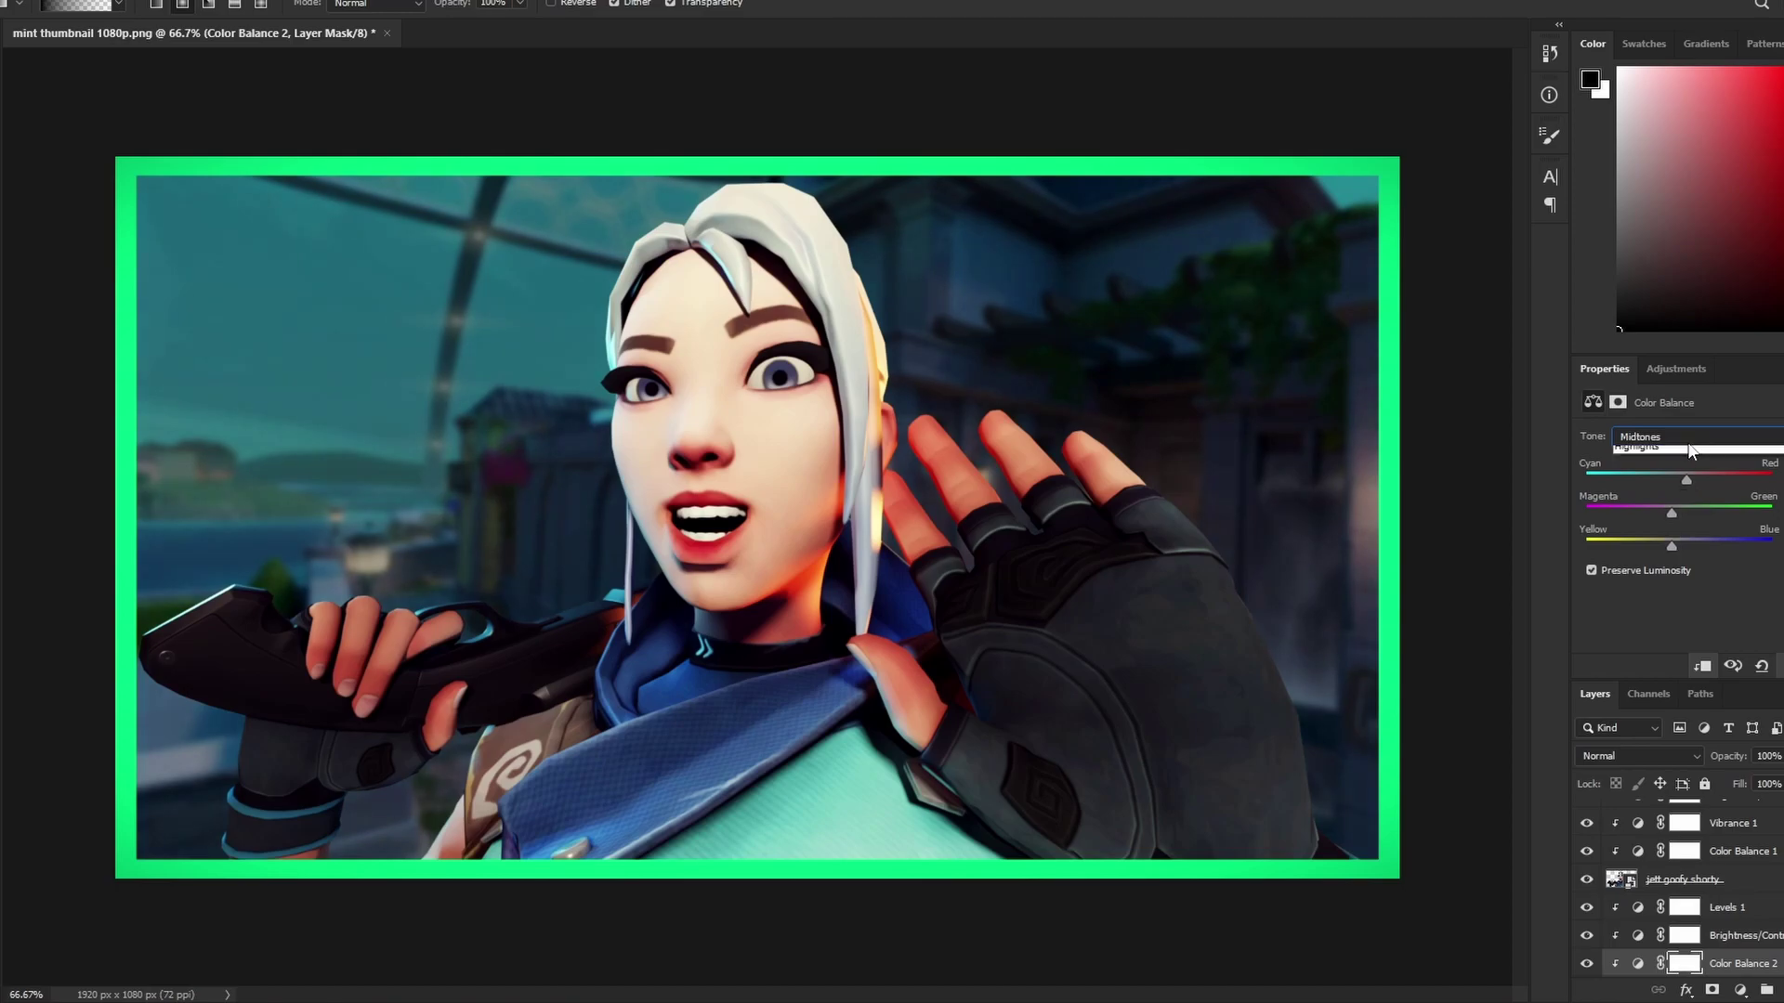
left_click(1684, 486)
left_click_drag(1679, 545, 1673, 546)
left_click_drag(1679, 480, 1687, 513)
Give the frame layer a linear blue-to-cyan Gradient Overlay at -45° and enable an Inner Glow
scroll(1727, 846, "up", 2)
left_click(1668, 815)
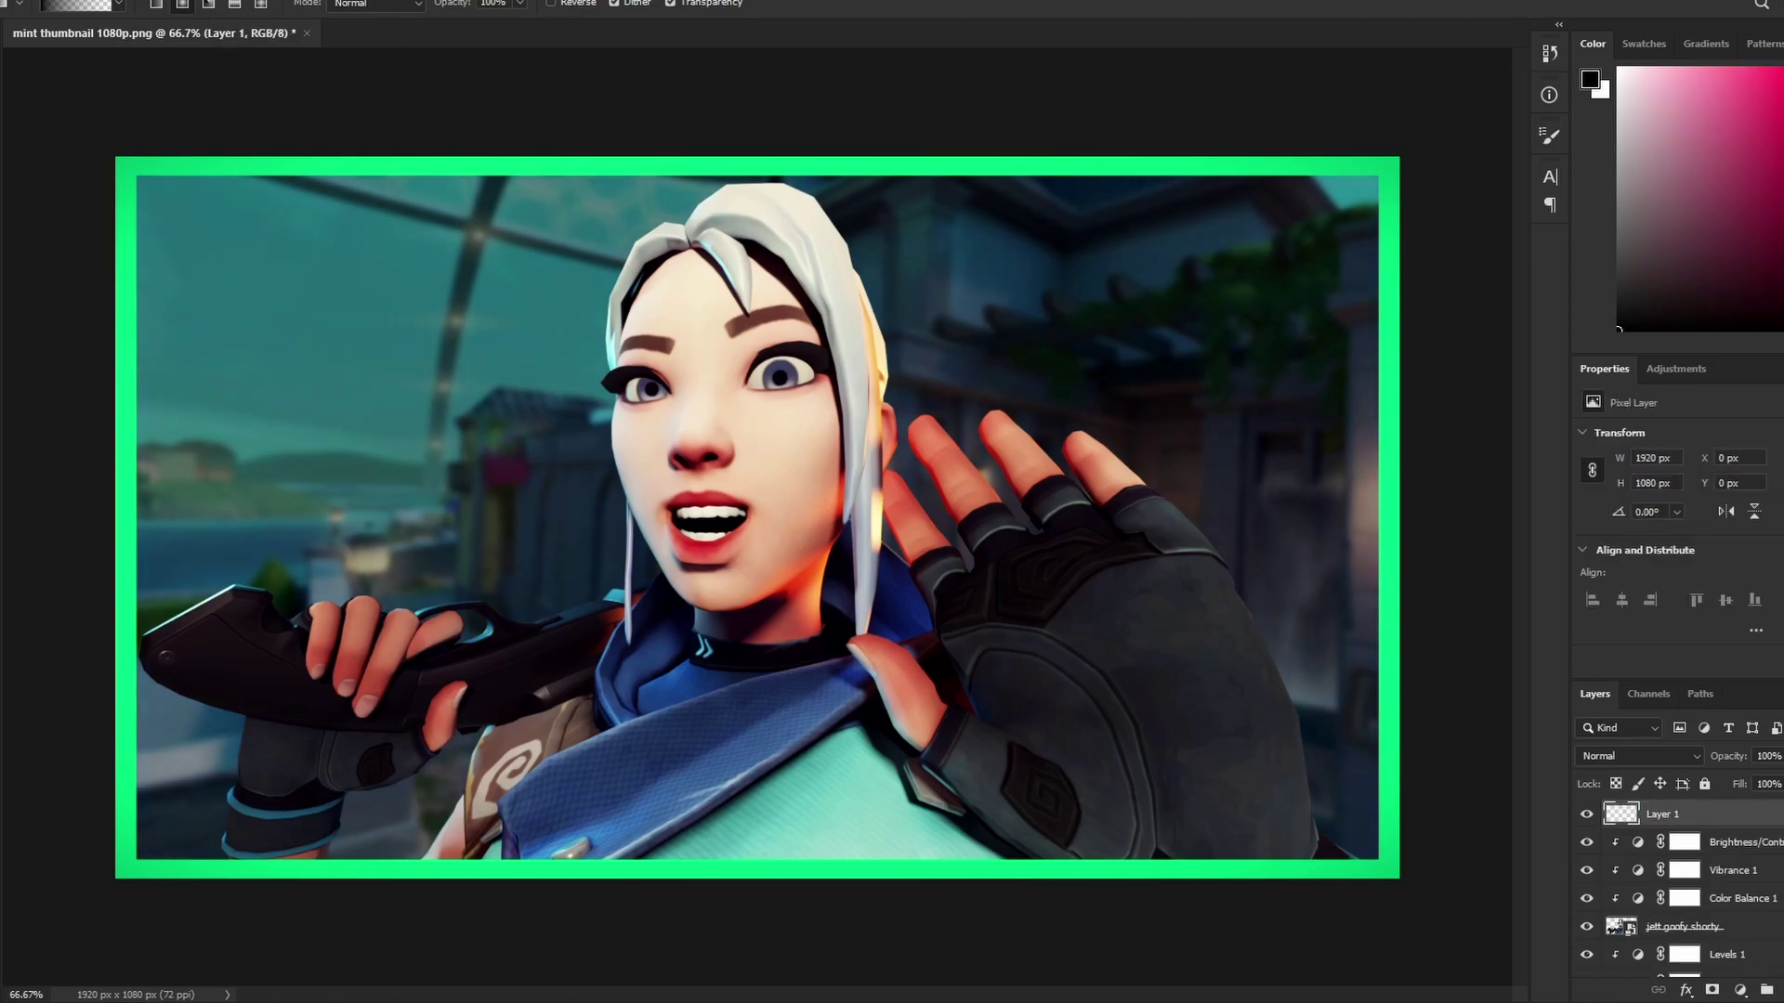
left_click(37, 1)
left_click(307, 130)
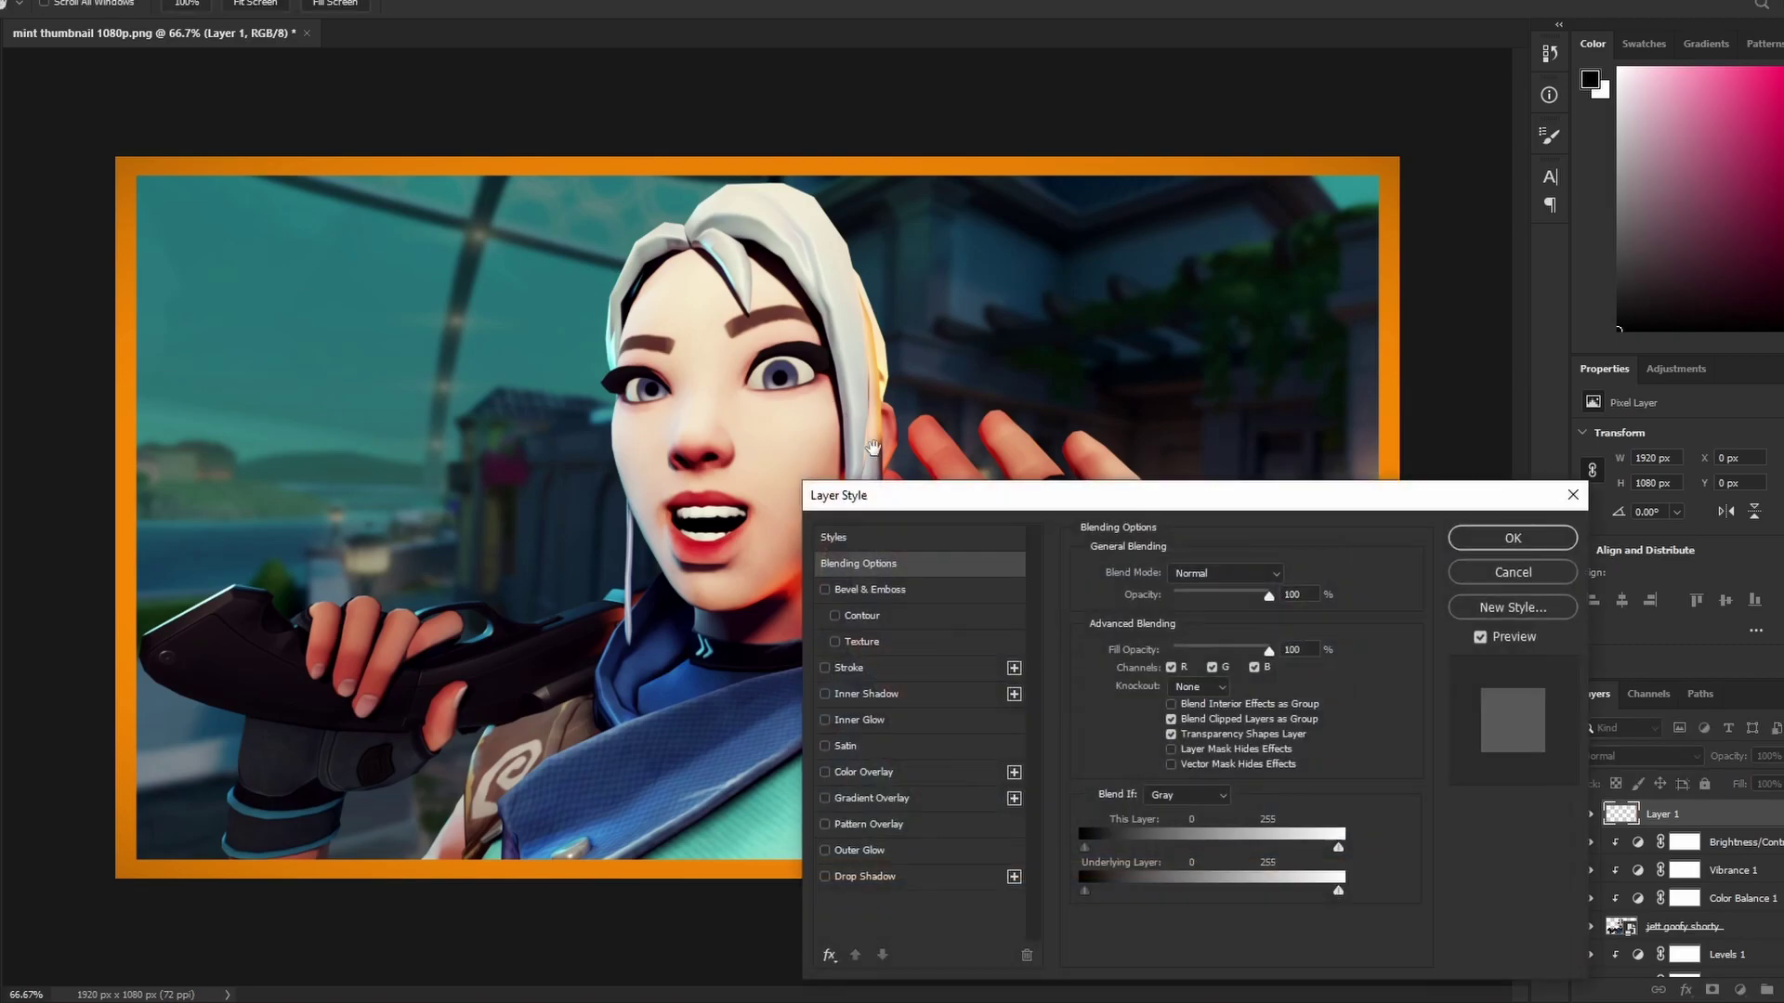
left_click(824, 798)
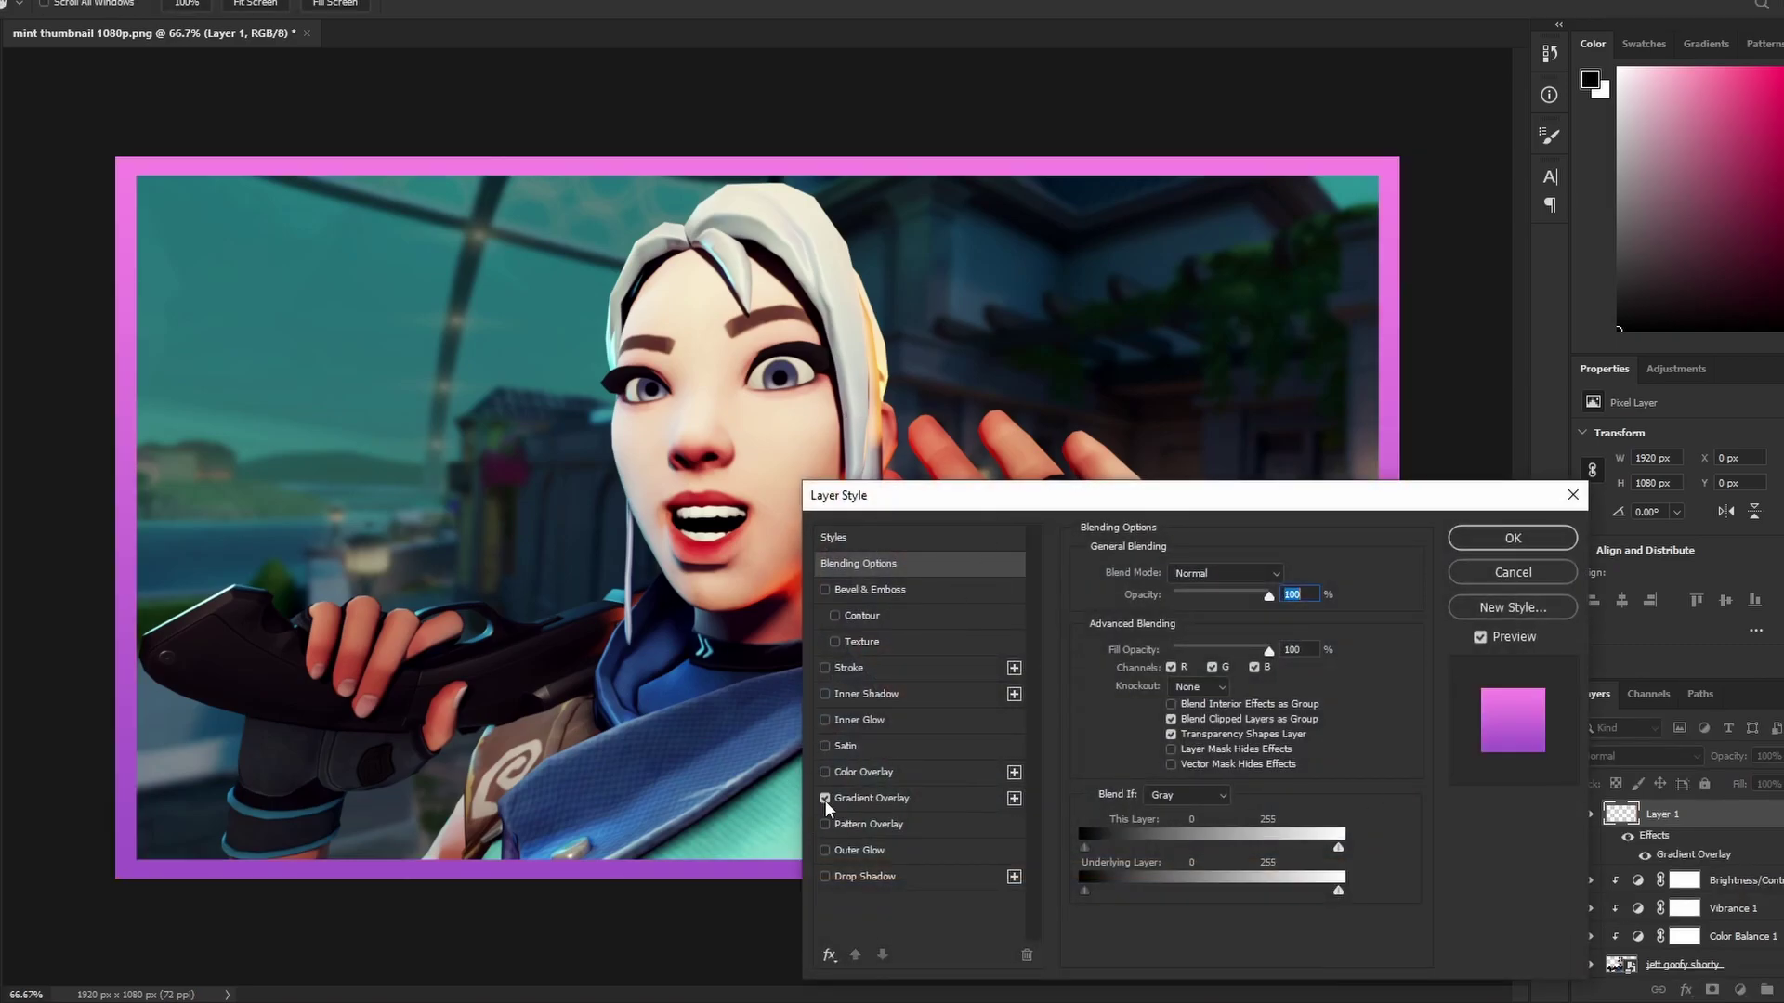
left_click(911, 799)
left_click(1172, 621)
left_click(1354, 329)
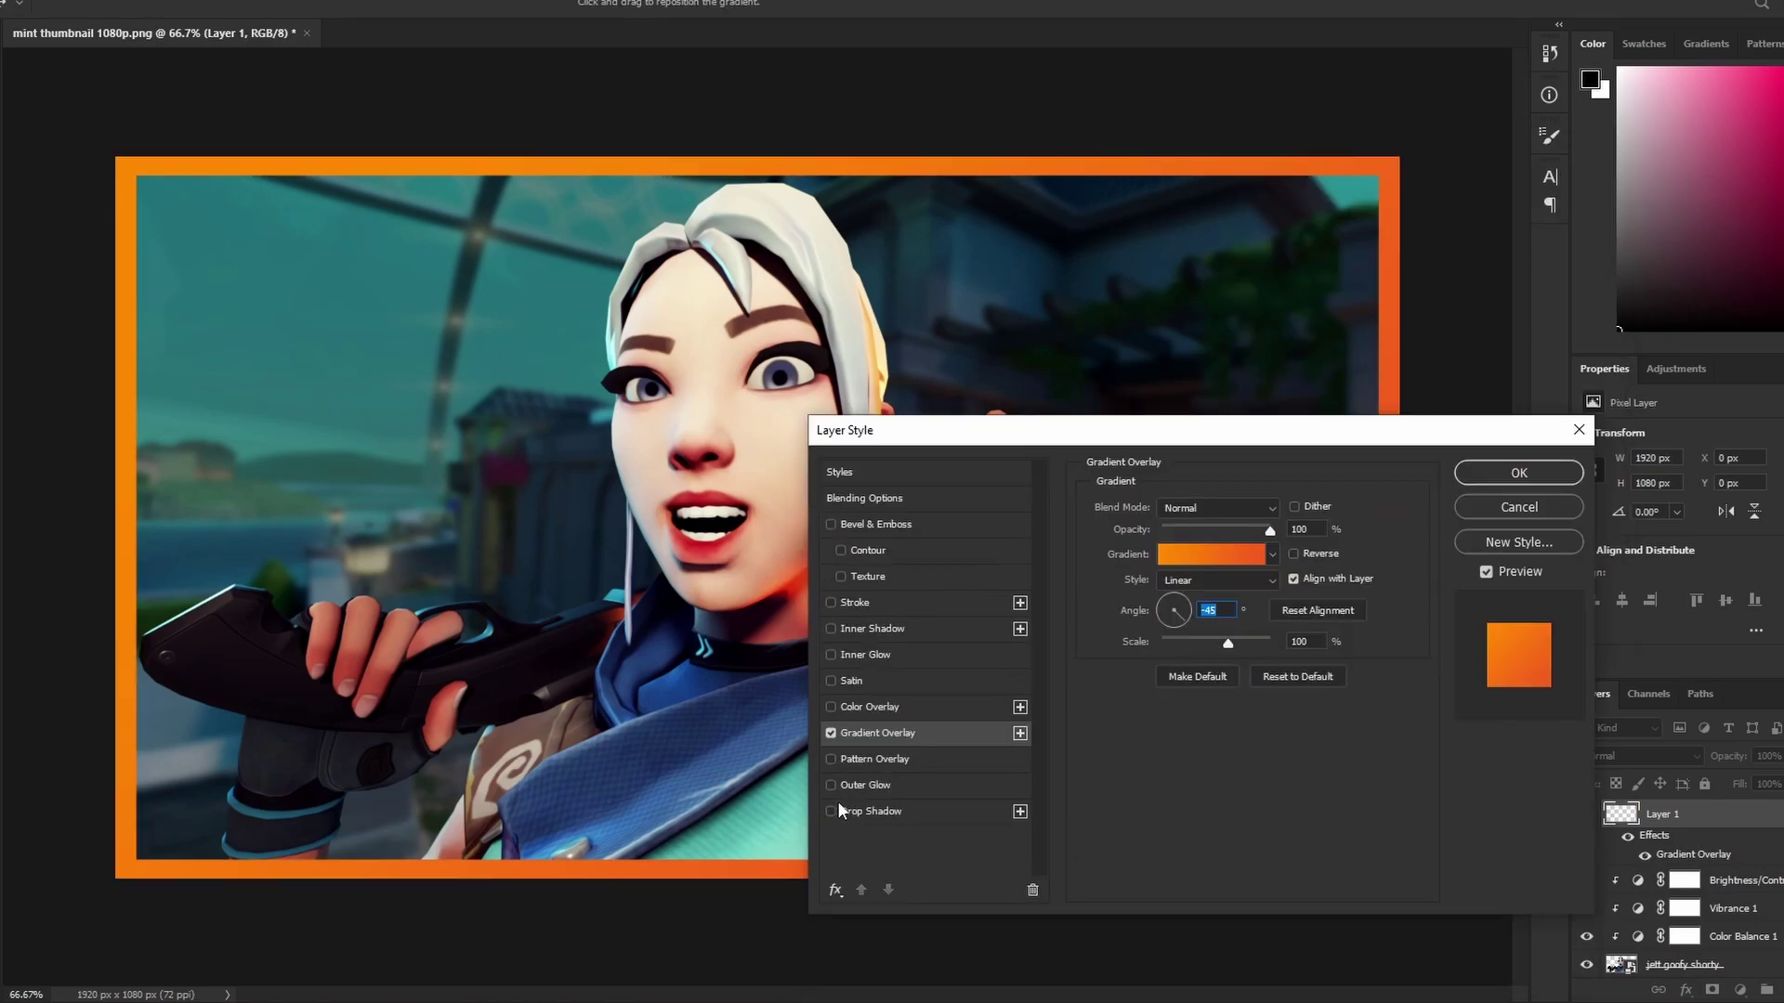
left_click(831, 655)
left_click(855, 654)
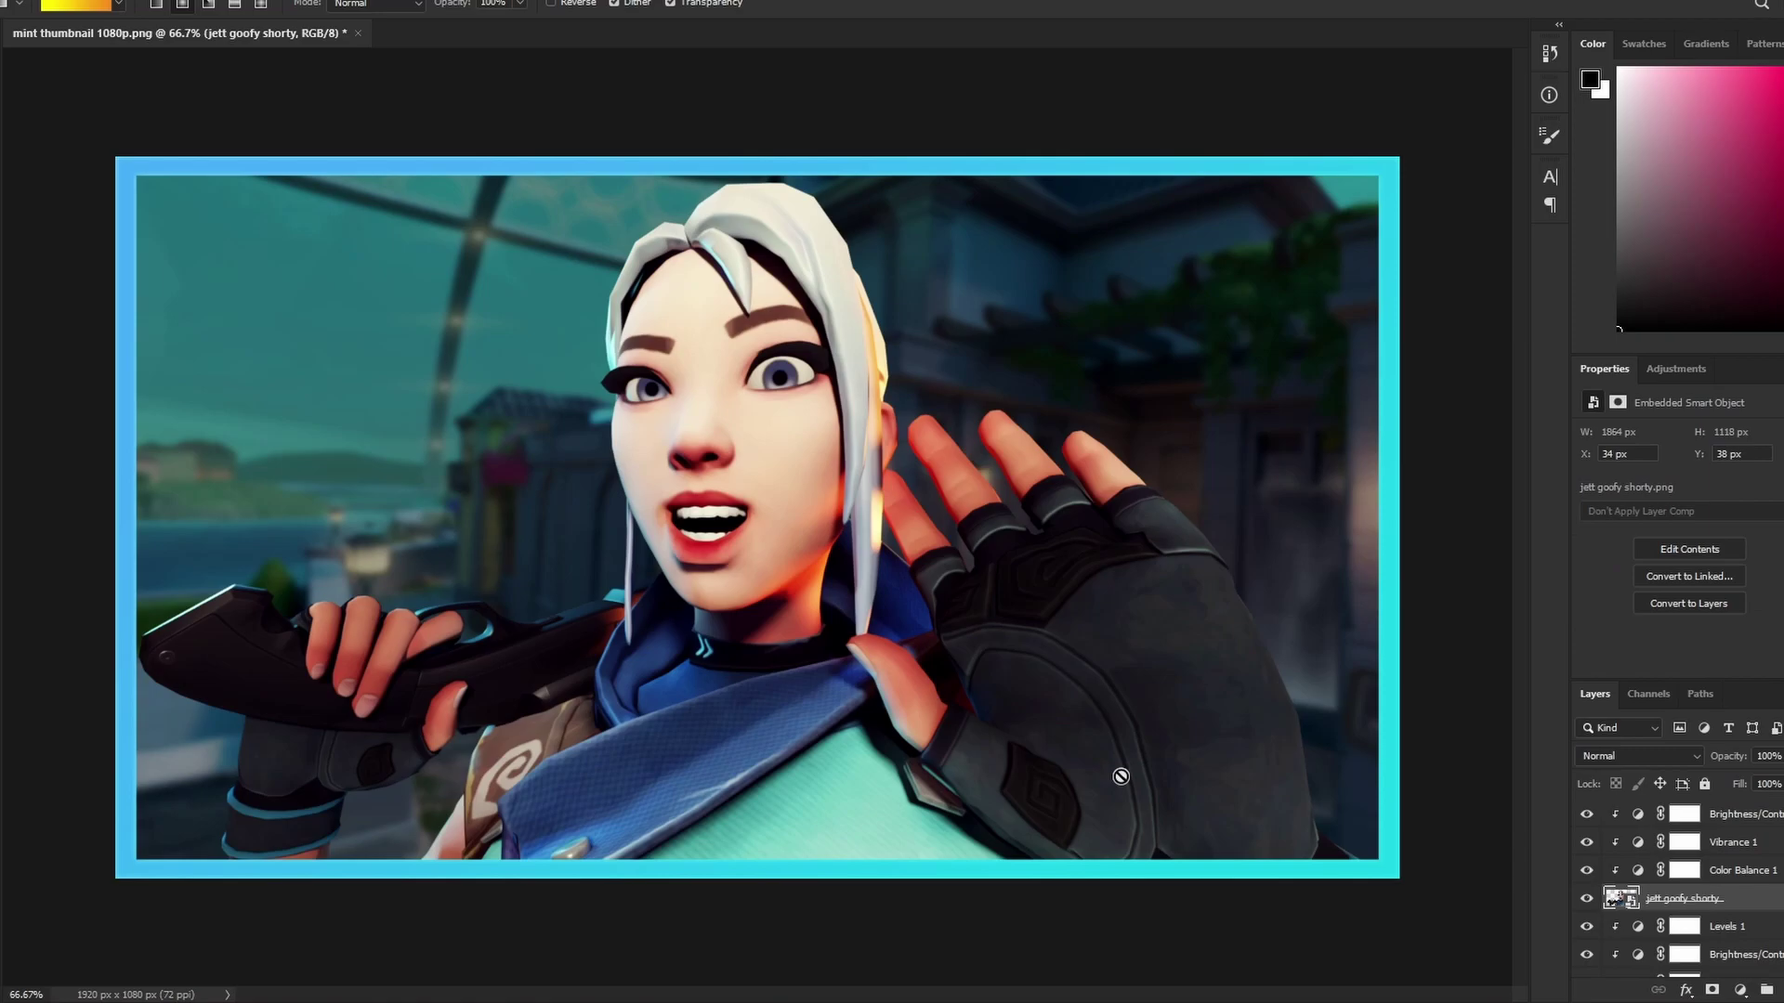
Create a new layer clipped to the Jett layer for brush painting and set its blend mode to Screen
key("ctrl+shift+alt+n")
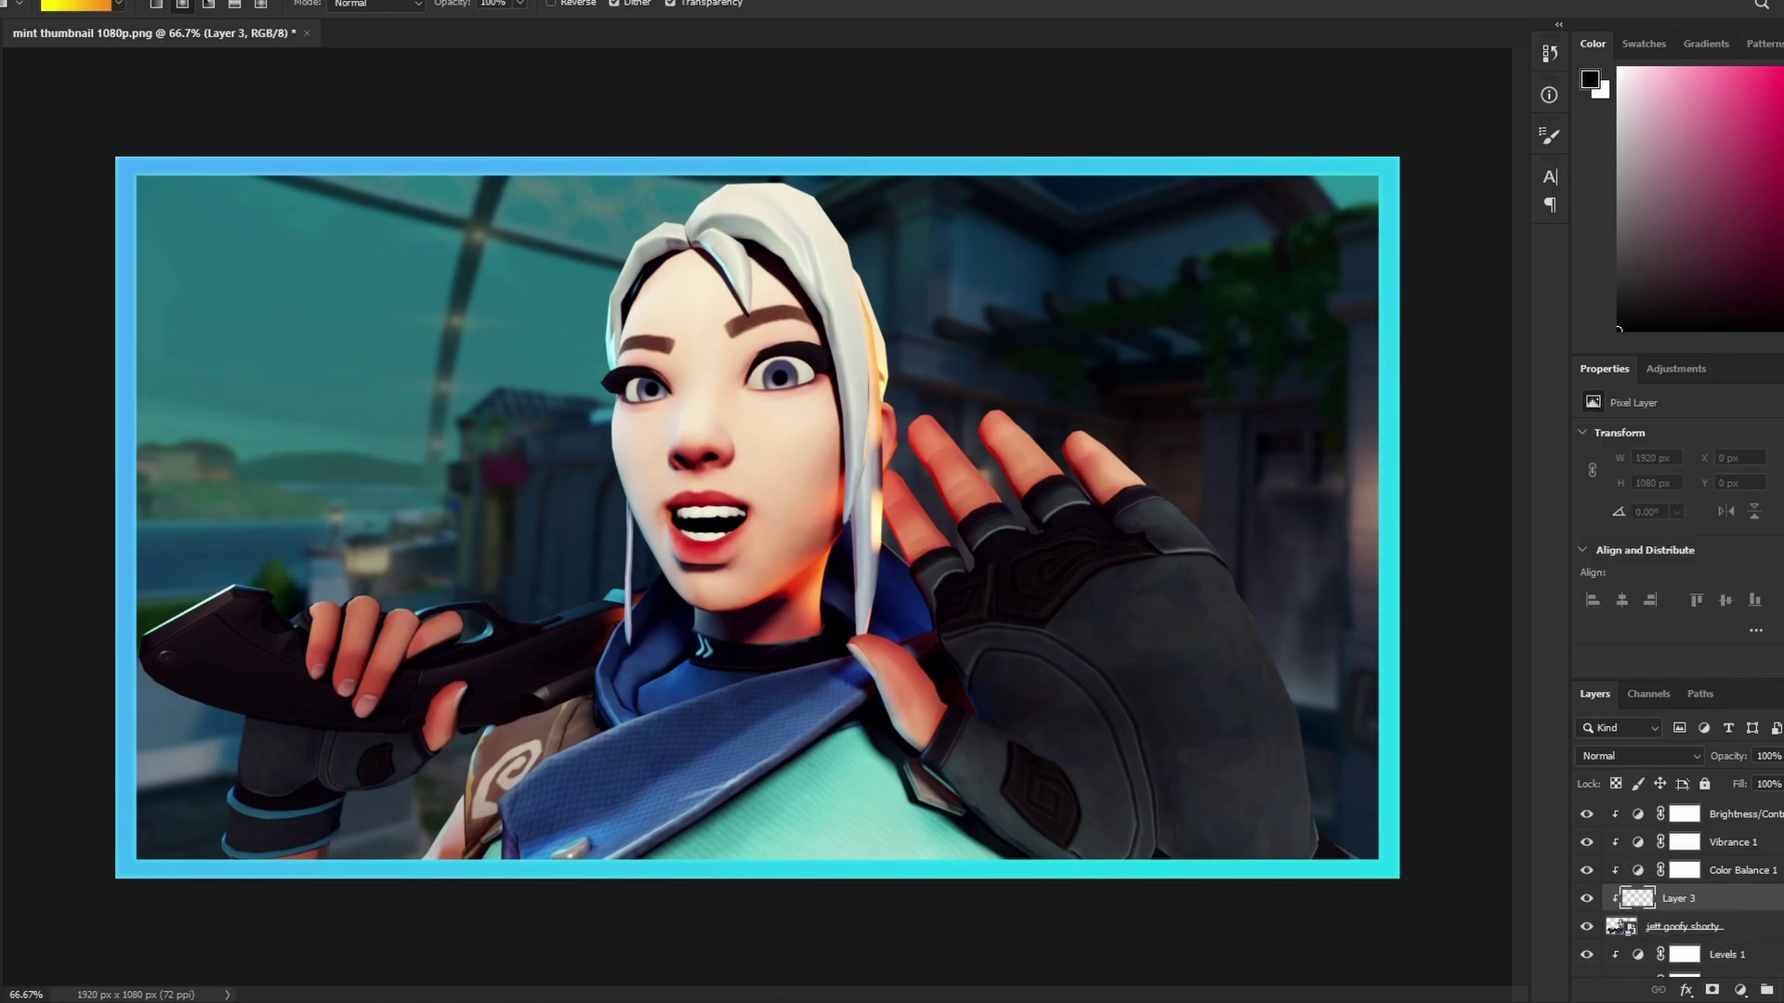
key("b")
left_click(1640, 755)
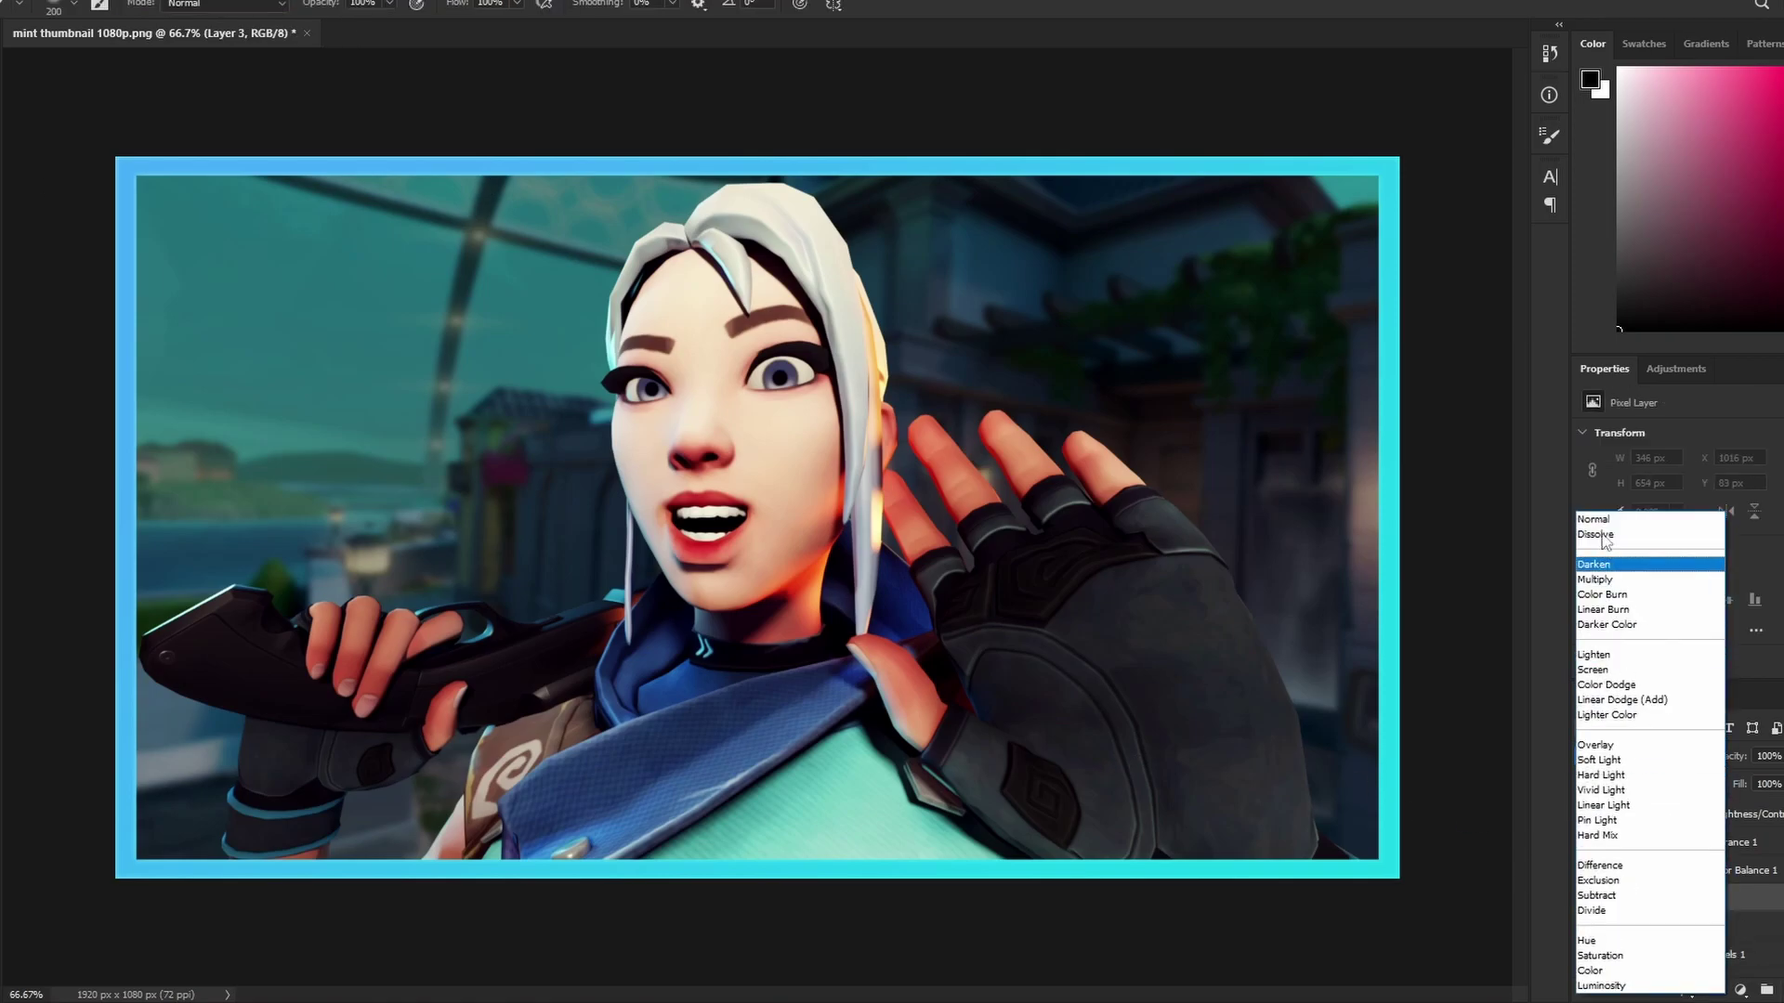
left_click(1614, 670)
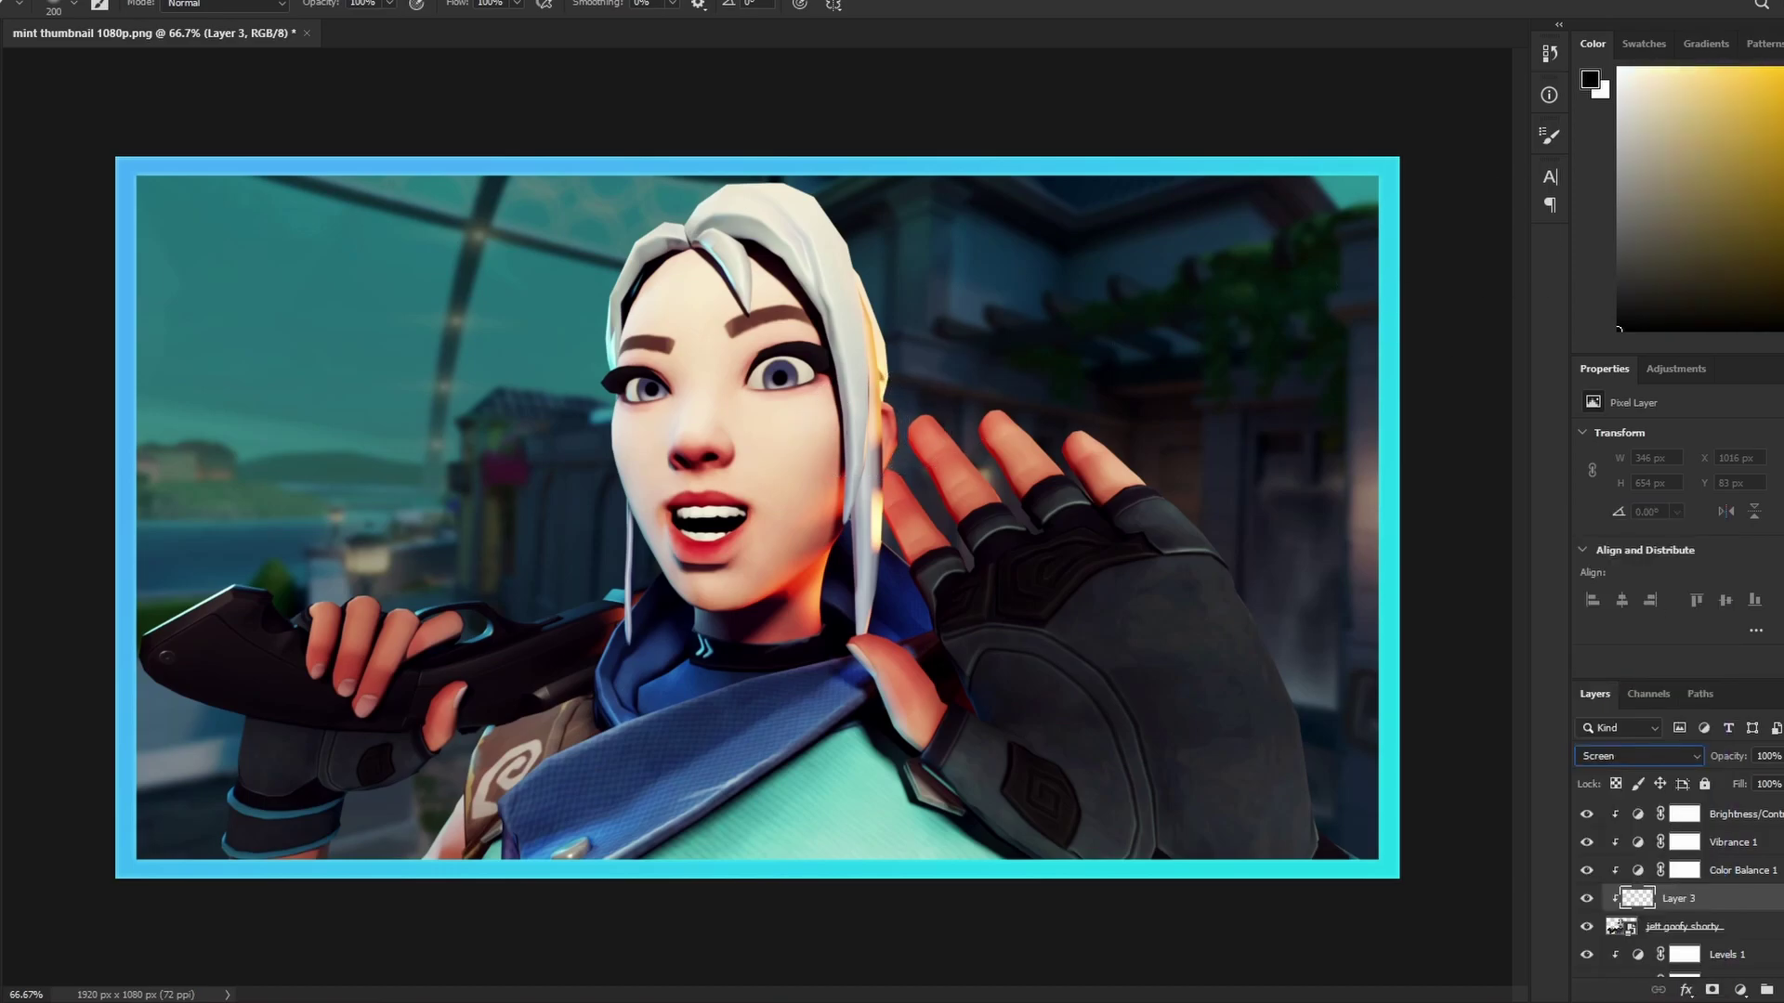
Pick a bright orange foreground color and rename the new Screen layer to "orange"
left_click_drag(1753, 154, 1771, 75)
double_click(1676, 898)
type("opr")
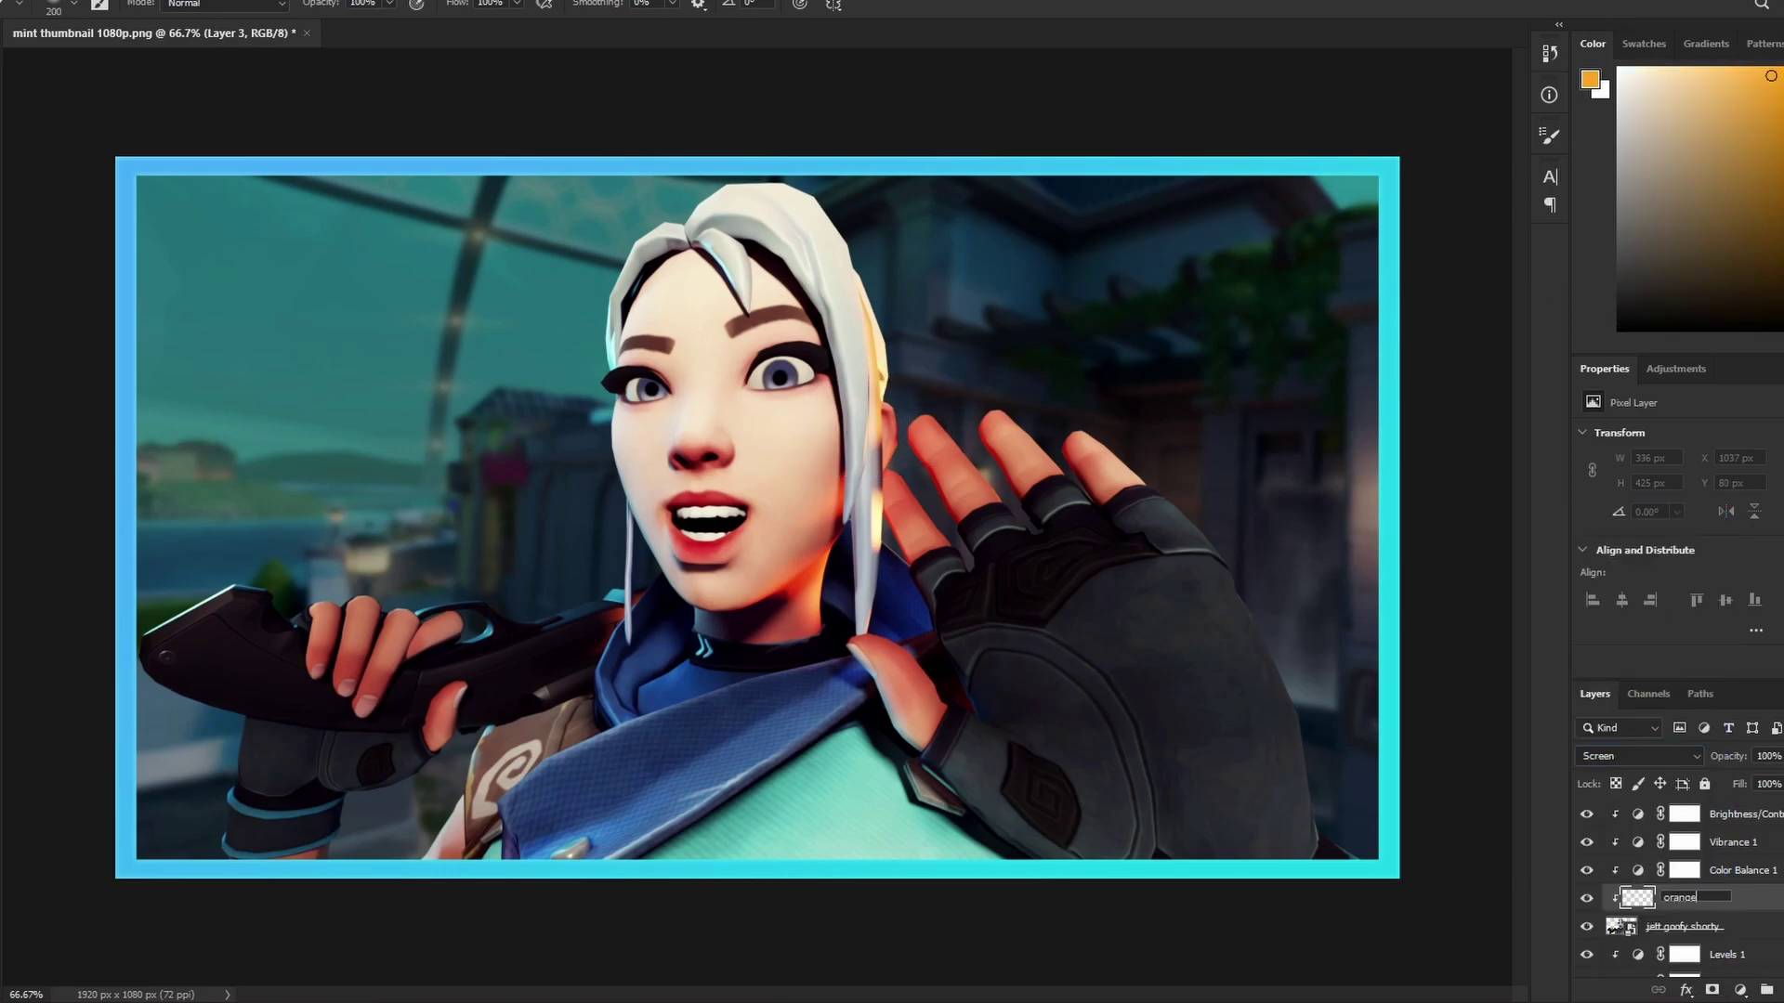
Name the Screen layer "orange glow" and brush orange light along the outer edge of the raised hand
type(" glow")
key("Return")
mouse_move(1426, 856)
left_mouse_down()
mouse_move(1366, 808)
mouse_move(1334, 678)
mouse_move(1266, 549)
mouse_move(1099, 398)
mouse_move(944, 378)
mouse_move(906, 422)
mouse_move(998, 502)
left_mouse_up()
Paint orange light around the fingers and the nearby edge of the hair with a smaller brush, and set the layer's opacity to 80%
key("bracketleft")
key("bracketleft")
key("bracketleft")
key("bracketleft")
key("bracketleft")
key("bracketleft")
key("bracketleft")
key("bracketleft")
key("bracketleft")
key("bracketleft")
left_click_drag(1036, 425, 1066, 479)
left_click_drag(1116, 466, 1150, 502)
key("ctrl+z")
mouse_move(996, 488)
left_mouse_down()
mouse_move(1006, 513)
mouse_move(956, 558)
left_mouse_up()
mouse_move(870, 448)
left_mouse_down()
mouse_move(889, 383)
mouse_move(853, 253)
mouse_move(722, 185)
left_mouse_up()
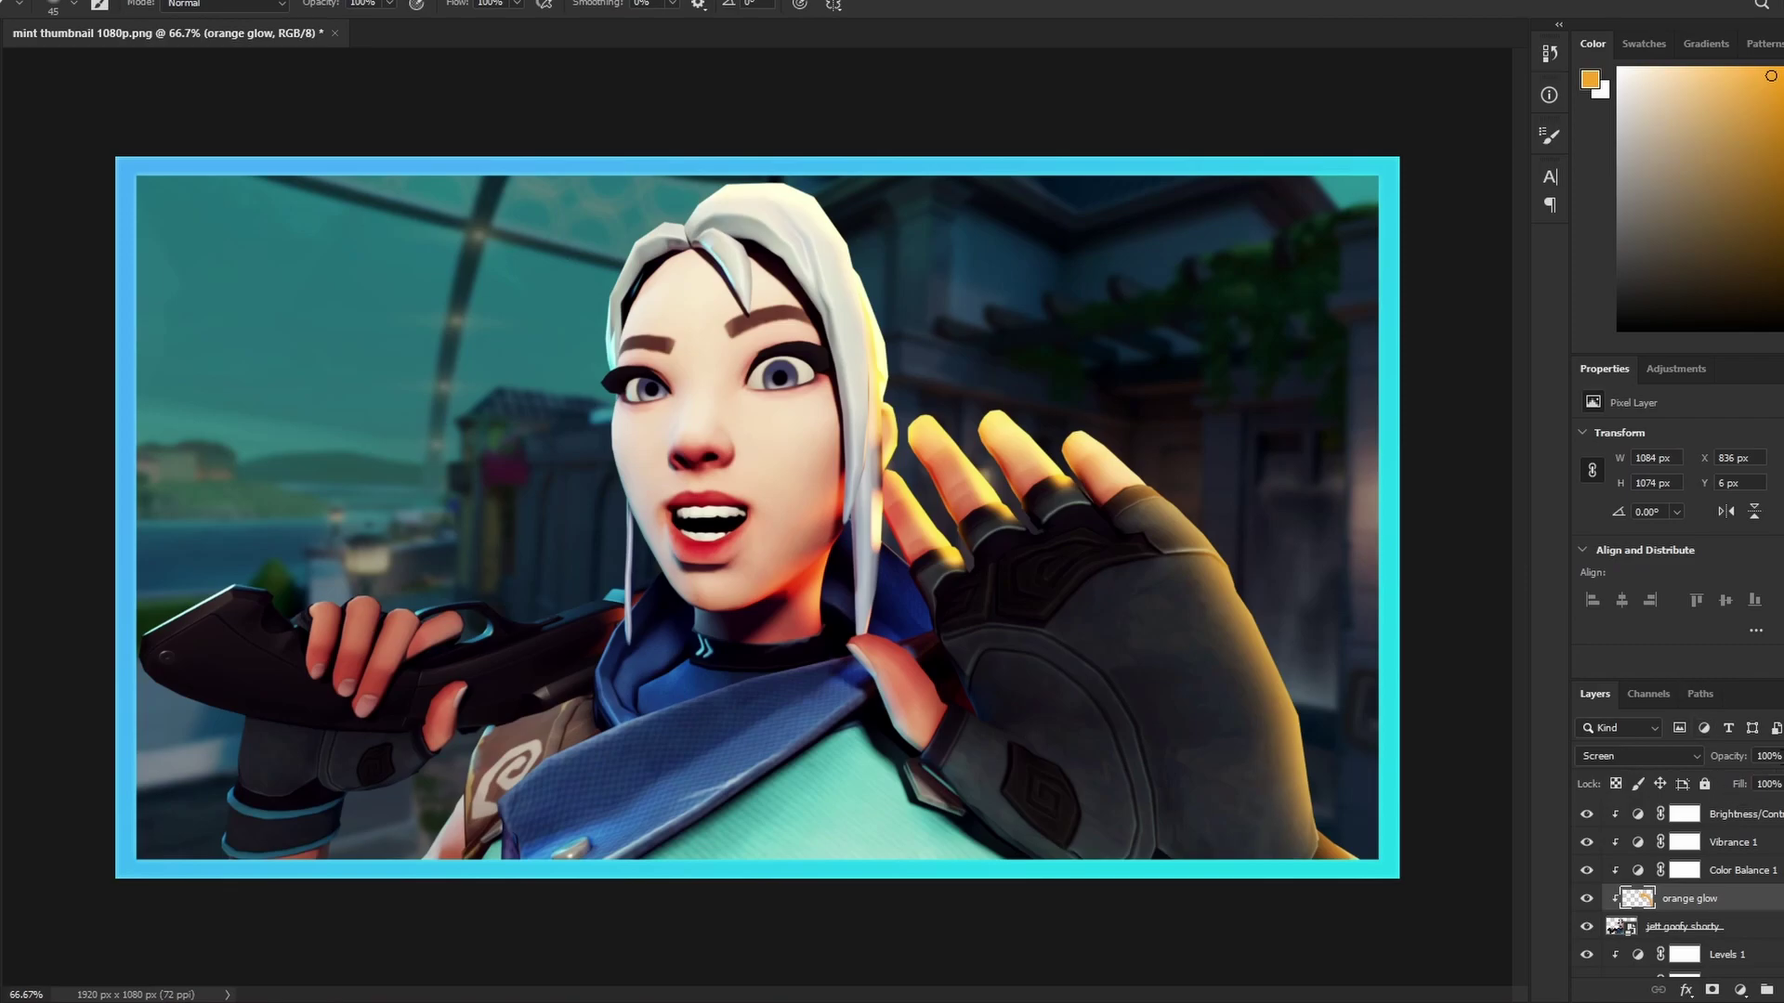
left_click(1768, 755)
key("Return")
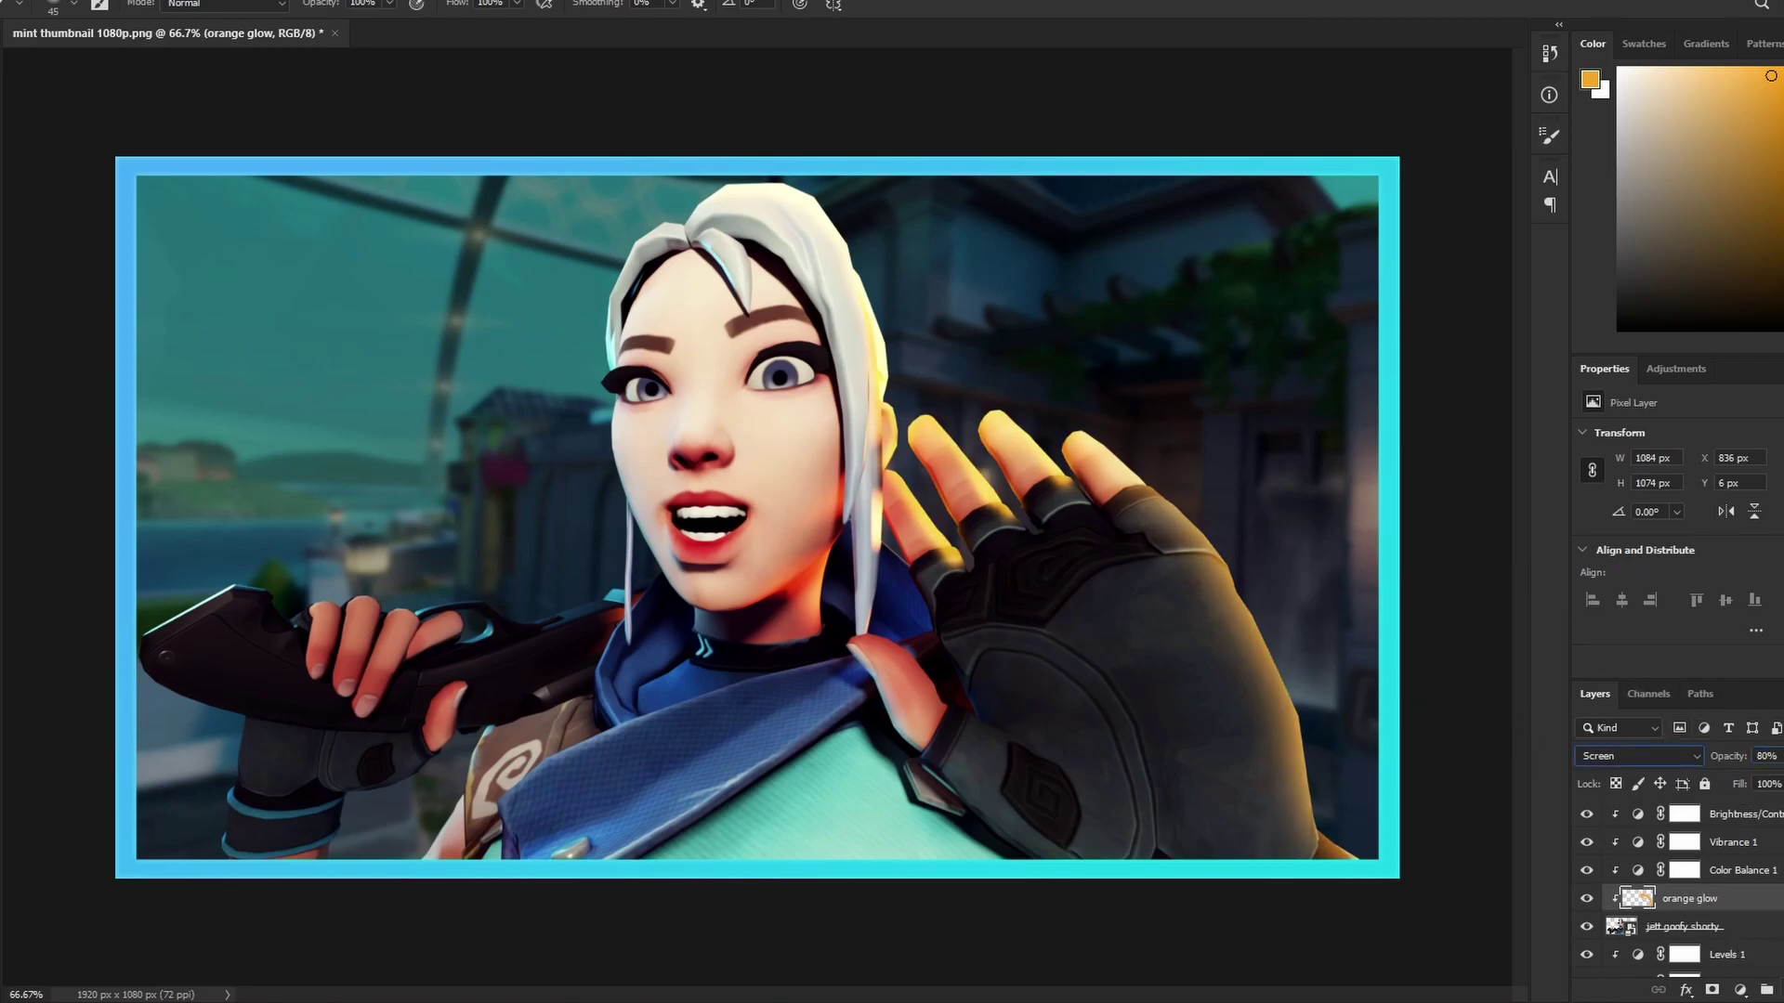
Add a clipped Screen layer at 80% opacity beneath "orange glow" and choose a light blue foreground color
left_click(1783, 990)
left_click_drag(1697, 899, 1695, 933)
left_click_drag(1778, 756, 1531, 745)
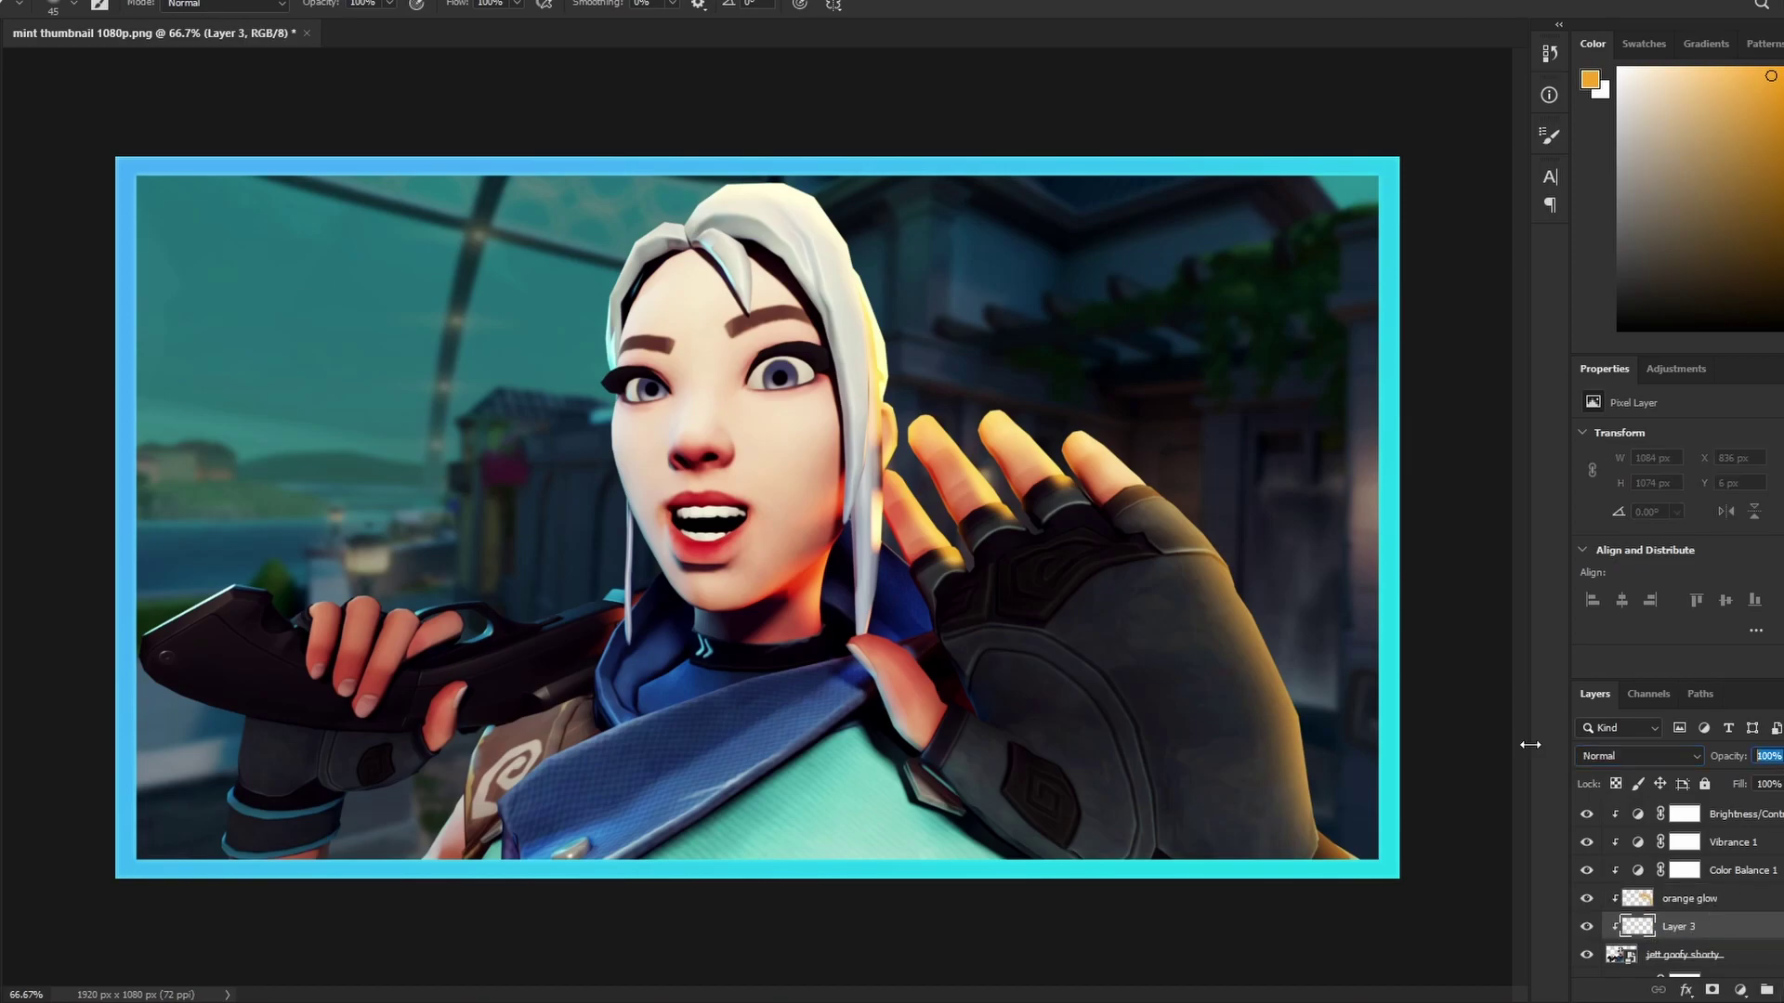
type("80")
left_click(1611, 755)
left_click(1640, 641)
left_click(1783, 198)
left_click(1783, 191)
left_click(1756, 86)
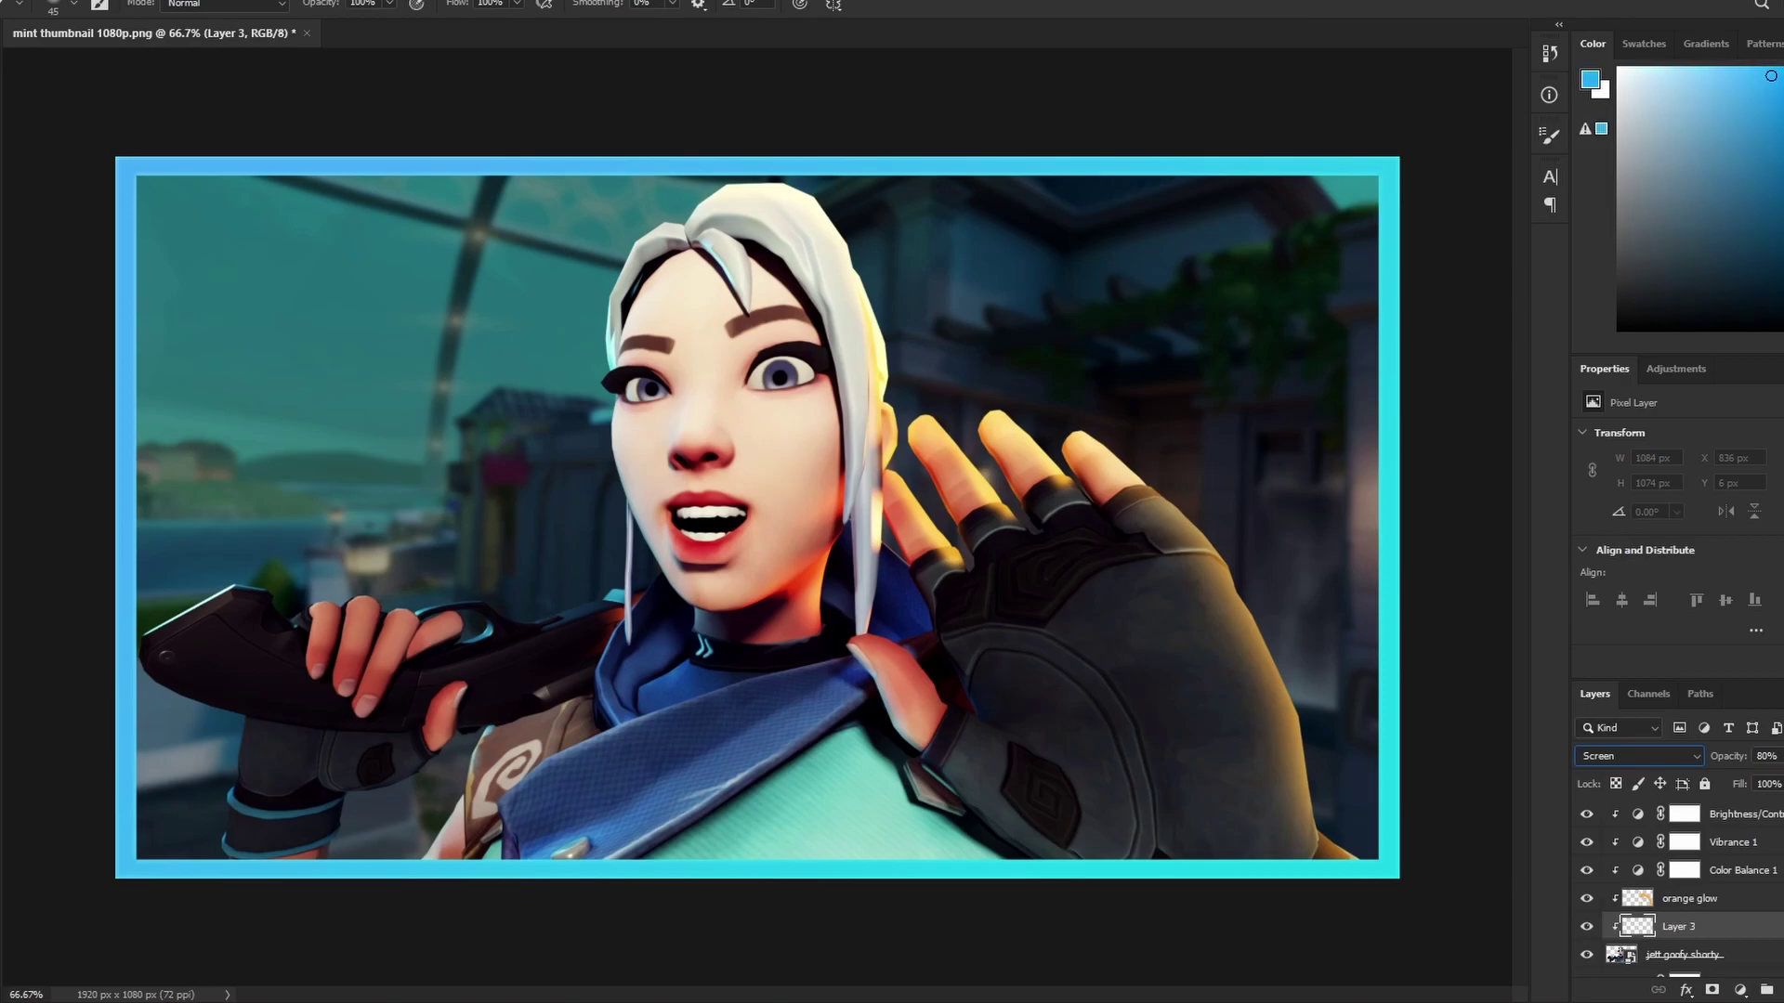
Brush light blue rim light along the gun, the arm holding it and the nearby edge of Jett's face
key("bracketright")
key("bracketright")
key("bracketright")
key("bracketright")
key("bracketright")
key("bracketright")
key("bracketright")
key("bracketright")
key("bracketright")
key("bracketright")
mouse_move(221, 557)
left_mouse_down()
mouse_move(148, 588)
mouse_move(97, 638)
mouse_move(209, 780)
left_mouse_up()
key("bracketleft")
key("bracketleft")
key("bracketleft")
key("bracketleft")
key("bracketright")
key("bracketright")
mouse_move(158, 600)
left_mouse_down()
mouse_move(279, 576)
mouse_move(525, 594)
mouse_move(601, 521)
mouse_move(604, 353)
mouse_move(688, 185)
mouse_move(588, 286)
mouse_move(593, 479)
left_mouse_up()
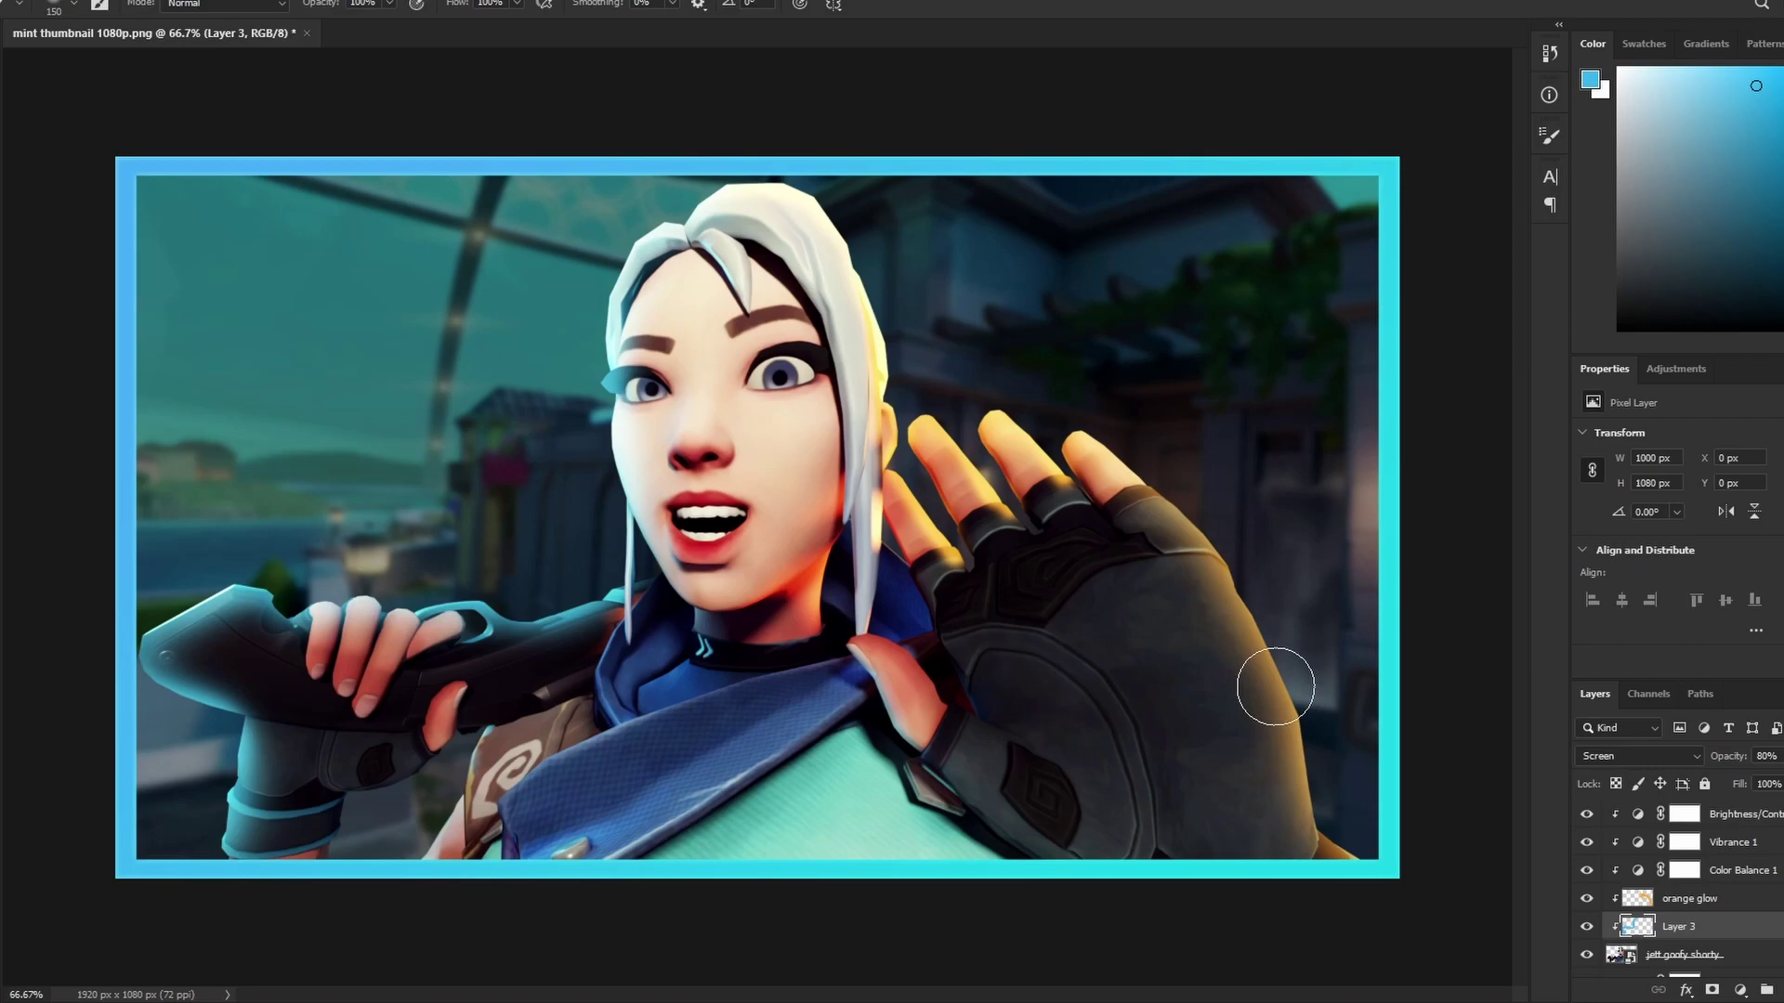
Mask the blue light layer and fade its spill over the face and hand with a Foreground to Transparent gradient
left_click(1712, 990)
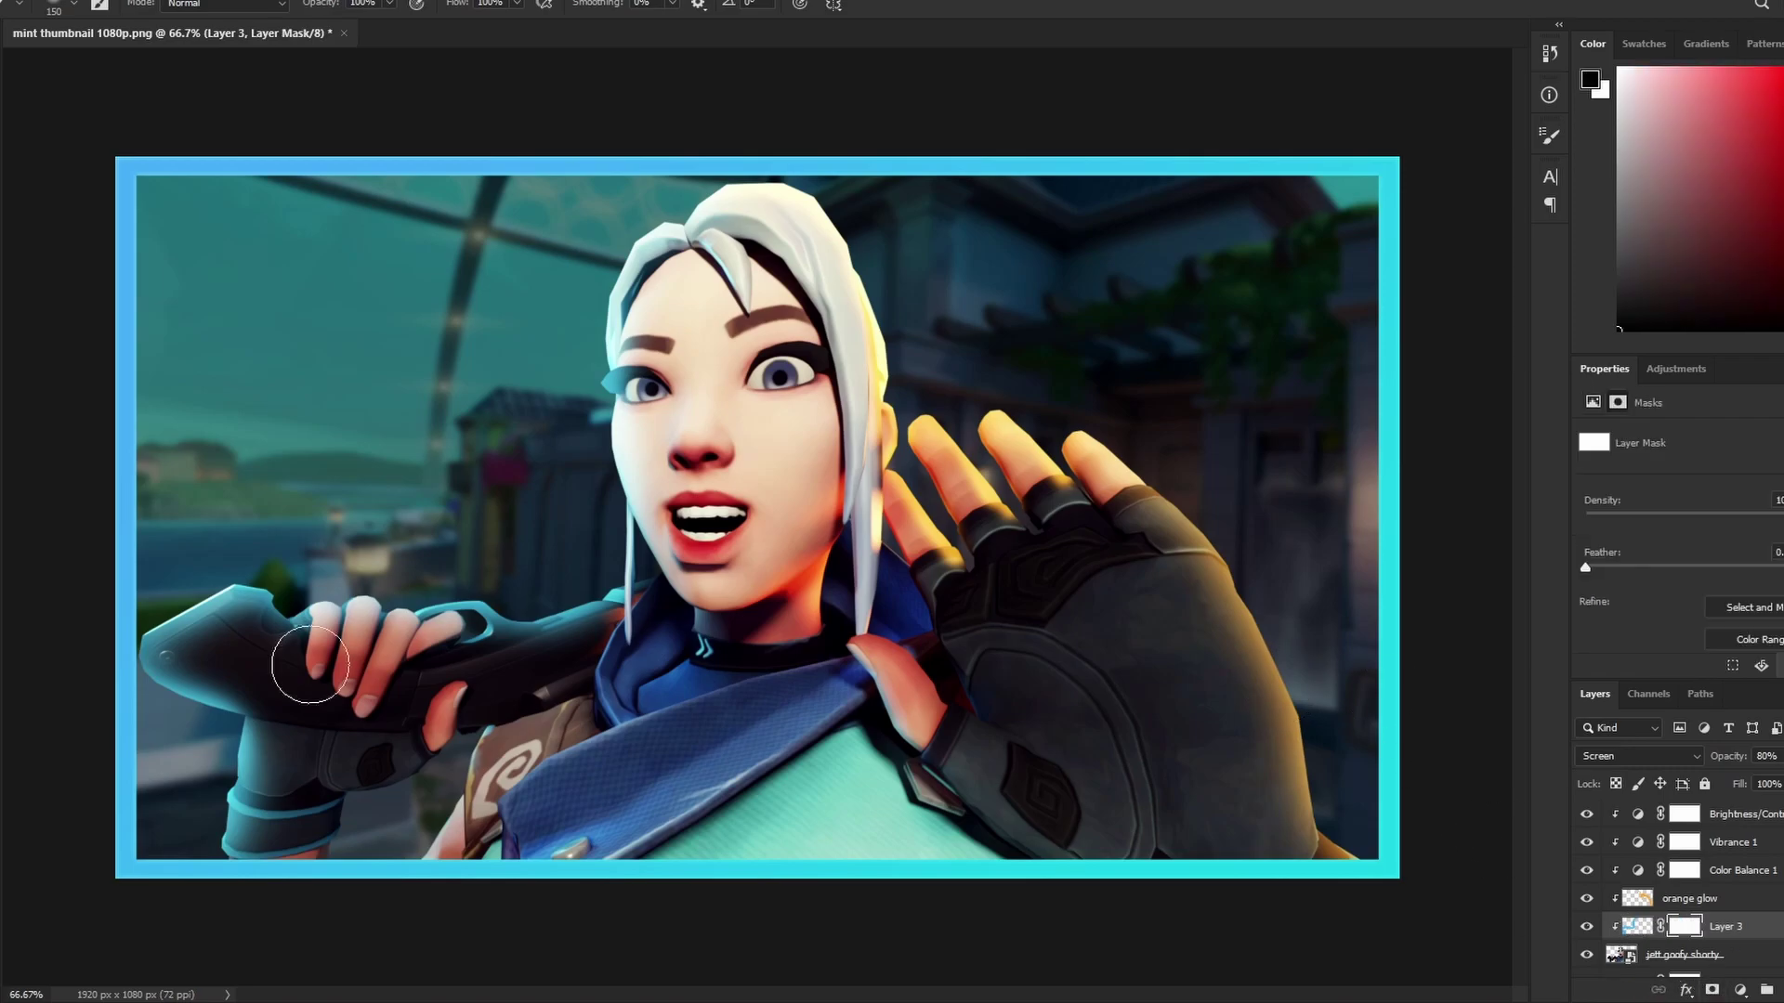
key("g")
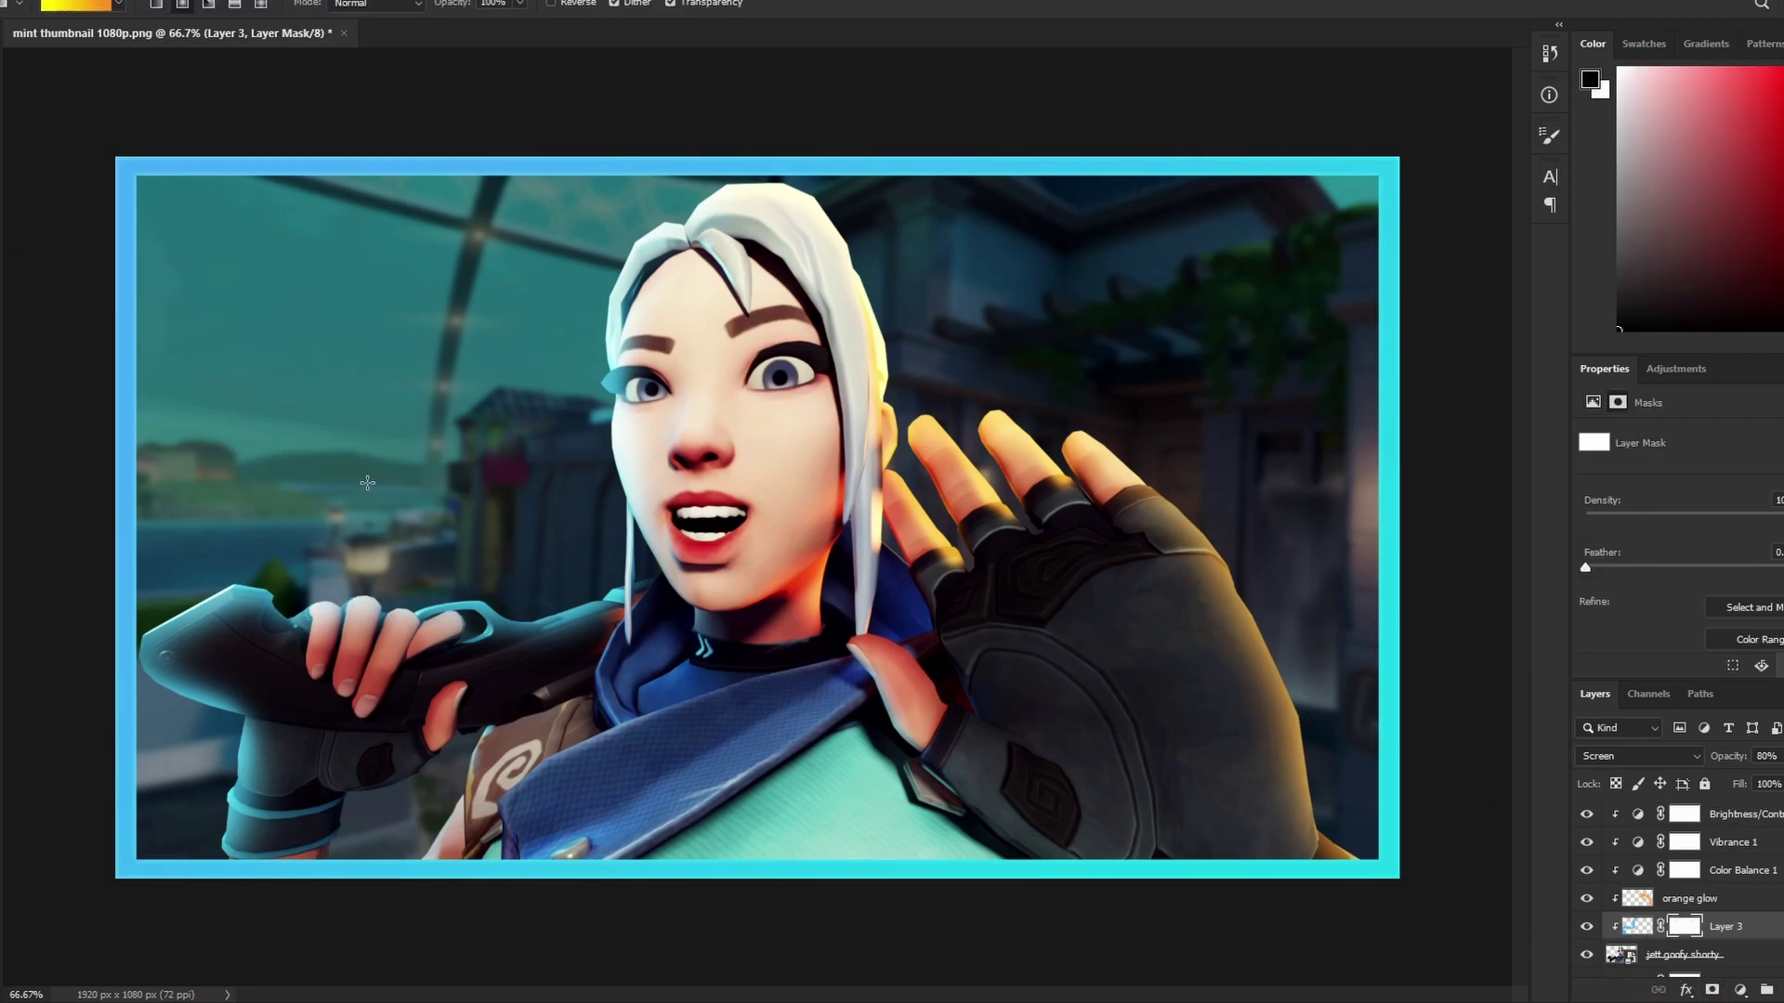
left_click(104, 11)
left_click(1027, 191)
left_click(1084, 221)
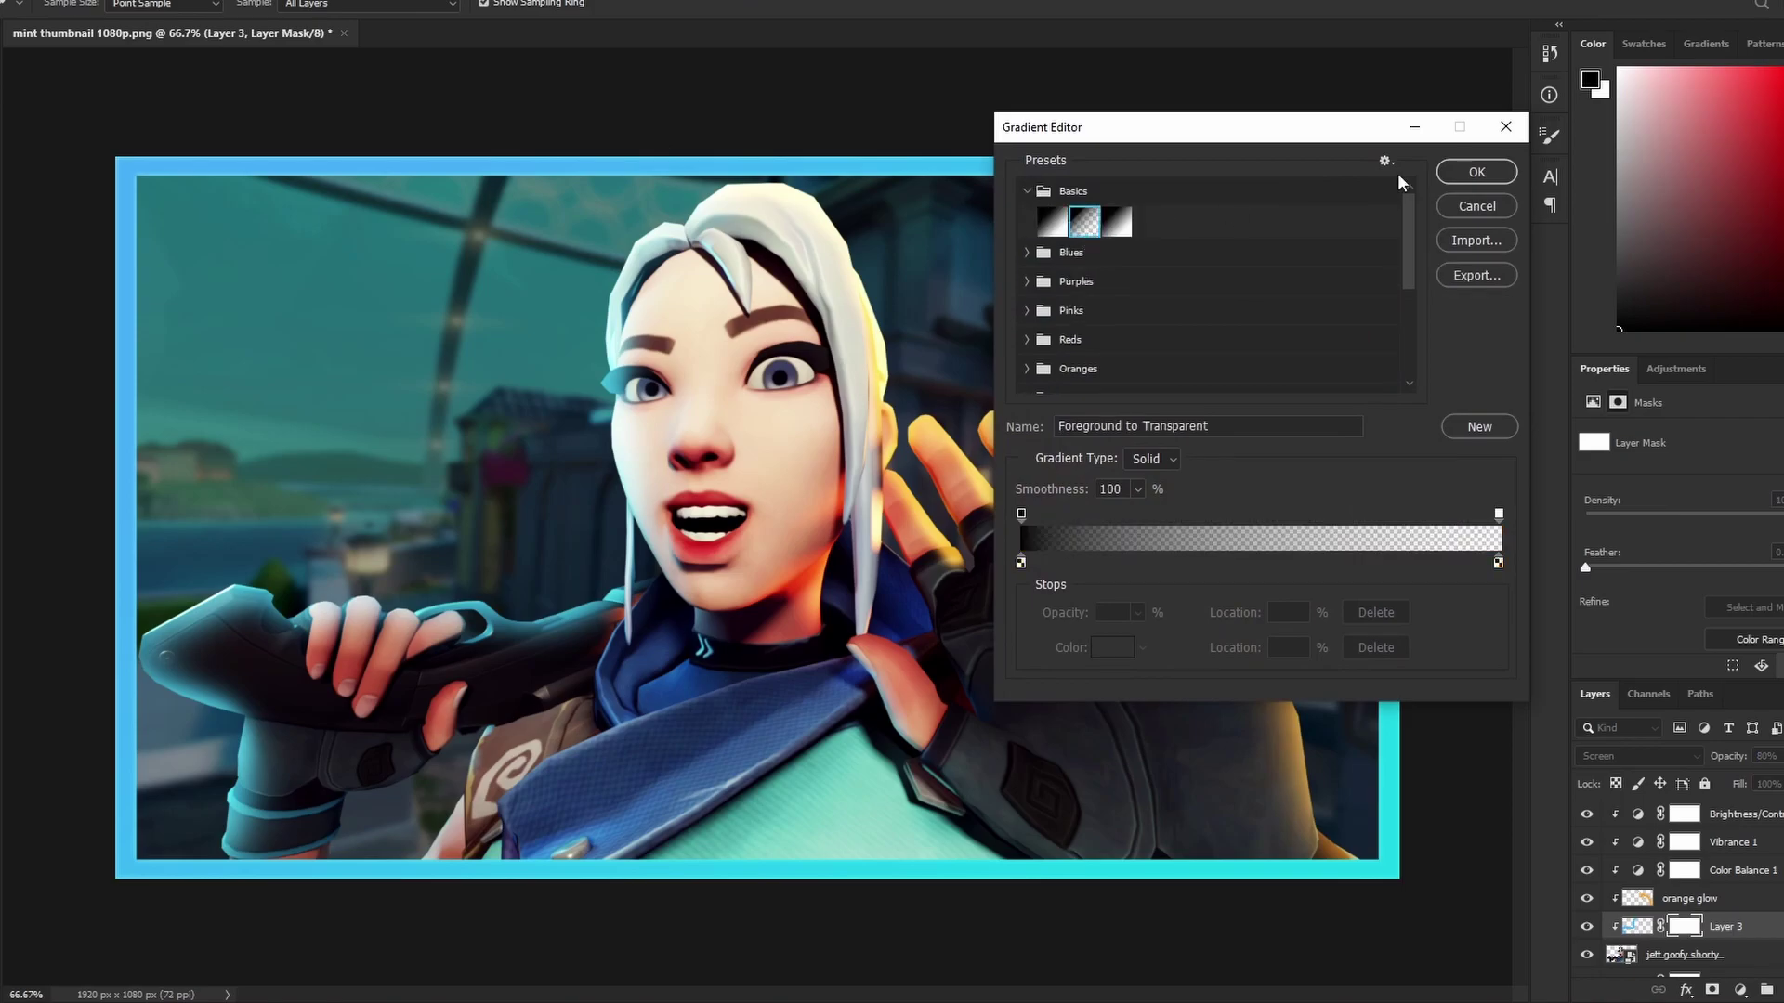
left_click(1477, 173)
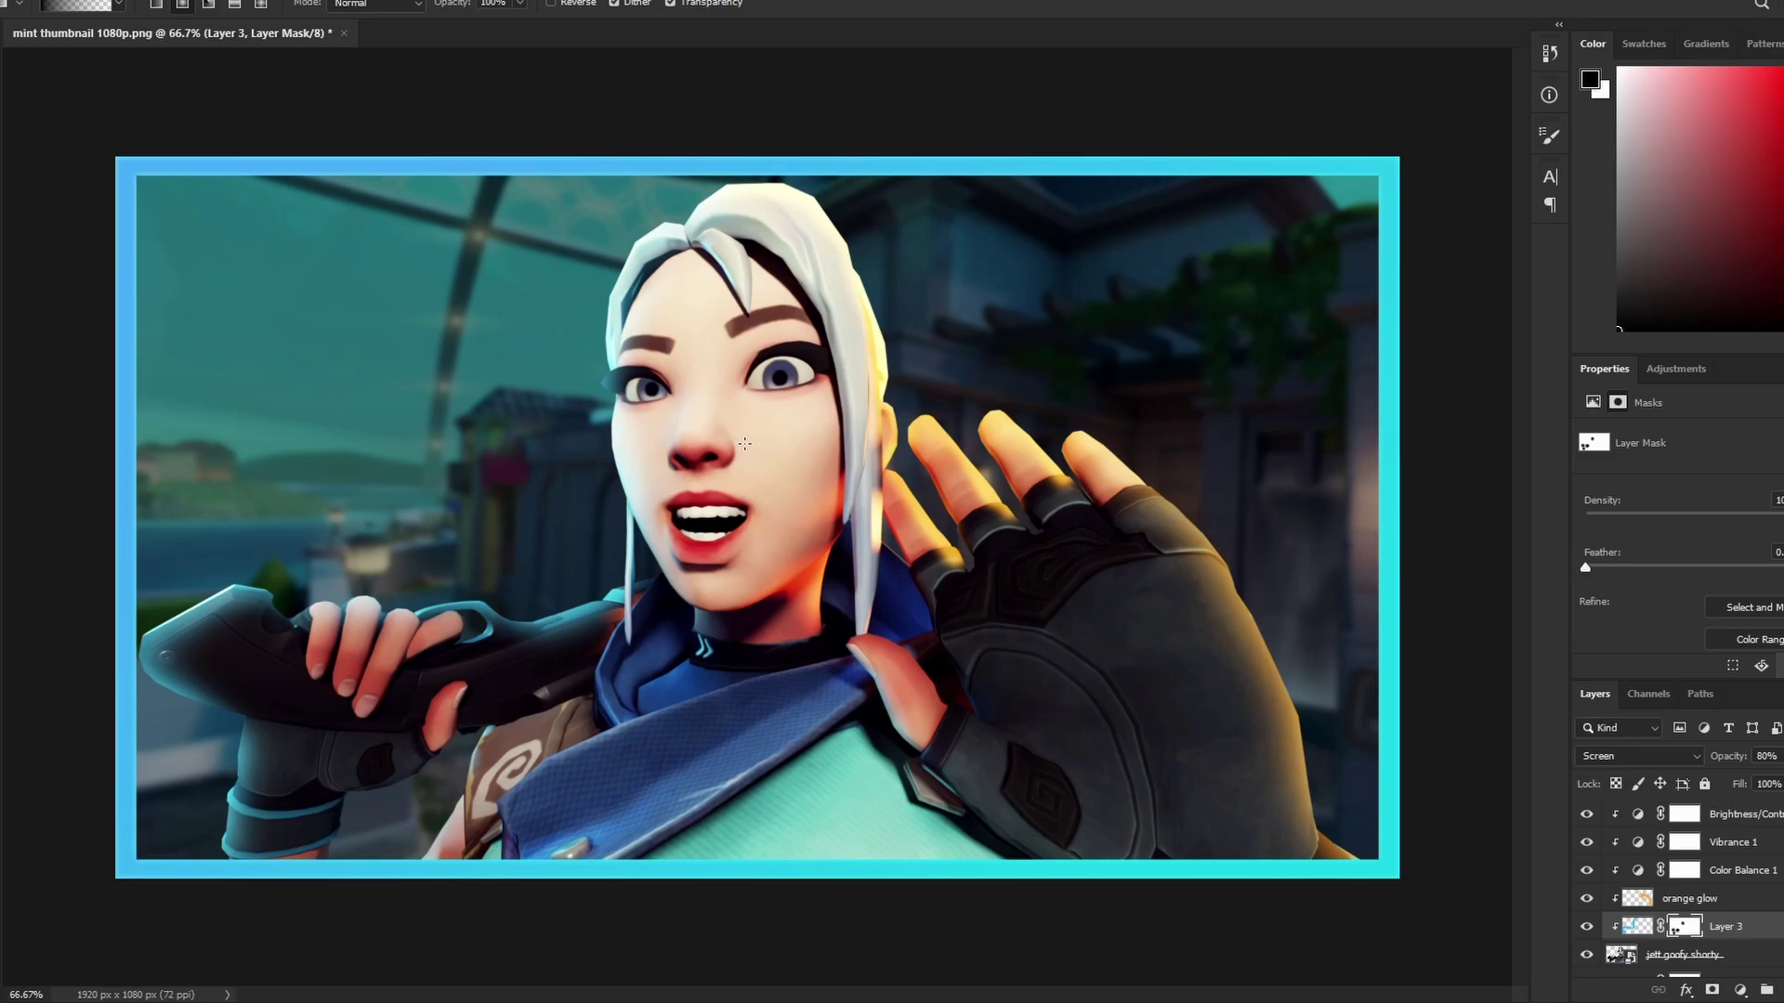
Add a mask to the "orange glow" layer and fade the orange spill across the palm with the gradient
left_click(1725, 903)
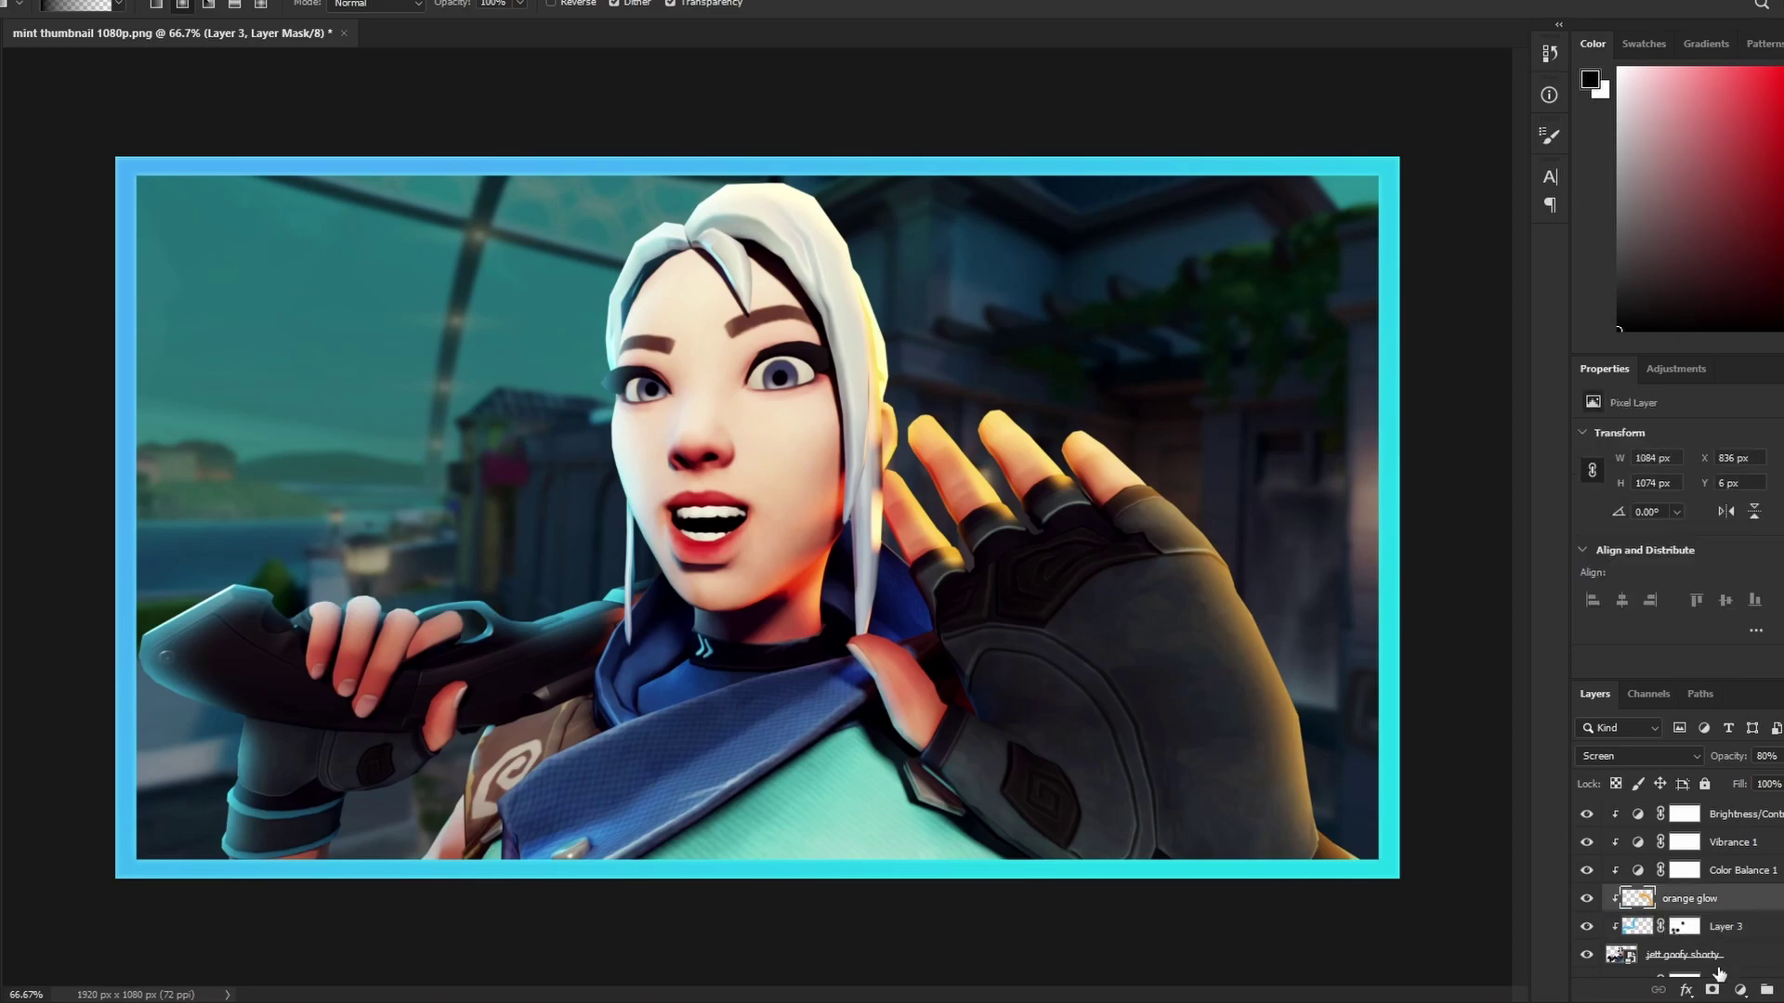
left_click(1712, 989)
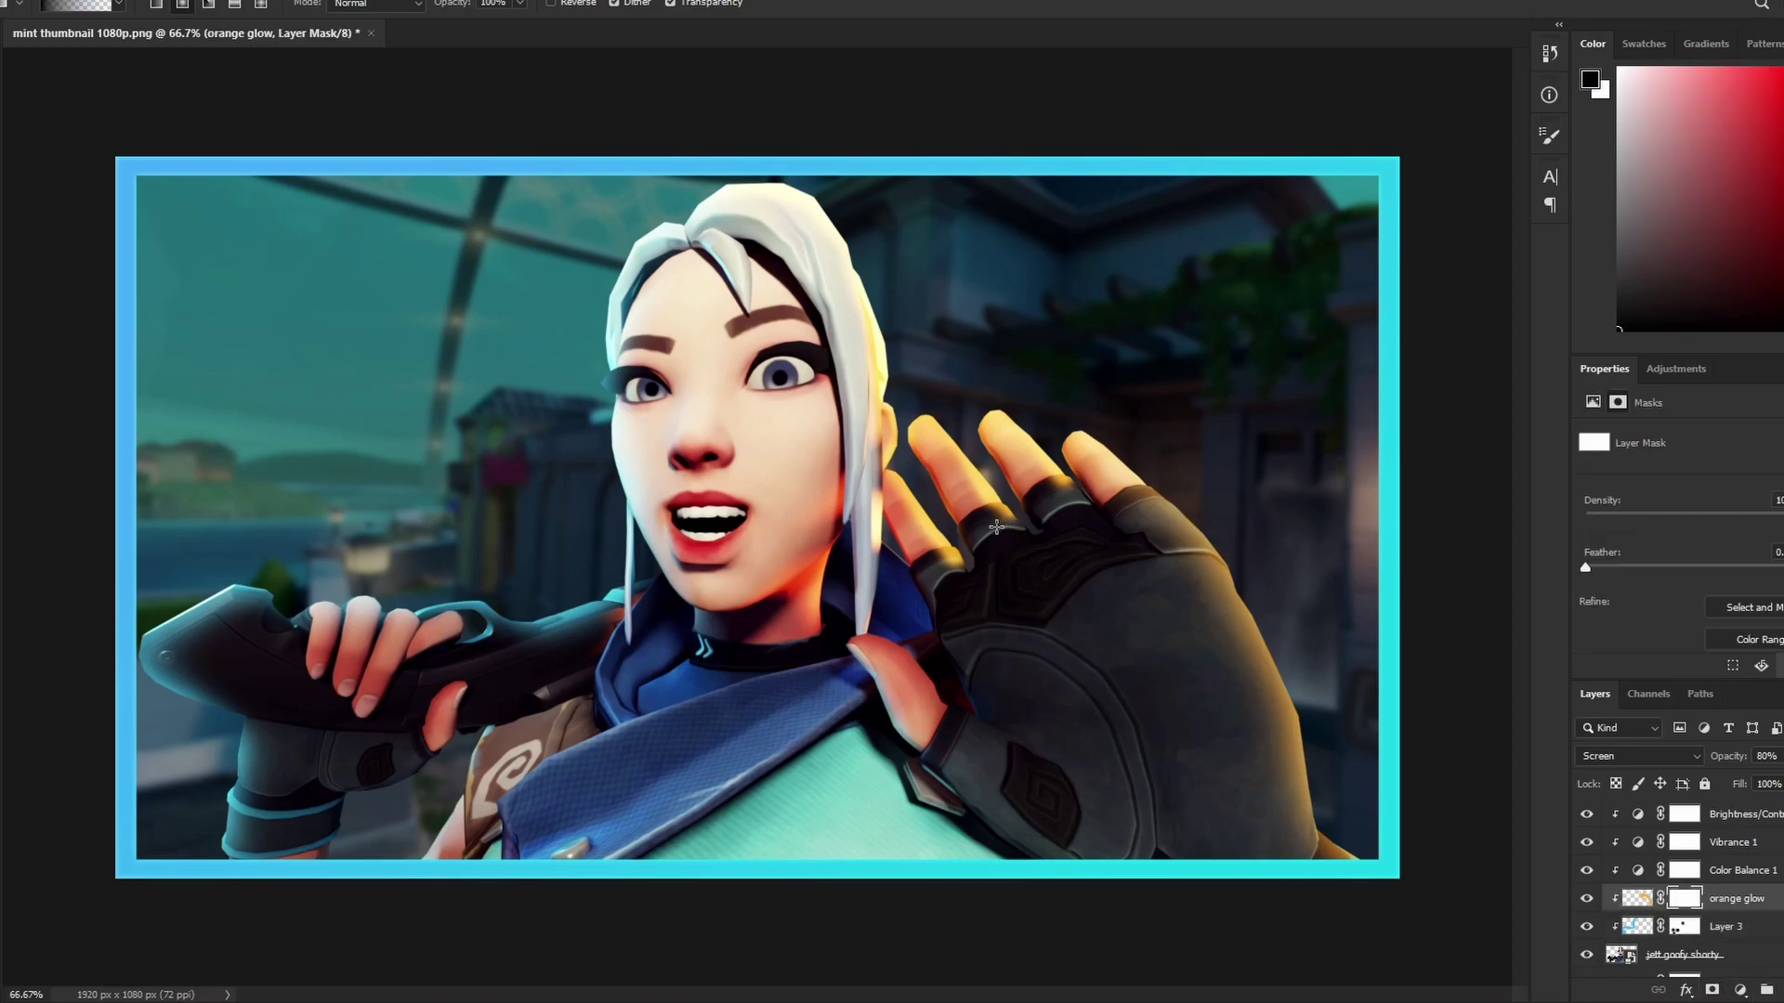
left_click_drag(987, 522, 1190, 744)
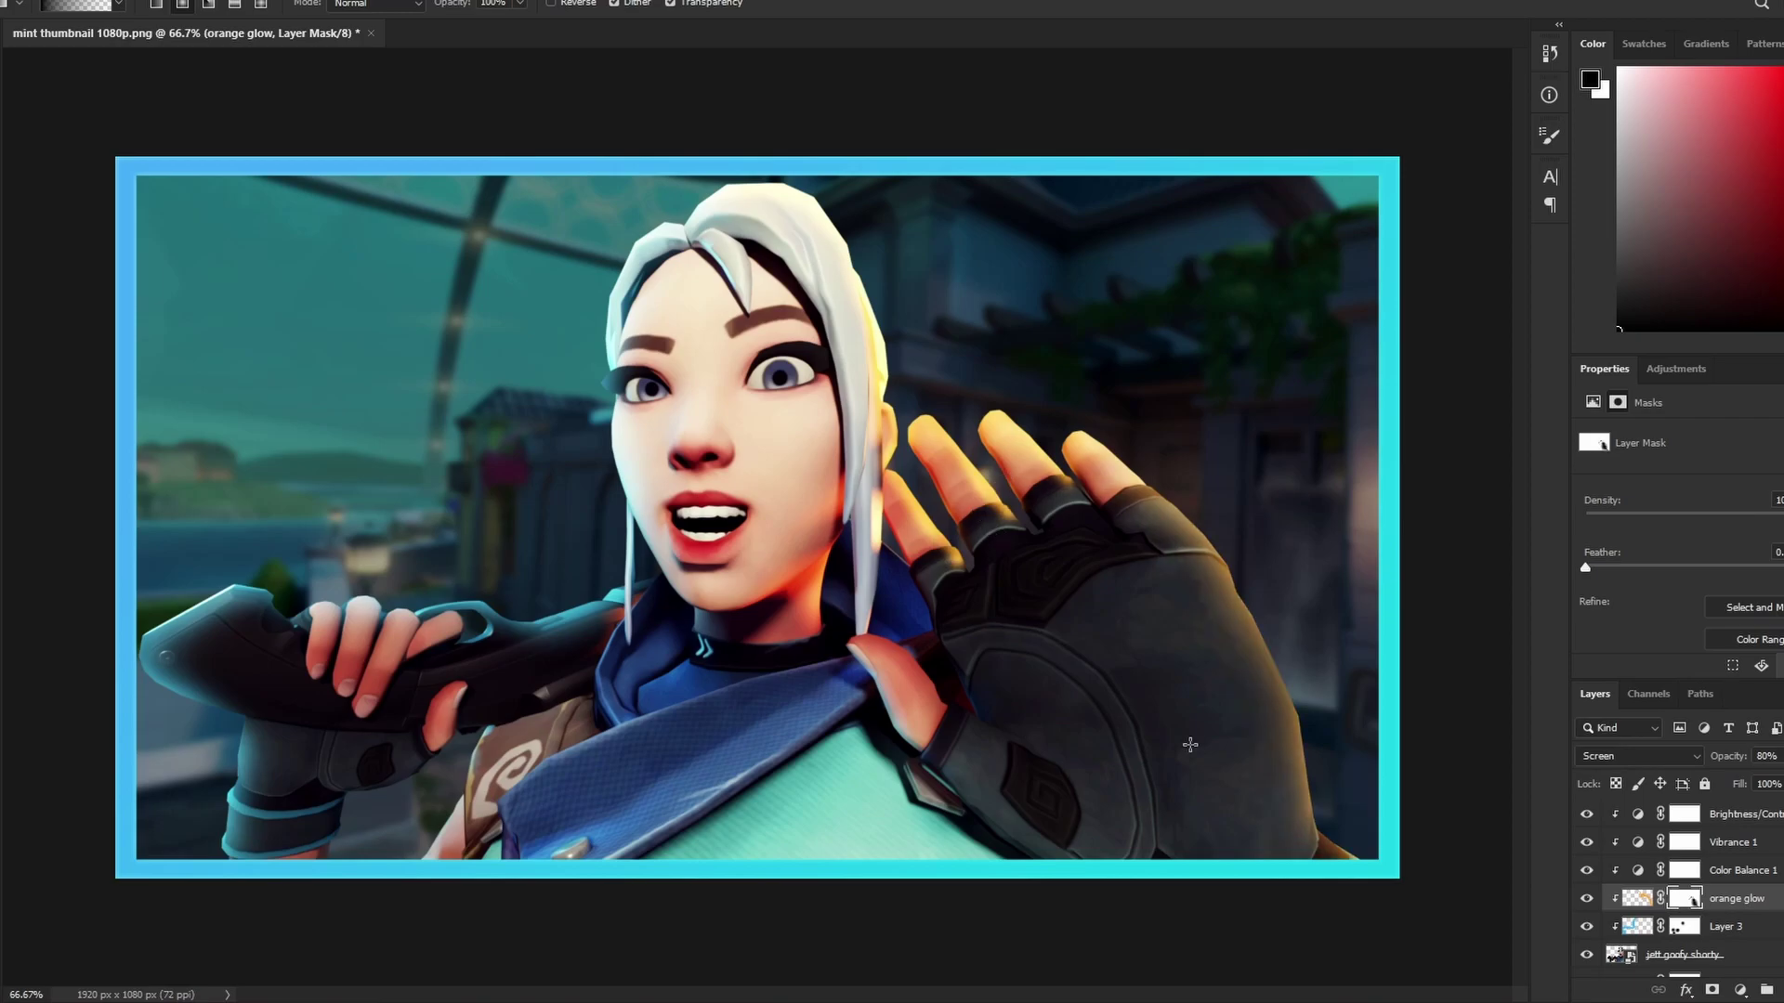
Give the Jett layer a white Overlay Inner Glow with 90% opacity and a 15 px size
scroll(1719, 971, "down", 1)
left_click(1755, 933)
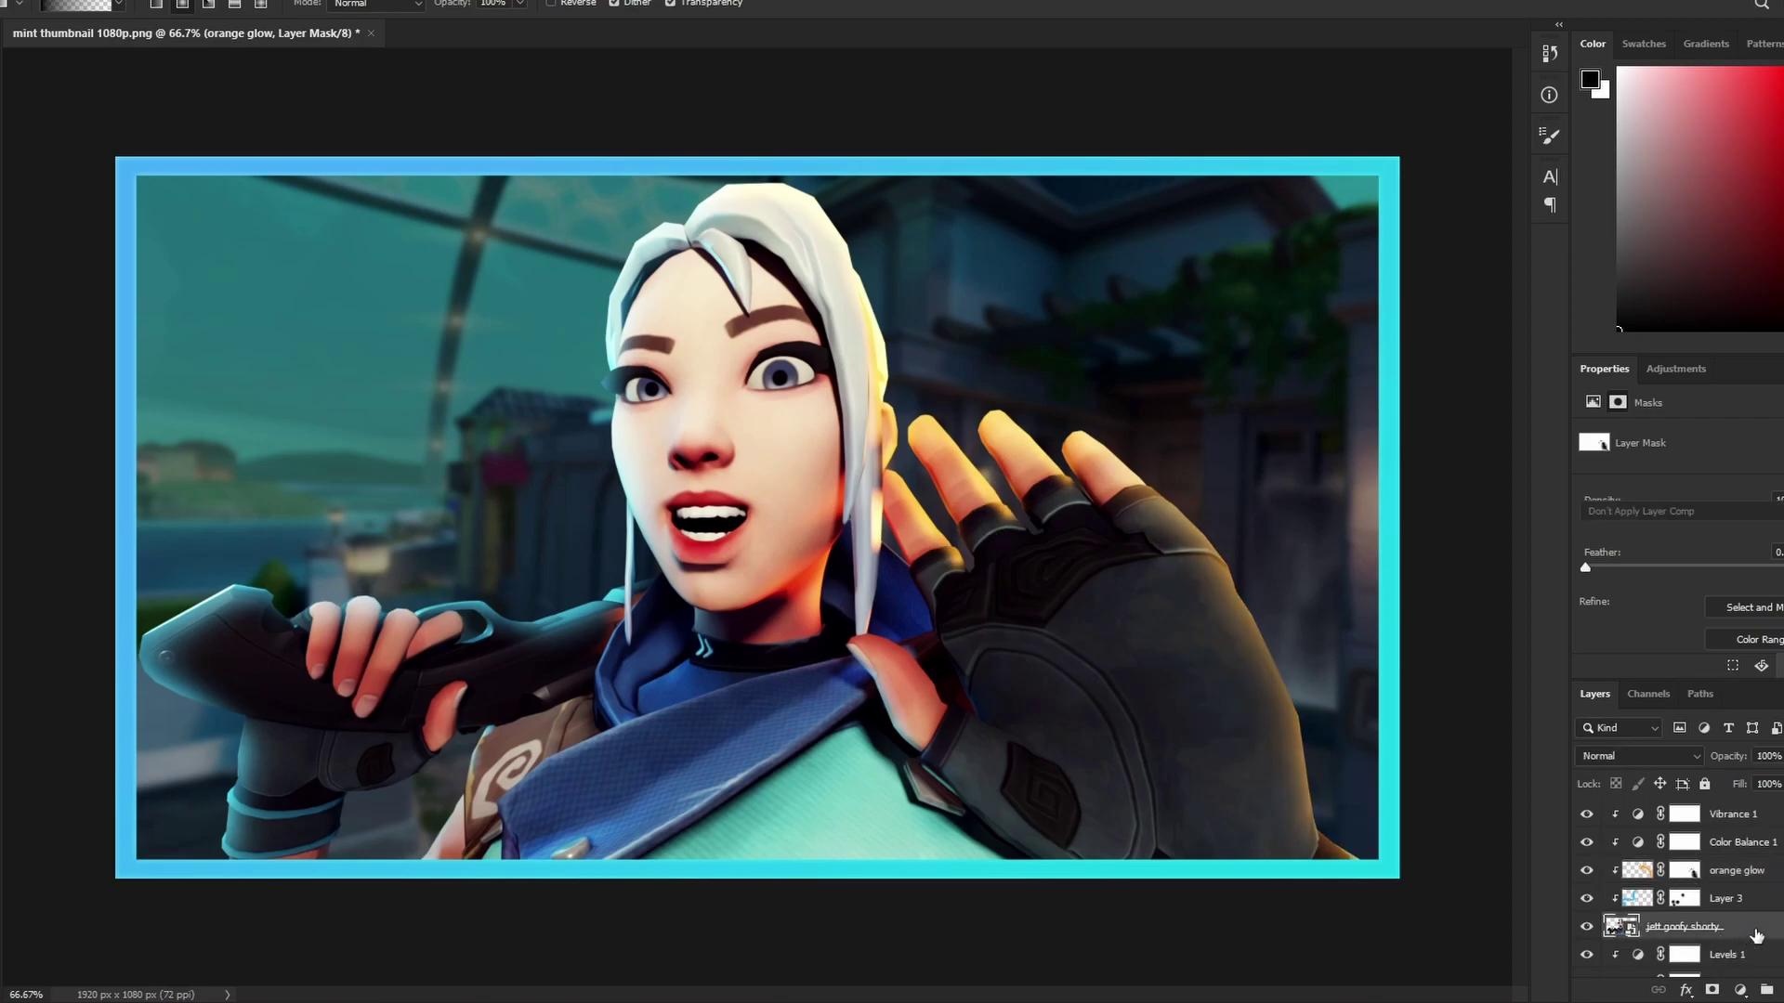
double_click(1756, 935)
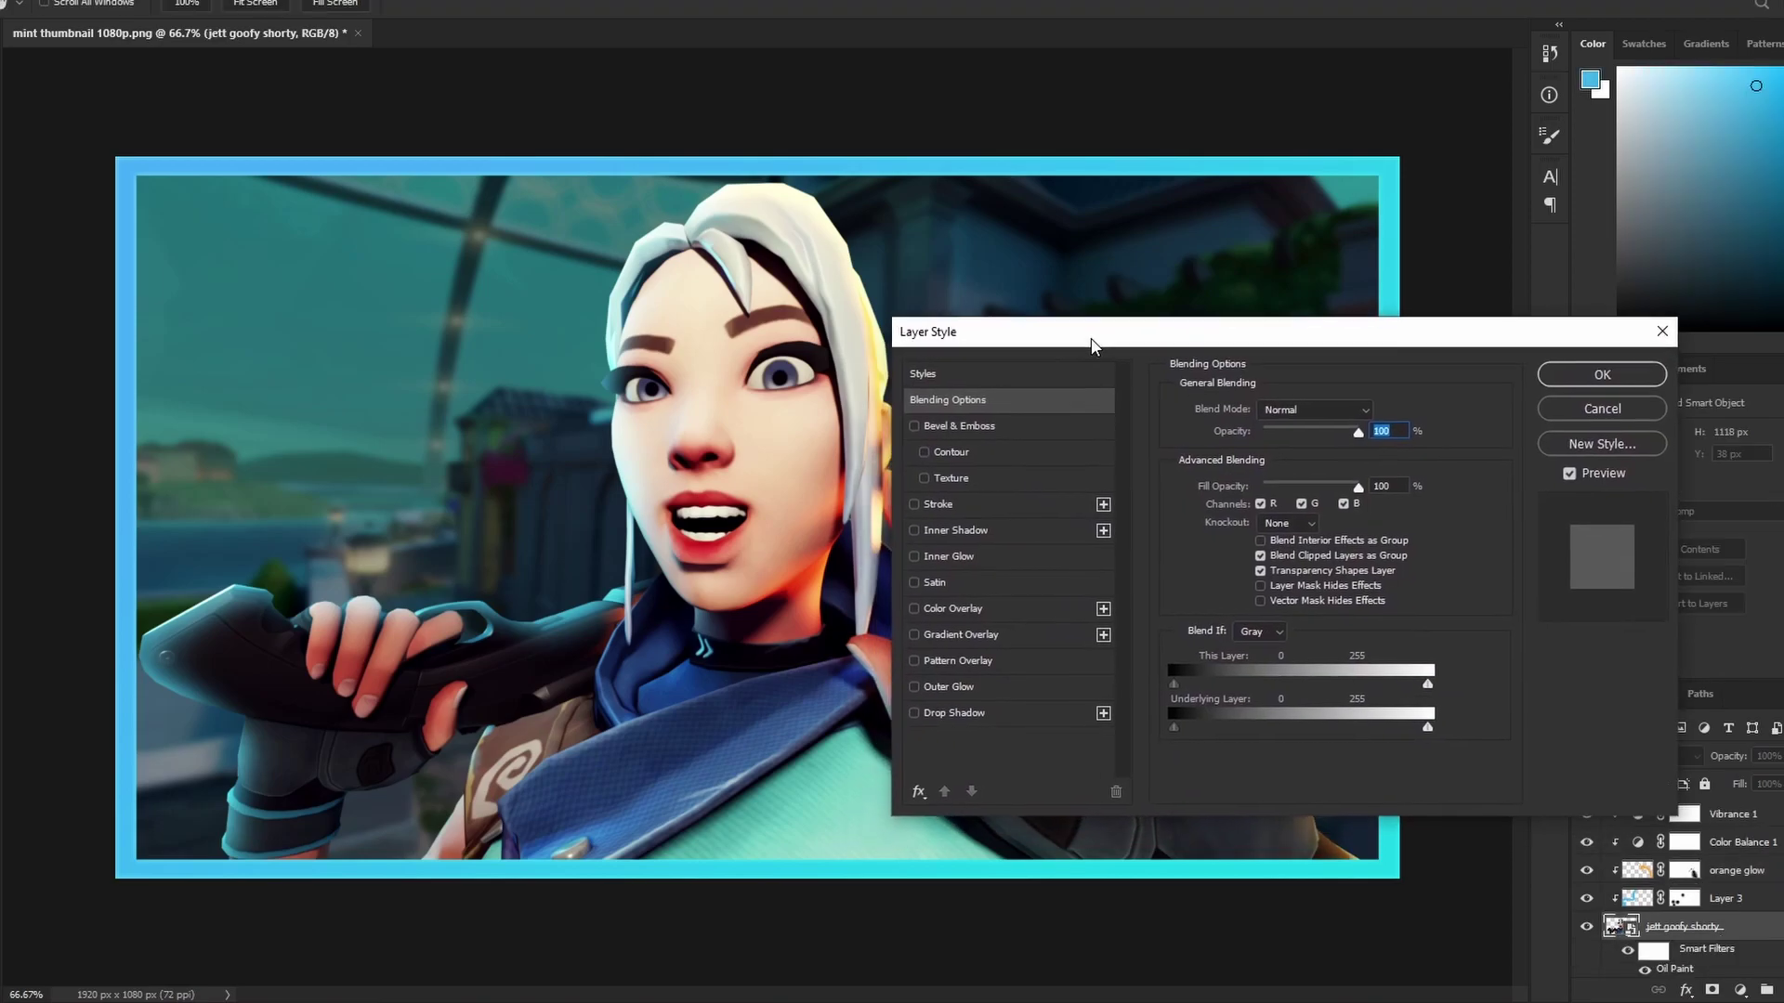
left_click(952, 552)
double_click(1371, 426)
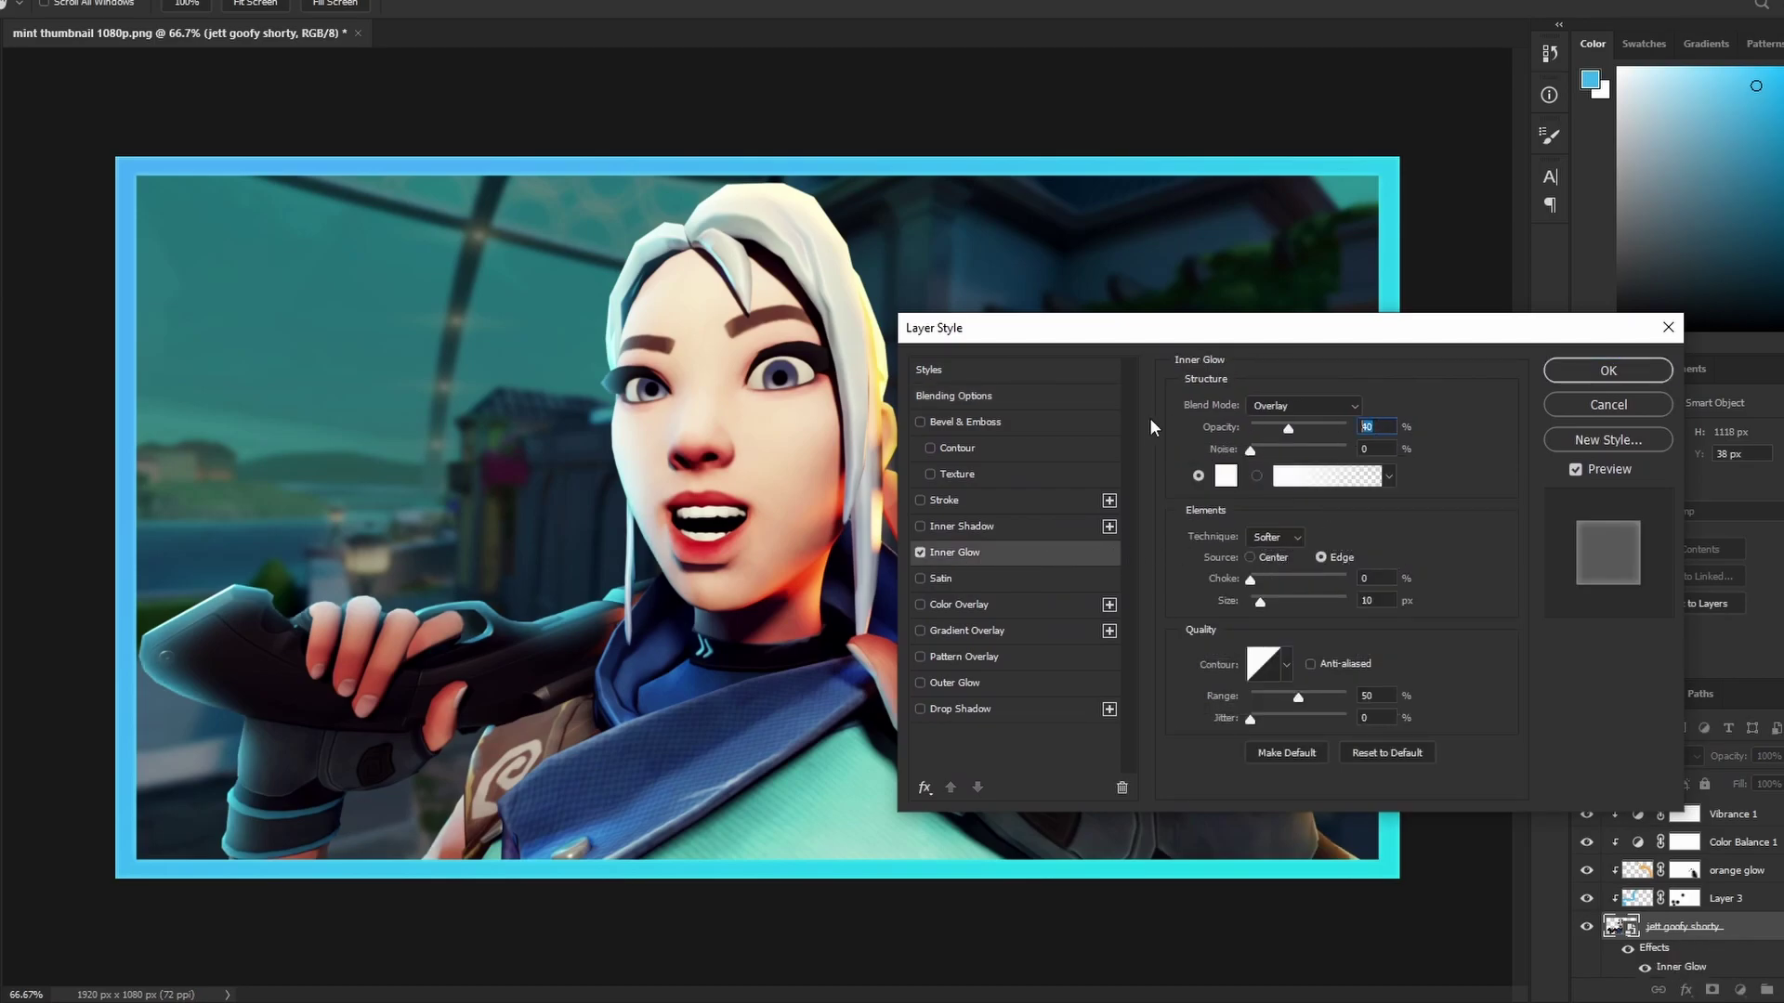
type("90")
left_click_drag(1262, 600, 1273, 601)
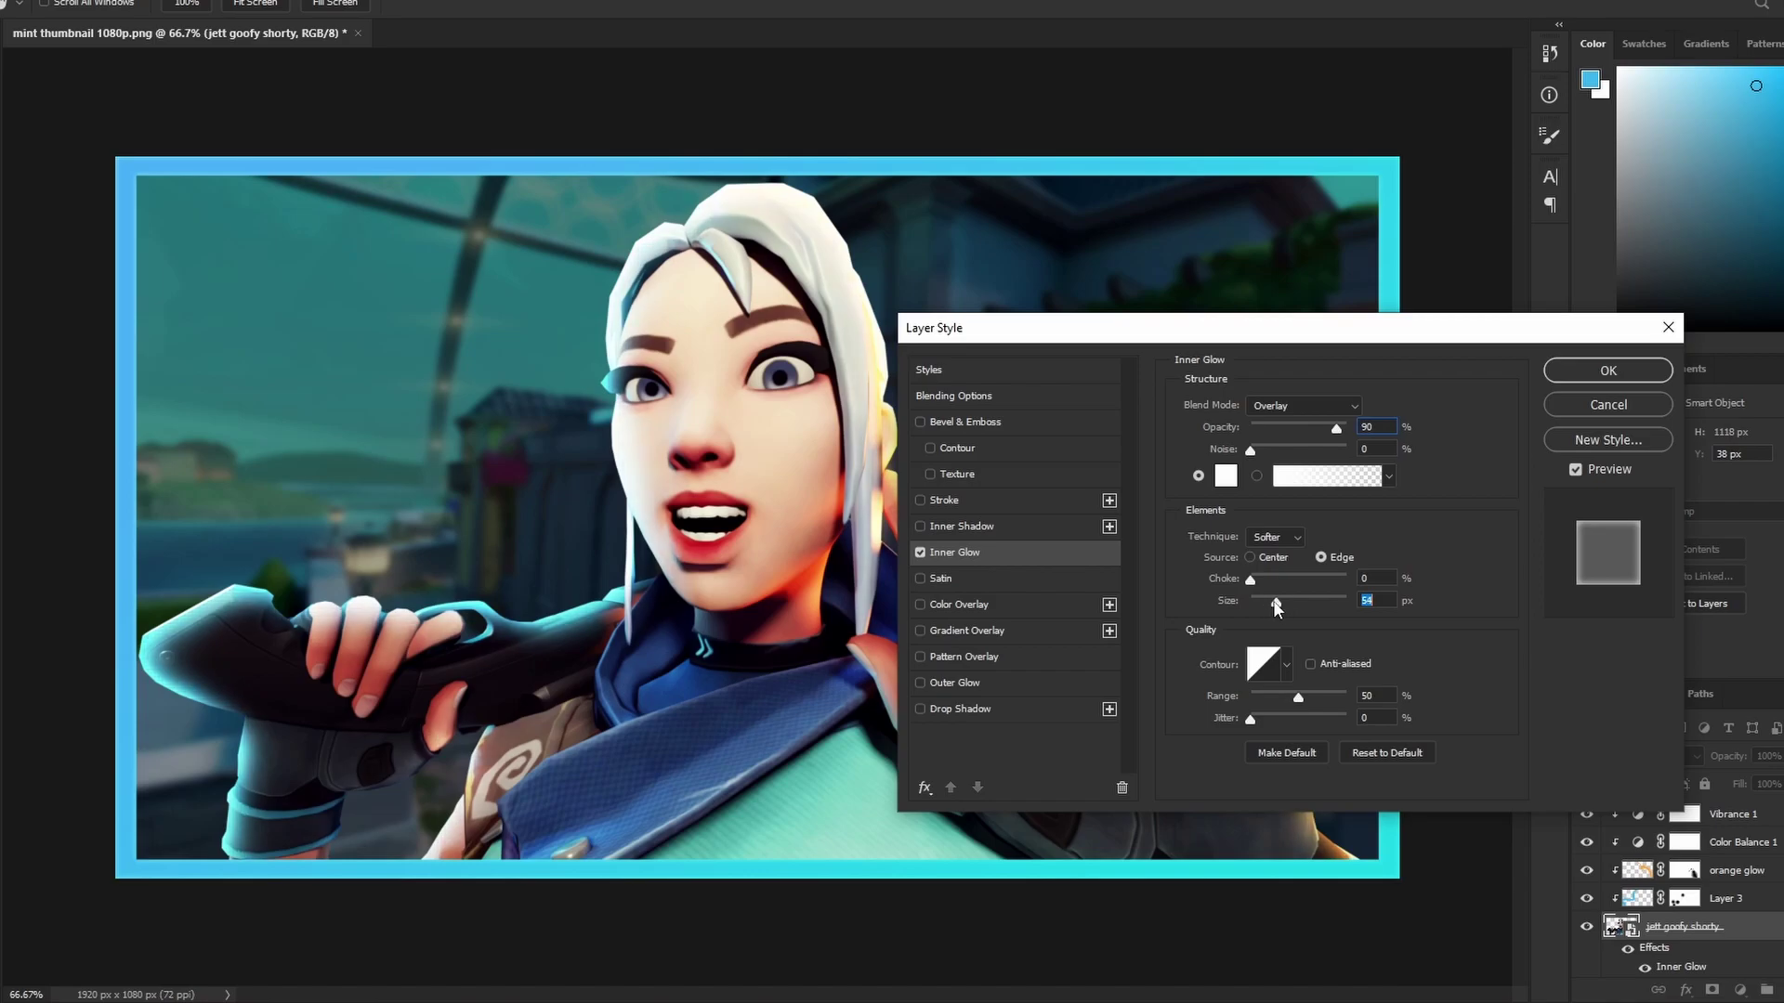
type("15")
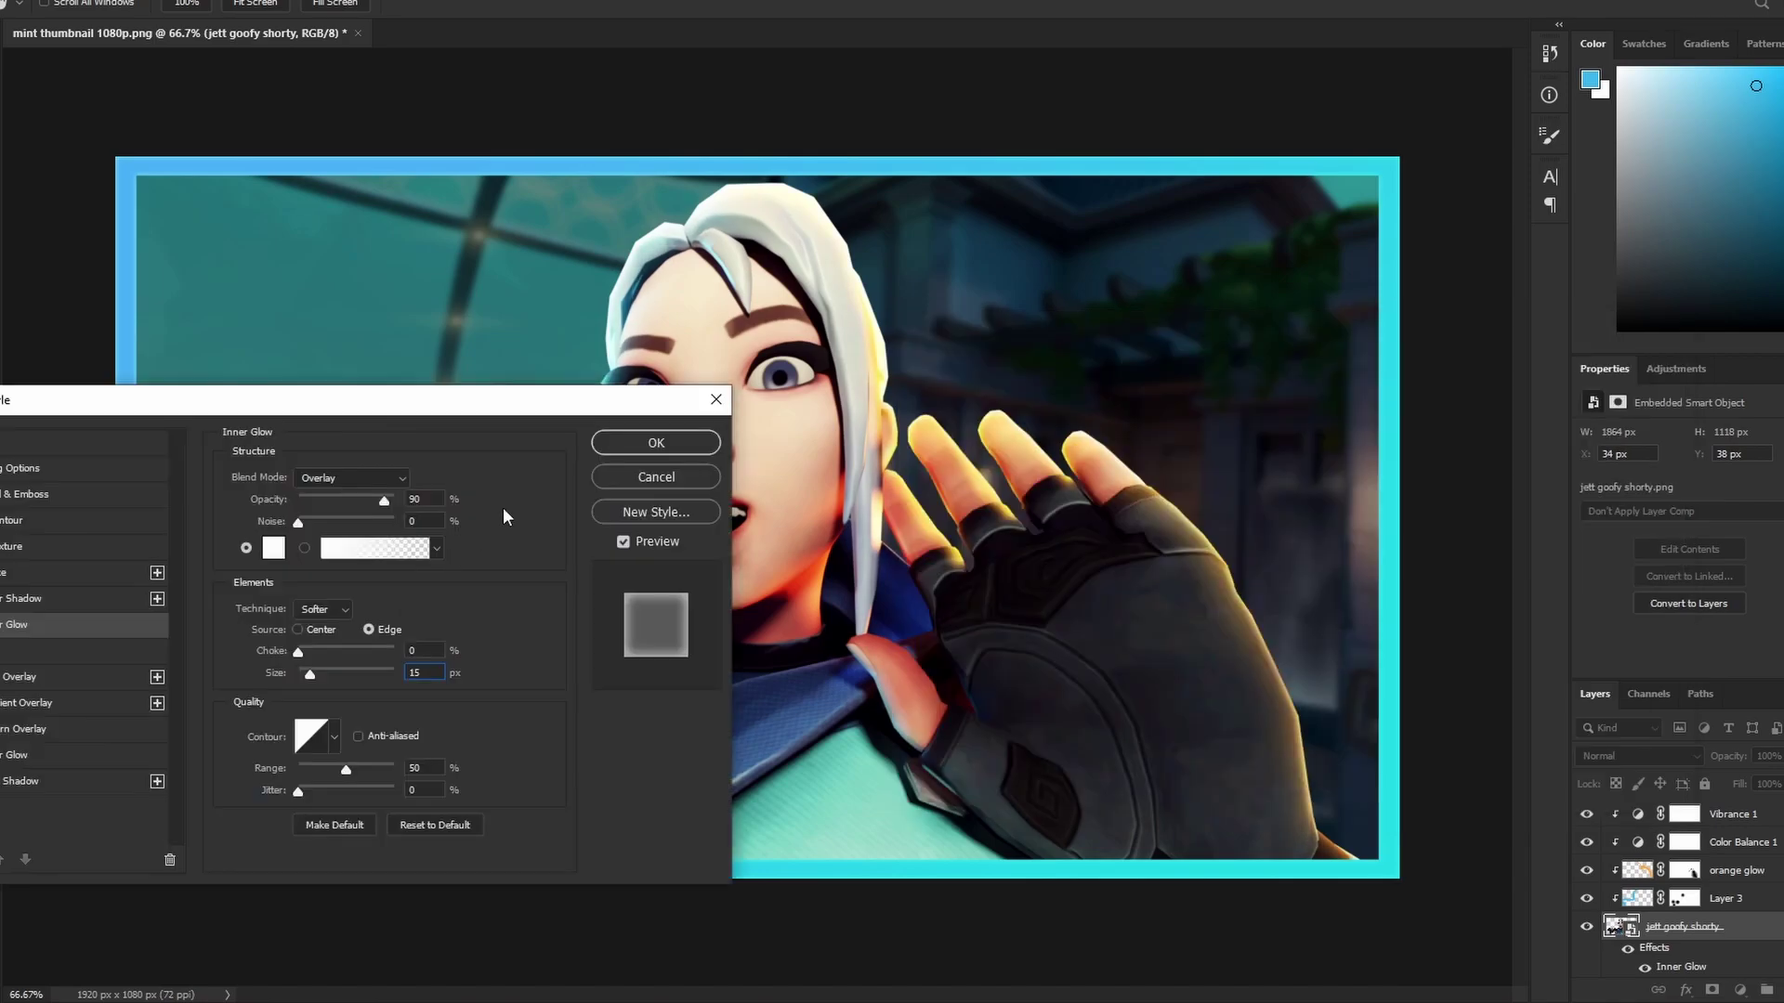
Add a Drop Shadow and a white Screen Outer Glow at 25% opacity and 15 px size to the Jett layer
left_click_drag(567, 406, 1709, 261)
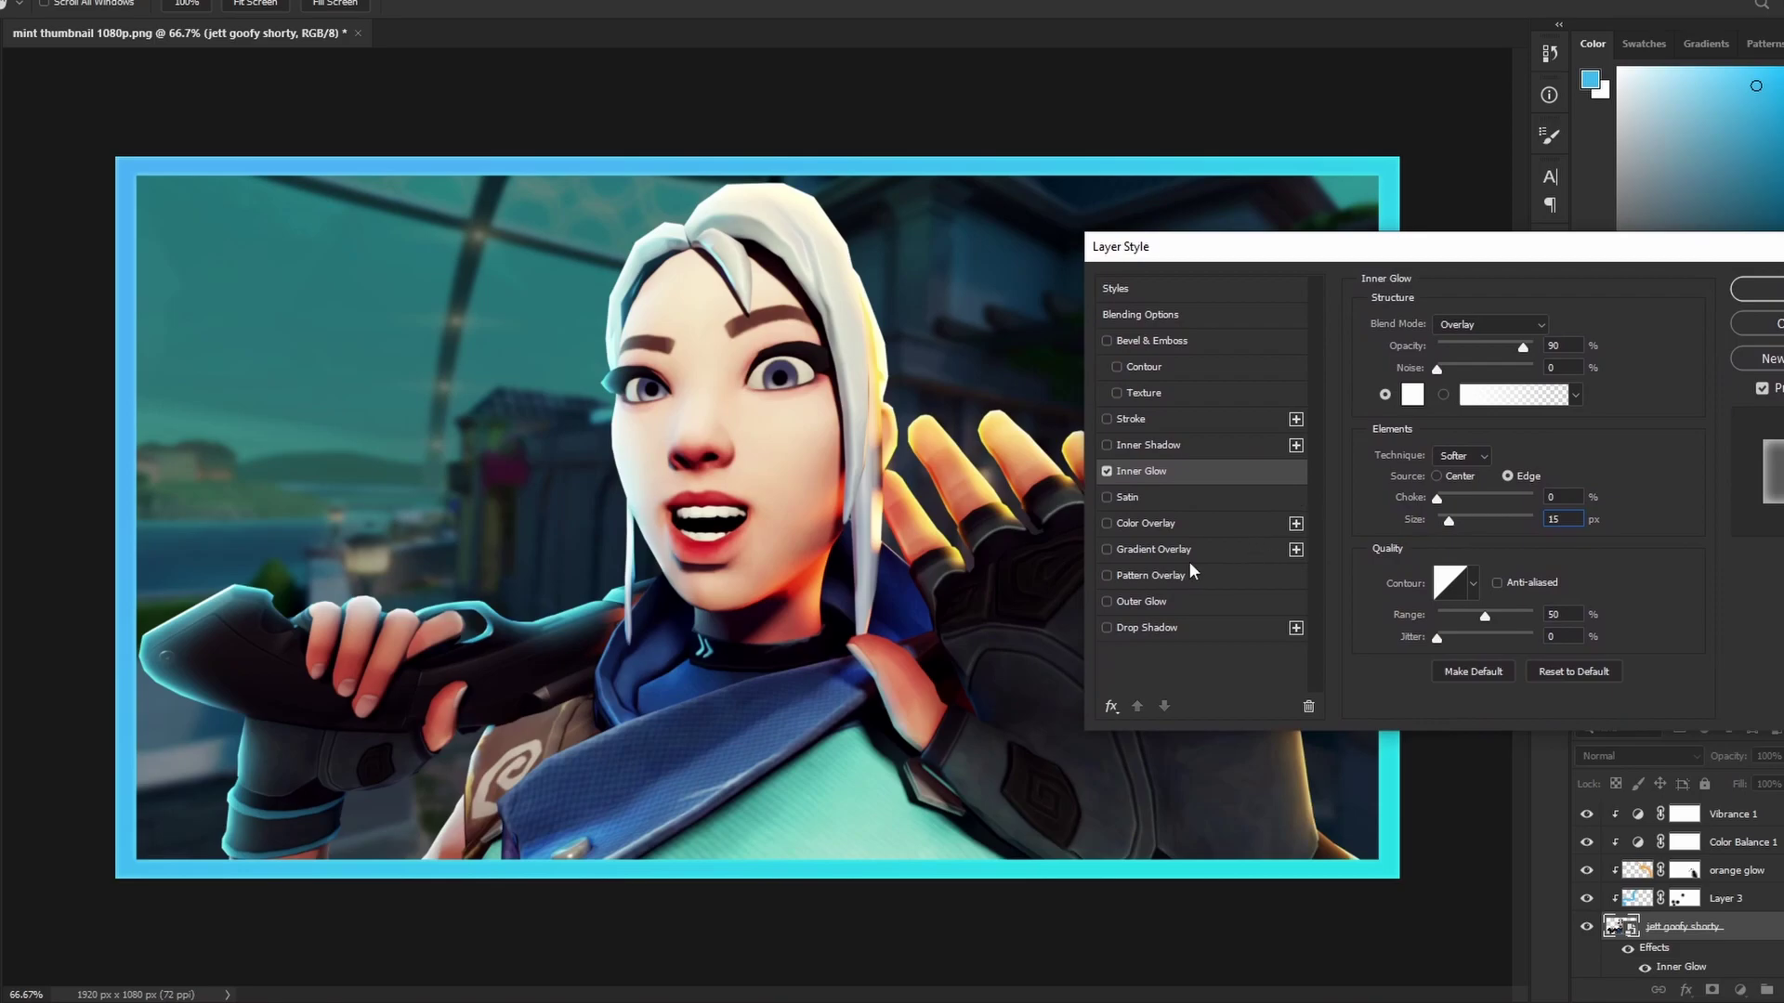
left_click(1122, 628)
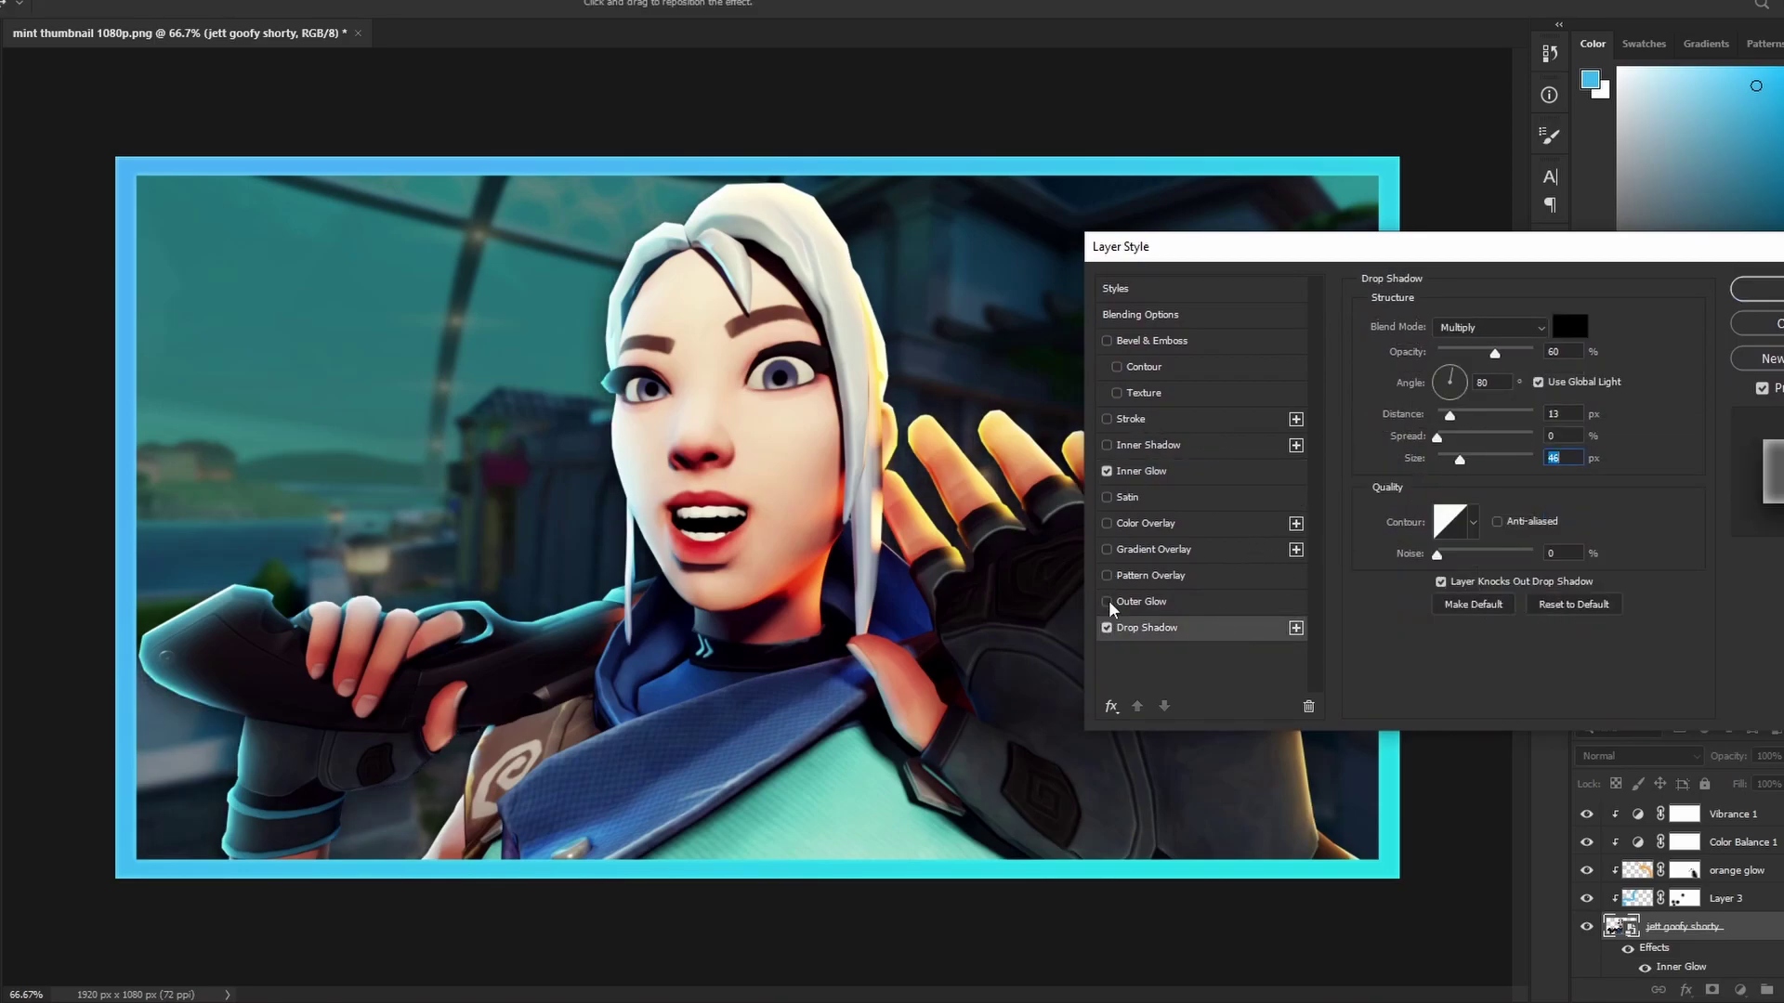
left_click(1106, 602)
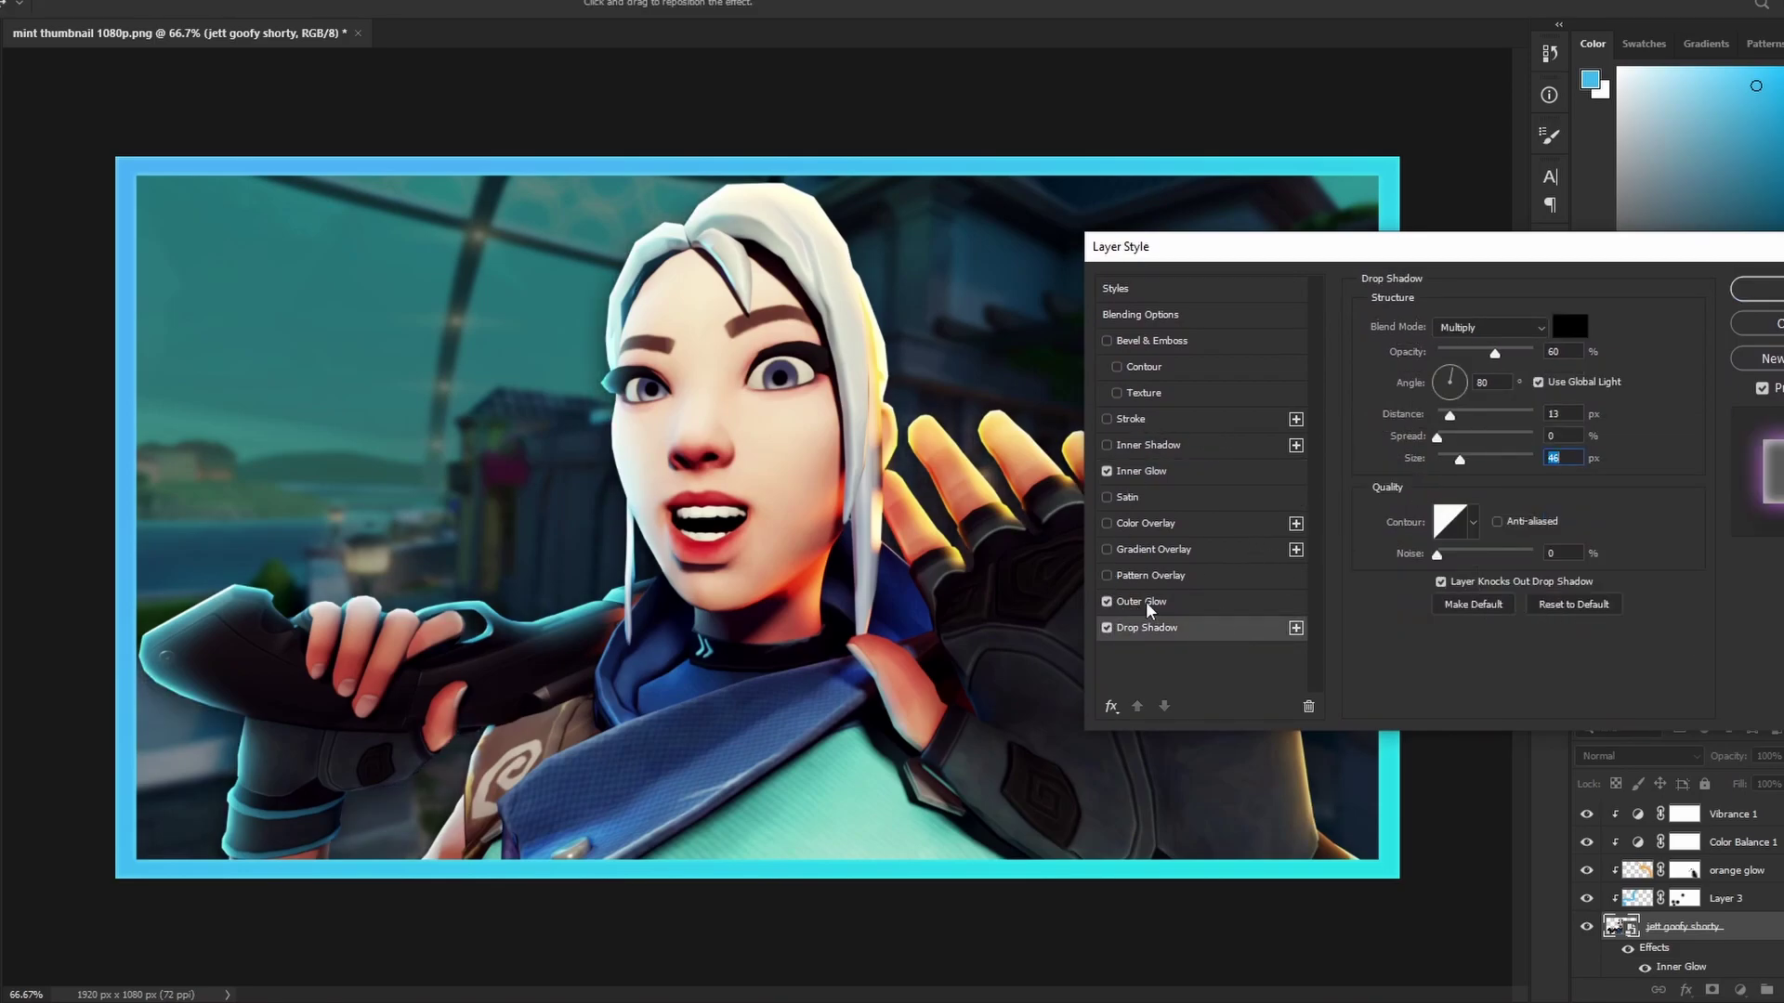
left_click(1141, 602)
left_click(1413, 394)
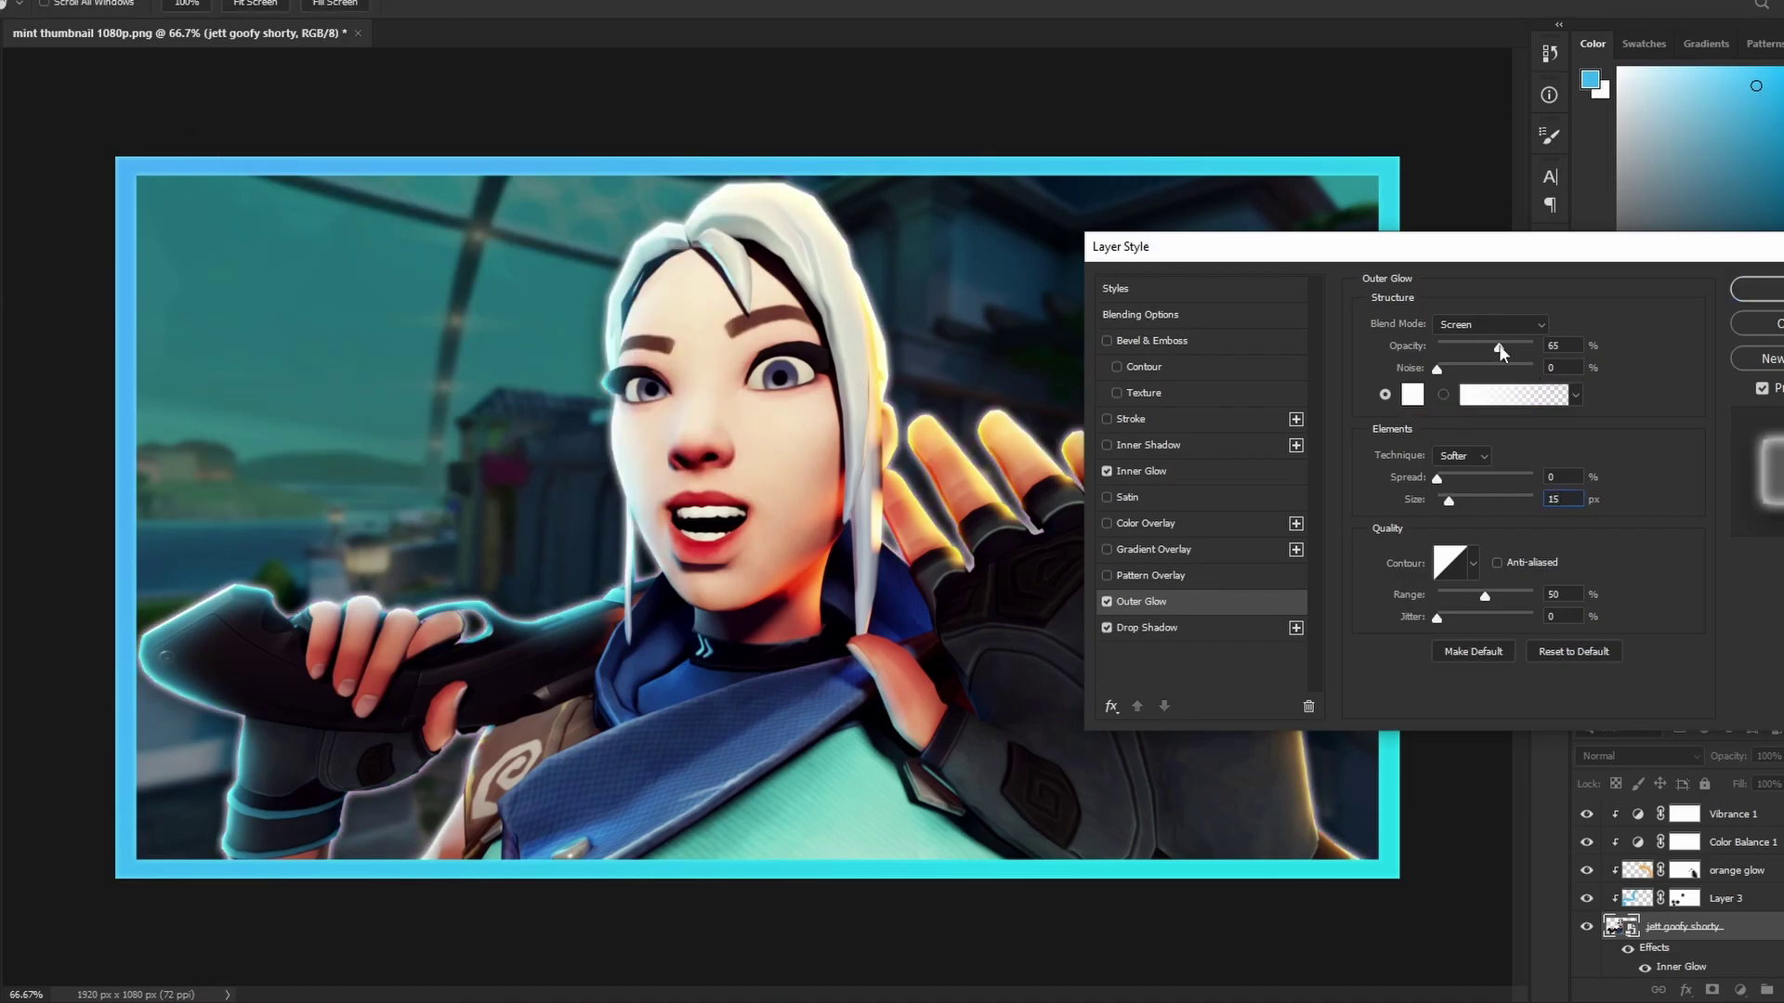
left_click_drag(1467, 346, 1464, 346)
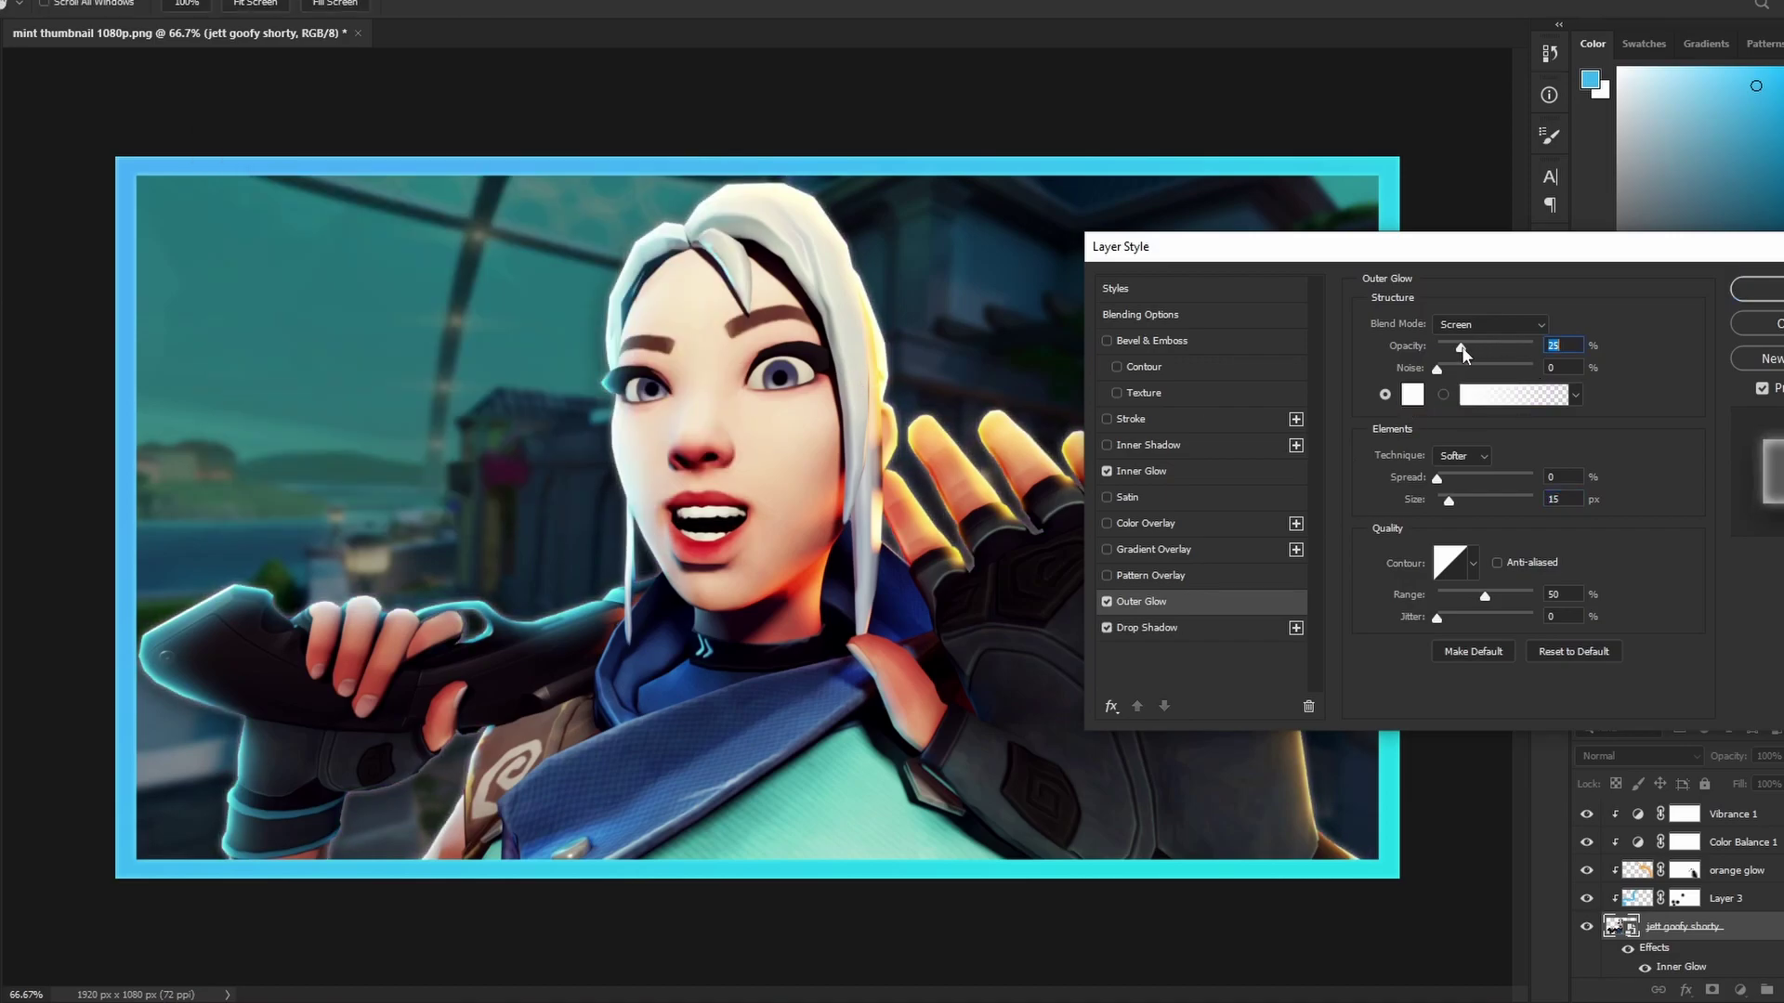
left_click(1108, 603)
left_click(1107, 603)
left_click(1755, 289)
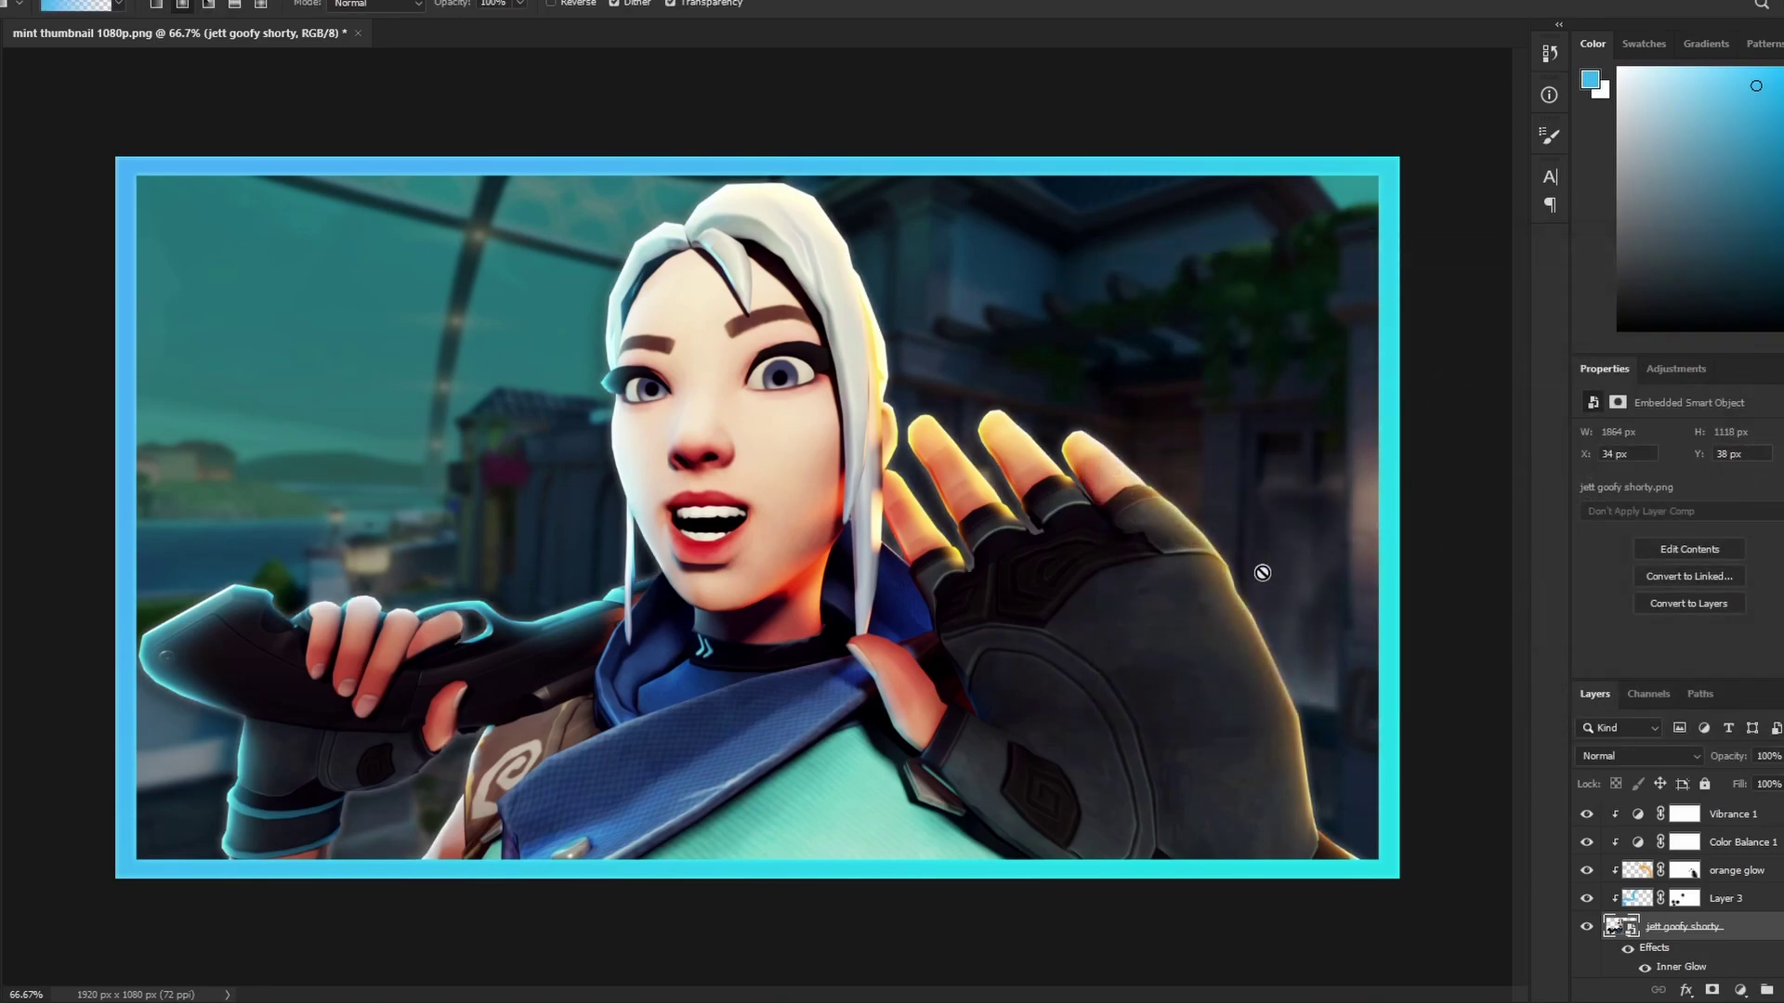
Rename the blue light layer as "blue glow"
double_click(1726, 899)
type("blue glow")
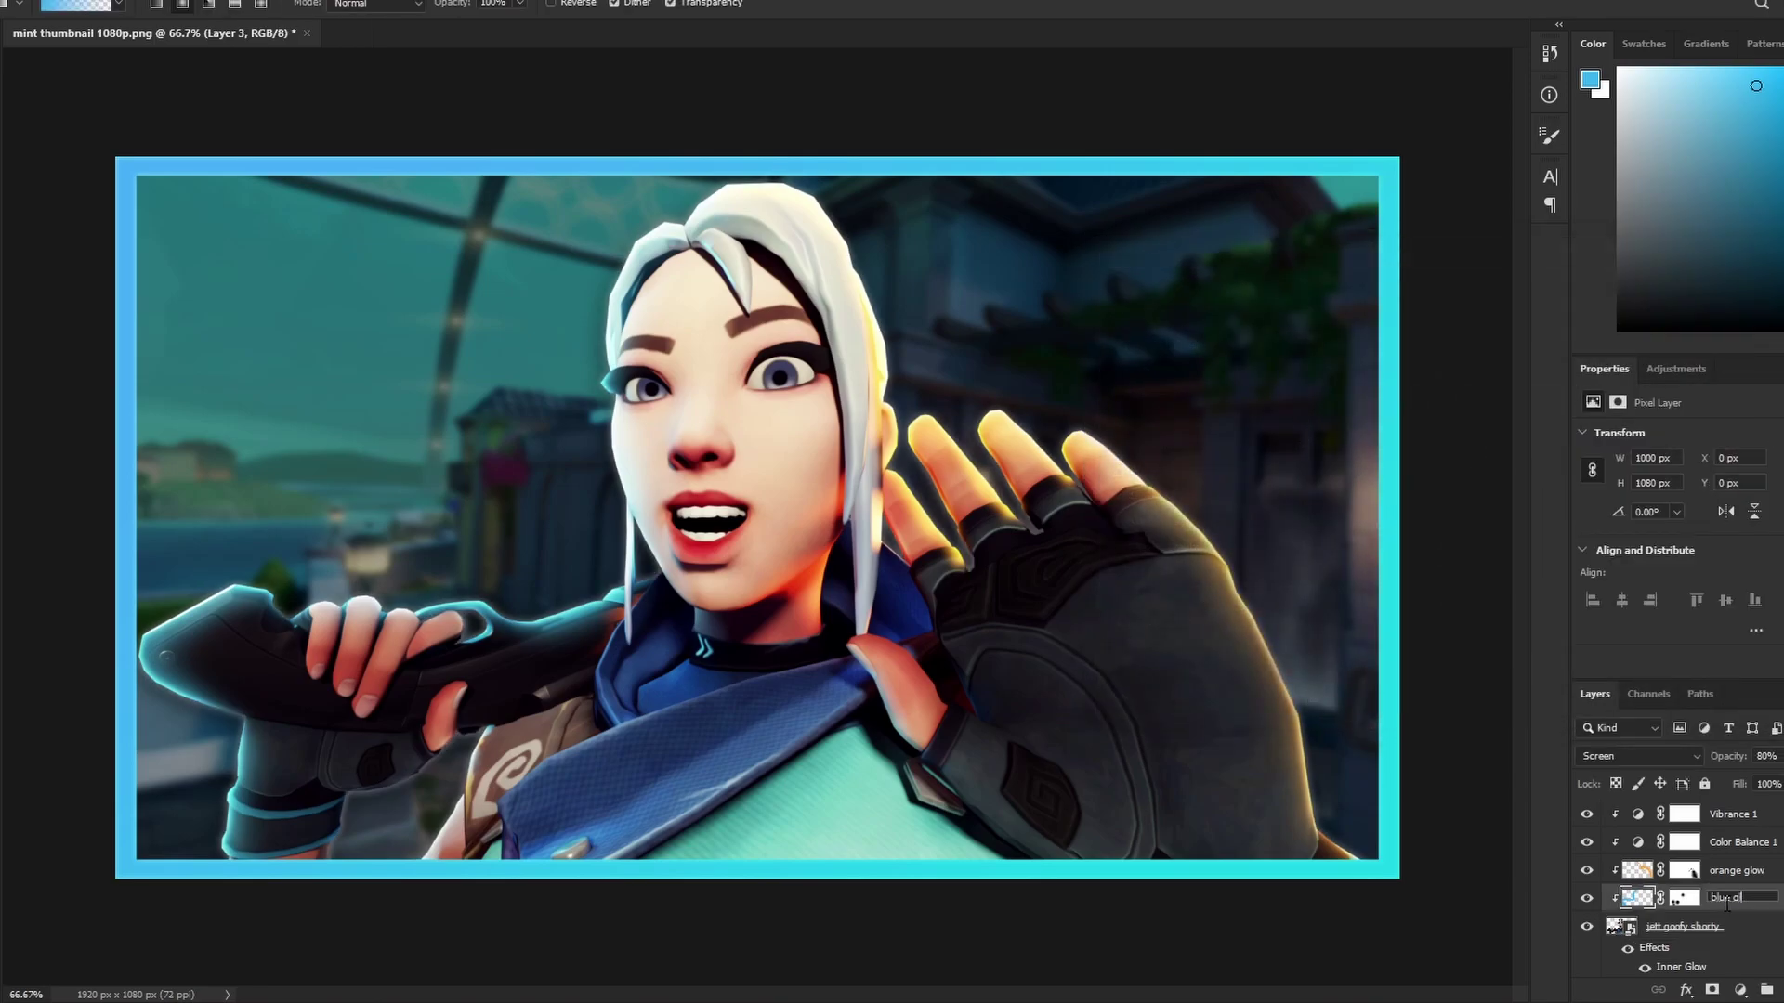
key("Return")
Create a new Screen layer clipped directly above the Jett layer and choose a dark blue foreground color
left_click(1721, 932)
left_click(1778, 985)
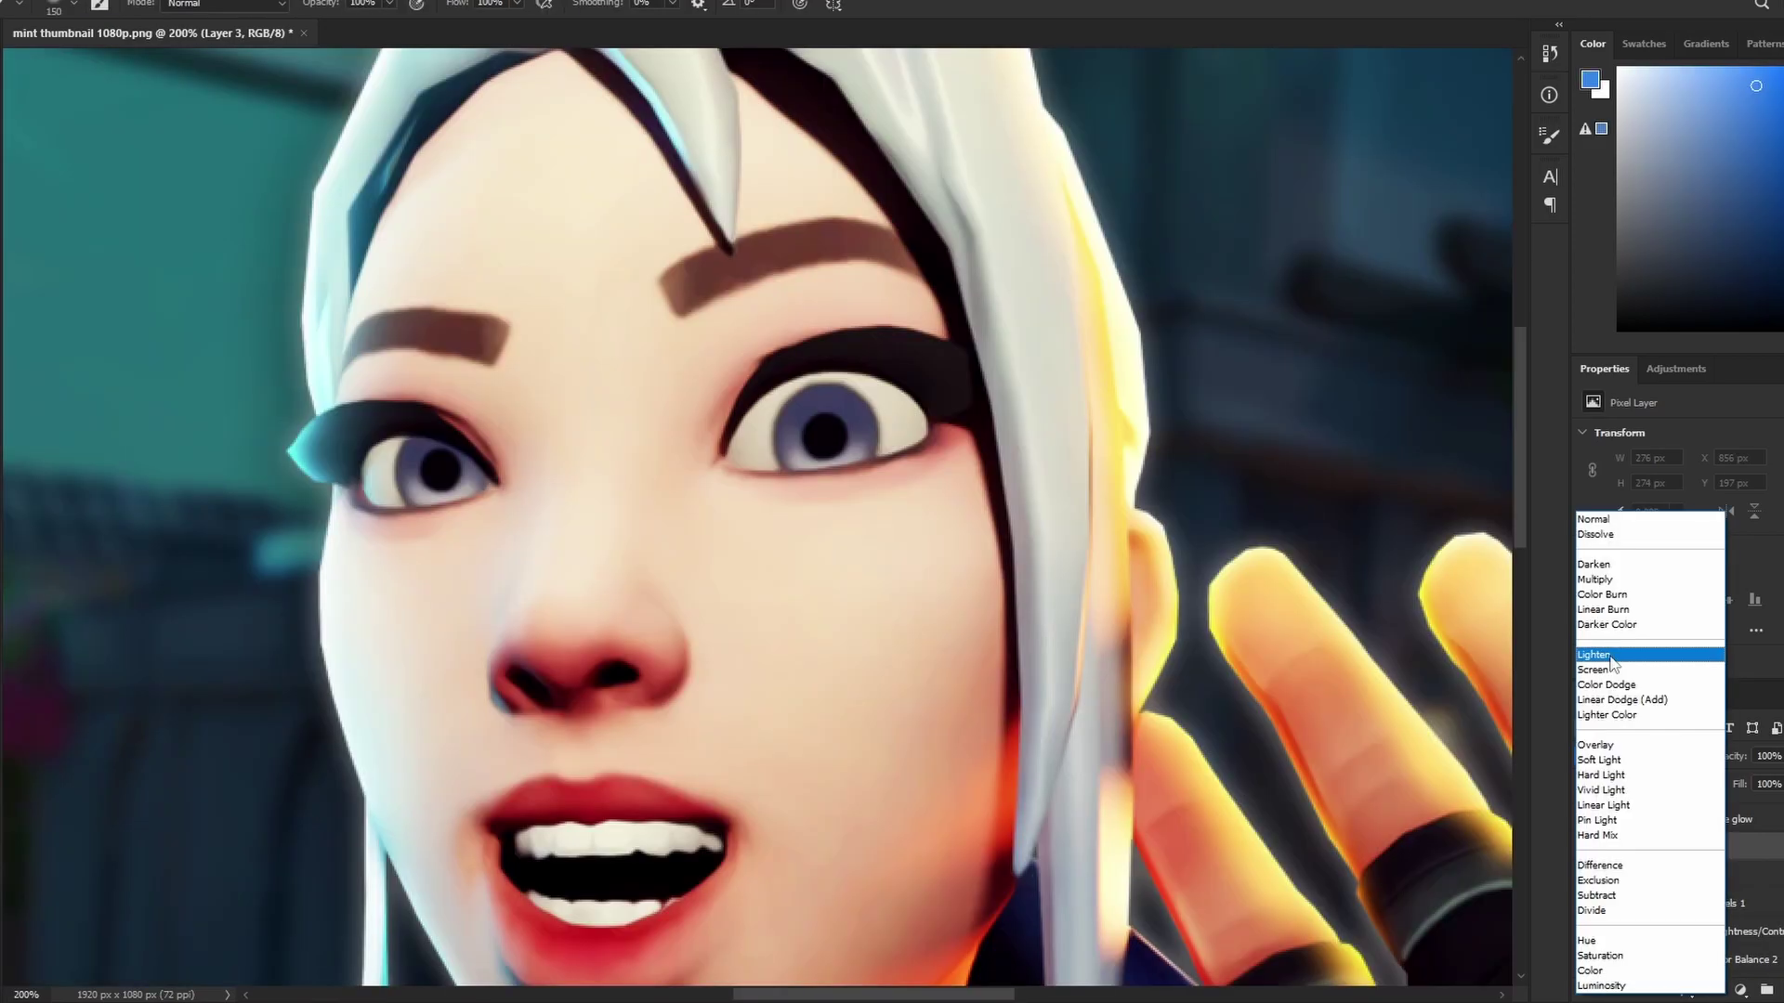
left_click(1606, 671)
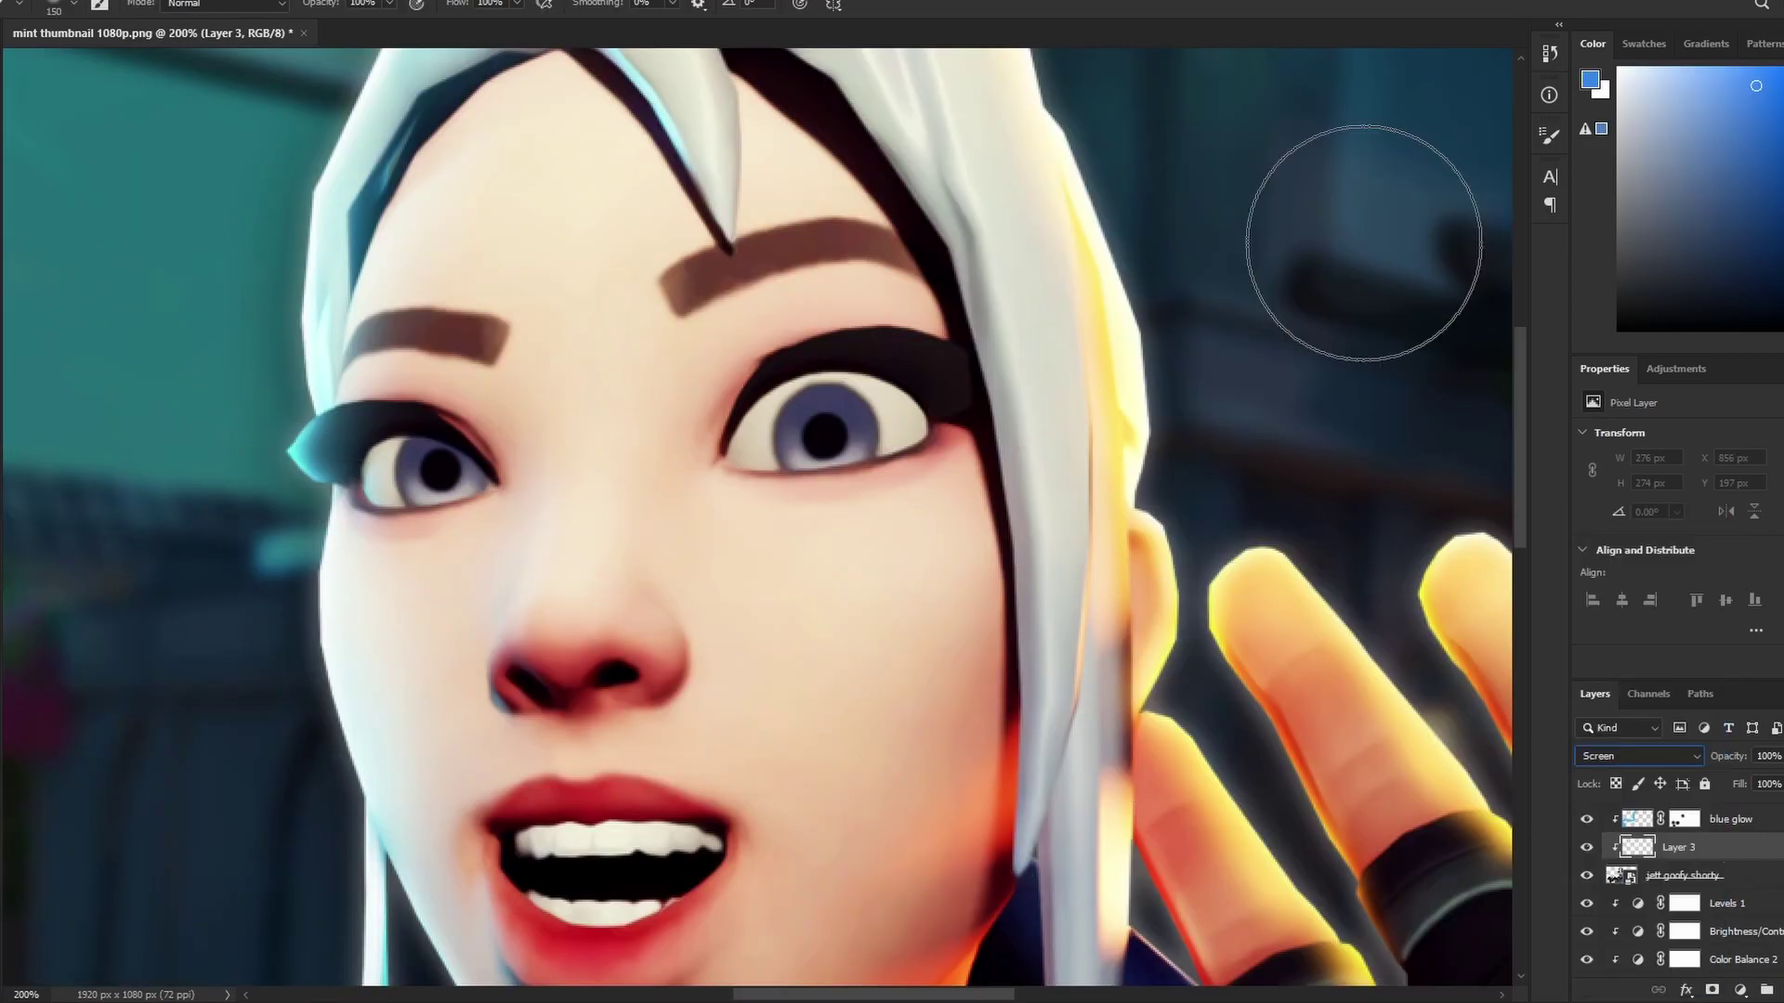
mouse_move(1757, 180)
left_mouse_down()
mouse_move(1748, 227)
mouse_move(1749, 205)
left_mouse_up()
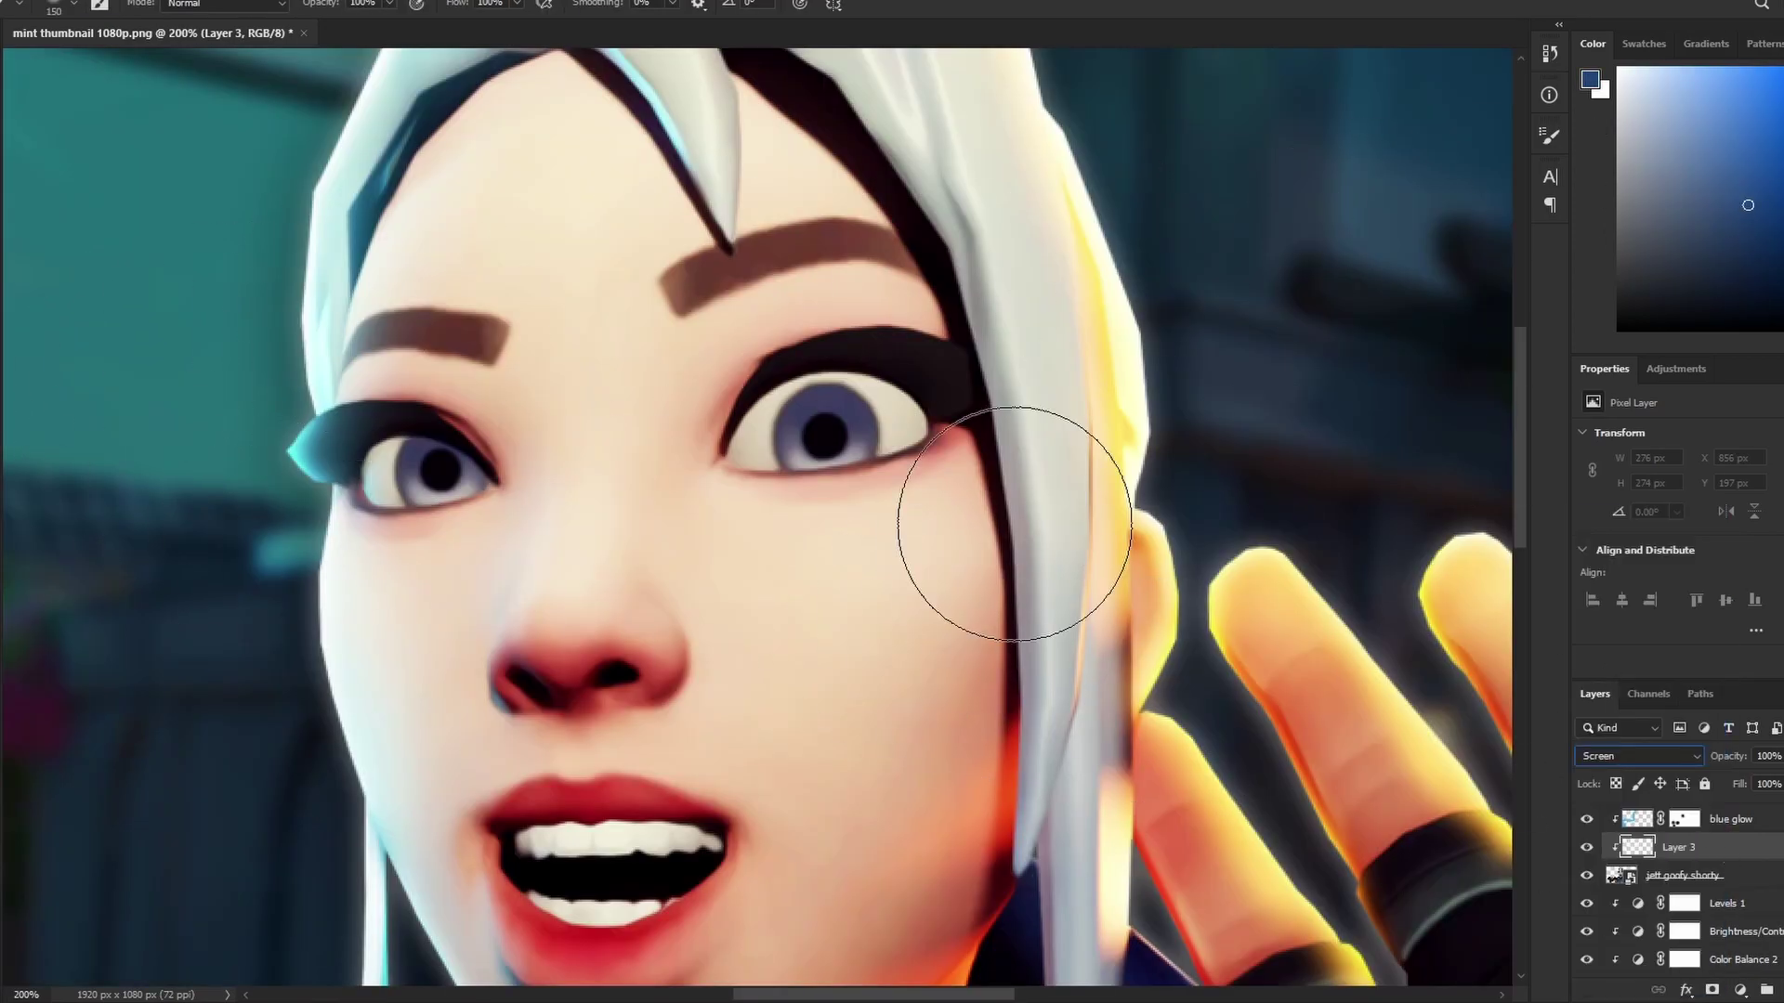
Brush pale blue highlights across the lower part of both irises with a small soft brush
key("bracketleft")
key("bracketleft")
key("bracketleft")
key("bracketleft")
key("bracketleft")
key("bracketleft")
key("bracketleft")
key("bracketleft")
key("bracketleft")
key("bracketleft")
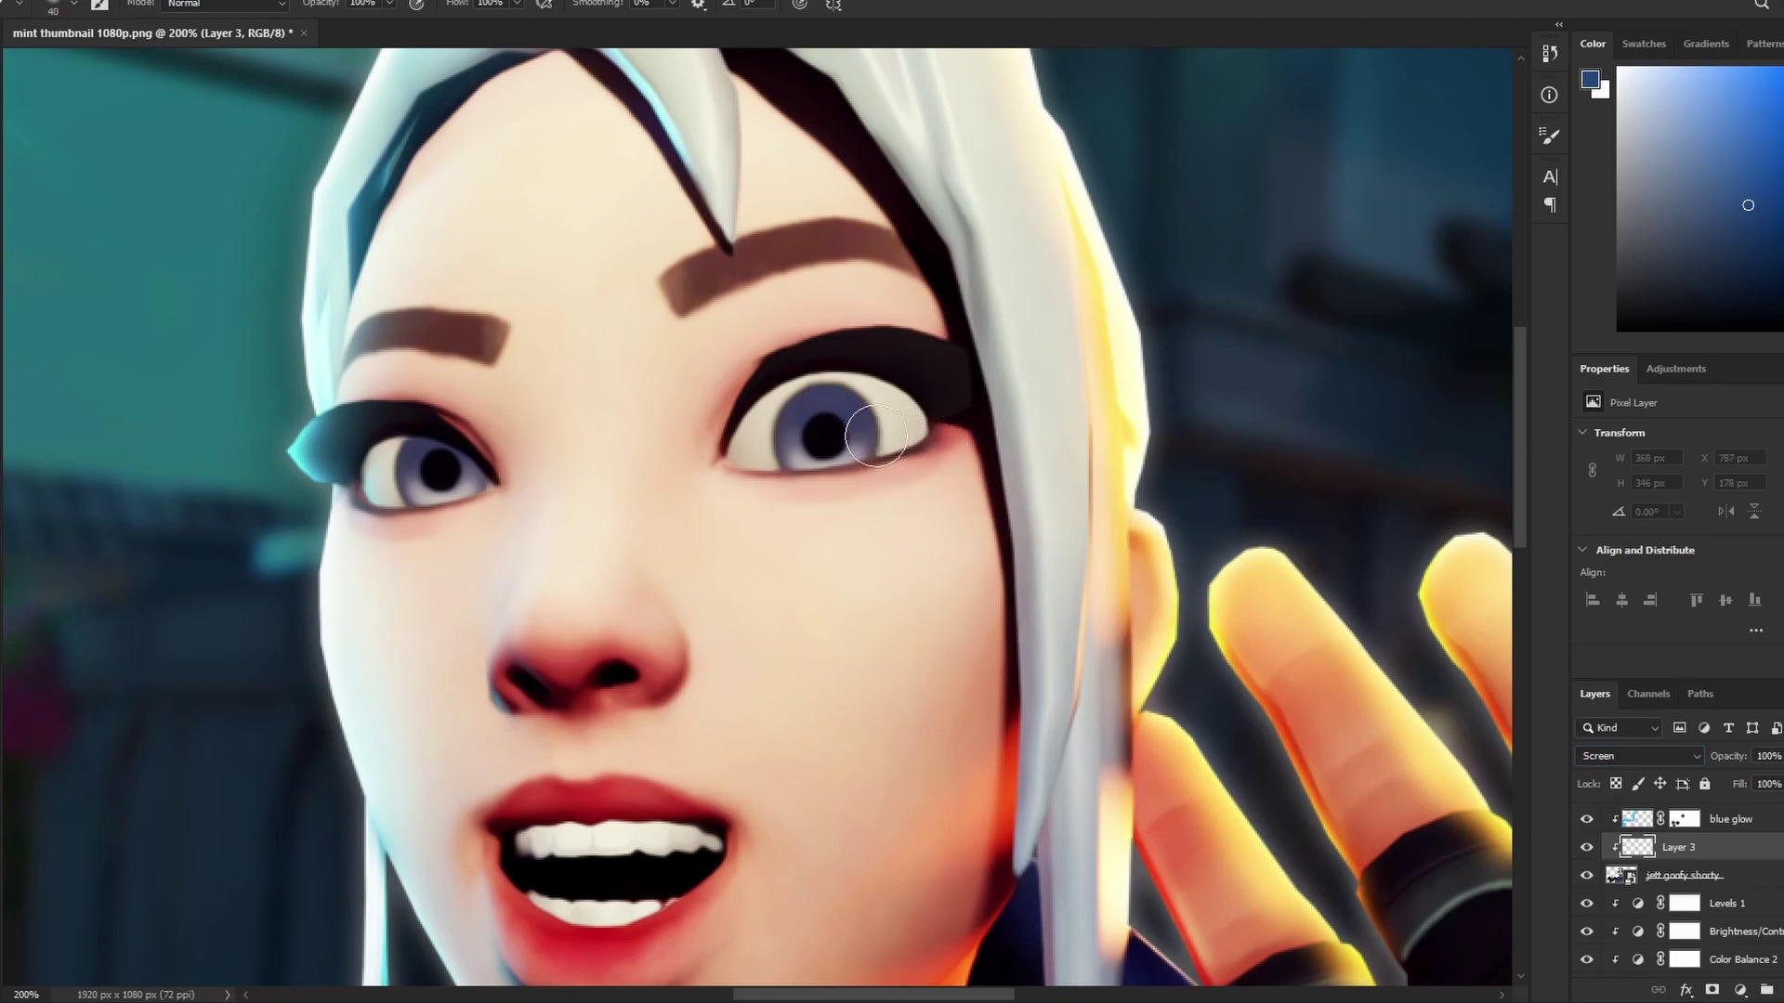
left_click(1689, 111)
left_click_drag(860, 444, 789, 446)
key("bracketleft")
left_click_drag(464, 486, 409, 492)
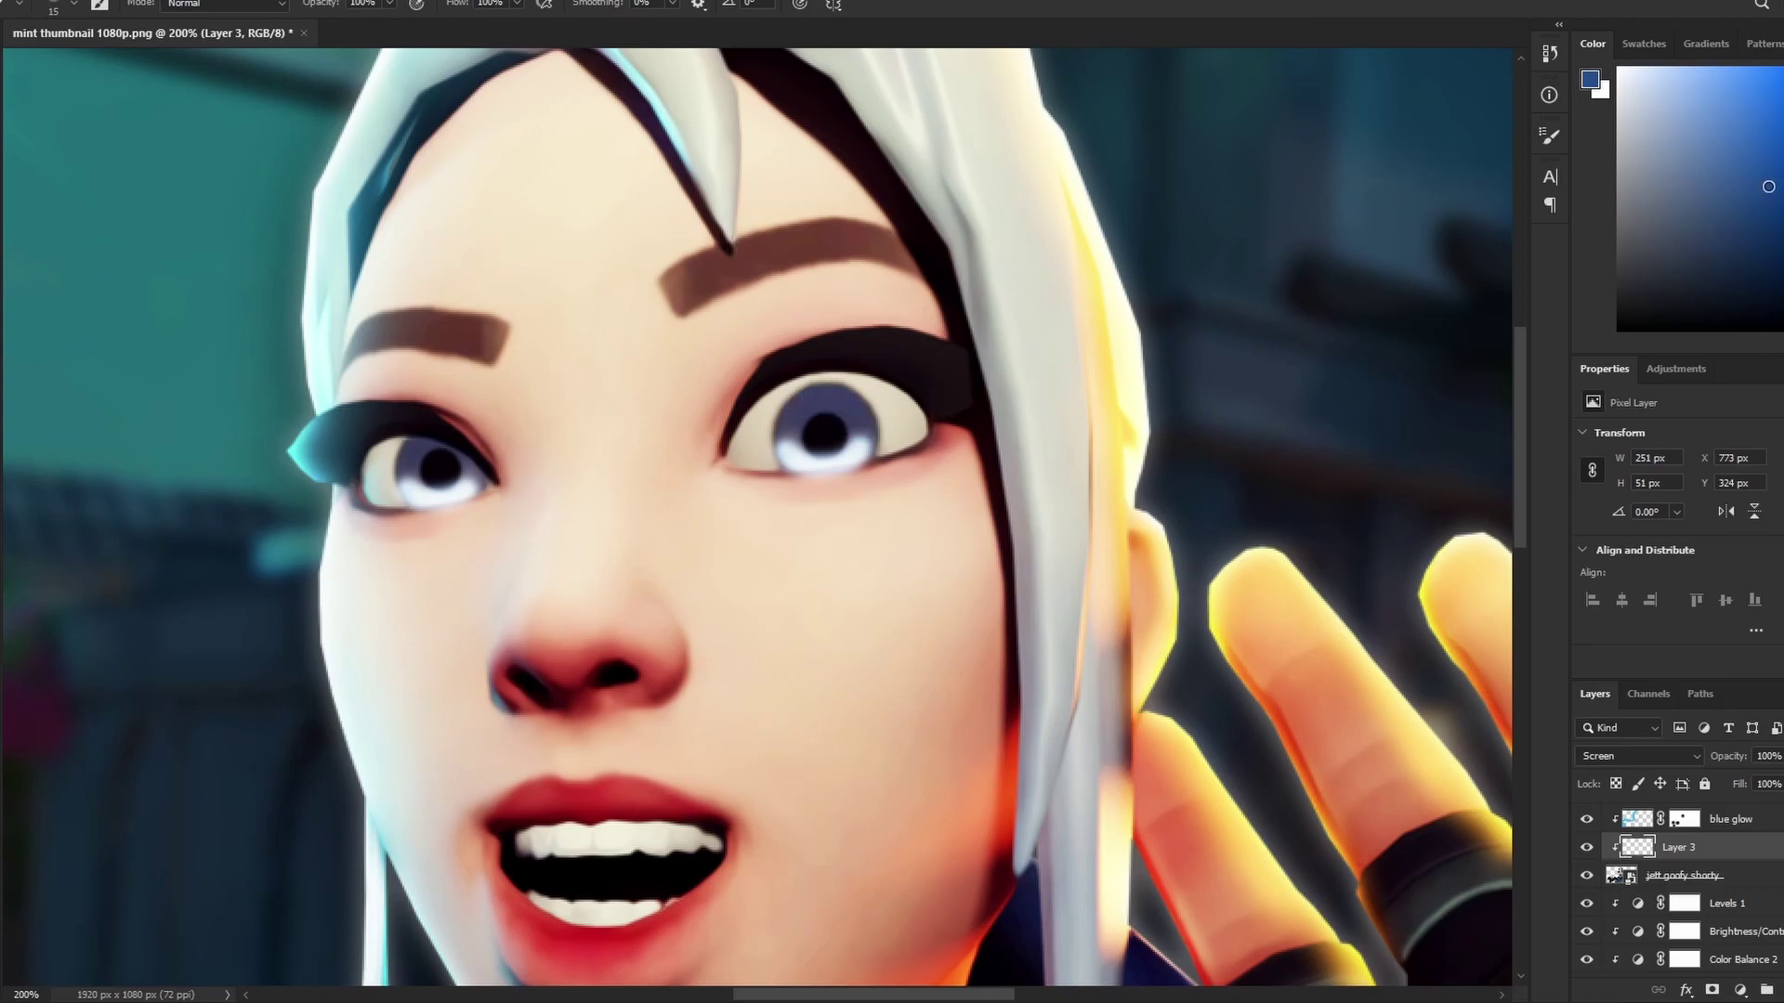
left_click(1769, 183)
left_click(1701, 196)
mouse_move(866, 430)
left_mouse_down()
mouse_move(832, 399)
mouse_move(801, 403)
mouse_move(785, 437)
left_mouse_up()
key("ctrl+z")
left_click(1715, 229)
key("bracketright")
key("bracketright")
left_click_drag(473, 471, 430, 450)
key("ctrl+z")
key("ctrl+z")
Choose a saturated deep blue and brush it over the upper part of both irises
left_click(1737, 165)
mouse_move(862, 423)
left_mouse_down()
mouse_move(814, 401)
mouse_move(796, 424)
left_mouse_up()
key("ctrl+z")
left_click(1761, 120)
left_click(1783, 159)
left_click(1761, 182)
mouse_move(469, 469)
left_mouse_down()
mouse_move(420, 453)
mouse_move(436, 444)
left_mouse_up()
key("e")
key("b")
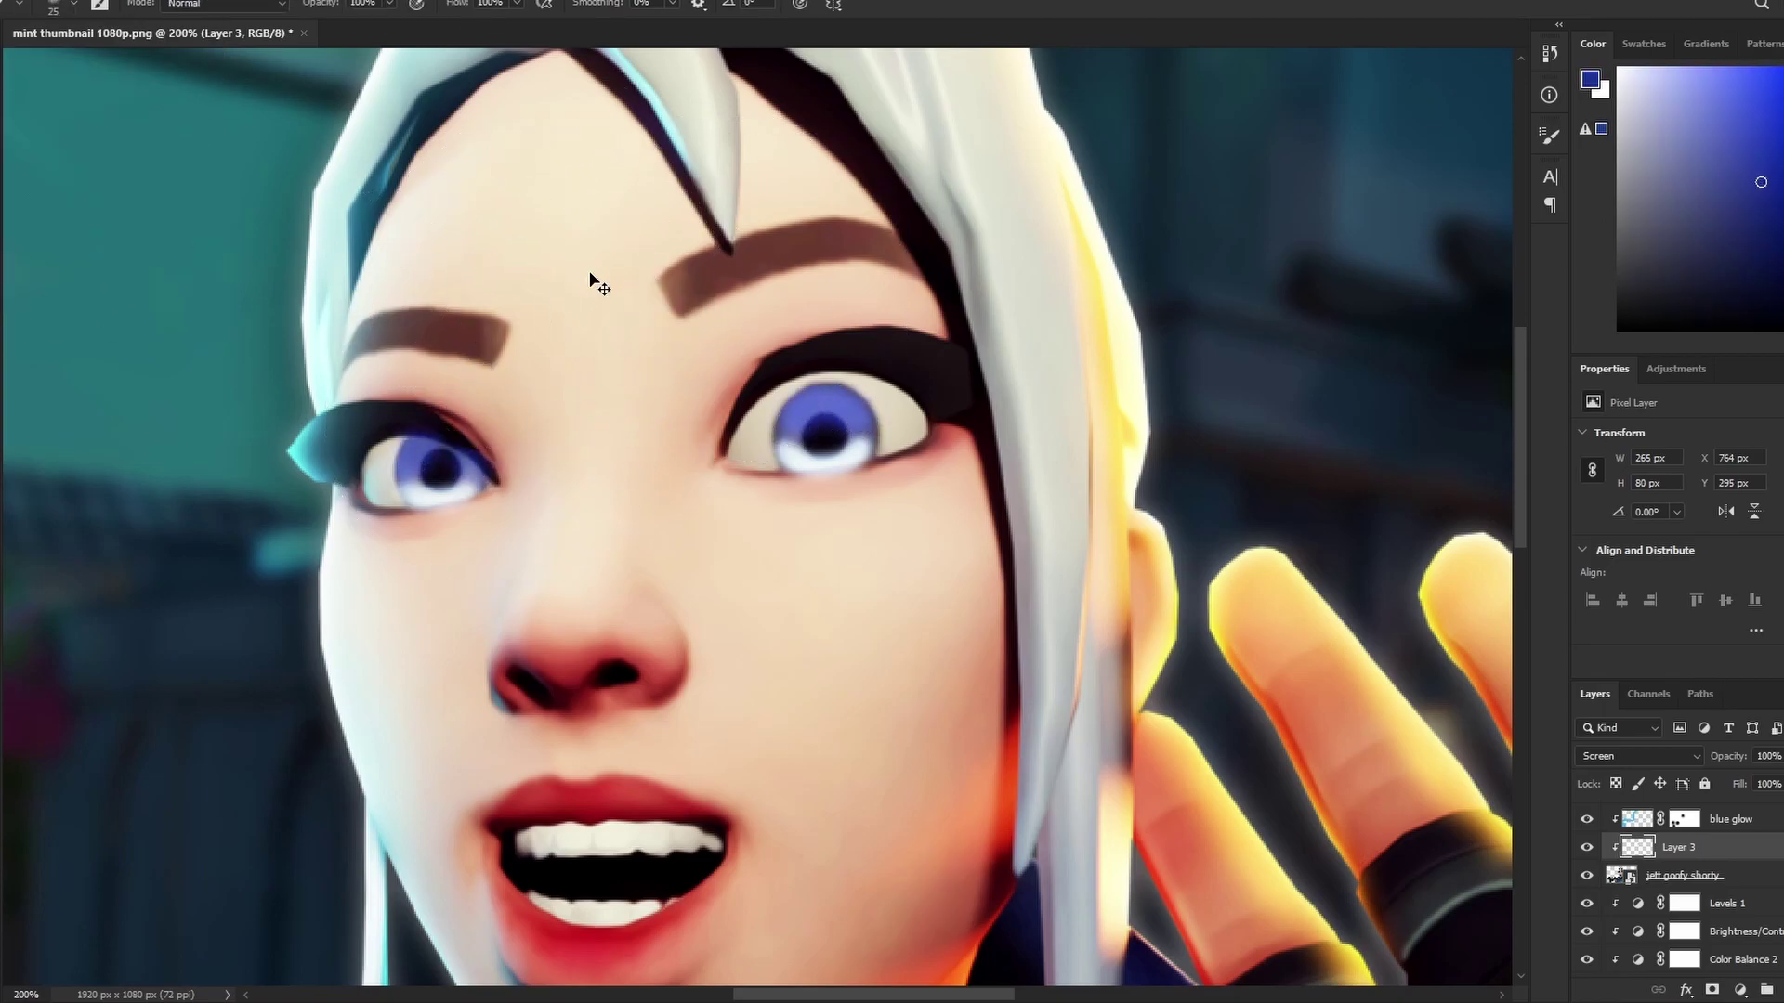
Set the opacity of the eye highlight layer to 75%
key("ctrl+minus")
key("ctrl+minus")
left_click(1765, 755)
type("75")
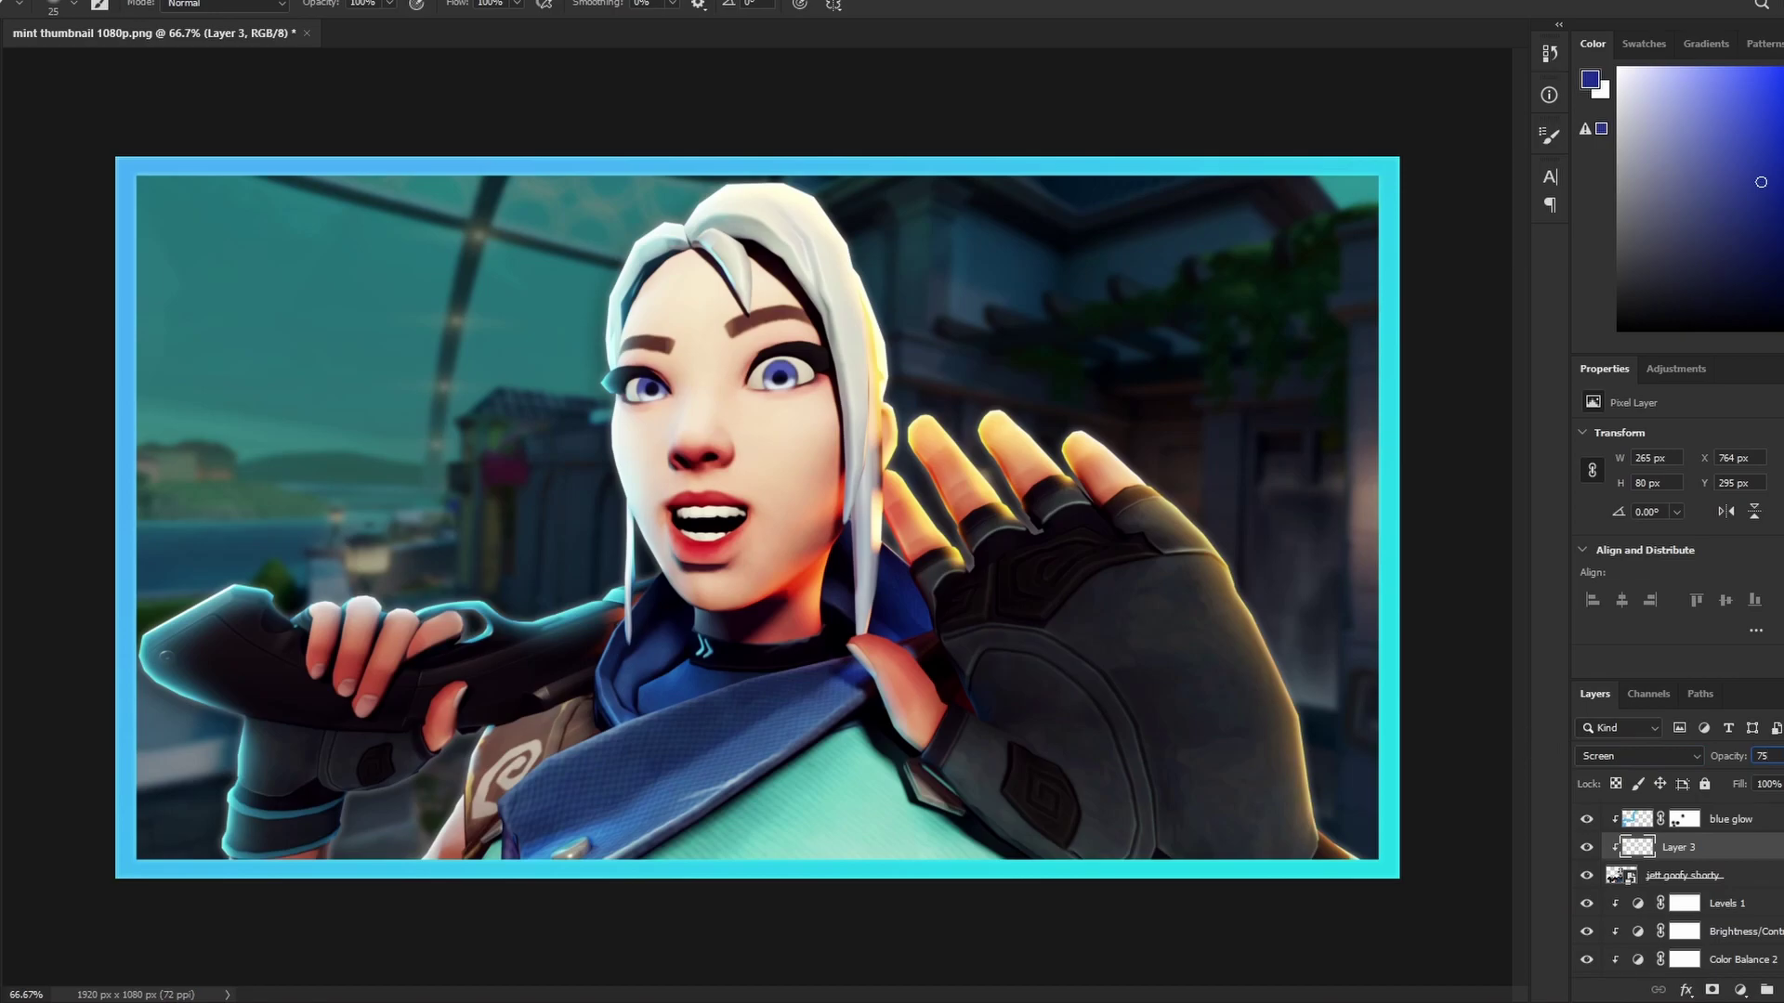
Soften the eye highlight layer with a blur filter set to 6 and name the layer "eye glow"
left_click(204, 1)
mouse_move(313, 198)
type("6")
Compare Jett's eyes with and without the "eye glow" layer
left_click(1587, 847)
left_click(1587, 847)
left_click(1587, 847)
left_click(1587, 847)
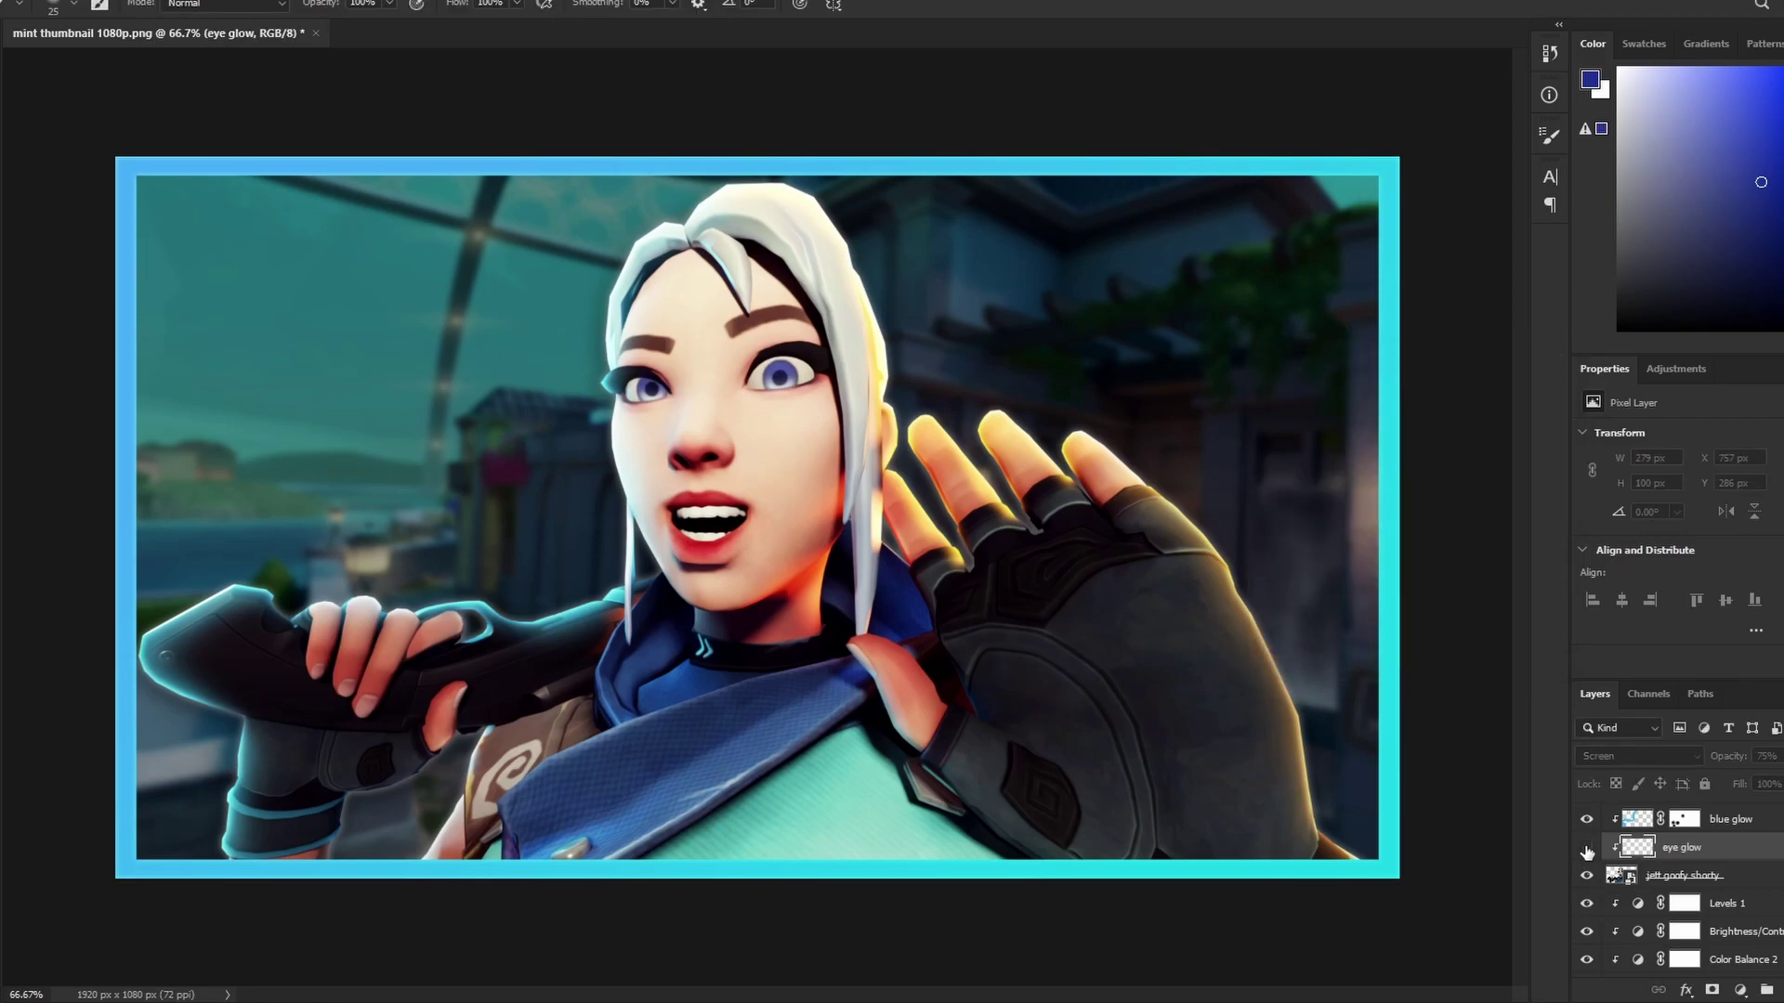
left_click(1587, 847)
left_click(1587, 847)
Create another clipped layer directly above the Jett layer and set its blend mode to Screen
left_click(1752, 878)
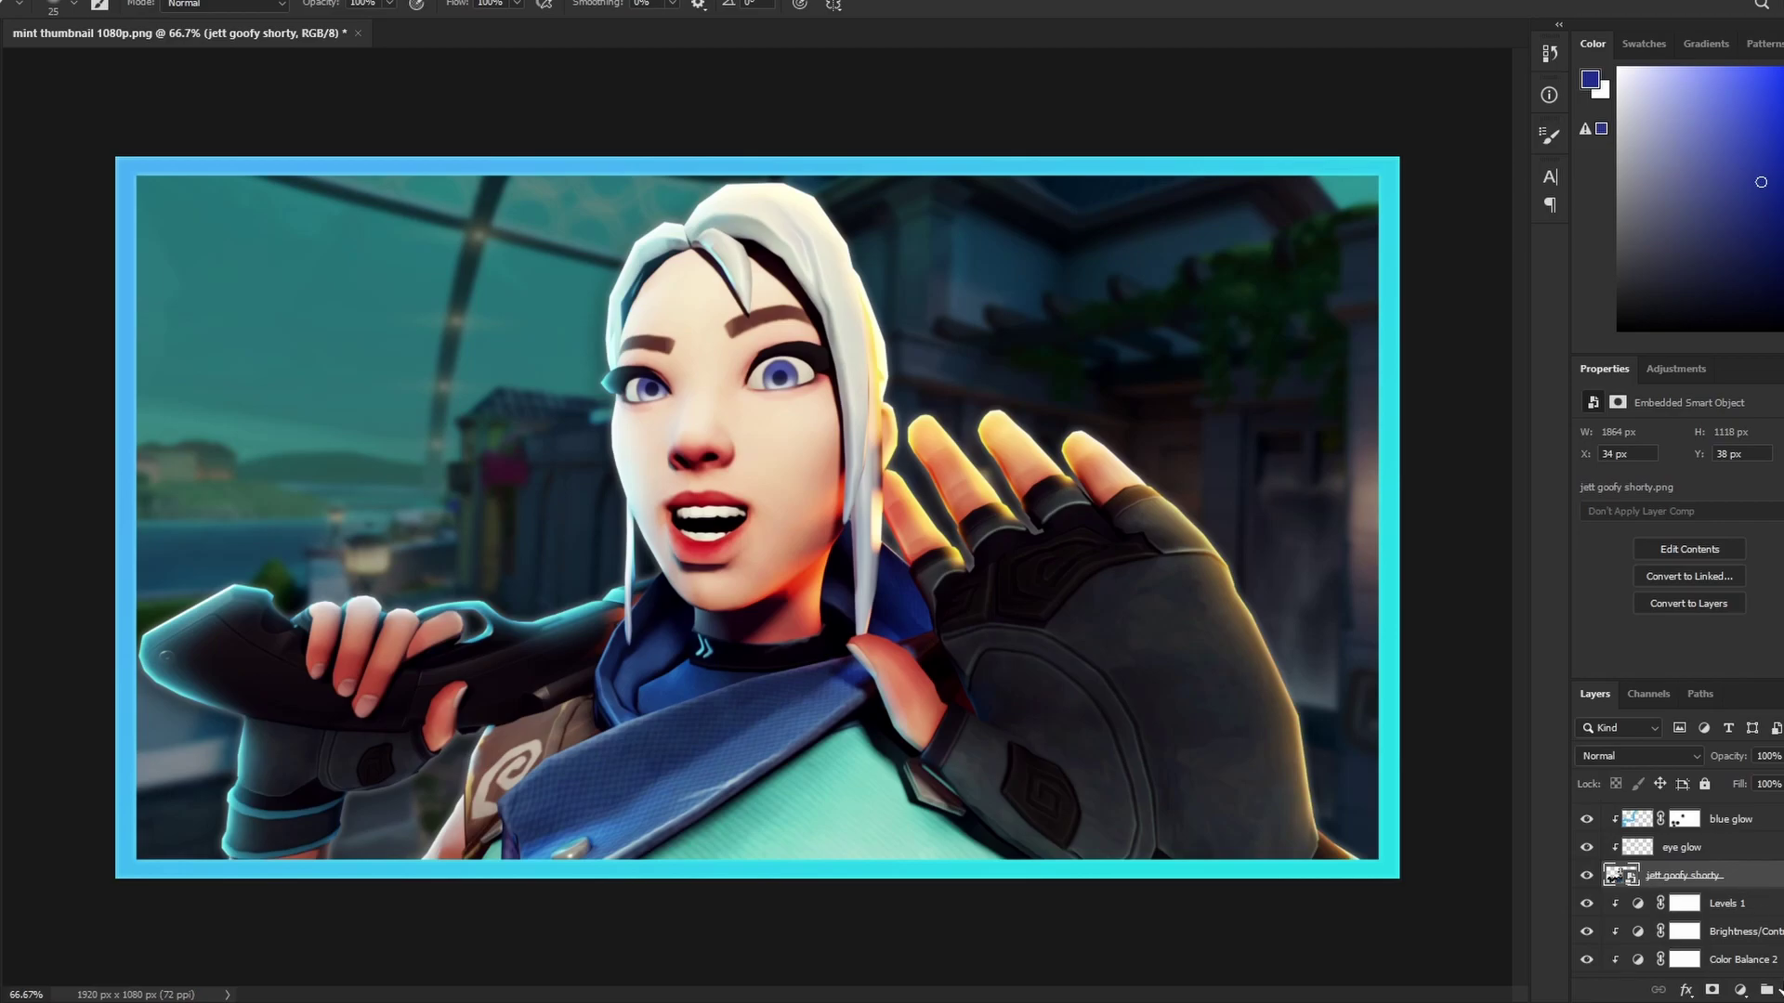
key("ctrl+shift+alt+n")
left_click(1635, 756)
left_click(1635, 675)
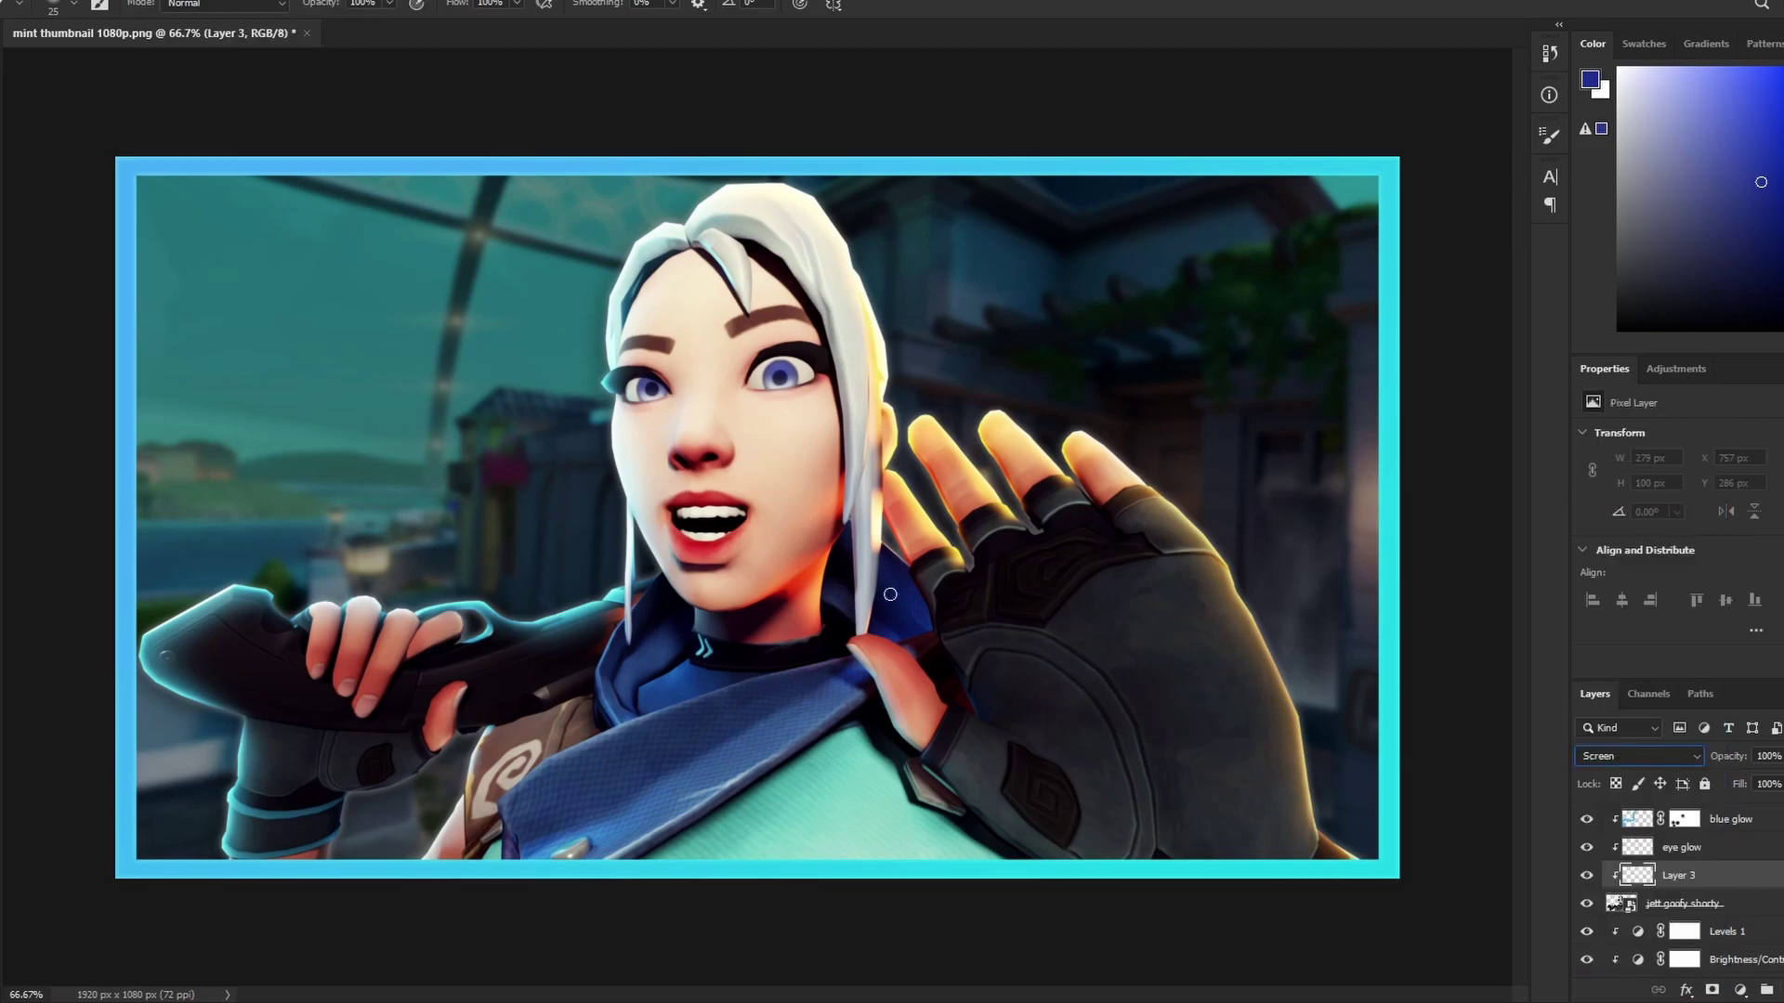
key("ctrl+plus")
key("ctrl+plus")
key("ctrl+plus")
key("ctrl+plus")
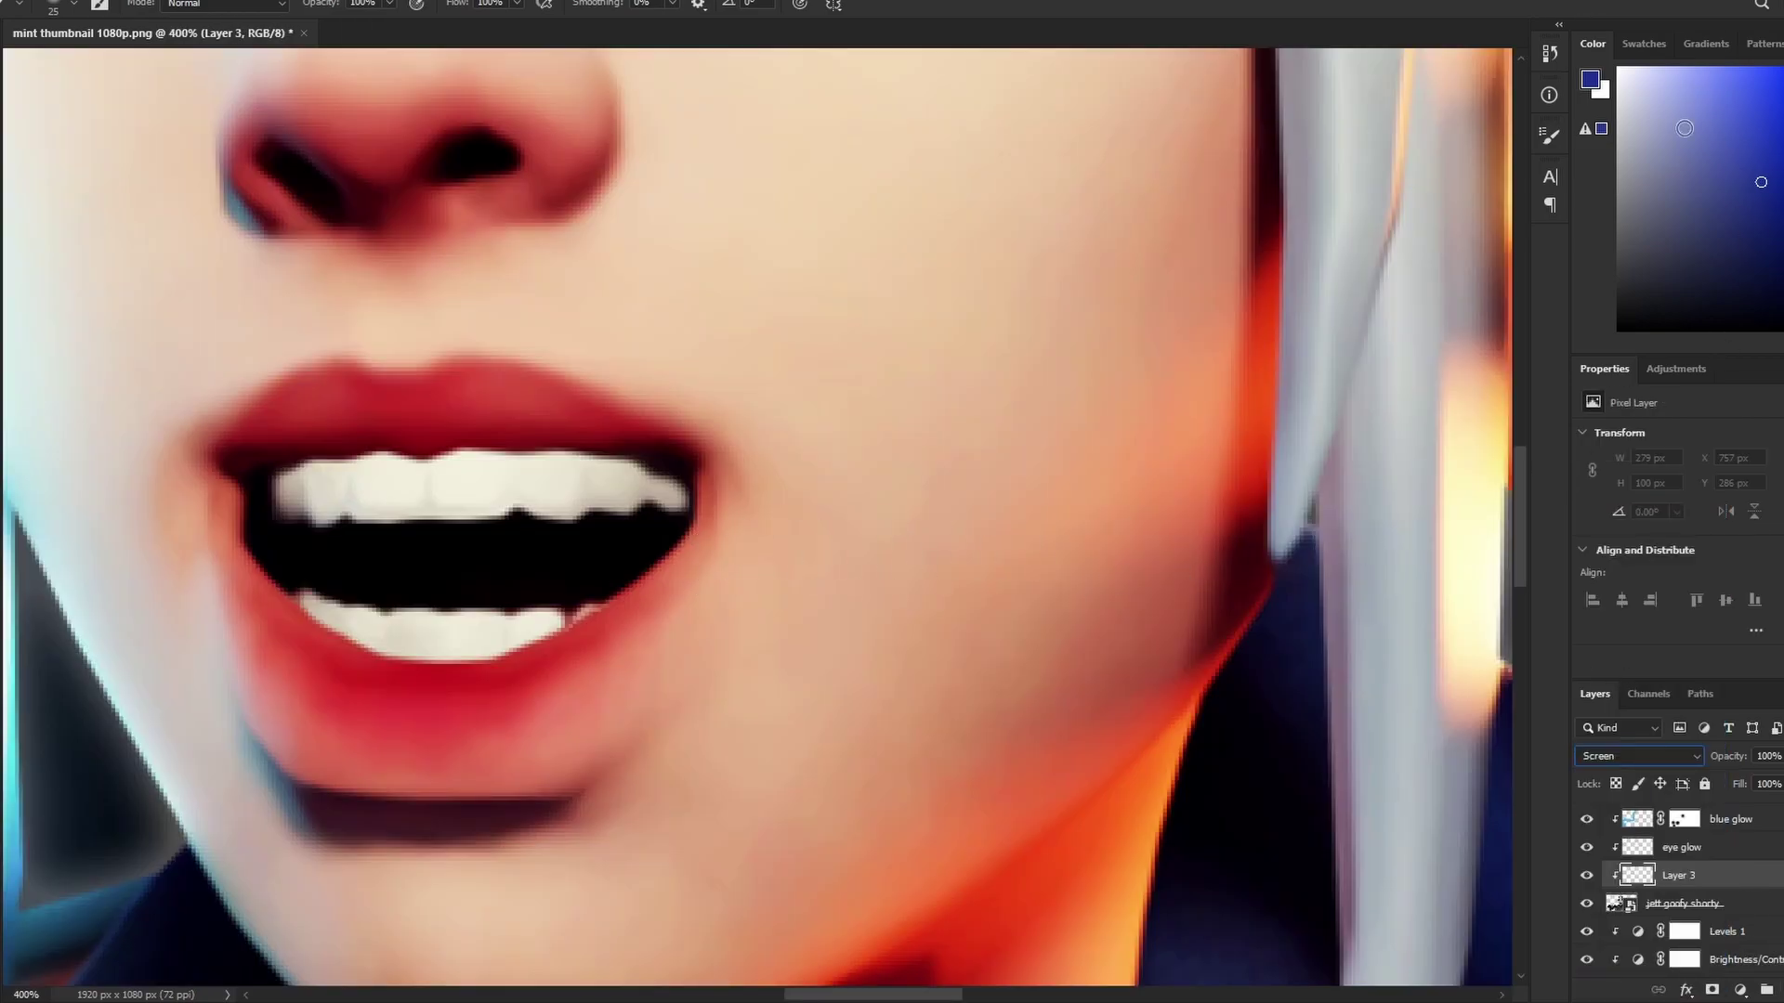
Paint Jett's upper and lower lips with a dark pink color on the clipped Screen layer
left_click_drag(1674, 179, 1564, 174)
left_click_drag(466, 665, 399, 685)
key("ctrl+z")
left_click_drag(1643, 187, 1604, 224)
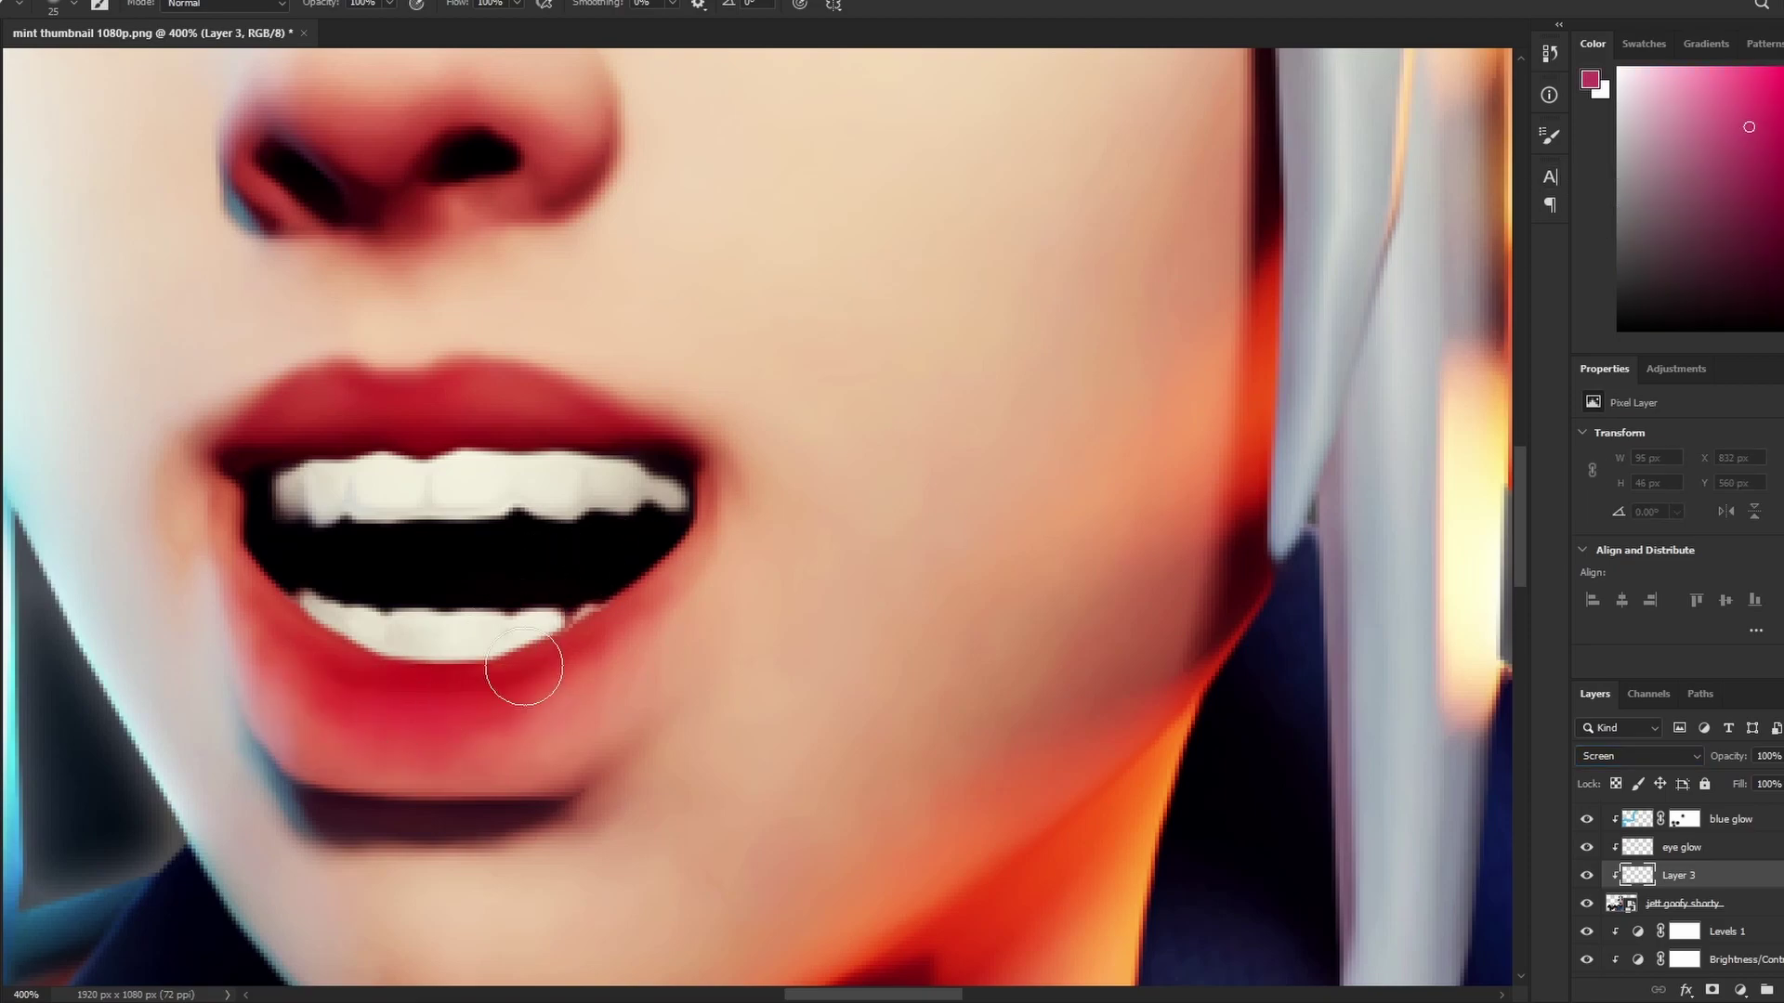
mouse_move(524, 671)
left_mouse_down()
mouse_move(418, 716)
mouse_move(313, 687)
left_mouse_up()
left_click_drag(295, 429, 527, 414)
key("ctrl+minus")
key("ctrl+minus")
key("ctrl+minus")
key("ctrl+minus")
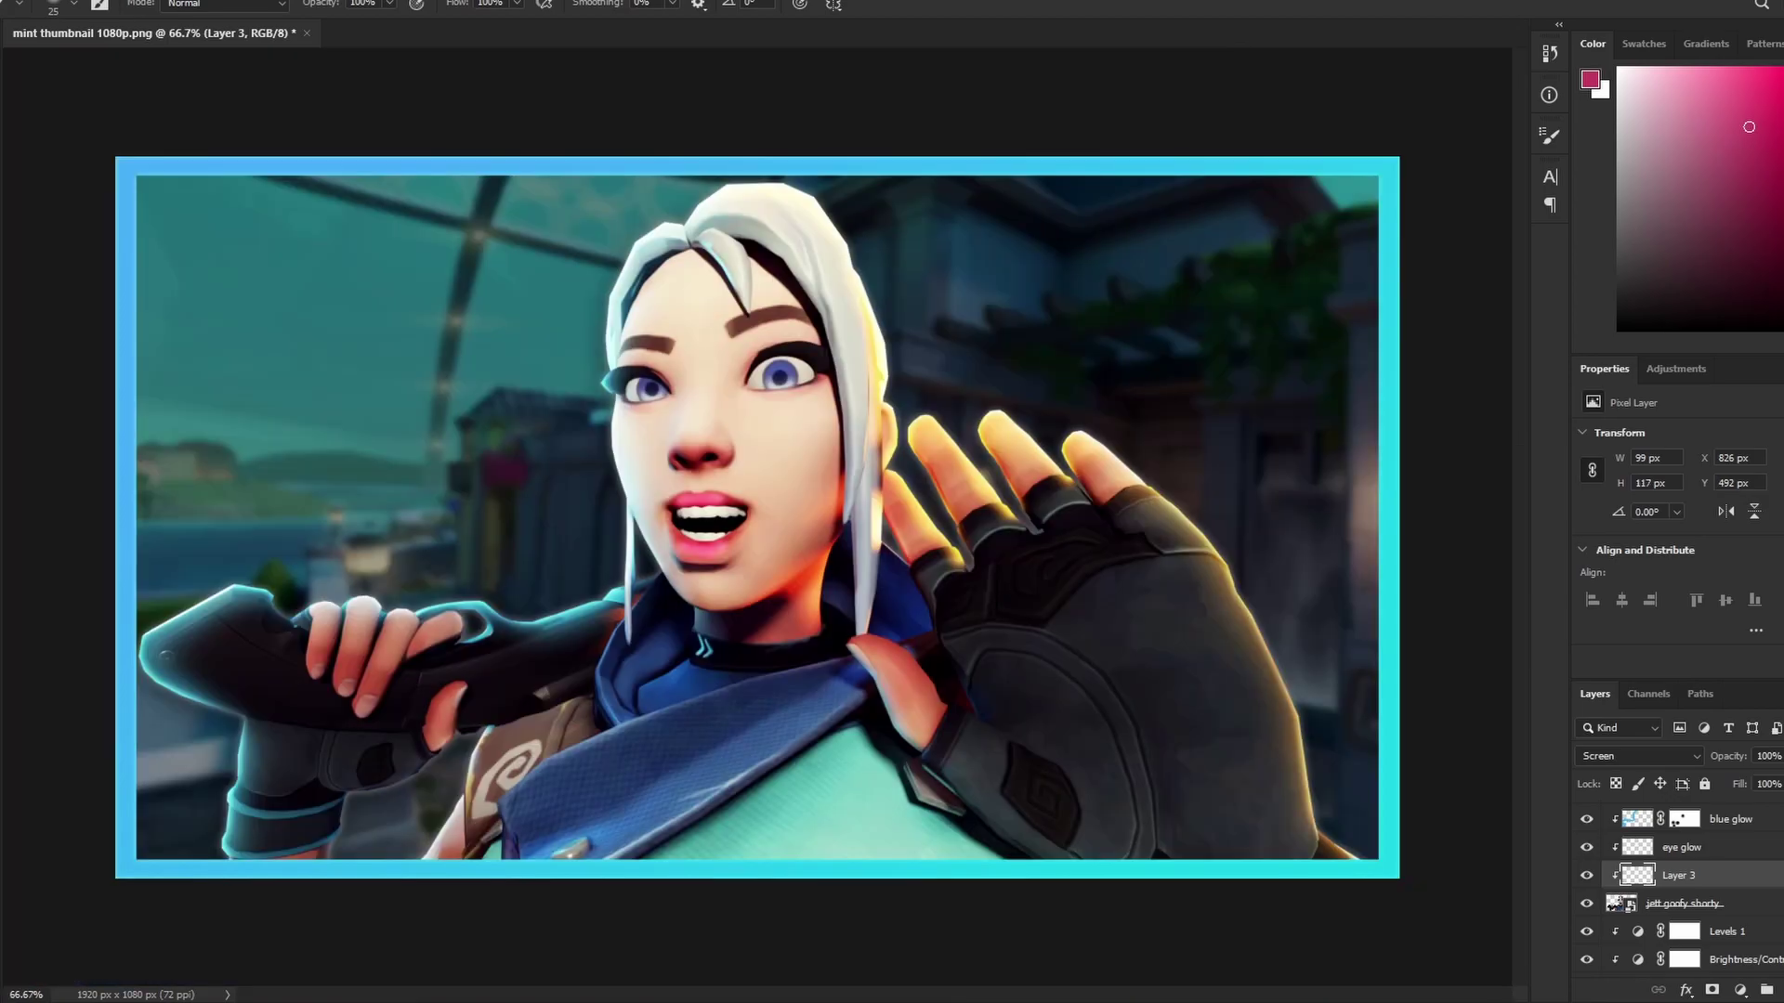
Apply a 7-pixel Gaussian Blur to the lip paint layer and set its blend mode to Color Dodge
left_click(206, 2)
mouse_move(390, 198)
left_click(518, 279)
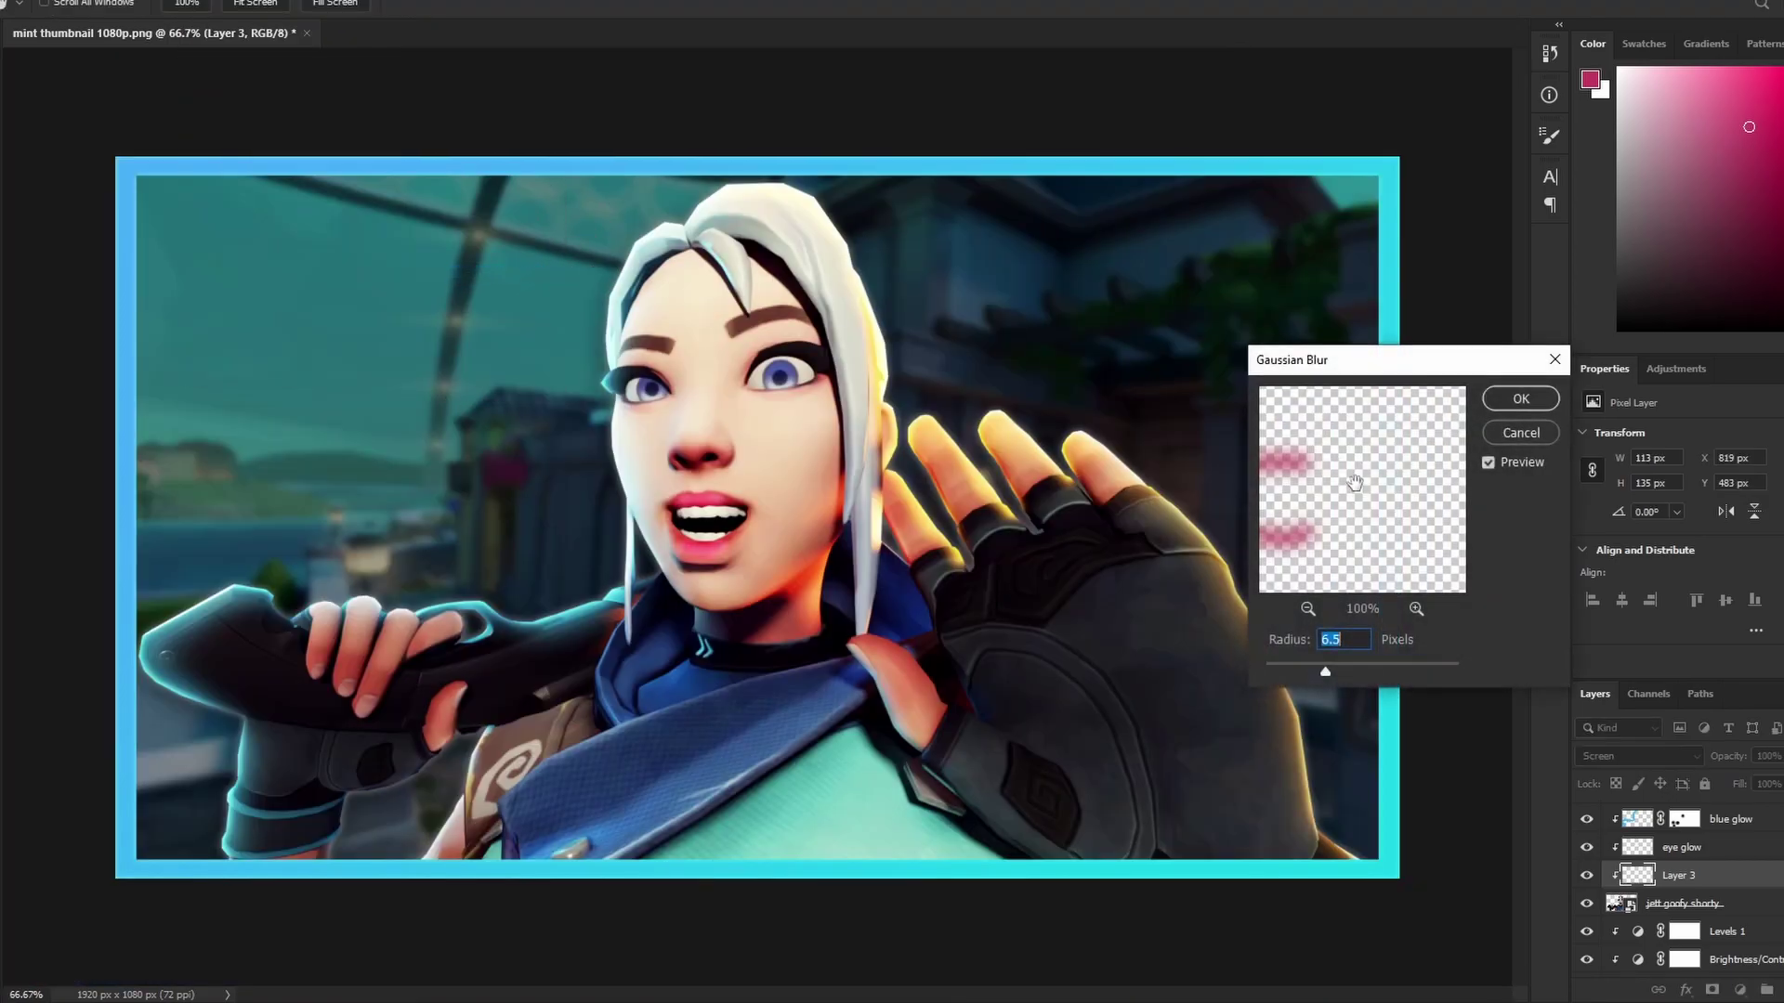
type("7")
left_click(1509, 407)
key("Down")
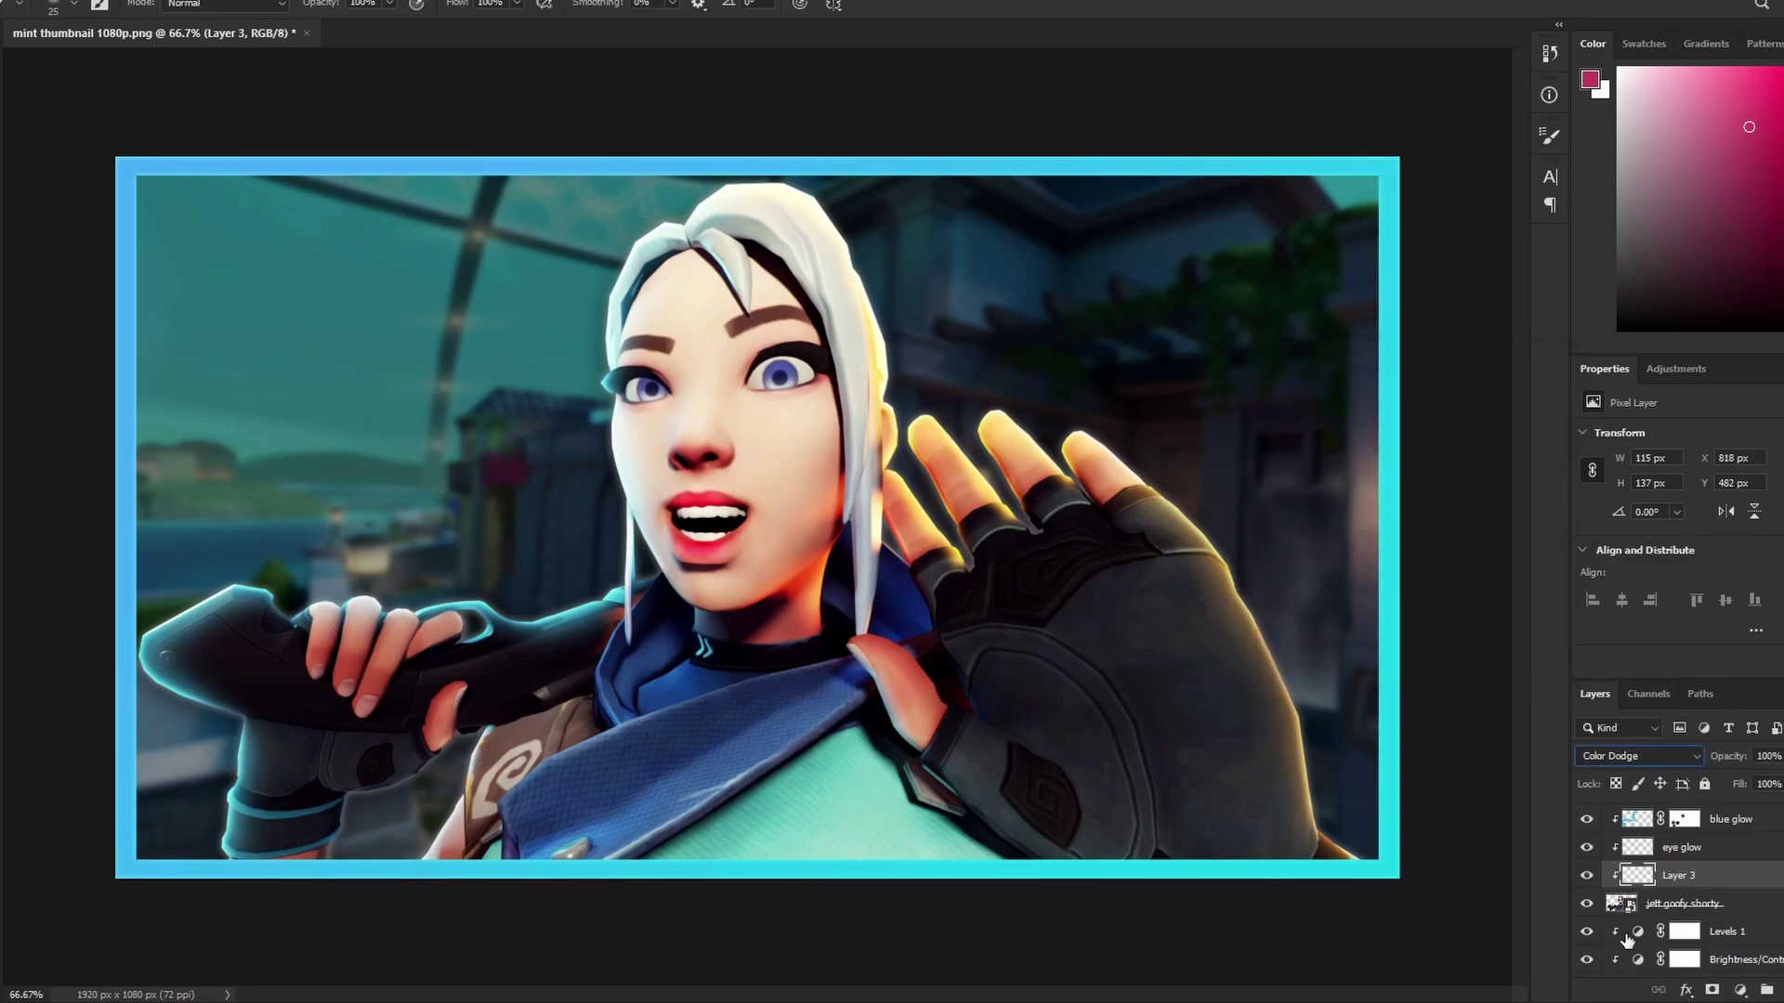
Rename the lip paint layer as "lip" and set its opacity to 75%
double_click(1678, 876)
type("lip")
key("Return")
key("Tab")
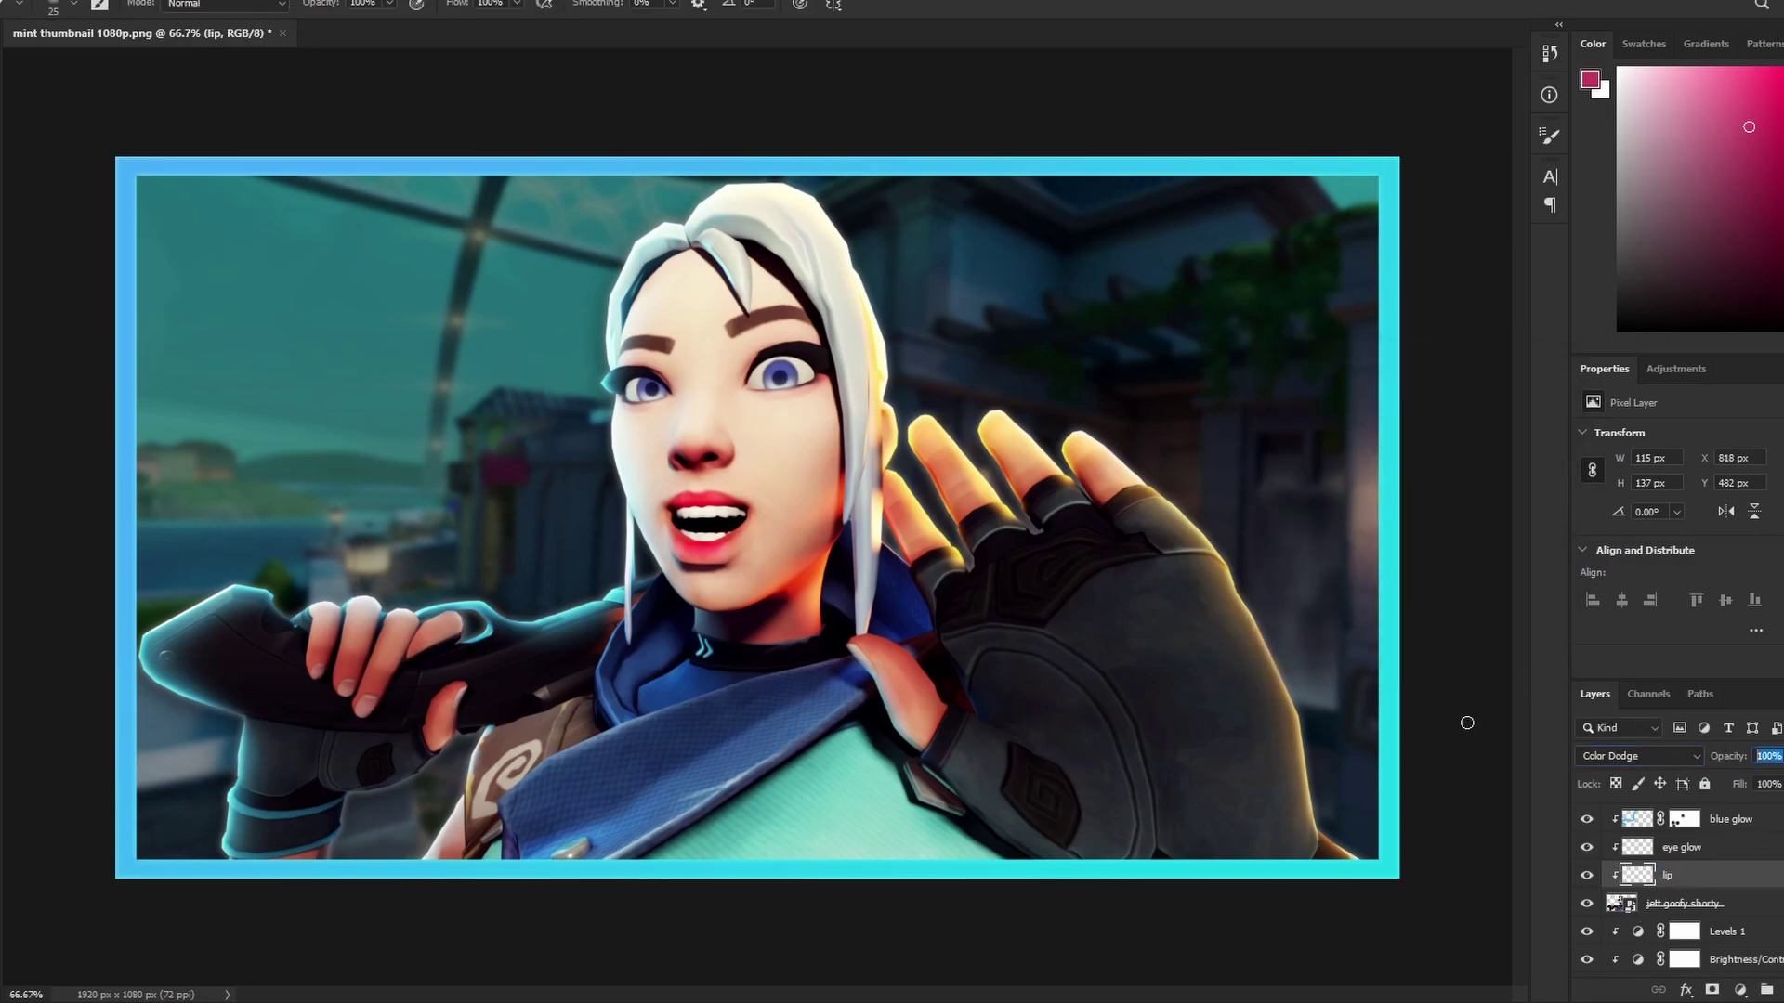
type("85")
key("BackSpace")
key("BackSpace")
type("70")
key("BackSpace")
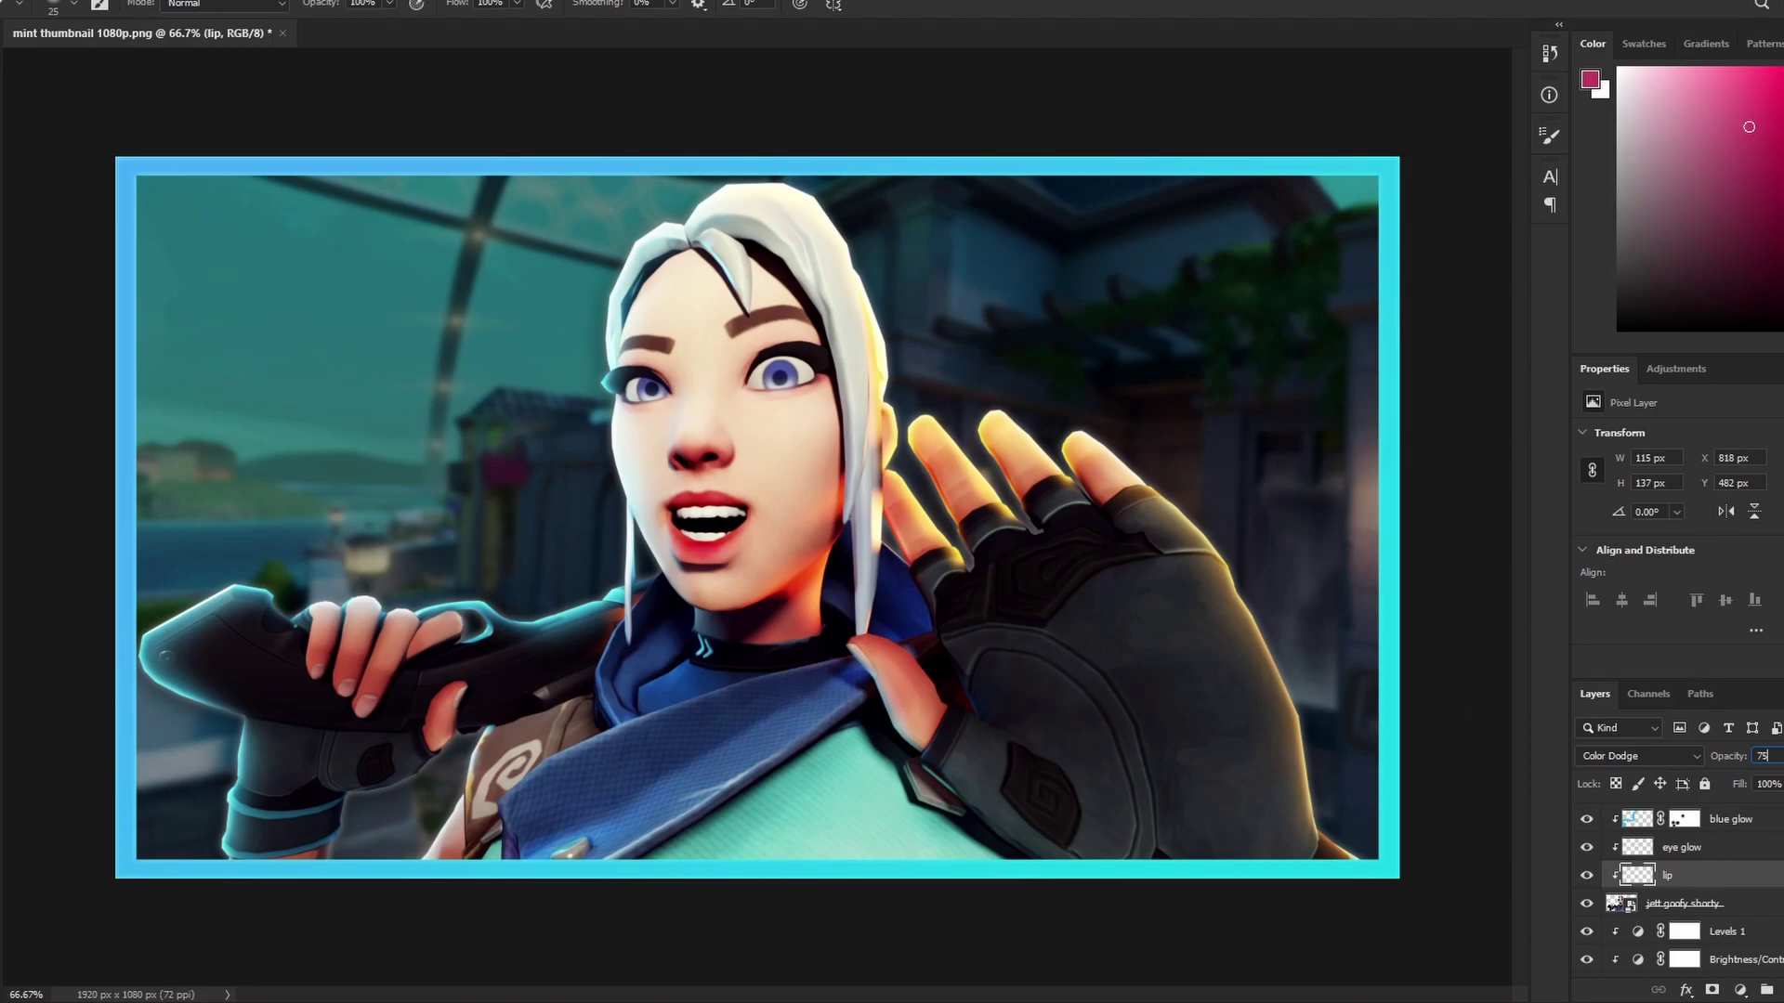
type("5")
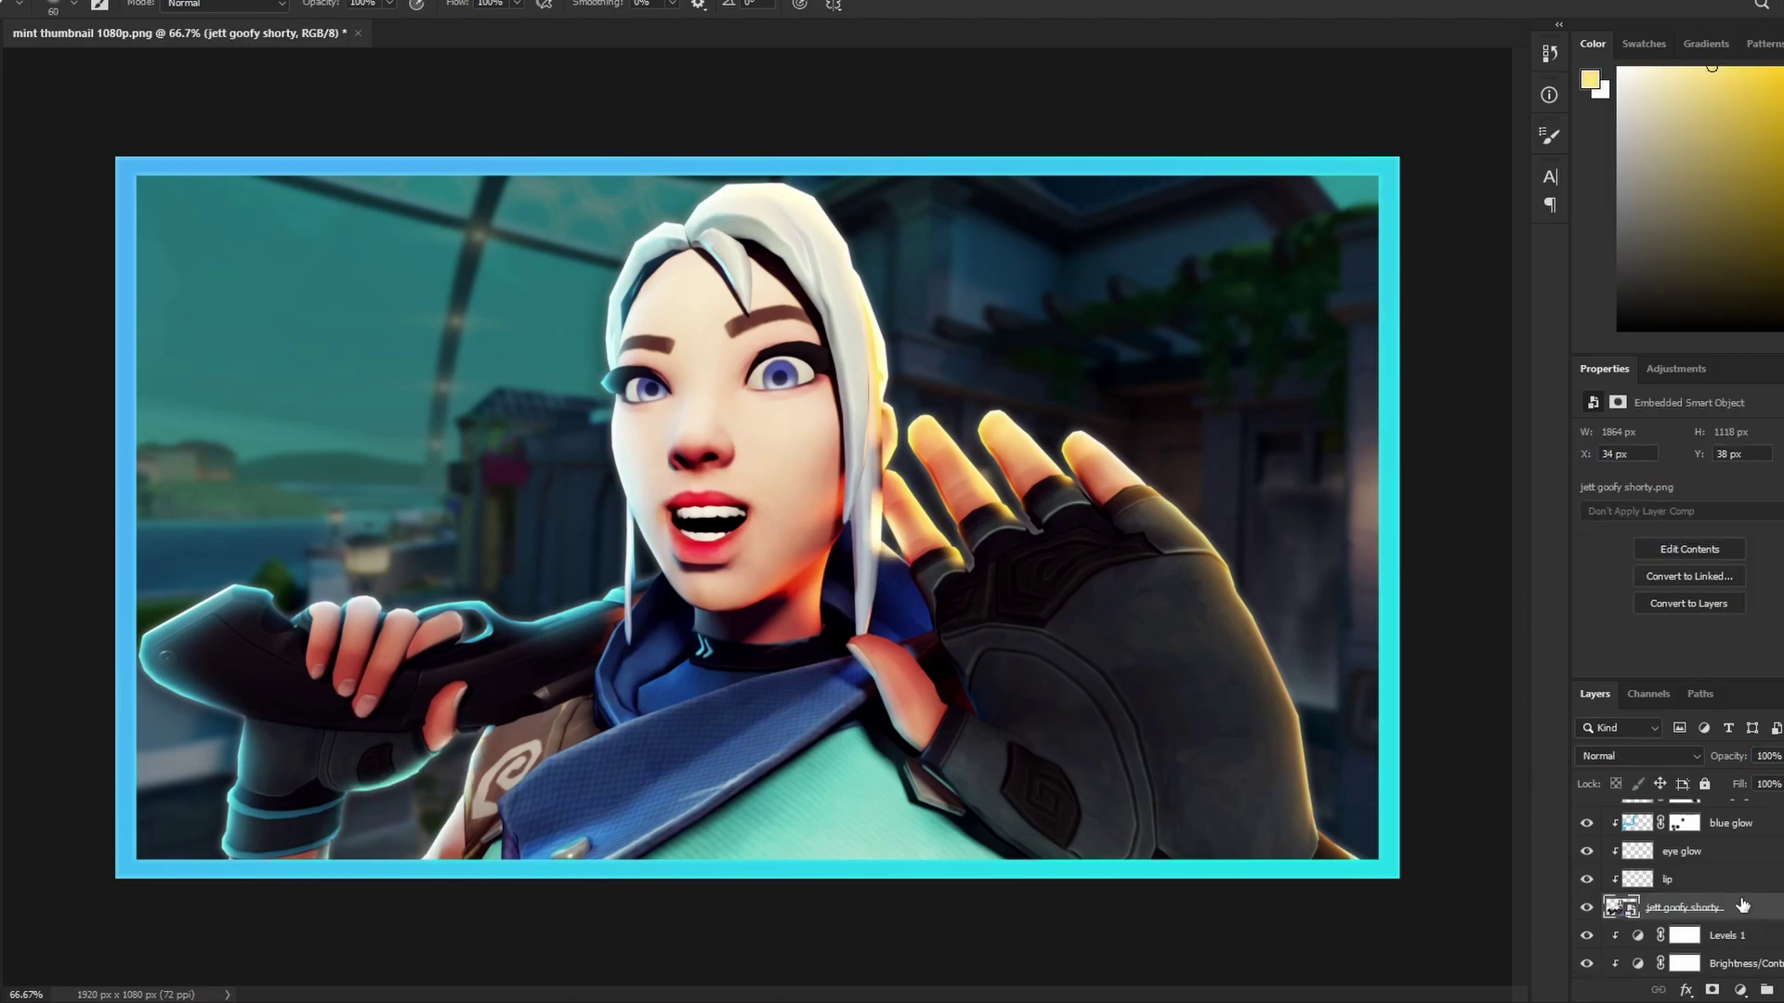
Group the Jett image with all its clipped glow and adjustment layers and name the group "jett"
scroll(1749, 853, "up", 5)
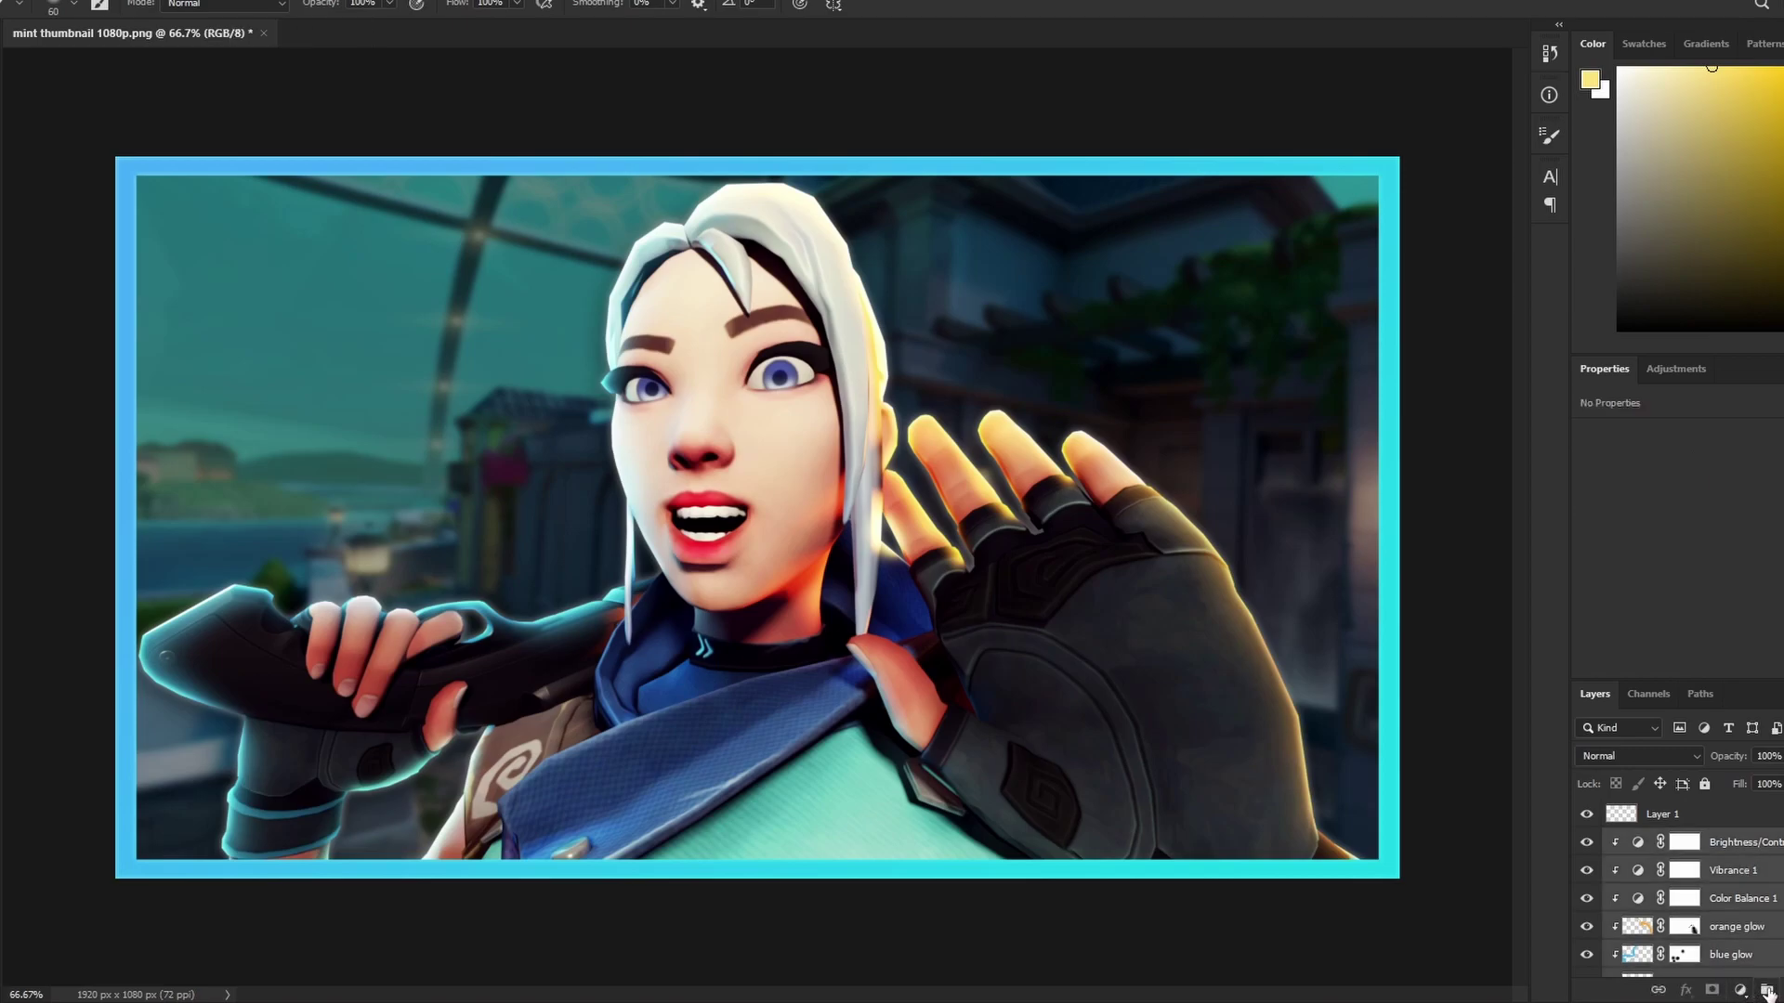
scroll(1763, 864, "down", 4)
left_click(1741, 923)
scroll(1754, 888, "up", 4)
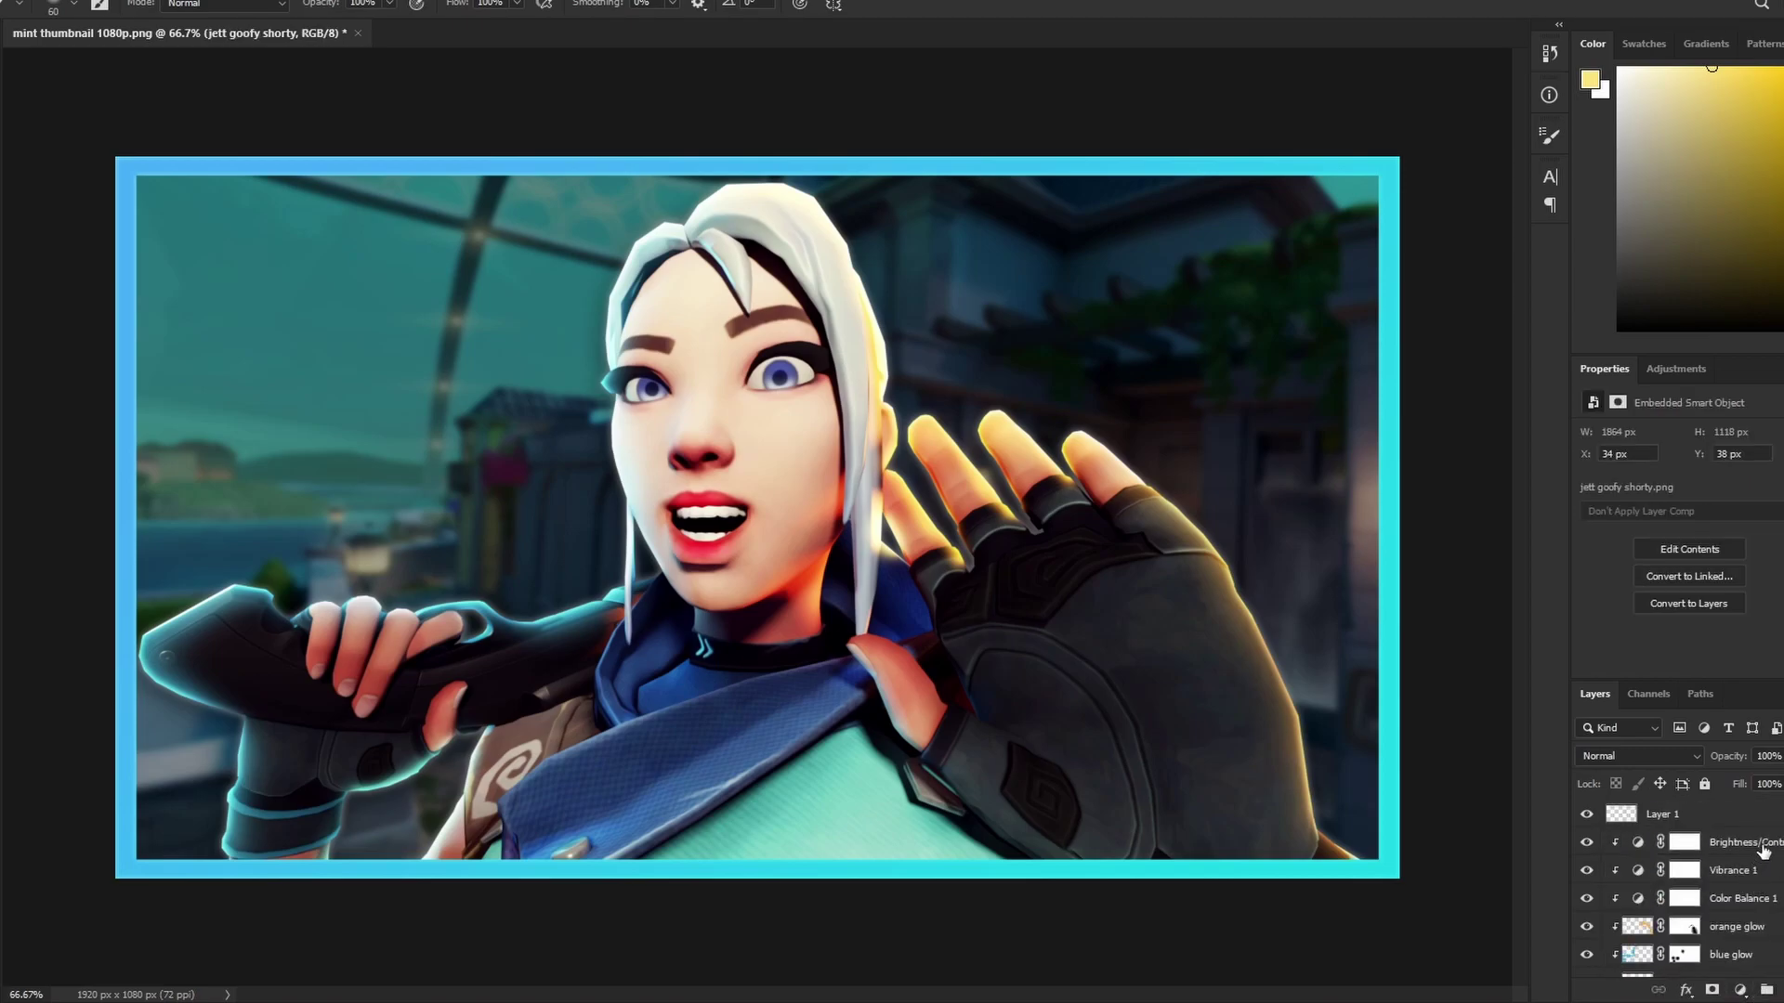
left_click(1754, 846, "shift")
left_click(1771, 993)
double_click(1667, 842)
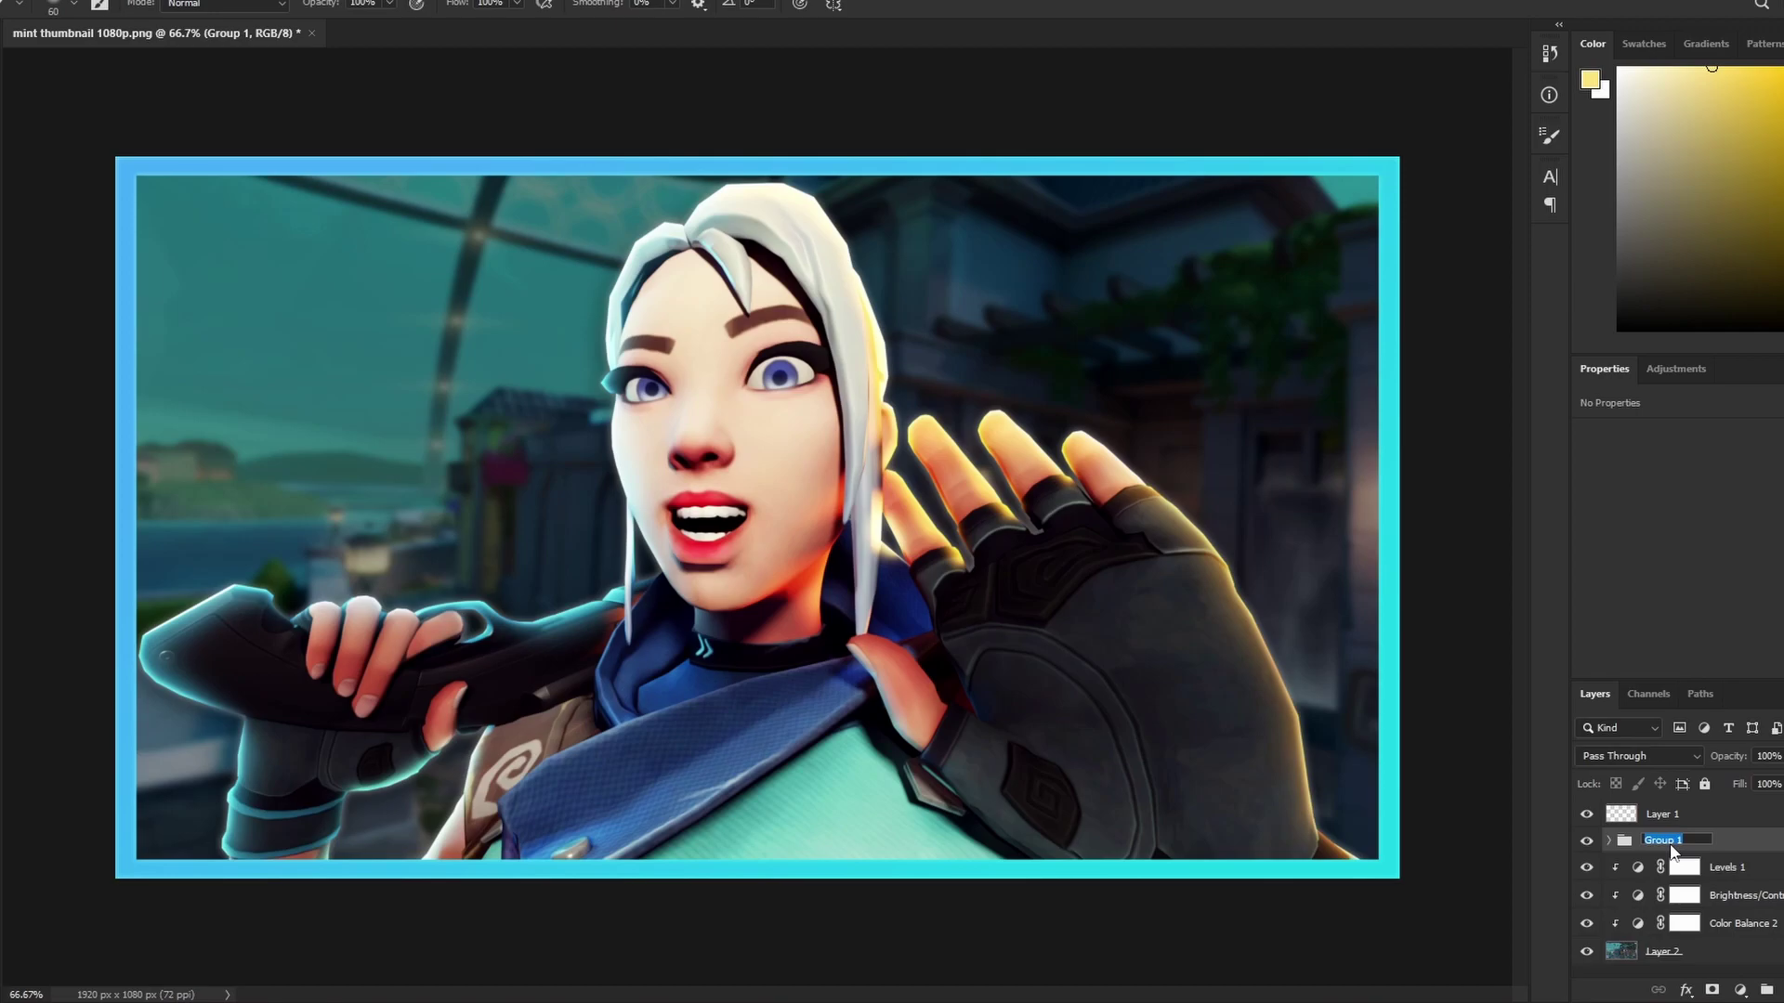
type("jett")
key("Return")
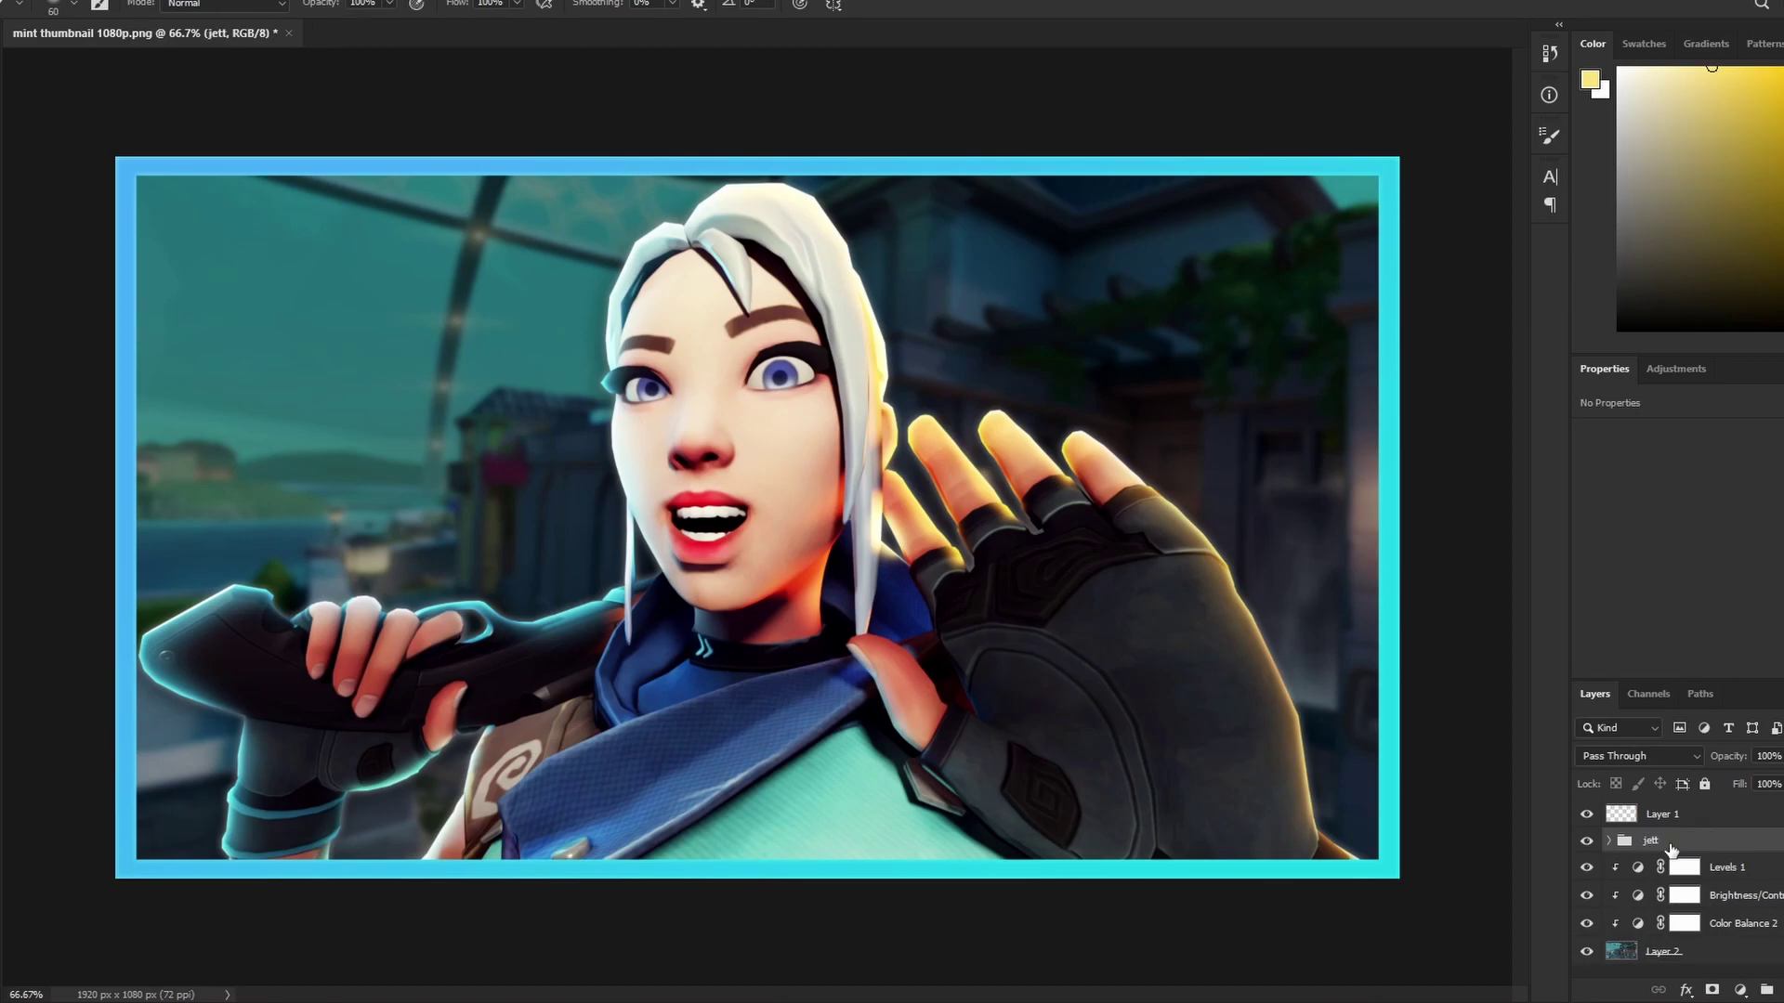
Slightly raise the brightness in the background map's Brightness/Contrast adjustment
left_click(1724, 924)
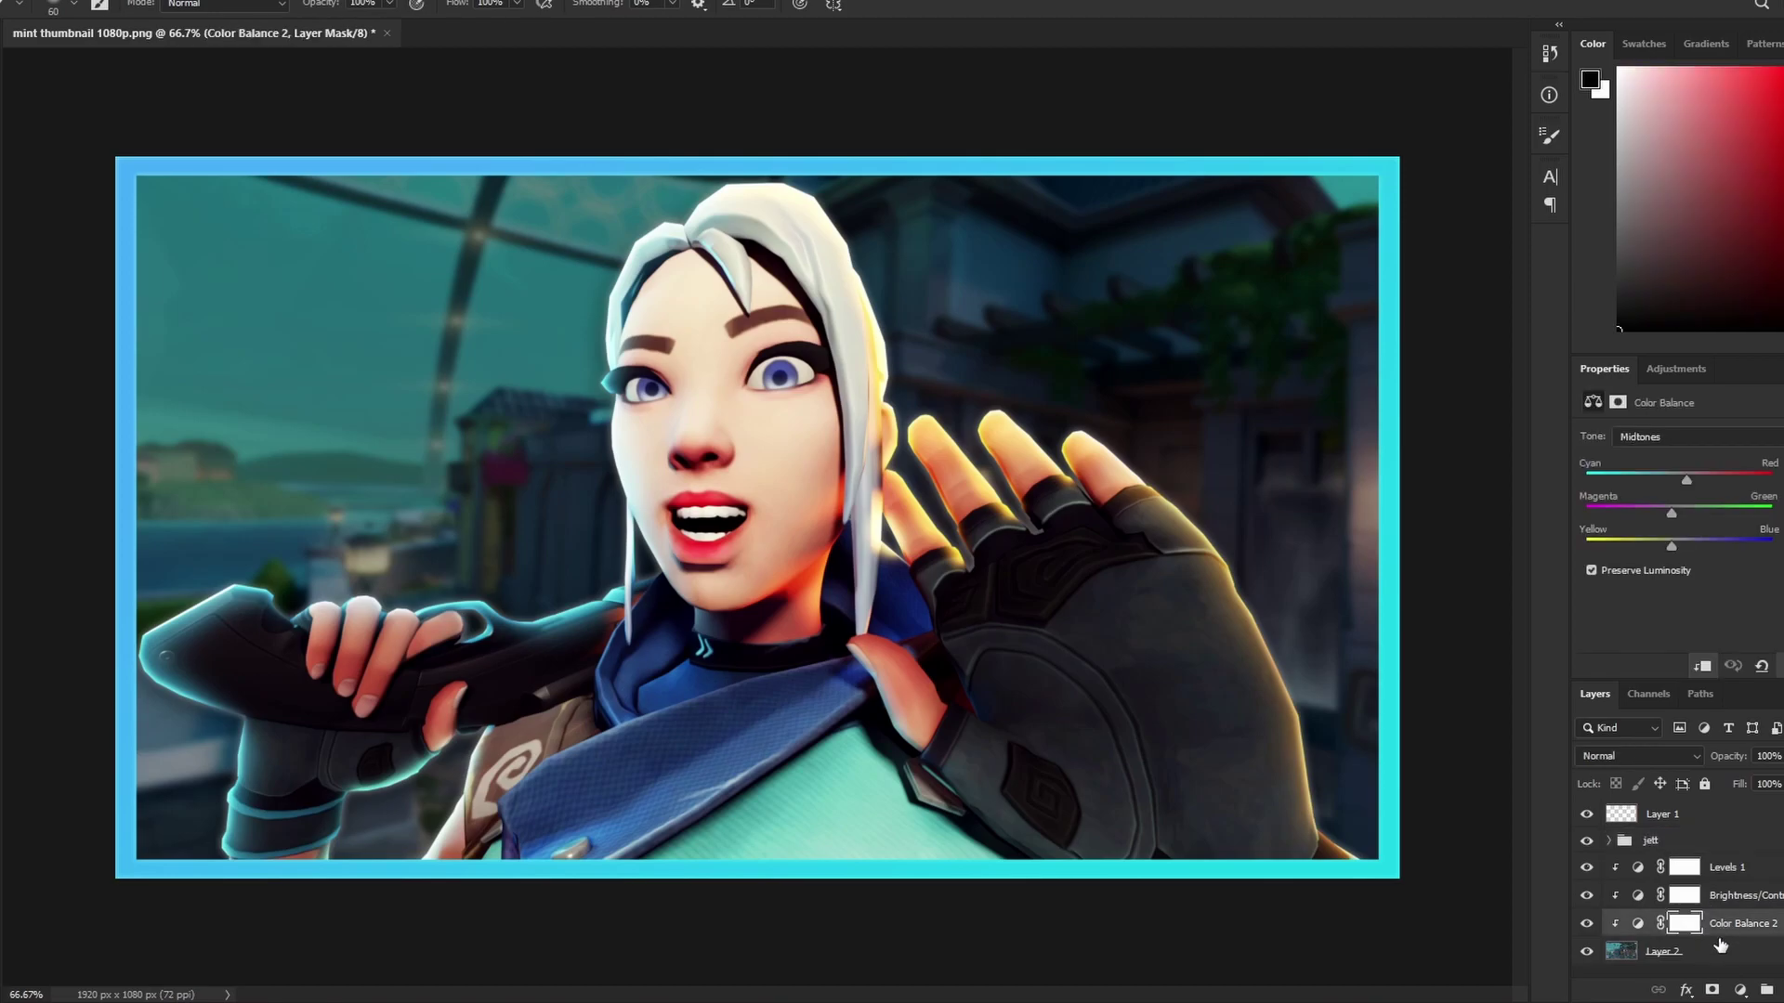
left_click(1733, 897)
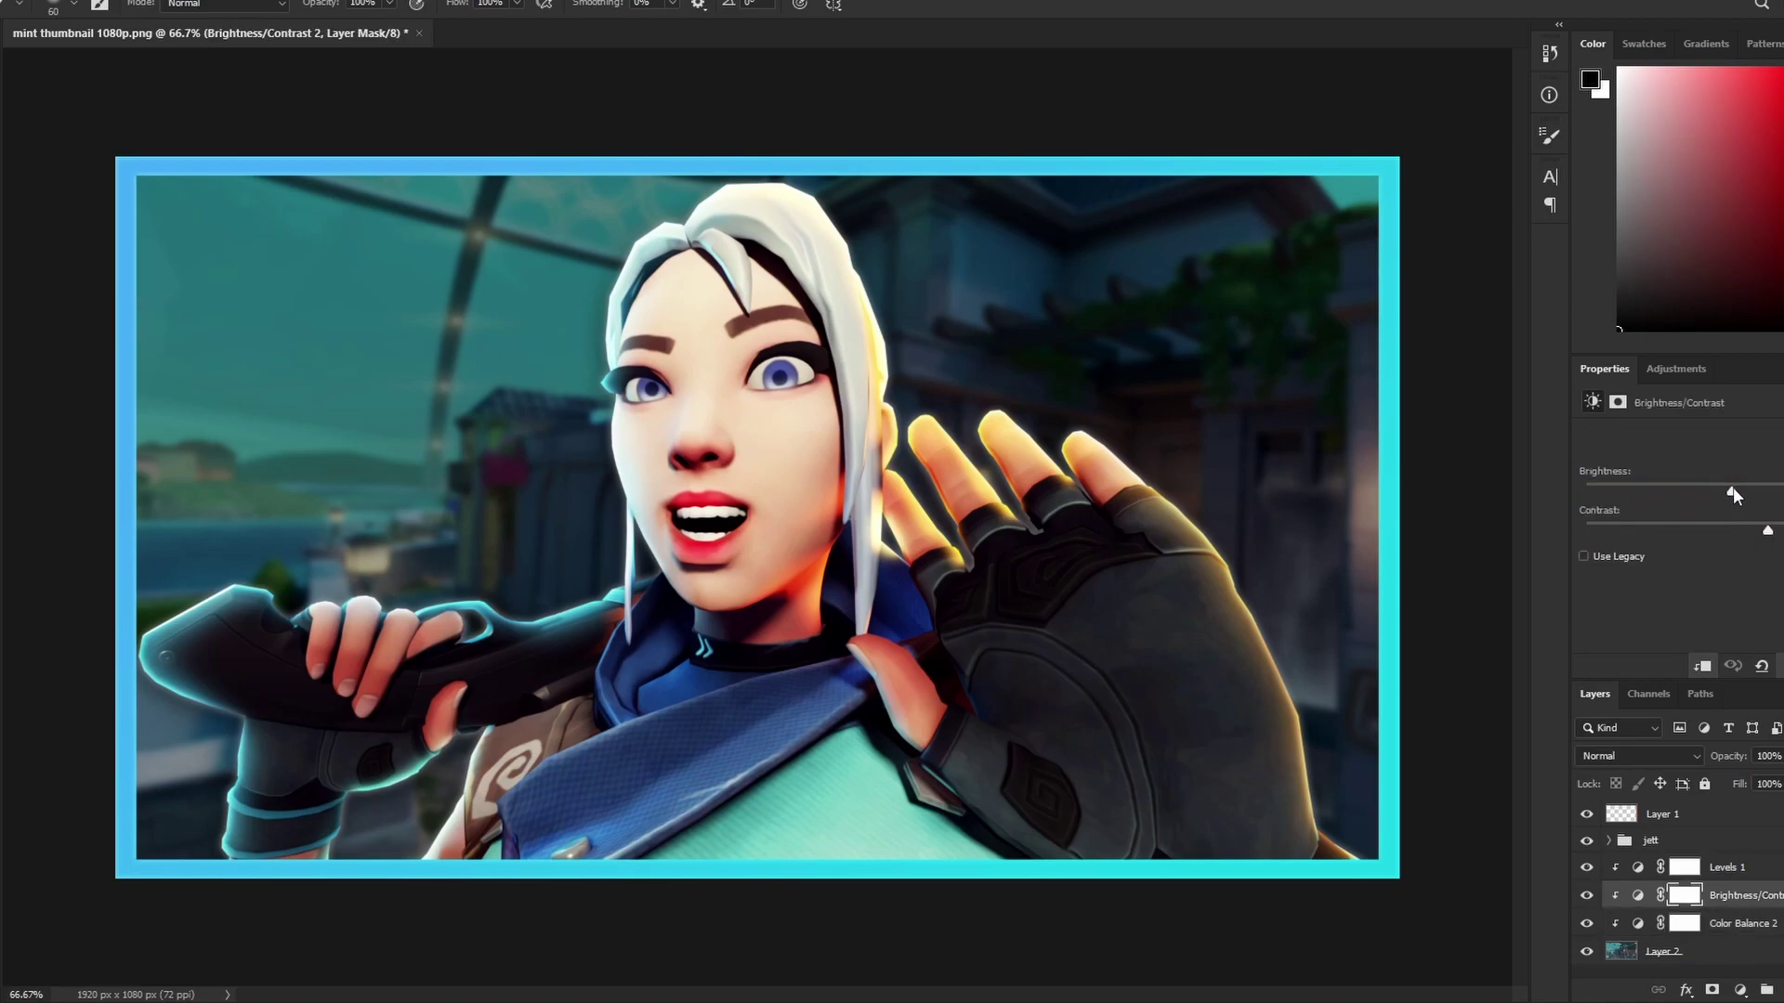
left_click_drag(1741, 491, 1745, 491)
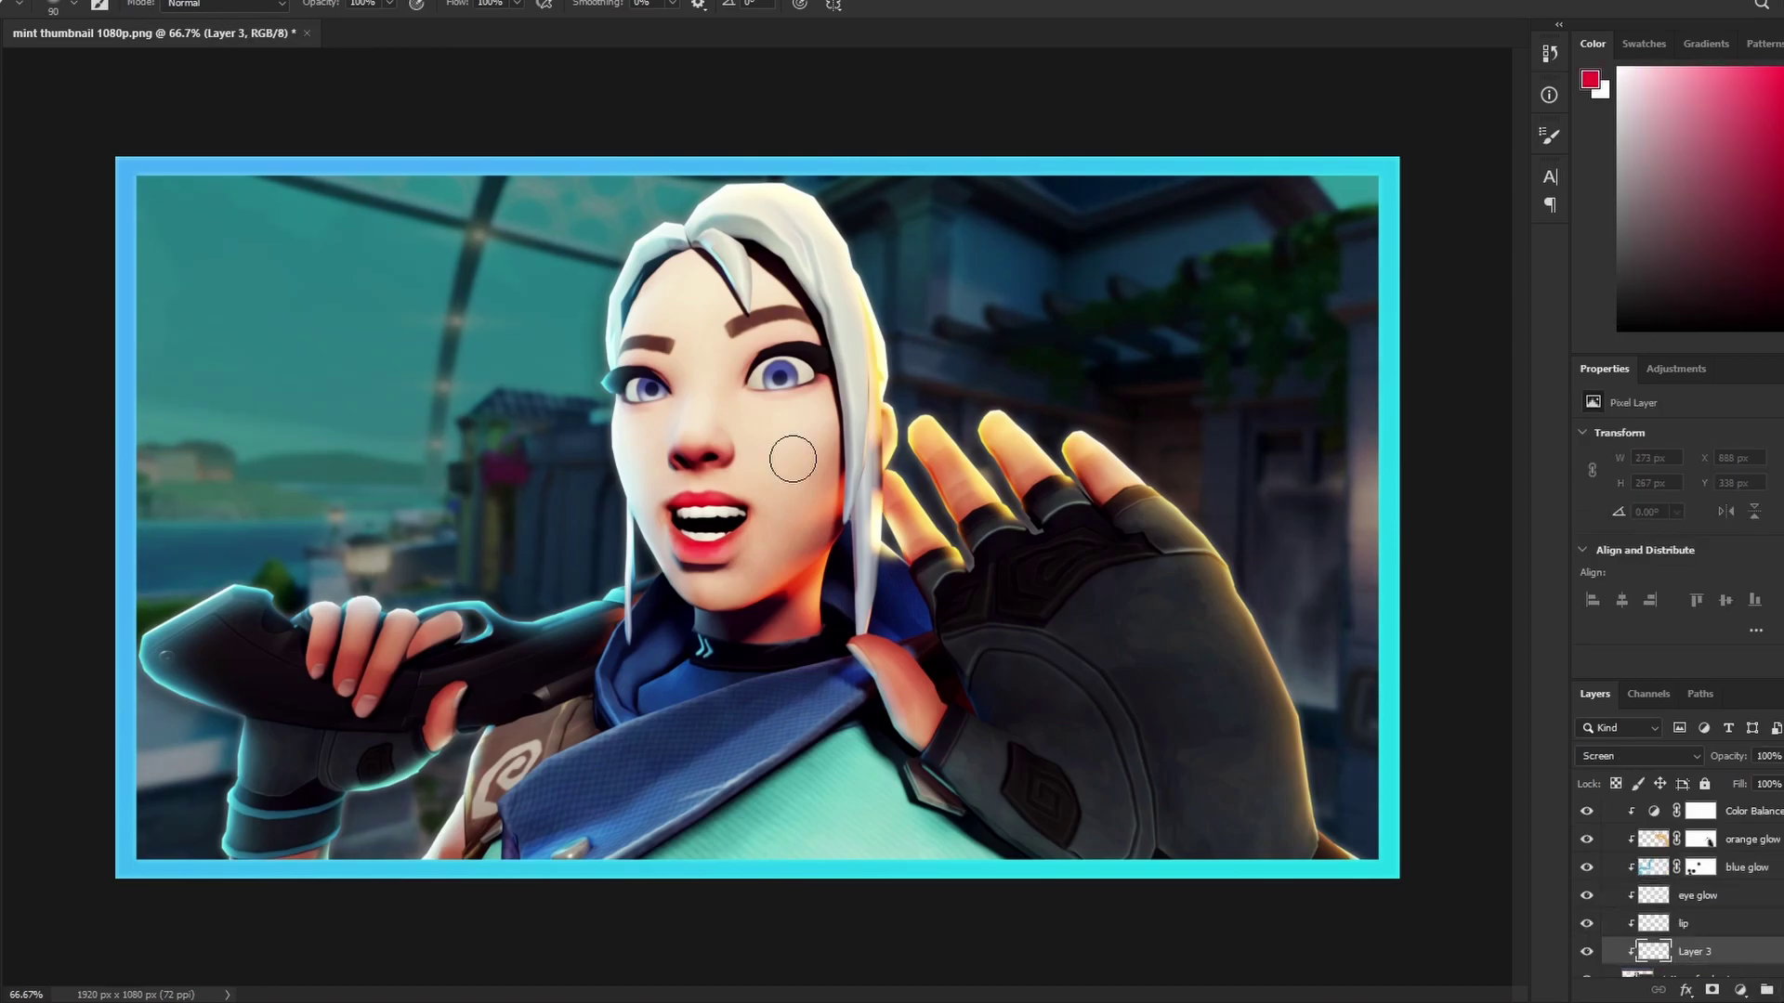
Paint a pinkish-red blush on both of Jett's cheeks on the clipped Screen layer below "lip"
left_click_drag(789, 449, 799, 456)
left_click_drag(639, 449, 629, 455)
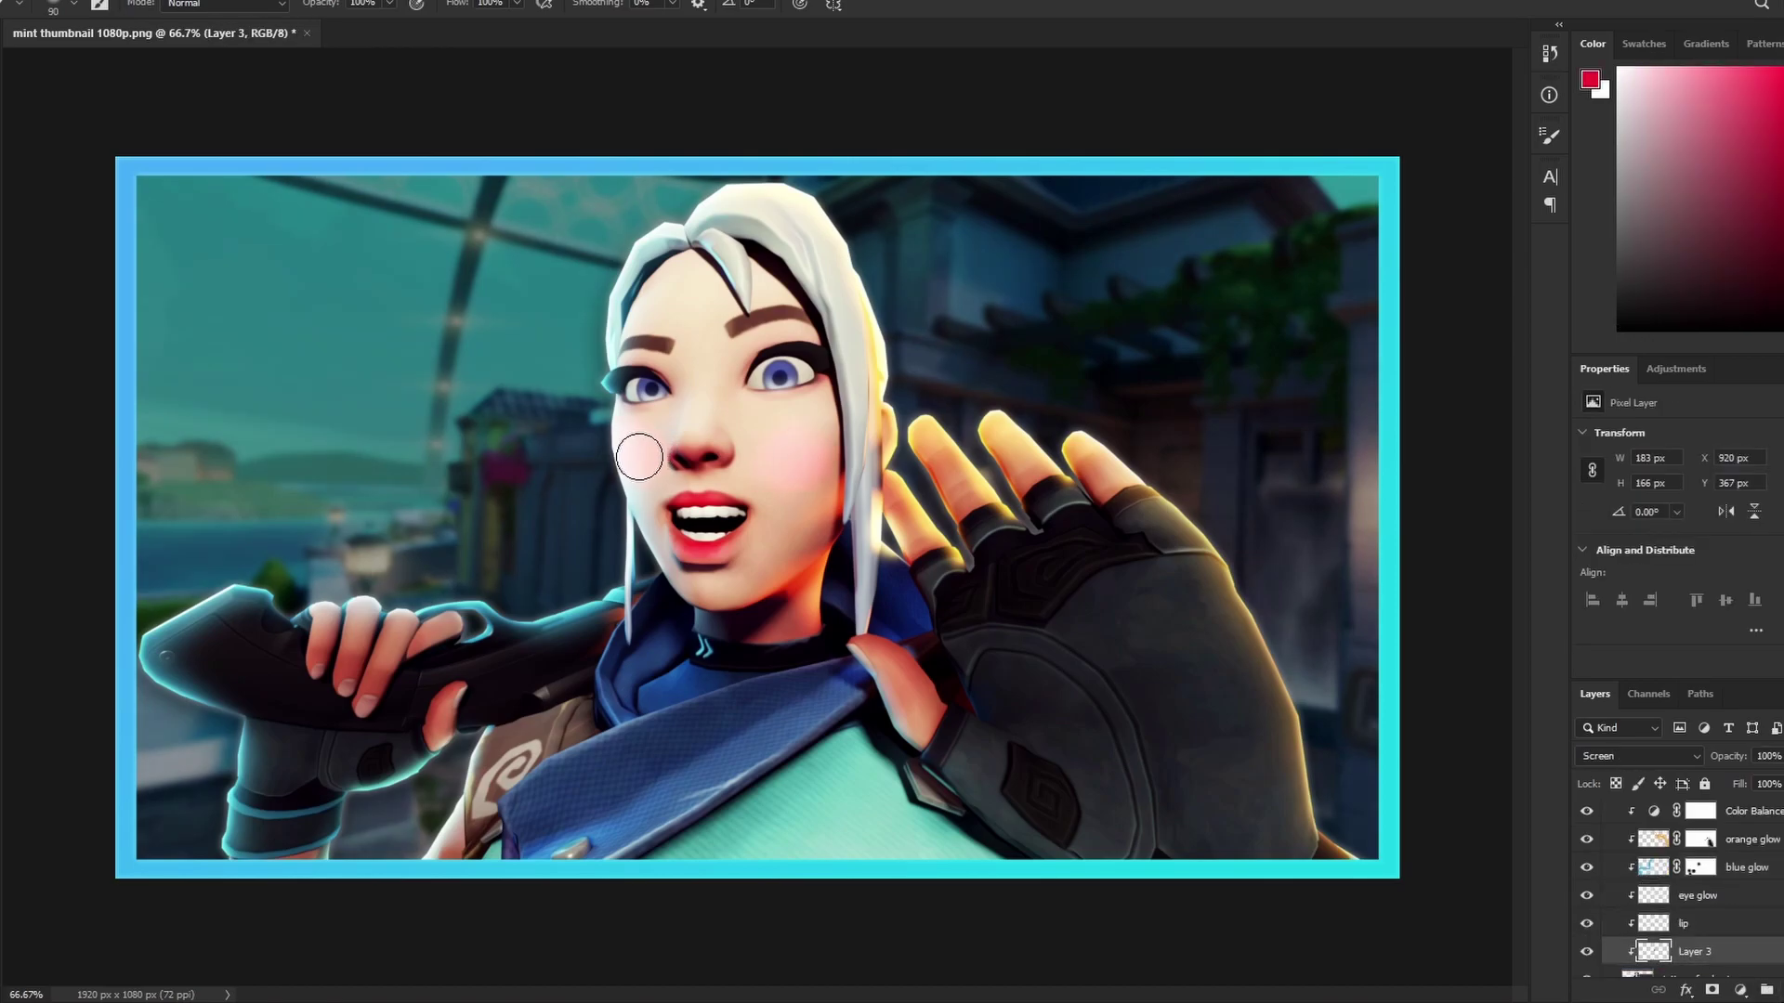
left_click_drag(778, 453, 772, 458)
left_click(206, 2)
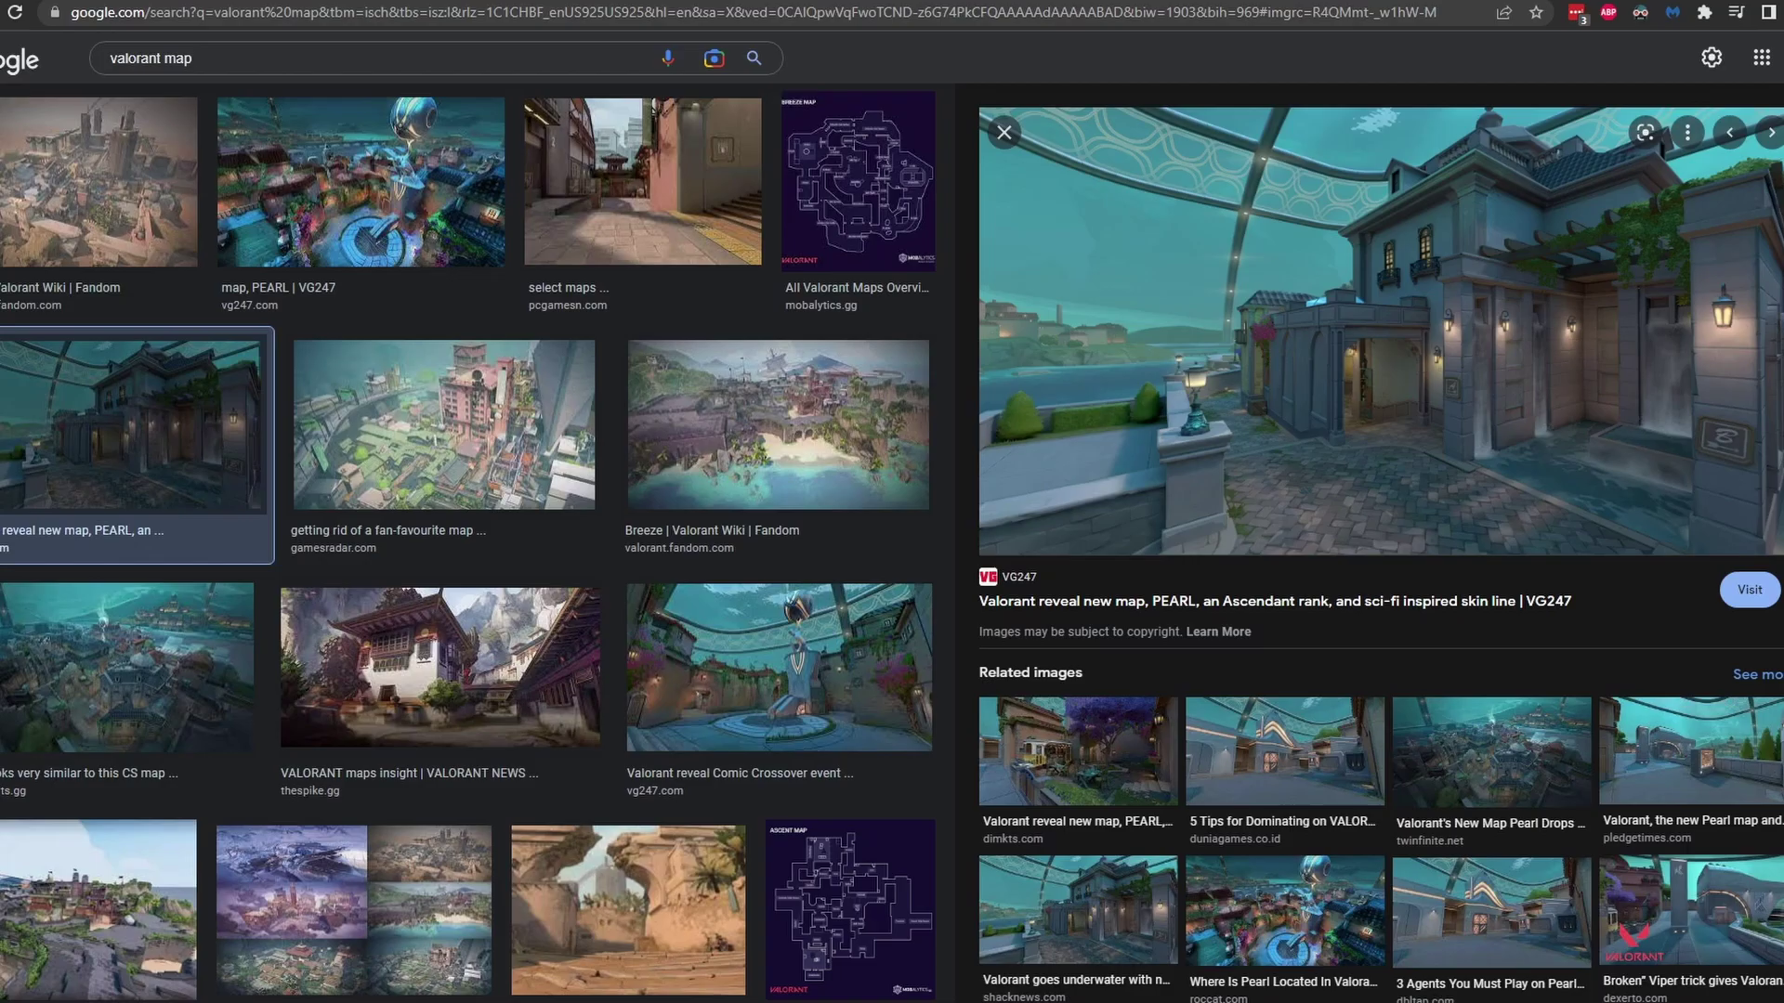
Search Google Images in the browser for "anime lightning png"
left_click(237, 57)
key("ctrl+a")
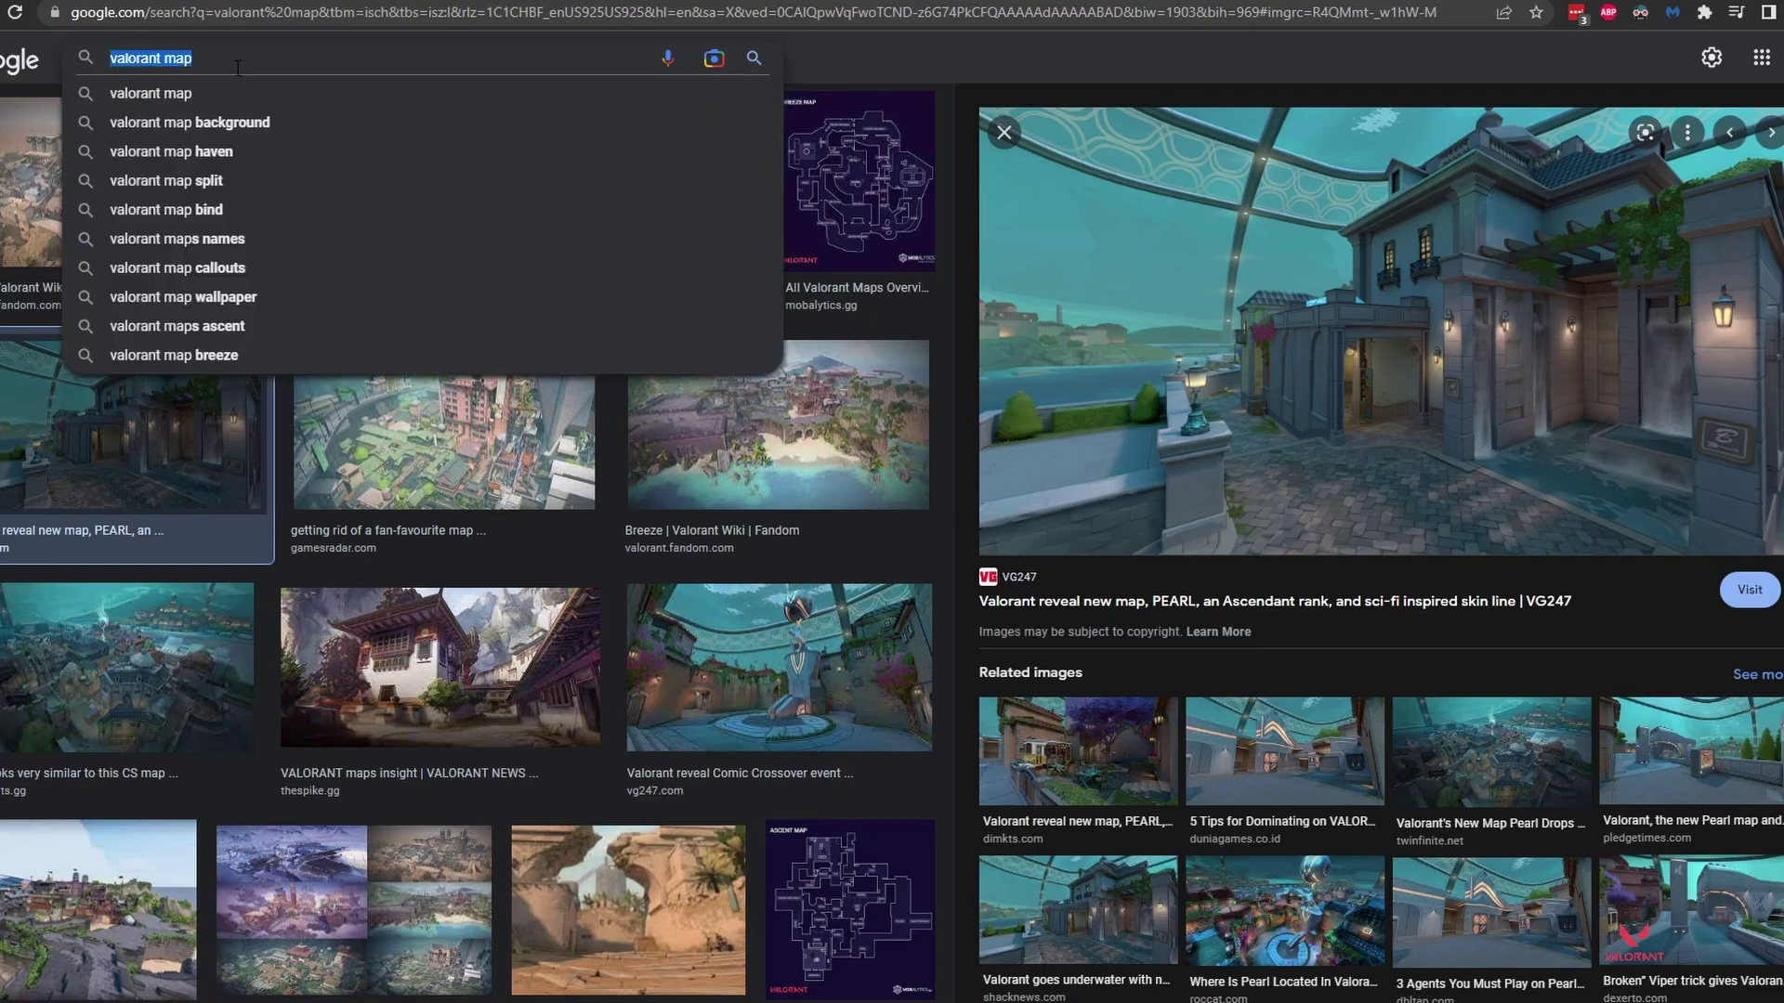
key("BackSpace")
type("anime ")
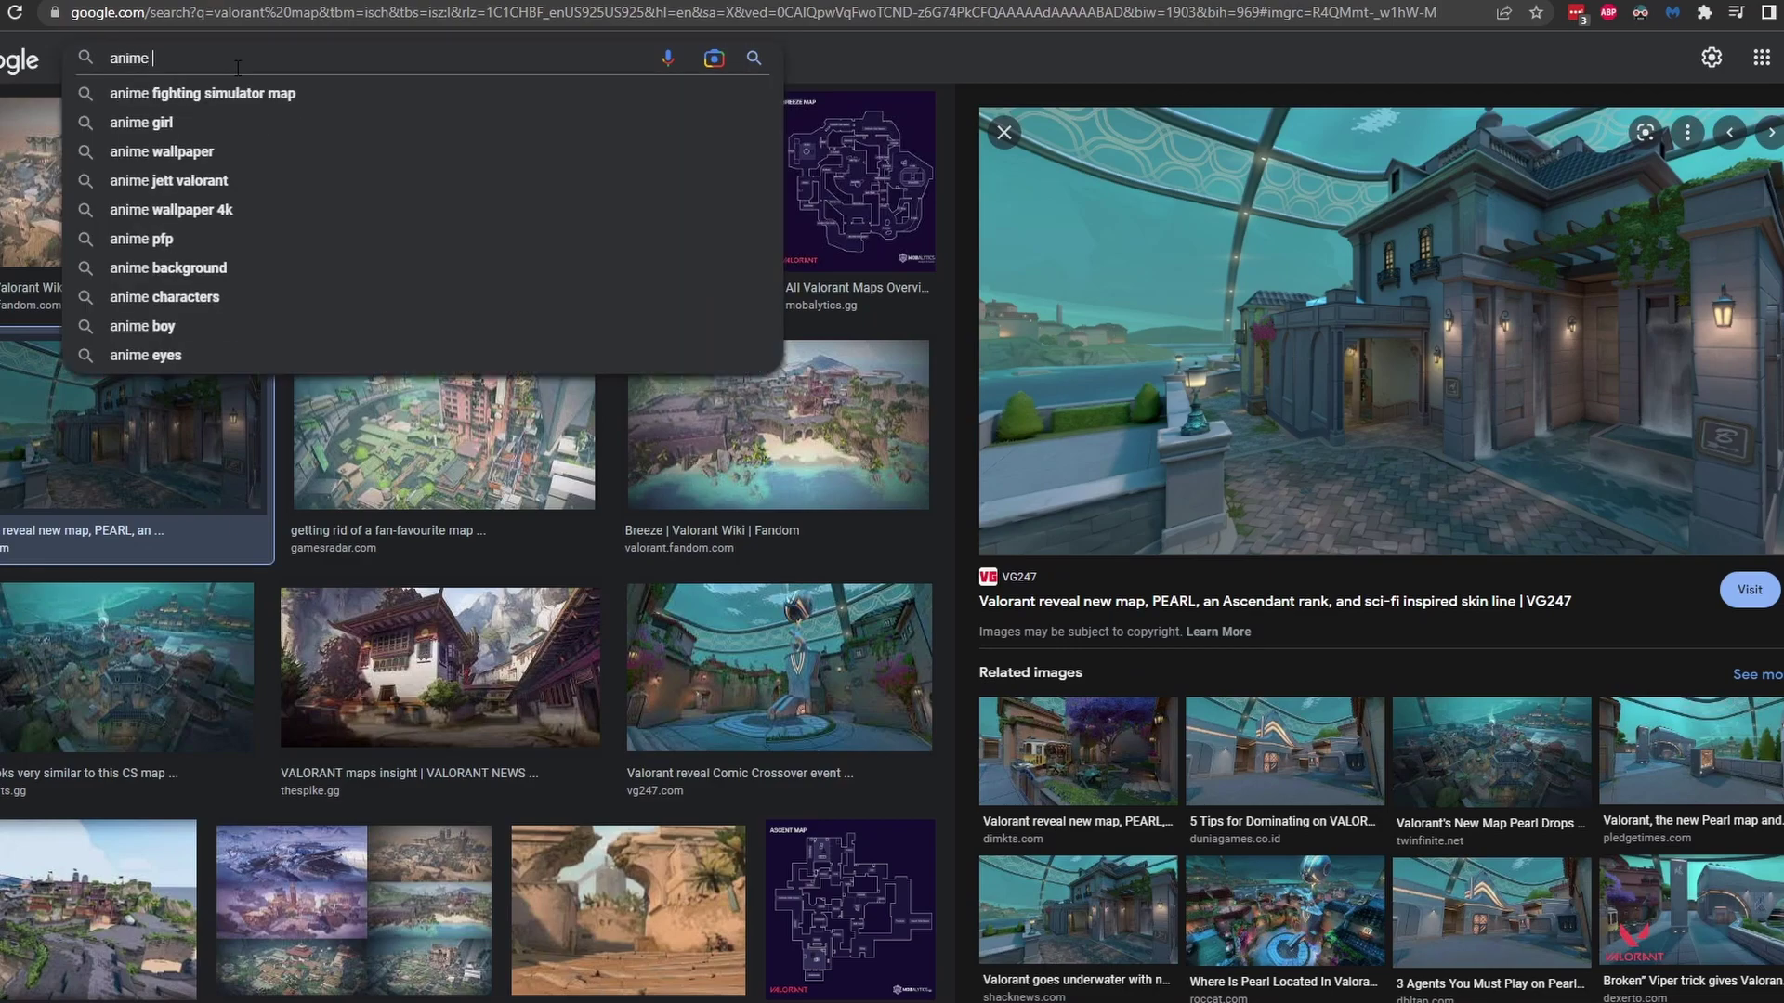
type("lightning png")
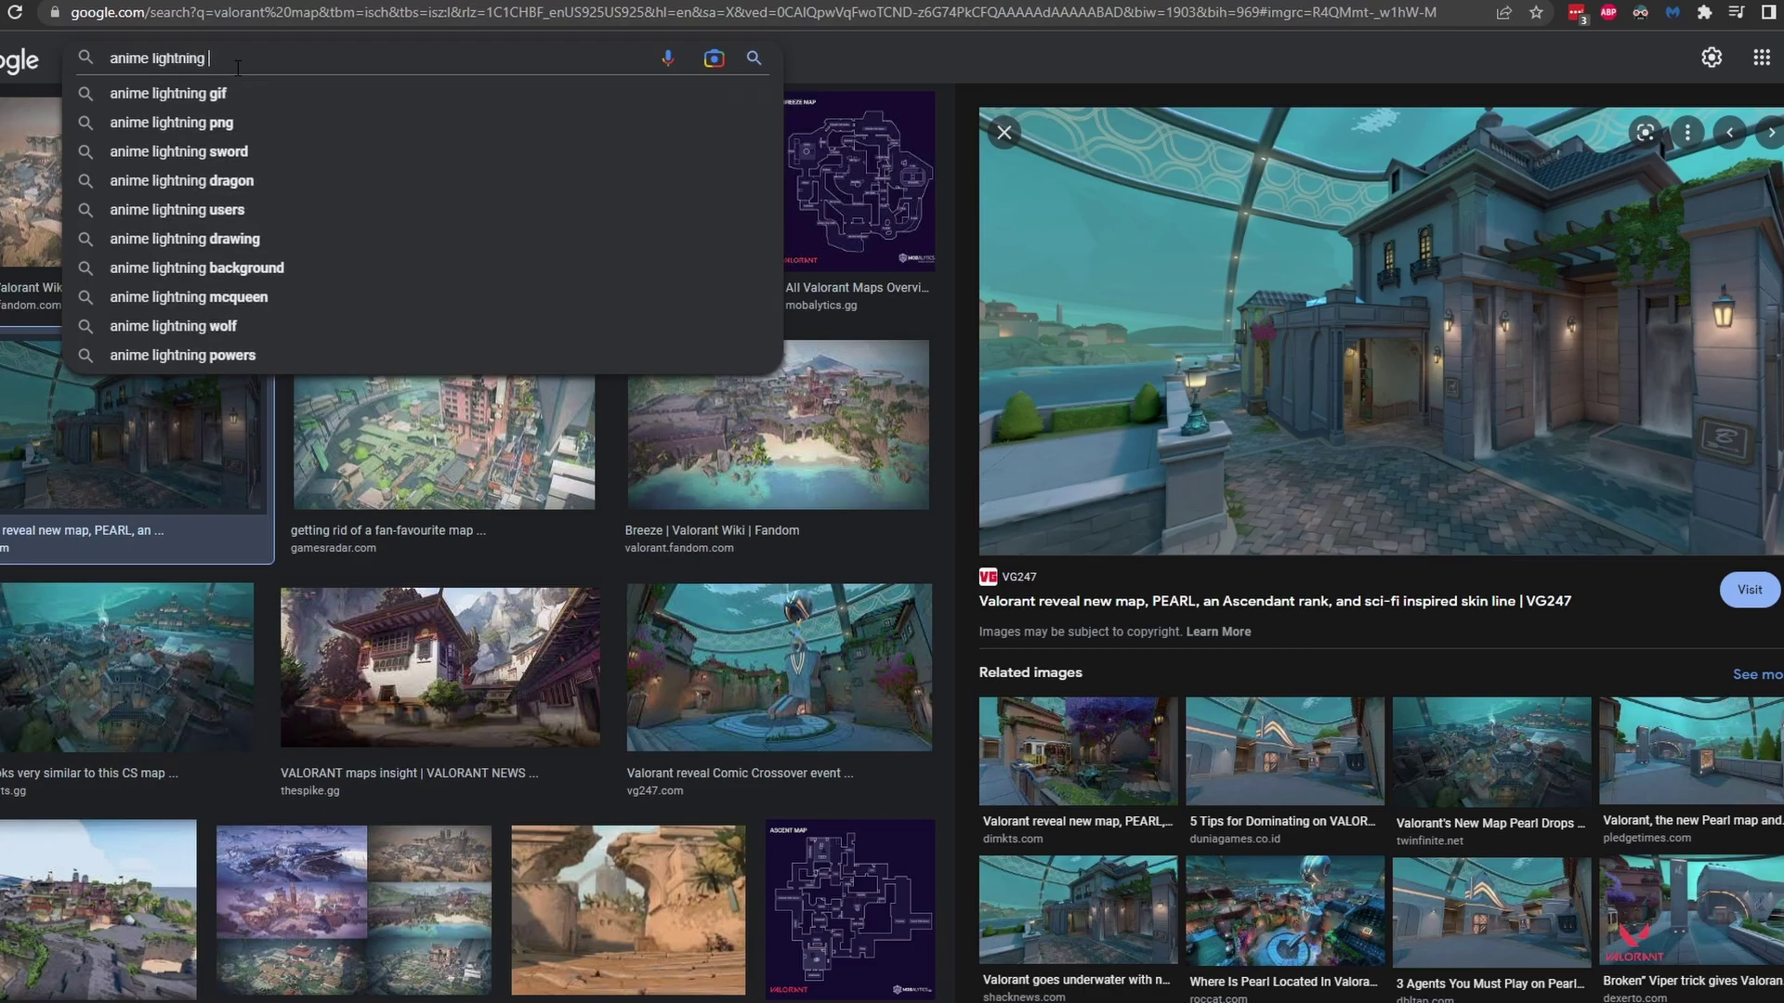
key("Return")
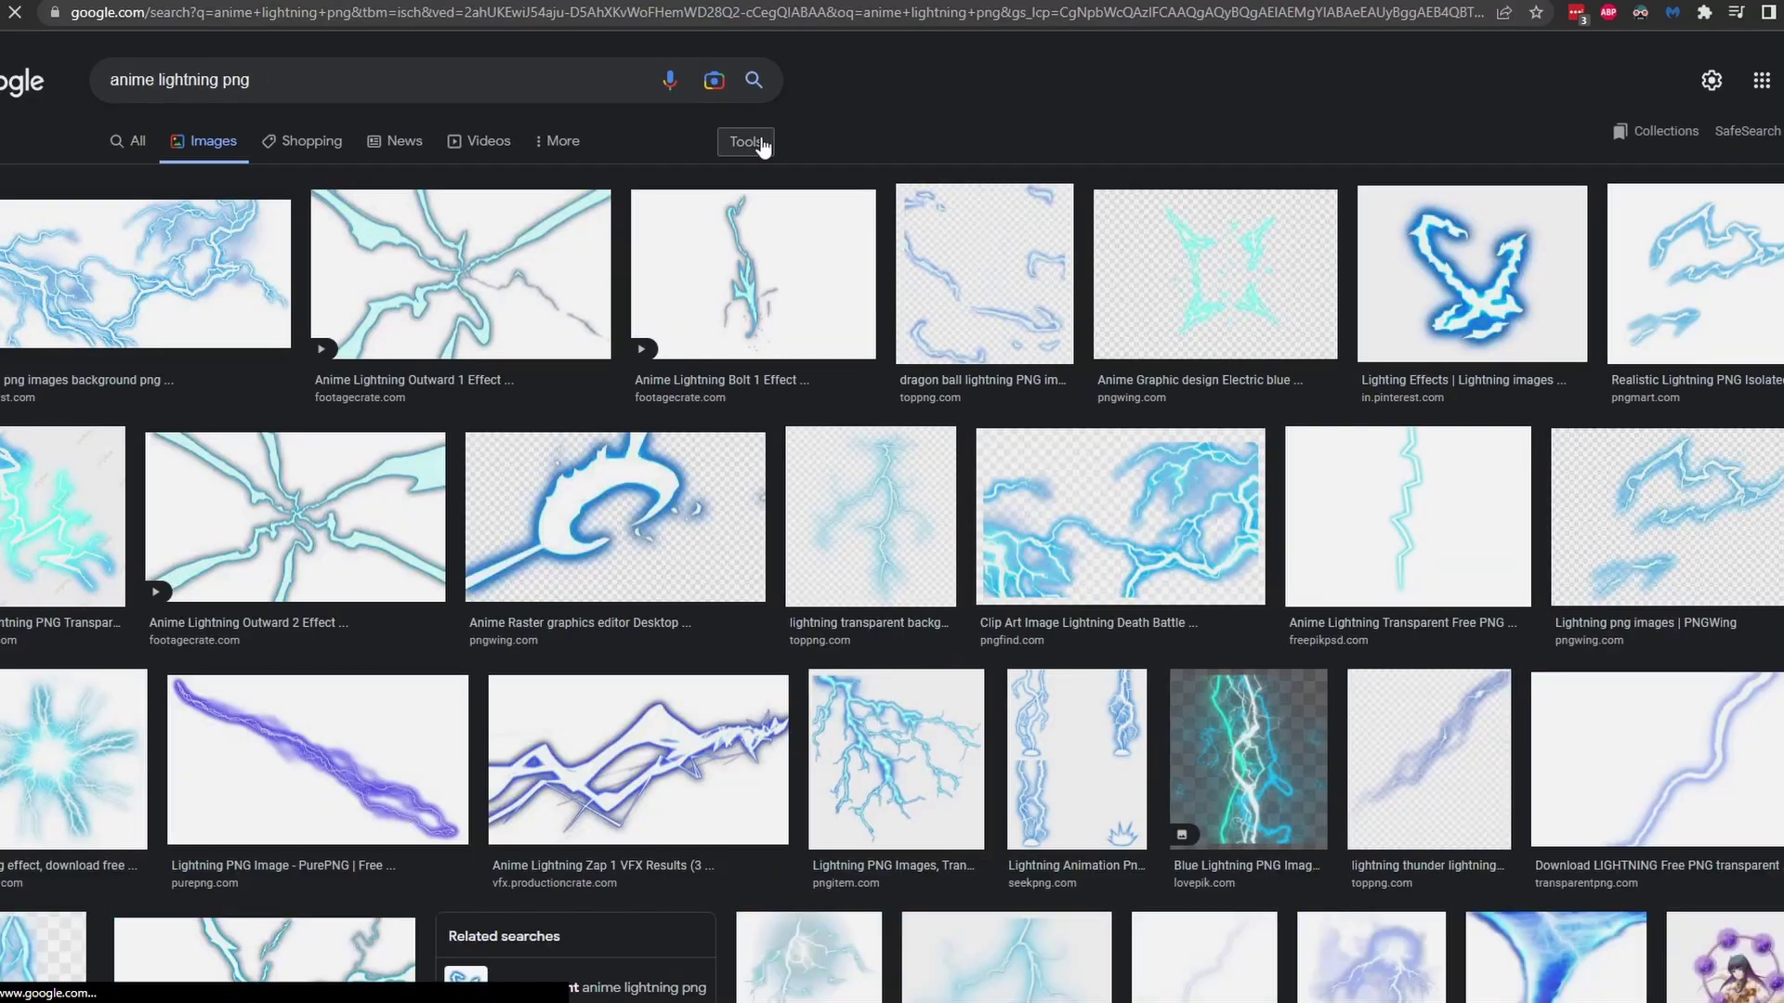
Filter the anime lightning image results by color
left_click(748, 142)
left_click(236, 177)
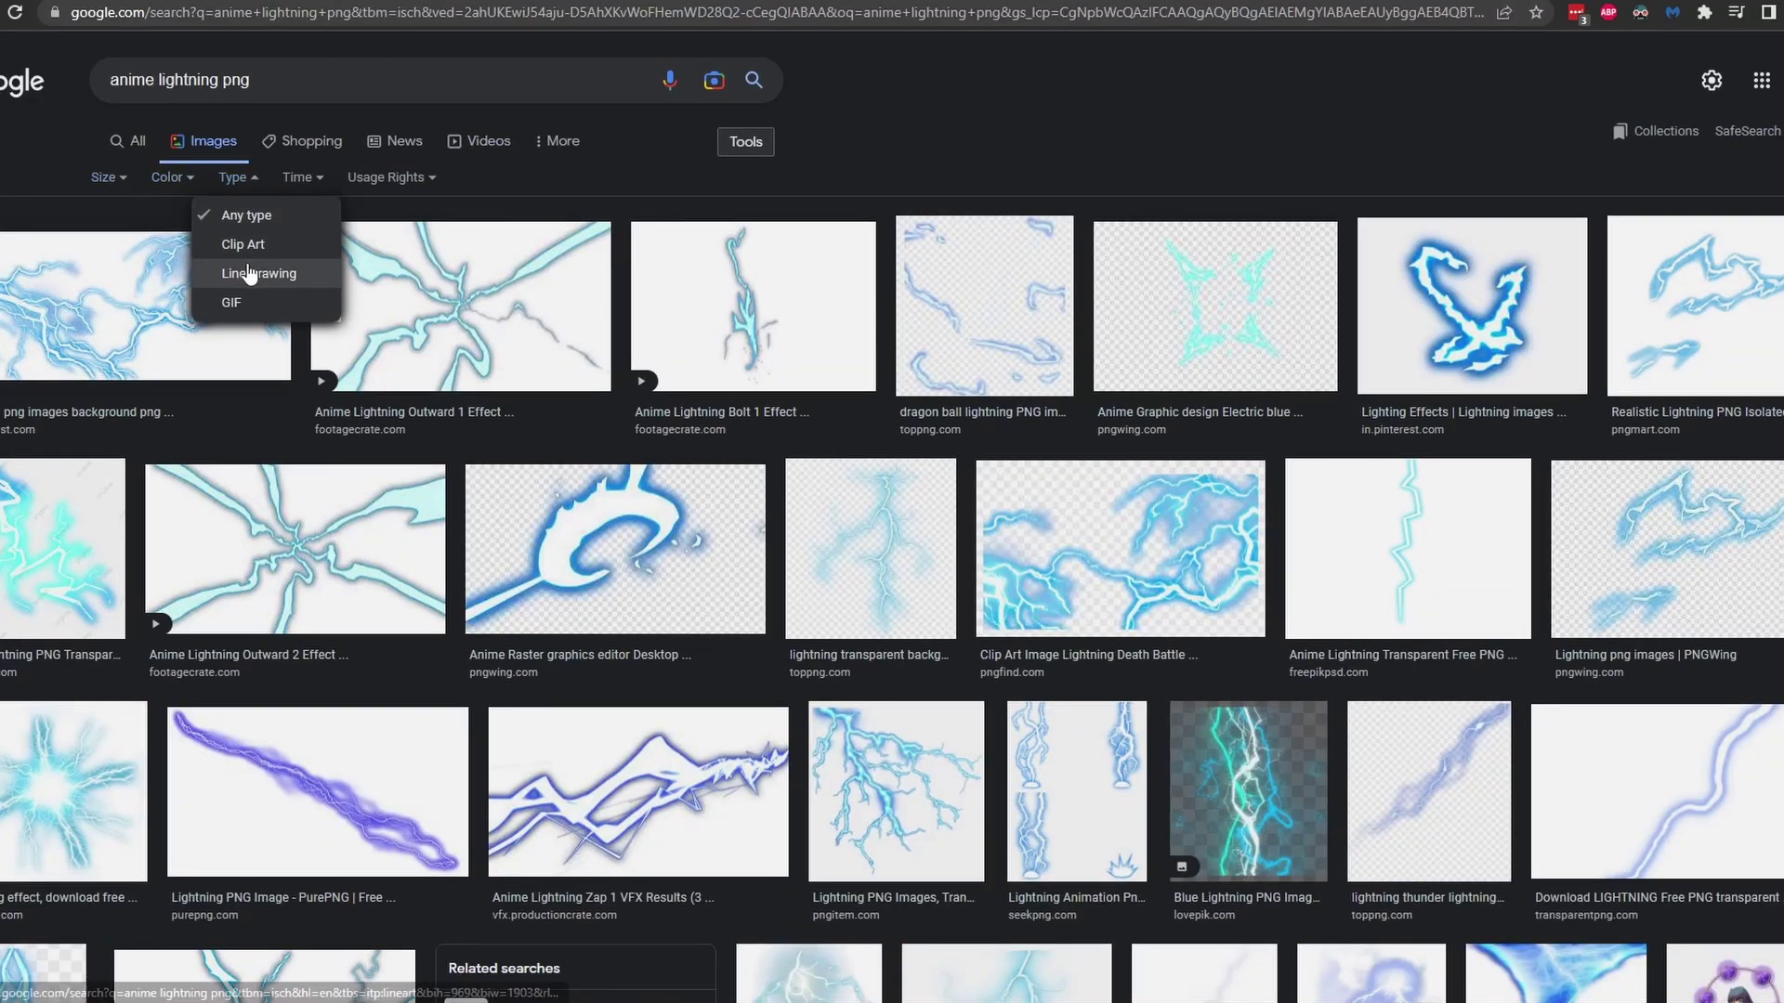
double_click(176, 184)
left_click(176, 181)
left_click(187, 271)
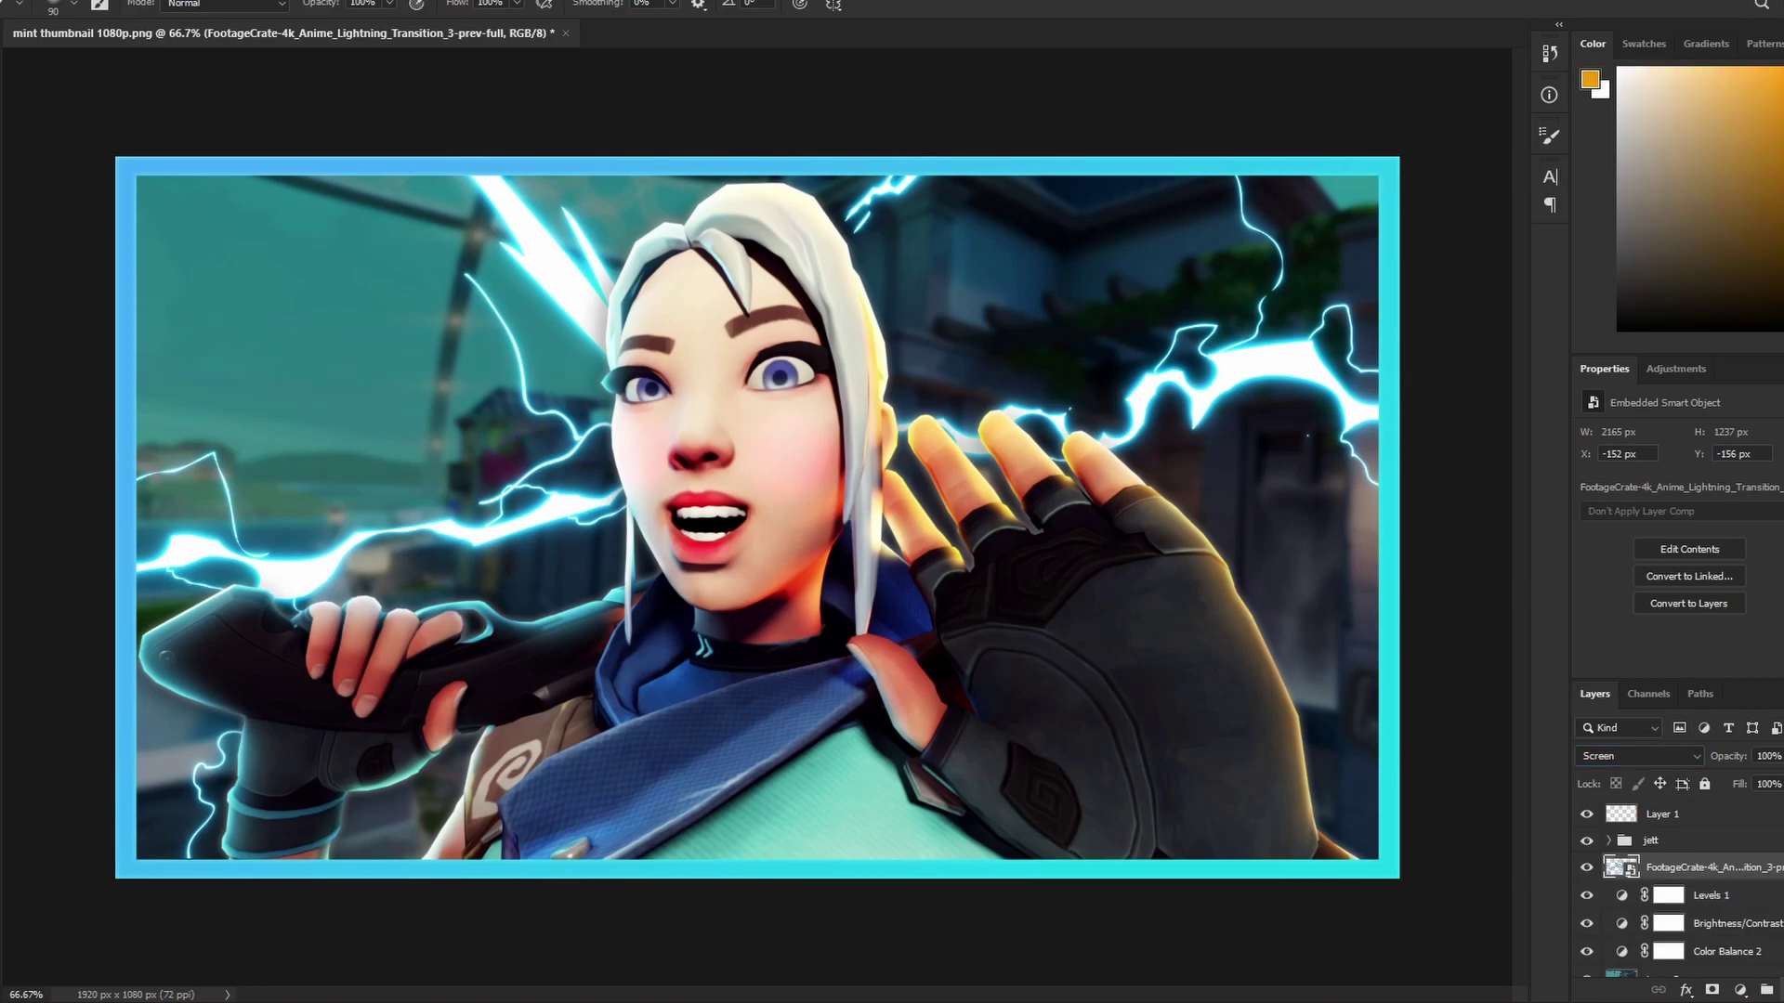
Create a new layer clipped to the lightning image and cover it with an orange-to-blue gradient
key("ctrl+shift+alt+n")
right_click(1691, 873)
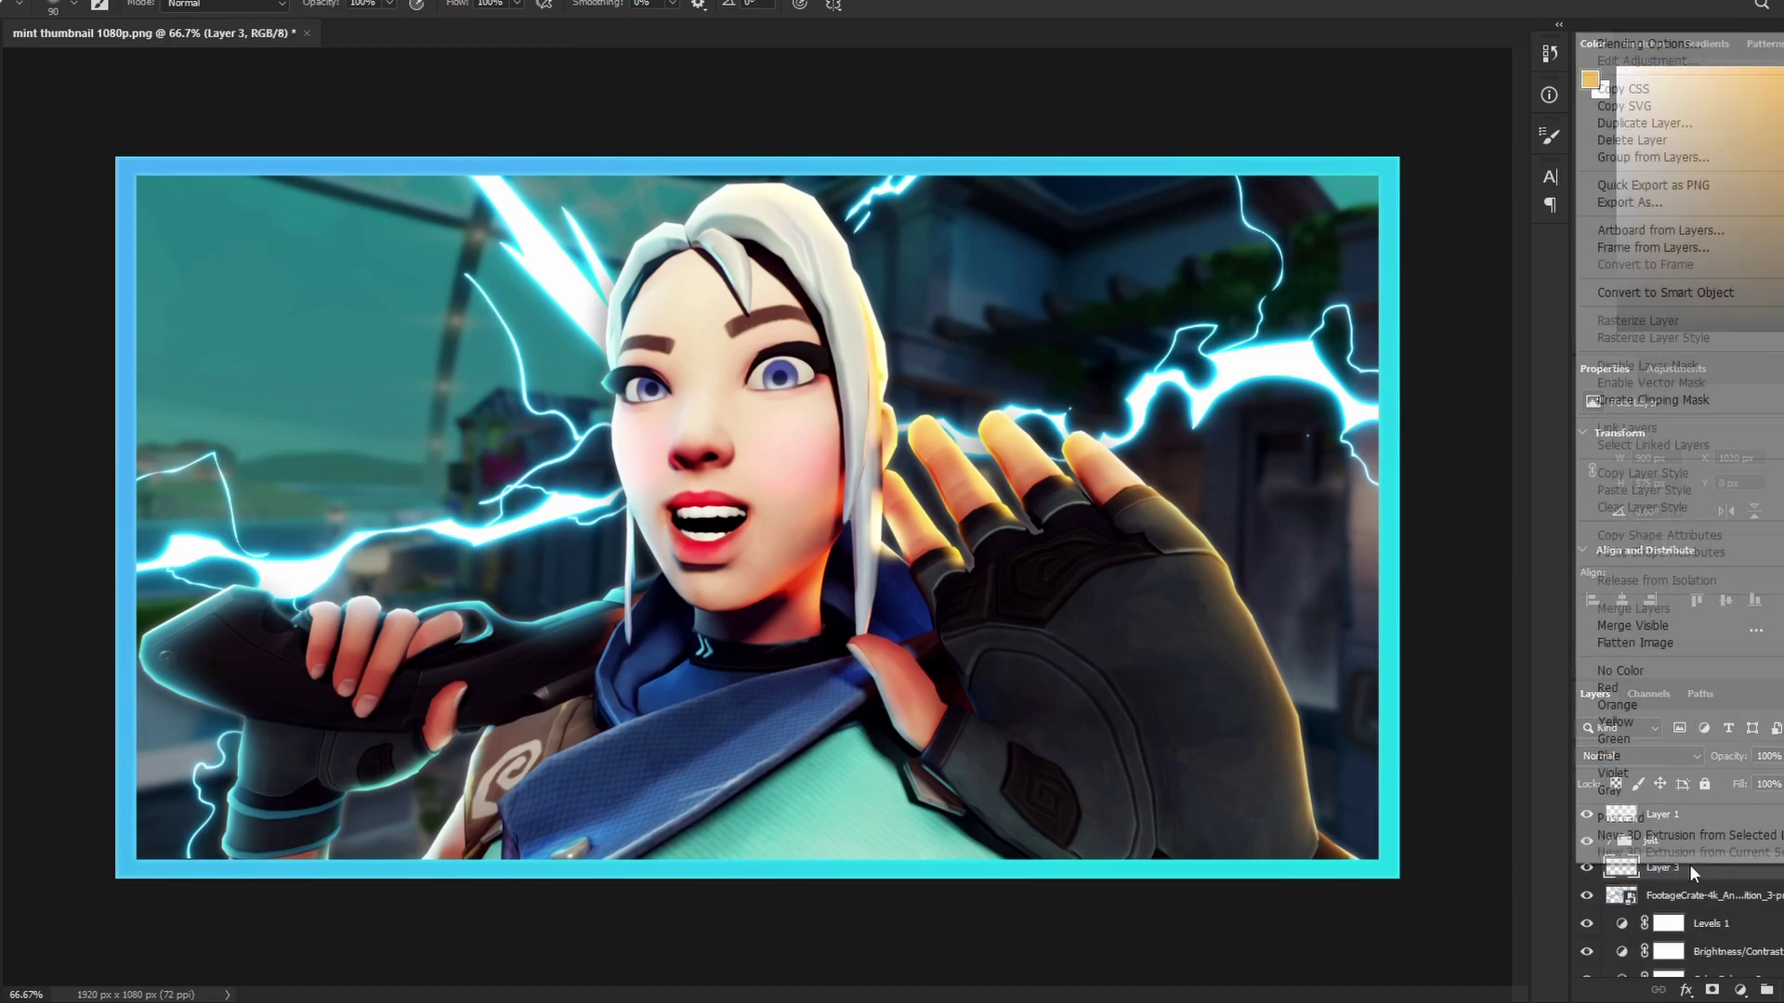
left_click(1635, 410)
key("g")
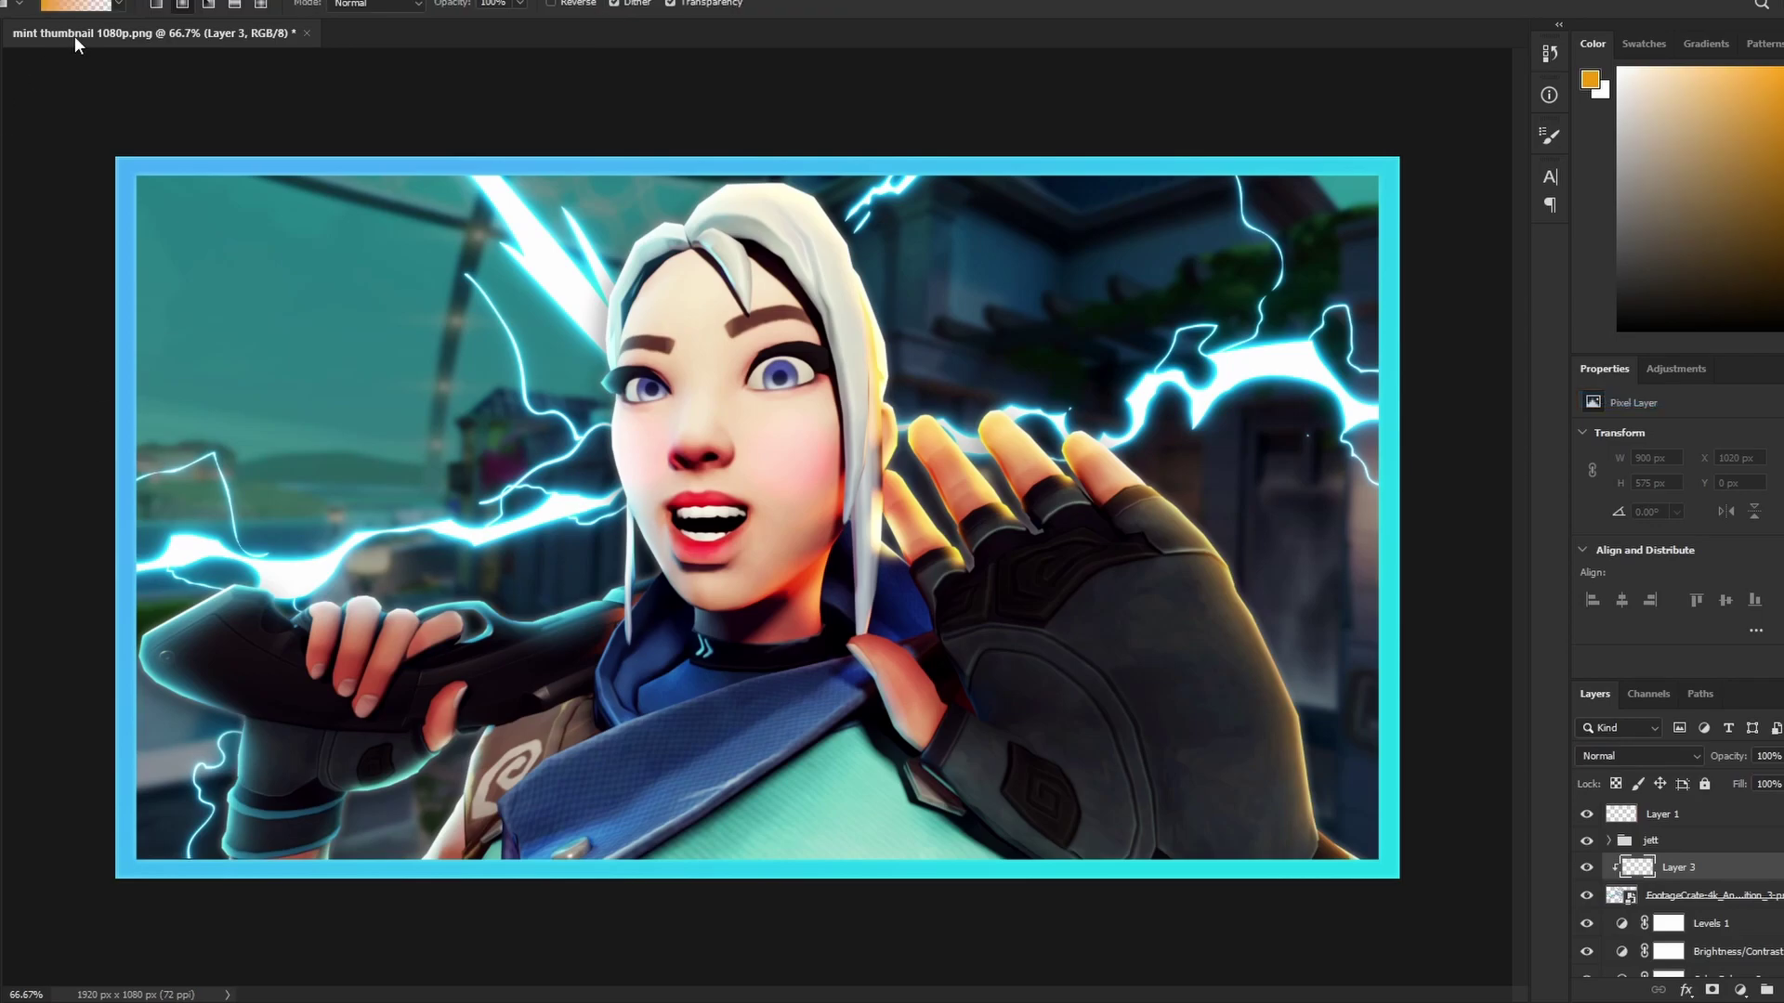
left_click(66, 8)
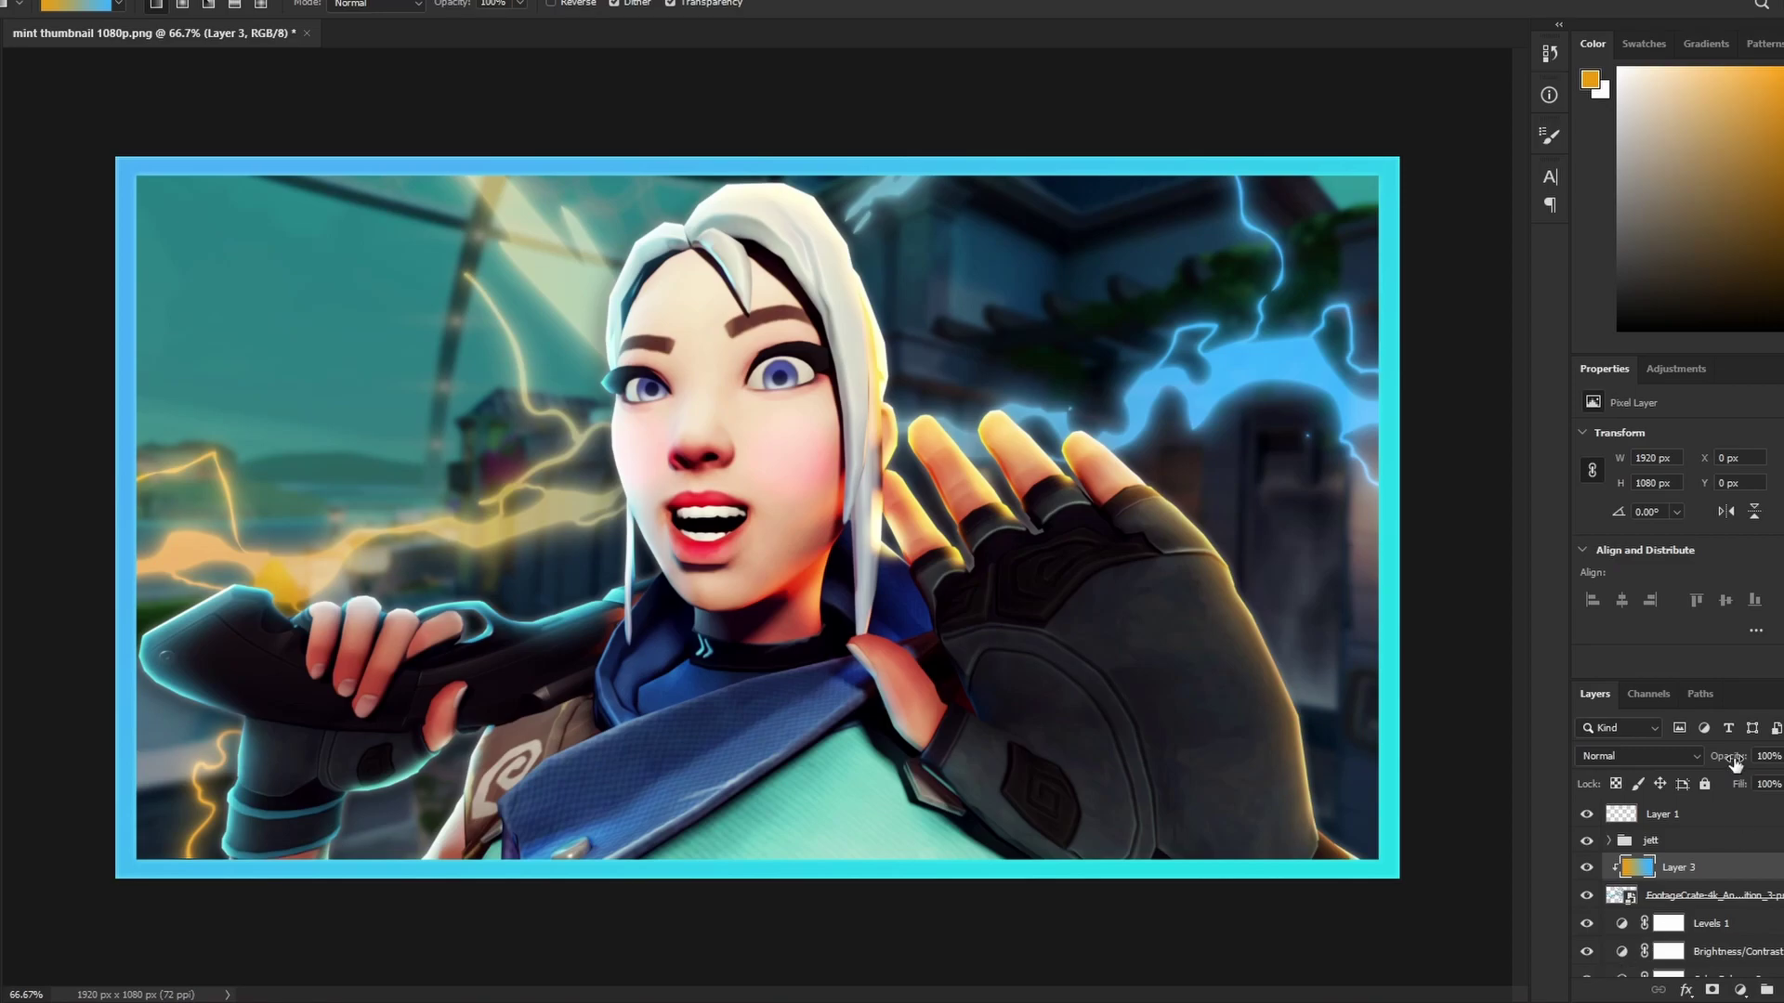
Set the blend mode of the gradient layer over the lightning to Hard Light
left_click(1640, 755)
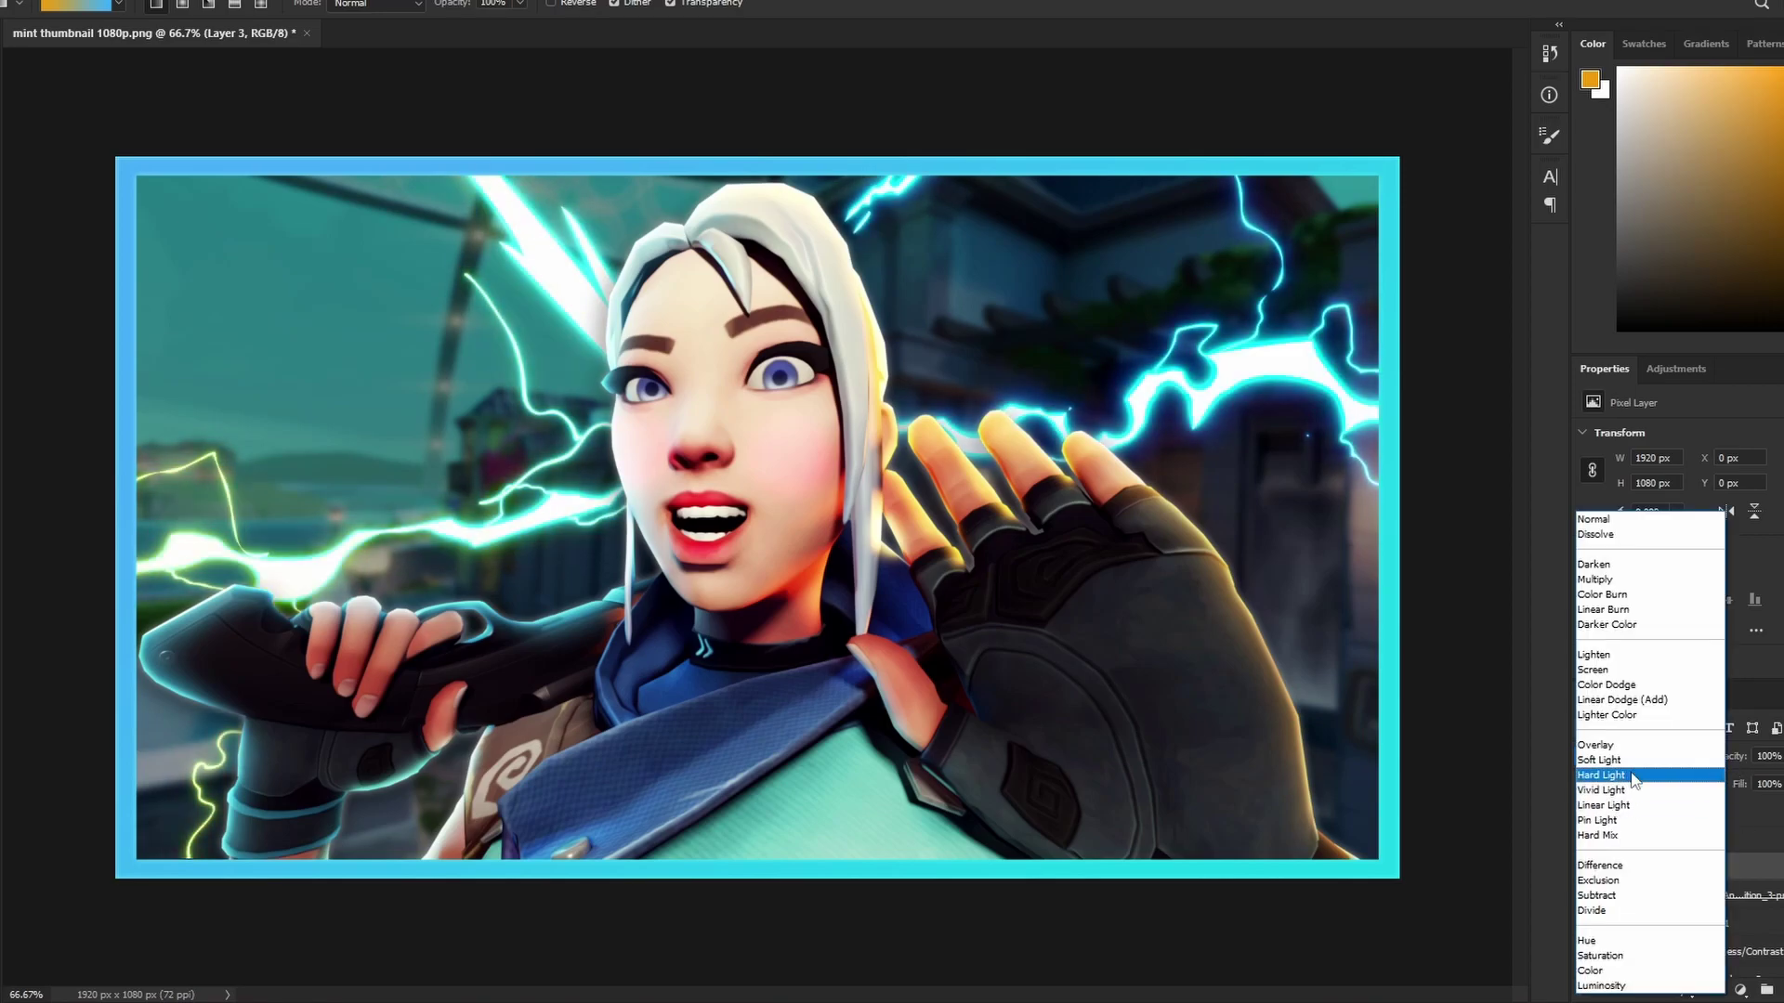
left_click(1633, 775)
left_click(1683, 867)
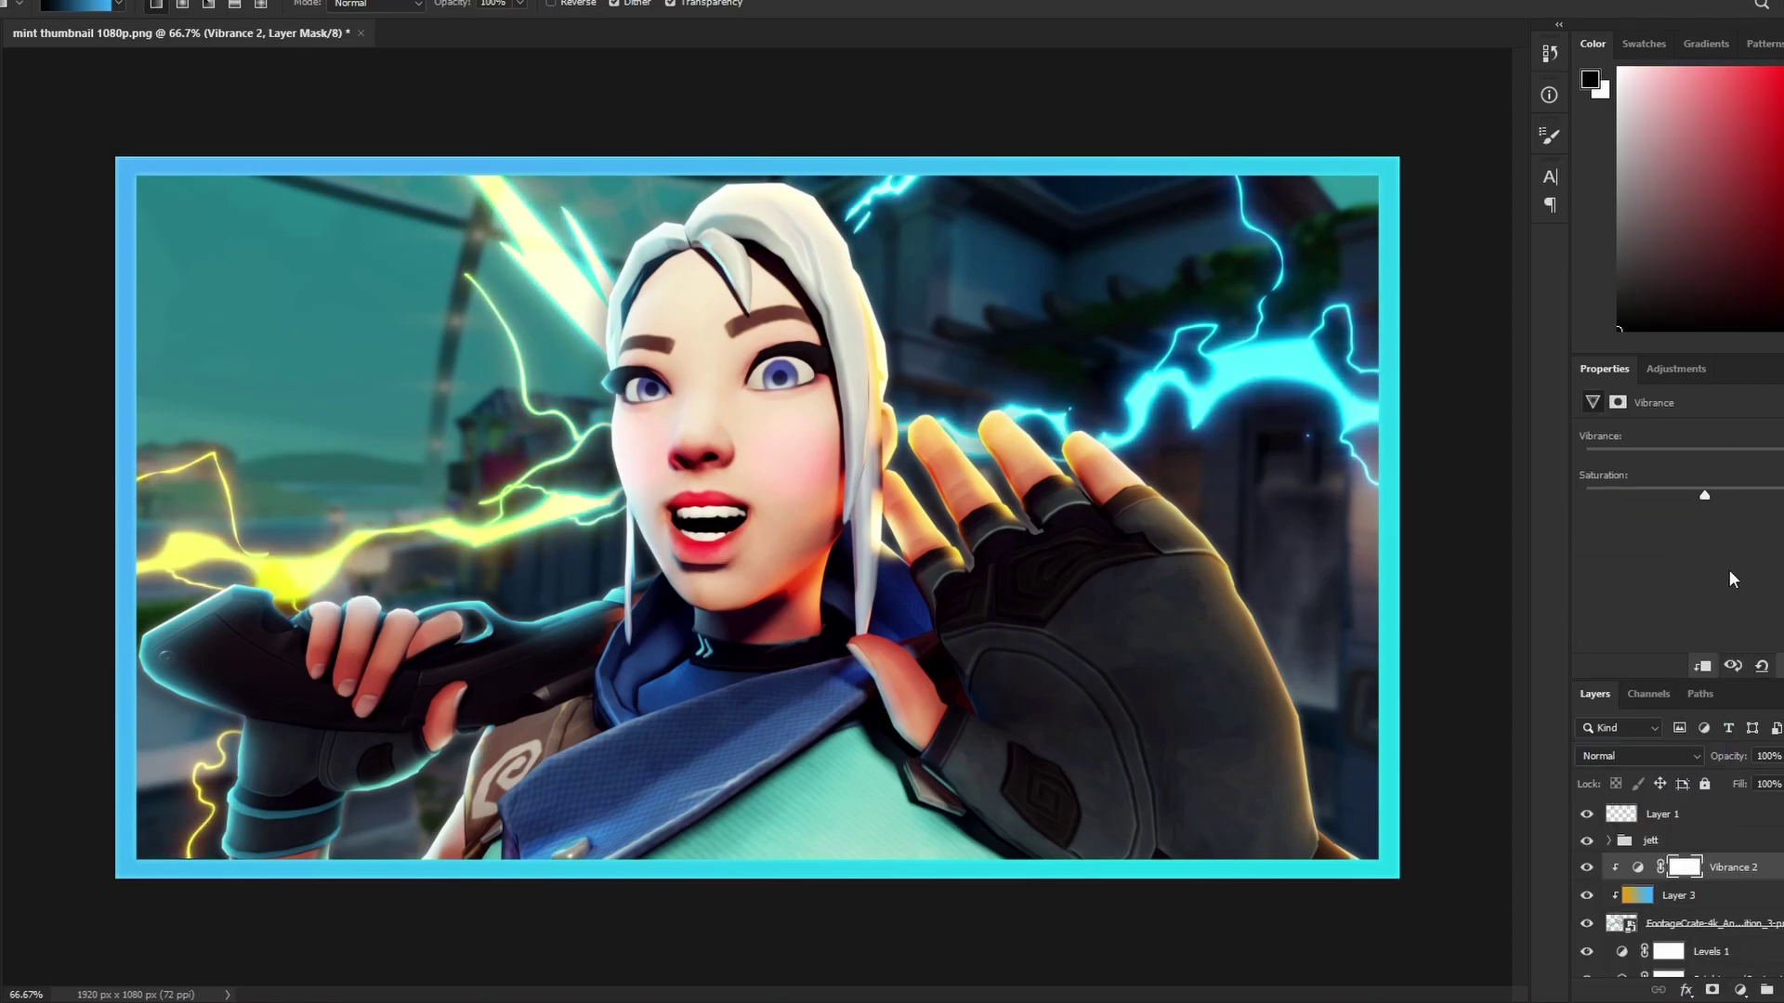
left_click(1708, 898)
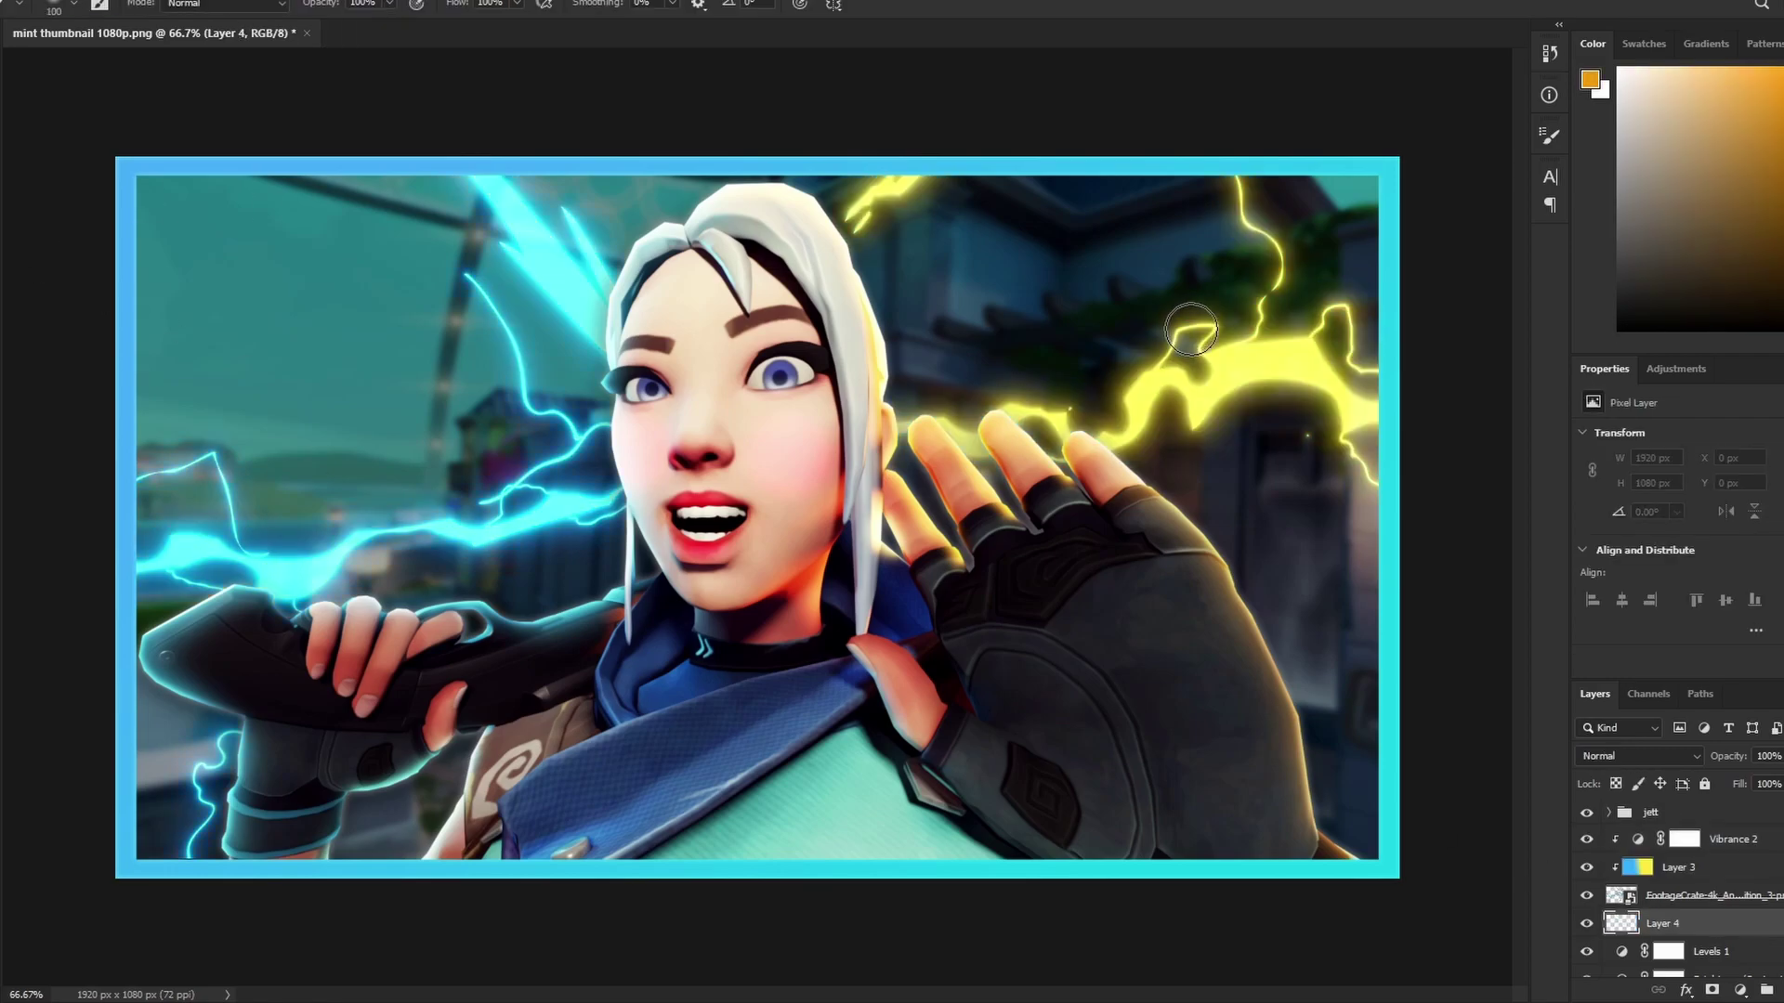
Set the blend mode of the empty layer beneath the lightning to Screen and enlarge the brush to 300 px
left_click(1619, 756)
left_click(1633, 654)
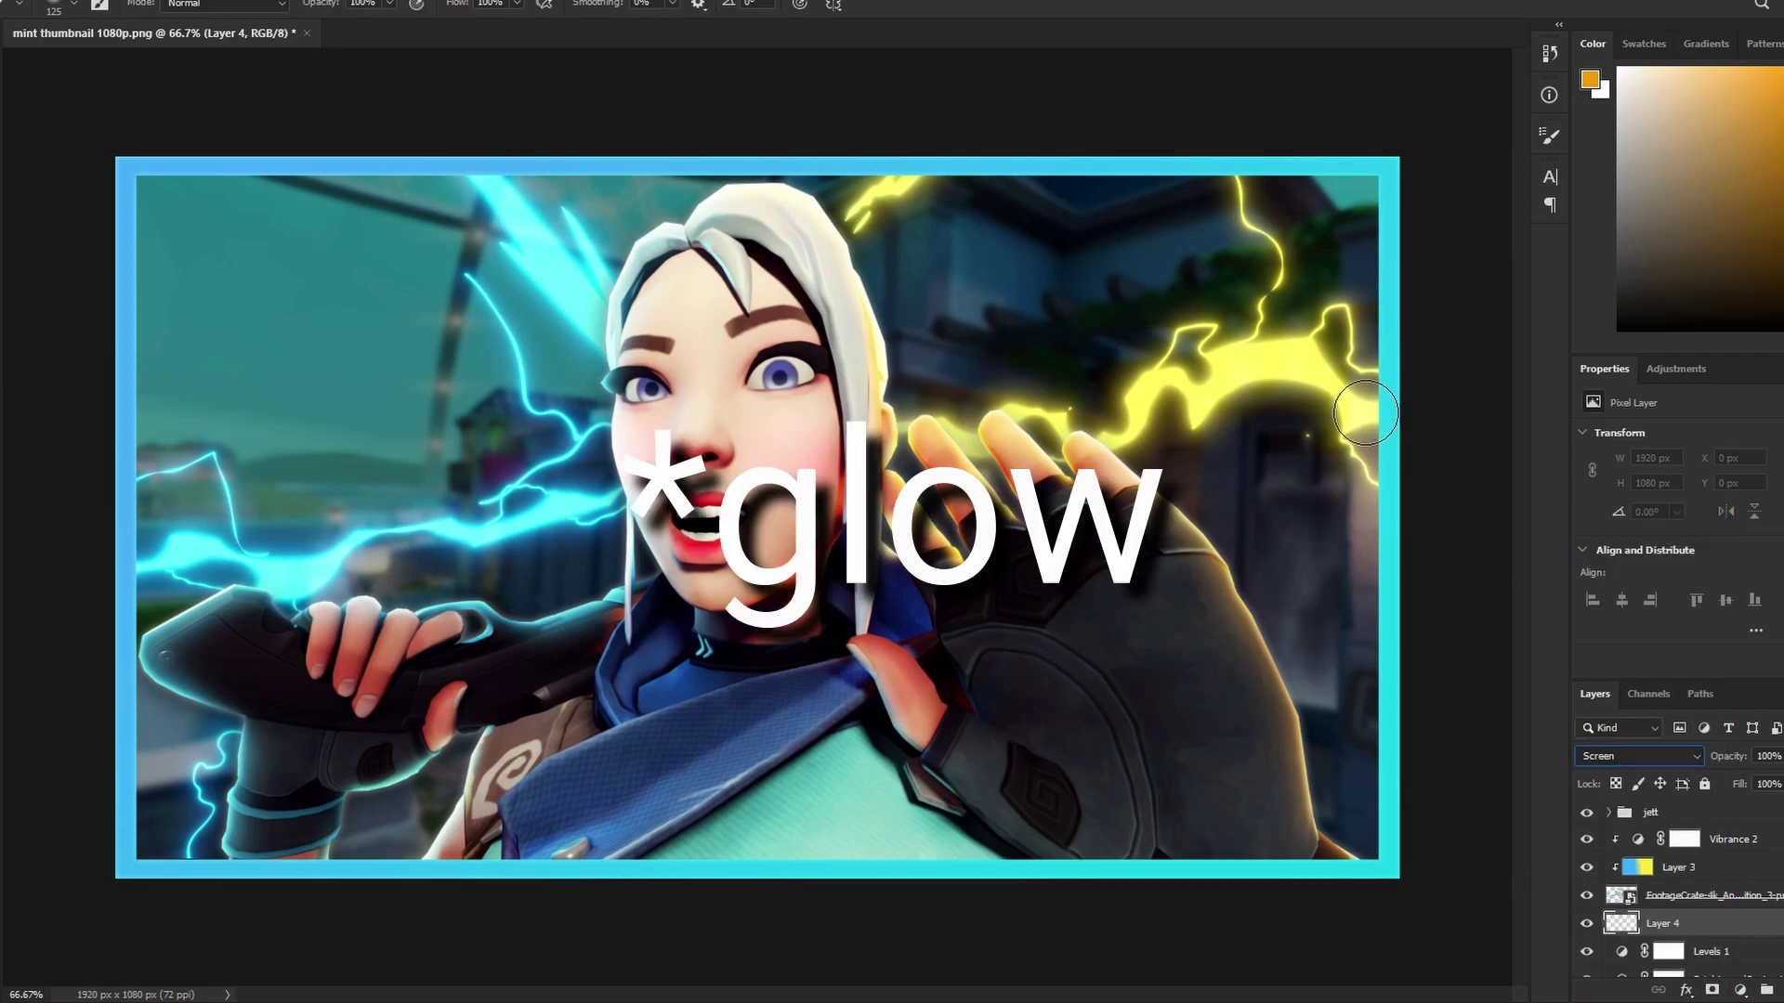
left_click_drag(1283, 460, 1338, 450)
key("ctrl+z")
key("bracketright")
key("bracketright")
key("bracketright")
key("bracketright")
key("bracketright")
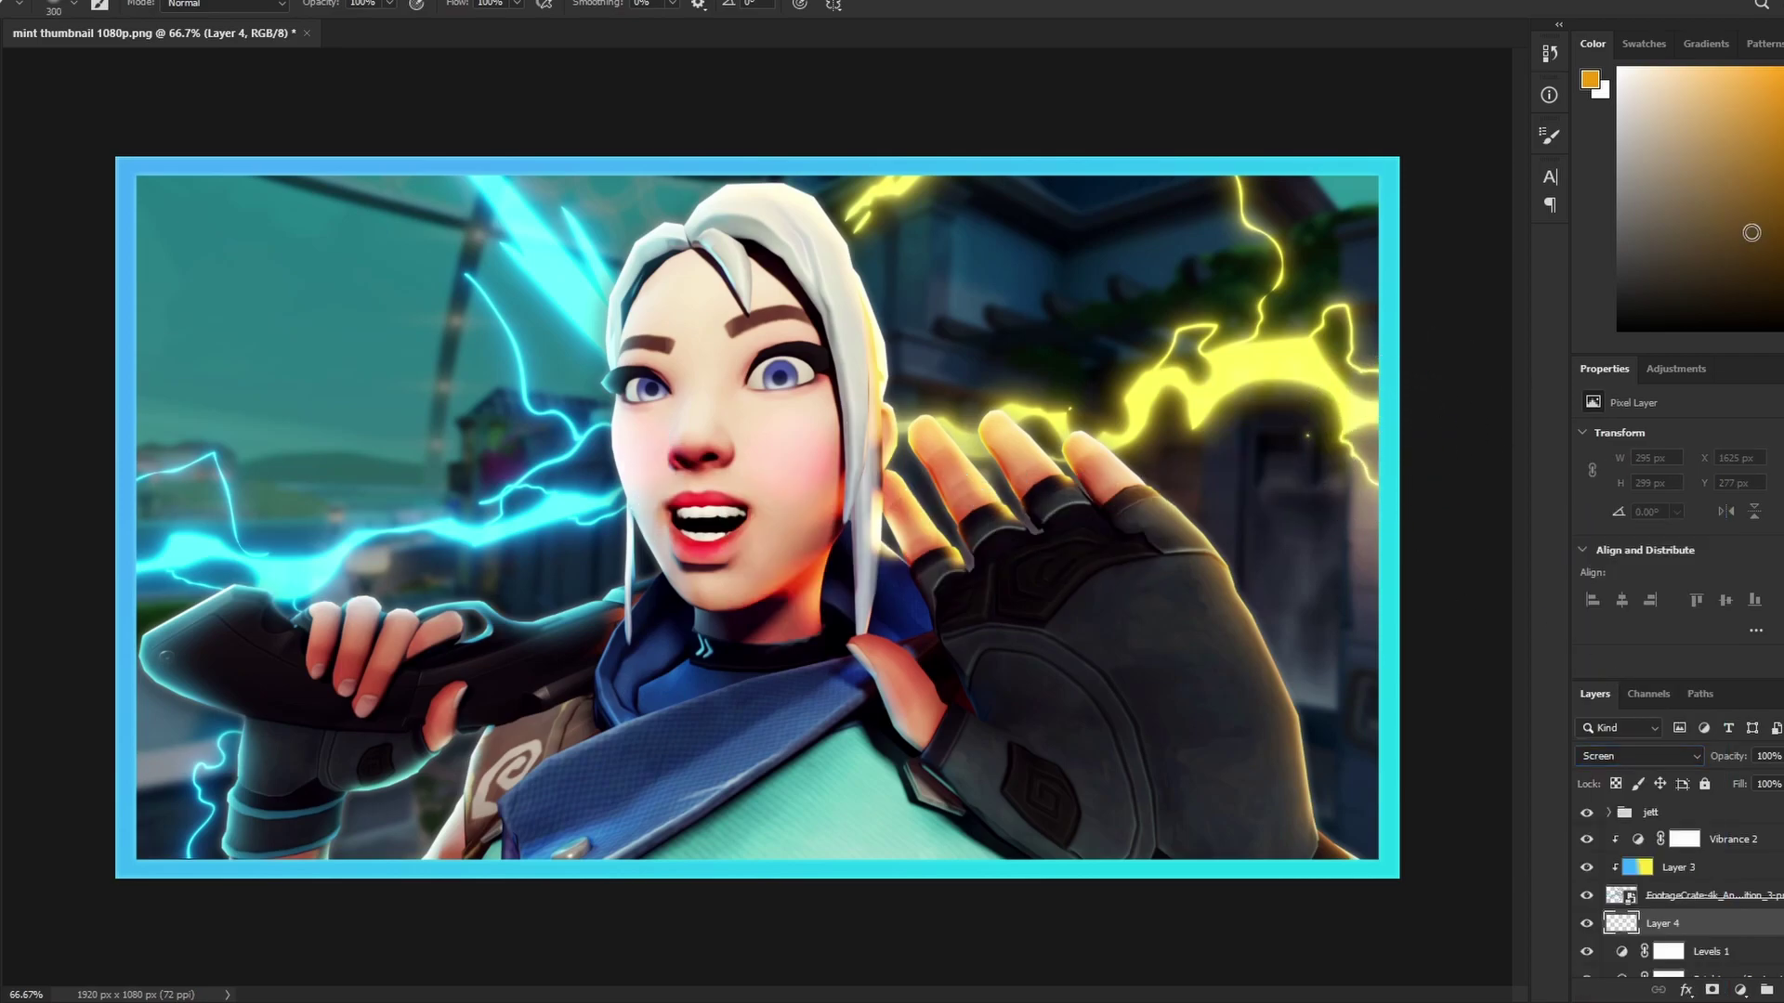
Paint a soft yellow glow around the yellow lightning bolts behind Jett's raised hand and beside her hair
left_click(1367, 433, "alt")
left_click(1255, 264)
mouse_move(1305, 441)
left_mouse_down()
mouse_move(1182, 393)
mouse_move(1275, 262)
mouse_move(1242, 191)
left_mouse_up()
key("ctrl+z")
key("bracketleft")
key("bracketleft")
key("bracketleft")
key("bracketleft")
key("bracketleft")
key("bracketleft")
key("bracketleft")
key("bracketleft")
key("bracketleft")
mouse_move(1192, 378)
left_mouse_down()
mouse_move(1132, 424)
mouse_move(912, 465)
mouse_move(906, 409)
left_mouse_up()
key("bracketright")
key("bracketright")
mouse_move(864, 242)
left_mouse_down()
mouse_move(883, 200)
mouse_move(853, 221)
left_mouse_up()
Paint a dark cyan glow around the blue lightning bolts on the gun side of Jett
left_click_drag(1783, 215, 1783, 188)
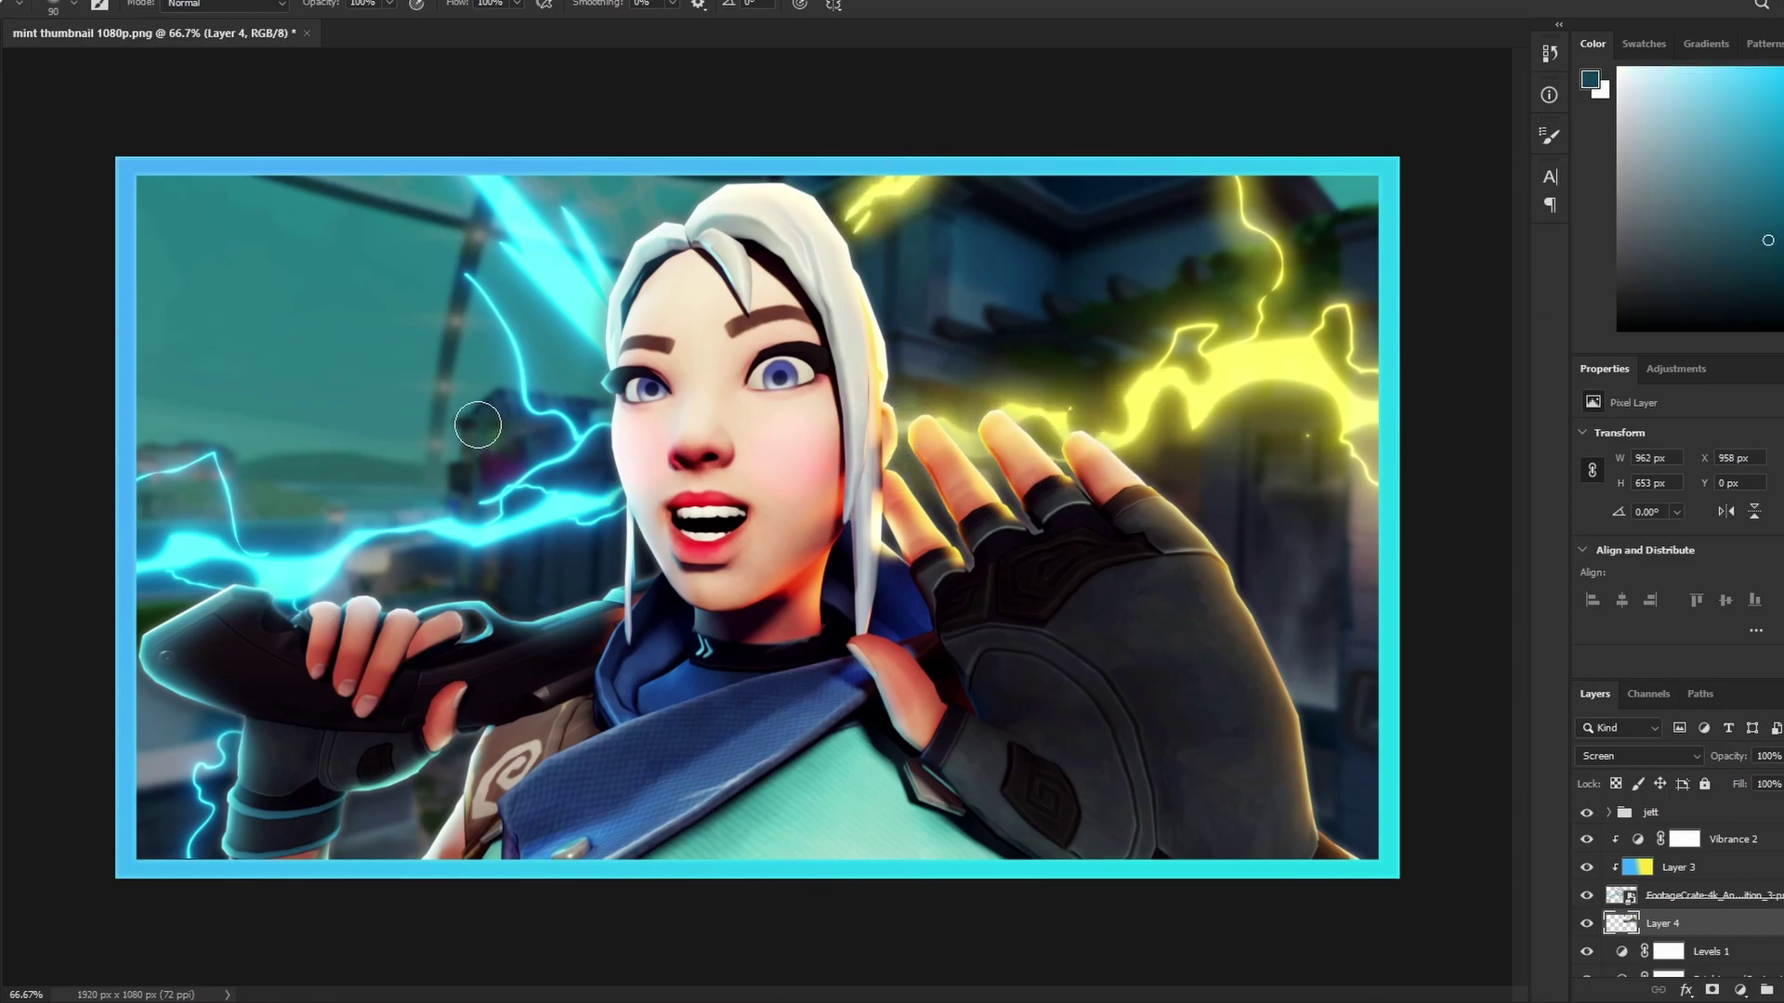
key("bracketright")
key("bracketright")
mouse_move(164, 552)
left_mouse_down()
mouse_move(209, 472)
mouse_move(177, 581)
mouse_move(562, 423)
mouse_move(469, 195)
left_mouse_up()
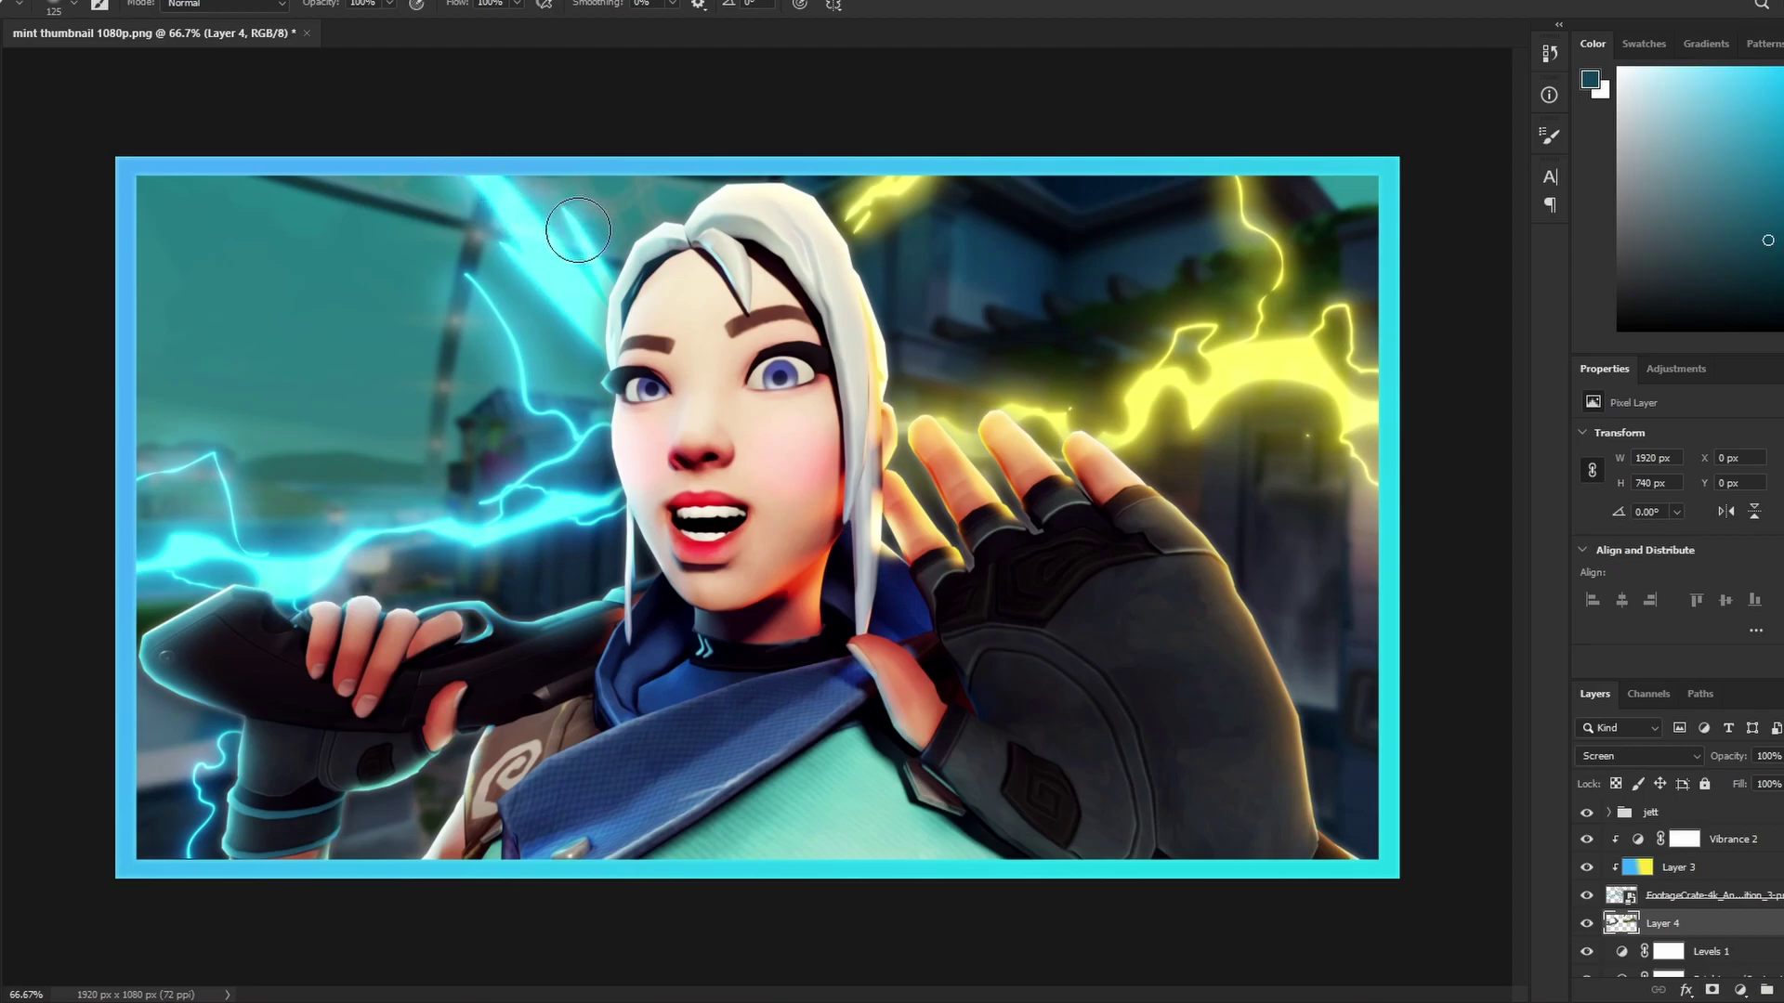
mouse_move(577, 235)
left_mouse_down()
mouse_move(571, 487)
mouse_move(181, 831)
left_mouse_up()
Set the opacity of the lightning glow layer to 60% and compare the image with and without it
left_click_drag(1730, 755, 1702, 755)
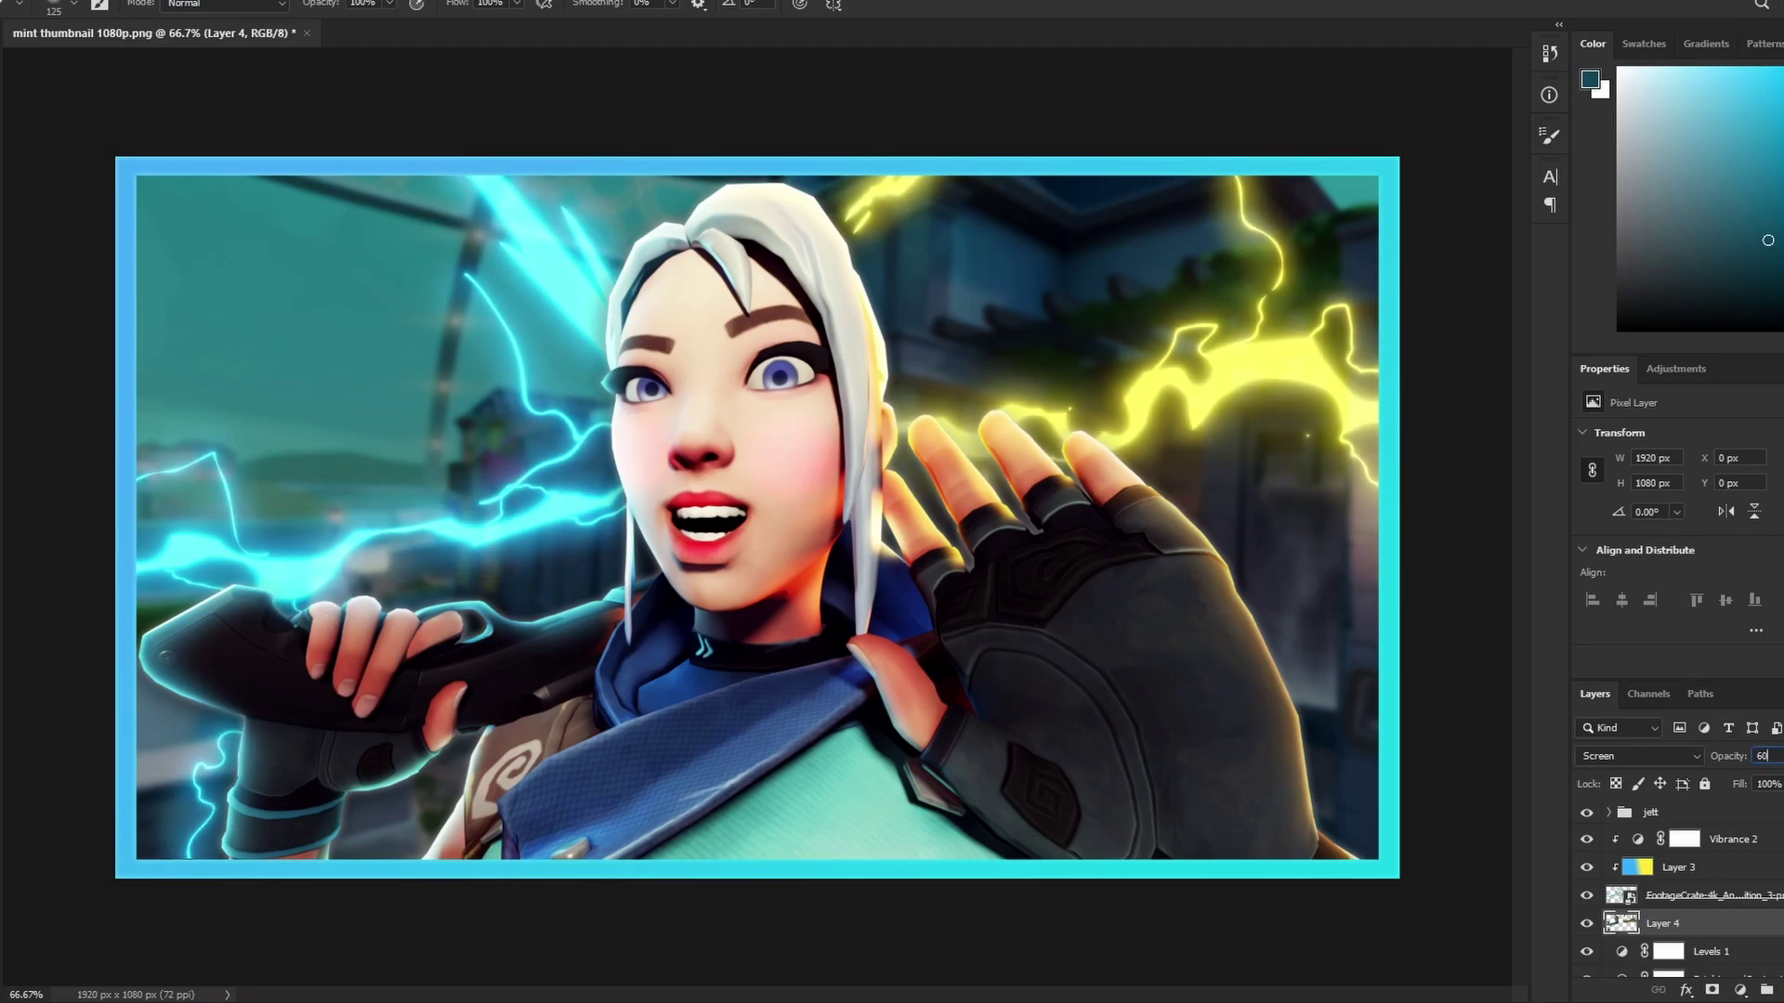
left_click(1586, 924)
left_click(1586, 924)
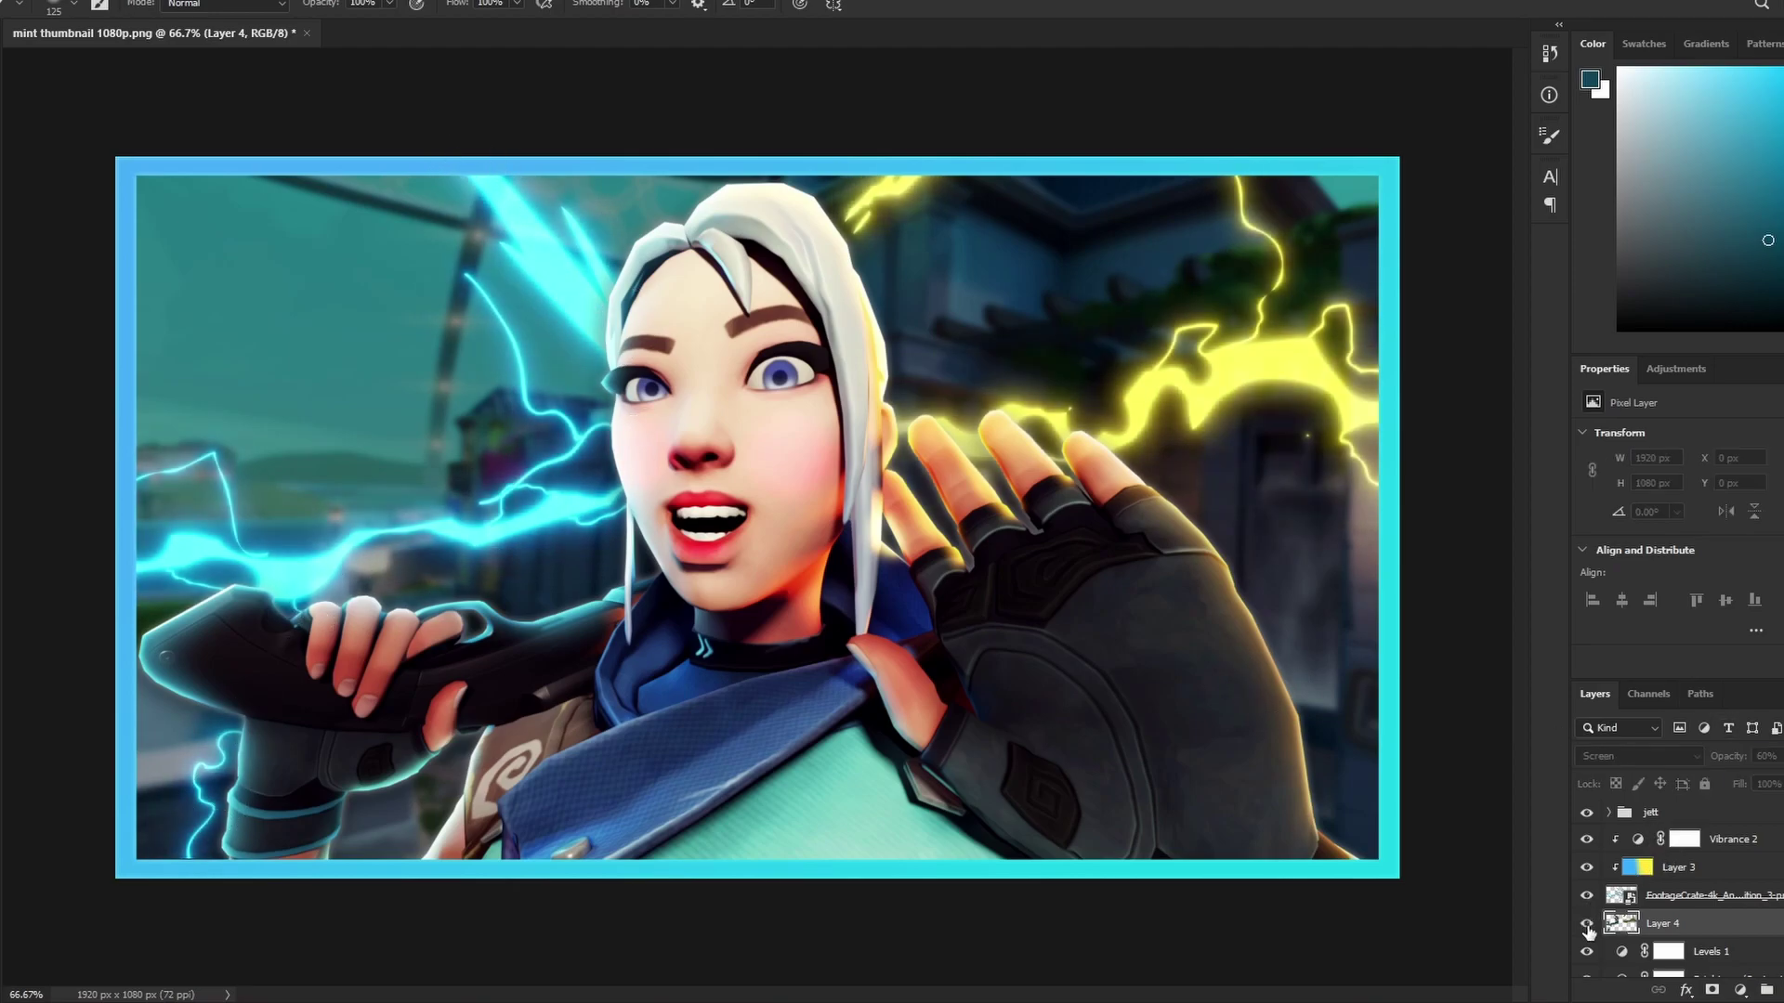
left_click(1586, 924)
left_click(1586, 924)
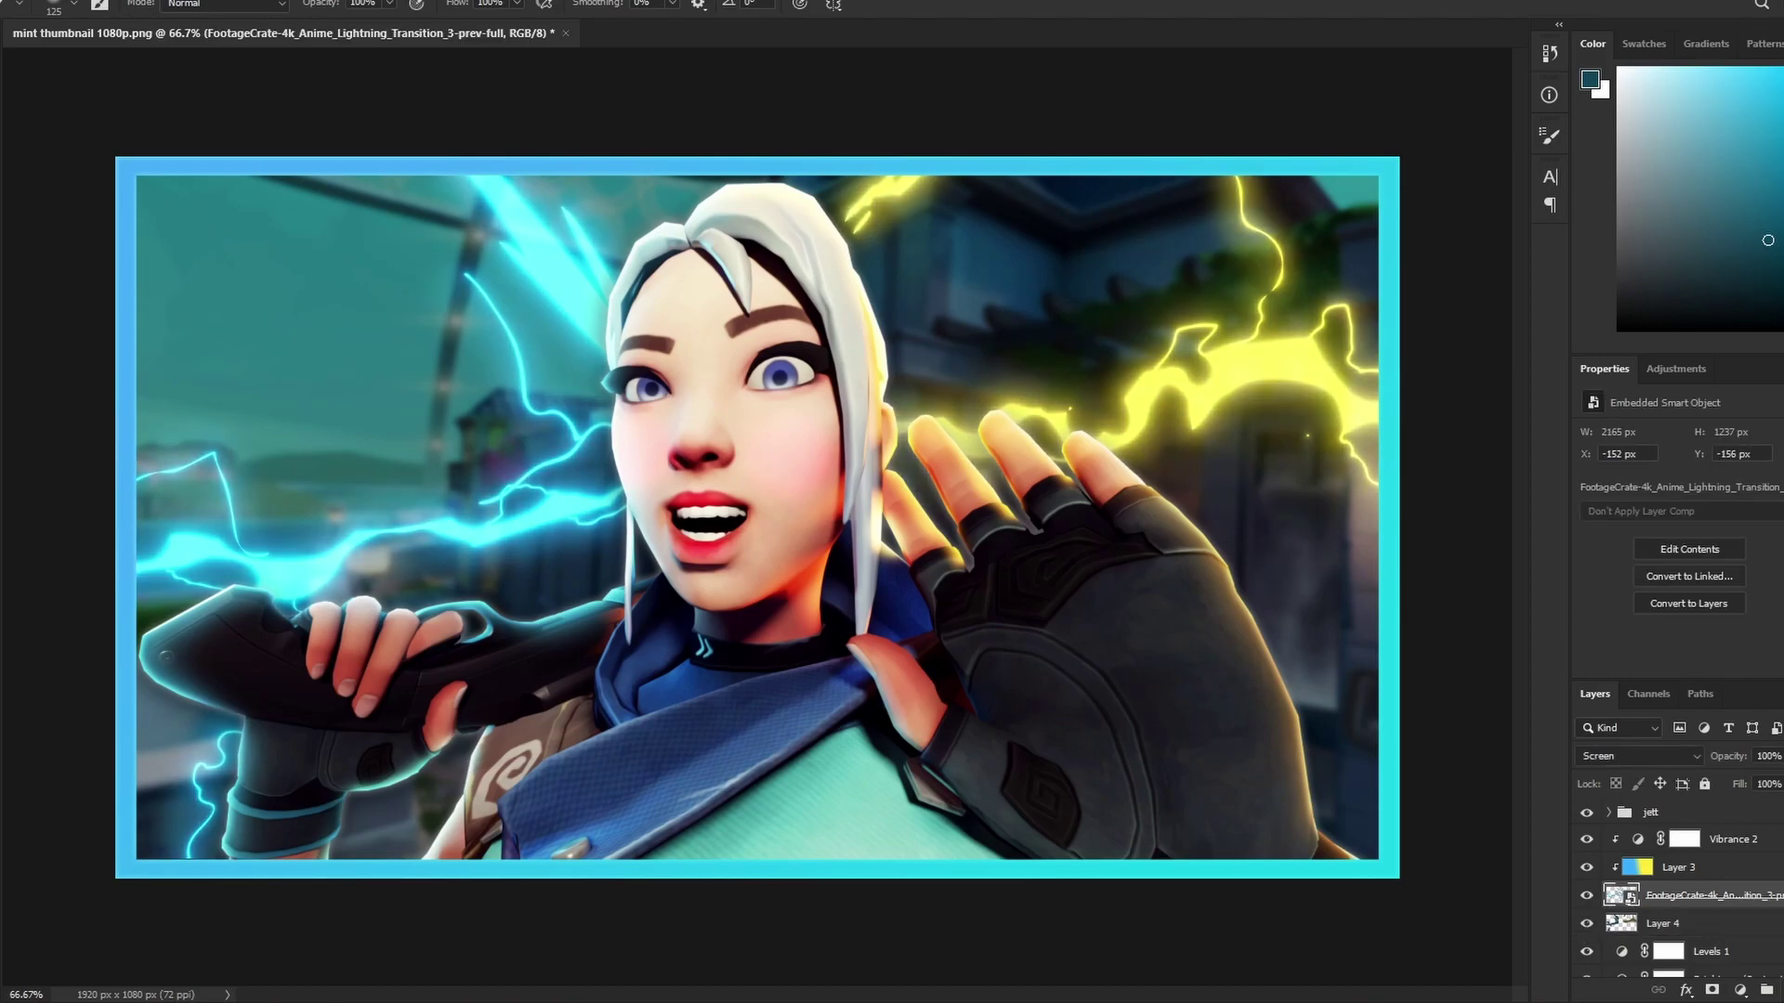
Rename the lightning smart object layer as "lightning" and add an Inner Glow effect to it
key("Return")
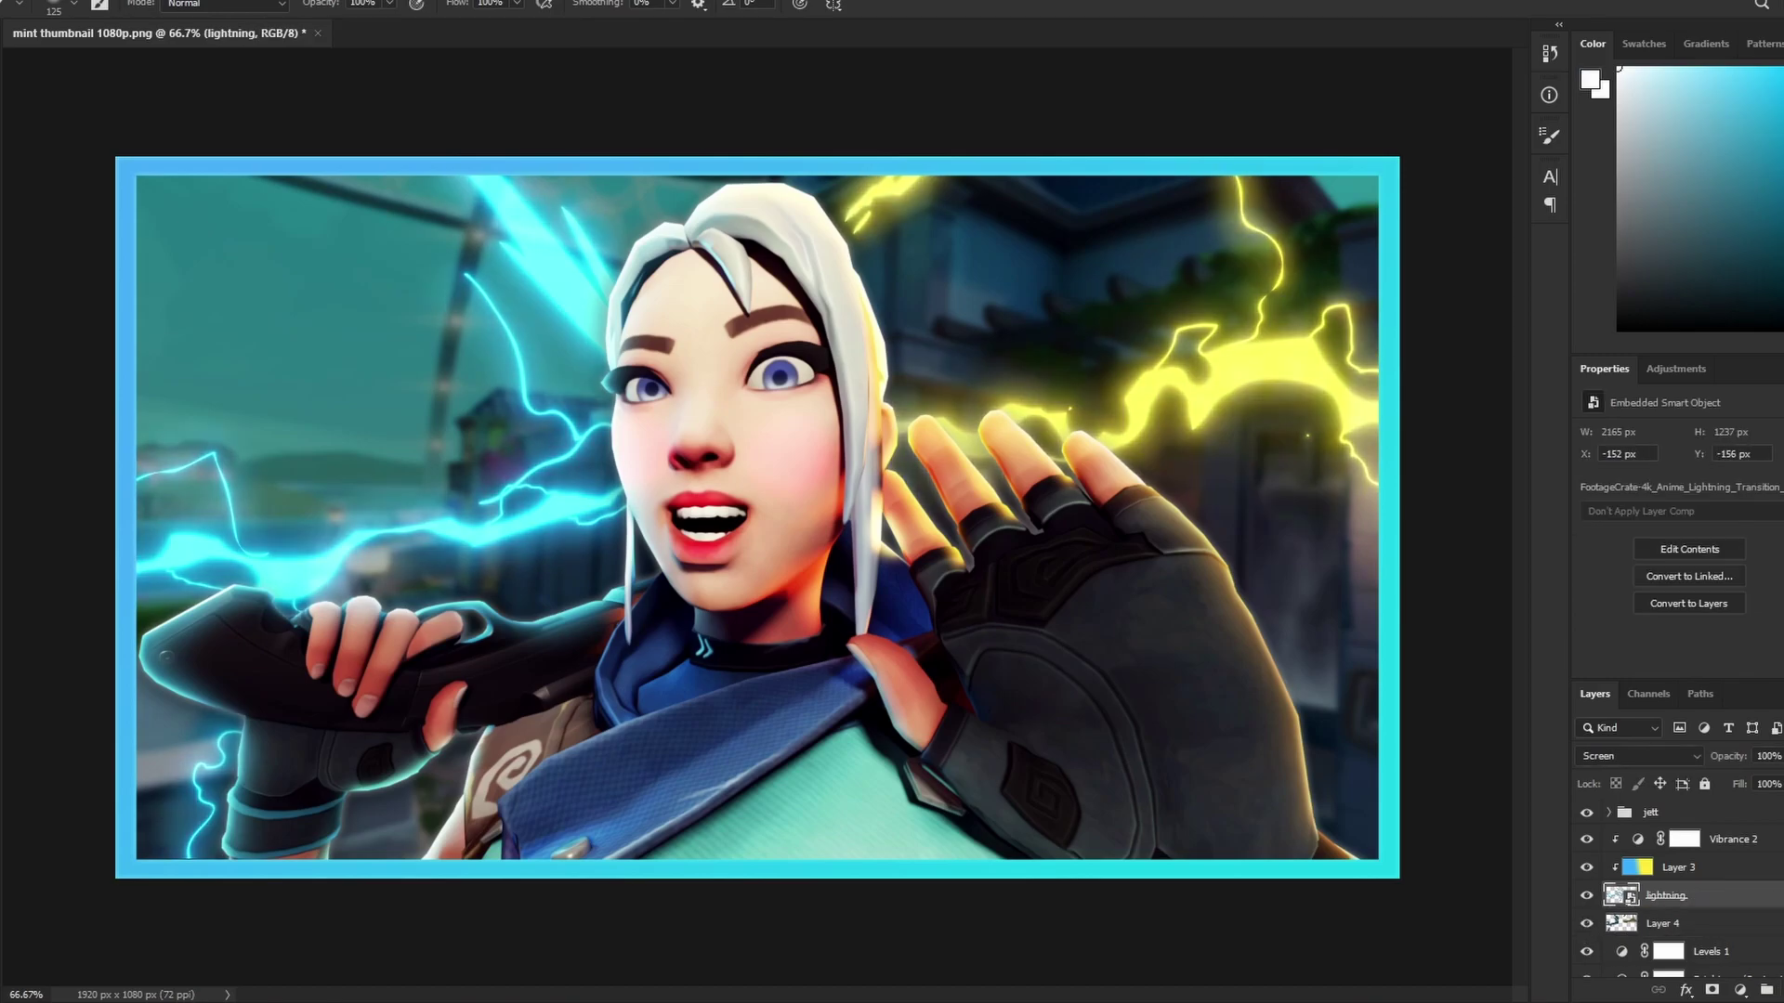
double_click(1746, 895)
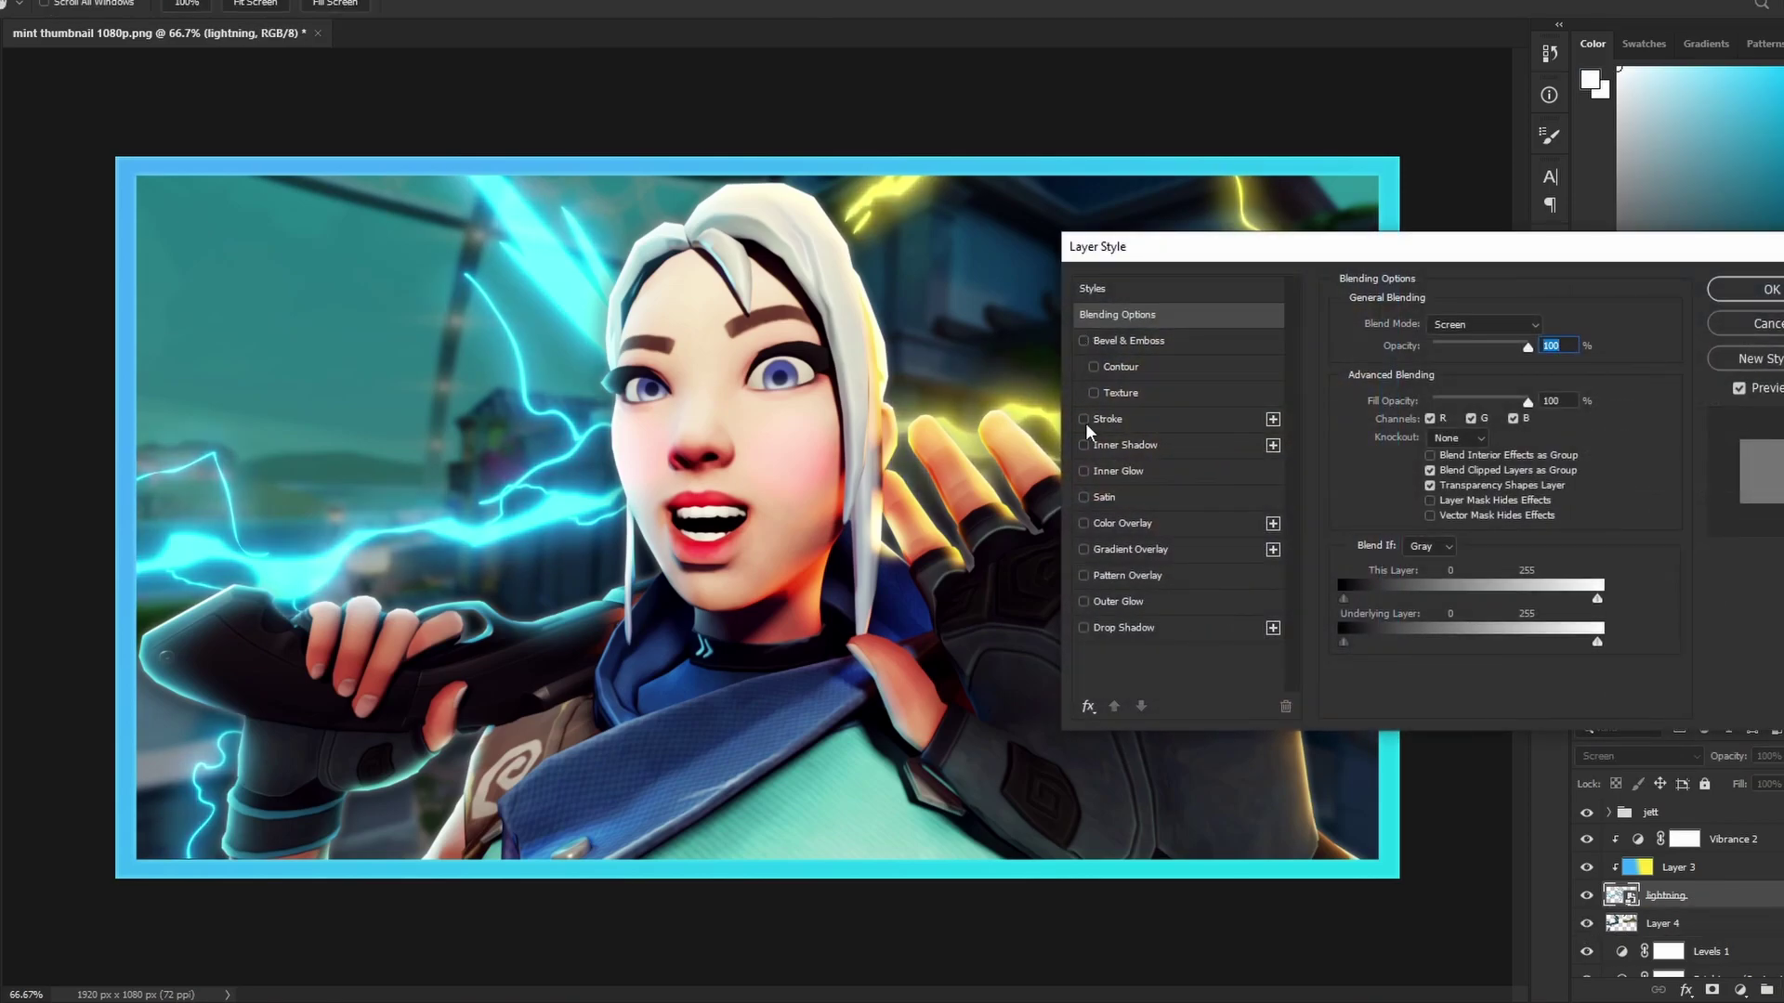
left_click(1084, 471)
left_click(1161, 471)
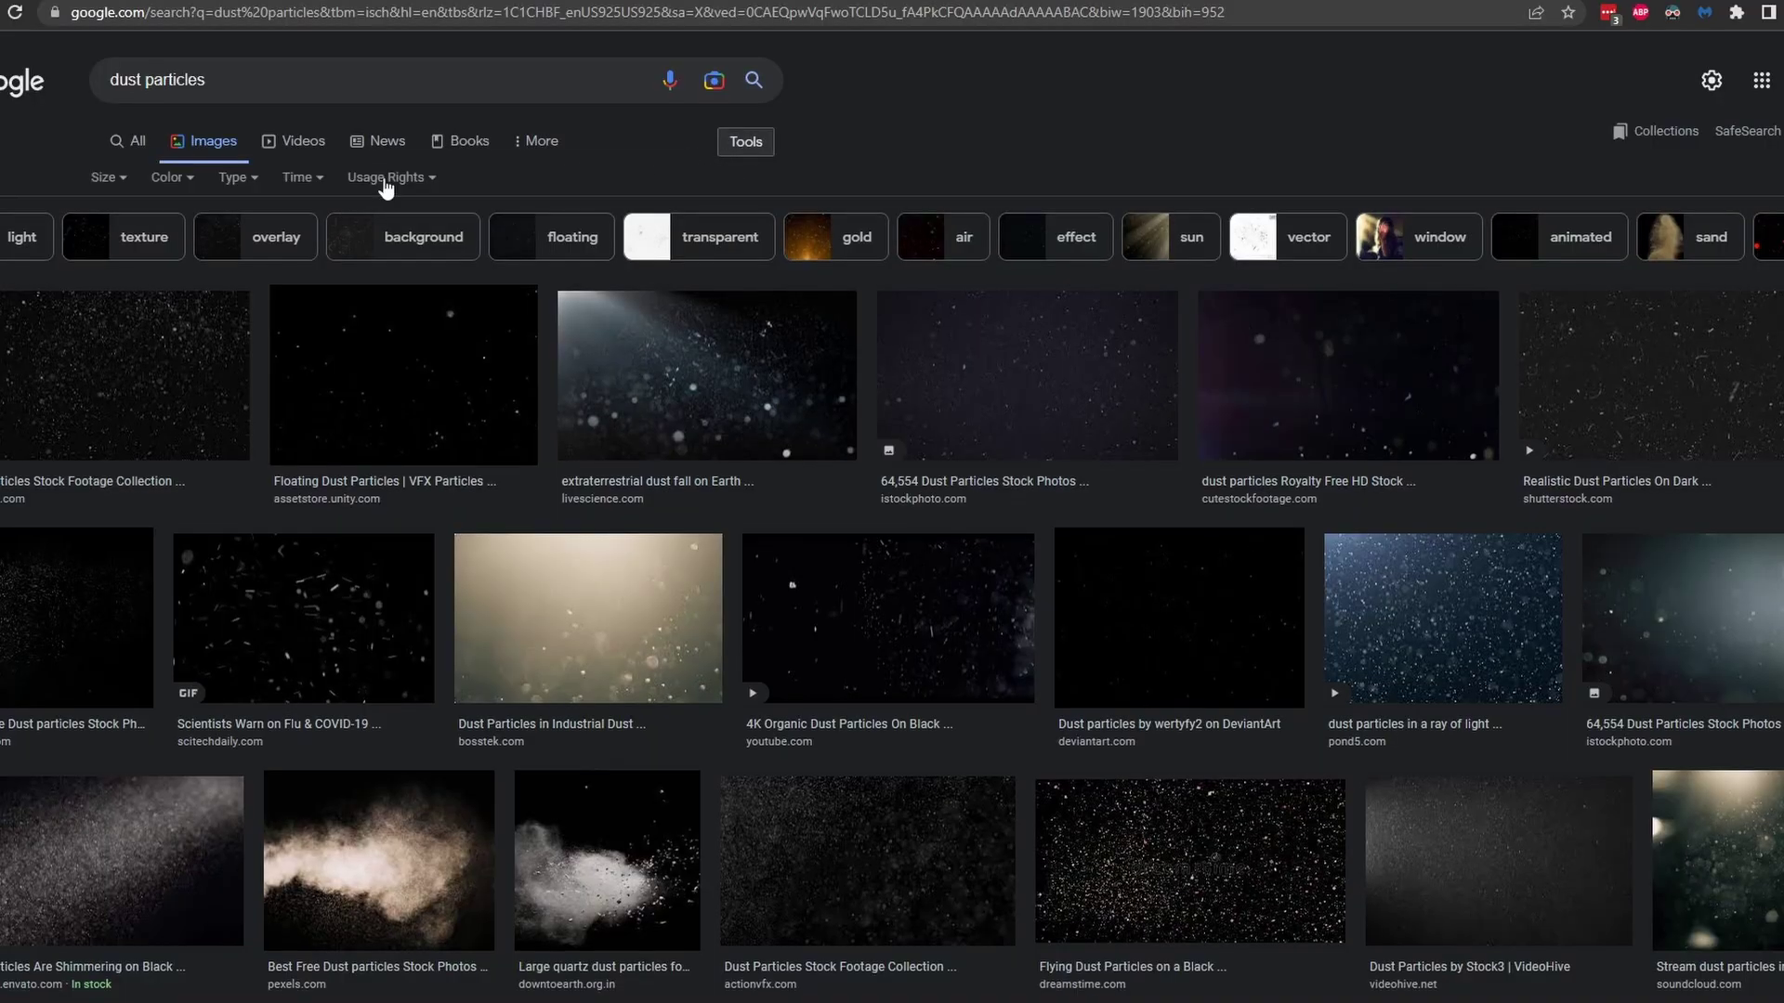
Switch to the browser and filter the dust particles image results by size
left_click(103, 176)
left_click(107, 245)
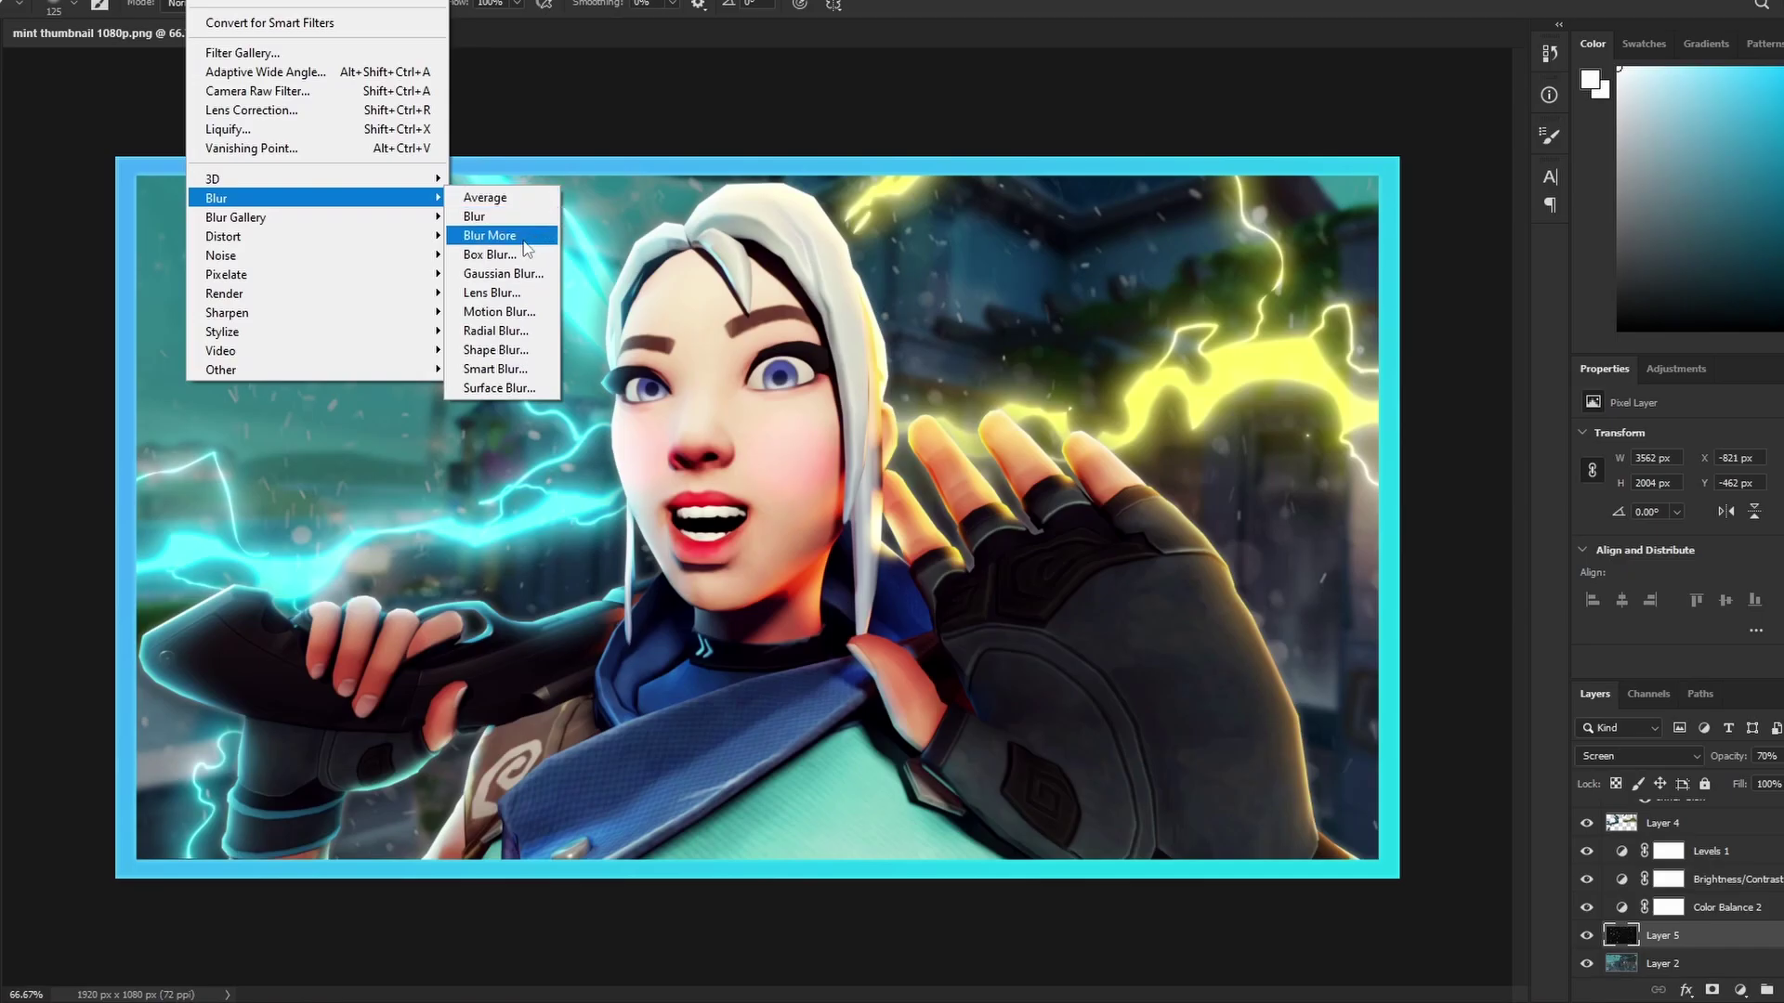
Soften the dust particle layer with a Gaussian Blur and apply a Radial Blur to the map background layer in Photoshop
left_click(502, 273)
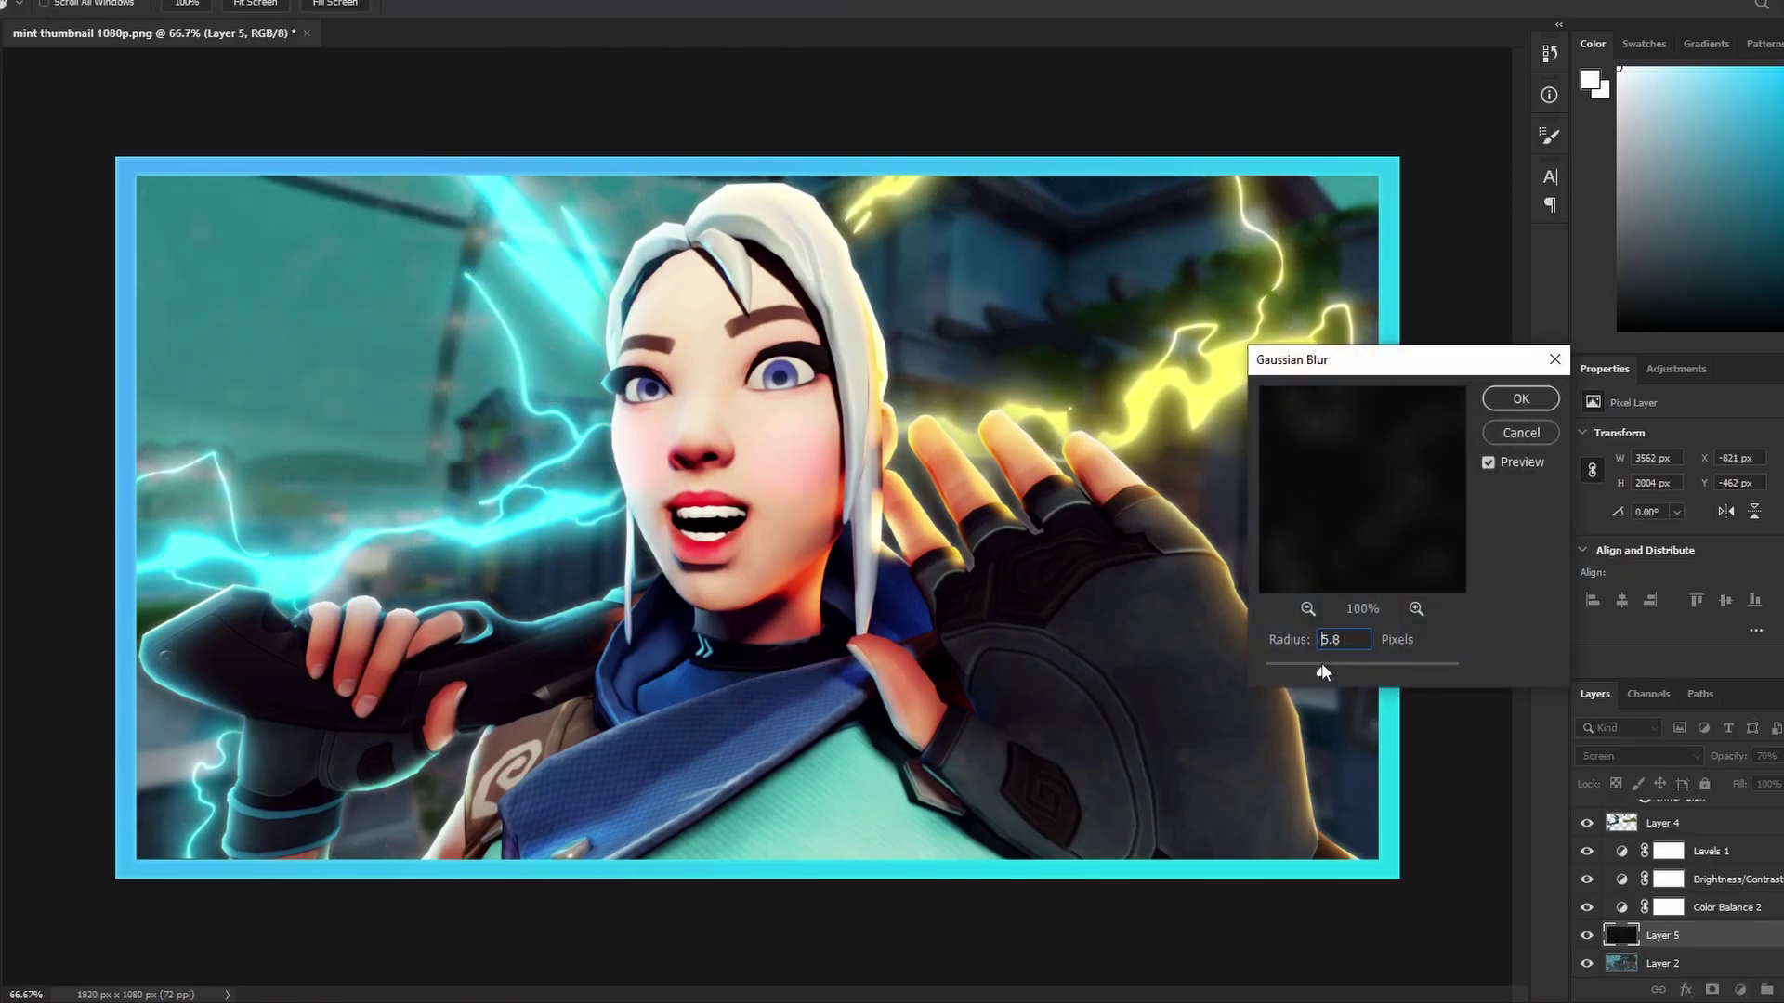
left_click(1521, 398)
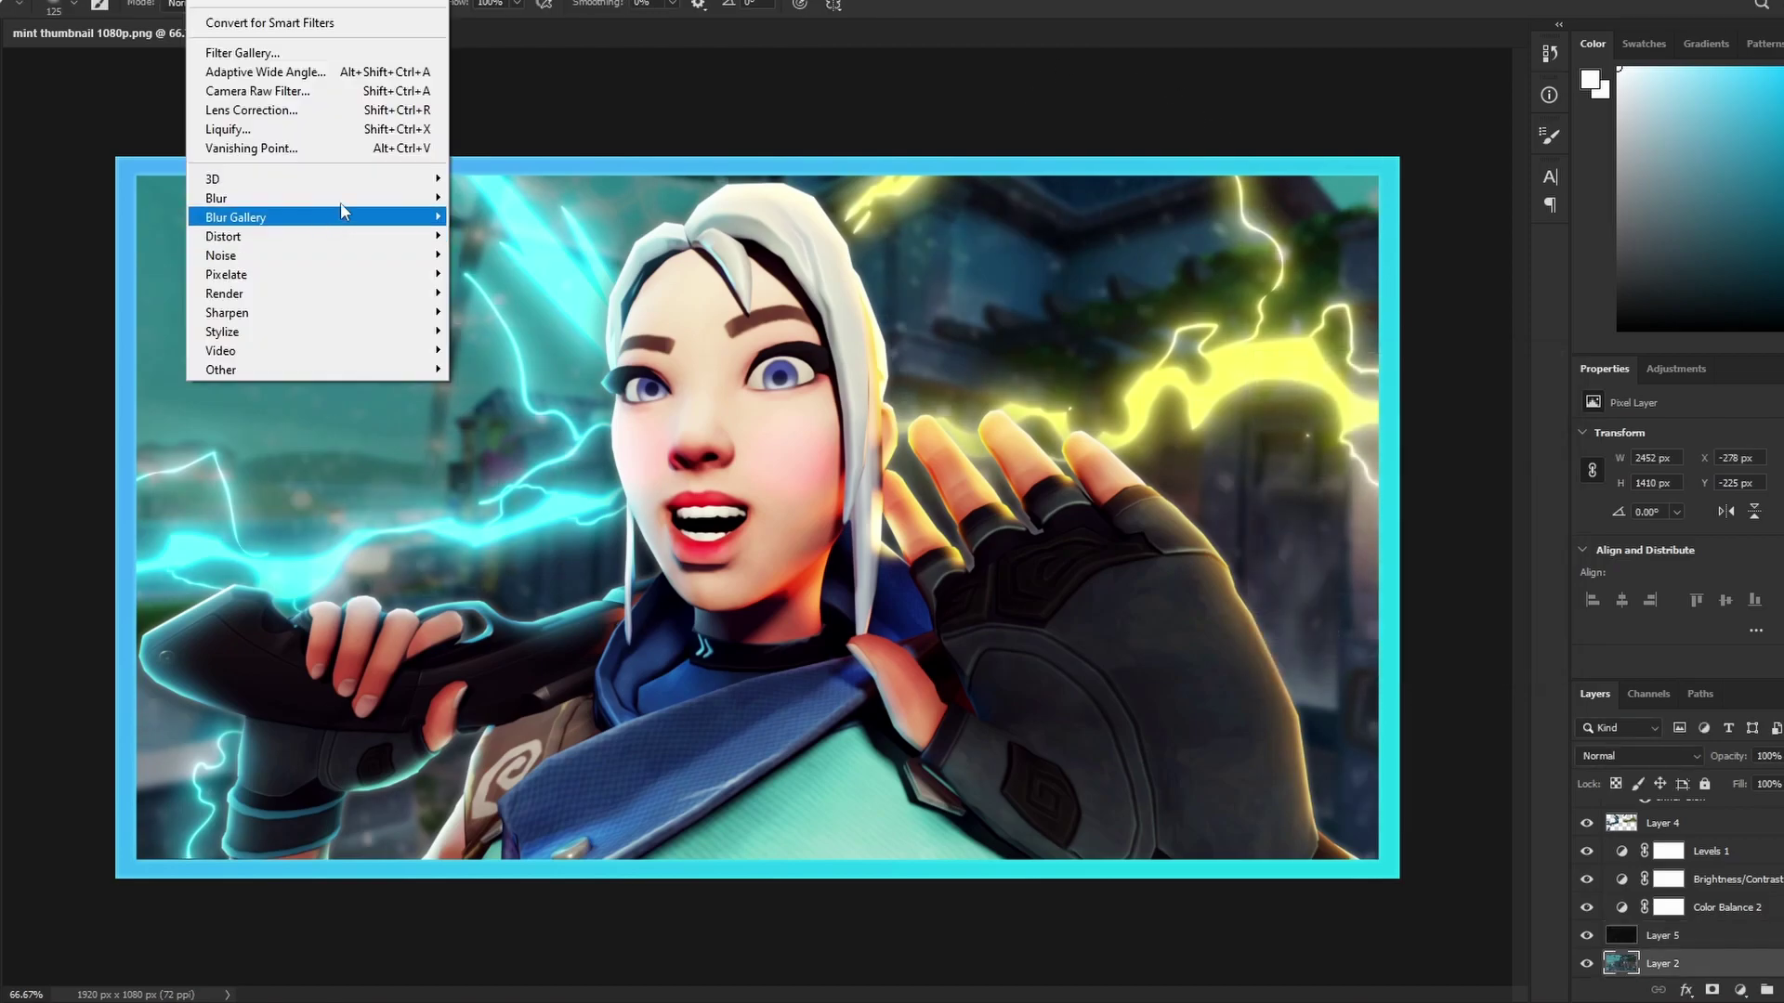
mouse_move(342, 211)
left_click(502, 330)
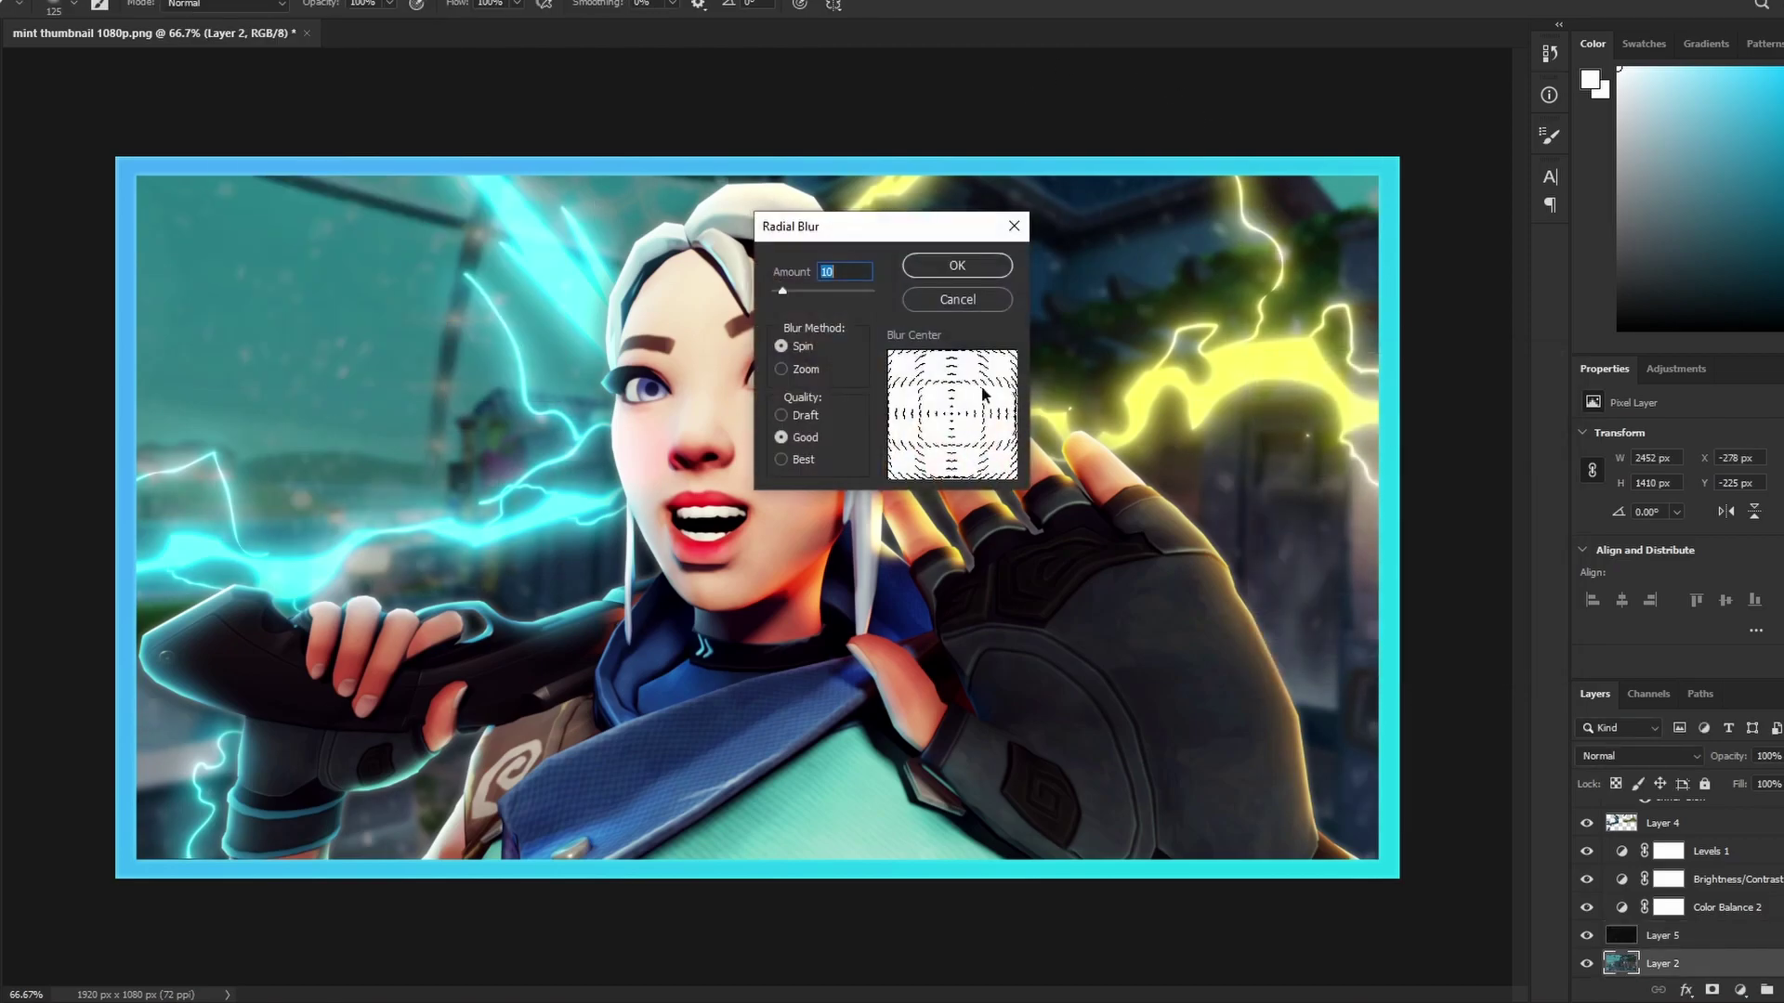
left_click(967, 262)
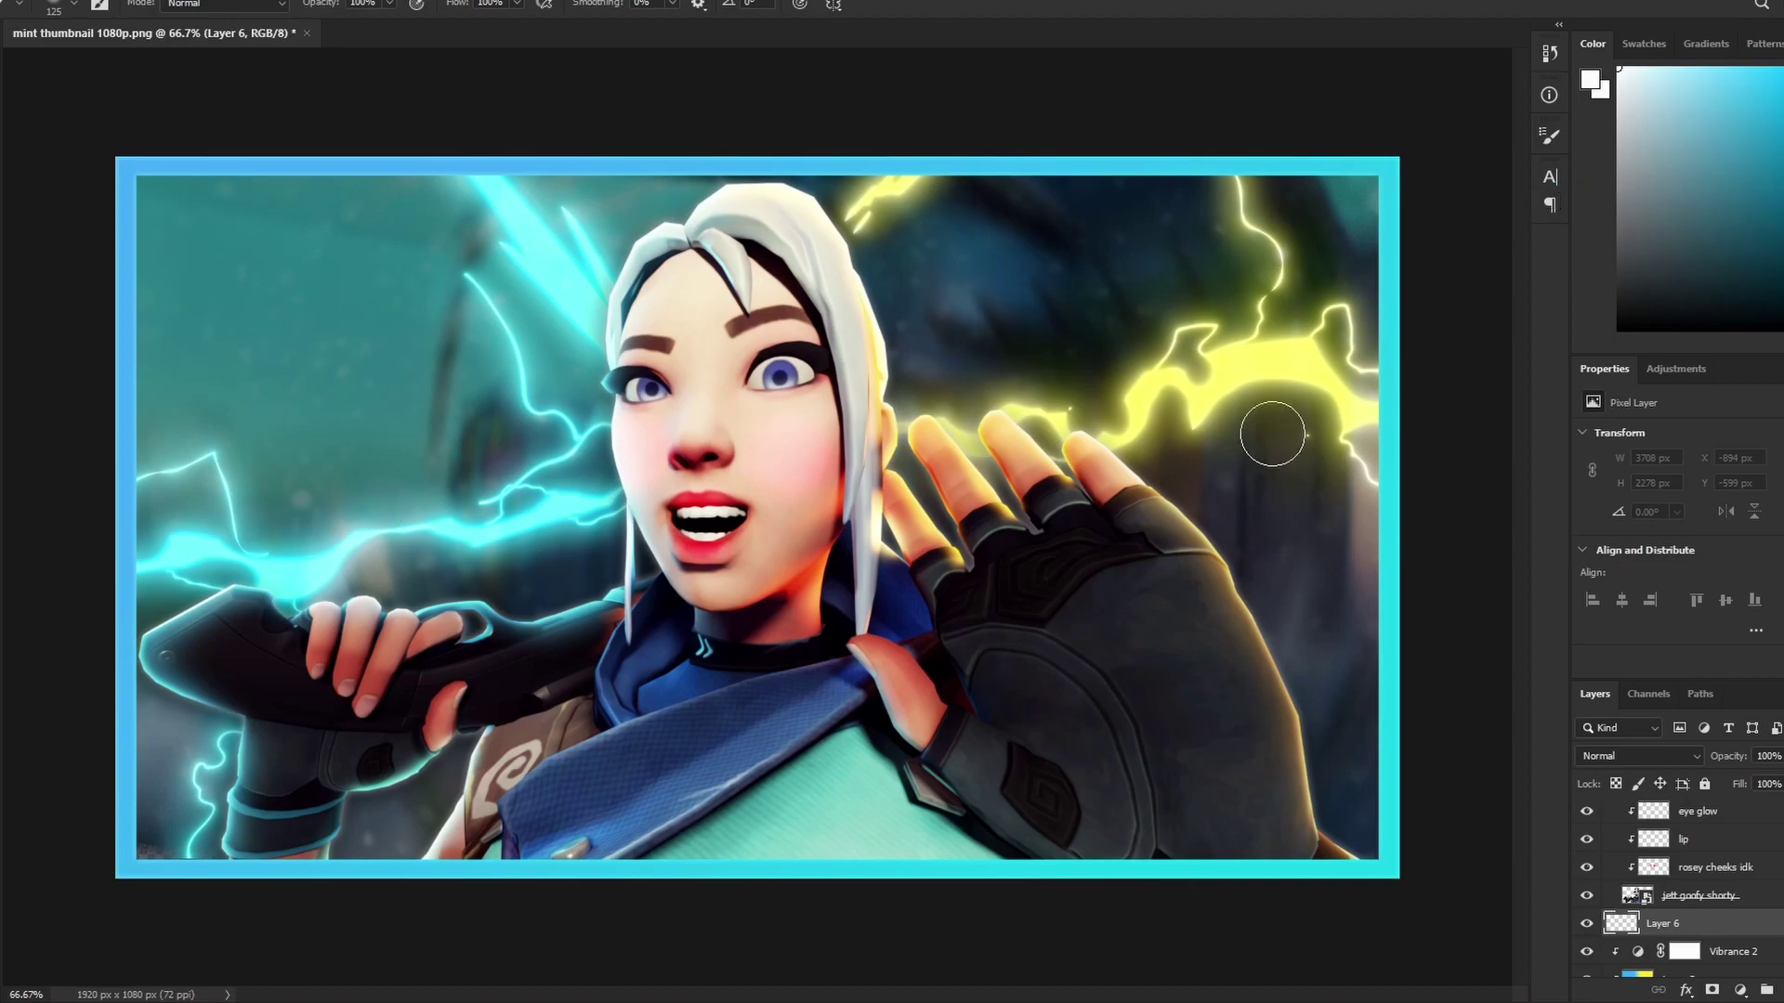
Paint a soft dark blue glow behind Jett's gun side with a 500 px brush on the Screen layer beneath her, undoing stray strokes
left_click_drag(366, 844, 387, 828)
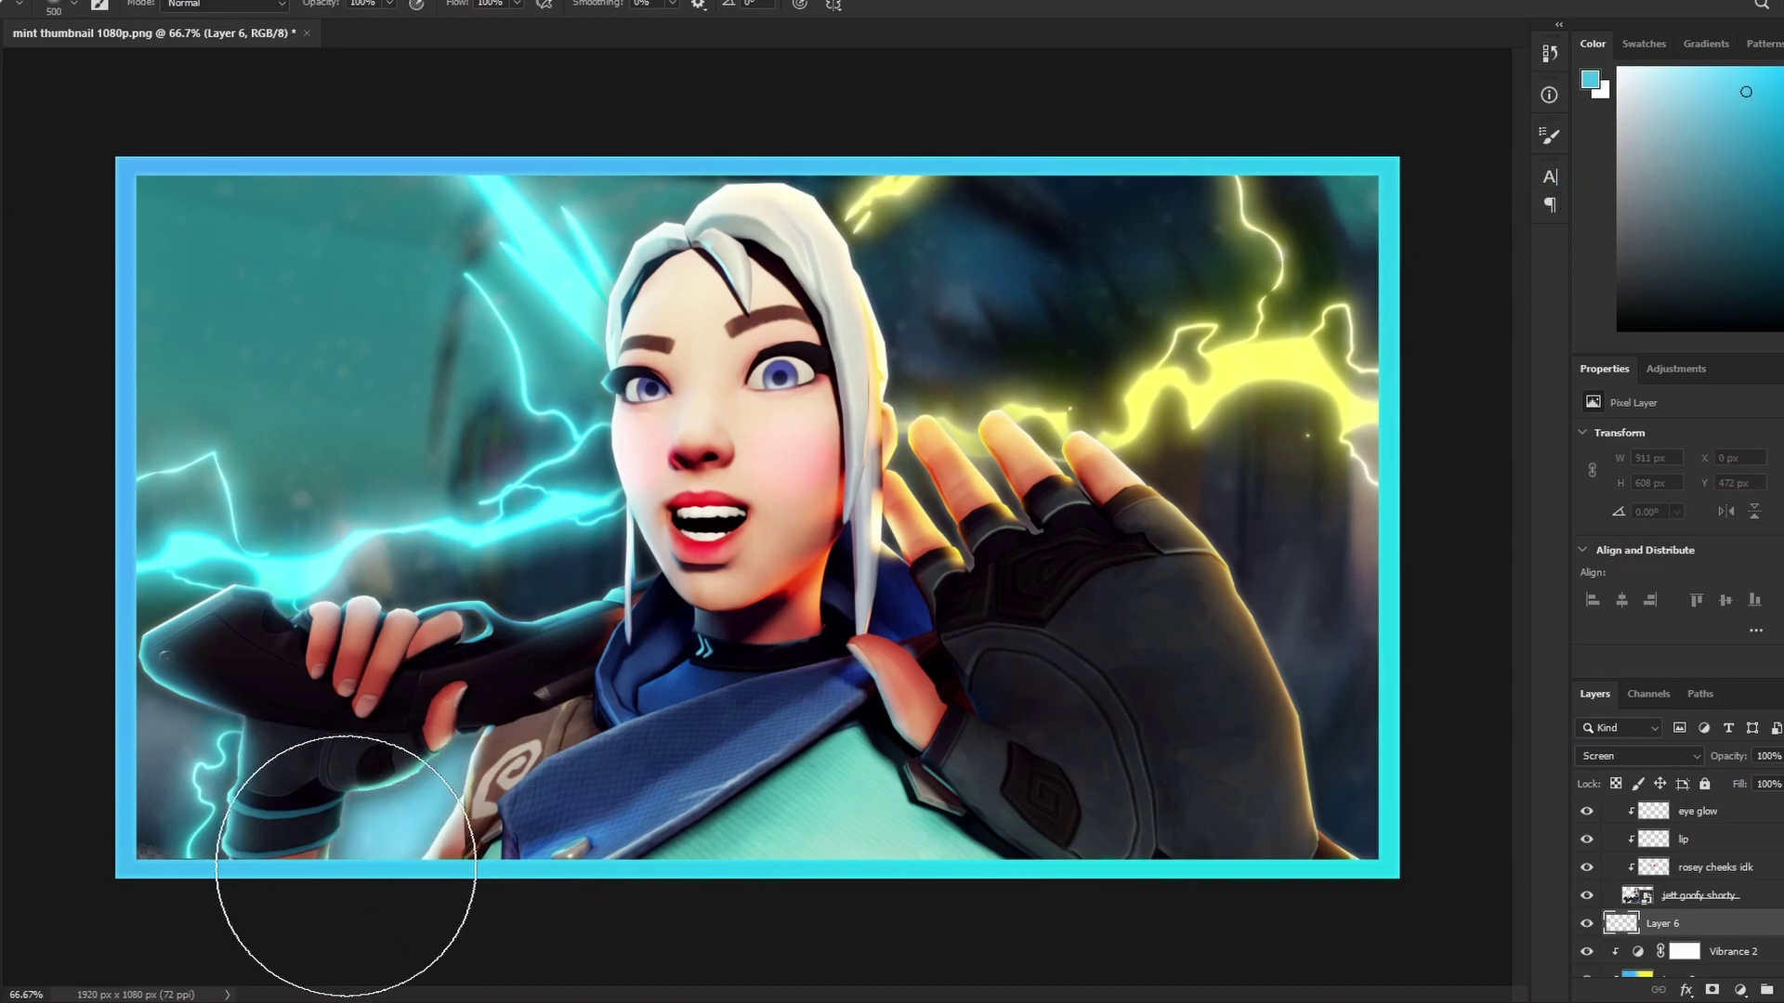
key("ctrl+z")
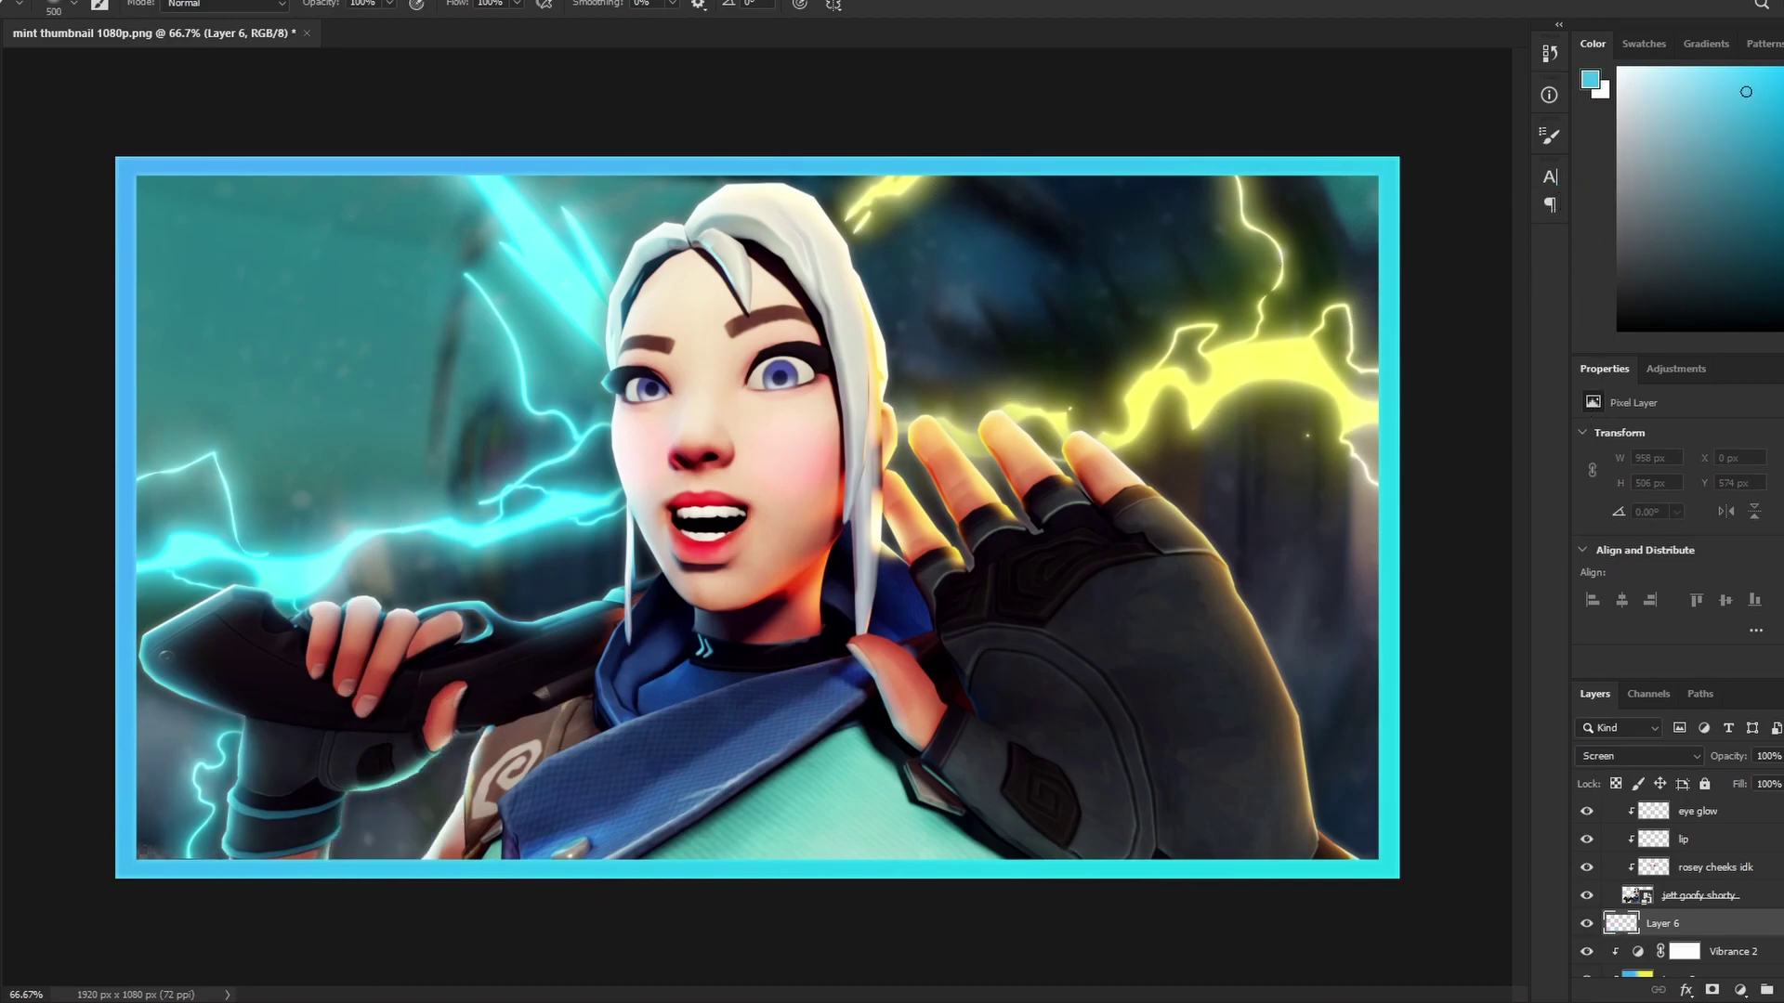
left_click(792, 667, "alt")
mouse_move(241, 734)
left_mouse_down()
mouse_move(708, 558)
mouse_move(650, 565)
left_mouse_up()
key("ctrl+z")
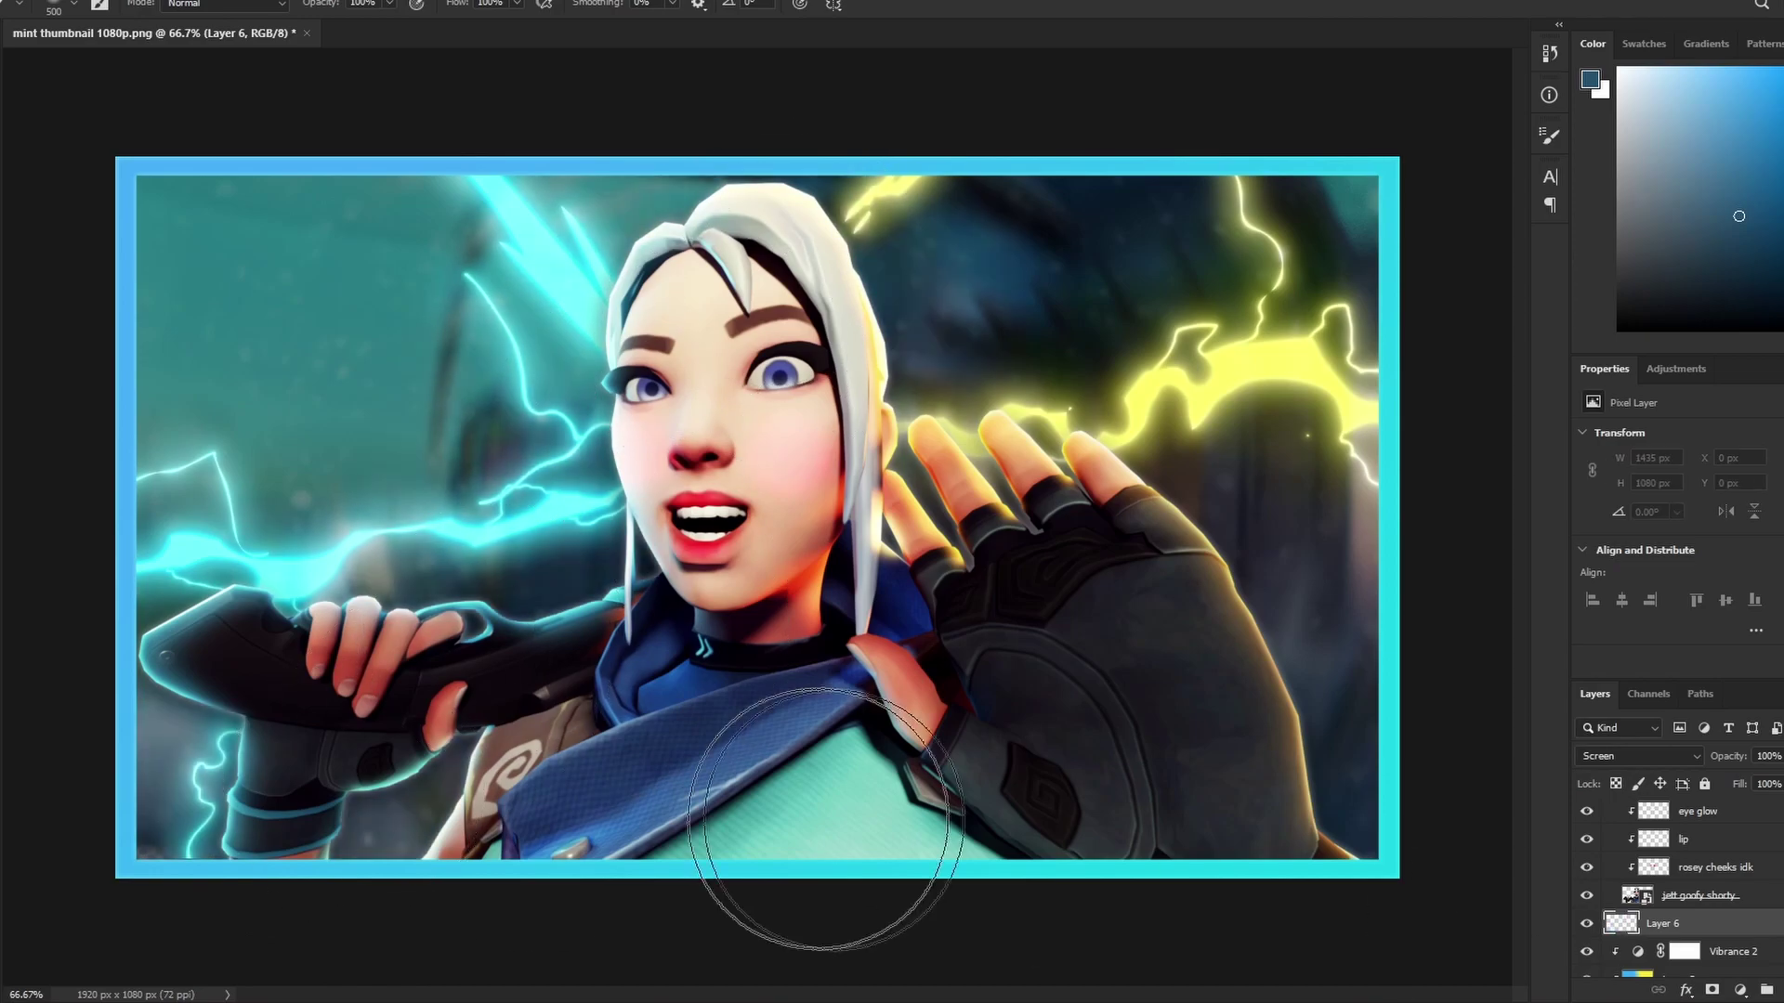
mouse_move(278, 809)
left_mouse_down()
mouse_move(318, 703)
mouse_move(687, 399)
left_mouse_up()
left_click(1783, 990)
key("ctrl+z")
Paint a soft dark yellow glow behind Jett's raised-hand side and set the glow layer's opacity to 80%
left_click(1783, 291)
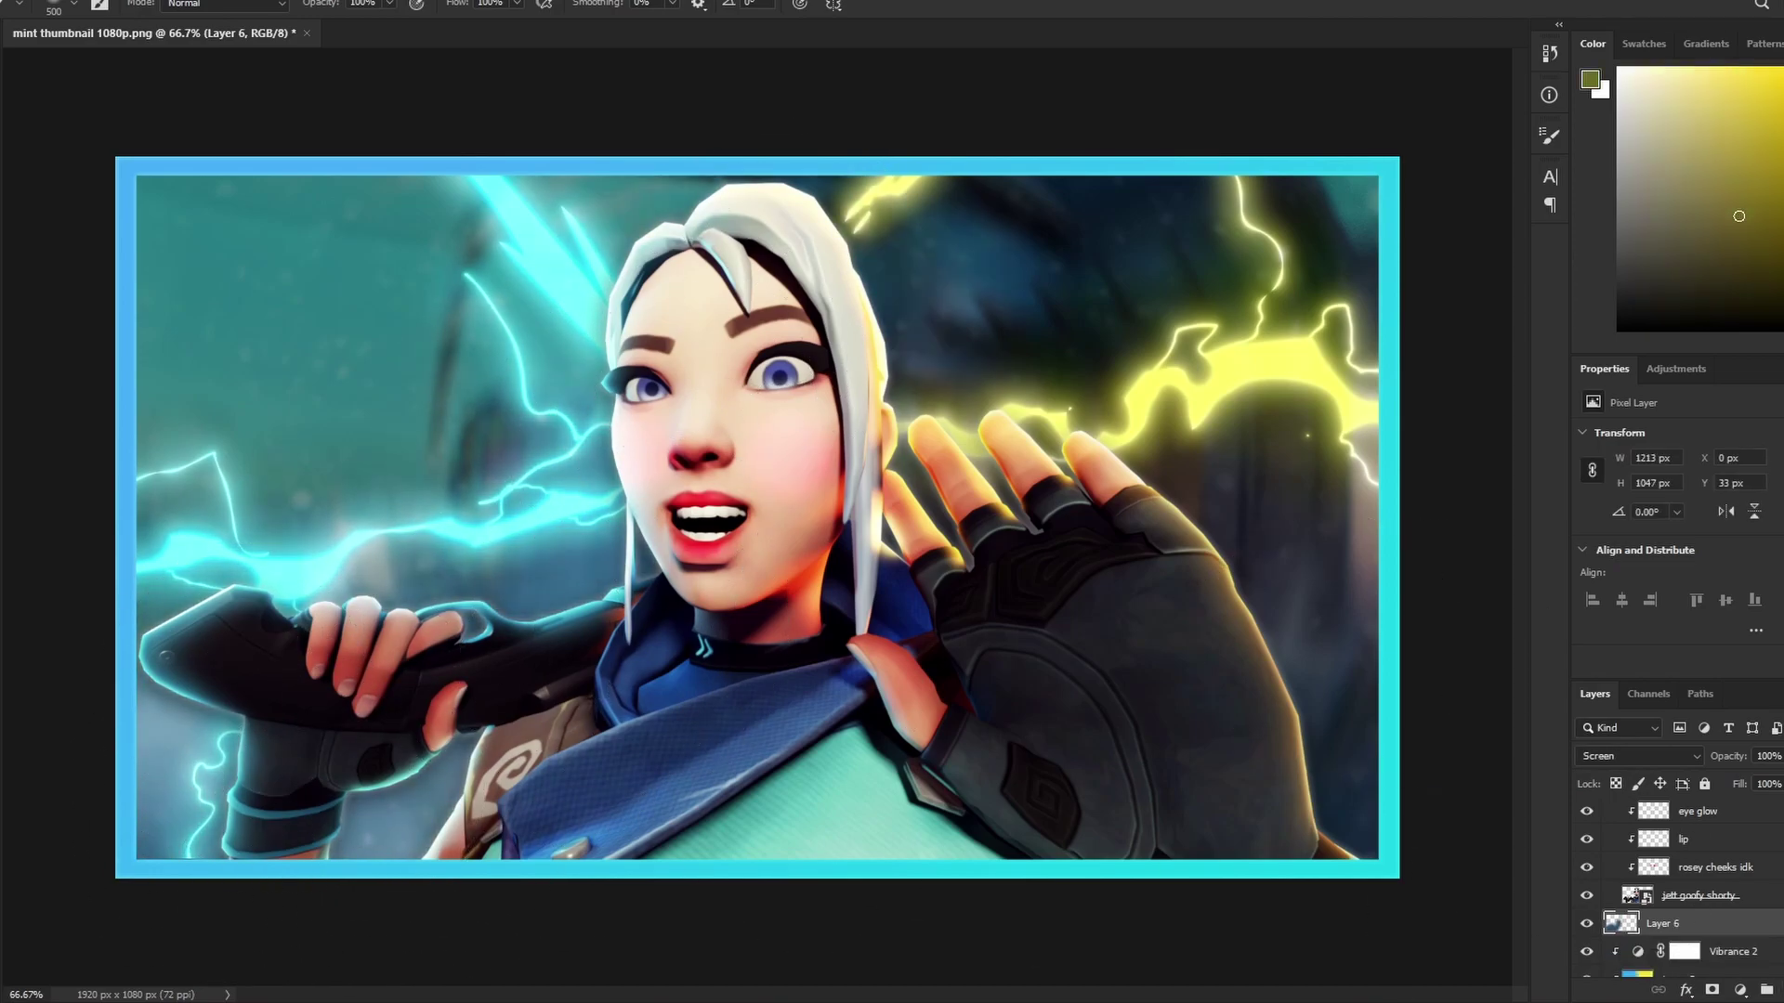
mouse_move(926, 692)
left_mouse_down()
mouse_move(1075, 656)
mouse_move(1214, 756)
mouse_move(818, 307)
mouse_move(892, 418)
left_mouse_up()
left_click(1586, 924)
left_click(1585, 924)
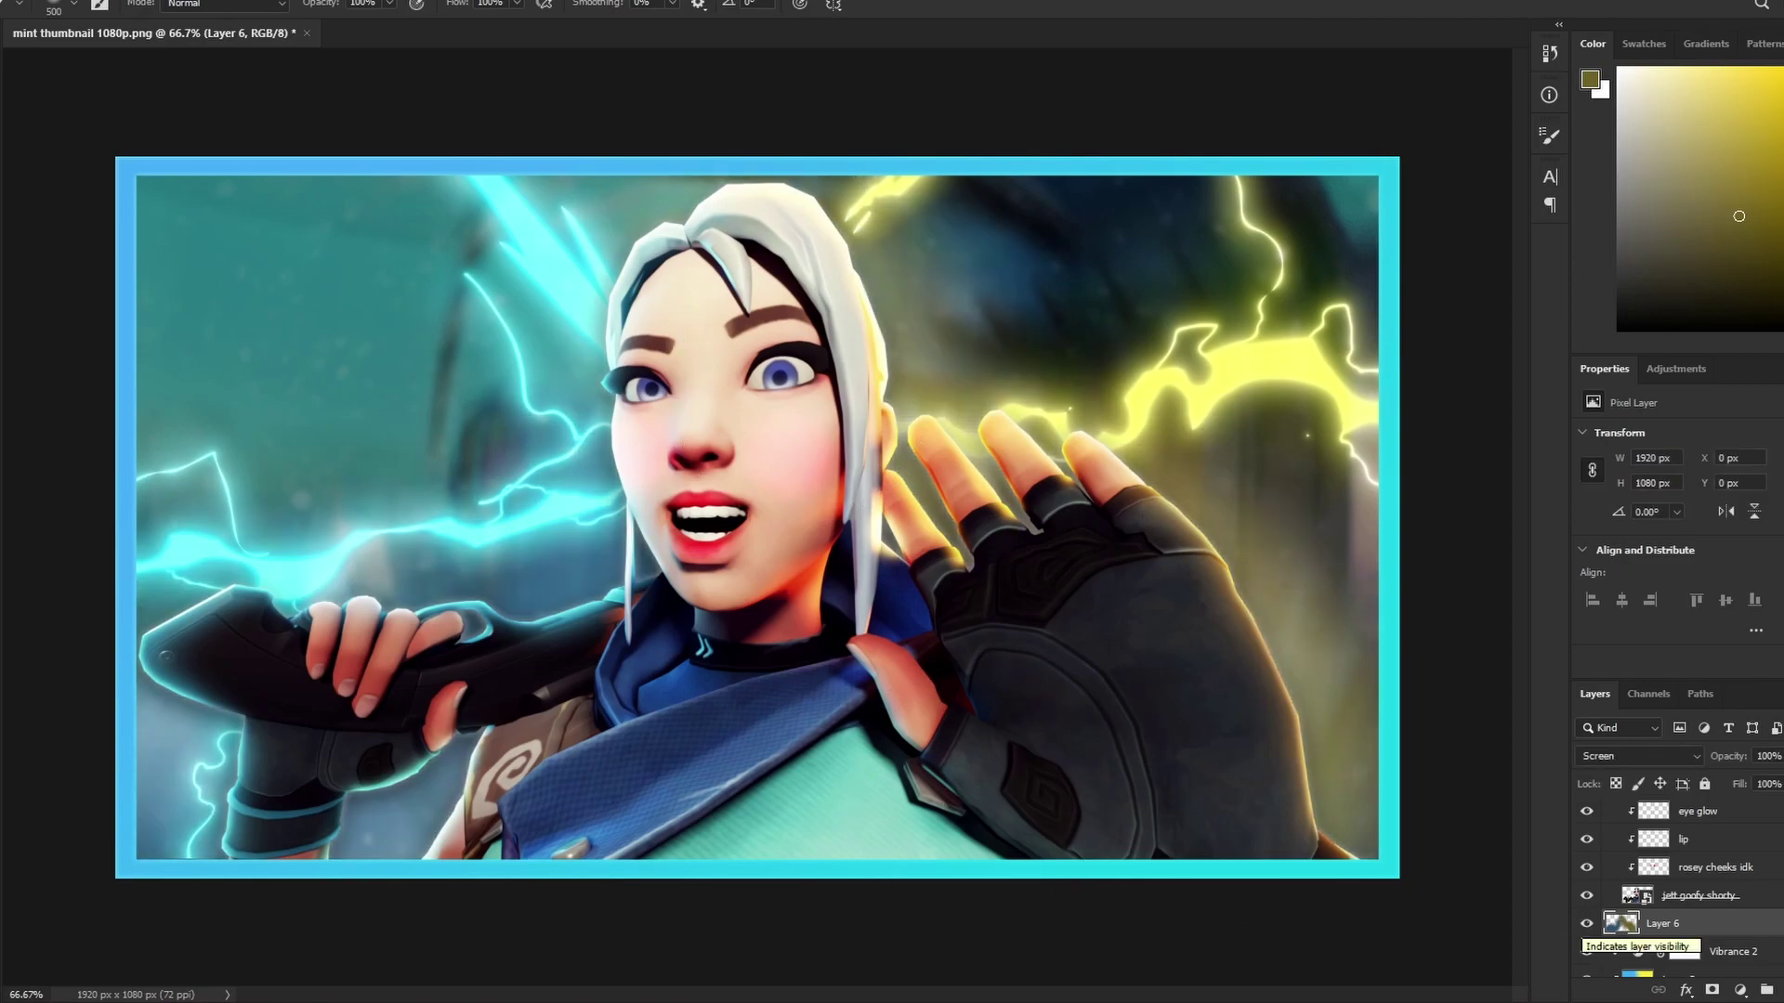
type("80")
key("Return")
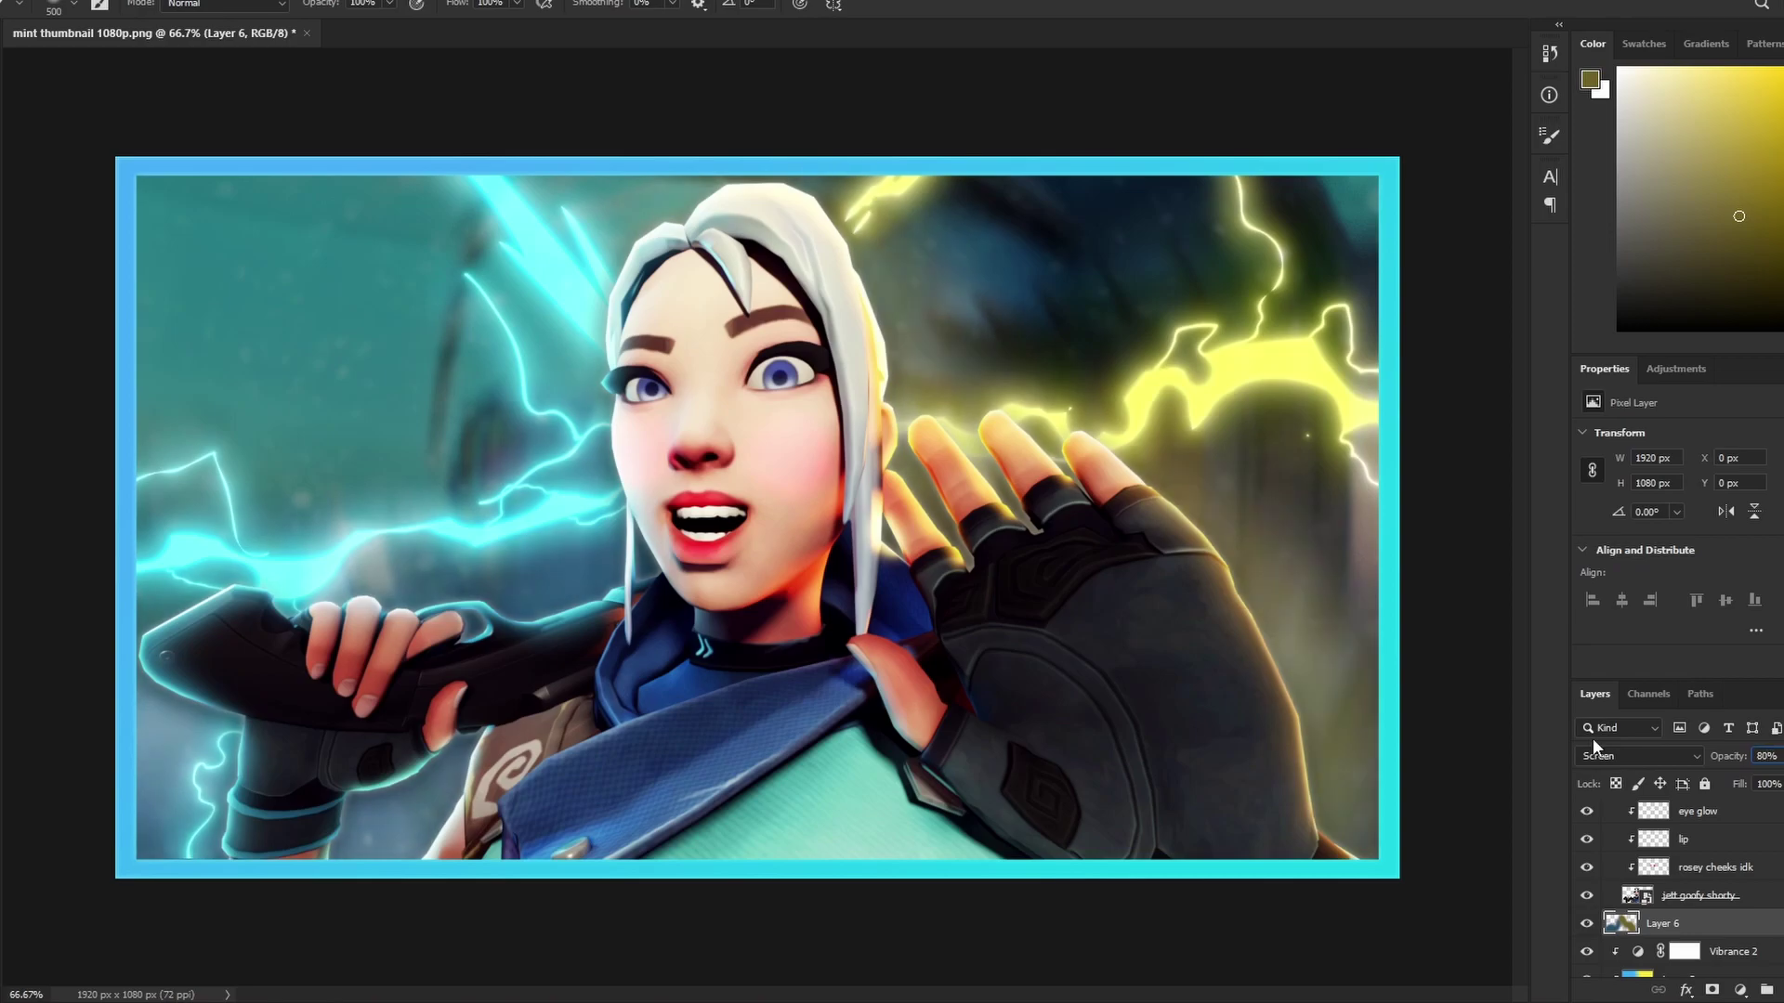
Add the black title words MAKE and THIS in Komika Axis as separate text layers beside Jett's head
key("d")
key("t")
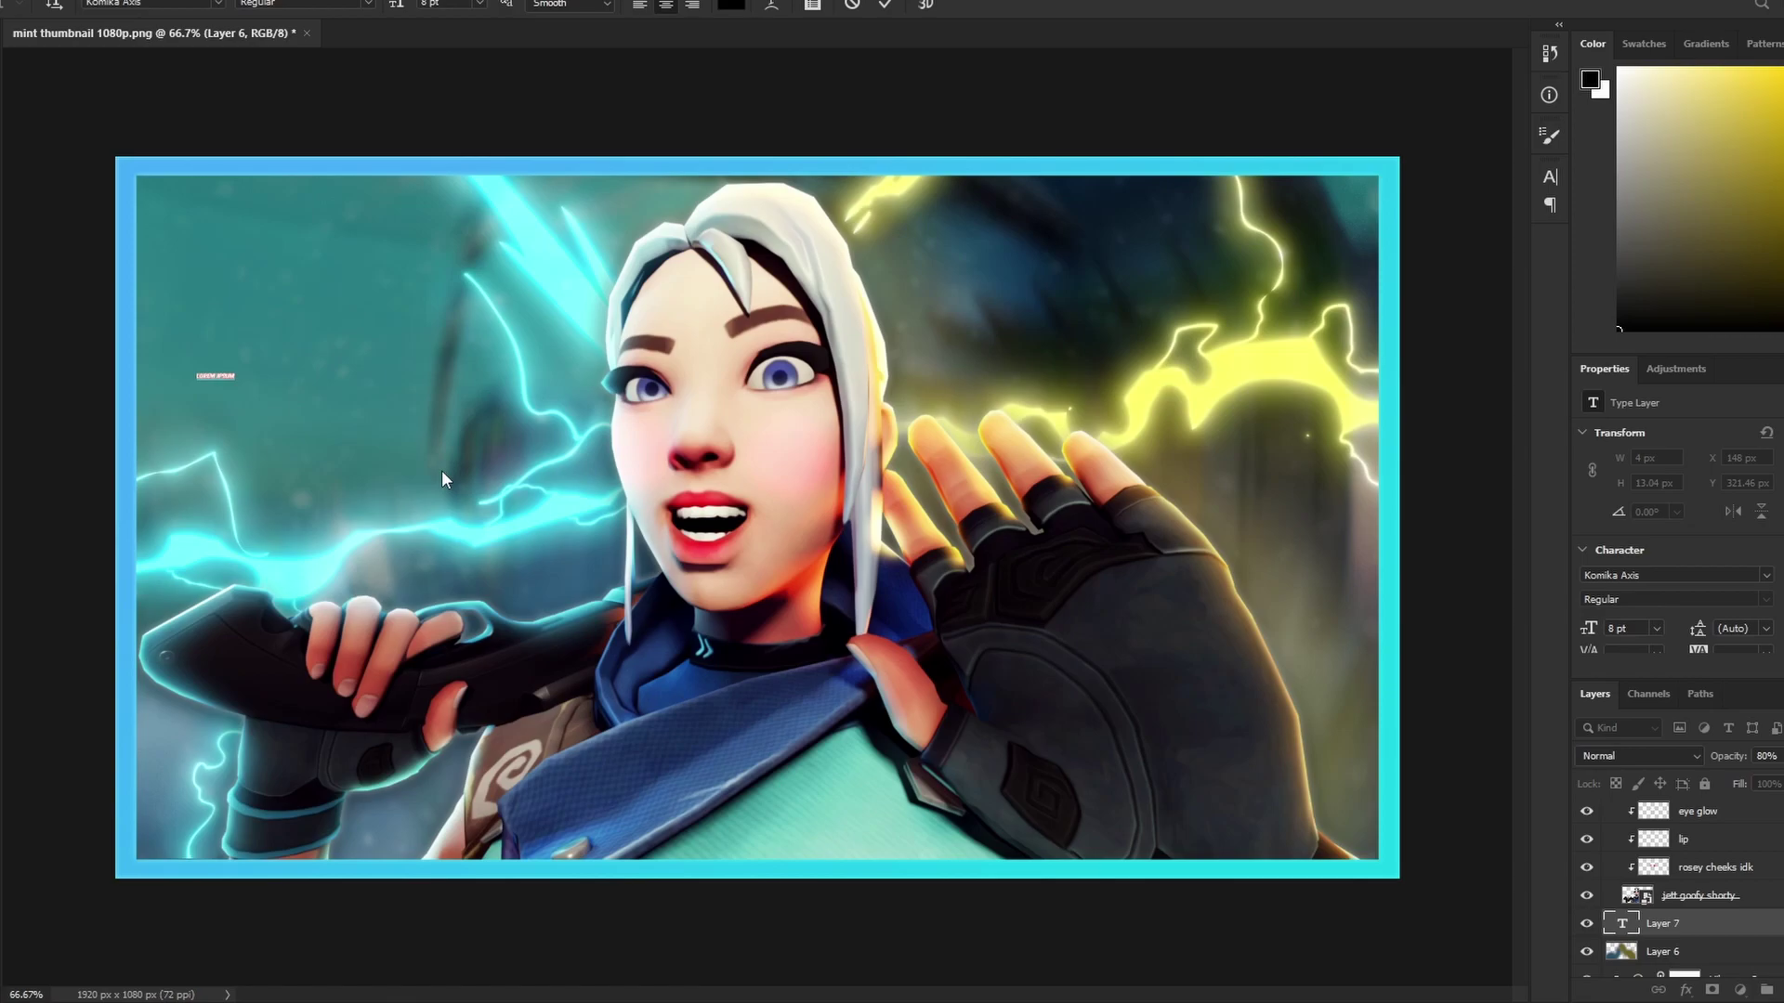
type("WOW COOL")
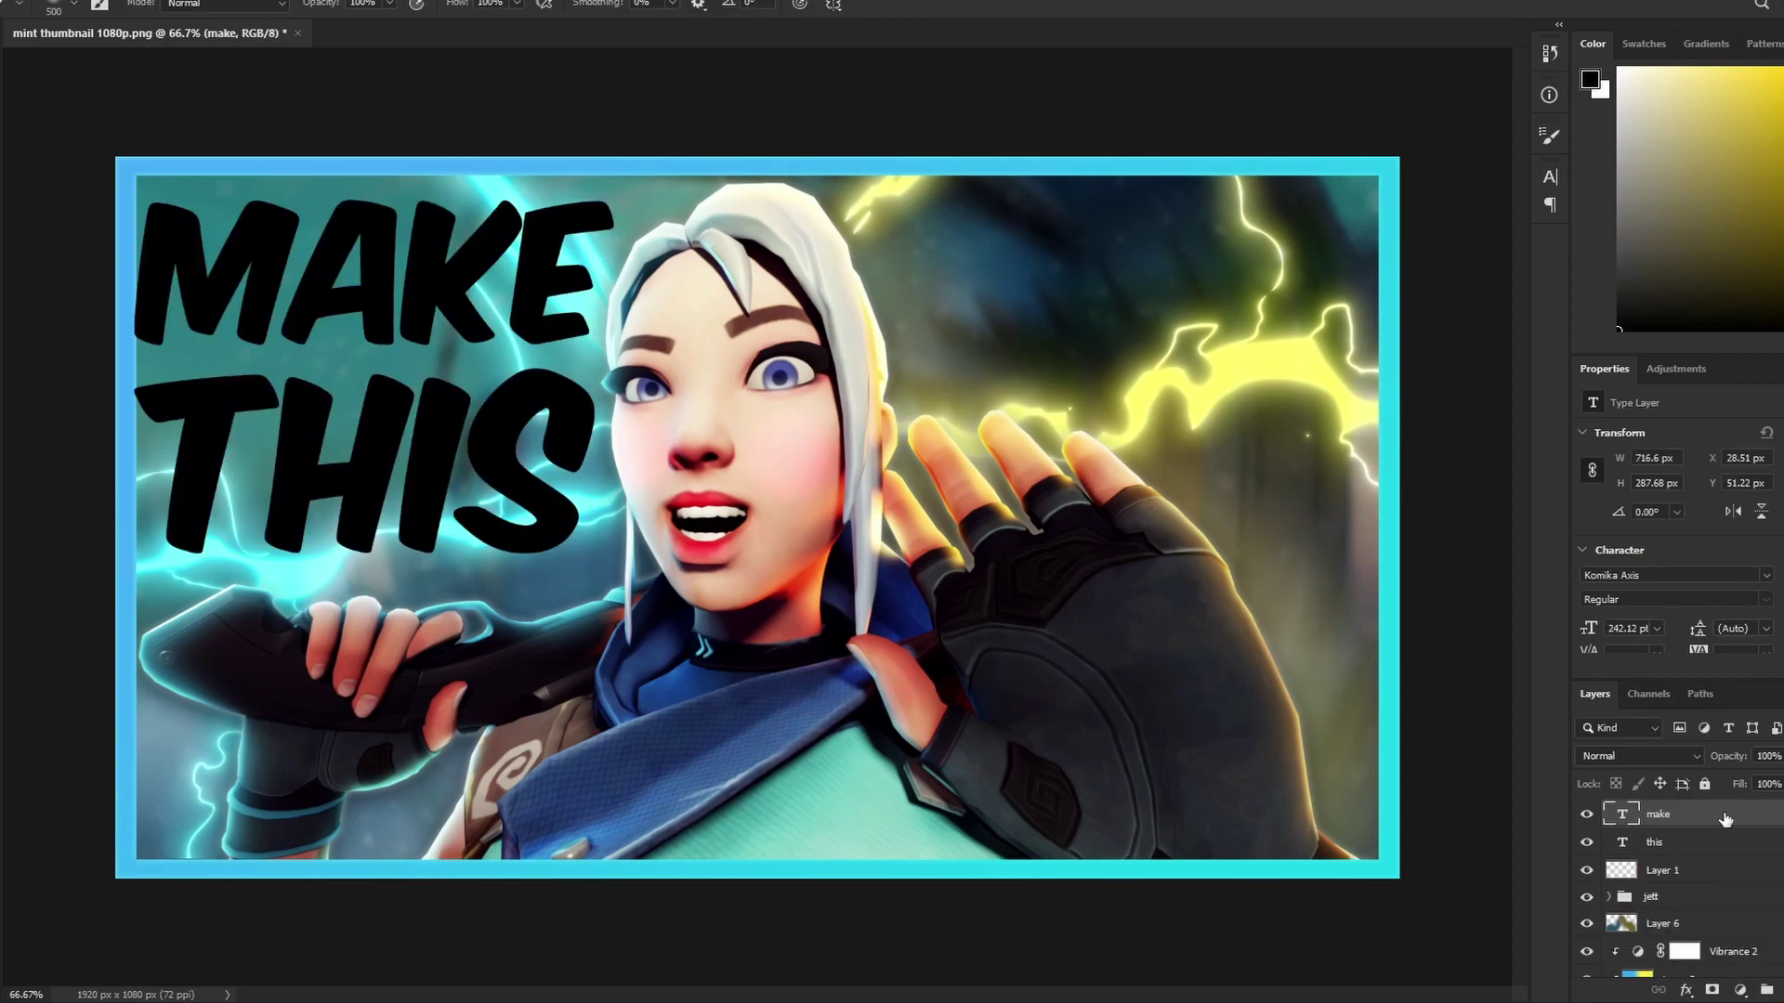
Add a linear Gradient Overlay at 90° to the MAKE text layer
double_click(1724, 818)
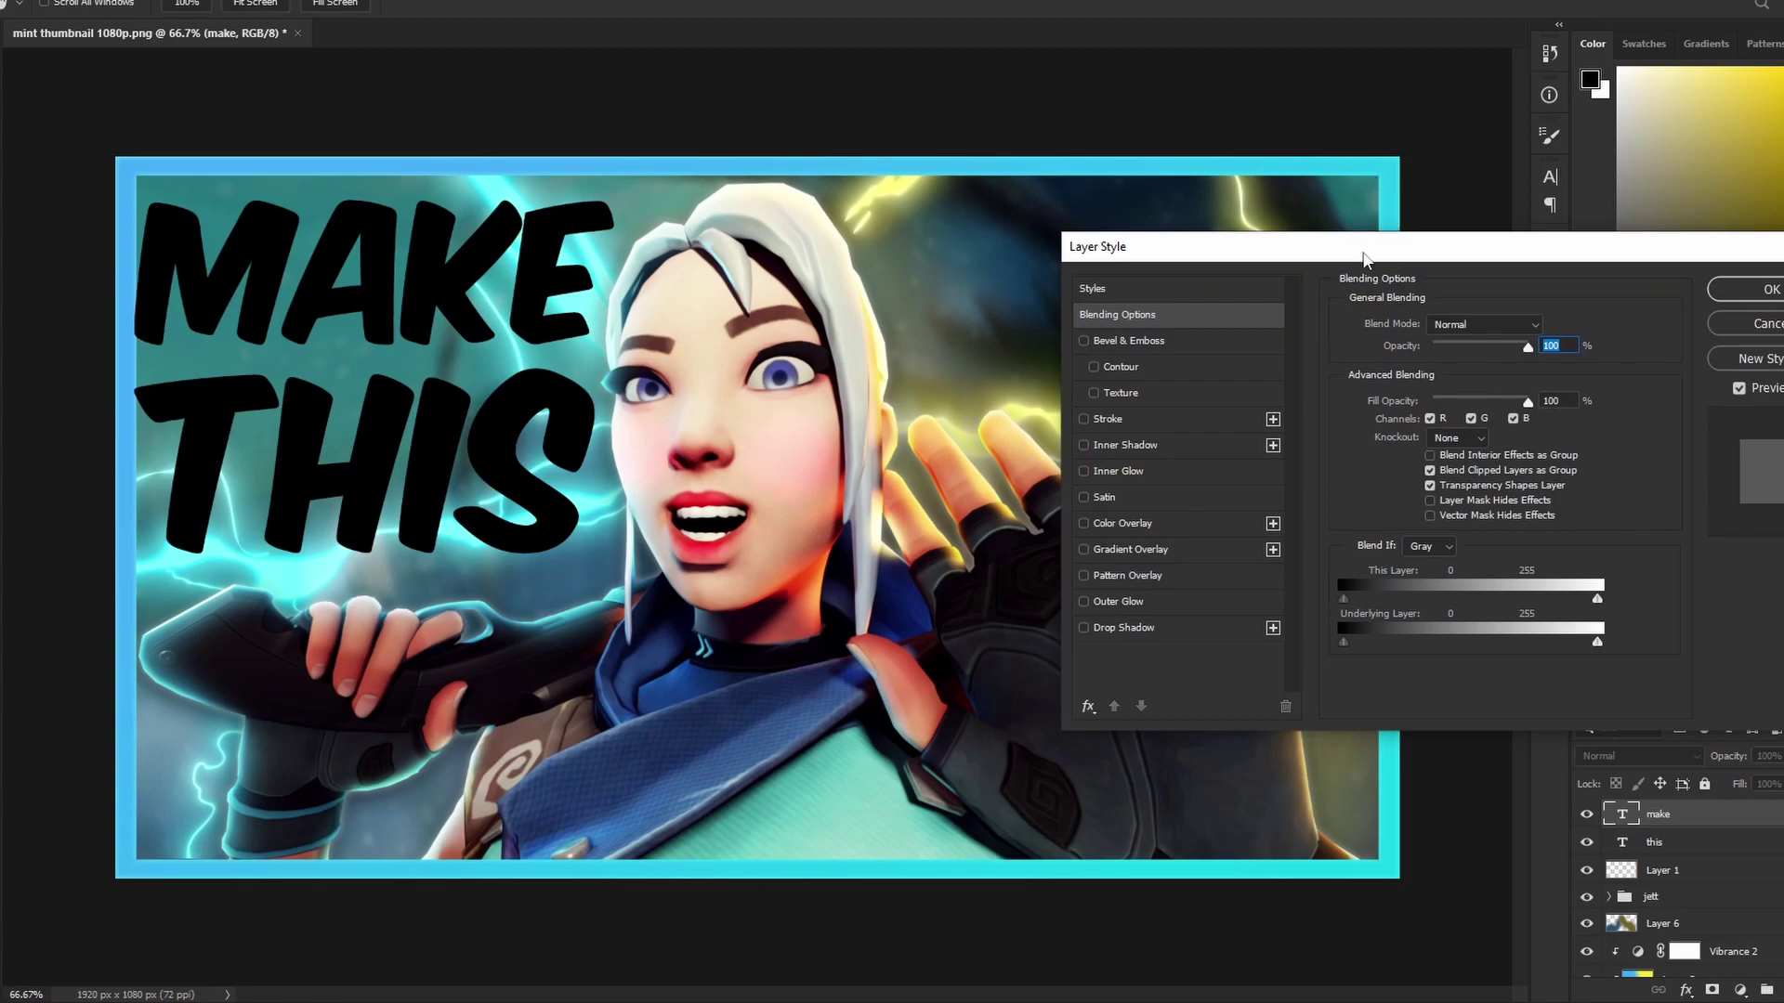
left_click(1045, 541)
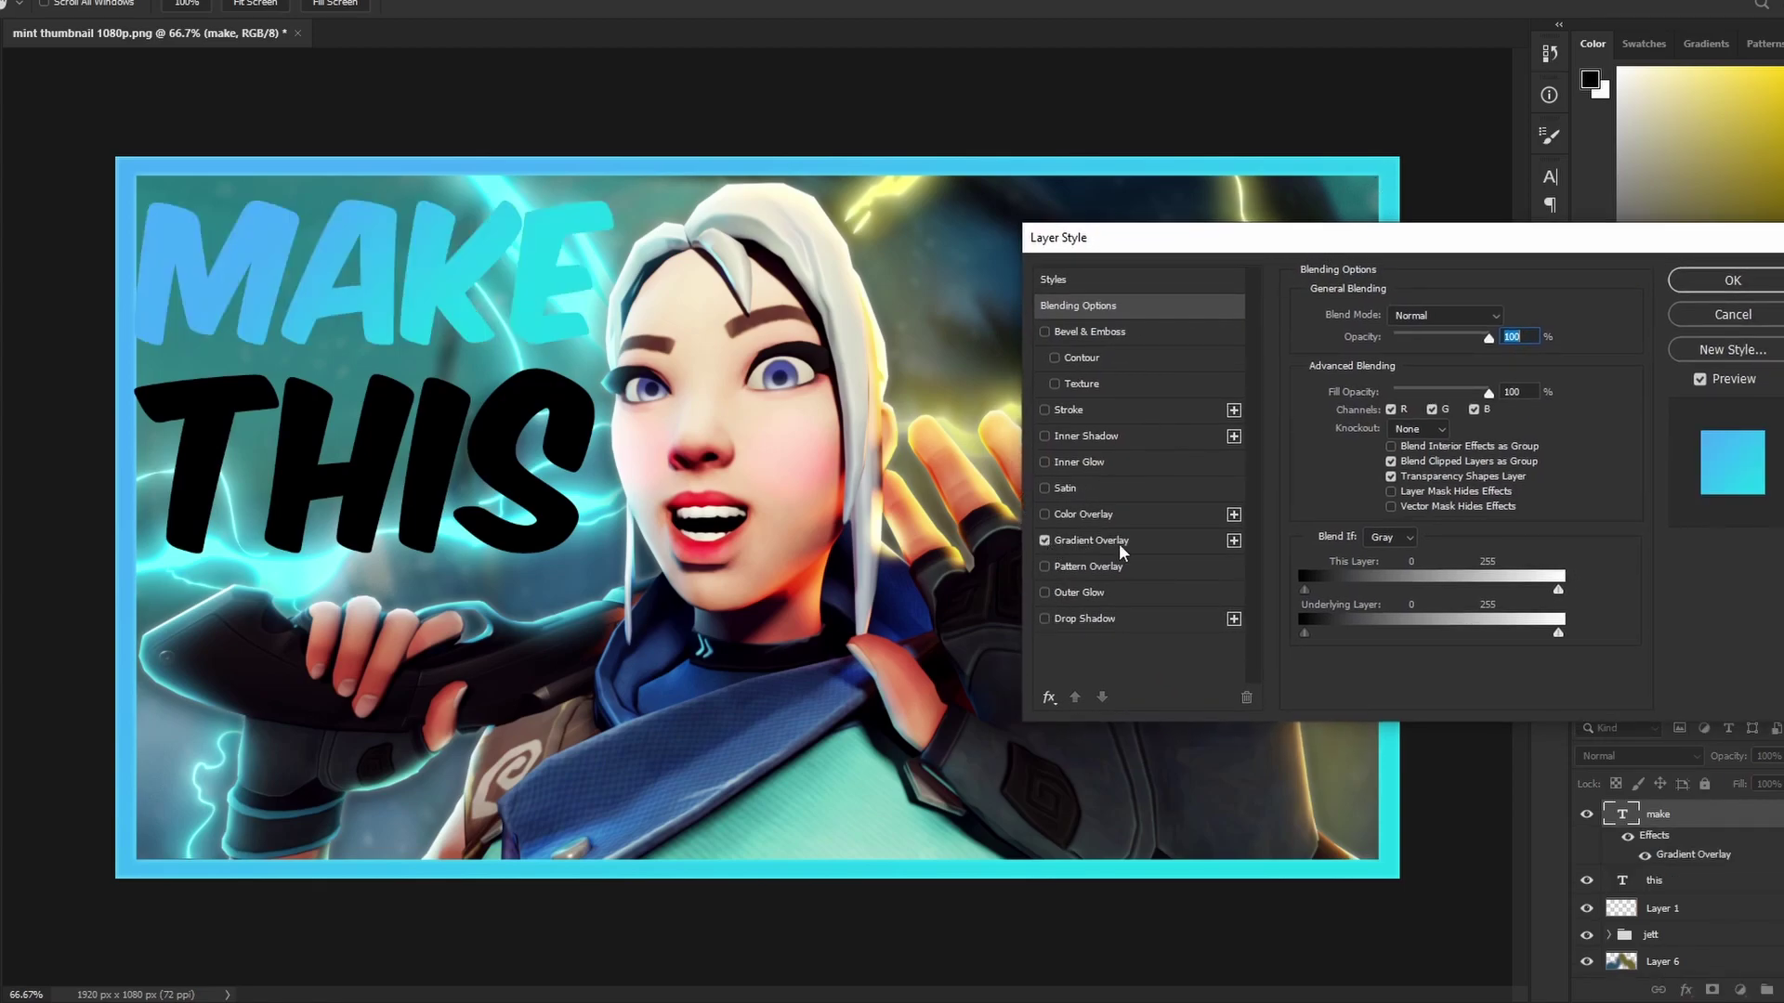
left_click(1119, 544)
left_click(1392, 365)
key("Return")
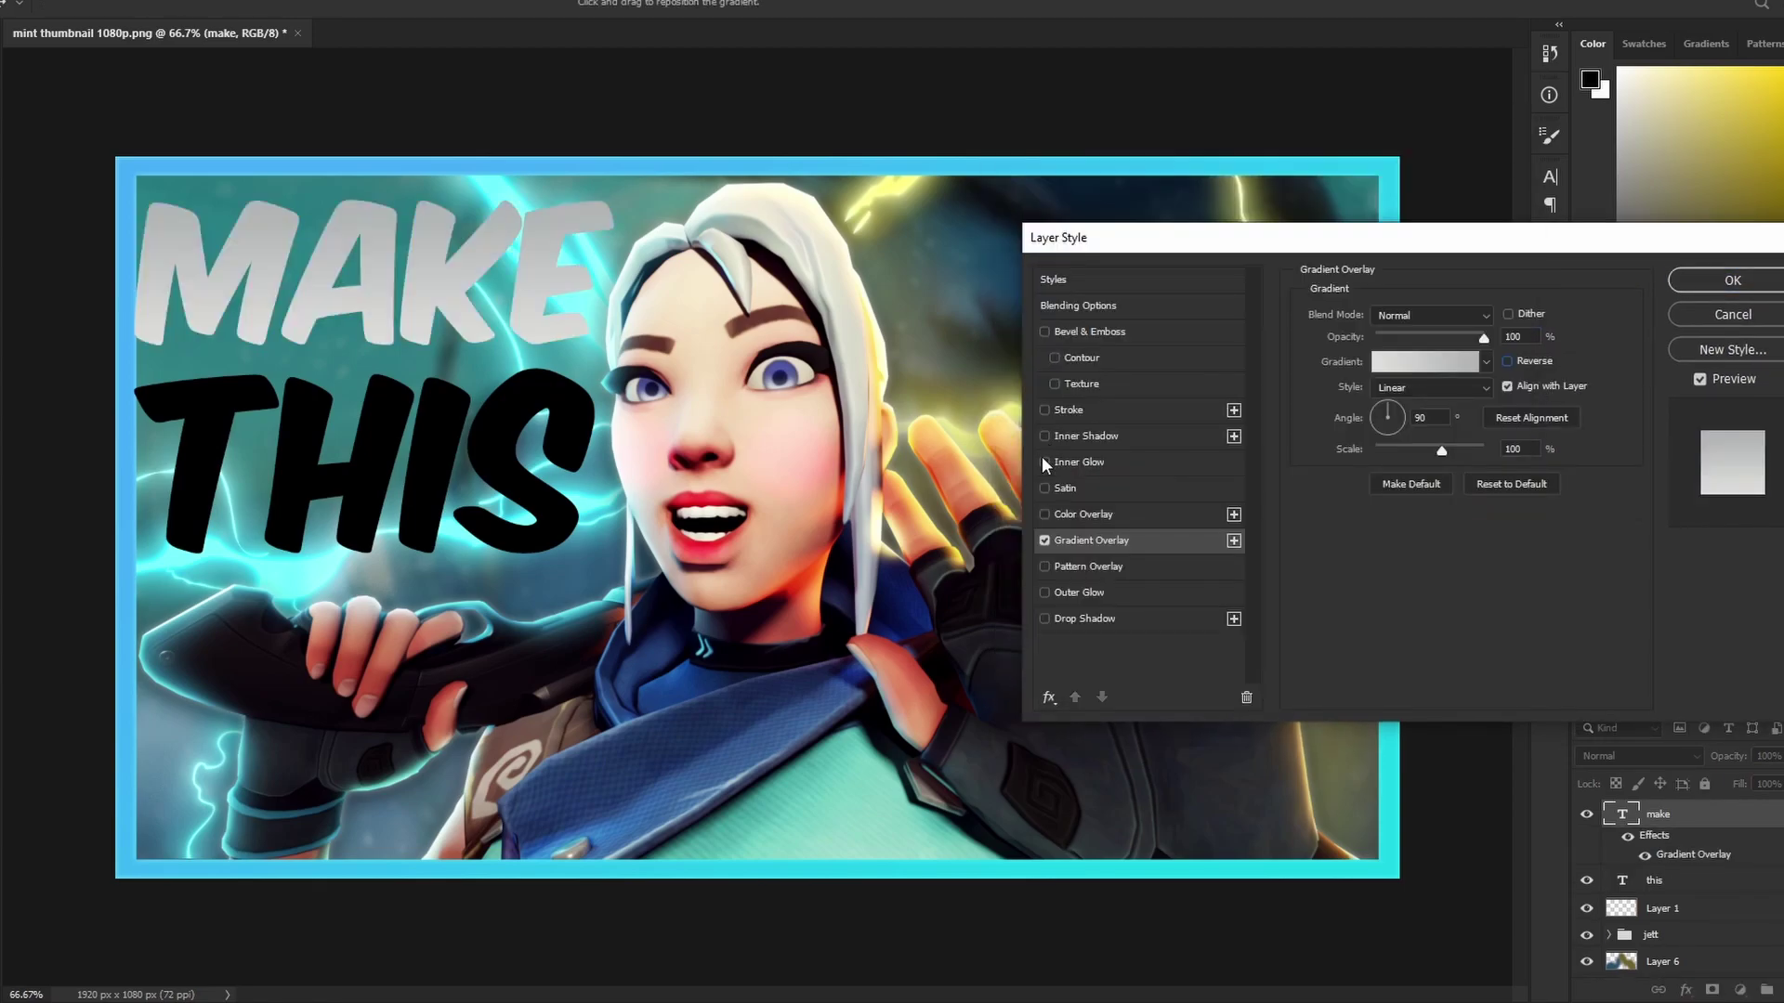
Add an Inner Glow, a Drop Shadow and a 25% opacity Outer Glow in colour 32ceef to the MAKE text
left_click(1044, 462)
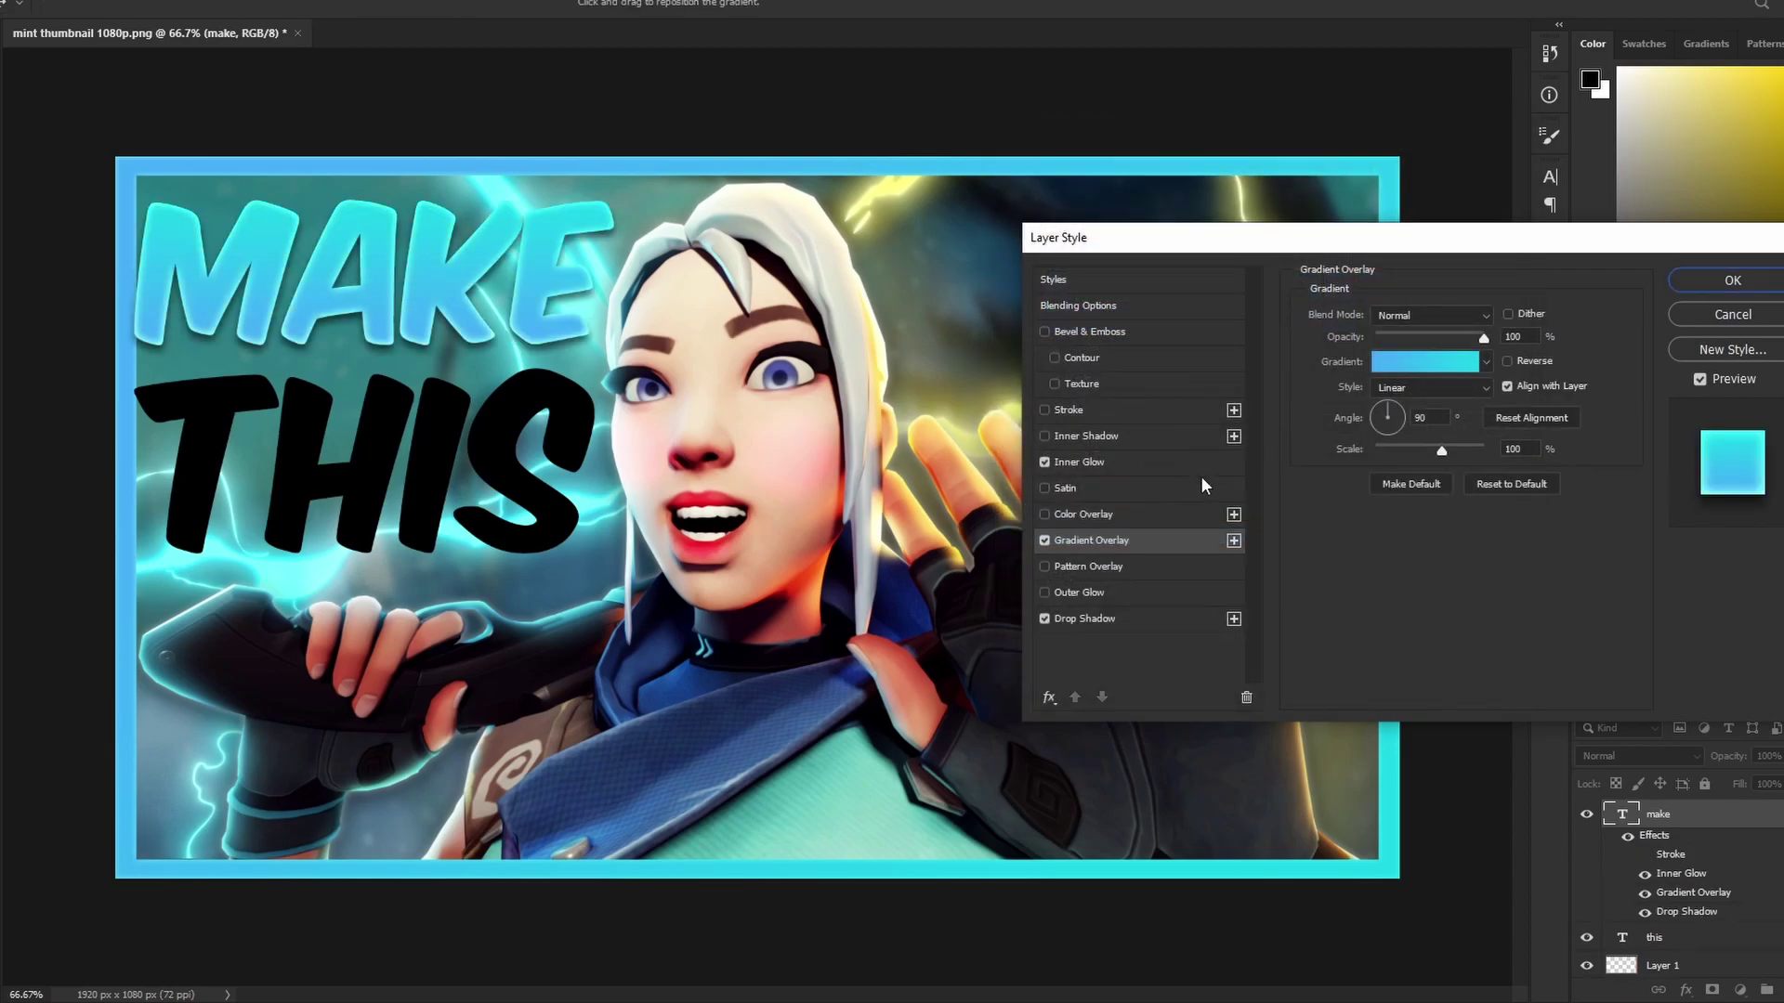
left_click(1044, 591)
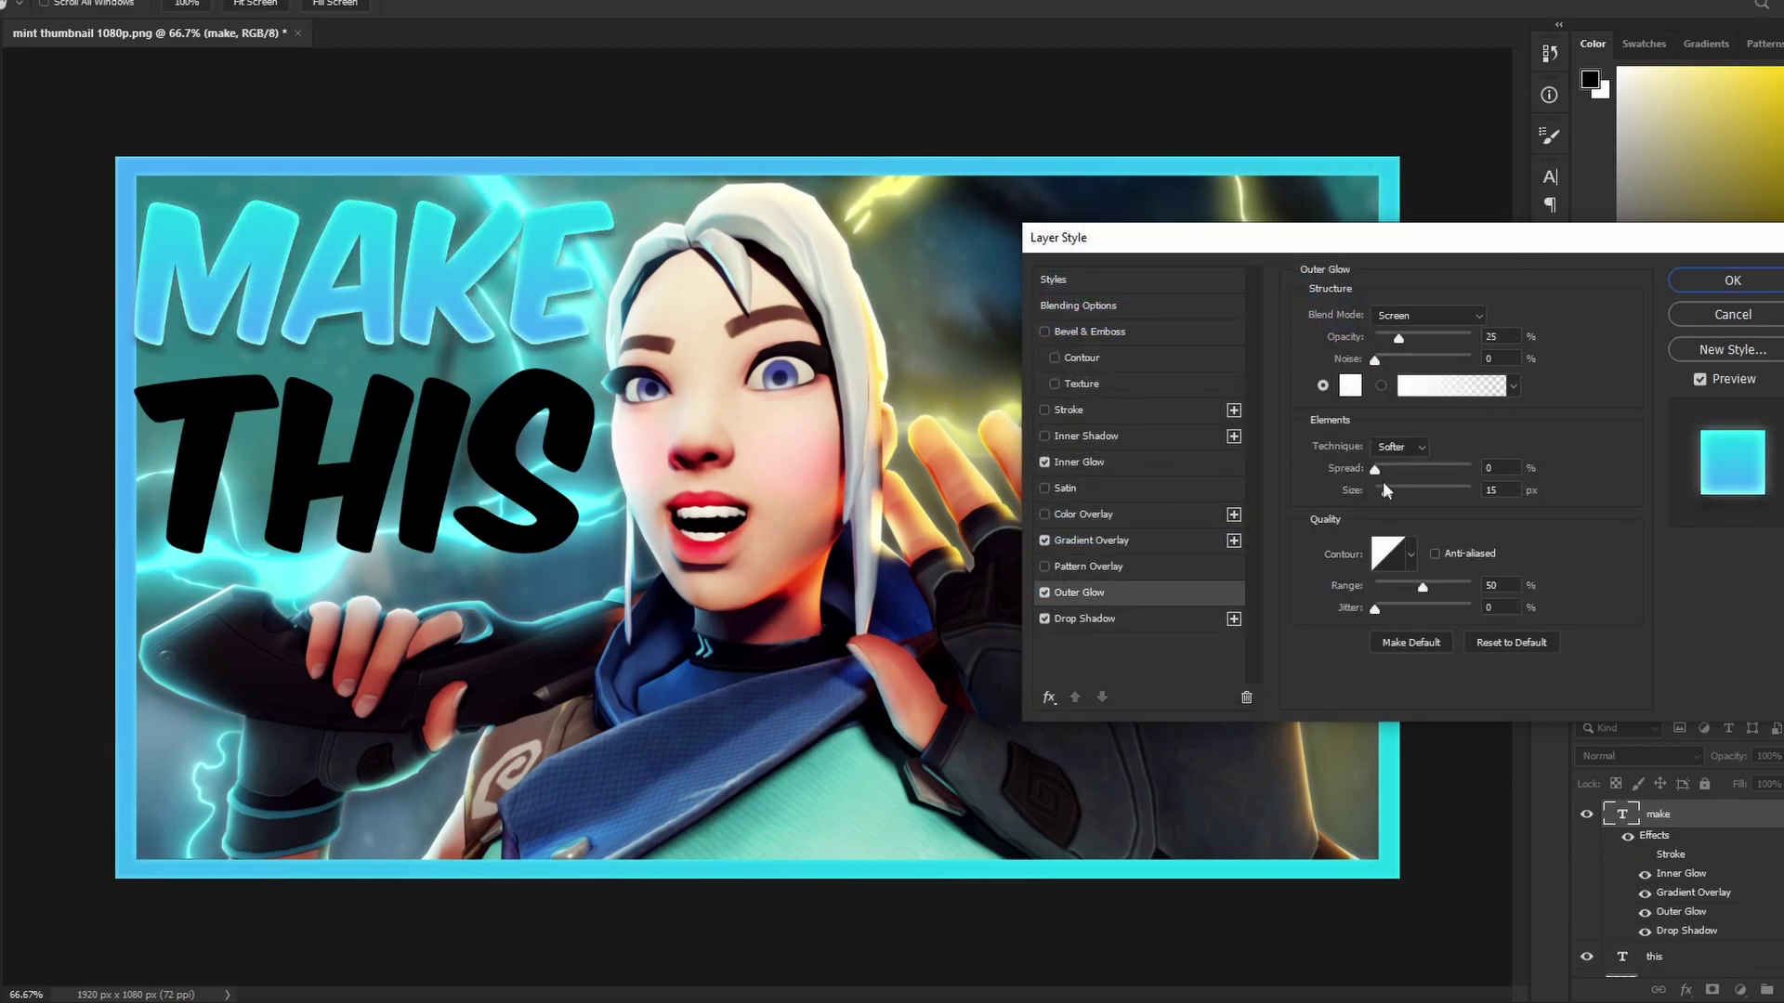
left_click_drag(1507, 339, 1279, 320)
type("25")
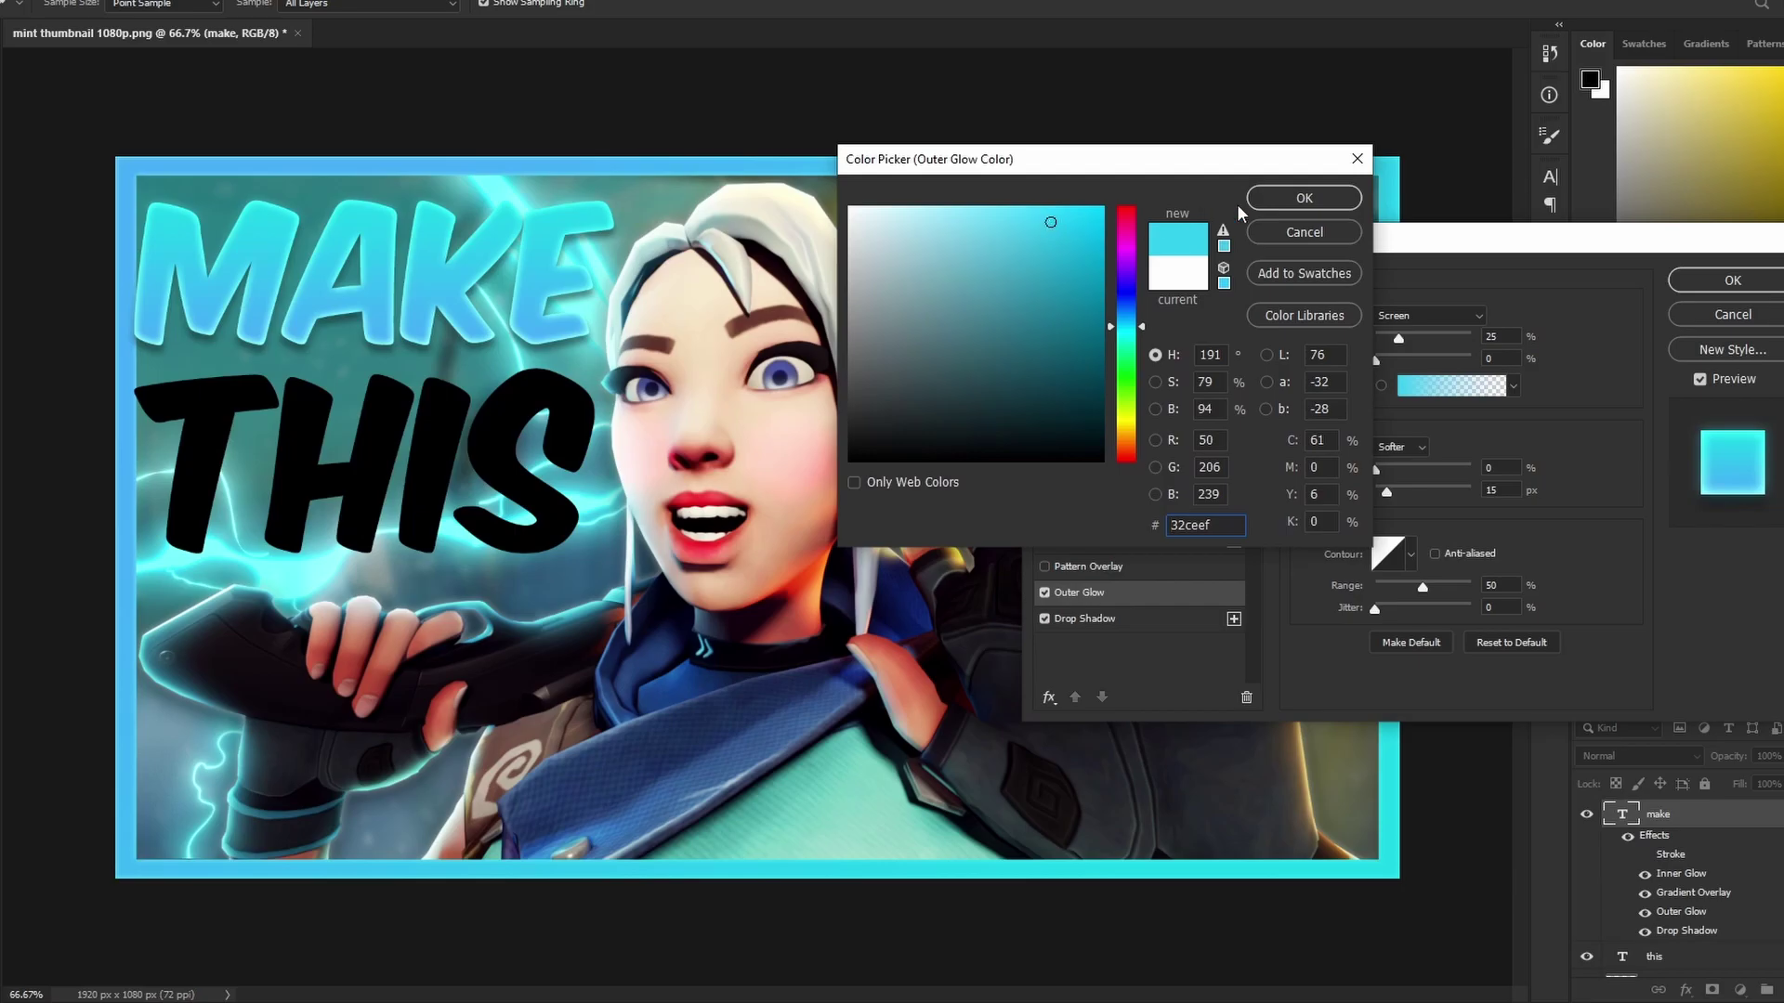
left_click(1305, 198)
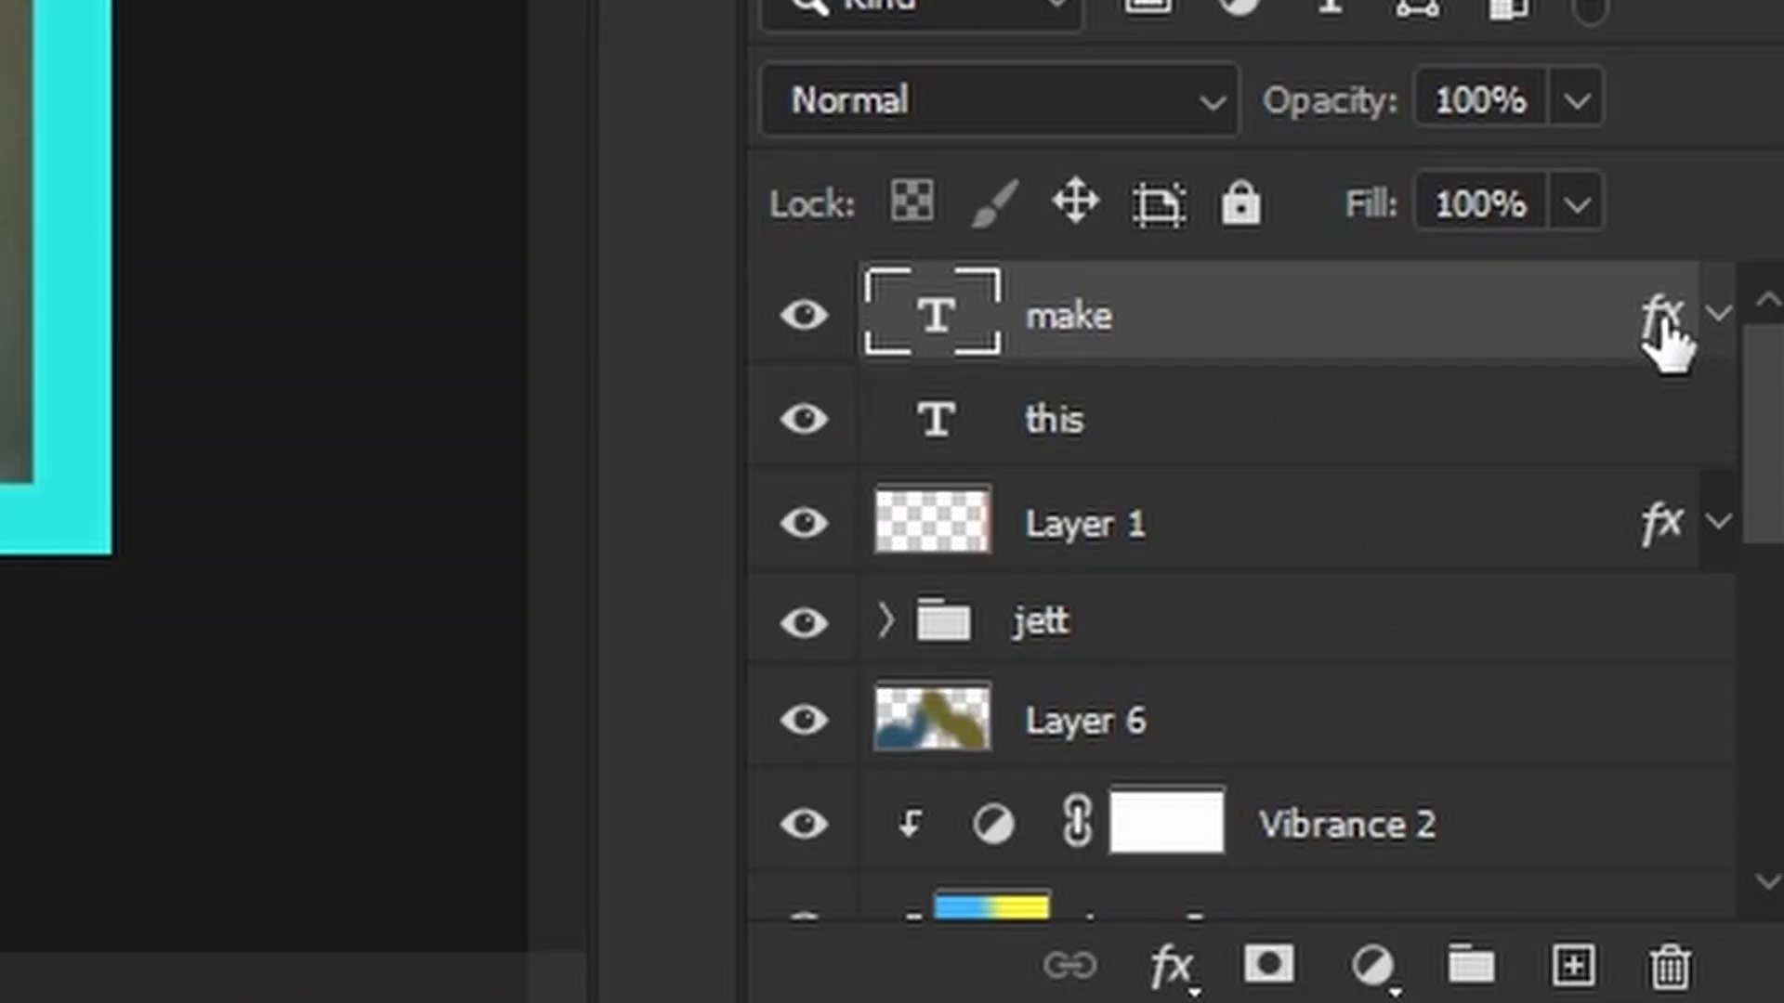
Copy the MAKE text's layer effects to the THIS text and stamp all visible layers into a new top layer
left_click_drag(1660, 327, 1609, 444, "alt")
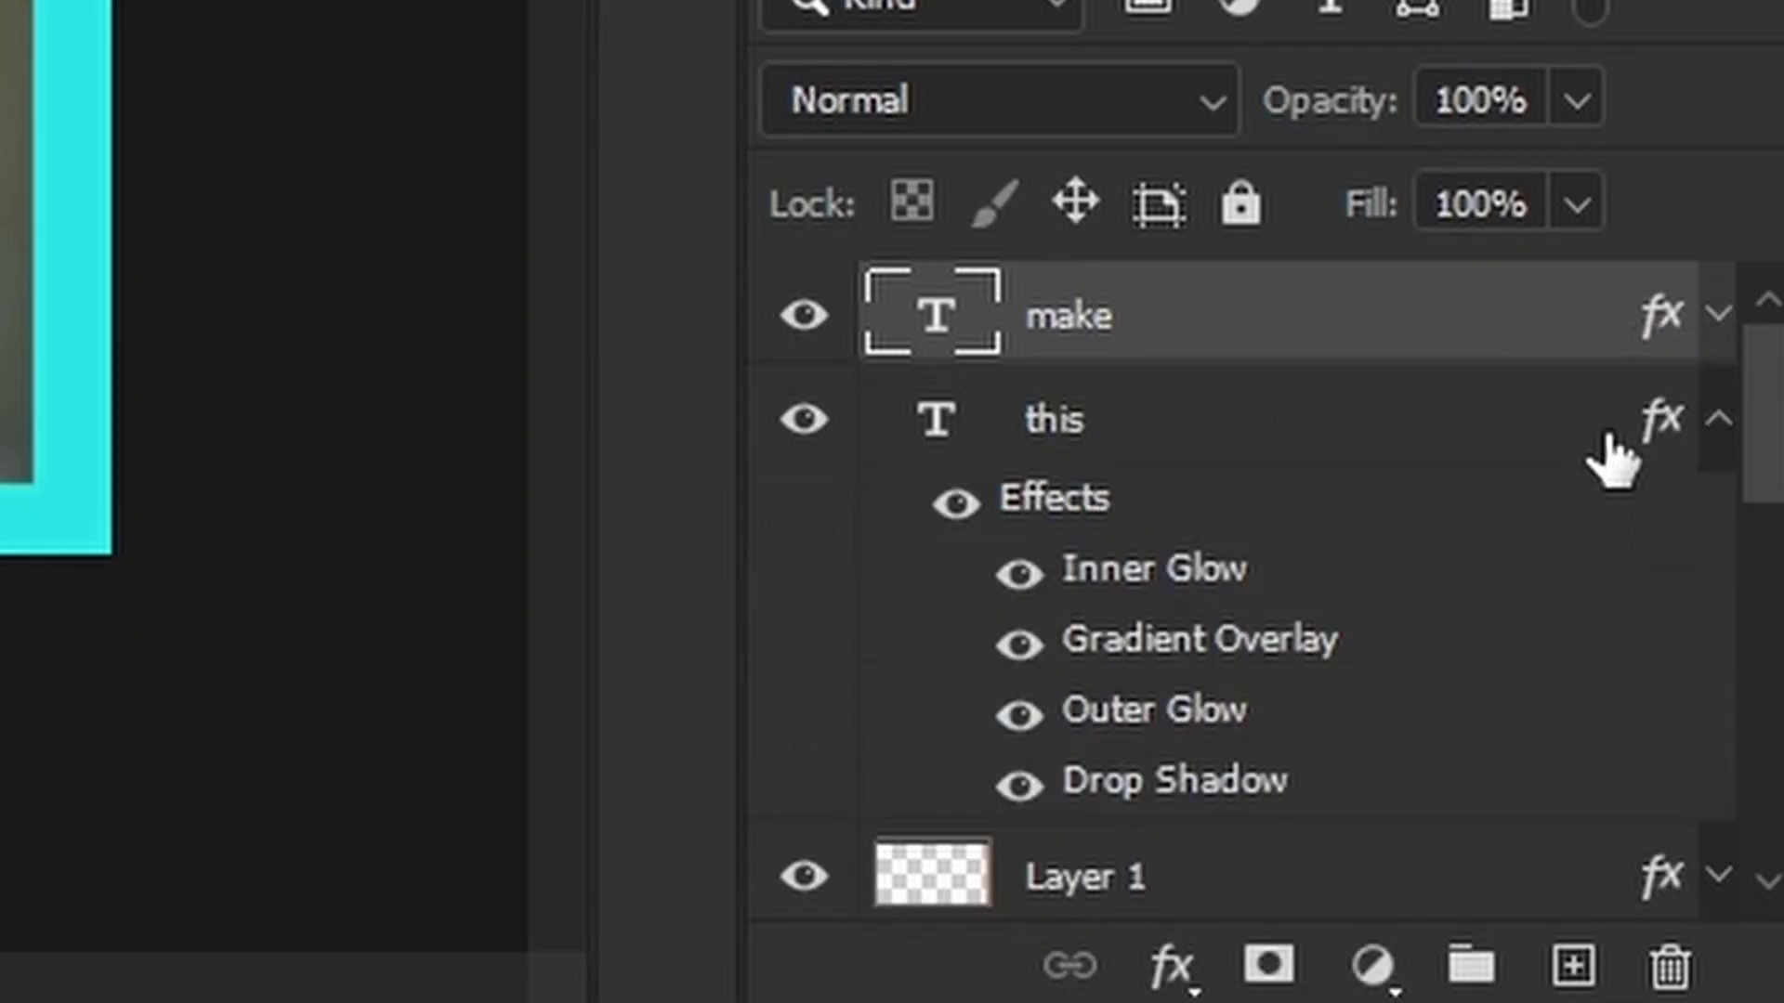
left_click(1719, 419)
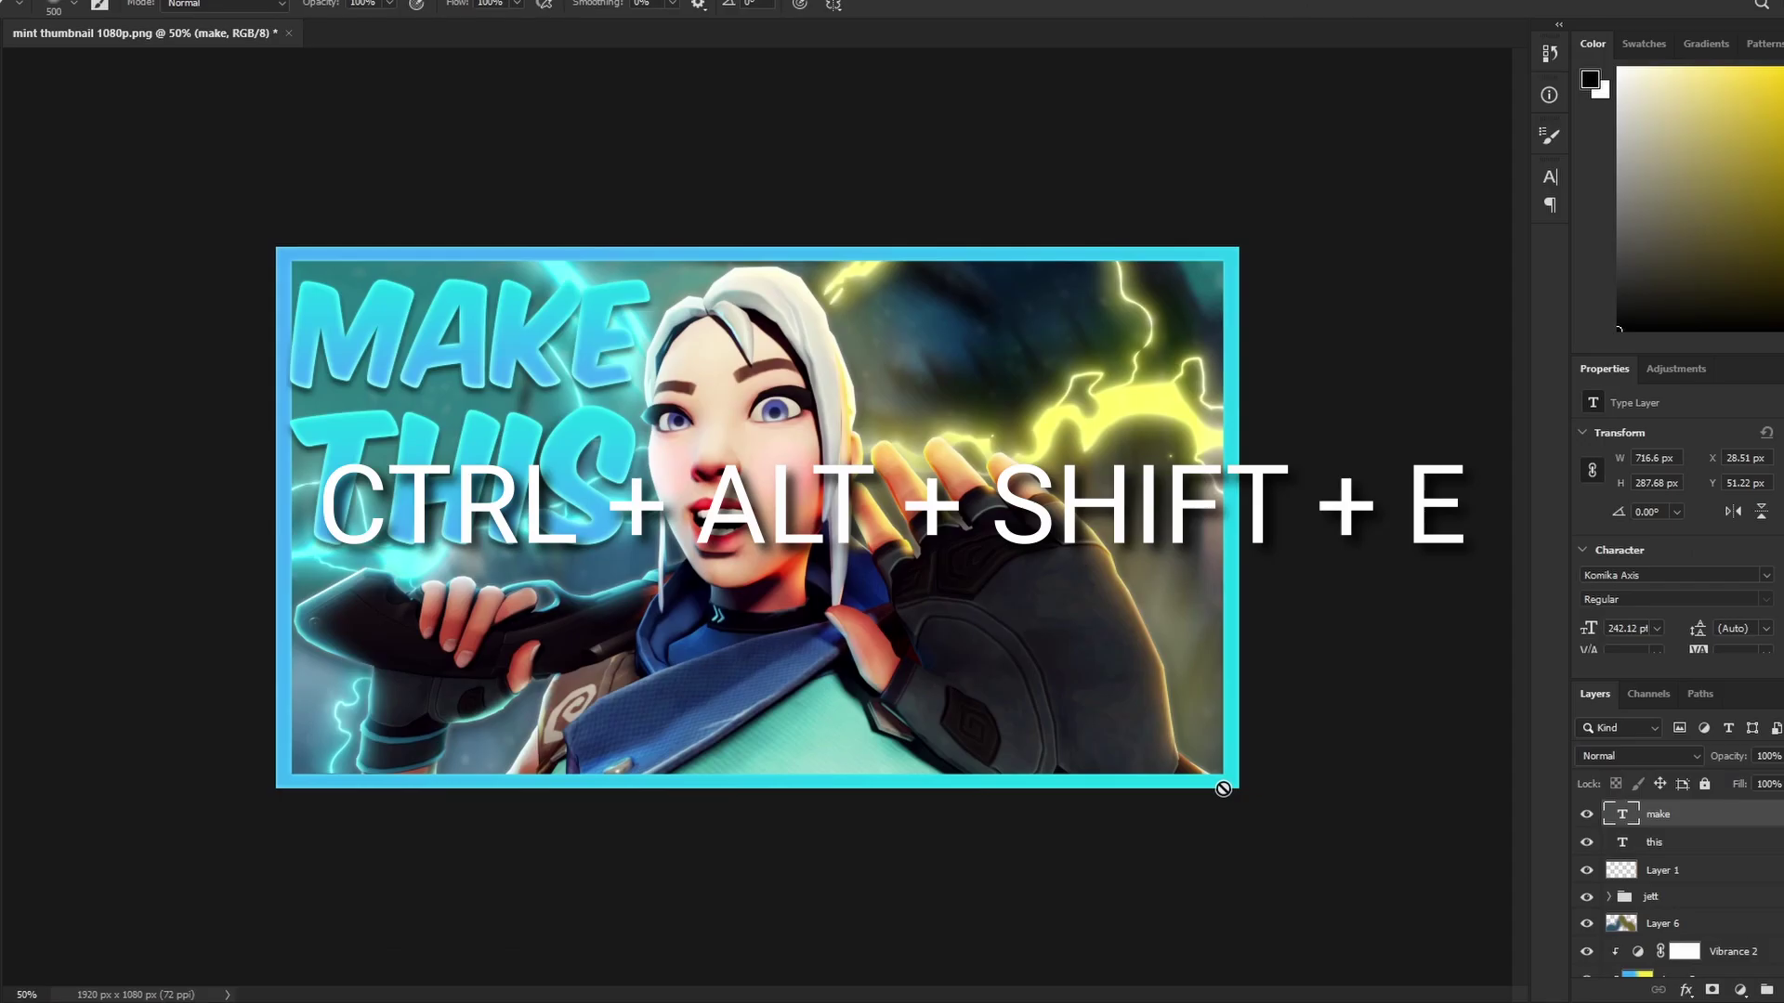
key("ctrl+alt+shift+e")
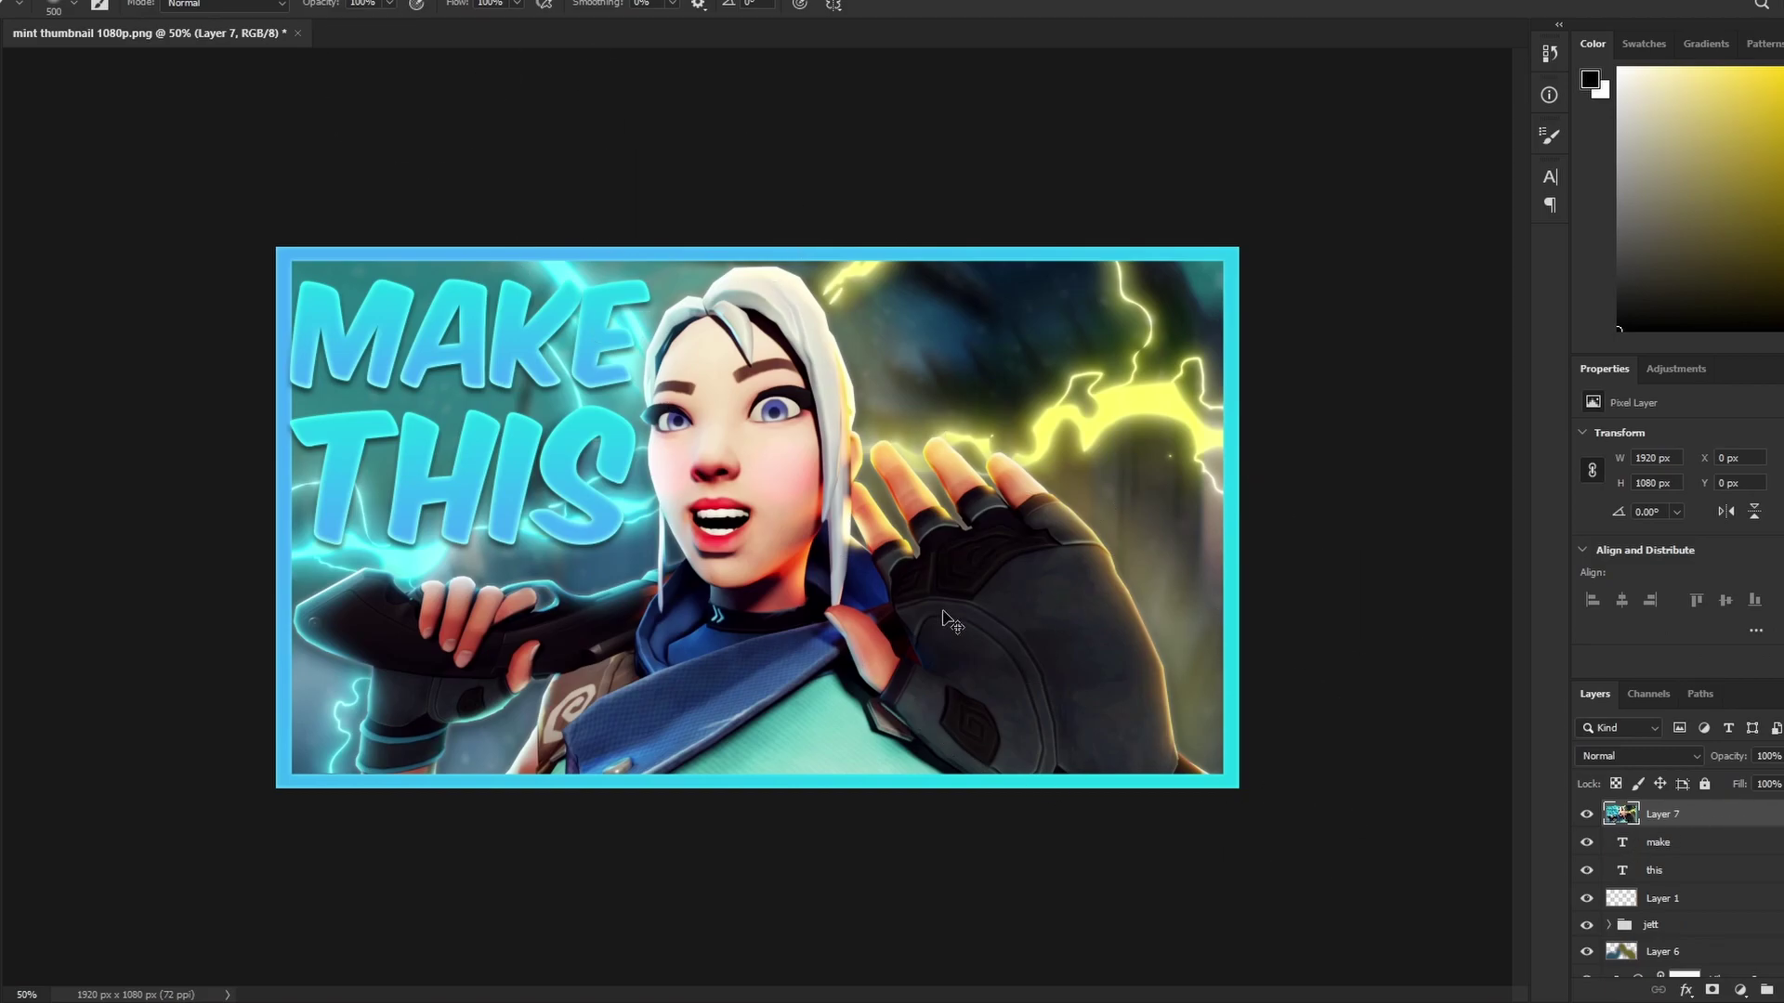
key("ctrl+t")
left_click_drag(1239, 247, 1190, 310, "alt")
key("Escape")
Grade the merged layer in Camera Raw: temperature -8, tint -13, contrast +10, highlights +13, shadows +13, whites +14, blacks +18, texture +38, clarity +8, vibrance +20
left_click(205, 0)
left_click(280, 92)
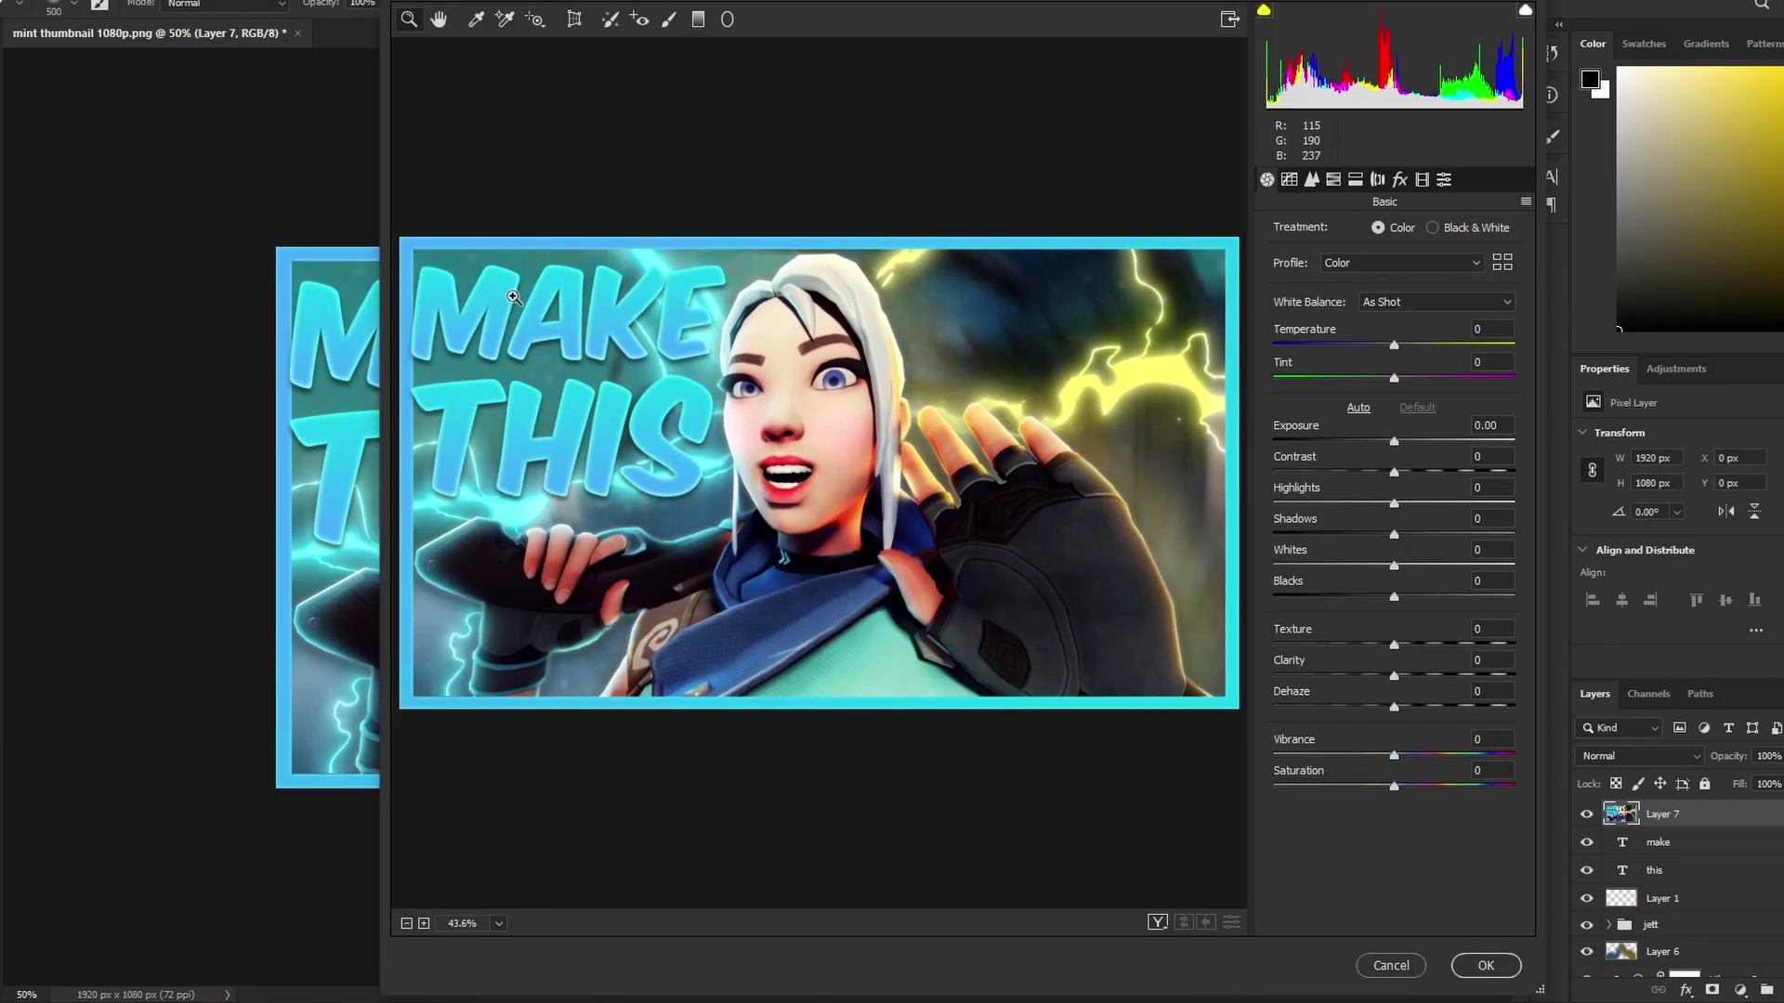
left_click(1392, 344)
left_click_drag(1391, 343, 1377, 342)
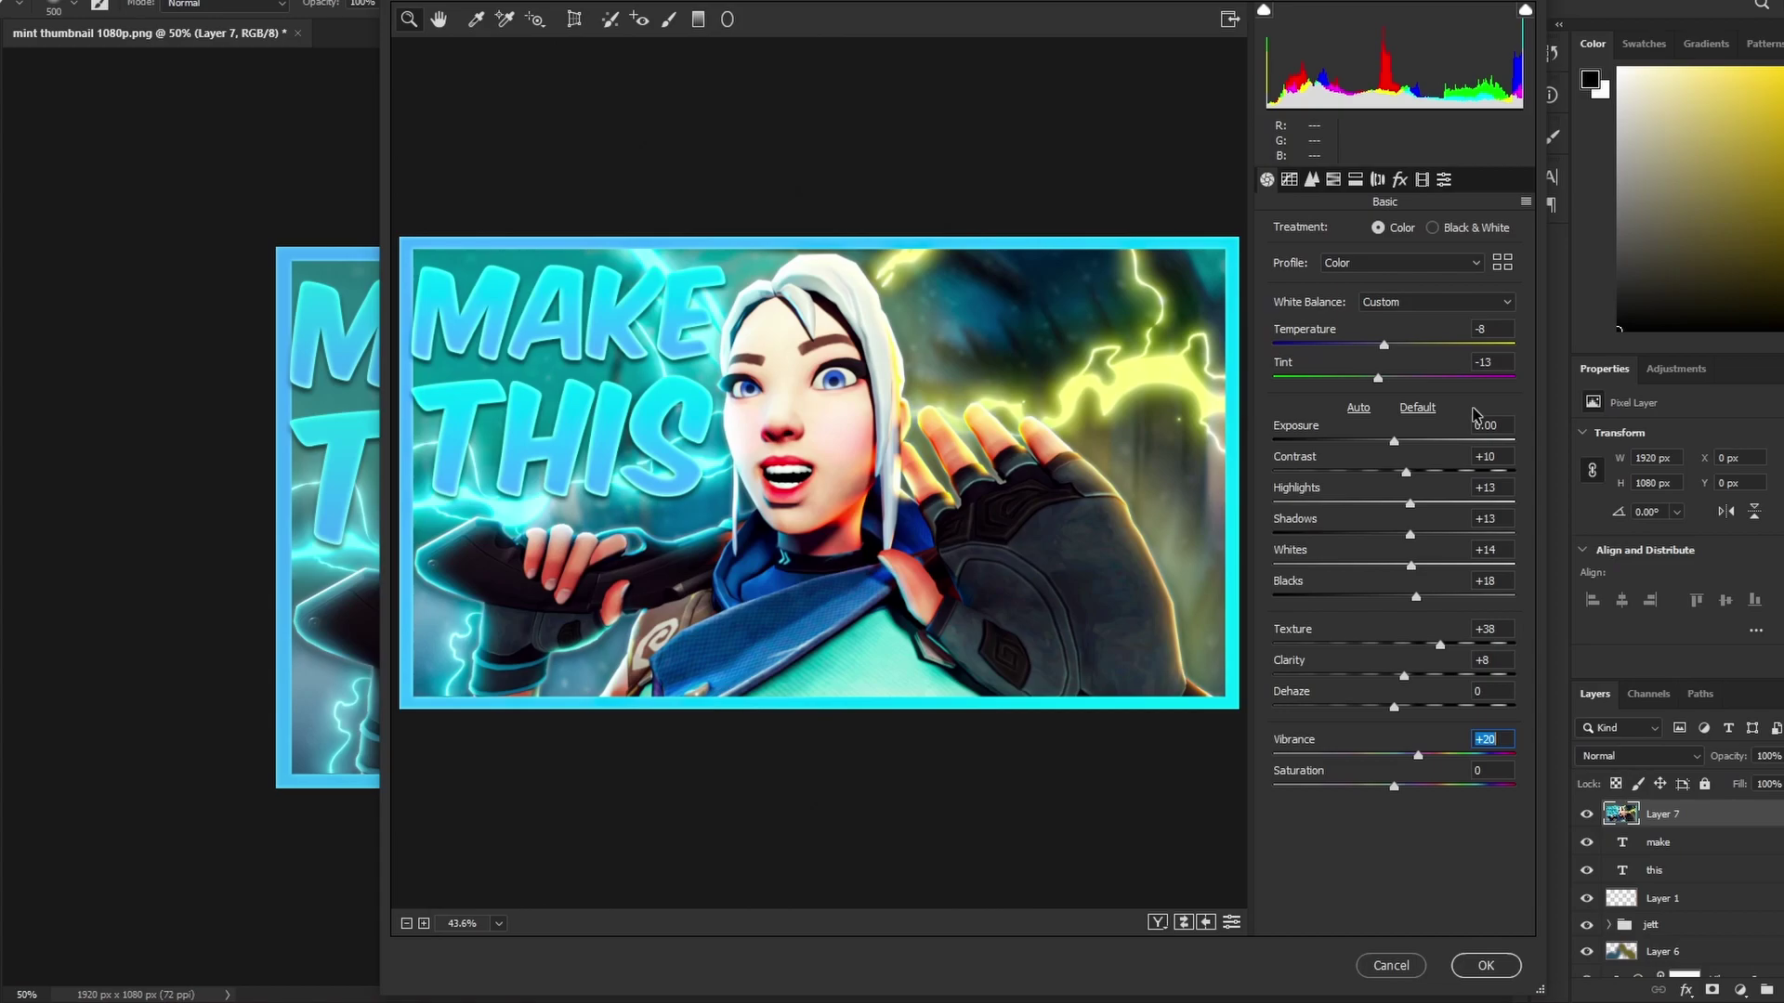
key("Return")
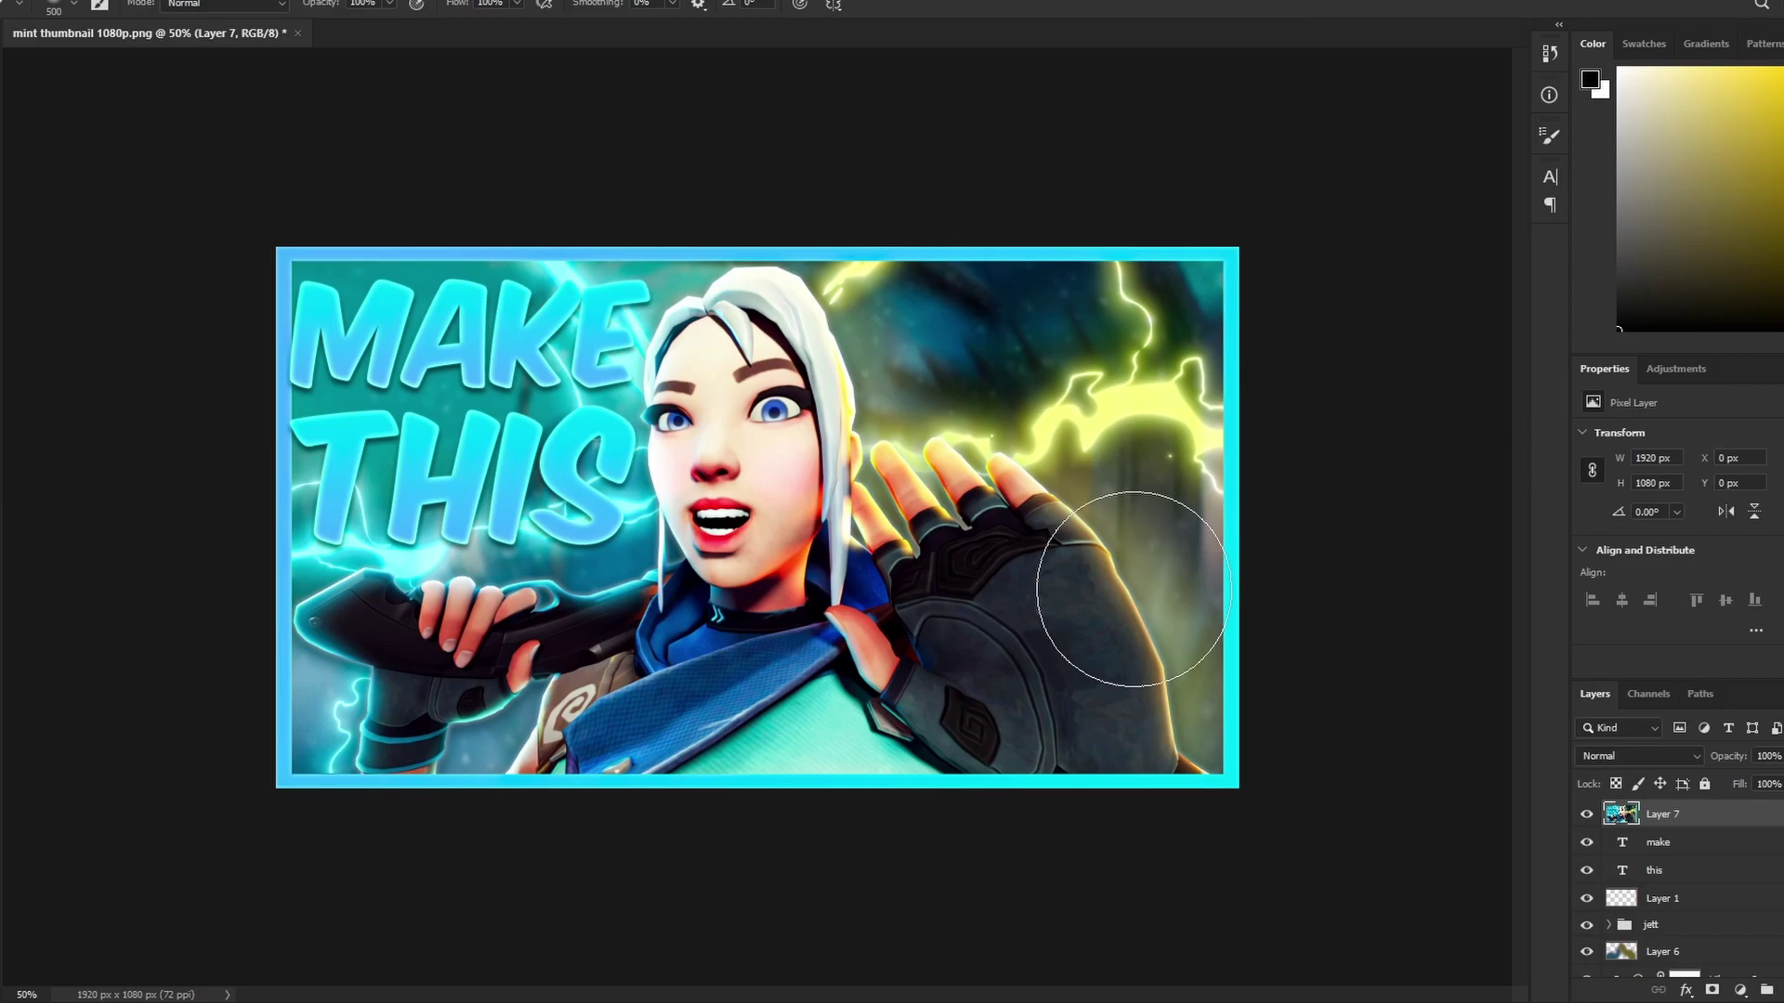
Switch to Paint and save the exported thumbnail "jett make this.png" as a JPEG picture
key("alt+Tab")
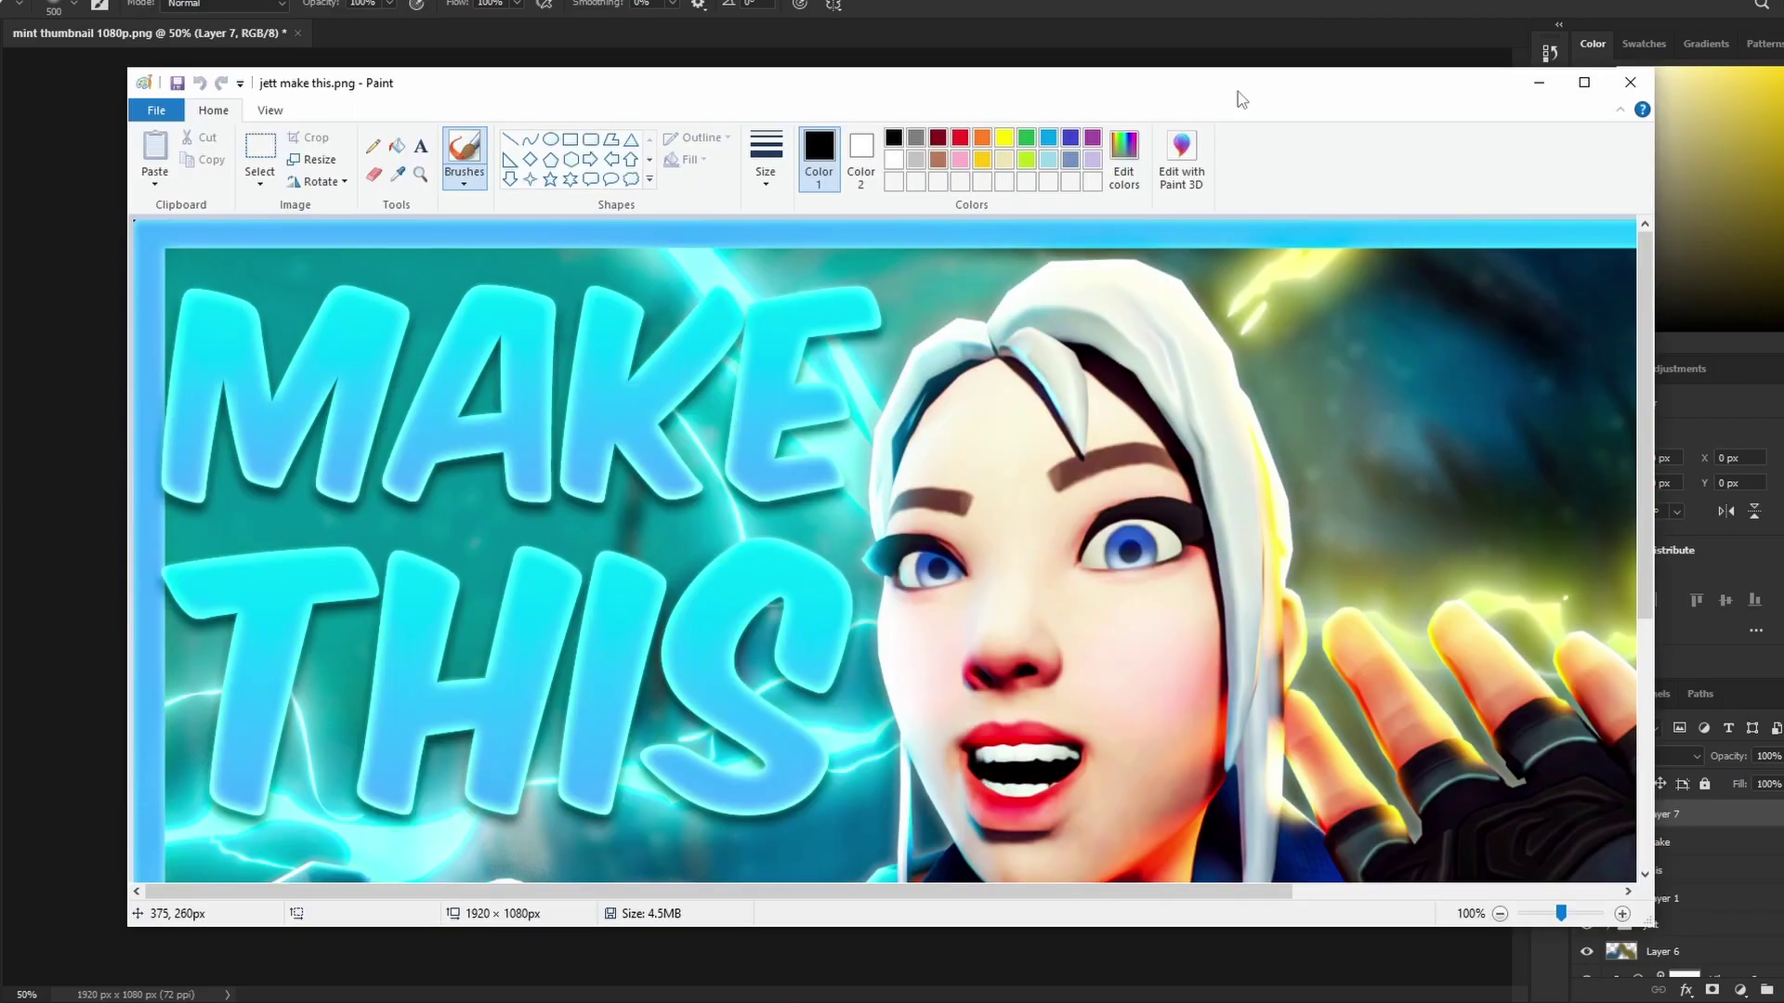
left_click(156, 109)
mouse_move(233, 277)
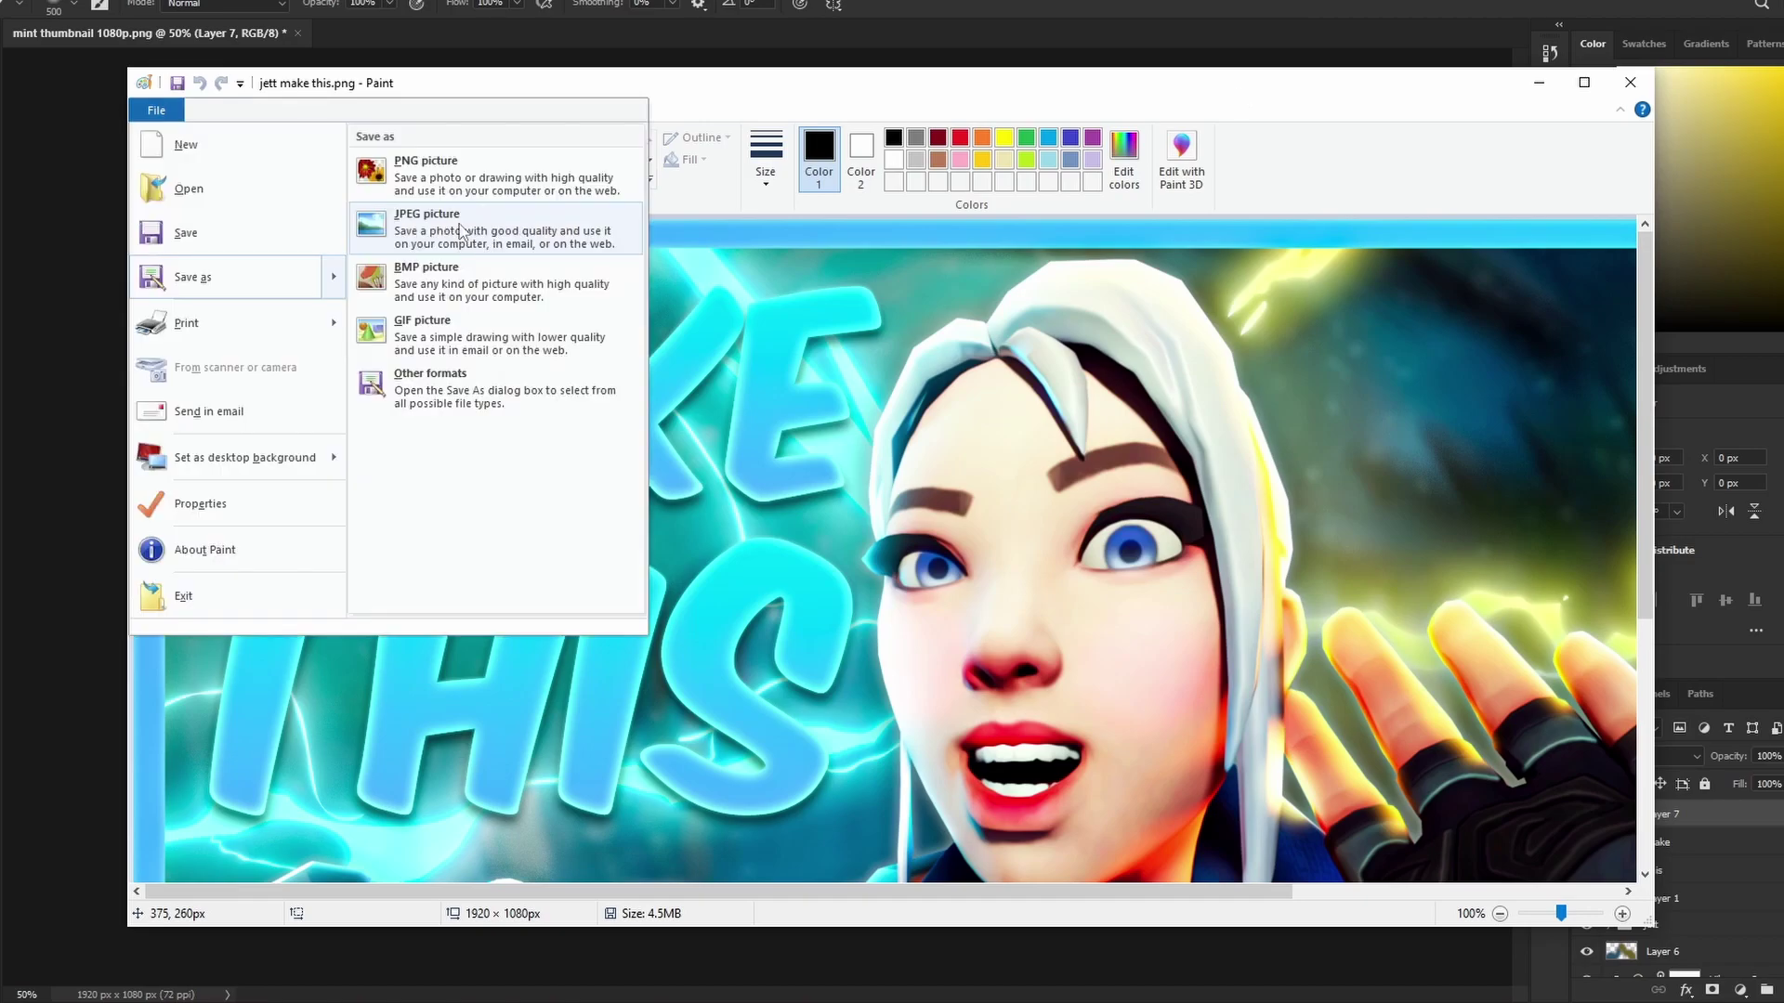
left_click(461, 231)
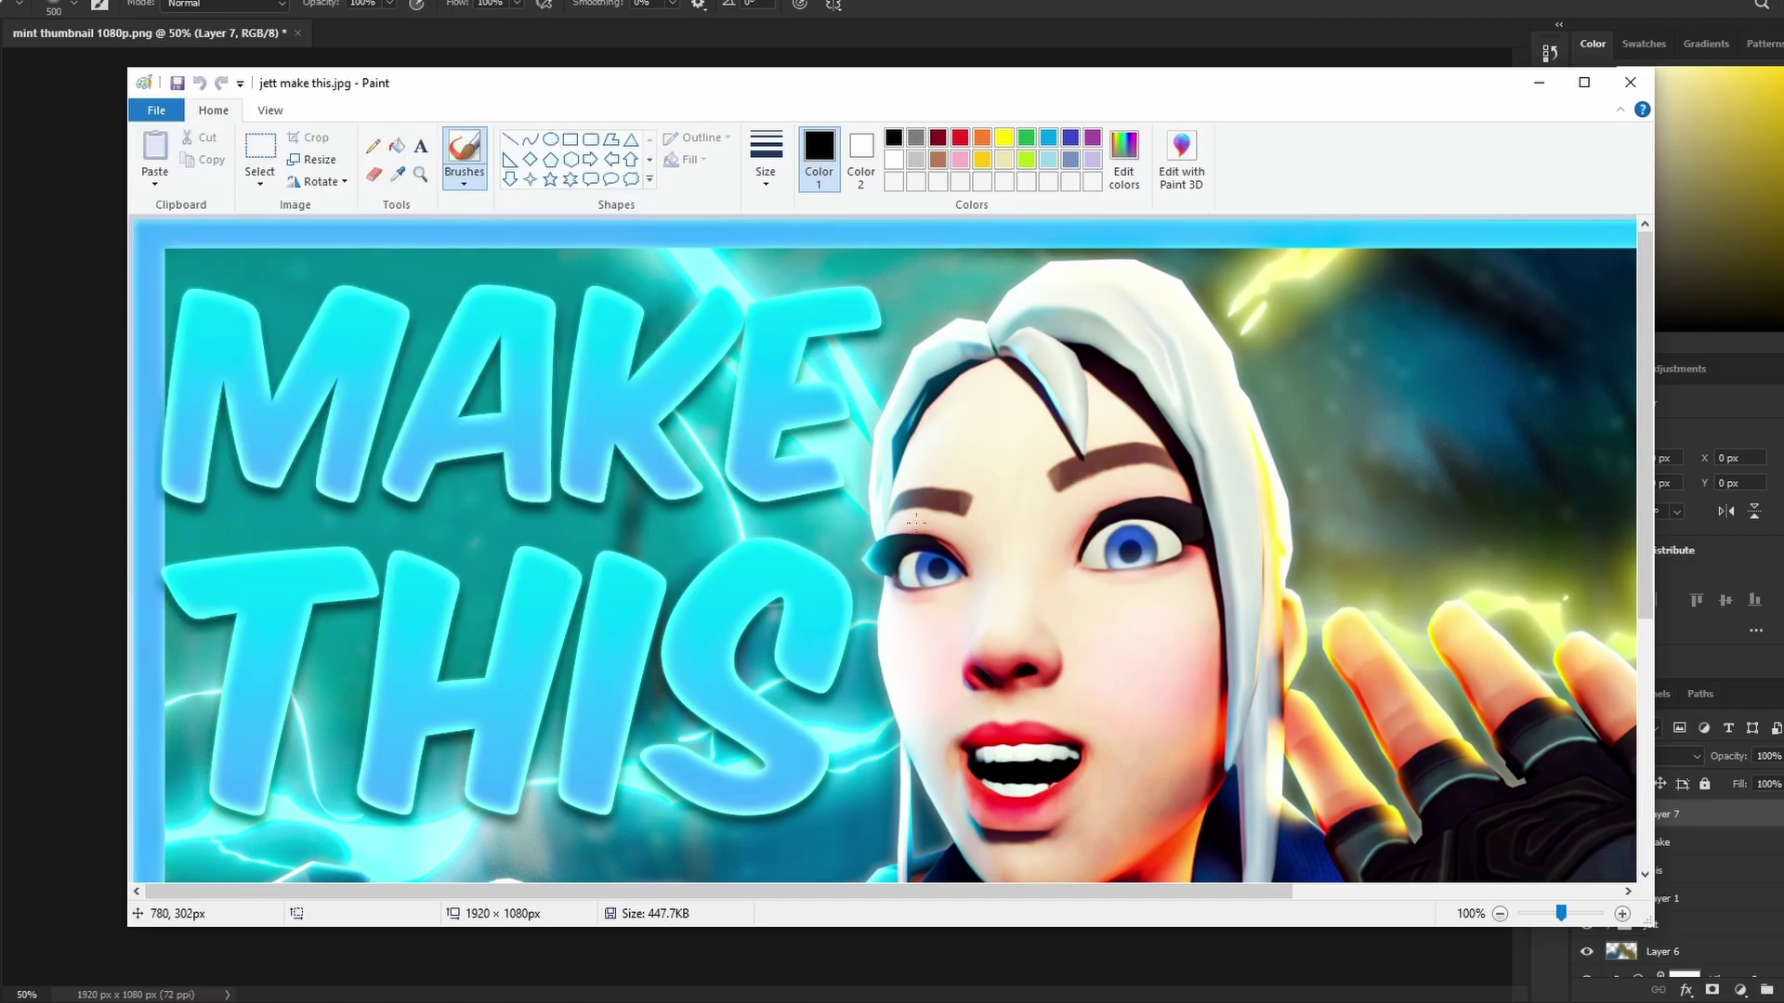